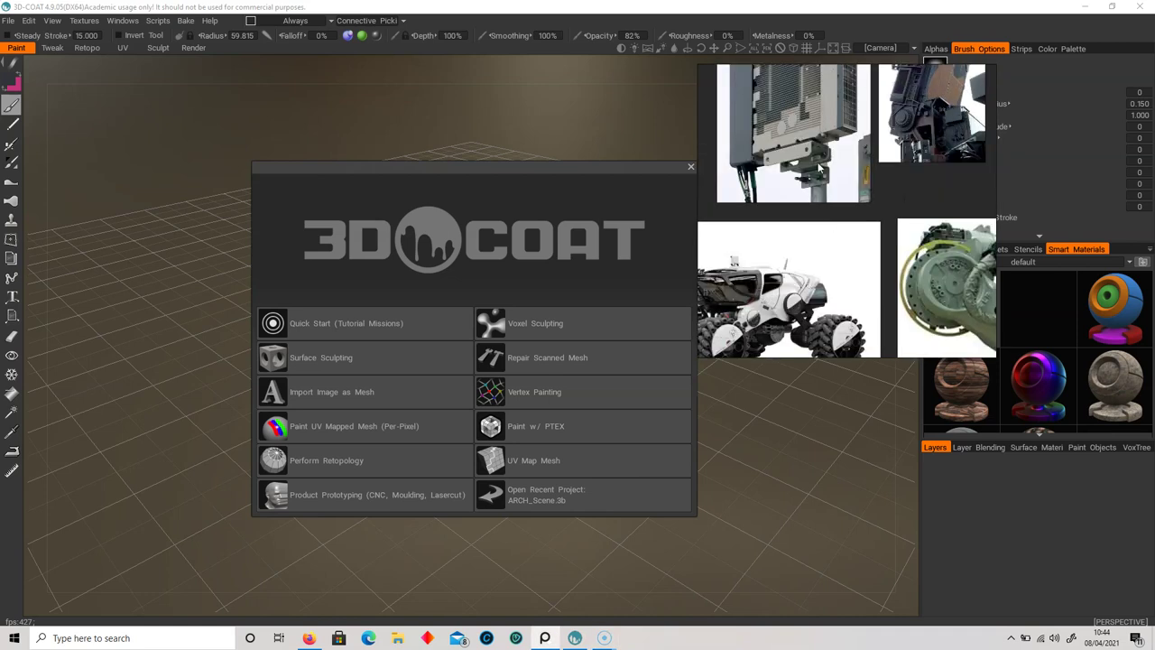
- Start a voxel sculpting project with an empty scene
middle_click_drag(801, 221, 799, 207)
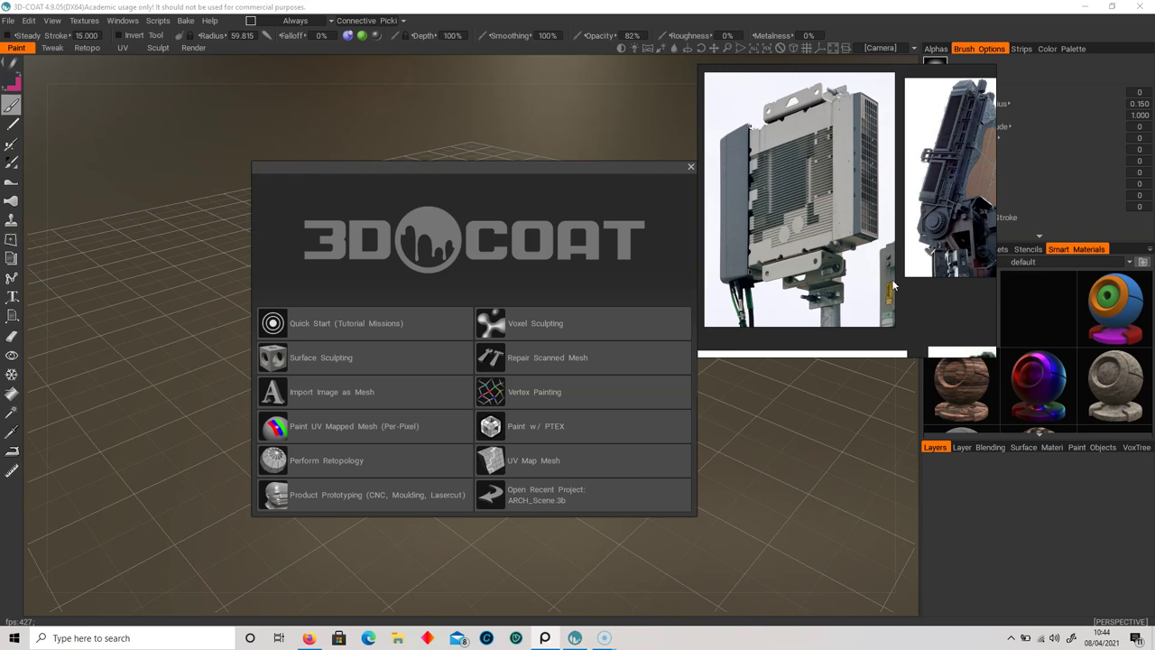
middle_click_drag(769, 208, 770, 206)
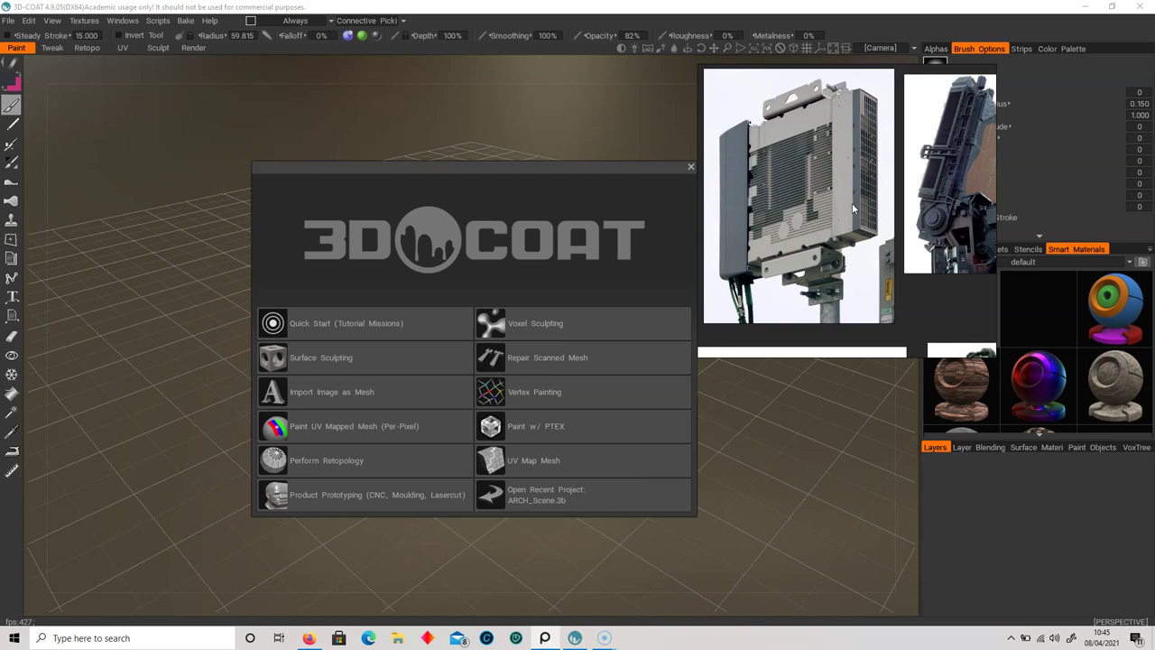
scroll(853, 208, "down", 2)
middle_click_drag(950, 216, 894, 224)
scroll(857, 203, "up", 2)
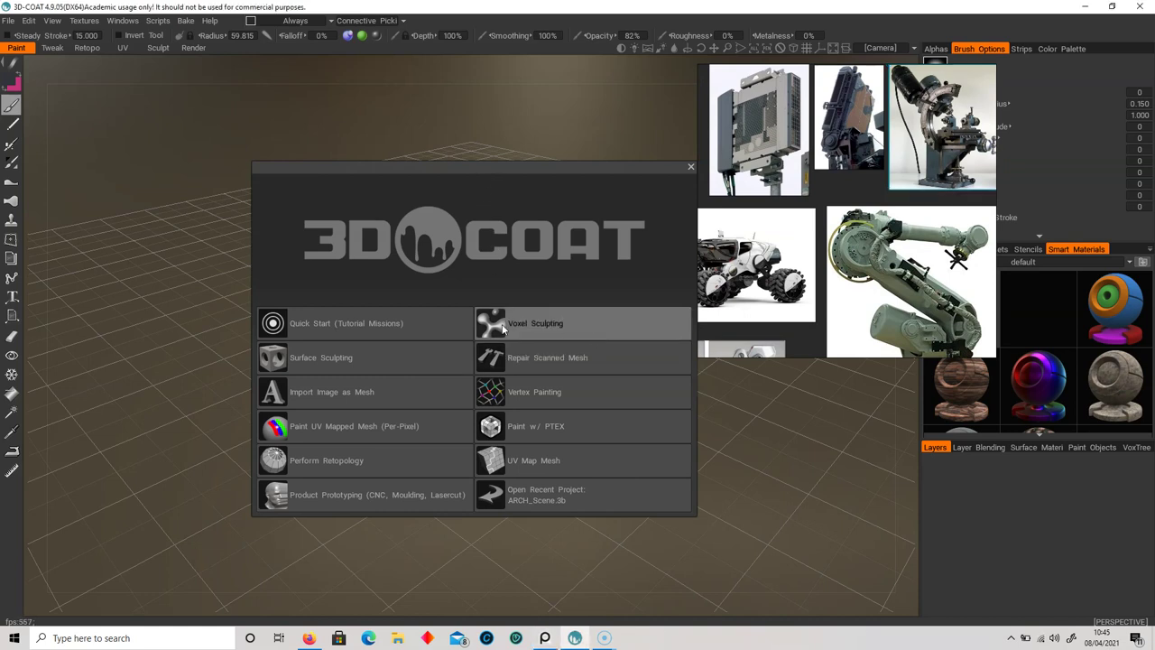
left_click(544, 324)
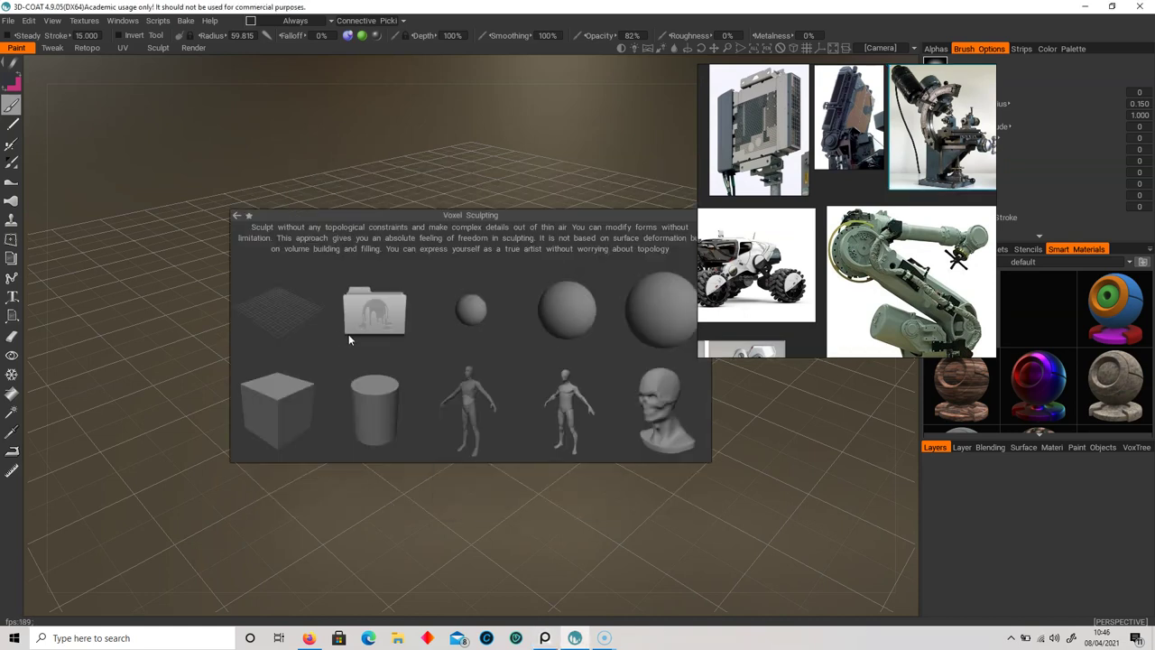
left_click(286, 321)
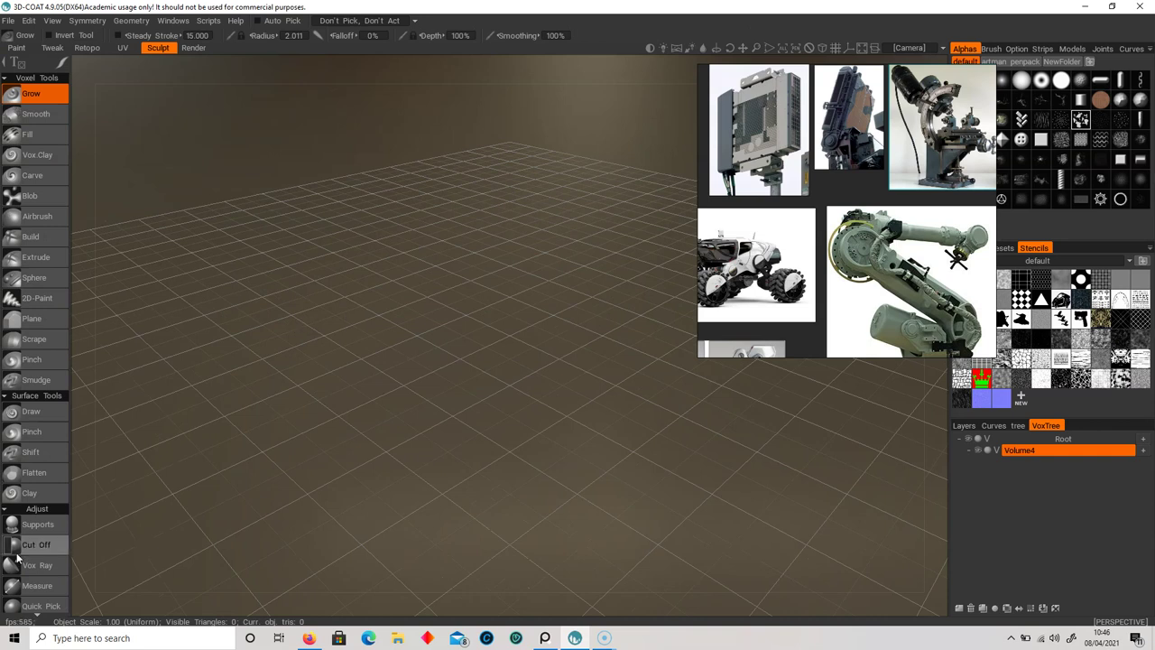
- Create a cube primitive and scale it uniformly to about 136 on each side
scroll(13, 532, "down", 3)
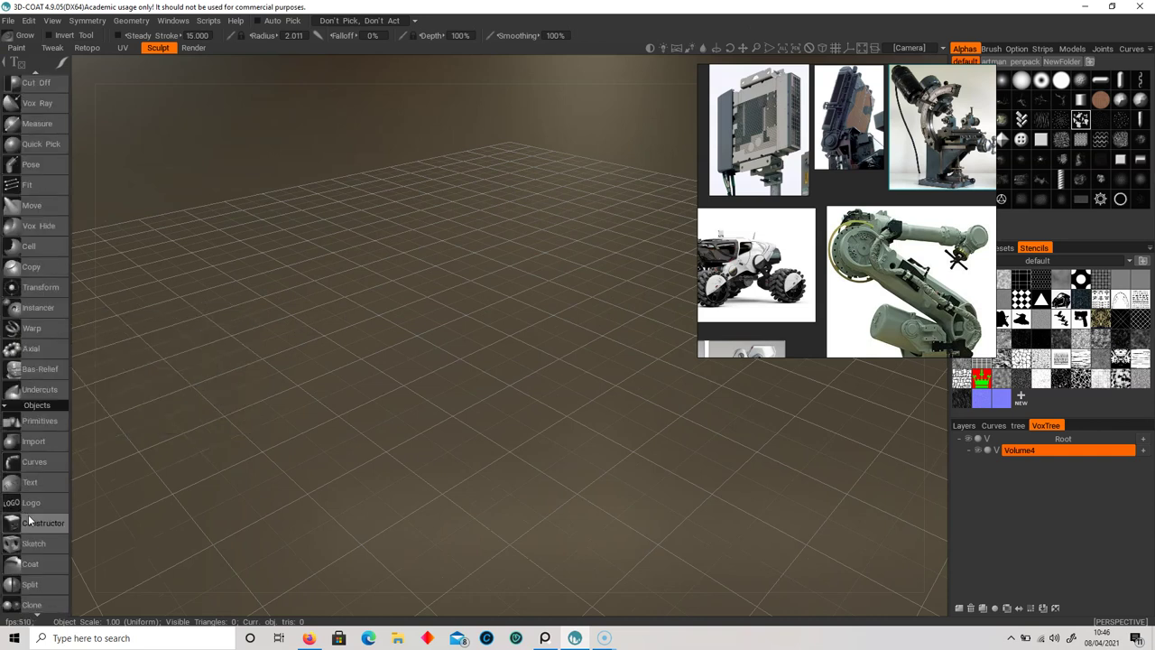
left_click(42, 423)
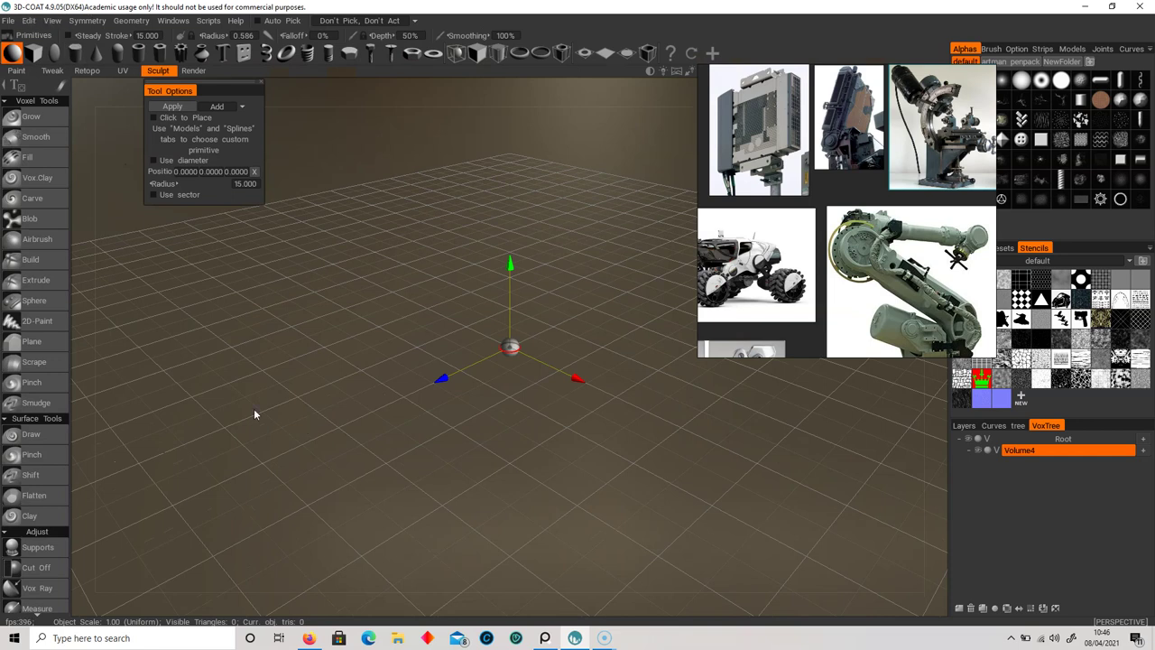
scroll(41, 299, "down", 7)
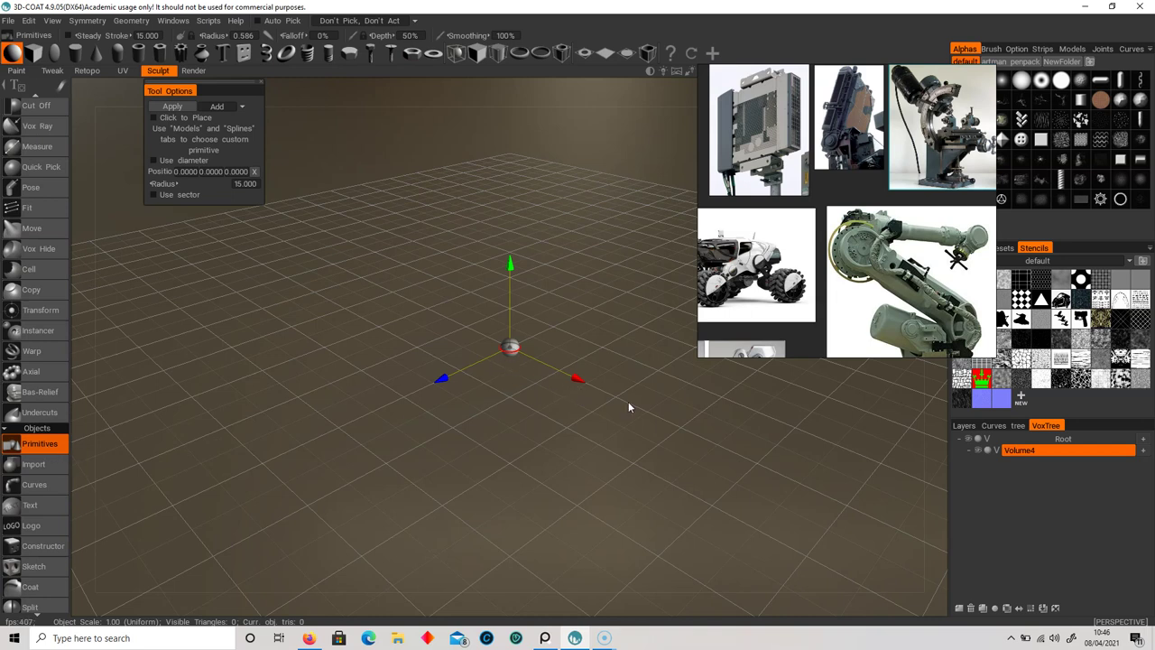
left_click(32, 53)
left_click_drag(530, 352, 605, 348)
- Move the reference board clear of the alpha and stencil palettes and set the viewport to an orthographic front view
right_click_drag(786, 223, 761, 407)
left_click(826, 251)
right_click_drag(811, 370, 812, 189)
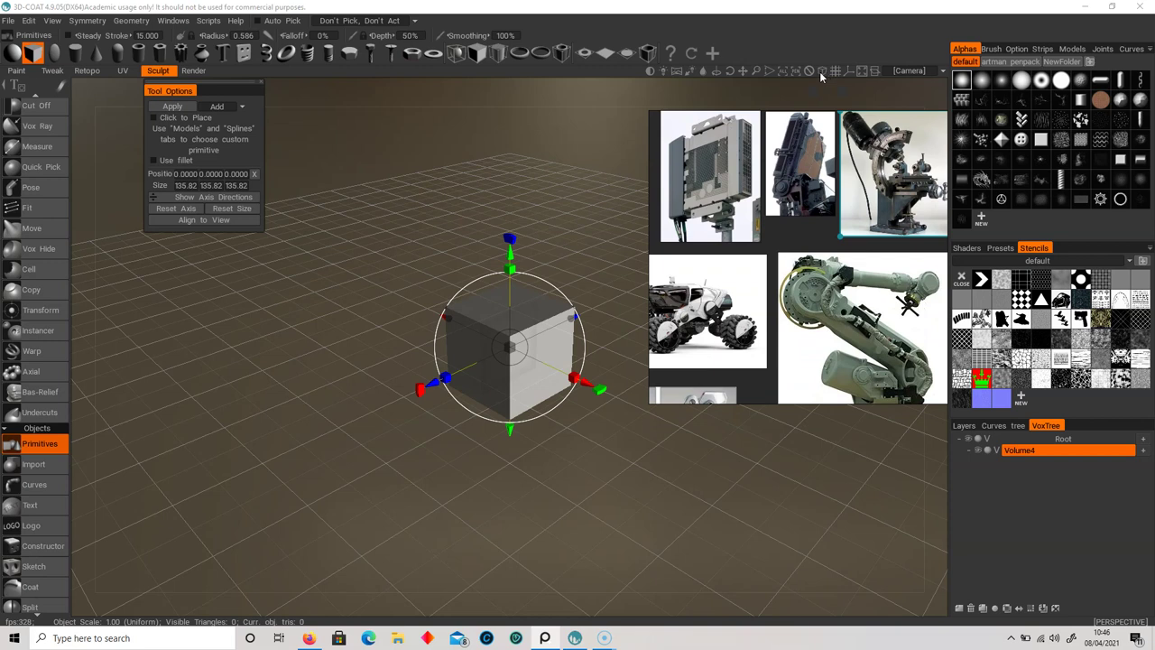
left_click(822, 70)
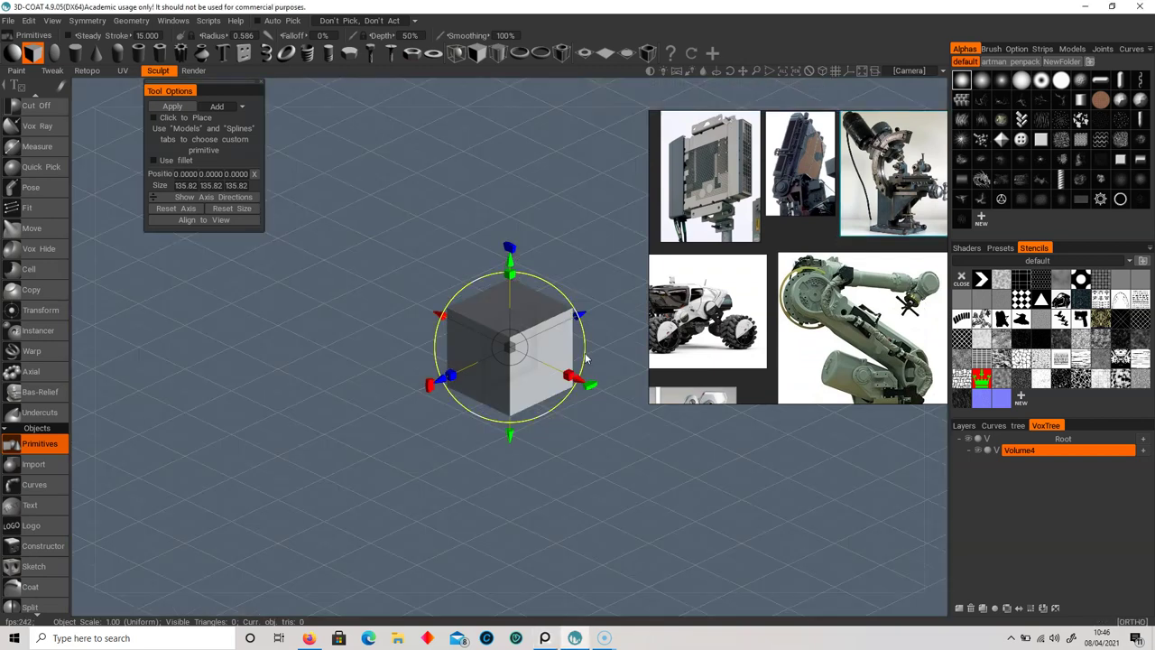
left_click_drag(519, 439, 602, 402)
- Frame the photo of the pole-mounted antenna unit on the reference board
scroll(830, 243, "up", 8)
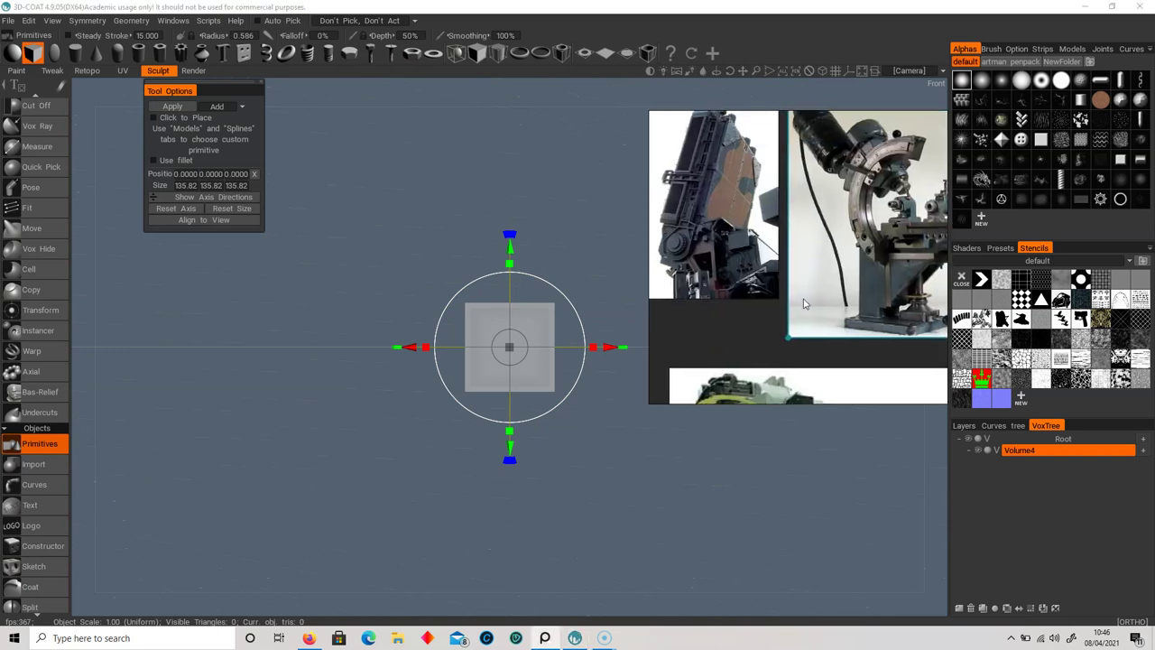
scroll(832, 326, "down", 3)
middle_click_drag(781, 297, 838, 295)
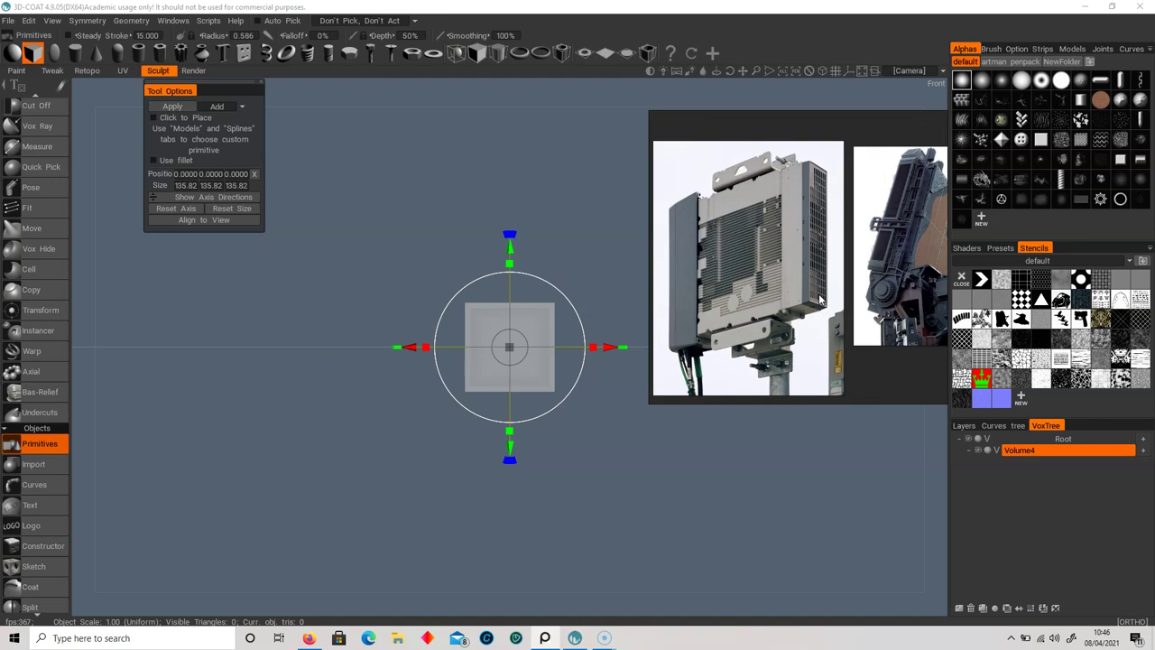
middle_click_drag(889, 230, 916, 216)
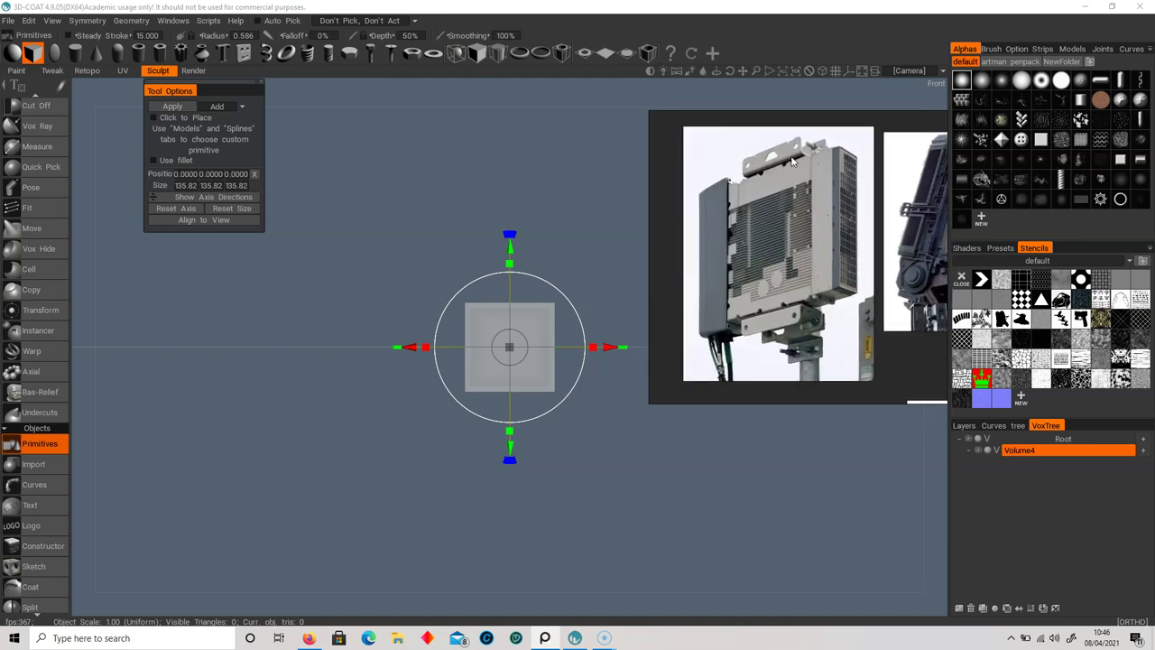
middle_click_drag(777, 275, 761, 272)
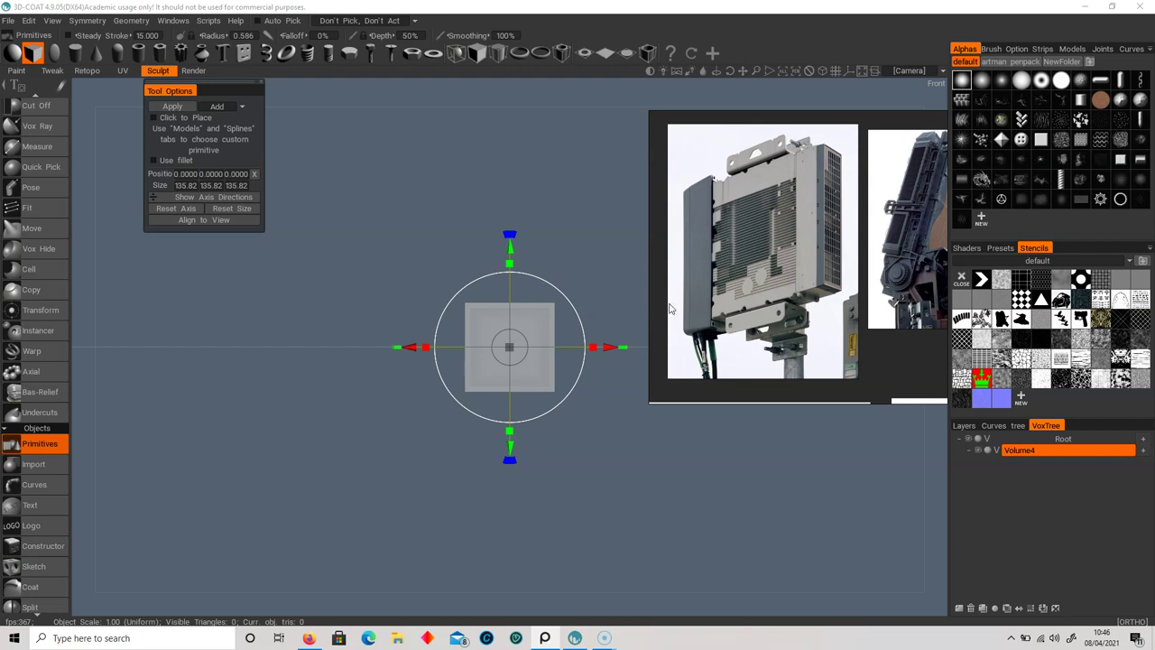
- Resize the cube primitive into a flat square slab of about 296 x 296 x 70
left_click_drag(515, 348, 555, 337)
left_click_drag(562, 415, 516, 386, "alt")
left_click_drag(593, 351, 529, 352)
key("KP_5")
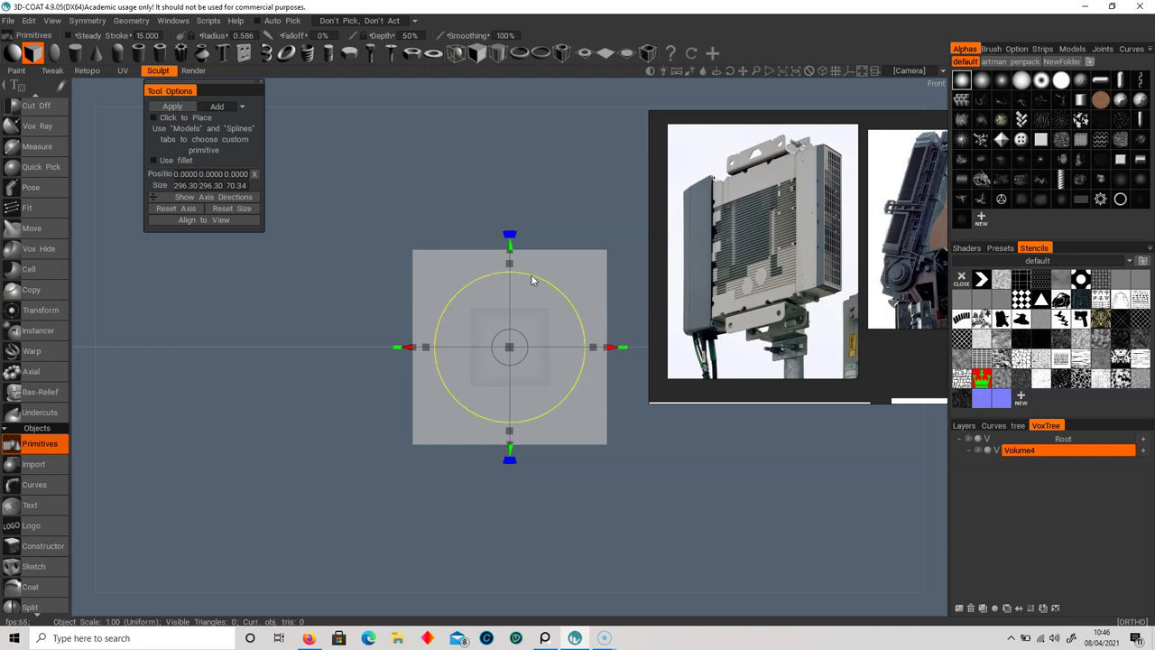
- Raise the slab to a Y position of about 226.5 and apply it to the voxel volume
left_click_drag(509, 246, 509, 90)
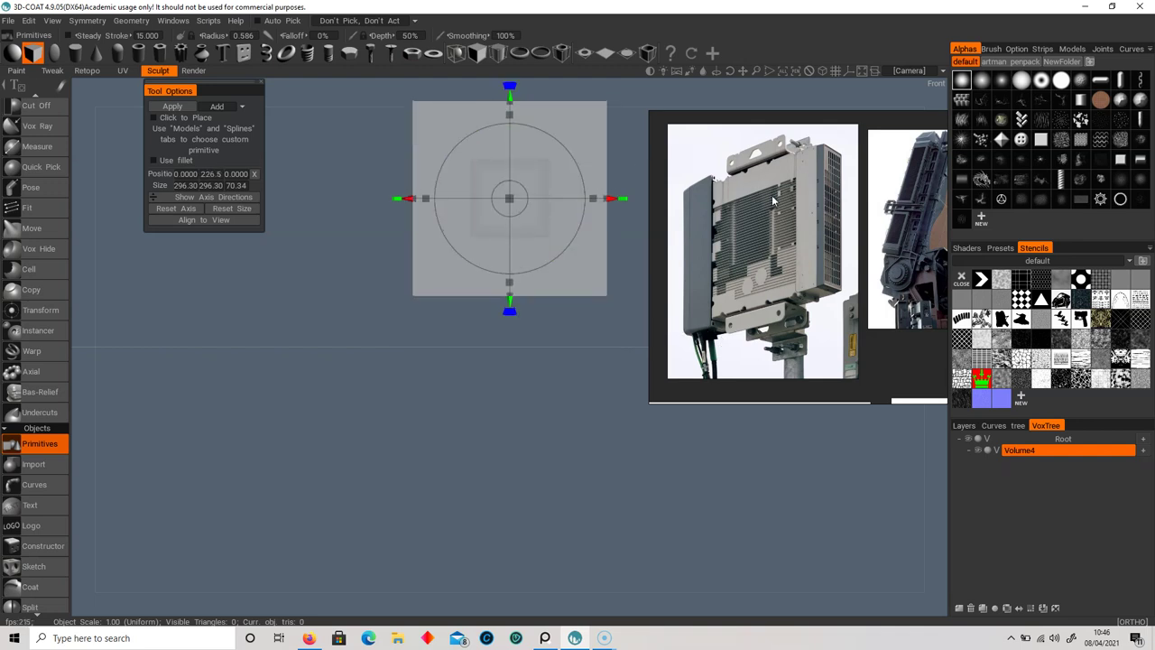
middle_click_drag(560, 311, 572, 347)
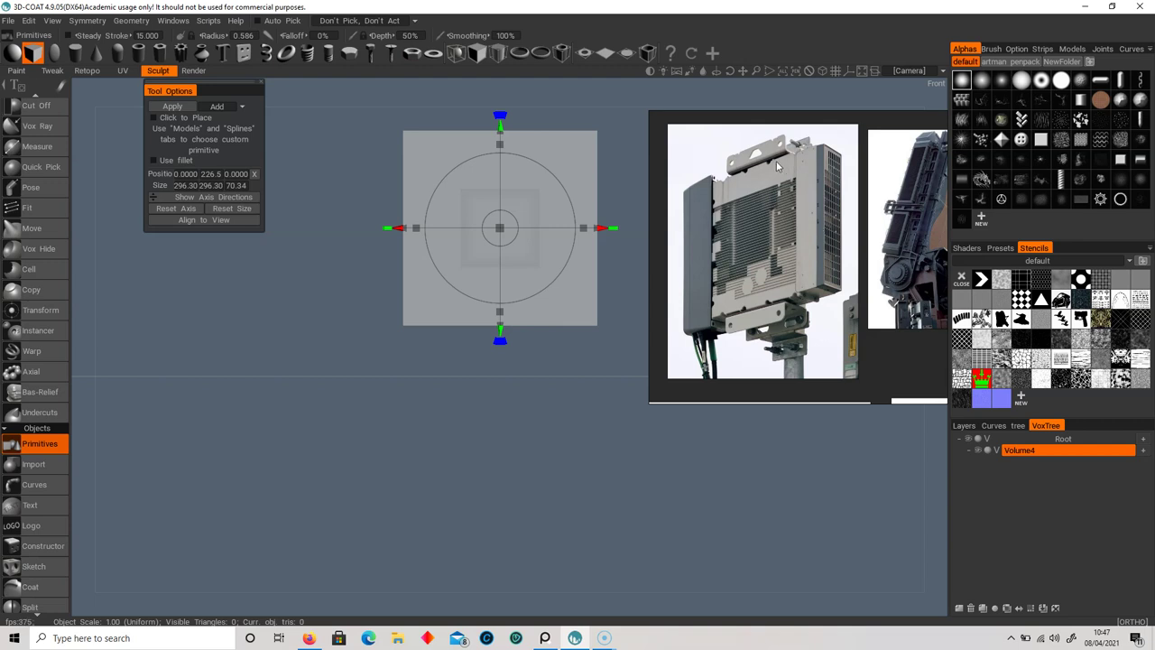
left_click_drag(503, 361, 383, 359)
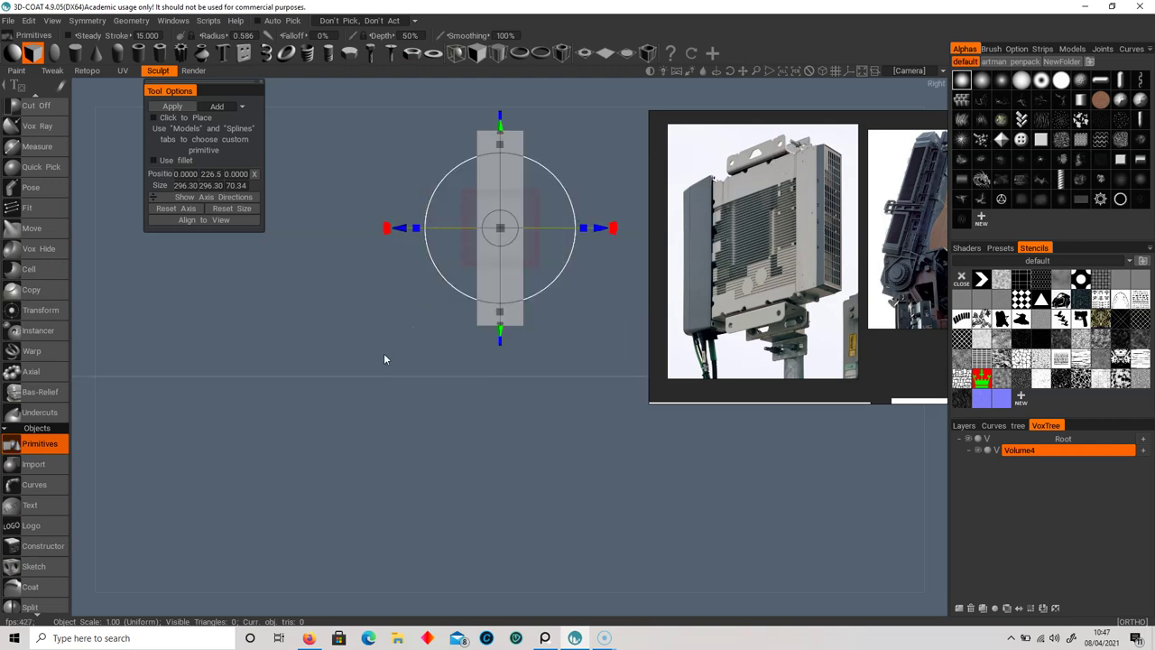
left_click_drag(482, 327, 626, 310)
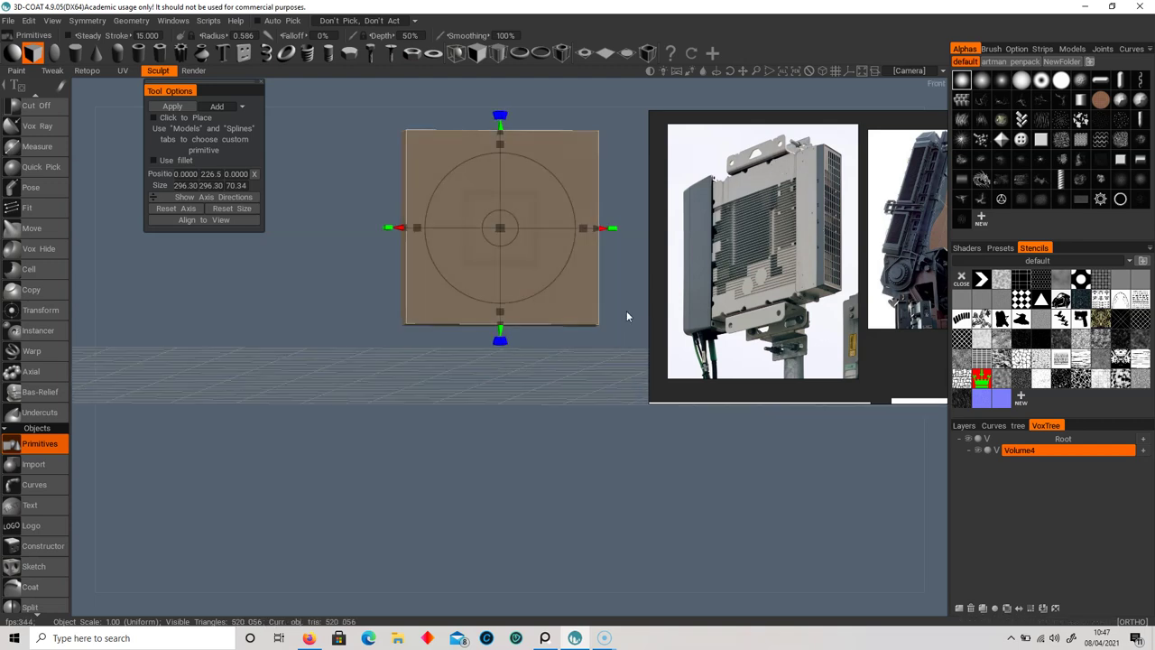
- Activate the Cut Off tool and enable mirror symmetry on the Z axis only, with the slab seen from the top
scroll(36, 492, "up", 3)
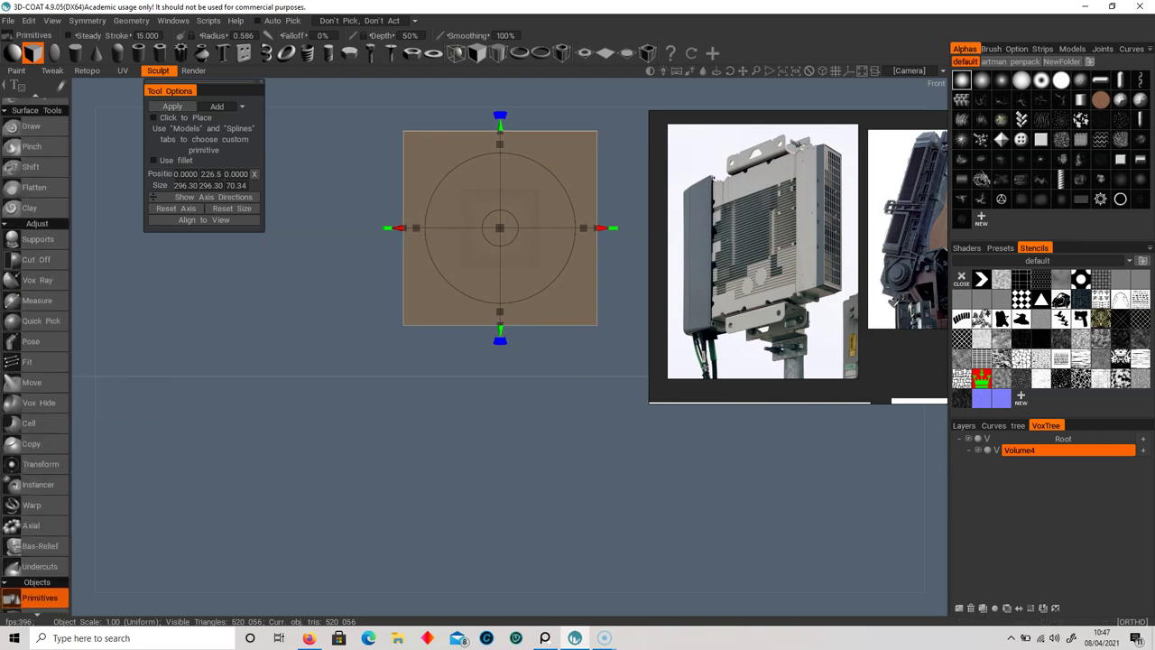
left_click(36, 259)
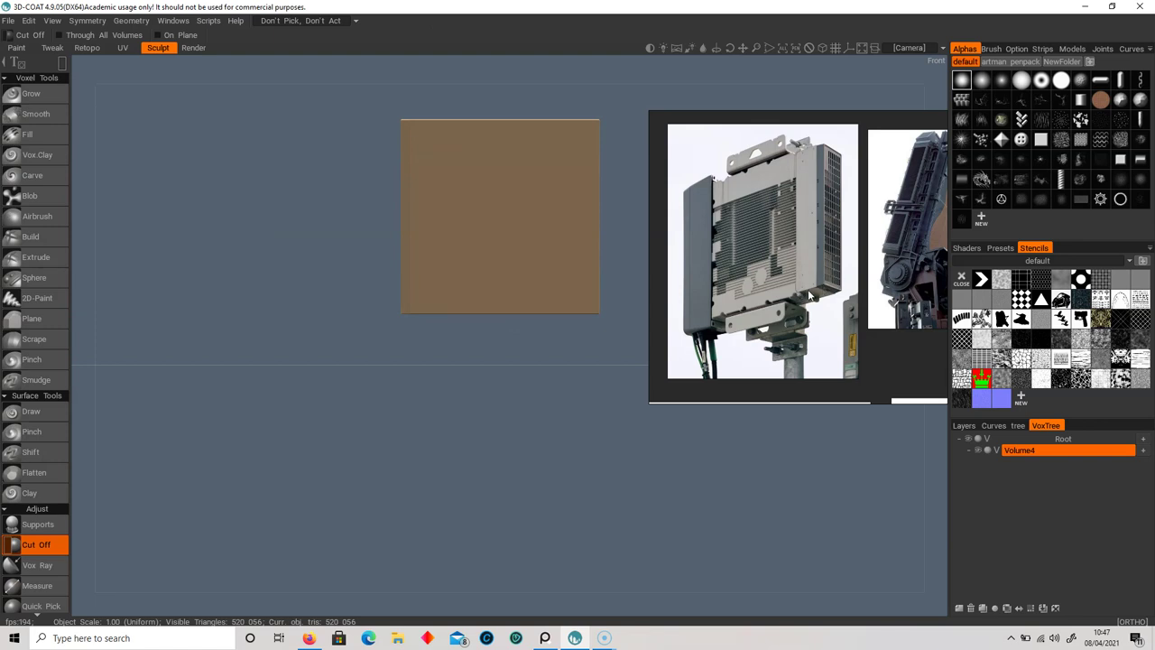
left_click_drag(518, 215, 514, 407, "alt")
right_click_drag(514, 408, 623, 347, "alt")
middle_click_drag(492, 285, 430, 406, "alt")
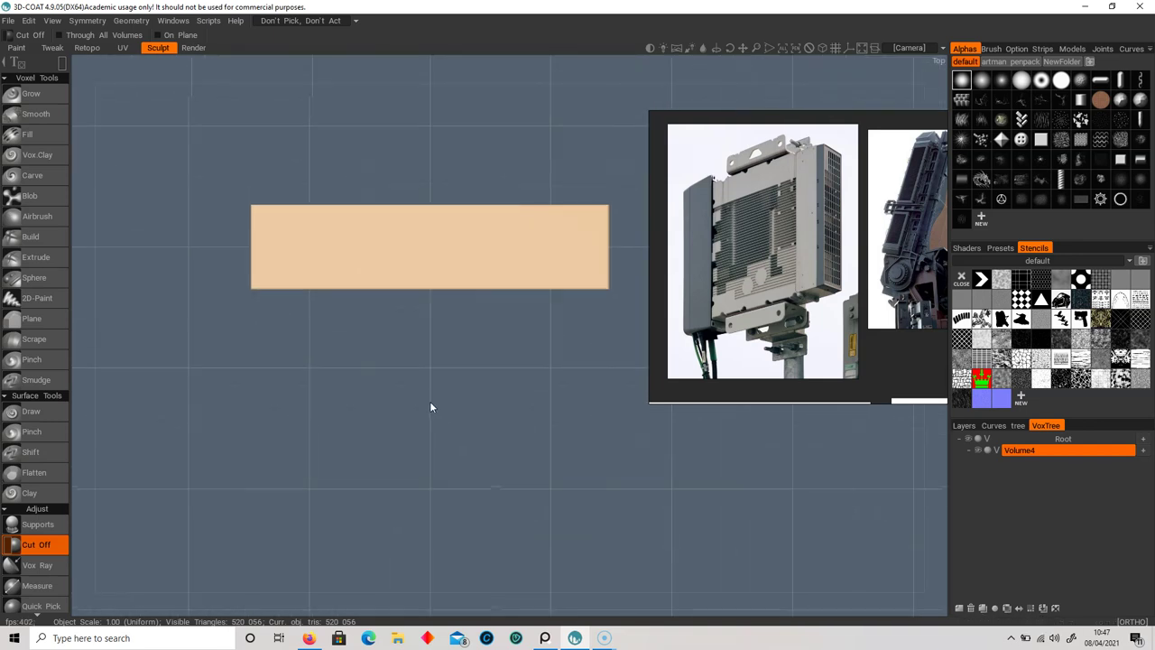
left_click(90, 20)
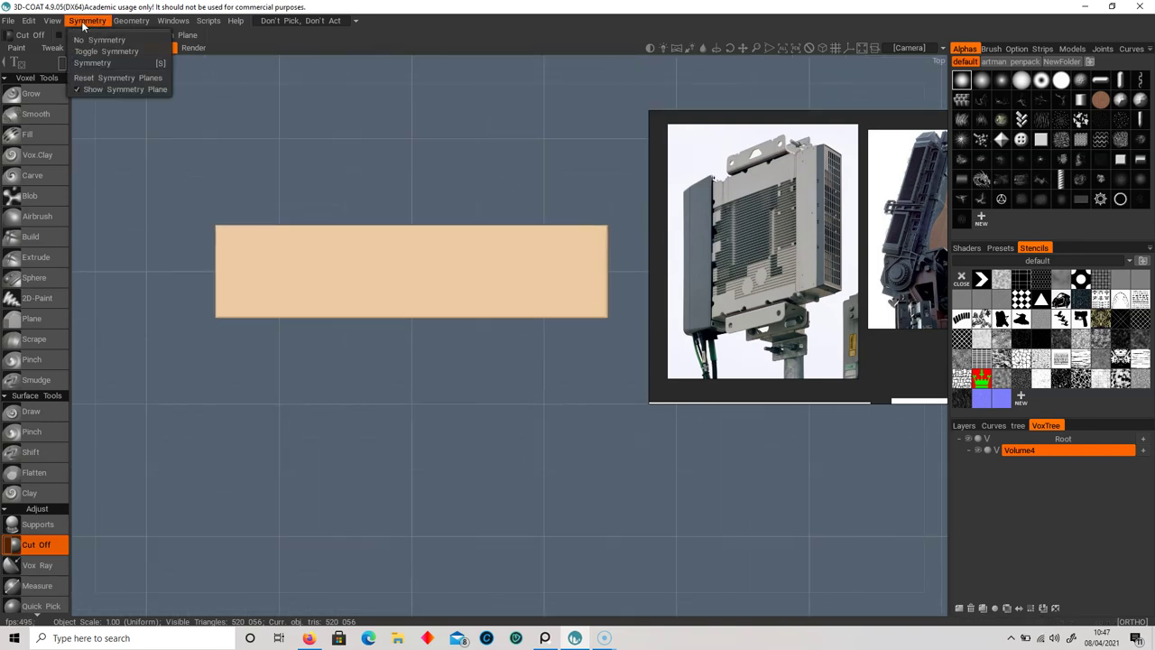
left_click(92, 62)
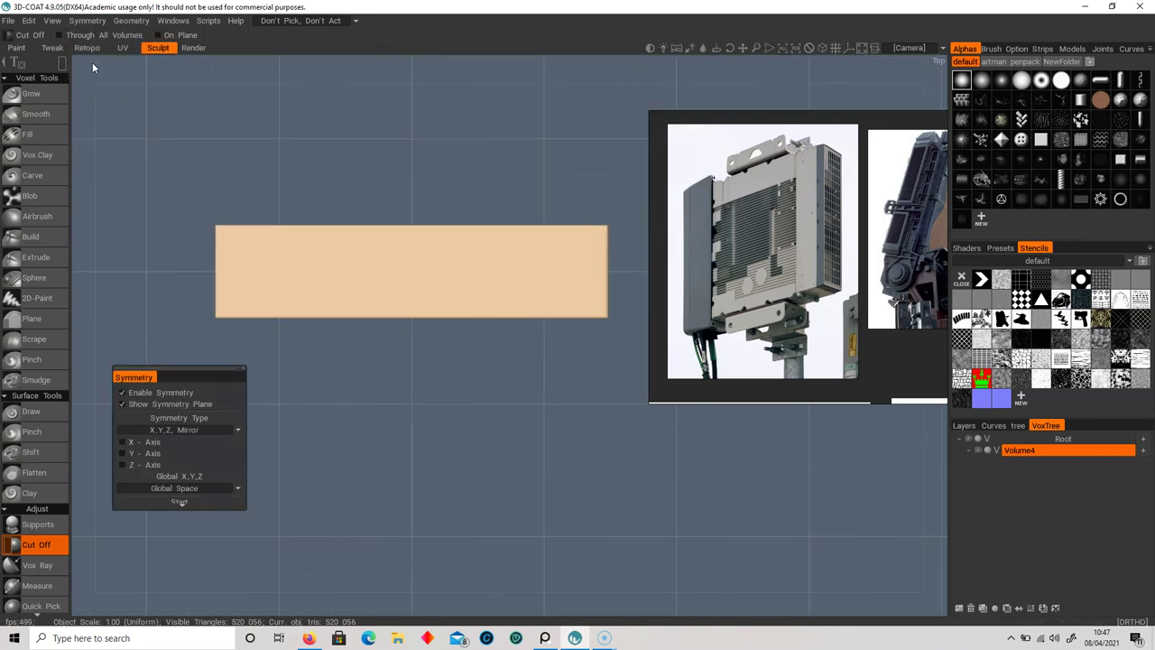
left_click(123, 454)
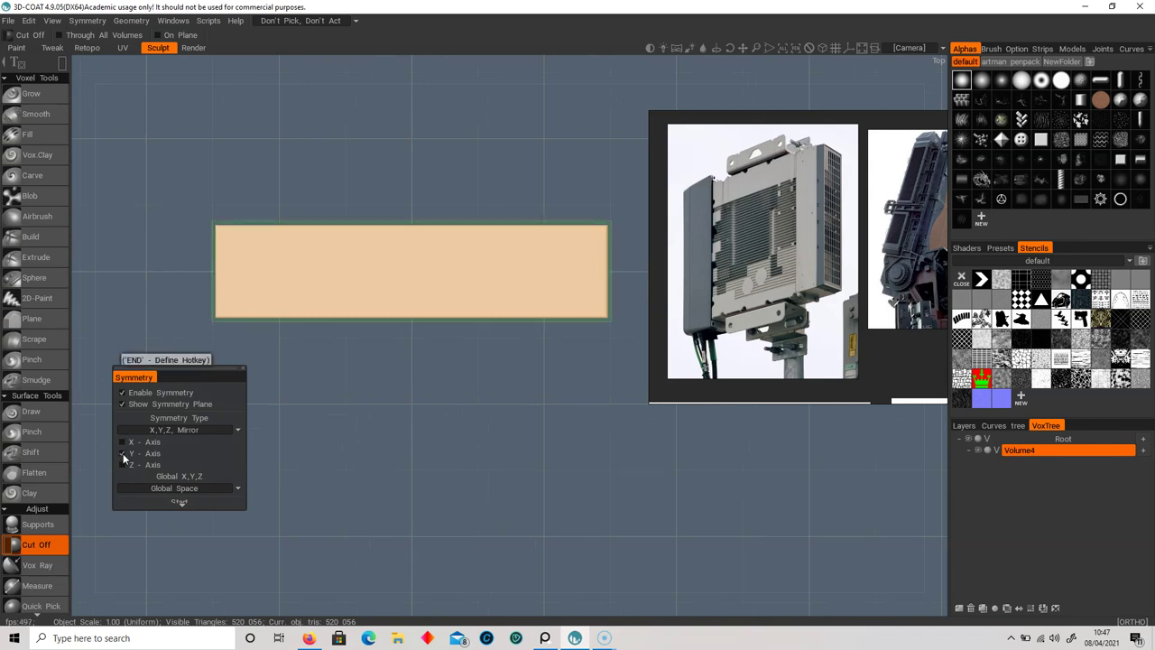
left_click(123, 453)
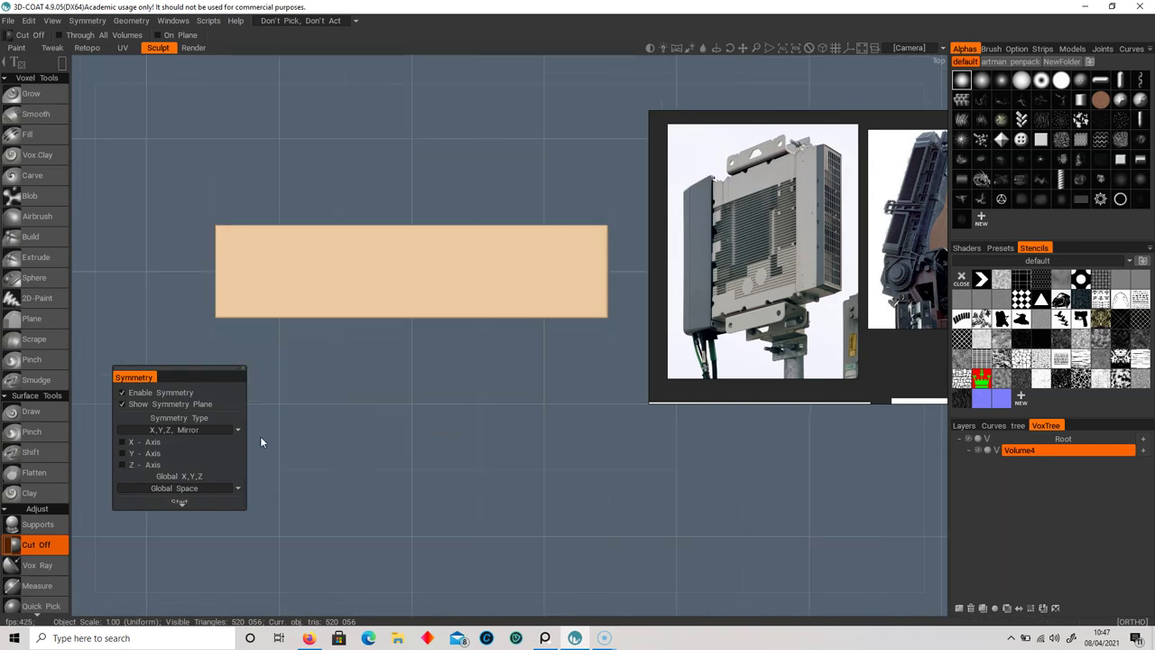
left_click(122, 465)
- Cut a shallow bevel off the slab's front right edge with the vertex lasso, mirrored to the back
scroll(49, 507, "down", 1)
scroll(49, 507, "down", 1)
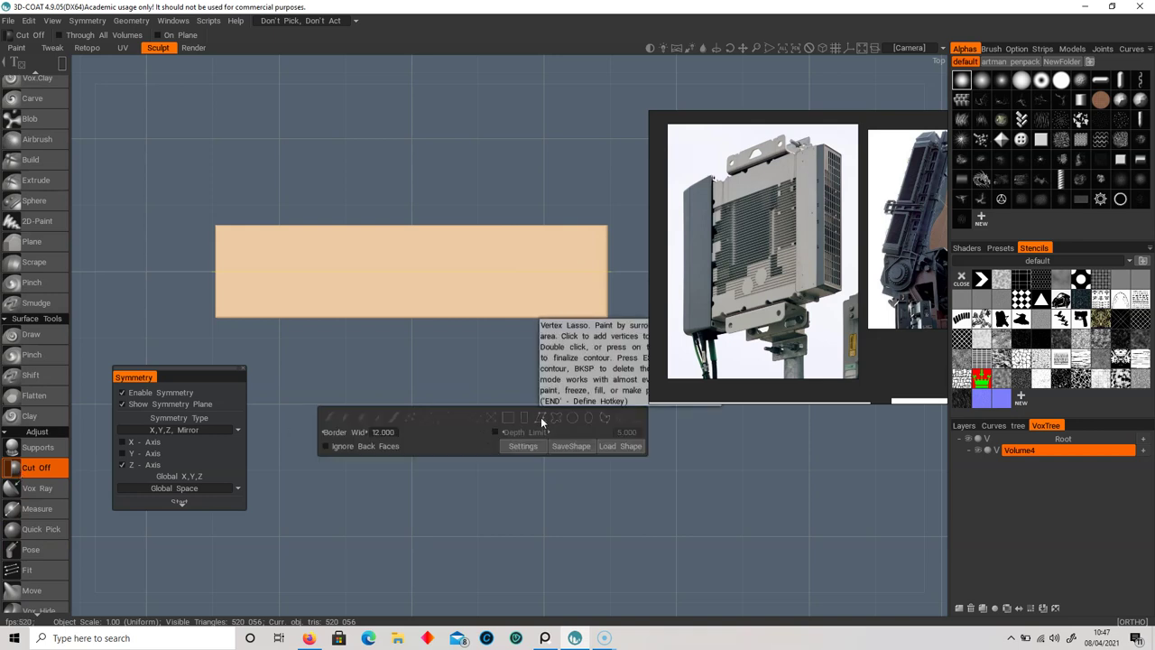
left_click(541, 417)
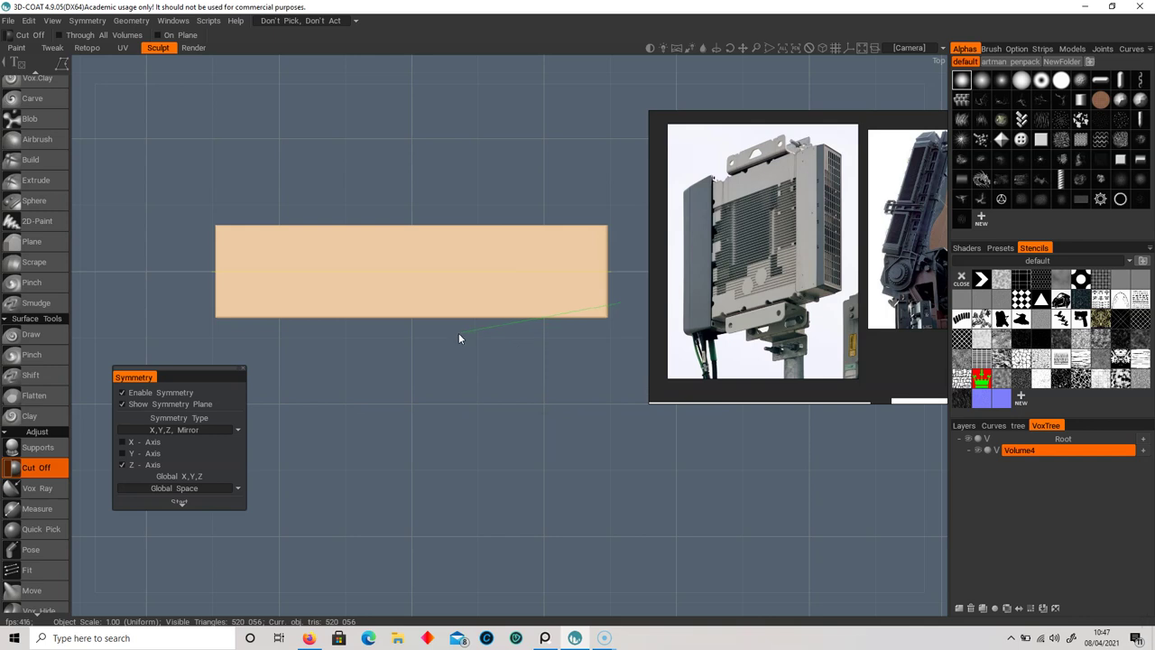
left_click(629, 319)
- Split the narrow vertical strip along the slab's right edge into a separate volume and select that volume
right_click_drag(601, 390, 574, 213)
scroll(589, 320, "down", 2)
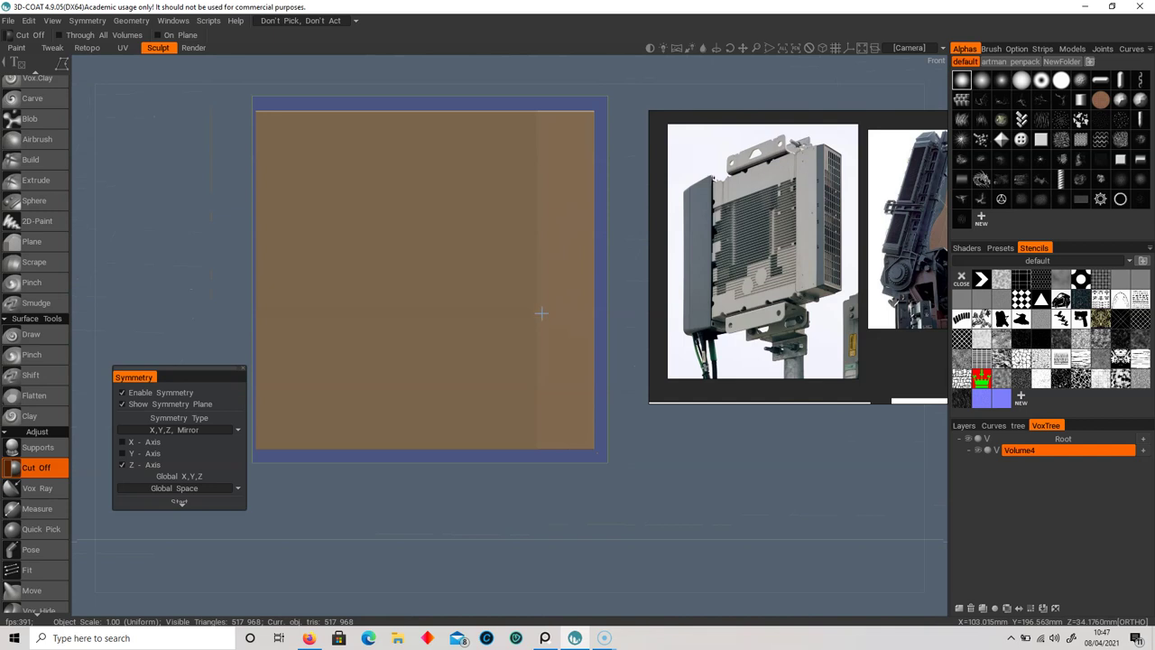
middle_click_drag(531, 318, 482, 324)
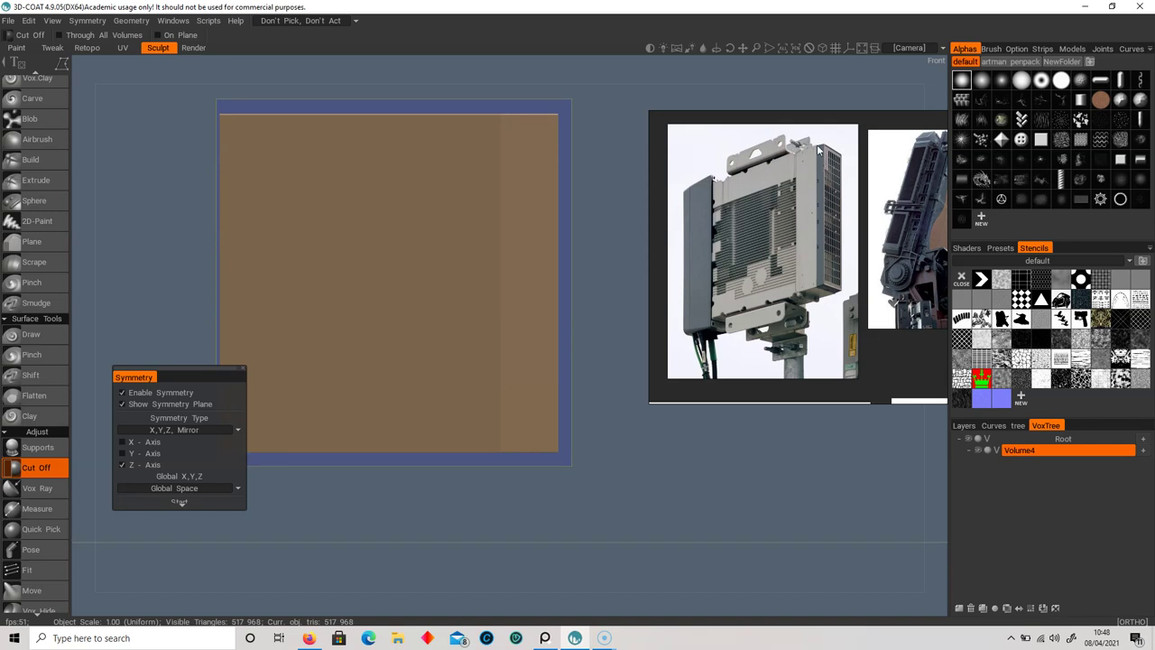
scroll(39, 470, "down", 5)
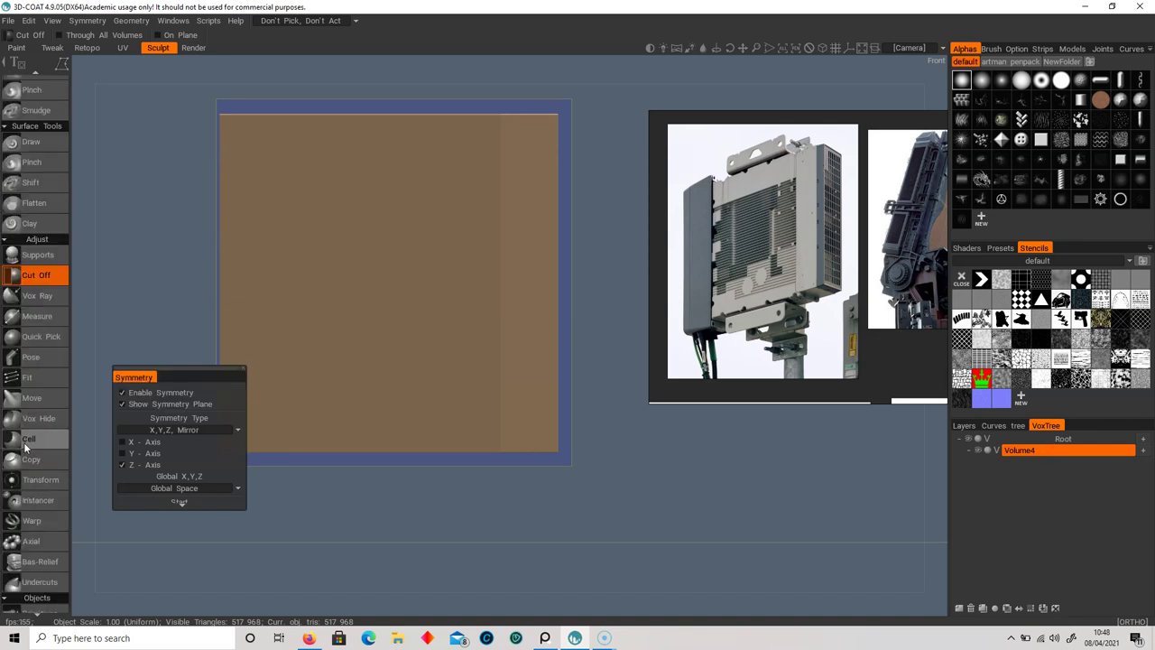
scroll(40, 465, "down", 2)
scroll(40, 459, "down", 7)
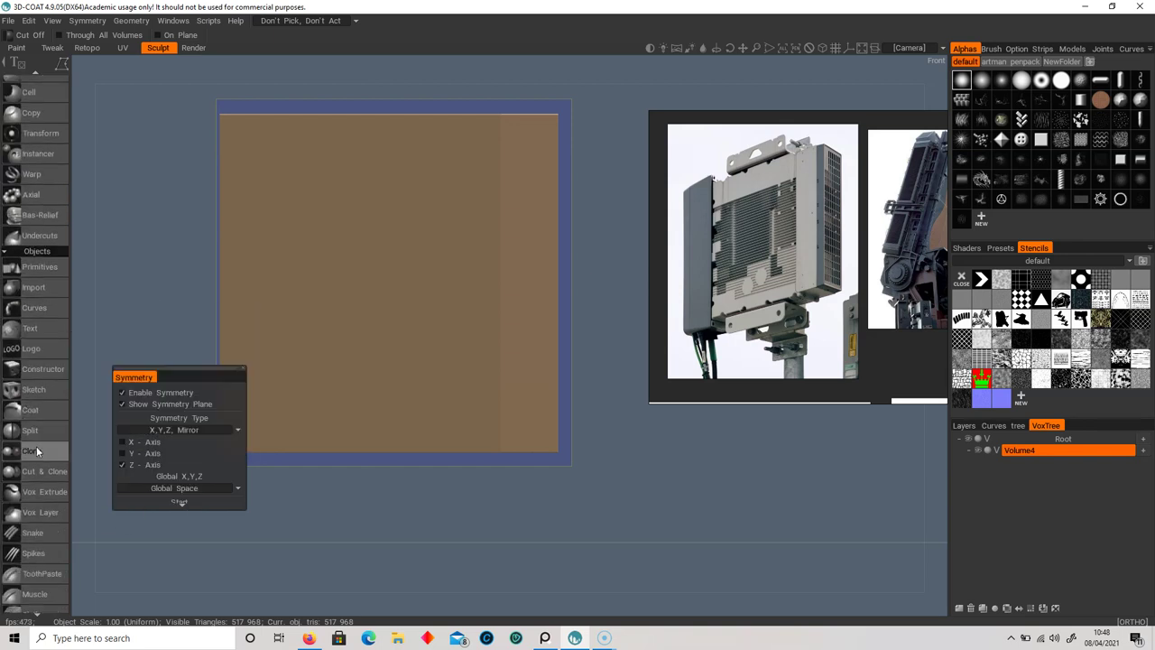
left_click(29, 430)
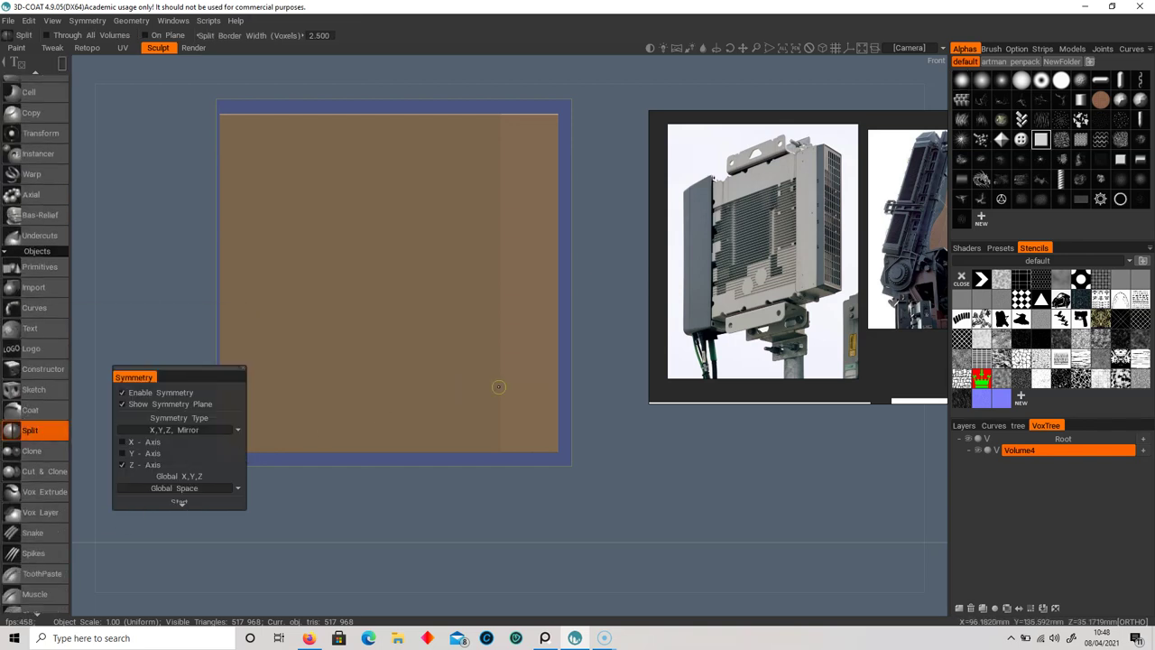
key("space")
key("space")
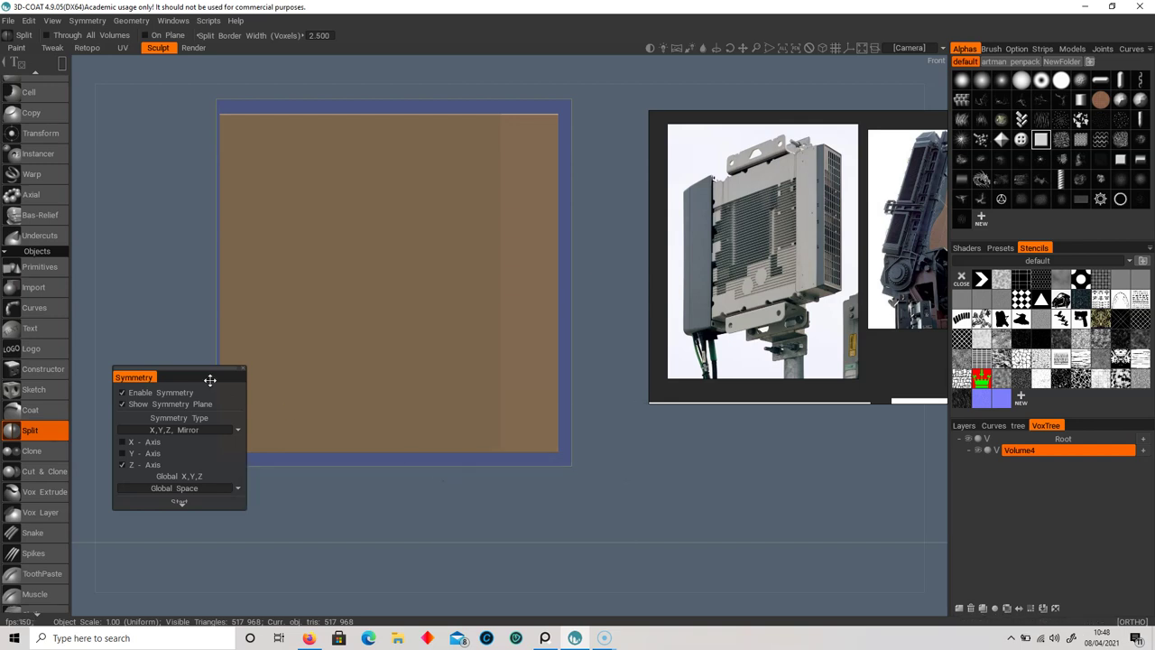
left_click_drag(587, 201, 540, 489)
left_click(1064, 460)
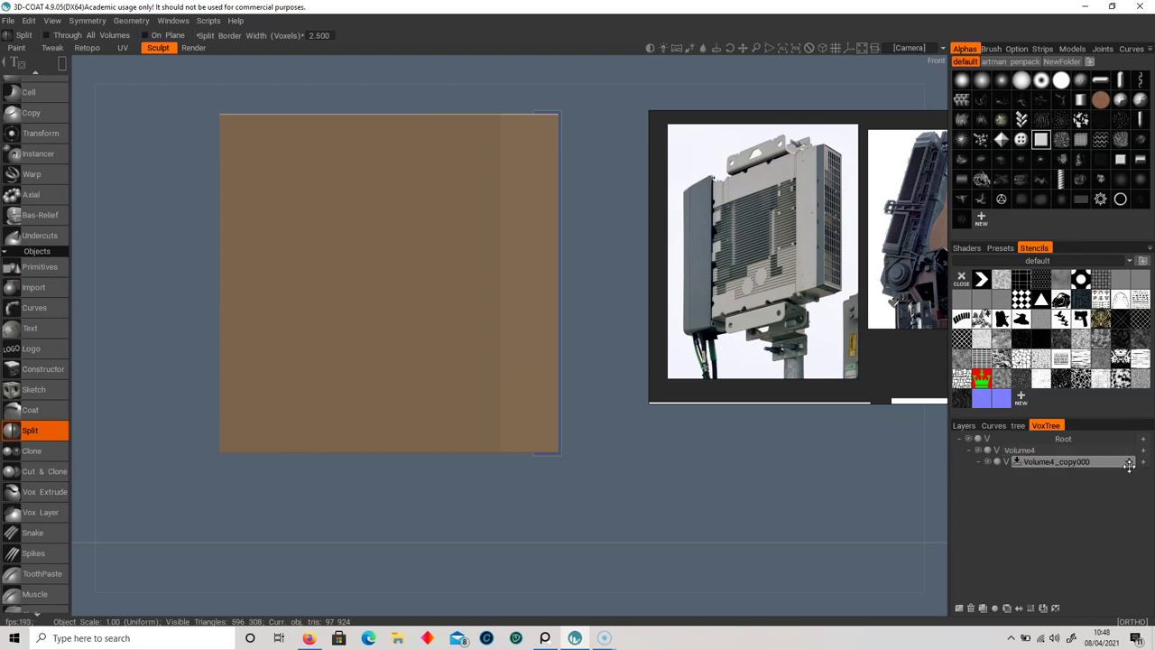
- Take the split strip volume out from under Volume4 so both sit directly under Root, and check it by toggling its visibility
left_click_drag(1128, 461, 1083, 467)
left_click_drag(1024, 462, 1024, 458)
left_click(981, 462)
left_click(981, 462)
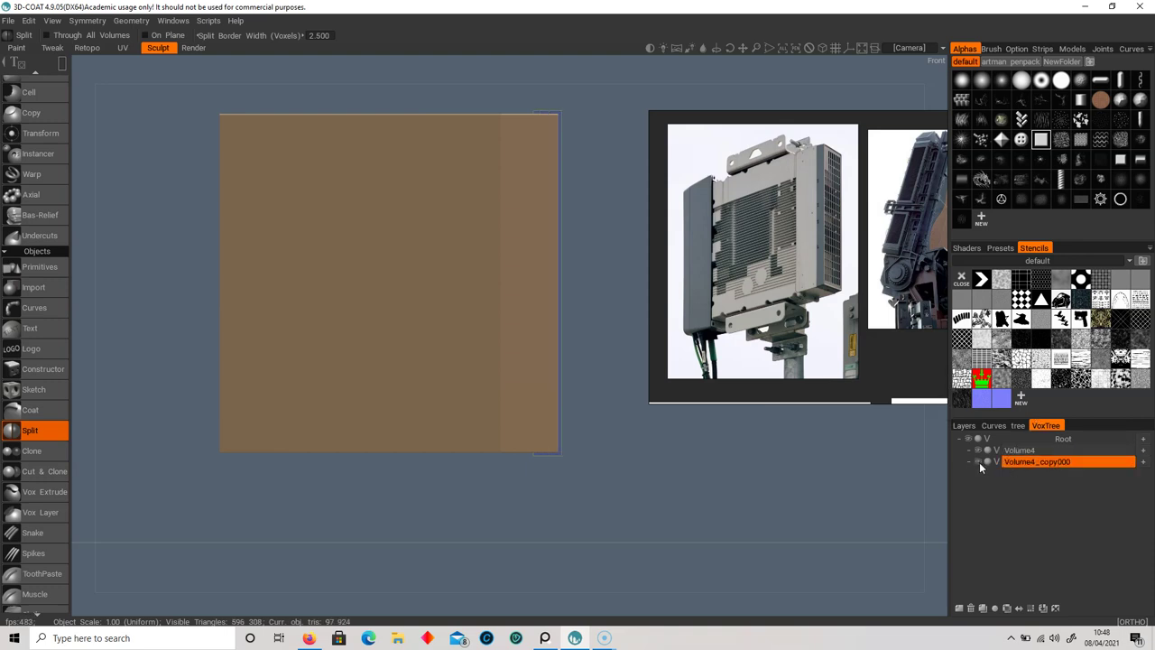
scroll(38, 316, "up", 2)
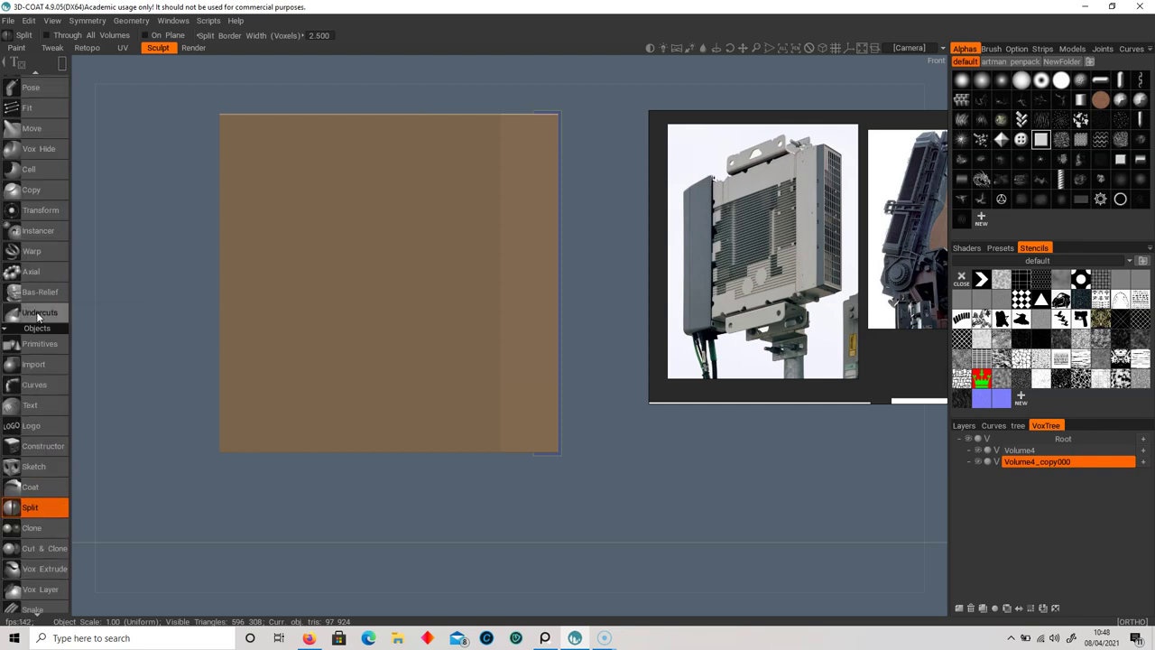
left_click(31, 210)
scroll(444, 404, "up", 2)
left_click_drag(606, 331, 585, 305)
left_click_drag(481, 126, 360, 233)
scroll(338, 241, "down", 3)
middle_click_drag(353, 270, 391, 271)
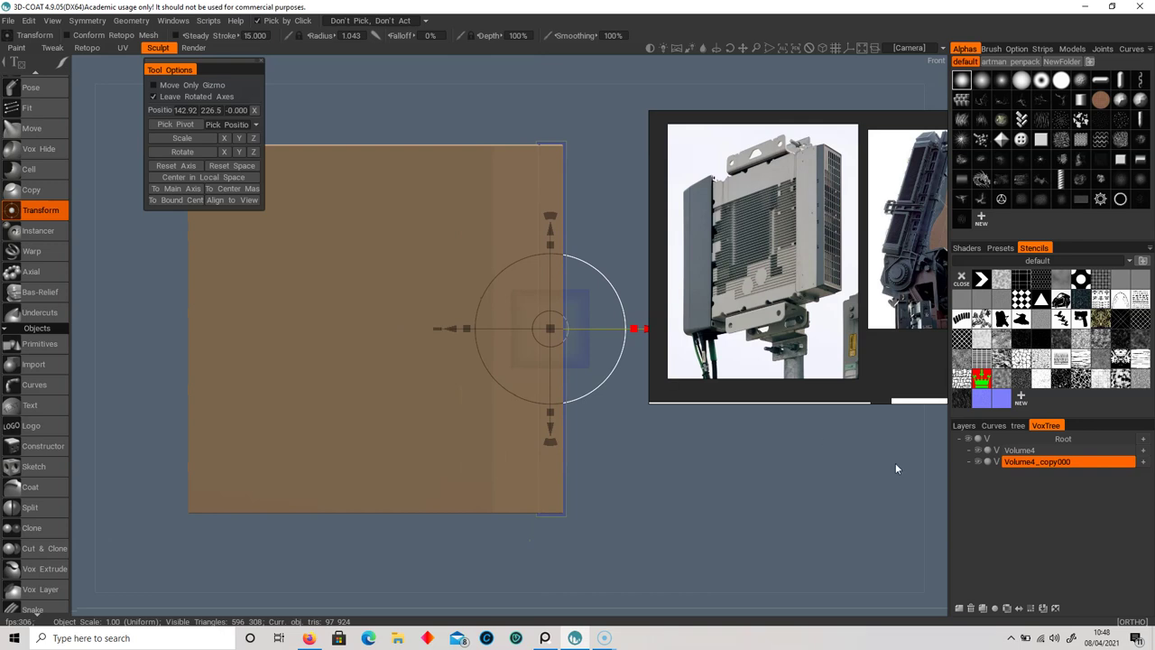
- Select Volume4 and use the Pose tool's rectangle lasso to select its bevelled strip along the right side
left_click(1077, 449)
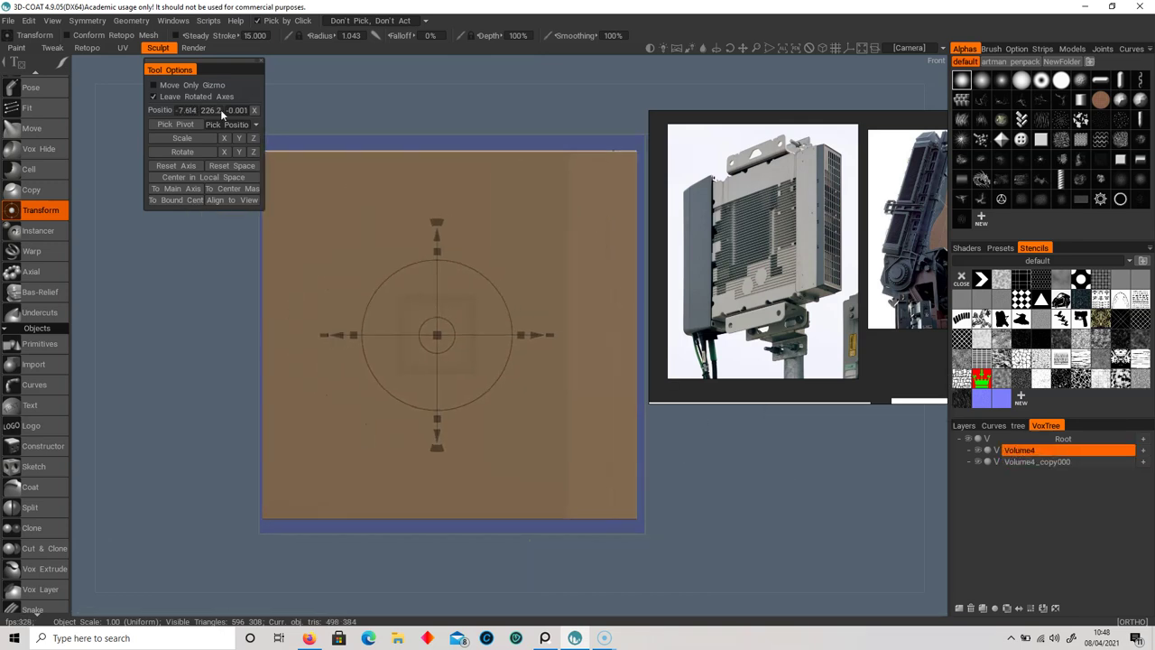
left_click_drag(220, 63, 170, 80)
middle_click_drag(634, 402, 608, 402)
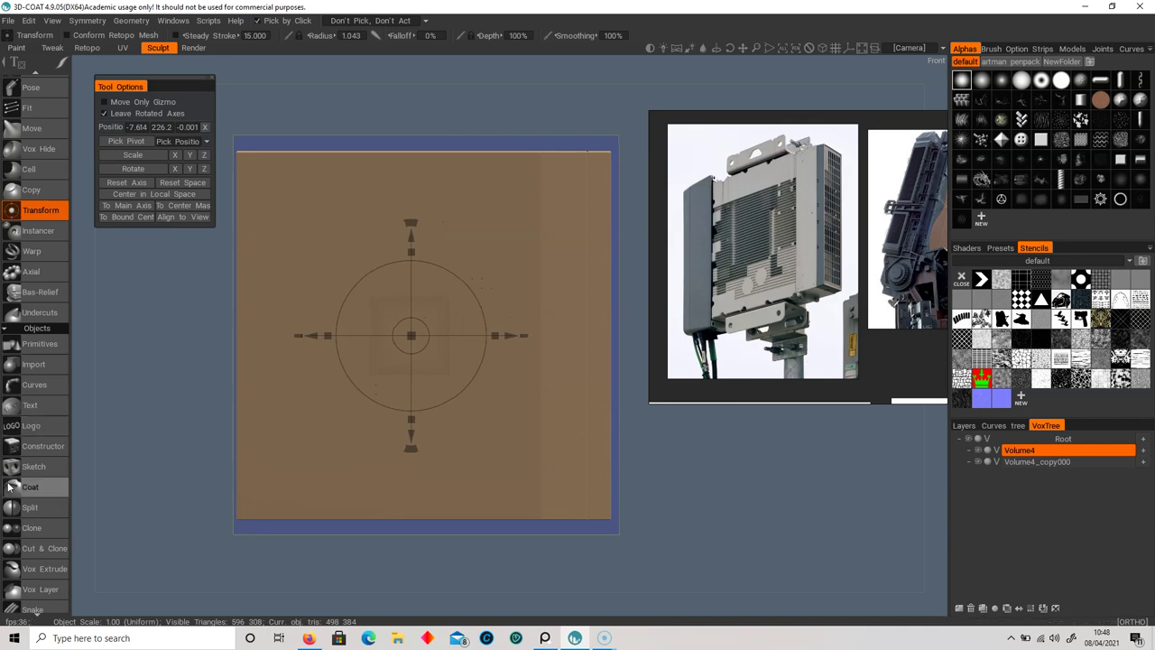
scroll(41, 501, "up", 5)
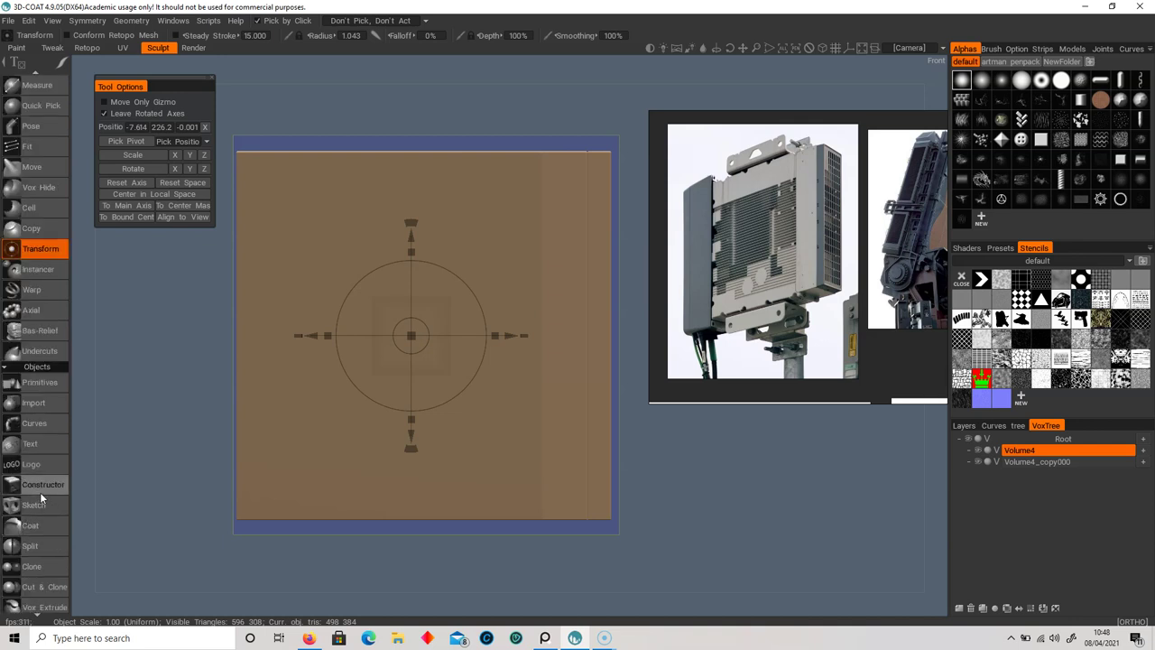
left_click(31, 280)
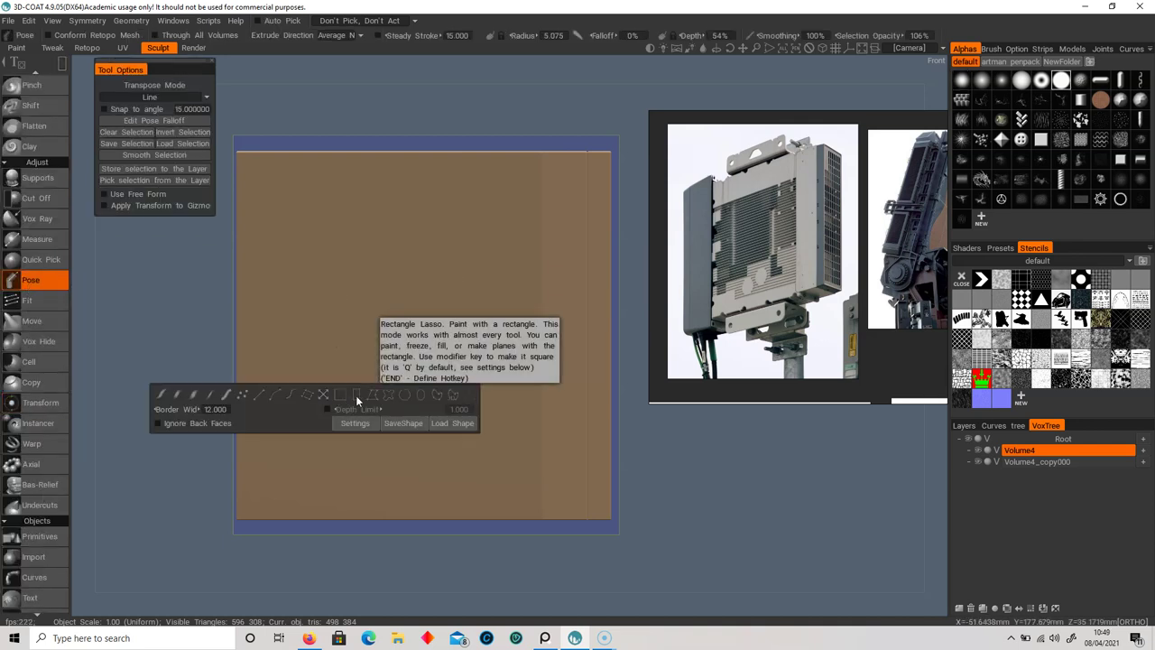
left_click(356, 395)
left_click_drag(614, 169, 539, 578)
- From the top view, scale the selected bevelled strip slightly thicker in depth and clear the pose selection
left_click_drag(630, 411, 620, 453, "alt")
scroll(623, 444, "up", 4)
middle_click_drag(623, 437, 551, 411, "alt")
scroll(528, 415, "up", 2)
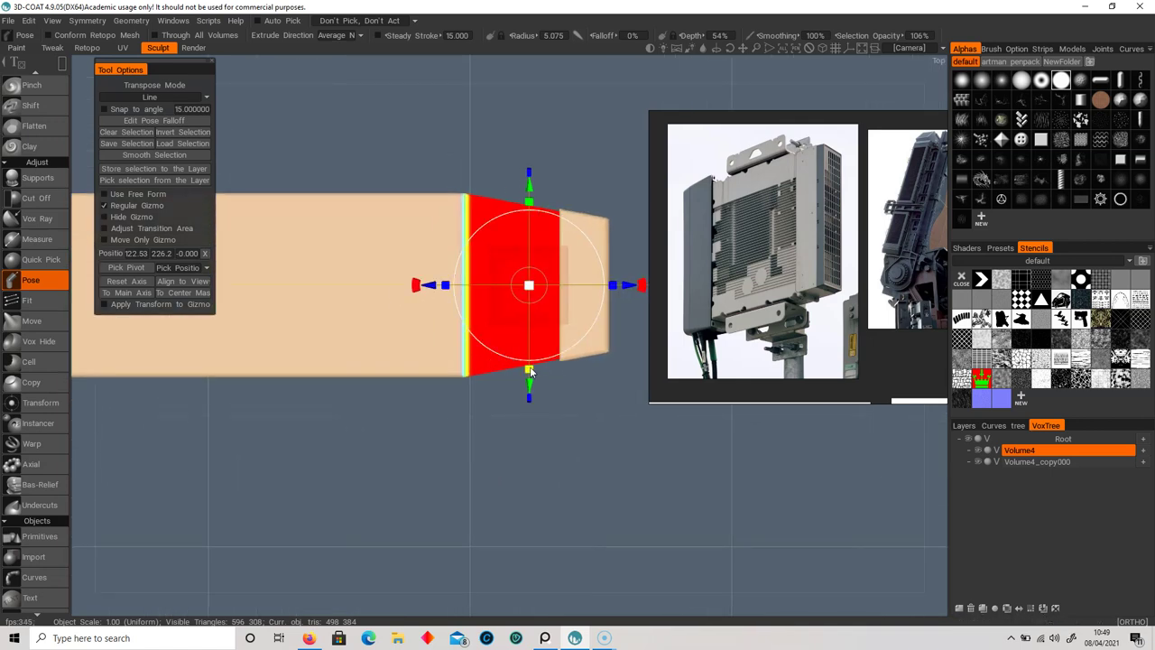
left_click_drag(530, 371, 535, 374)
key("Escape")
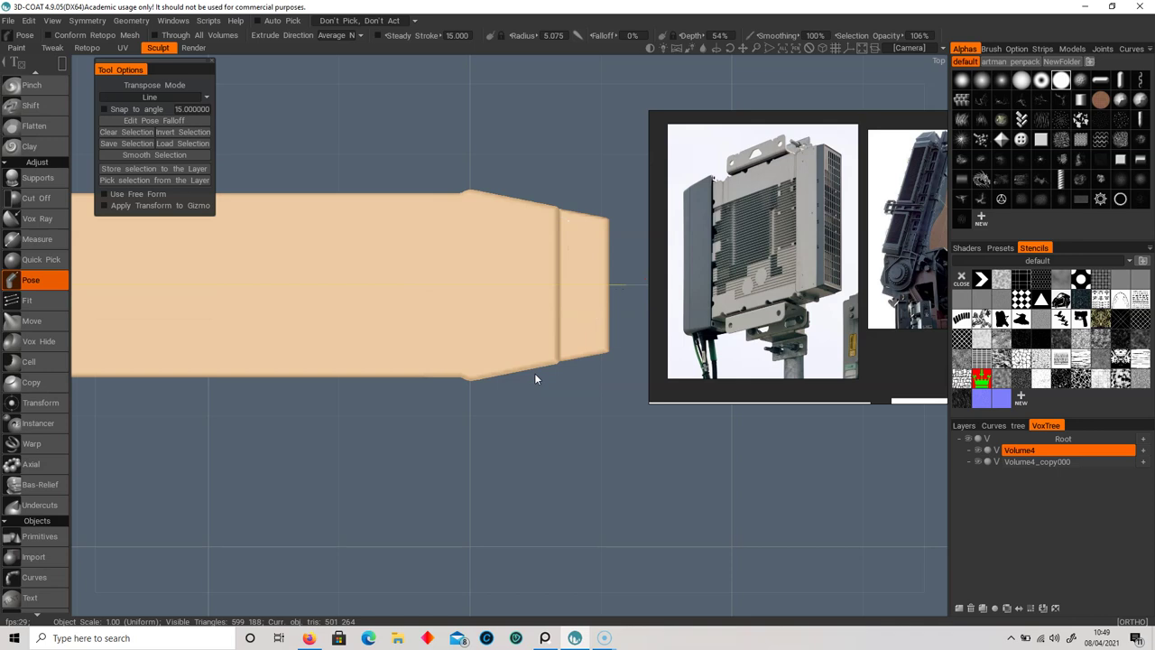
- Pose-select the flat main area of the slab, leaving out the bevelled strip on the right, with the rectangle lasso
left_click_drag(544, 431, 536, 287)
scroll(536, 287, "down", 3)
left_click_drag(353, 311, 364, 308, "alt")
scroll(391, 312, "down", 2)
middle_click_drag(441, 378, 451, 302)
scroll(438, 324, "up", 2)
scroll(451, 301, "down", 3)
left_click_drag(232, 113, 554, 516)
- From the top view, scale the selected main area slightly thicker in depth and clear the pose selection
left_click_drag(534, 224, 539, 375, "alt")
scroll(540, 376, "up", 2)
middle_click_drag(541, 376, 545, 355)
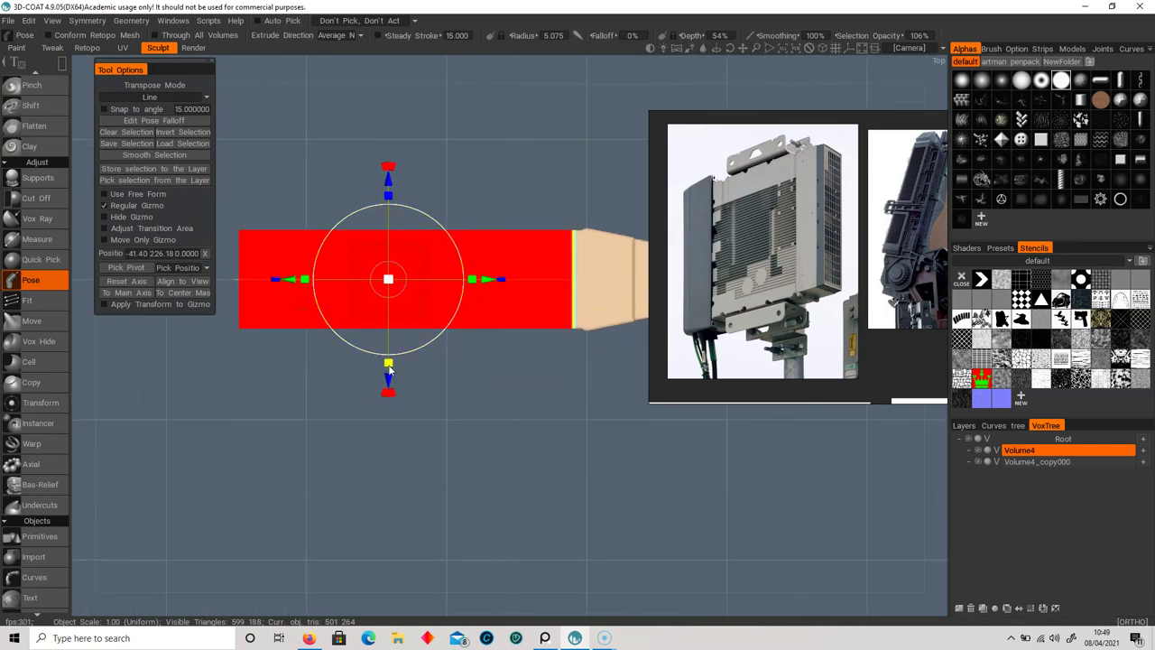
left_click_drag(388, 365, 393, 375)
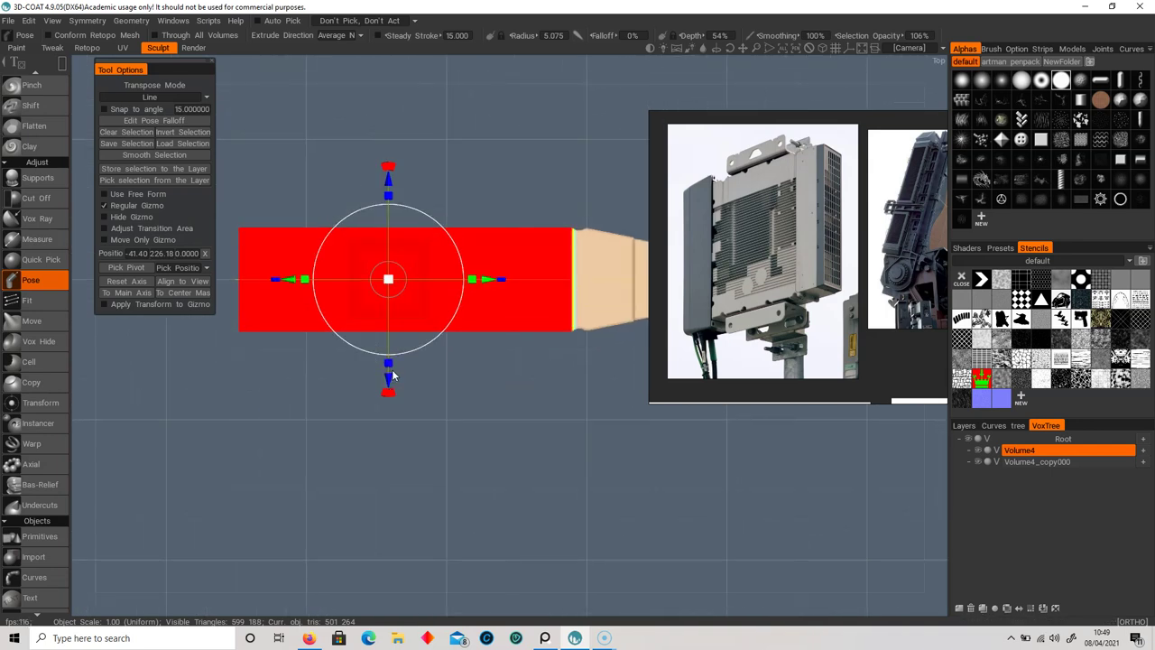
key("ctrl+d")
- Switch the mirror symmetry from the Z axis to the X axis, with the slab seen from the front
left_click_drag(562, 366, 548, 200, "alt")
scroll(502, 282, "down", 1)
left_click_drag(499, 284, 514, 312, "alt")
right_click_drag(513, 312, 577, 312, "alt")
middle_click_drag(552, 244, 537, 297, "alt")
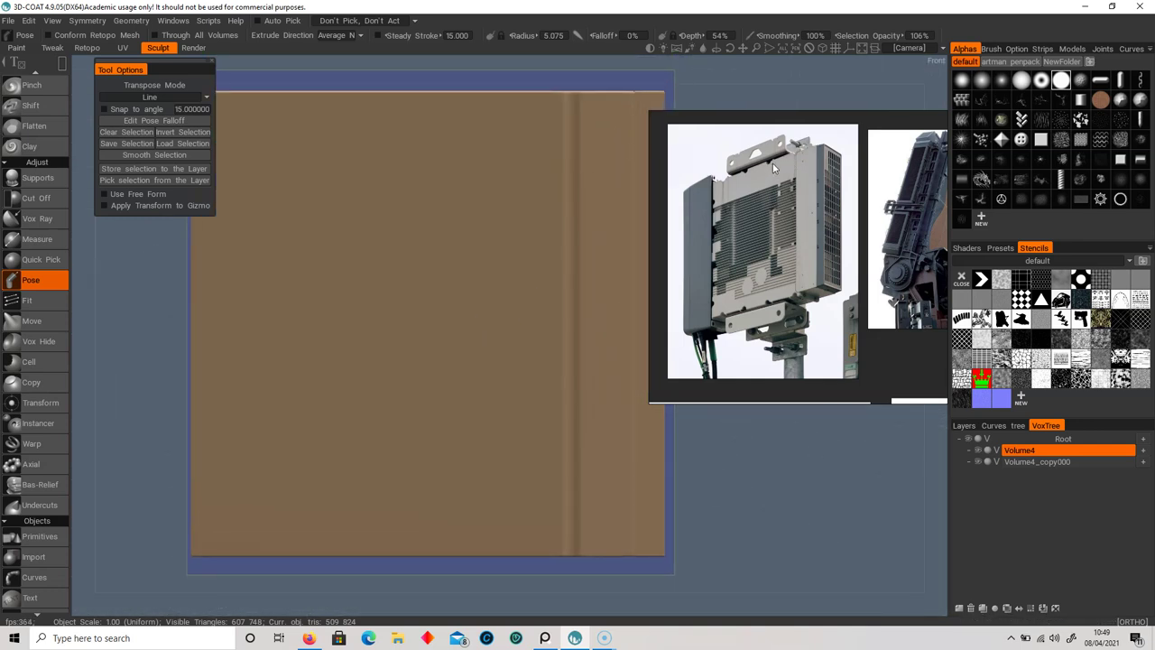
left_click(61, 24)
left_click(74, 25)
left_click(87, 20)
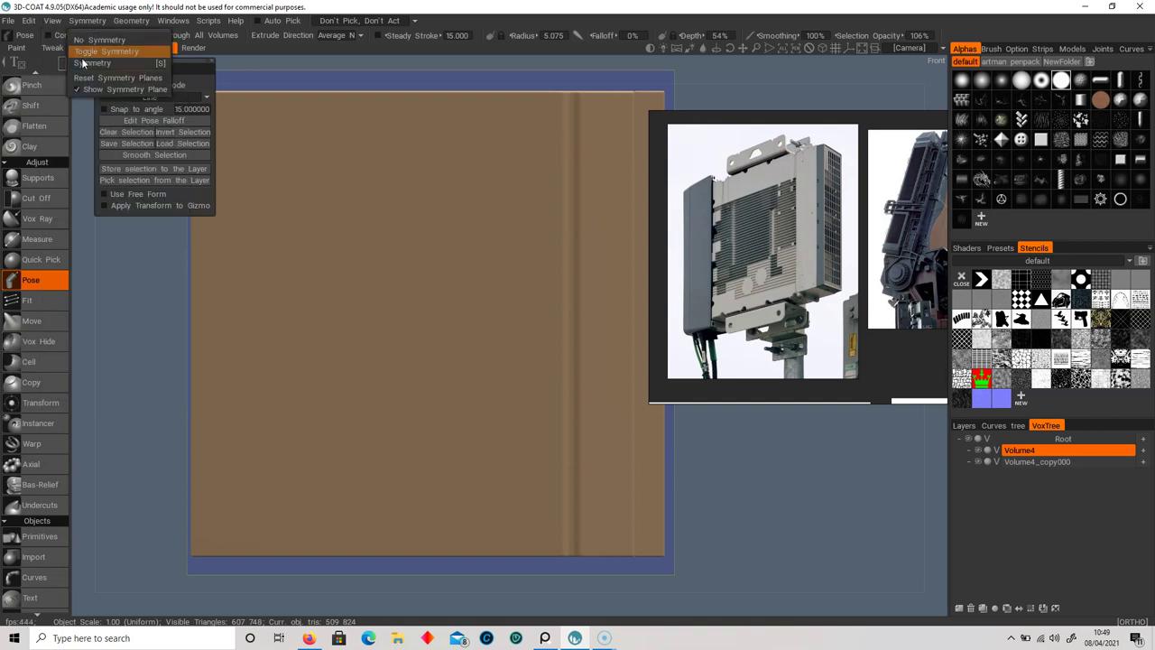
left_click(86, 69)
left_click(121, 466)
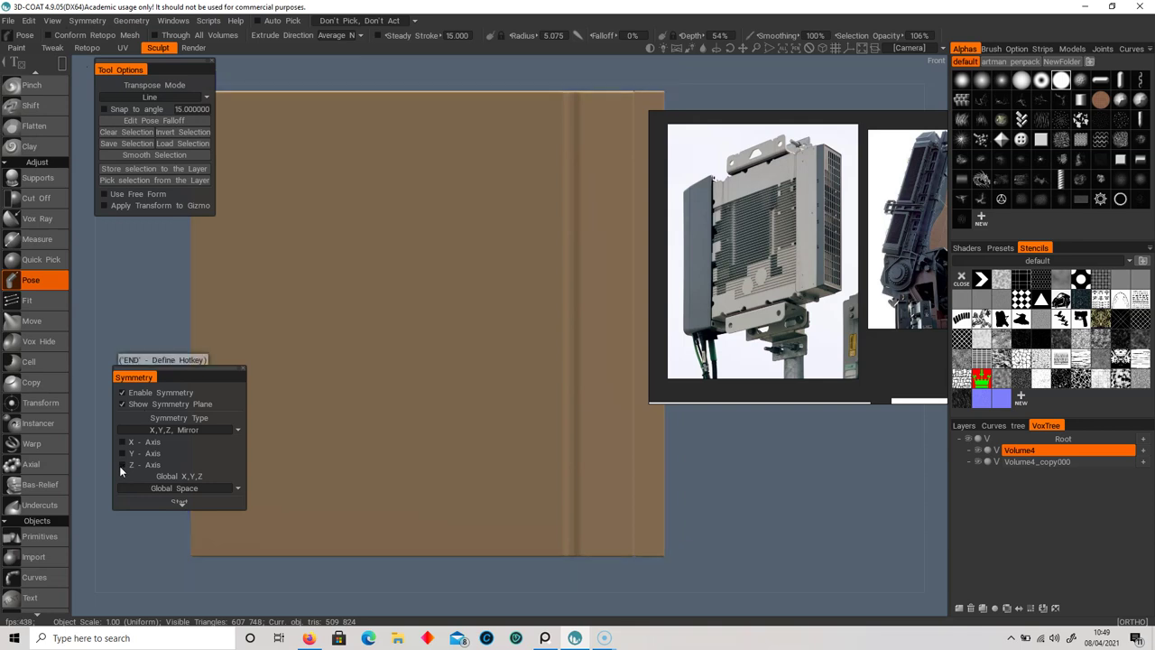
left_click(121, 442)
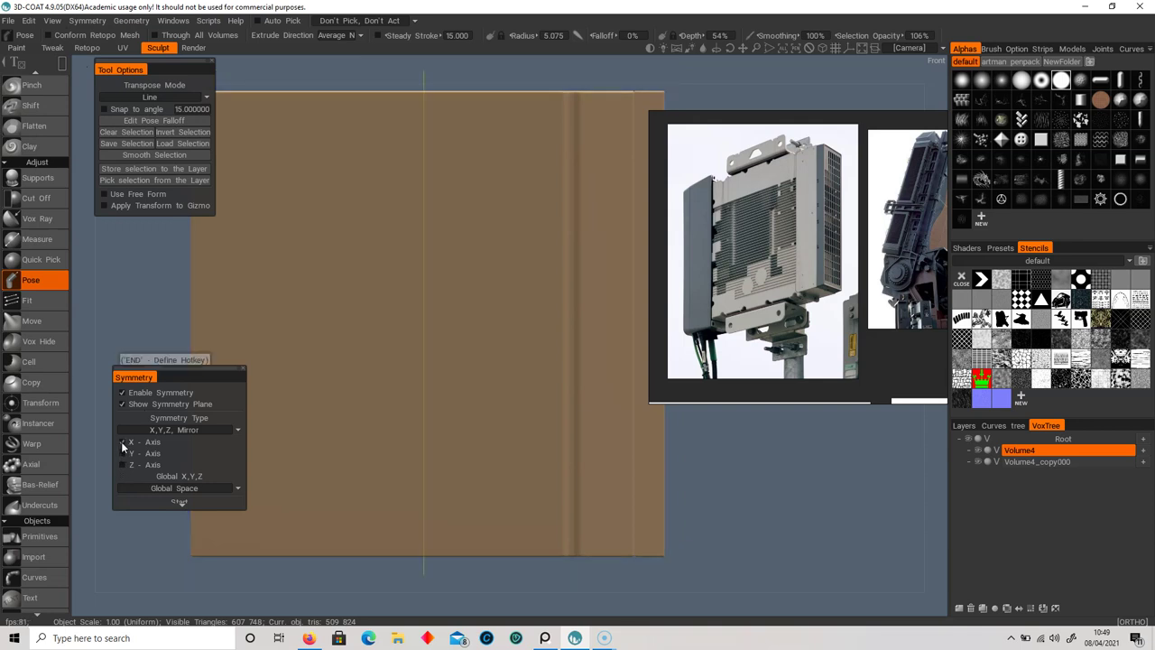
- Activate the Cut Off tool with the circle lasso, ready for notching the slab's top edge
middle_click_drag(443, 222, 432, 330, "alt")
right_click_drag(431, 331, 528, 305, "alt")
scroll(528, 307, "down", 2)
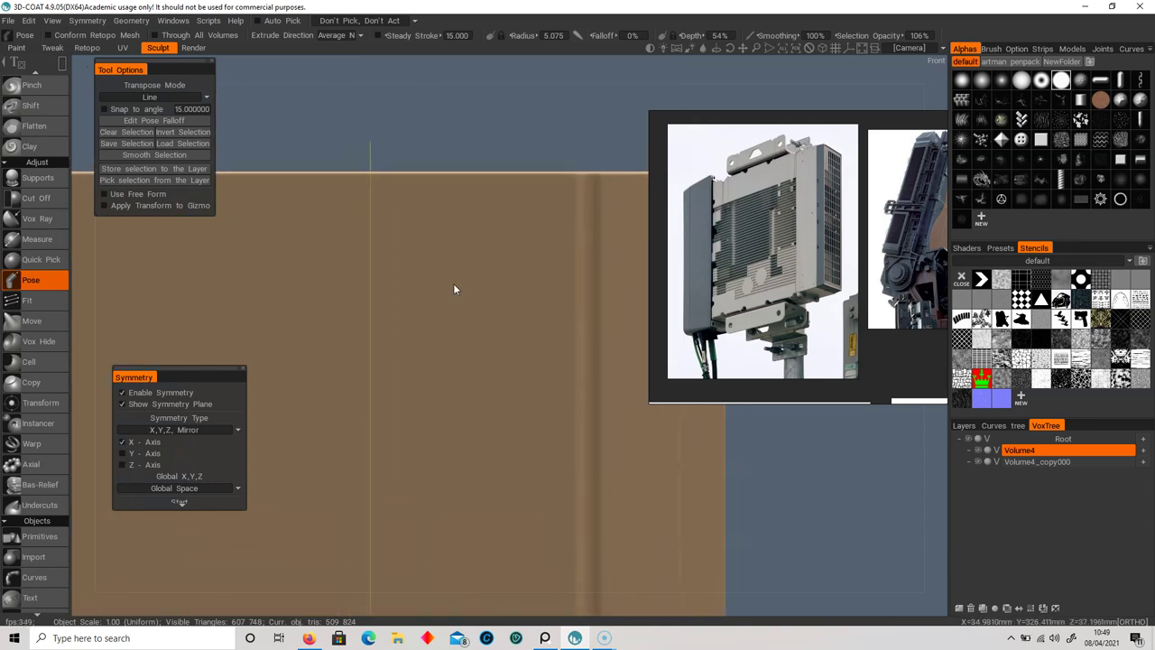
left_click(34, 198)
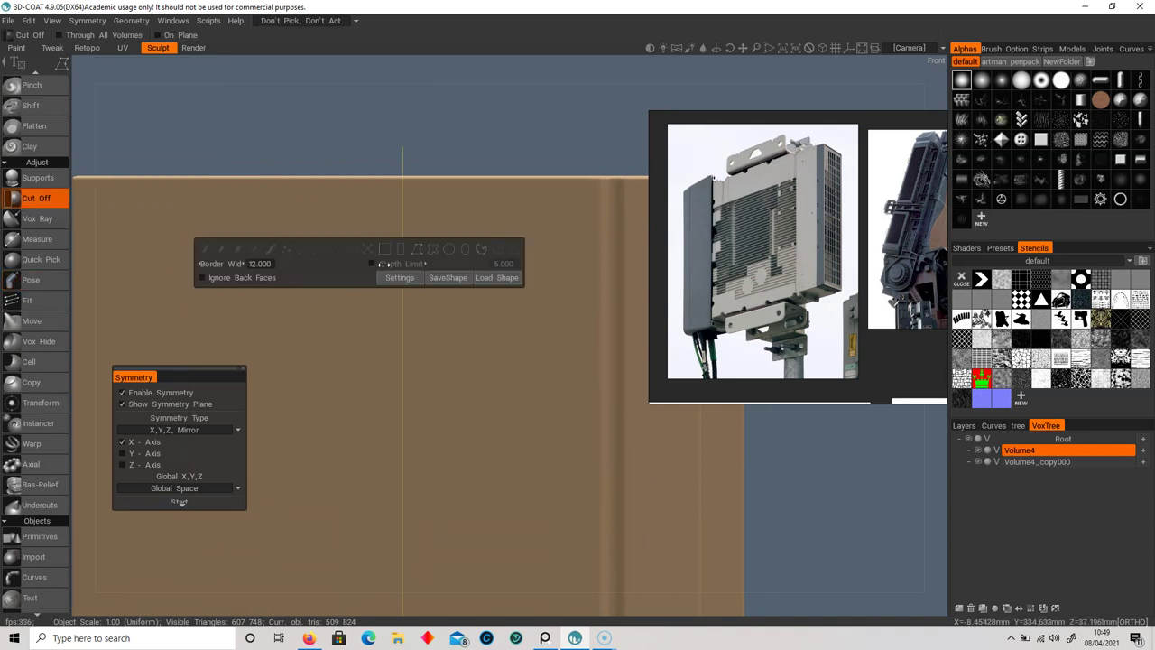
left_click(450, 250)
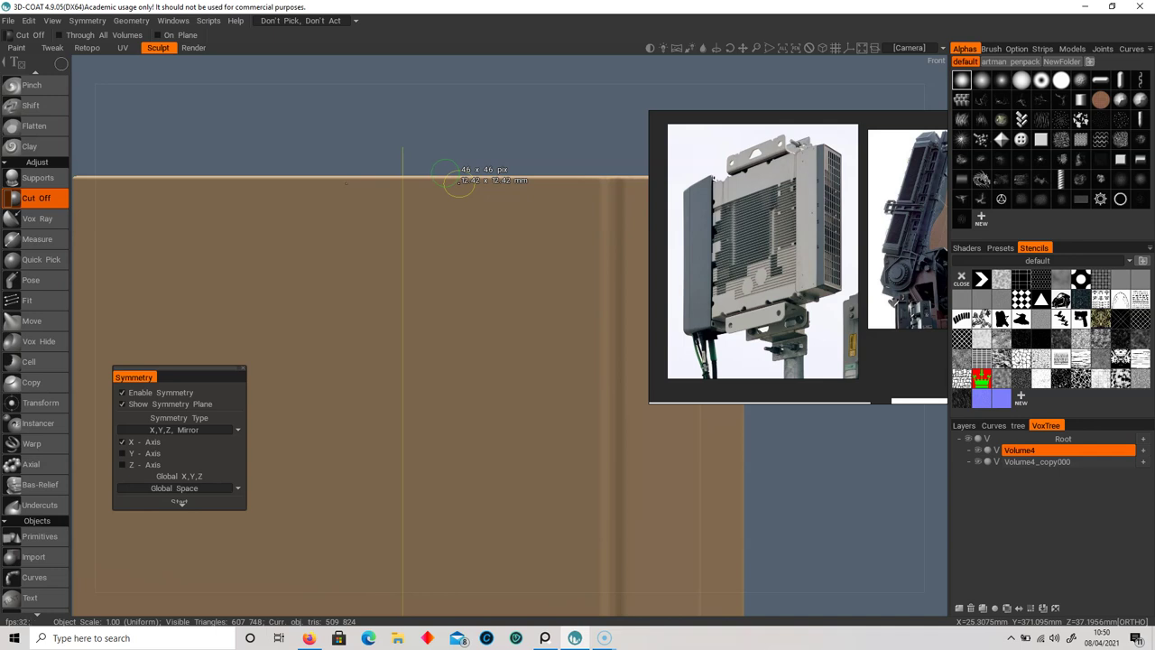
- Try cutting circular notches, about 12.4 mm wide at the top edge, into the slab's top and bottom edges, mirrored across X
left_click(459, 181)
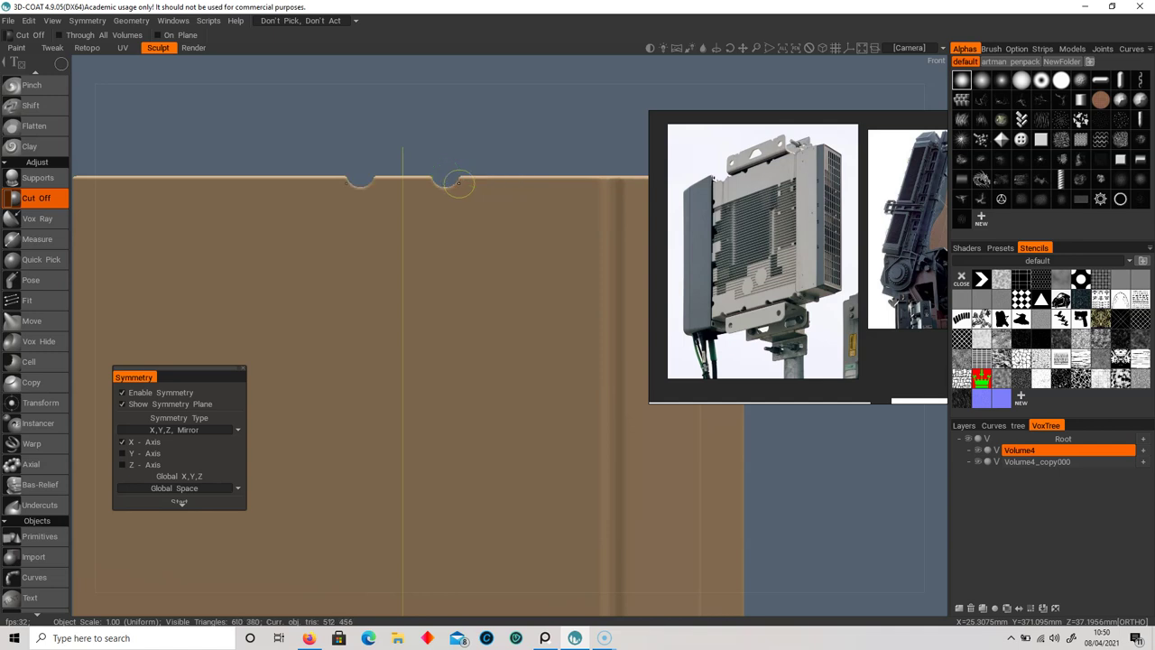
right_click_drag(489, 147, 434, 170)
left_click_drag(434, 171, 473, 172, "alt")
right_click_drag(475, 216, 417, 350, "alt")
middle_click_drag(416, 350, 416, 162, "alt")
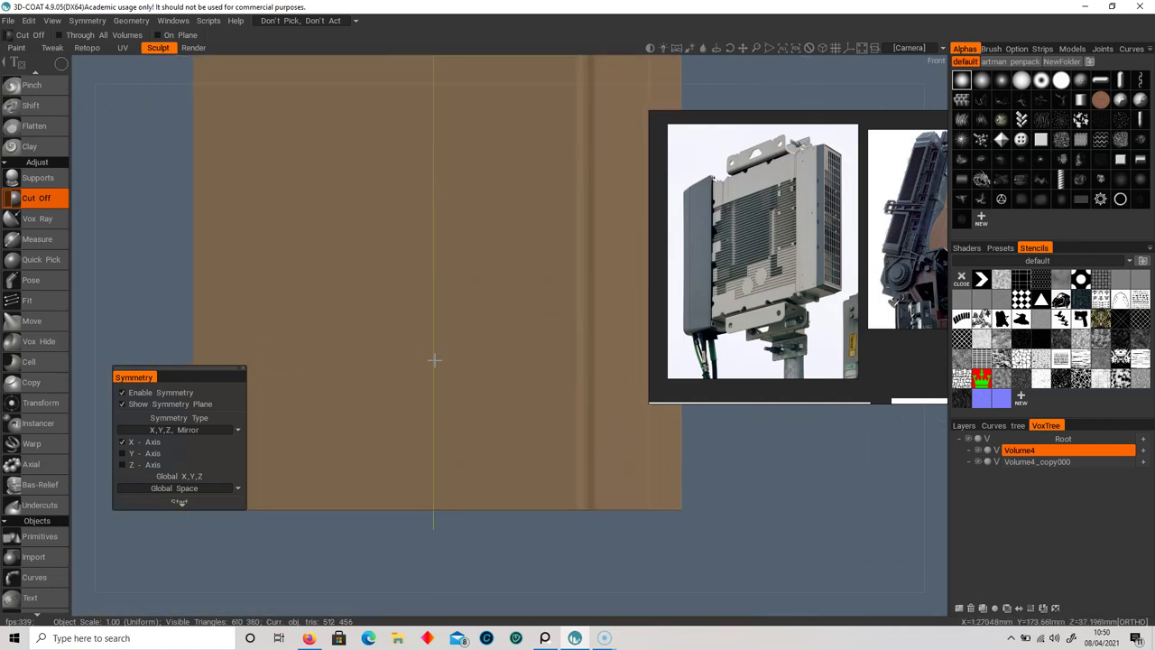
right_click_drag(433, 358, 479, 503, "alt")
middle_click_drag(460, 469, 451, 343, "alt")
right_click_drag(451, 343, 473, 492, "alt")
middle_click_drag(469, 361, 482, 325, "alt")
right_click_drag(482, 329, 480, 304)
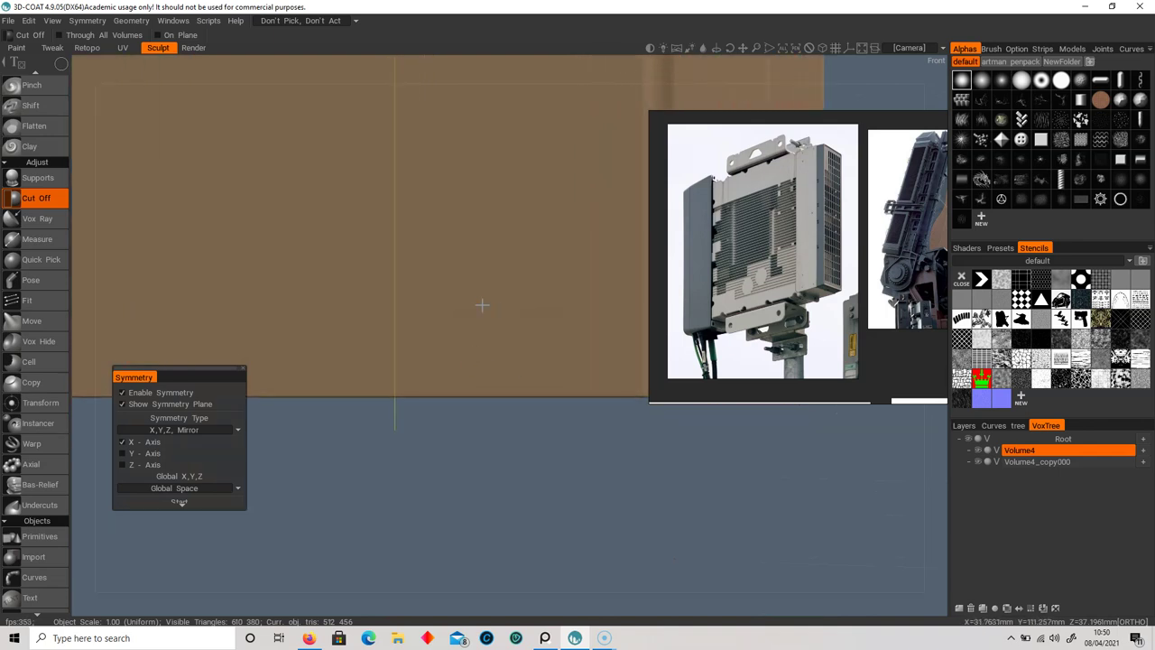
left_click(482, 408)
scroll(451, 421, "down", 2)
scroll(477, 379, "down", 2)
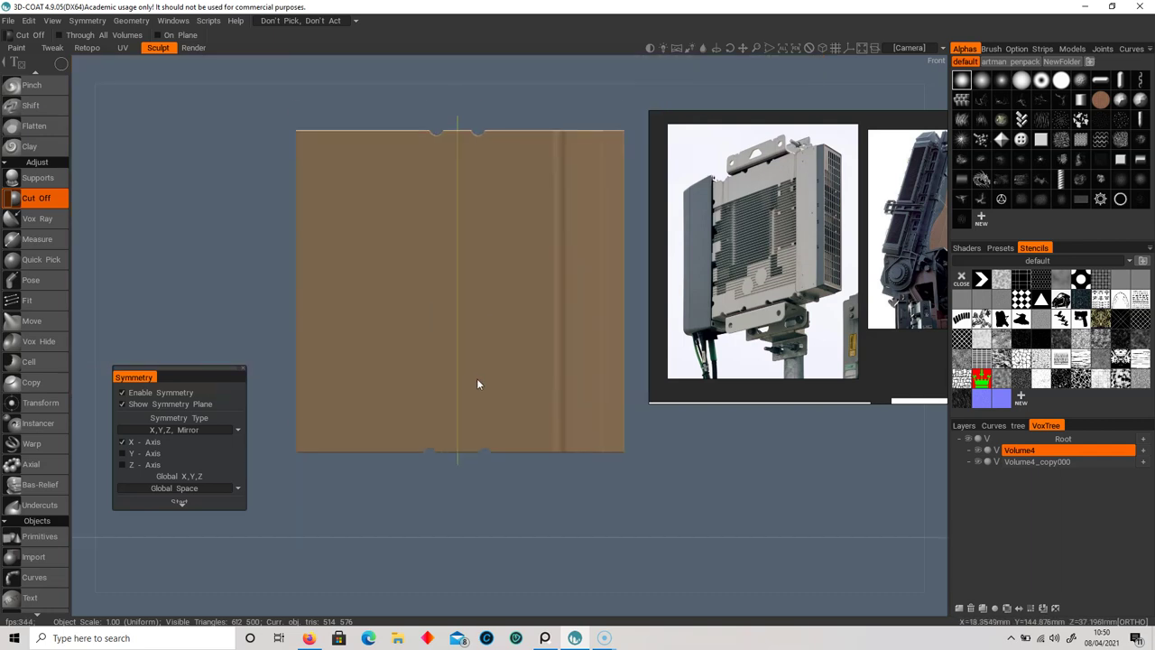
- Try adding Y-axis mirroring and pick the symmetry start point from the volume's bounds
left_click_drag(515, 421, 497, 392)
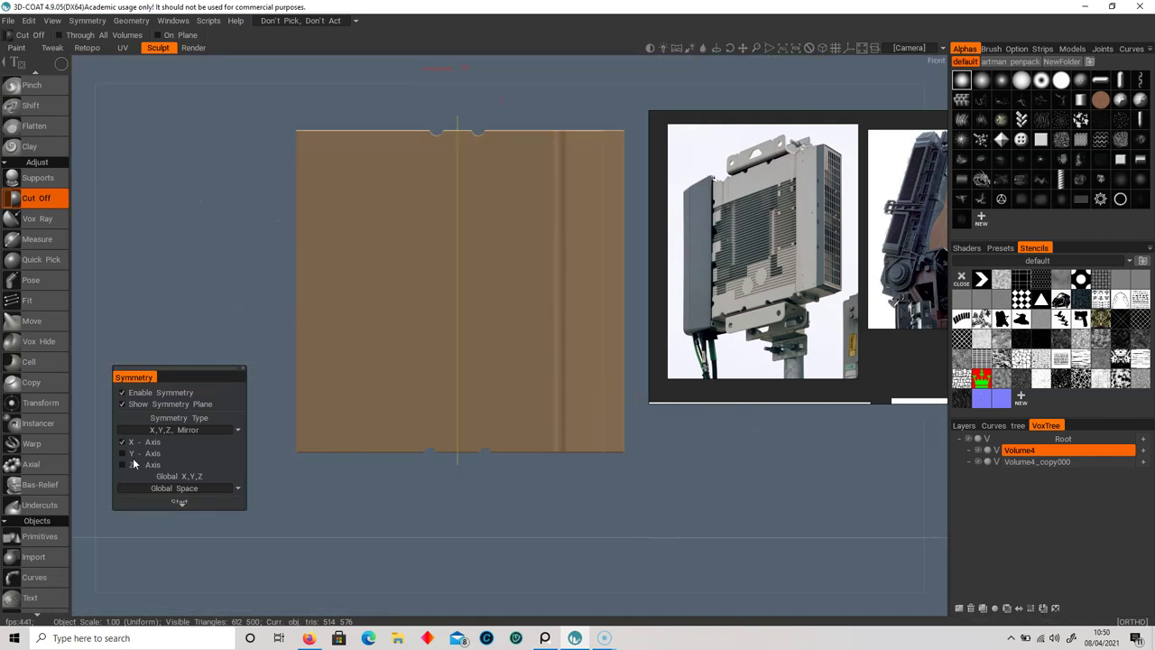
left_click(122, 454)
left_click(121, 454)
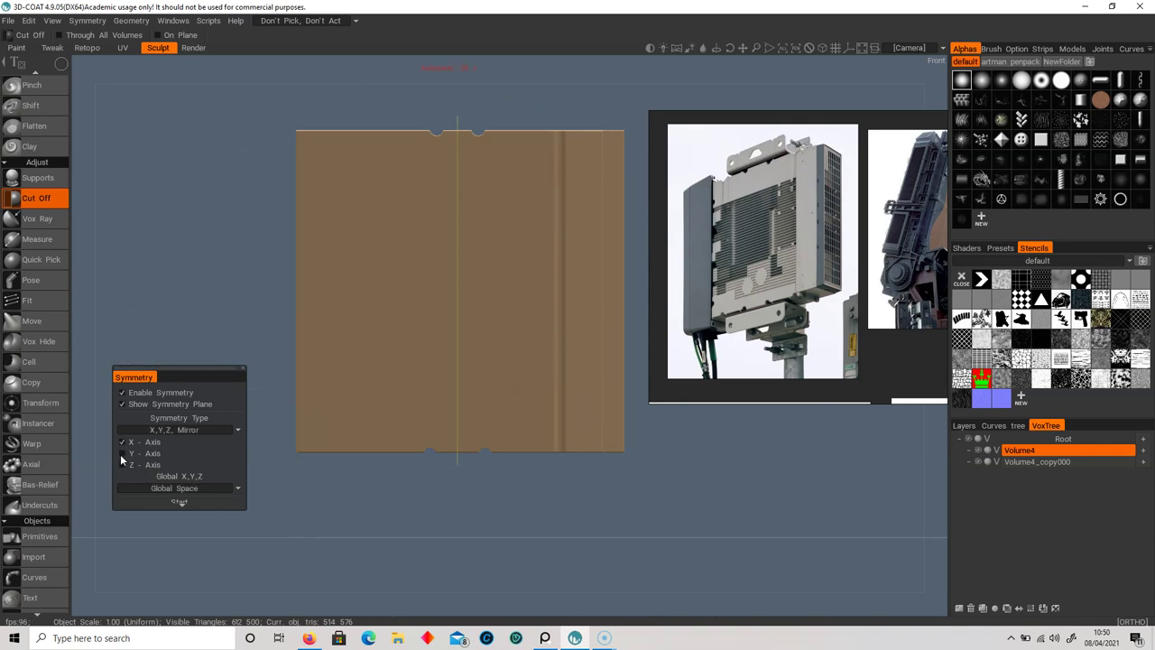
left_click(181, 503)
left_click(152, 502)
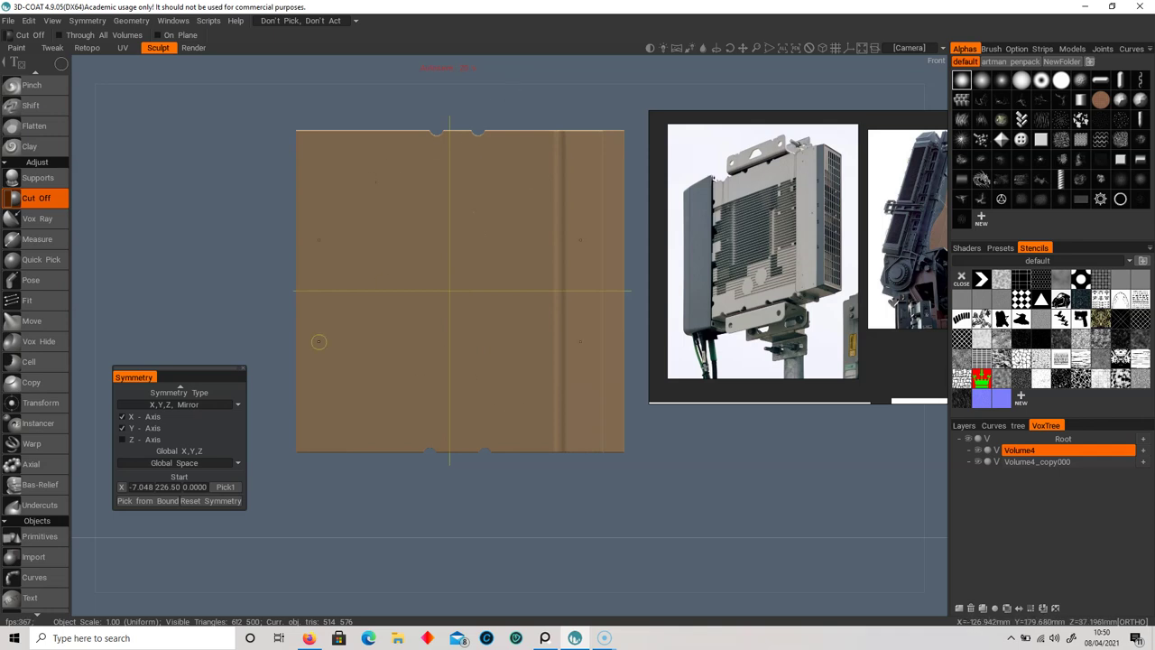
- Undo the symmetry changes and the circular notches in the slab's top and bottom edges
key("ctrl+z")
key("ctrl+z")
key("ctrl+z")
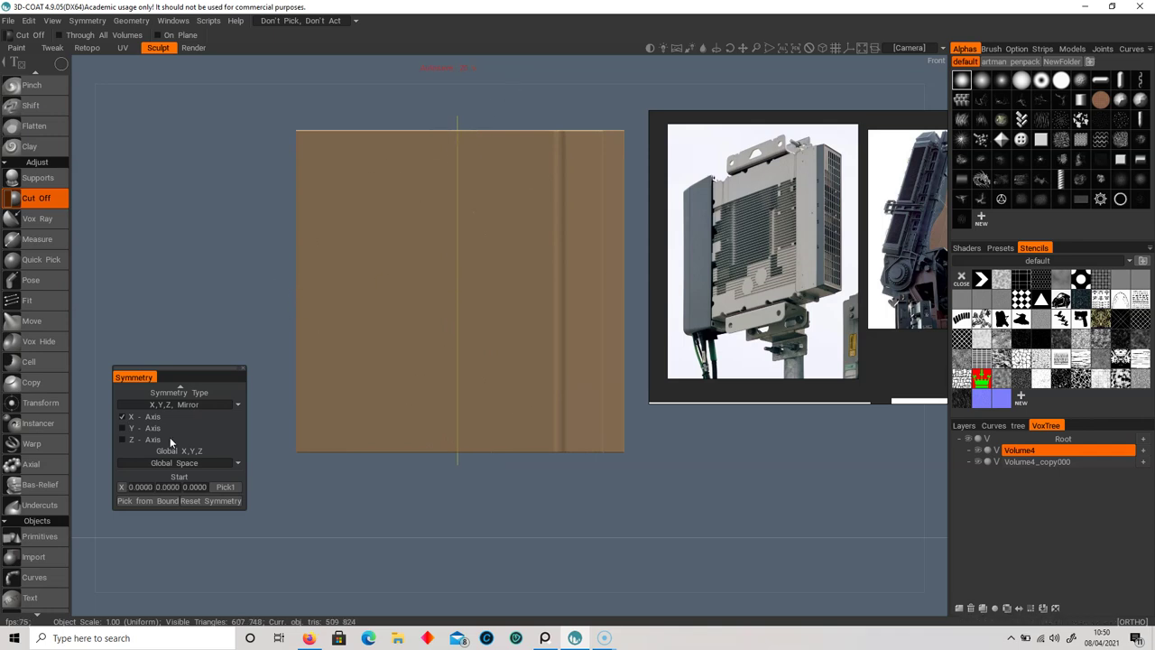
- Pick the symmetry start point from Volume4's bounds and mirror on the X and Y axes only
left_click(149, 500)
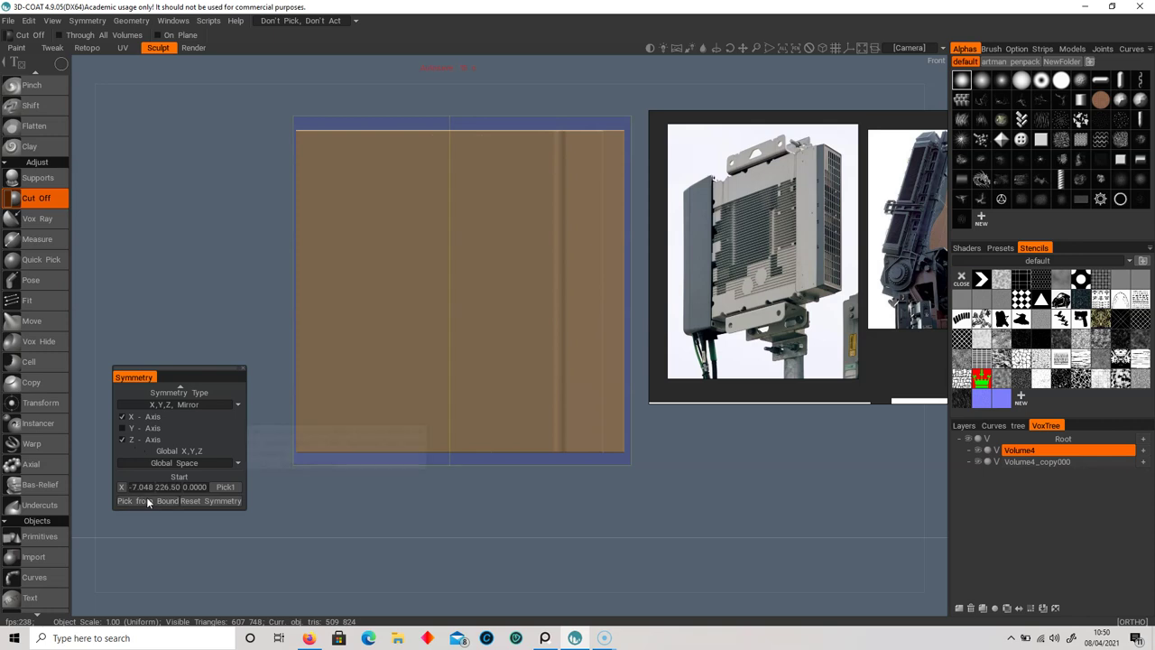
left_click(124, 439)
left_click(122, 427)
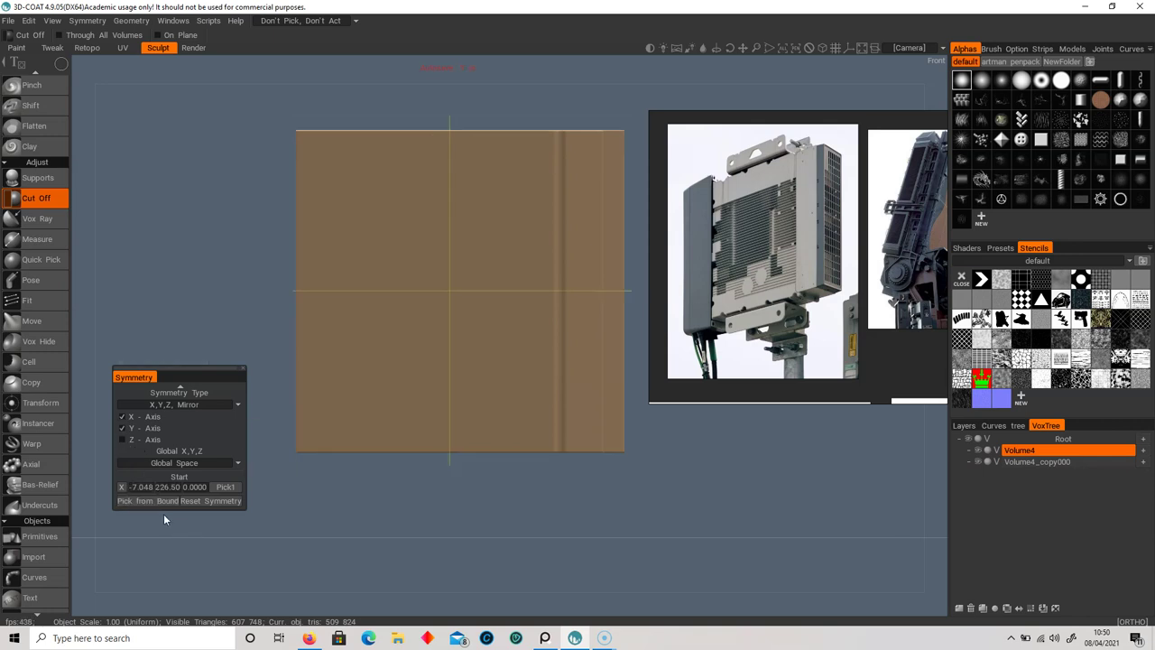
- Cut a circular notch about 16.6 mm wide into the top edge just right of centre, mirrored across X and Y
left_click_drag(492, 125, 482, 135)
left_click(475, 132)
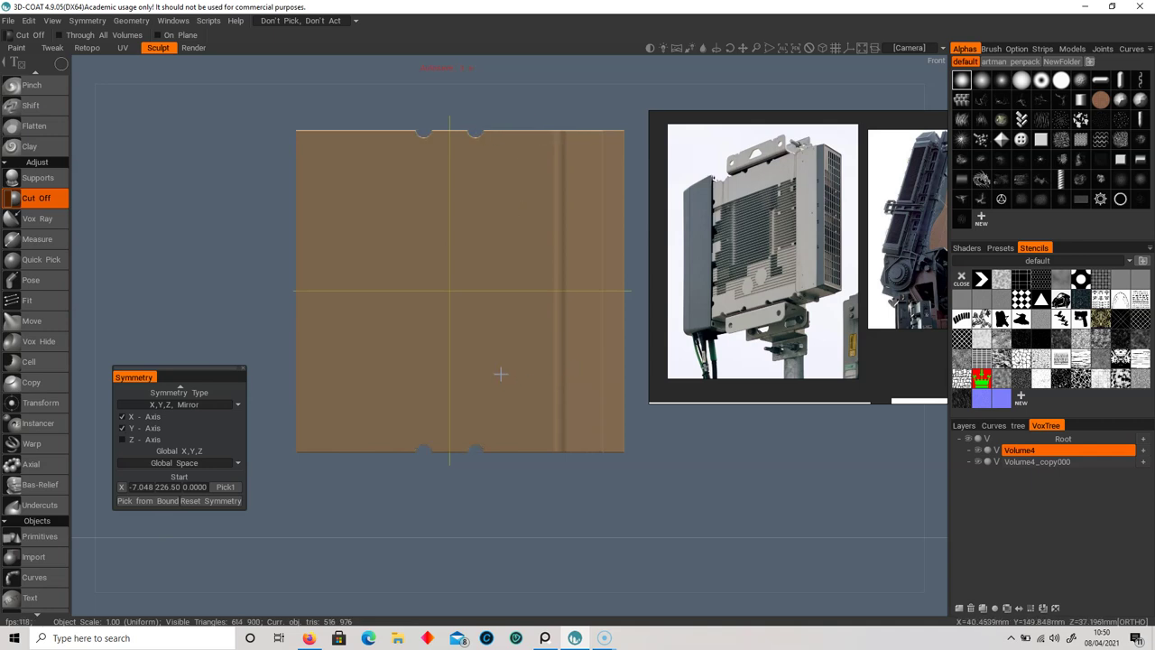
mouse_move(513, 415)
left_mouse_down("alt")
mouse_move(489, 458)
mouse_move(513, 415)
left_mouse_up("alt")
left_click_drag(623, 415, 356, 461, "alt")
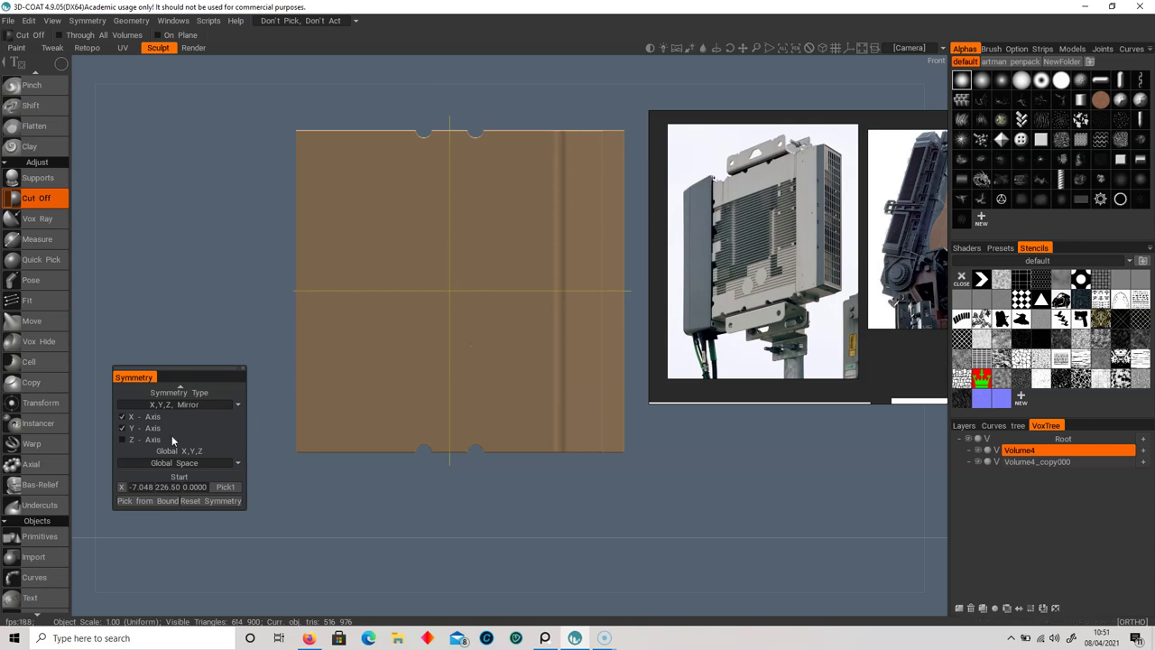
- Turn off Y-axis mirroring and keep only the X axis enabled
middle_click_drag(627, 396, 635, 388)
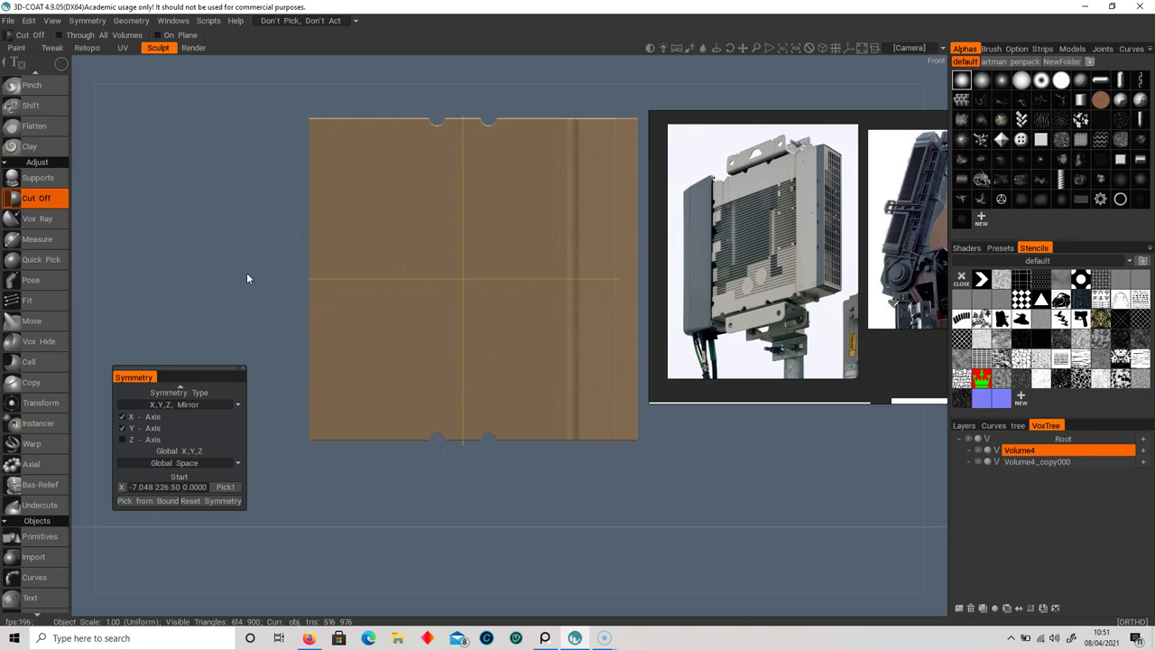
left_click(123, 427)
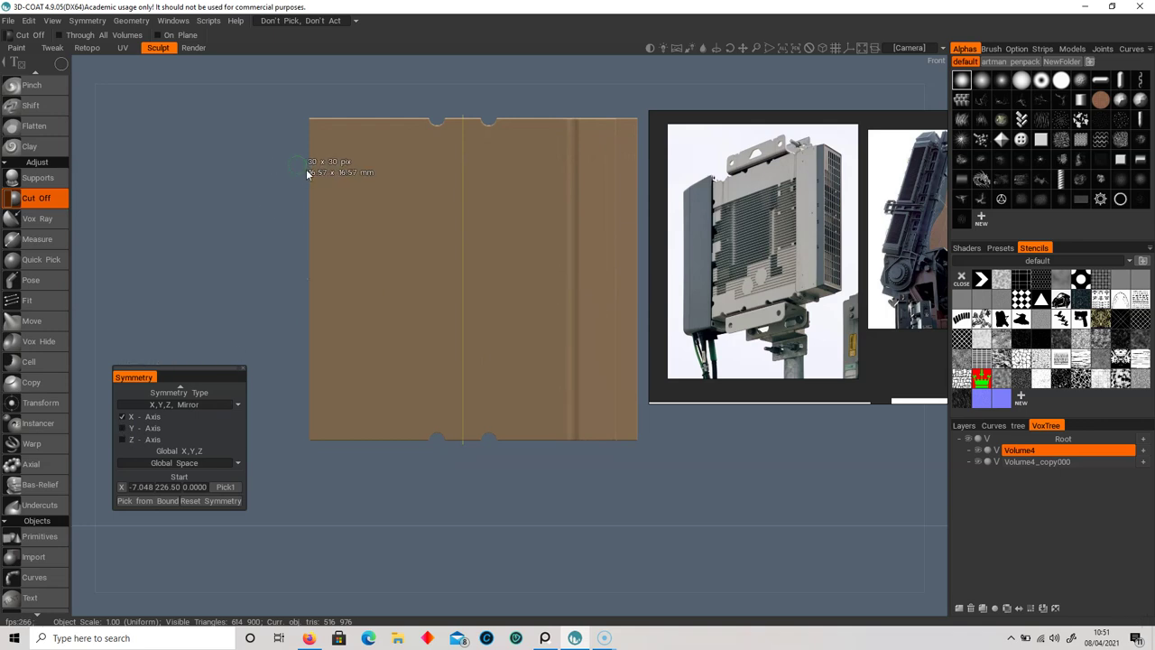
- Try cutting a circular notch about 16.6 mm wide into the upper part of the slab's left edge, mirrored across X, and undo it
left_click_drag(314, 170, 316, 171)
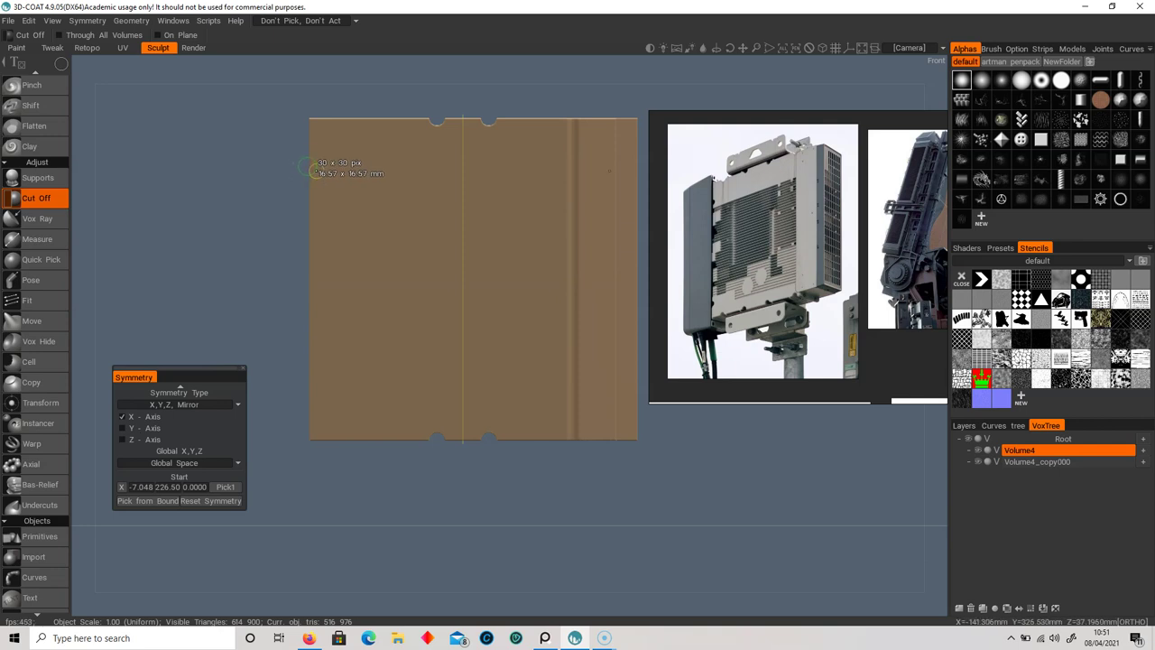
left_click(312, 169)
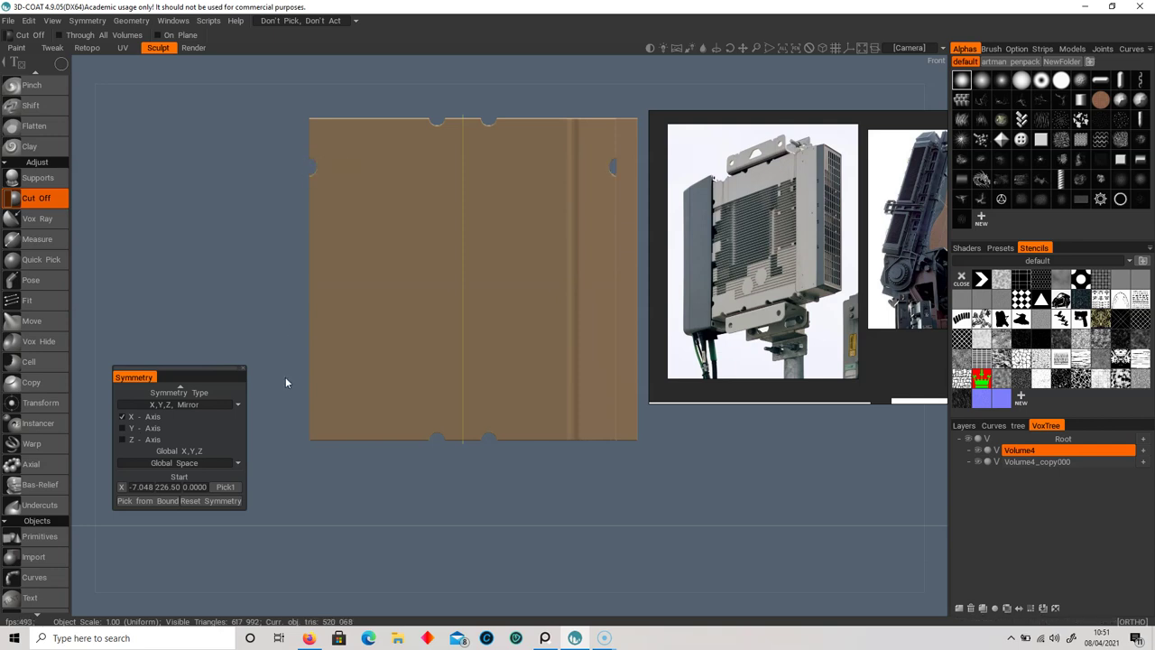
key("ctrl+z")
- Turn off X-axis mirroring and cut circular notches, about 16.6 mm and 14.4 mm wide, into the upper and lower parts of the left edge
left_click(124, 417)
left_click_drag(286, 164, 307, 180)
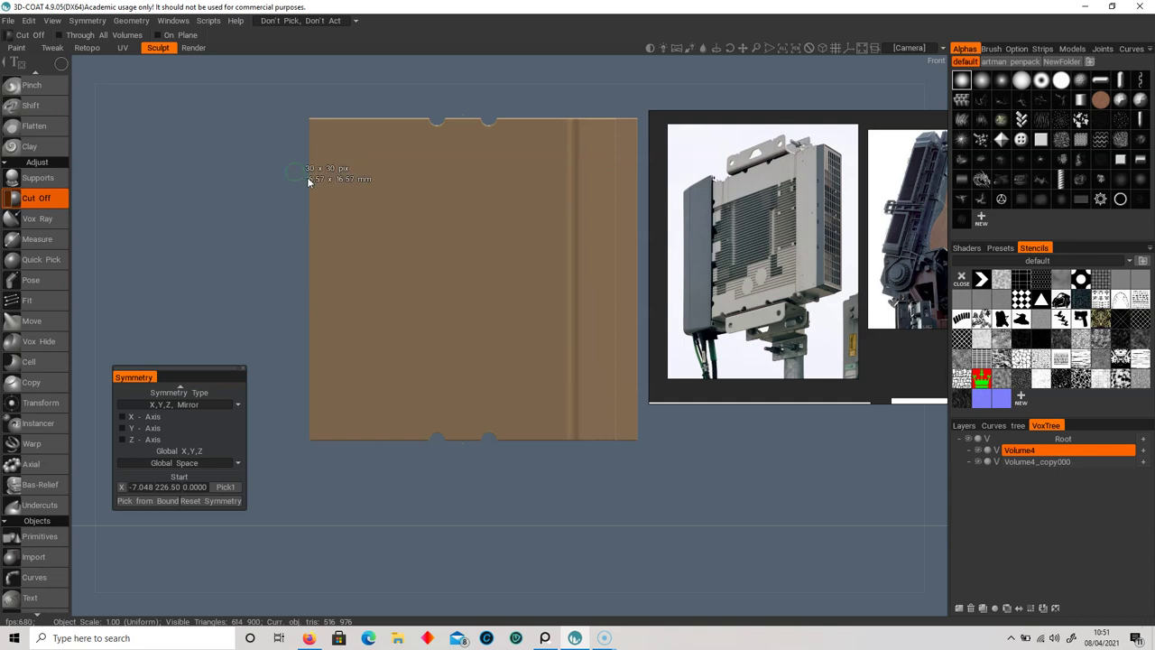
scroll(307, 180, "up", 1)
left_click_drag(307, 377, 313, 384)
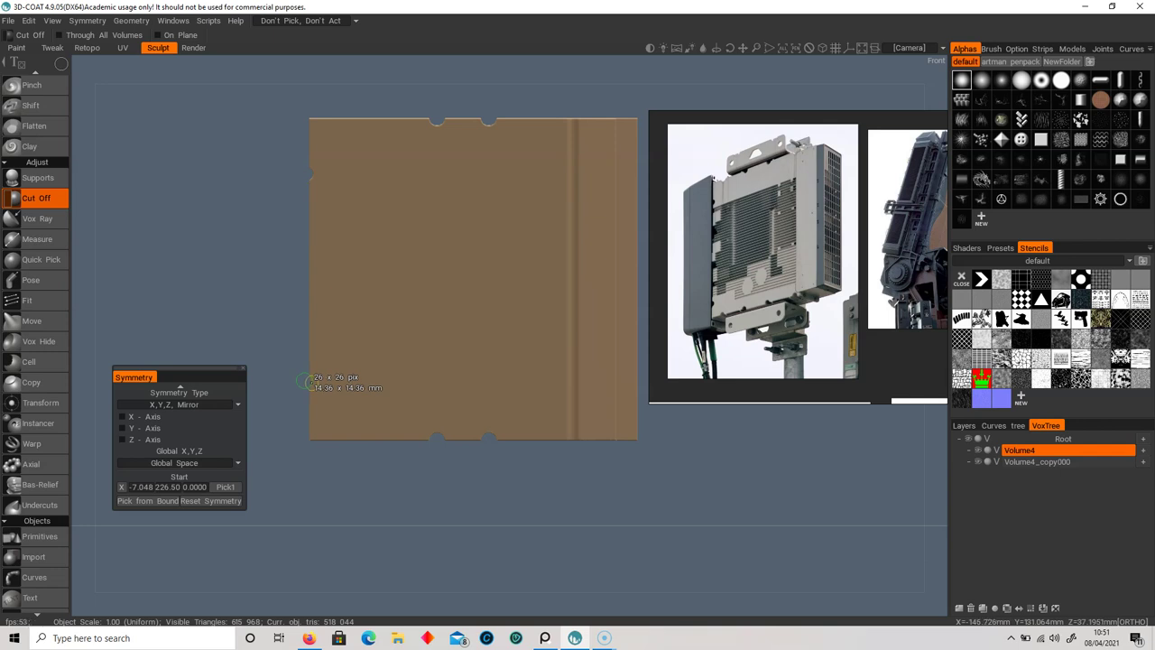
left_click_drag(241, 525, 367, 397)
middle_click_drag(497, 381, 484, 386)
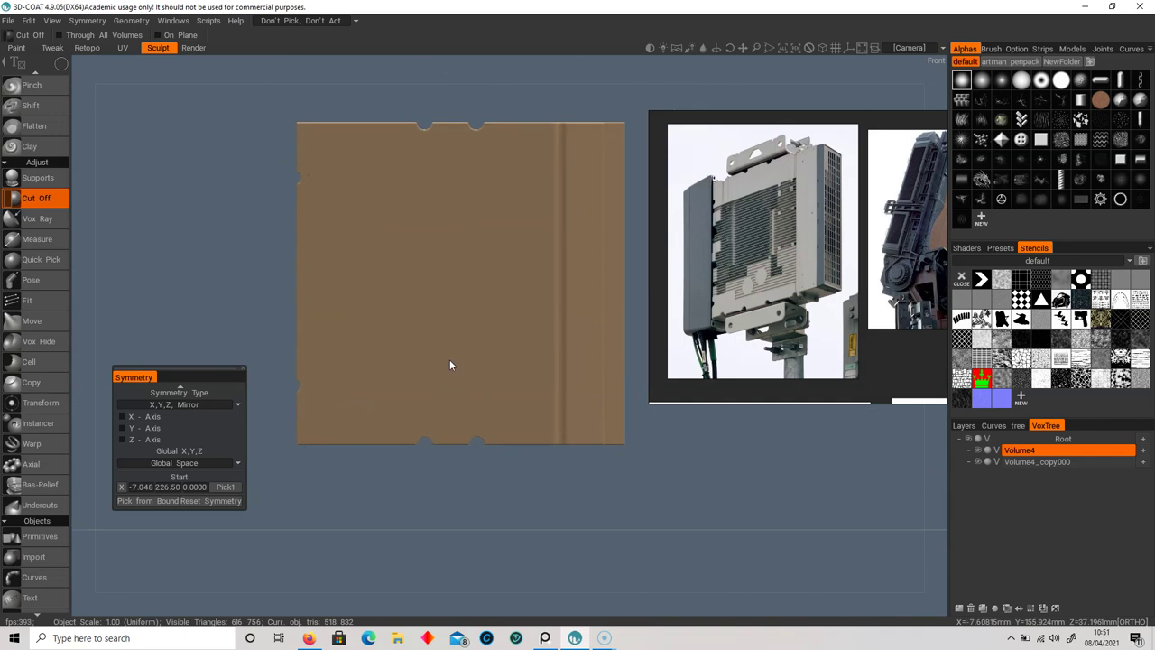
- Pose-select a narrow full-height vertical strip near the slab's left side, push it inward as a groove, and clear the selection
left_click(31, 279)
left_click_drag(341, 107, 374, 376)
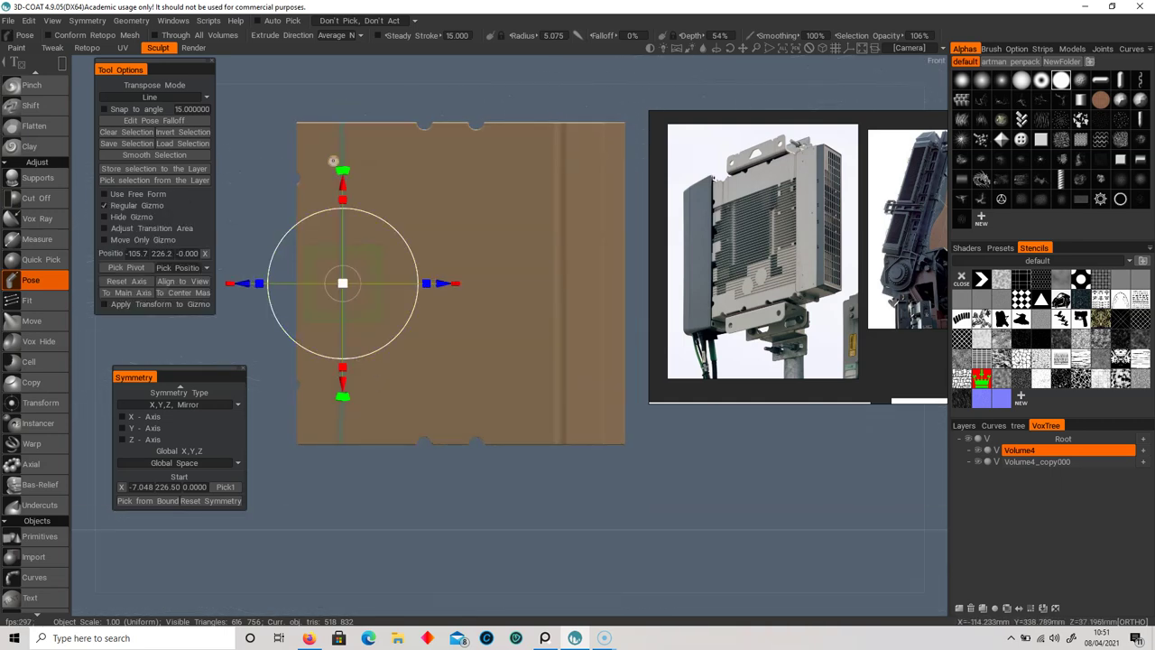
left_click_drag(339, 112, 541, 372)
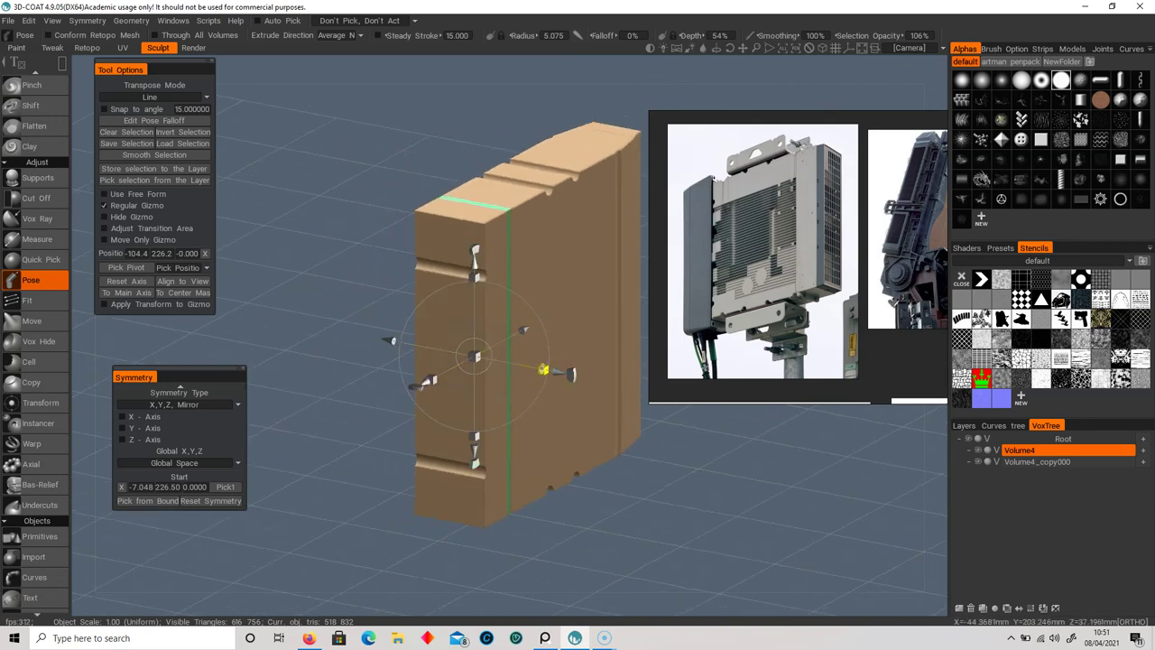
key("ctrl+d")
left_click_drag(535, 426, 460, 416, "alt")
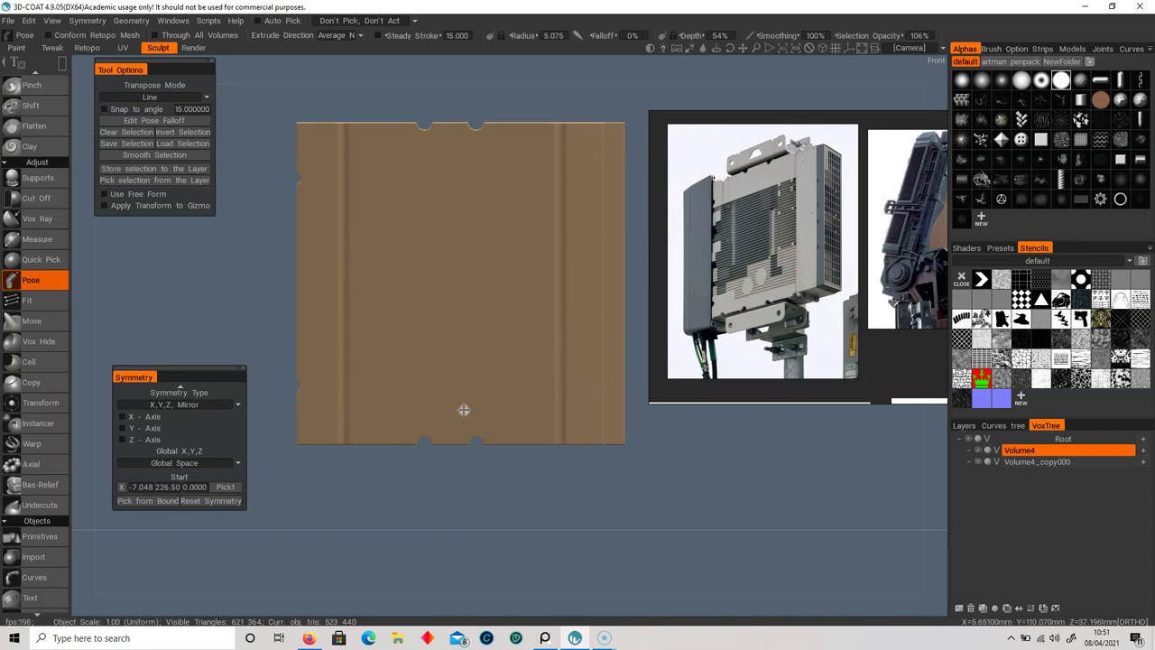
scroll(421, 327, "up", 5)
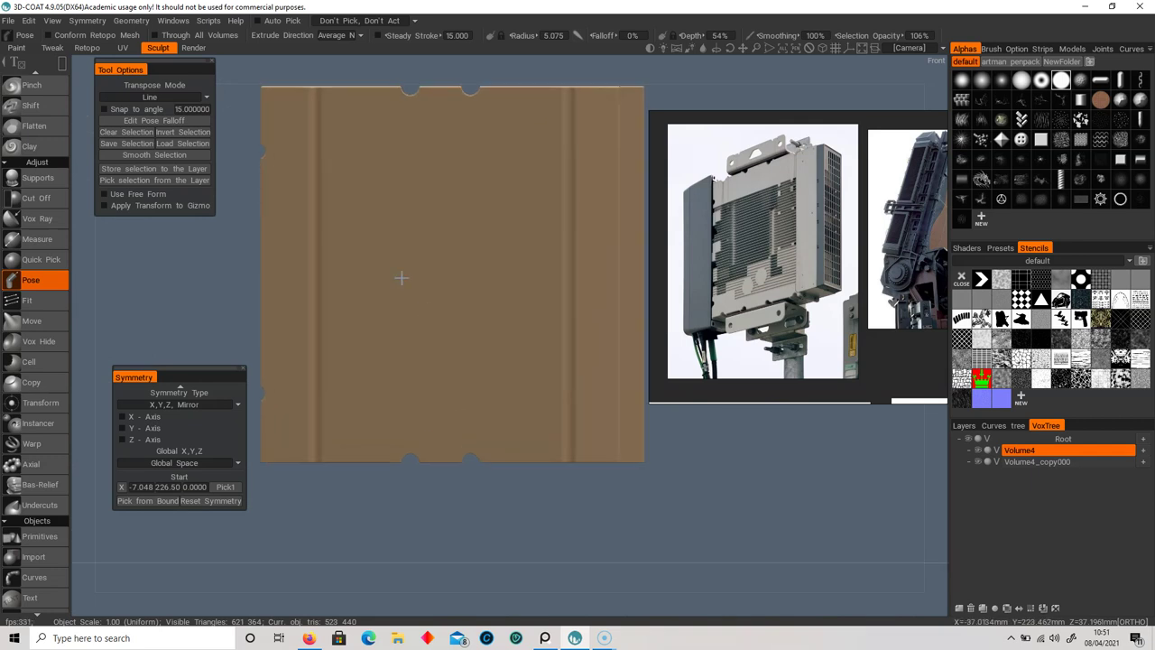
- Cut small circular notches into the slab's top and bottom edges at the ends of the left groove, the bottom one about 11.8 mm wide
left_click(37, 198)
scroll(410, 323, "down", 5)
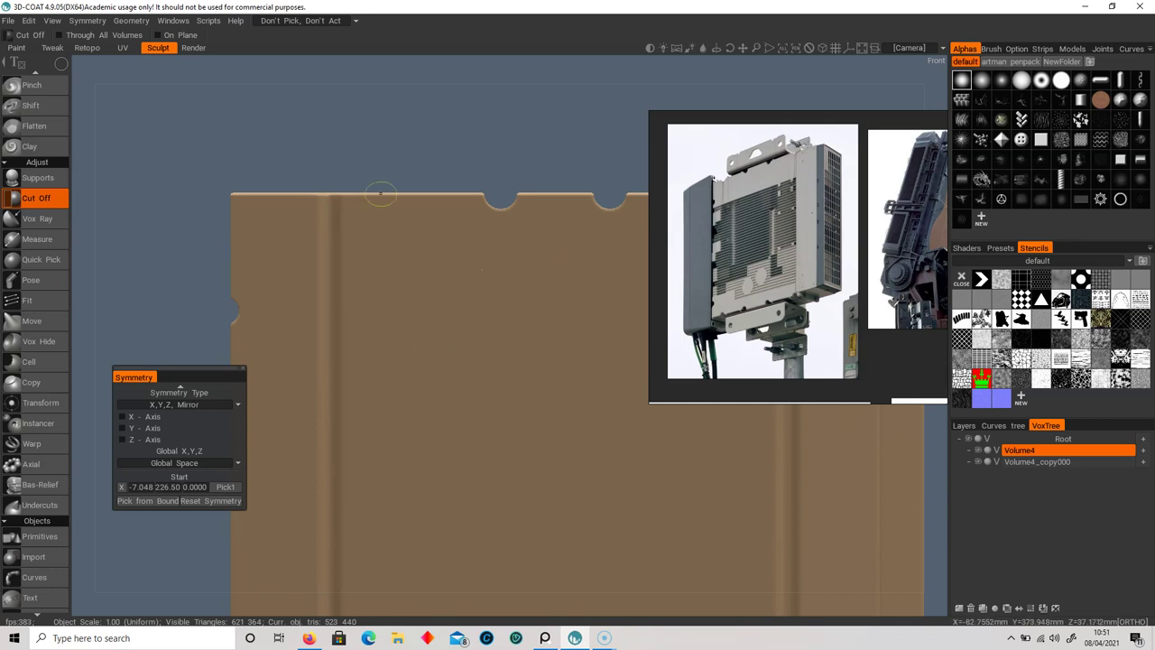
left_click(330, 193)
scroll(467, 334, "down", 3)
middle_click_drag(451, 394, 494, 167)
scroll(366, 413, "up", 2)
mouse_move(379, 402)
middle_mouse_down()
mouse_move(400, 250)
mouse_move(343, 358)
middle_mouse_up()
scroll(416, 278, "up", 2)
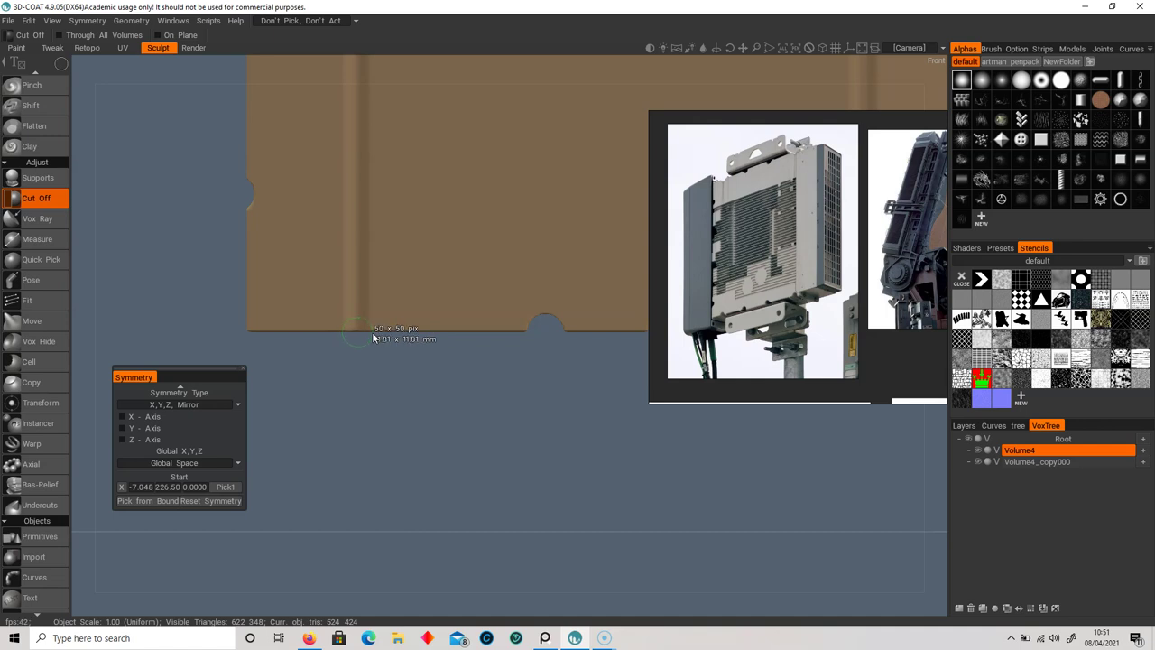
left_click(370, 333)
- Cut a small circular notch into the slab's top edge at the upper end of the right groove
right_click_drag(446, 470, 336, 350)
middle_click_drag(442, 298, 422, 336)
left_click_drag(461, 324, 454, 323, "alt")
middle_click_drag(494, 279, 389, 319)
right_click_drag(446, 294, 488, 163)
middle_click_drag(488, 173, 464, 426)
right_click_drag(464, 425, 509, 282)
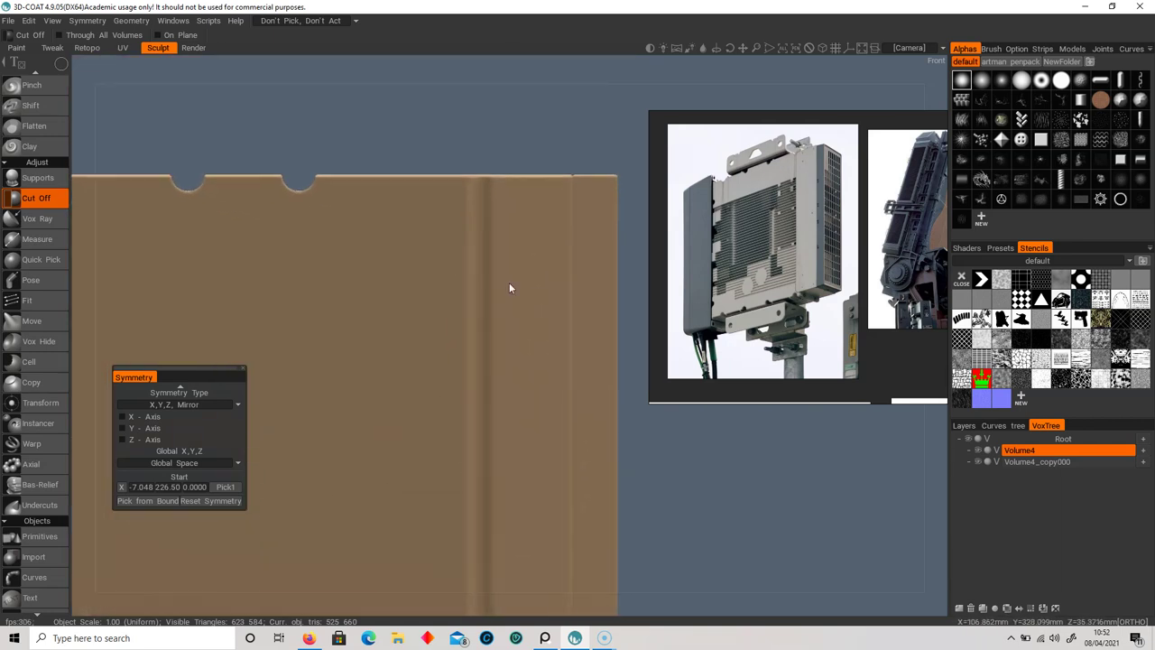
middle_click_drag(509, 282, 516, 321)
mouse_move(485, 172)
left_mouse_down()
mouse_move(499, 185)
mouse_move(499, 219)
left_mouse_up()
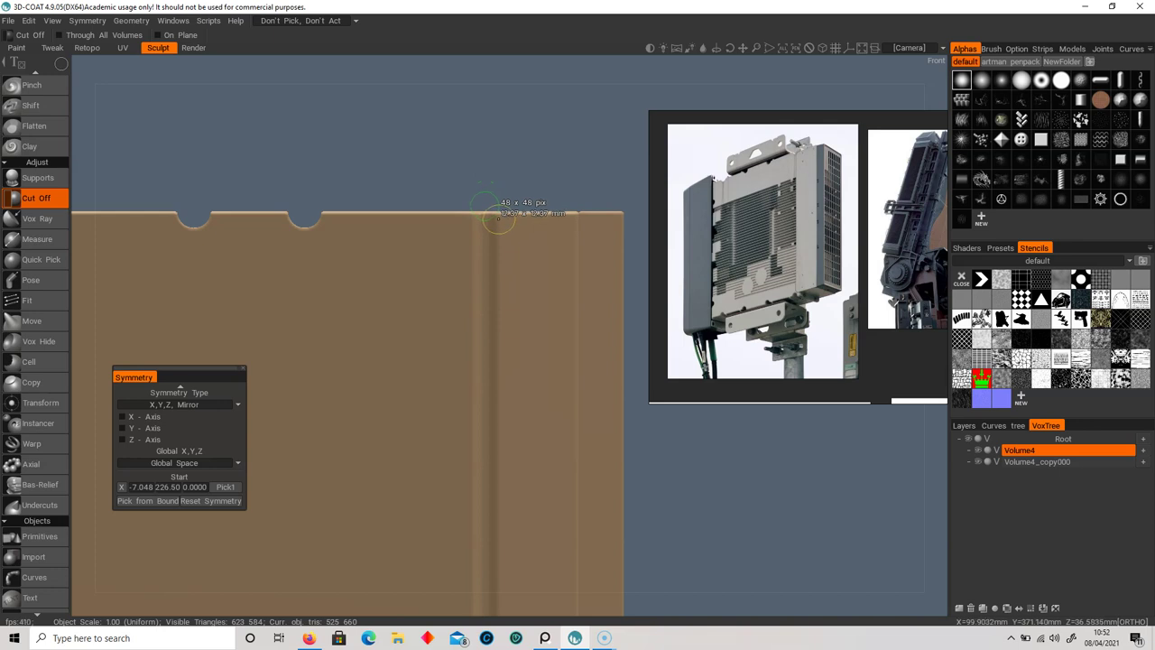
left_click(485, 219)
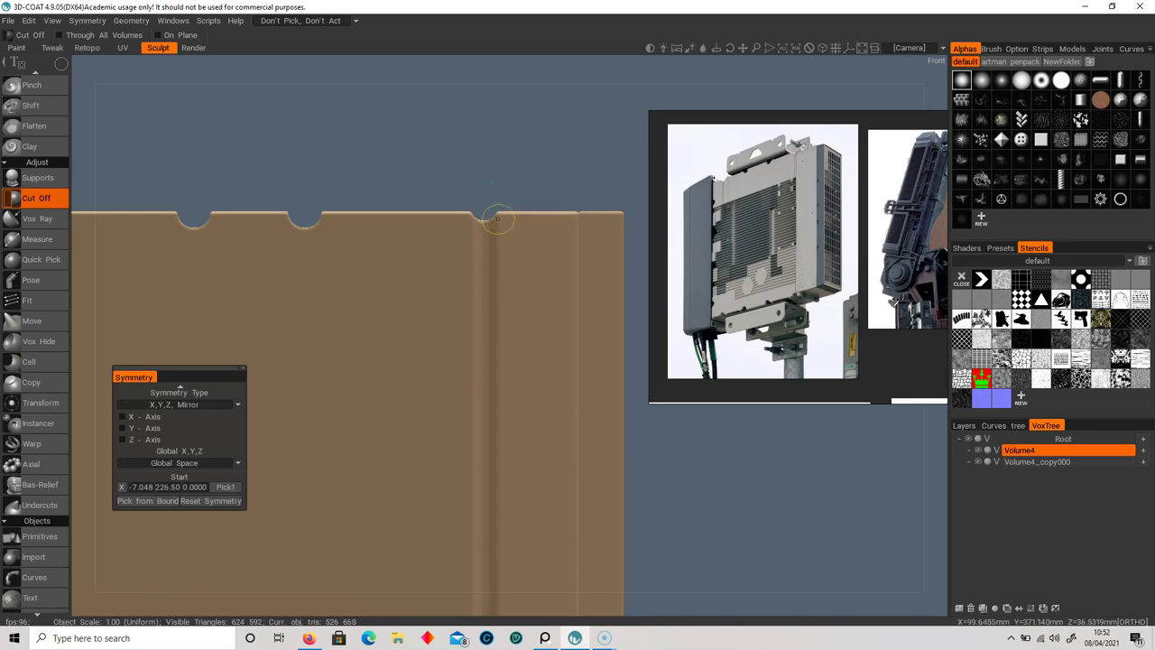
- Cut a matching circular notch into the slab's bottom edge at the lower end of the right groove
mouse_move(470, 422)
left_mouse_down("alt")
mouse_move(469, 250)
mouse_move(468, 382)
mouse_move(492, 376)
left_mouse_up("alt")
key("Tab")
left_click(487, 413)
left_click(489, 348)
left_click_drag(539, 369, 478, 407, "alt")
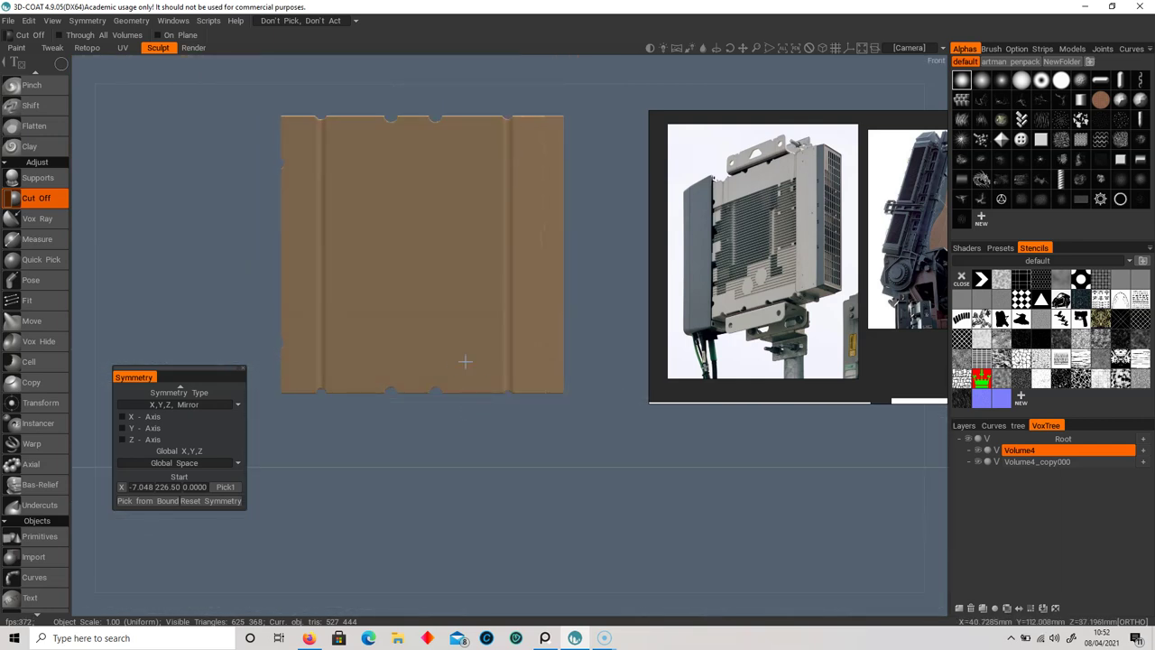
- Pose-select a large rectangular area between the two grooves and remove a small rectangle from the selection's lower-left corner
scroll(488, 384, "up", 4)
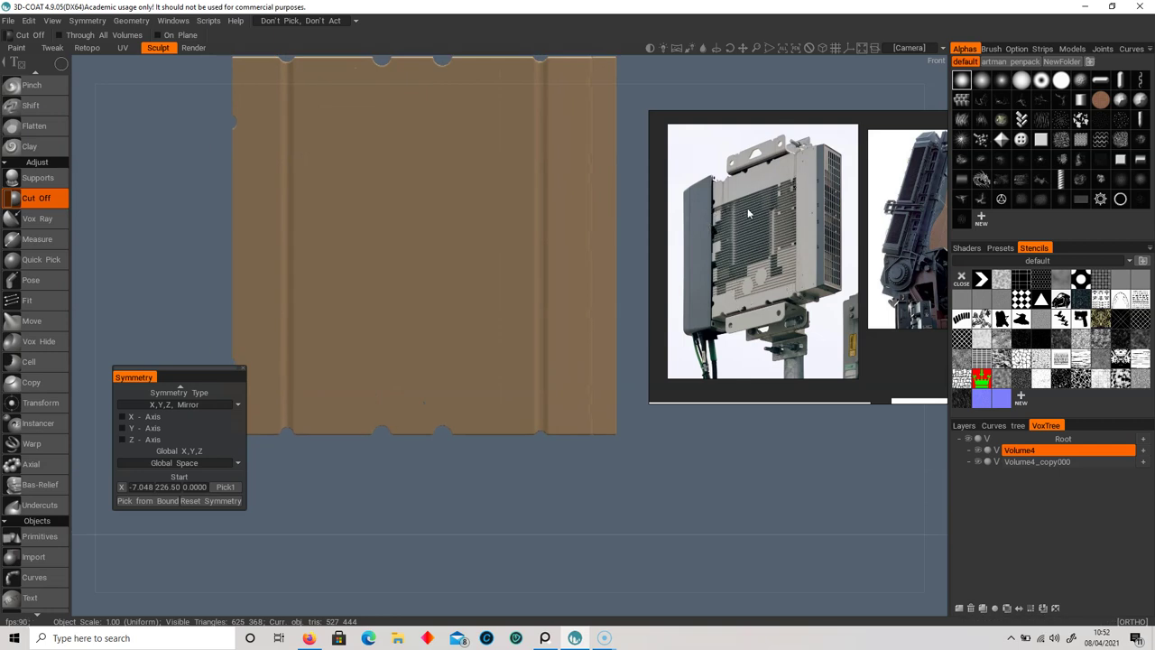
middle_click_drag(488, 409, 492, 427, "alt")
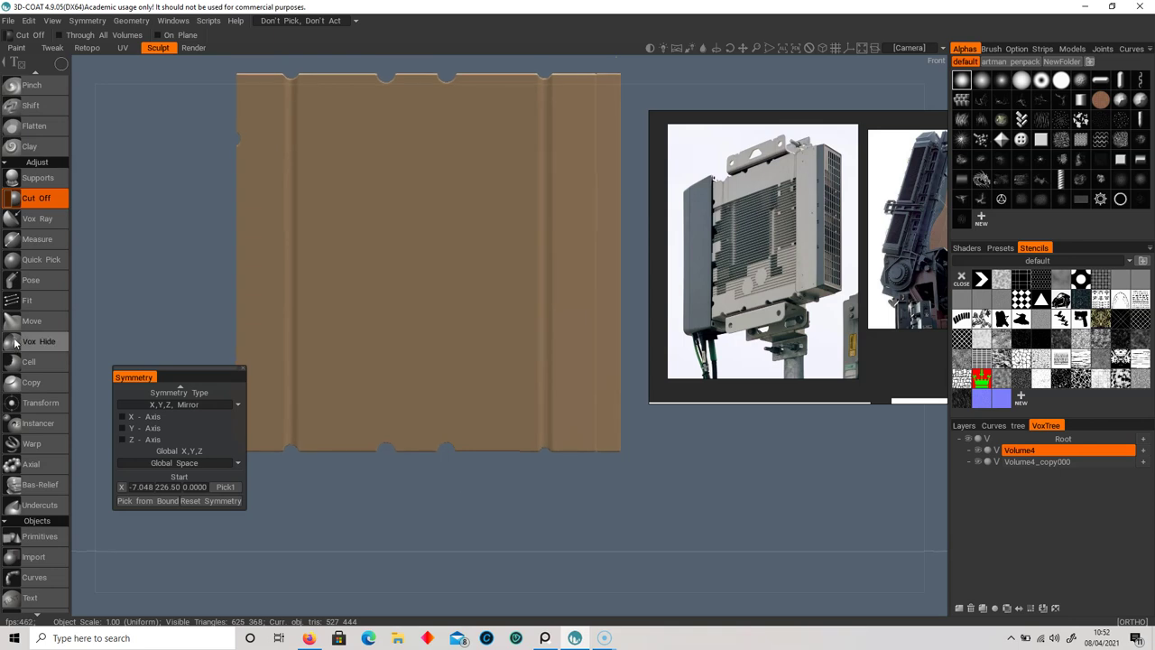
scroll(15, 342, "up", 4)
scroll(40, 394, "down", 2)
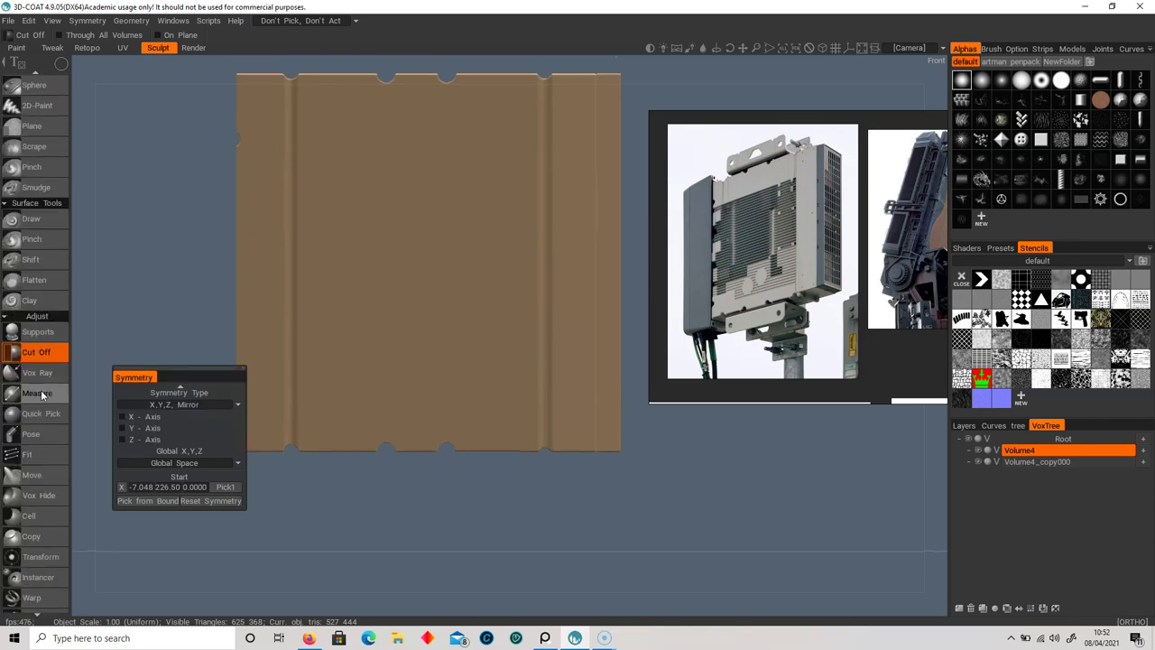
left_click(31, 434)
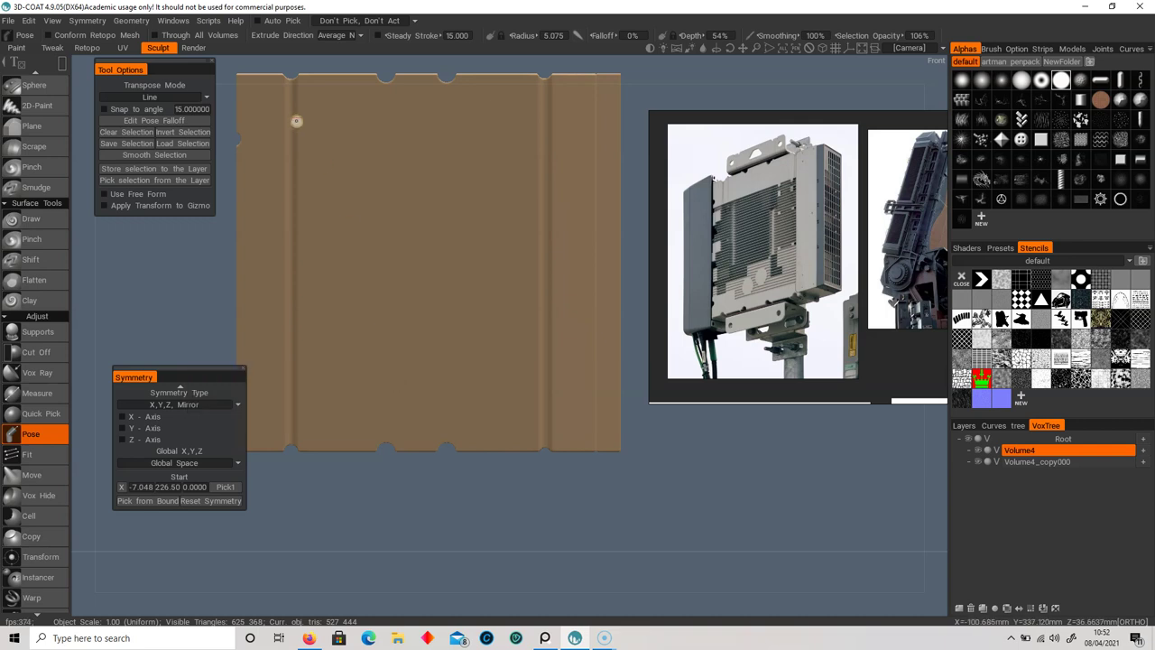
left_click_drag(295, 136, 539, 395)
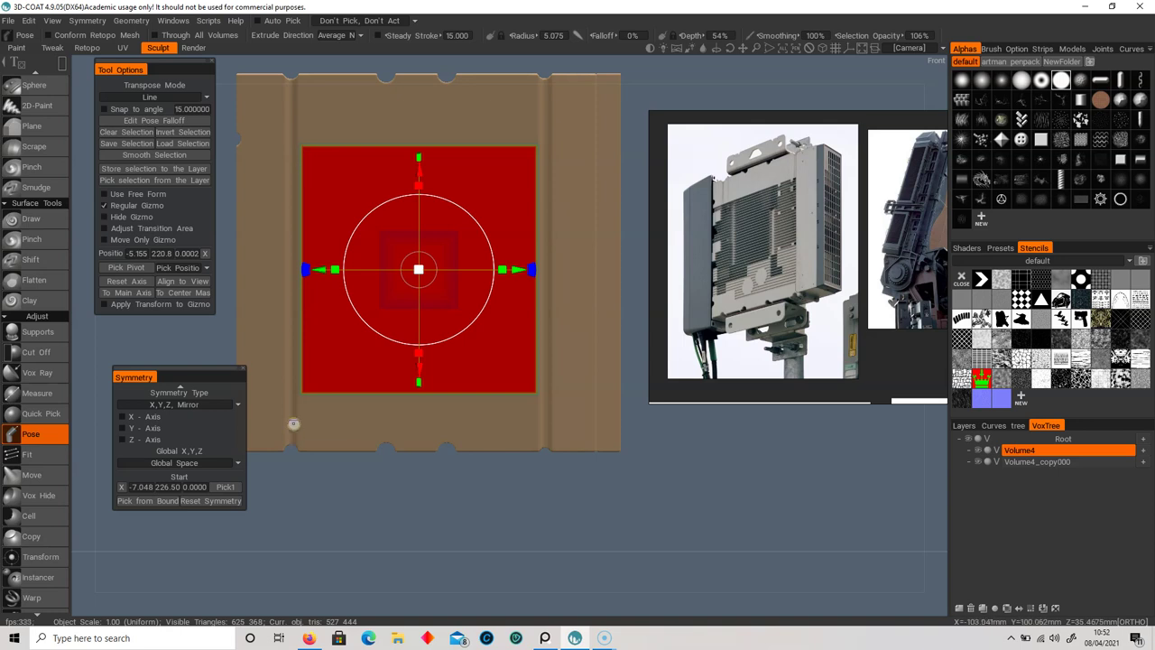
left_click_drag(284, 415, 377, 367)
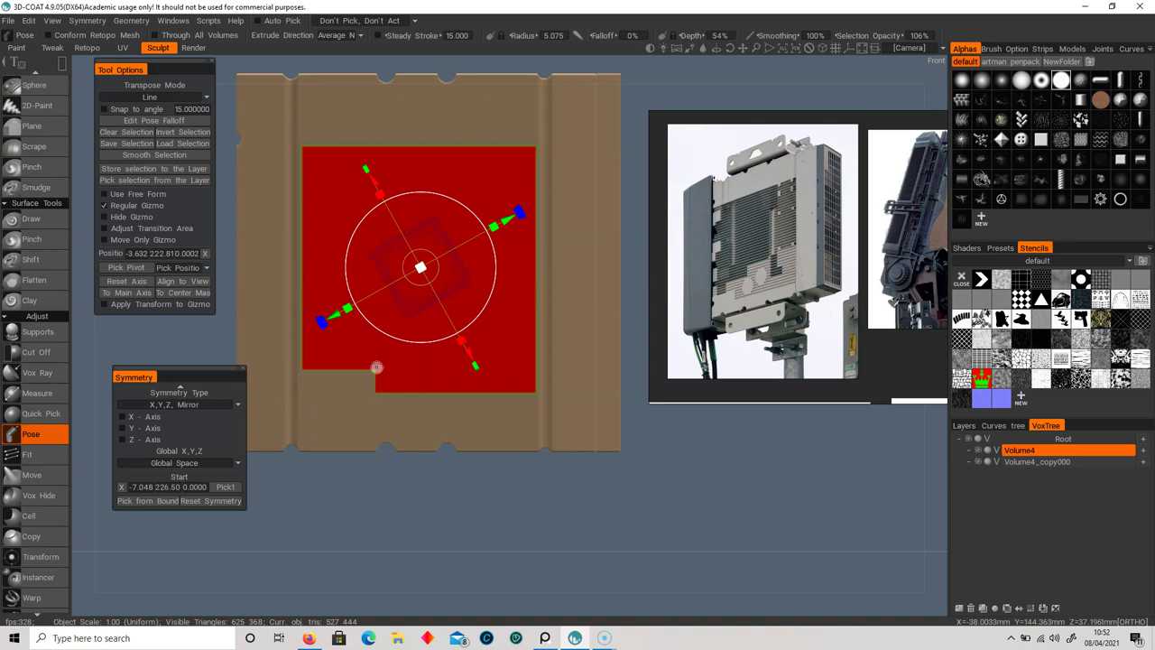
- Push the selected stepped area into the slab's front face to form a shallow recessed panel, and clear the selection
left_click_drag(406, 485, 231, 469)
middle_click_drag(379, 433, 293, 441)
right_click_drag(312, 438, 416, 370)
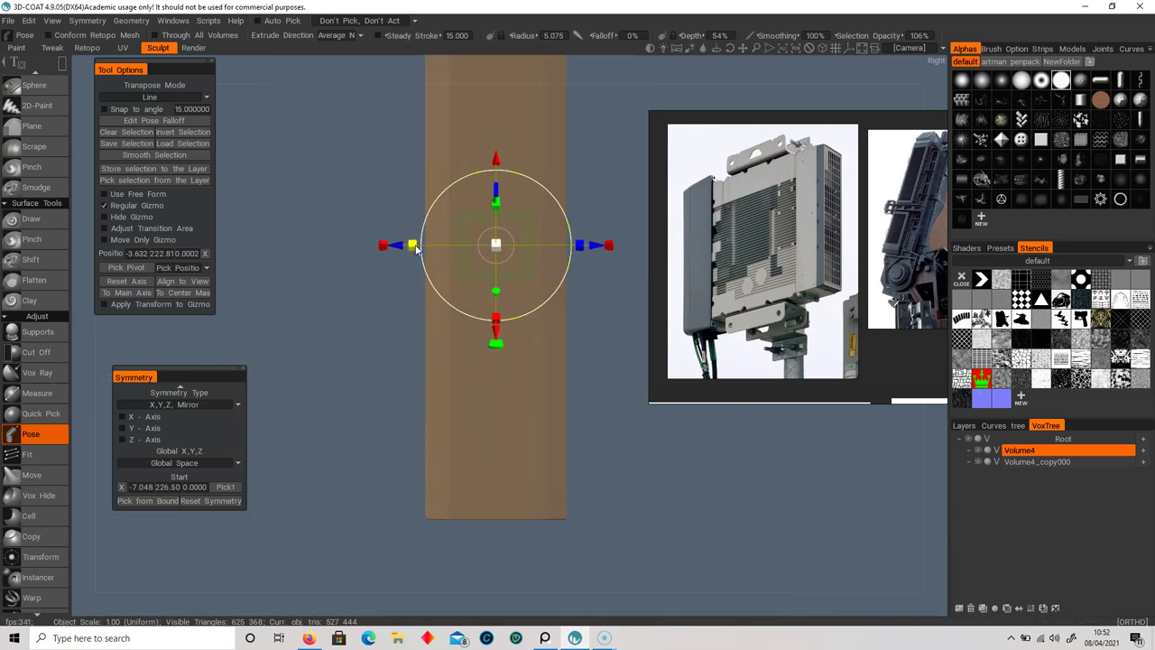
left_click_drag(412, 246, 413, 247)
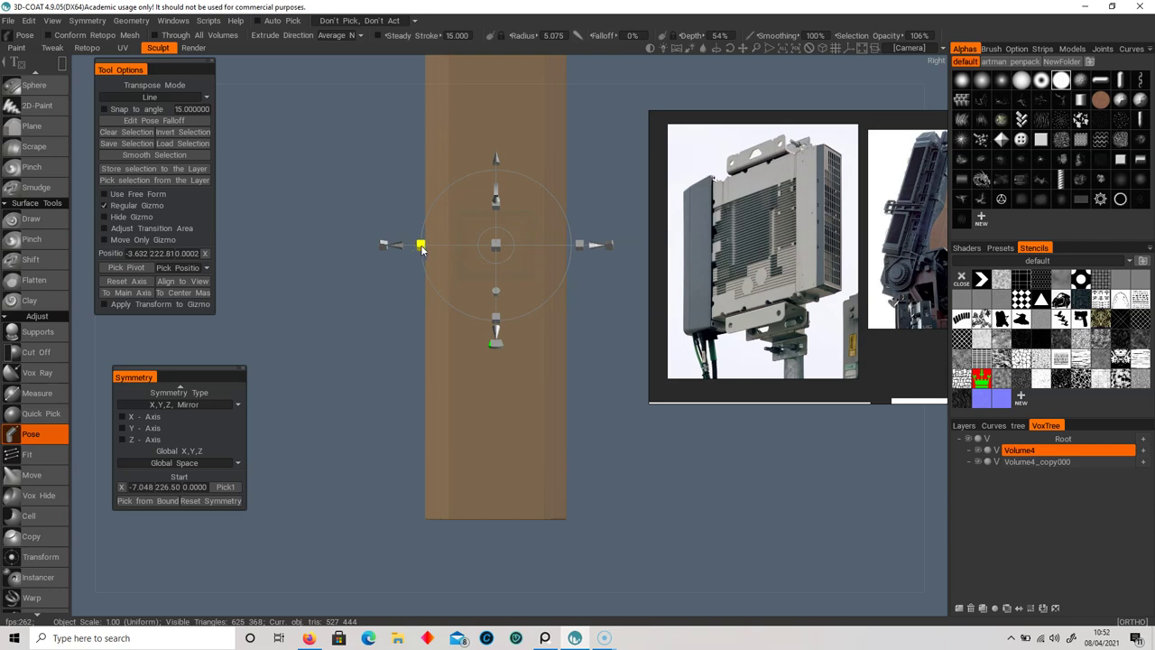
left_click_drag(391, 330, 417, 336)
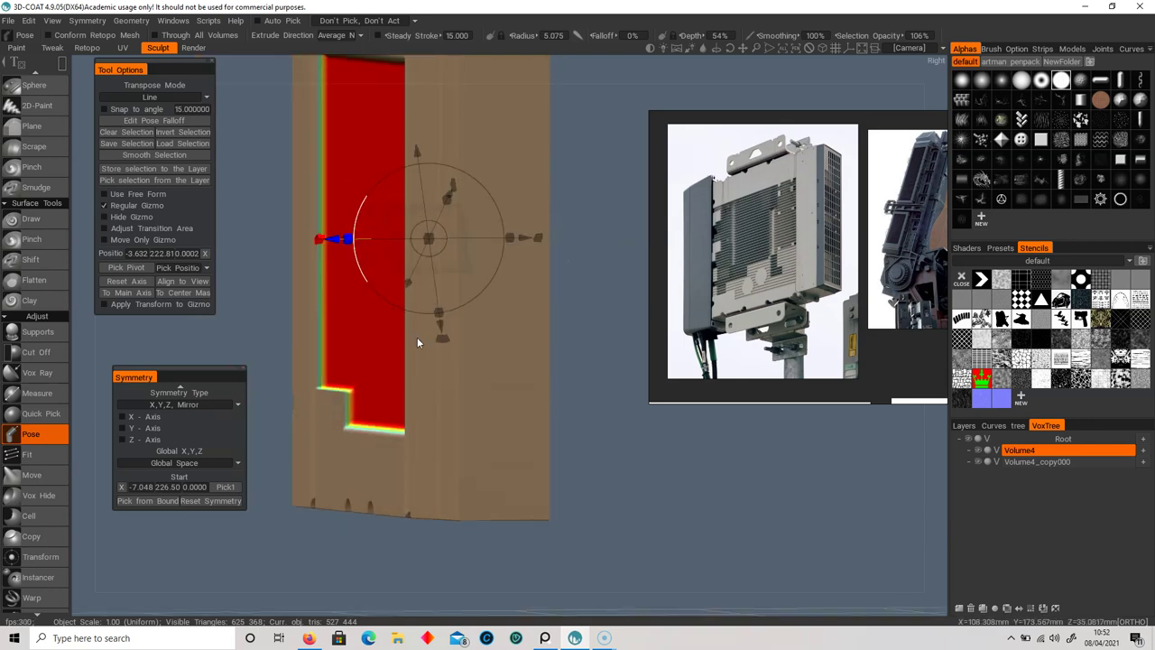
left_click_drag(341, 241, 339, 241)
key("ctrl+d")
left_click_drag(318, 366, 478, 399)
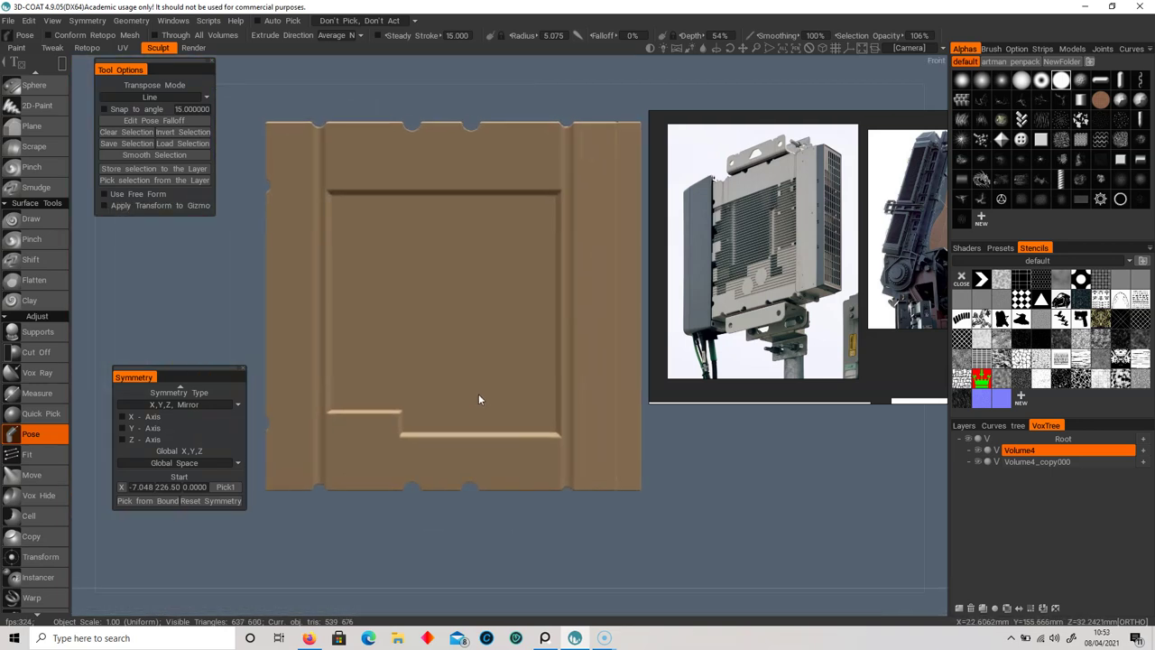
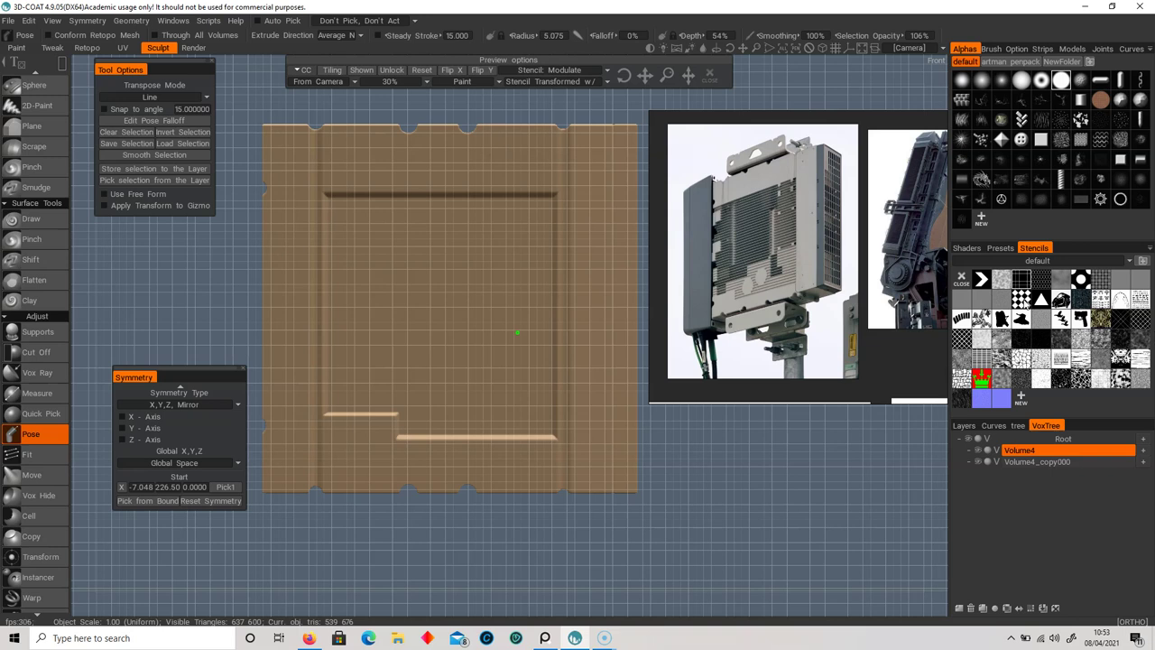
- Load the dense diamond-mesh stencil and set up the voxel Airbrush with a rectangular stroke mode
left_click(961, 339)
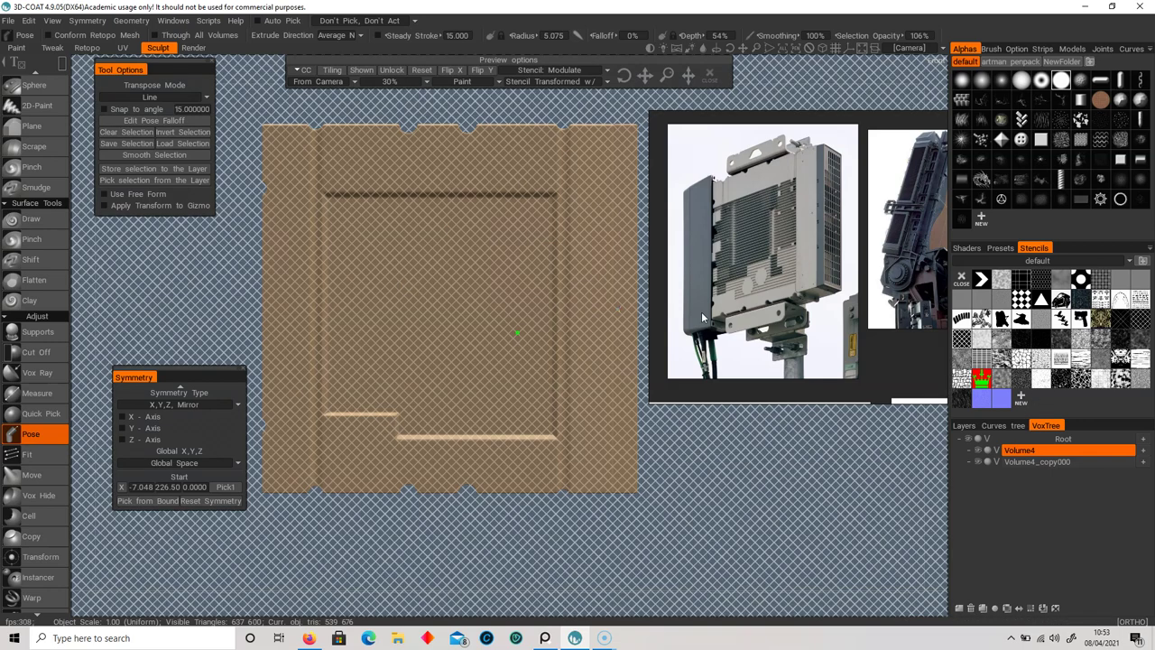
scroll(577, 277, "up", 5)
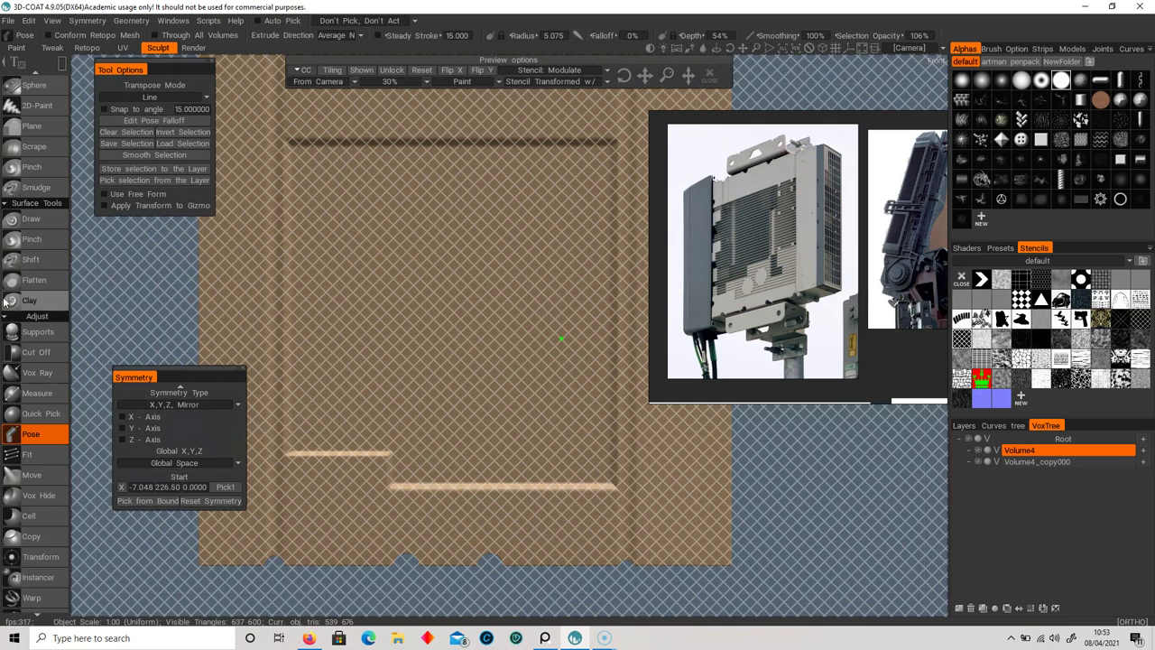
scroll(36, 300, "up", 3)
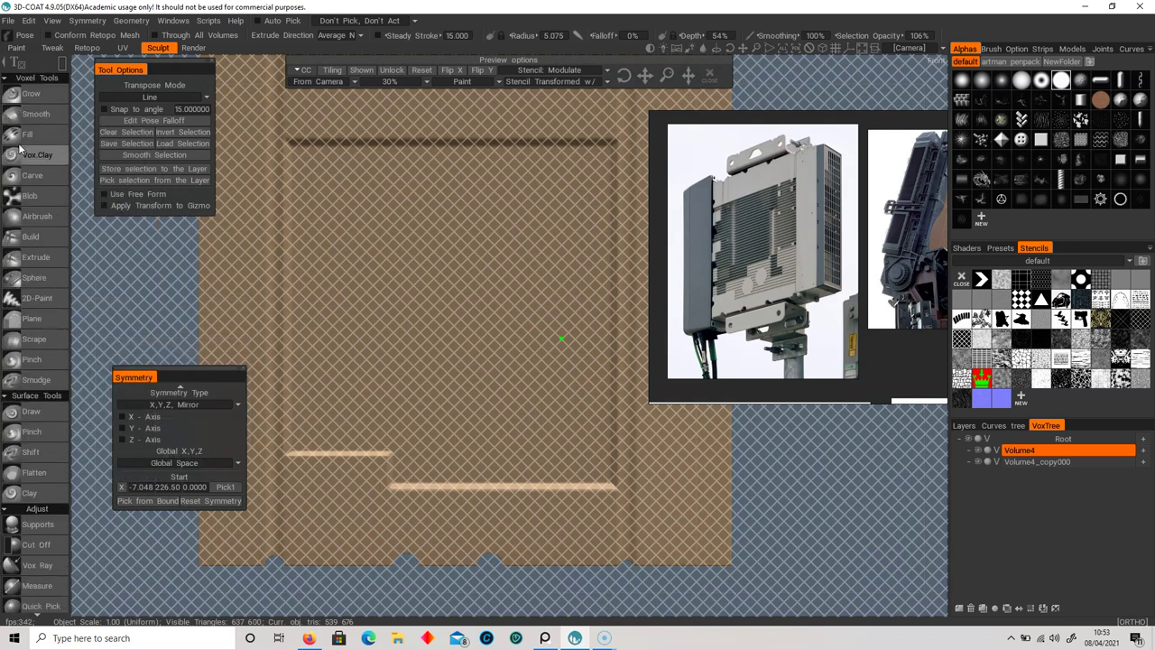
left_click(36, 217)
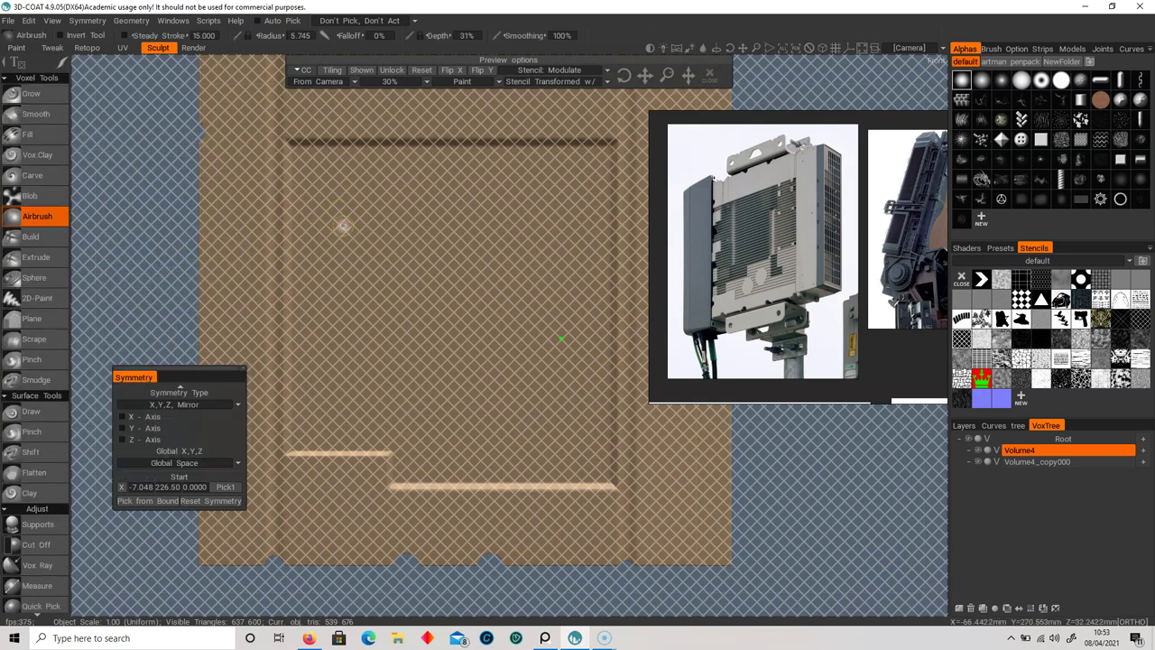
key("space")
left_click(377, 217)
- Try airbrushing the diamond-mesh stencil across the whole stepped recess, close the stencil, and undo the strokes
mouse_move(290, 144)
left_mouse_down()
mouse_move(325, 164)
mouse_move(582, 426)
mouse_move(611, 485)
mouse_move(611, 452)
left_mouse_up()
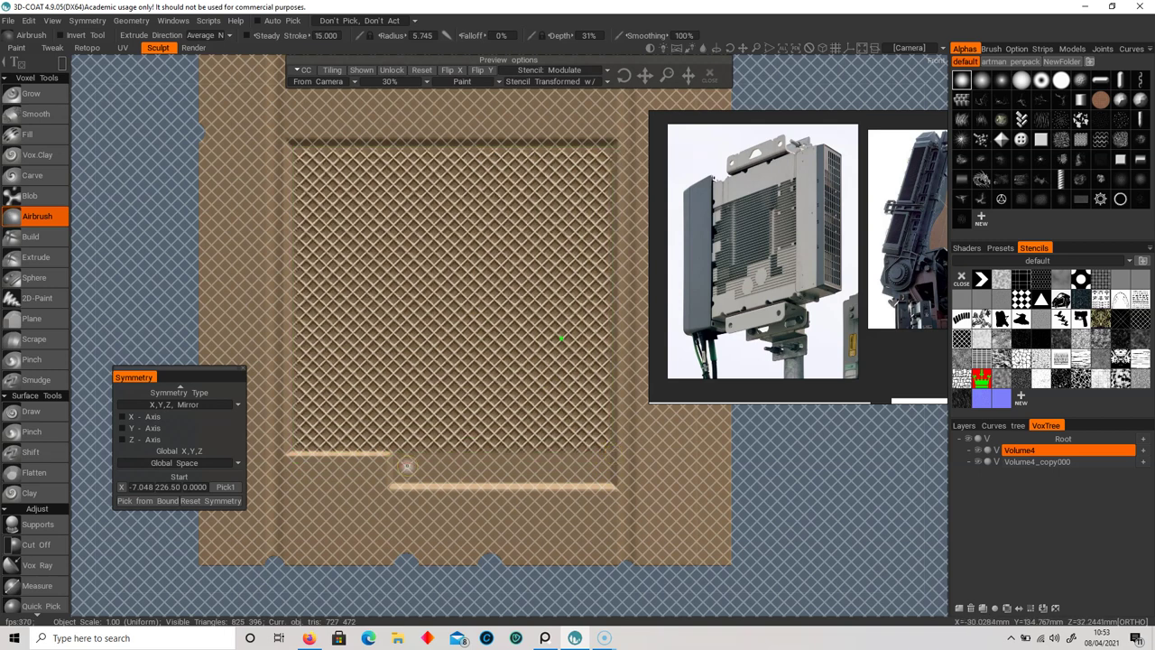
left_click_drag(393, 452, 612, 484)
left_click(709, 74)
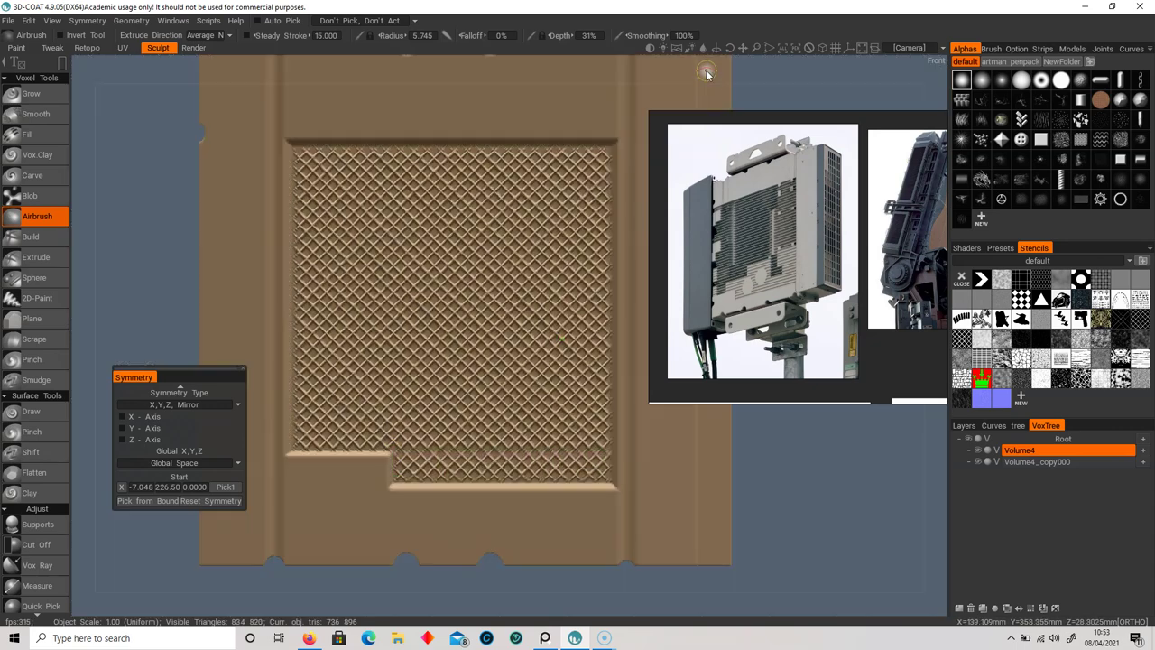
mouse_move(514, 404)
left_mouse_down("alt")
mouse_move(423, 413)
mouse_move(392, 349)
mouse_move(512, 365)
mouse_move(511, 408)
left_mouse_up("alt")
mouse_move(514, 469)
right_mouse_down("alt")
mouse_move(439, 435)
mouse_move(515, 460)
right_mouse_up("alt")
left_click_drag(515, 465, 469, 433, "alt")
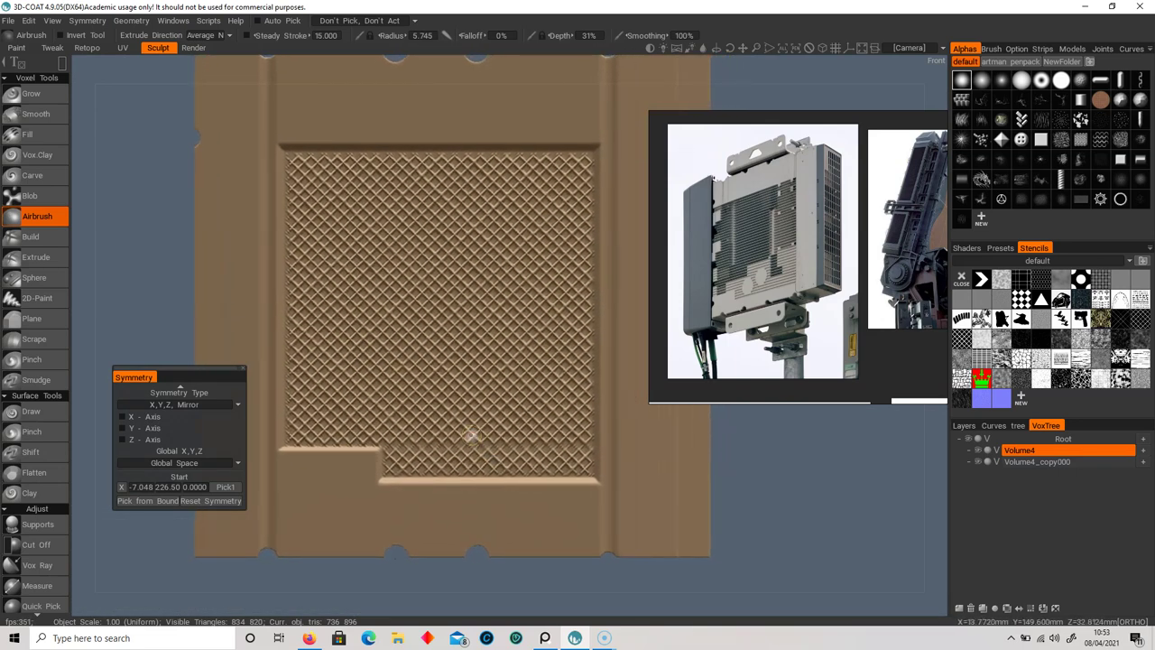
key("ctrl+z")
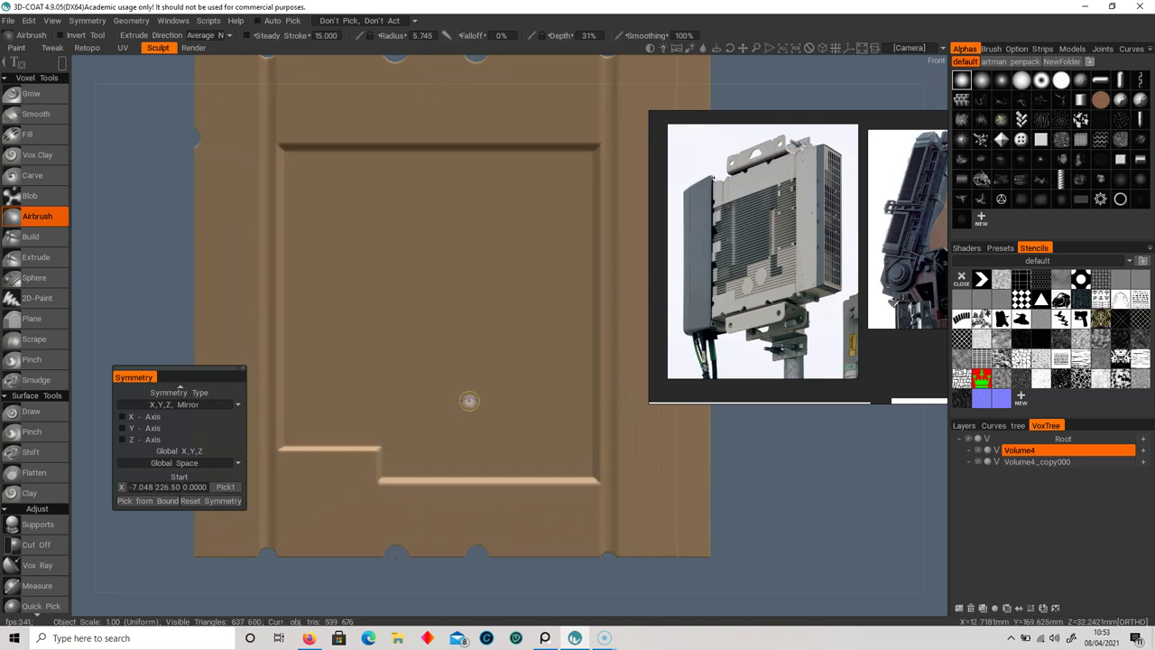
- Airbrush an irregular crosshatch stencil over the upper two thirds of the recess and a square grid stencil over its lower part
left_click(1137, 322)
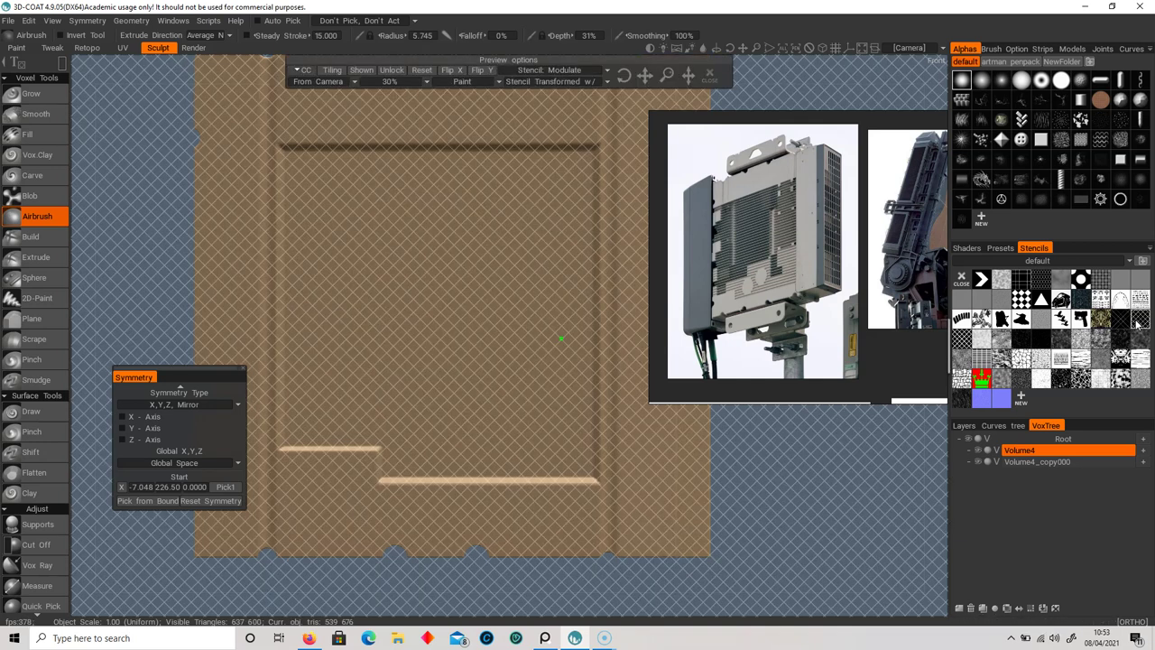
left_click_drag(285, 154, 592, 372)
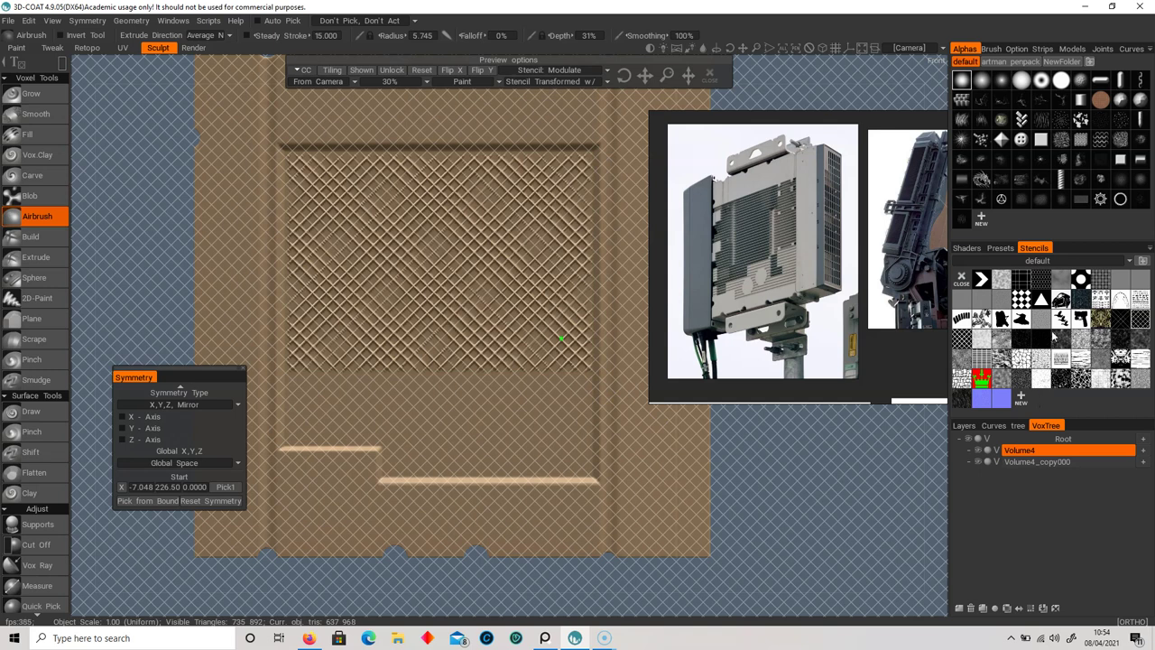
left_click(1023, 277)
left_click_drag(288, 372, 593, 449)
left_click_drag(383, 451, 594, 468)
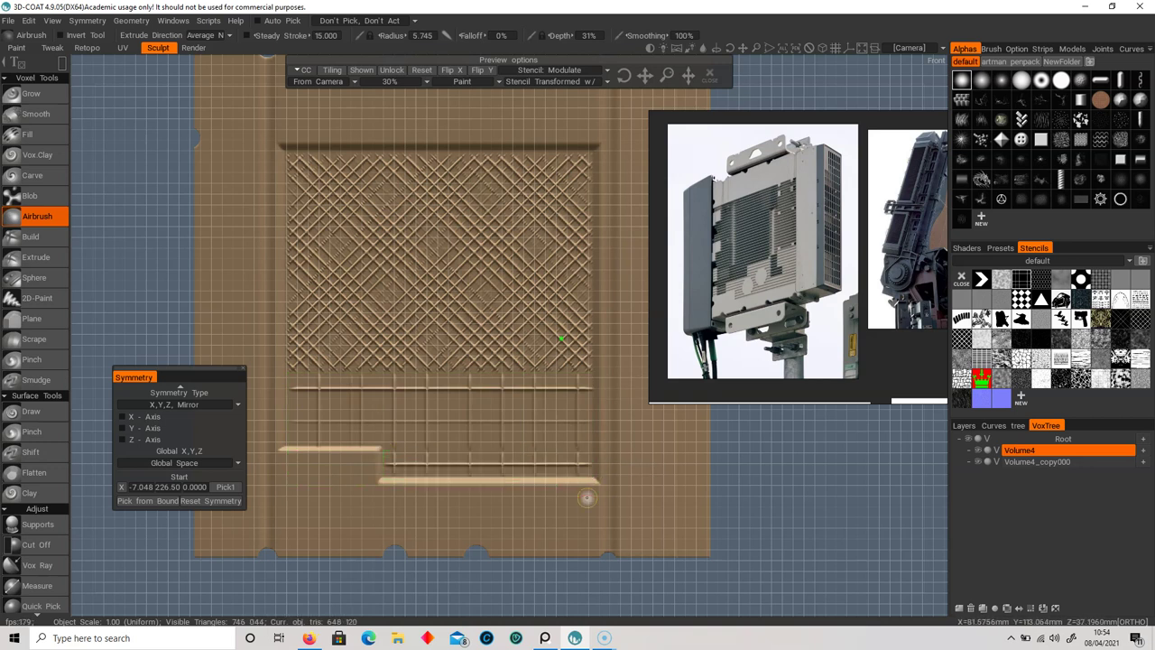
- Close the square grid stencil and undo the airbrushed crosshatch and grid strokes in the recess
left_click(709, 78)
left_click_drag(499, 362, 463, 378, "alt")
right_click_drag(463, 377, 406, 361, "alt")
mouse_move(795, 302)
middle_mouse_down()
mouse_move(708, 291)
mouse_move(777, 289)
middle_mouse_up()
left_click_drag(442, 448, 481, 494, "alt")
key("ctrl+z")
key("ctrl+z")
key("ctrl+z")
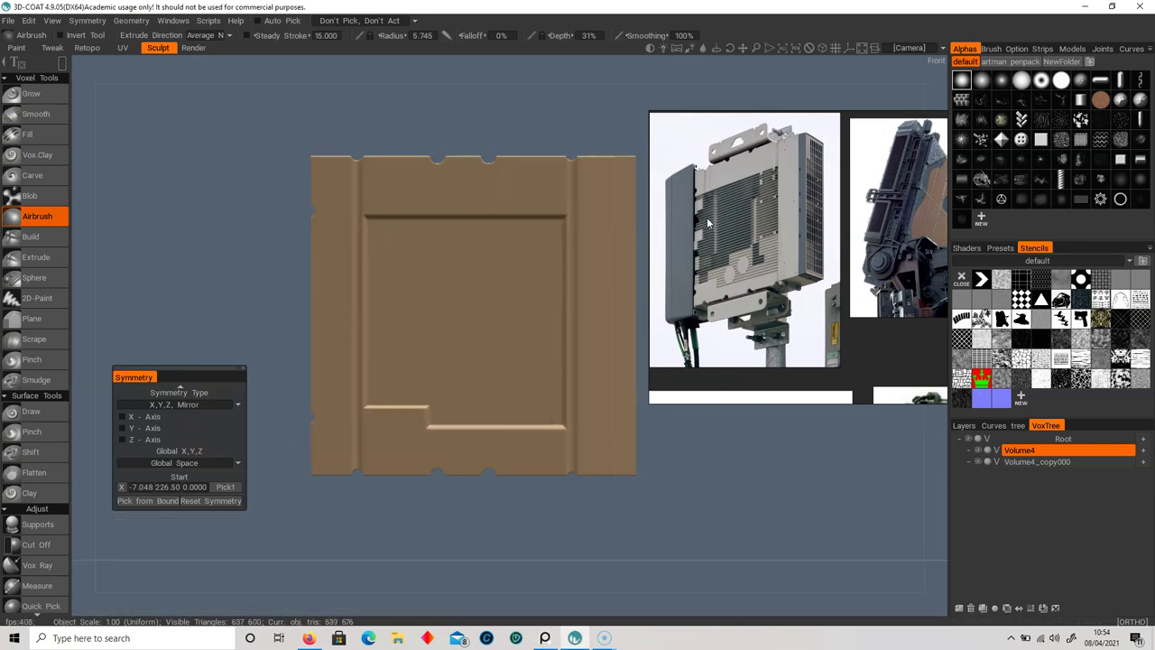
- Load the square grid stencil again, enlarge its tiling, airbrush it across the whole stepped recess, and close the stencil
scroll(471, 492, "up", 3)
middle_click_drag(736, 440, 748, 441)
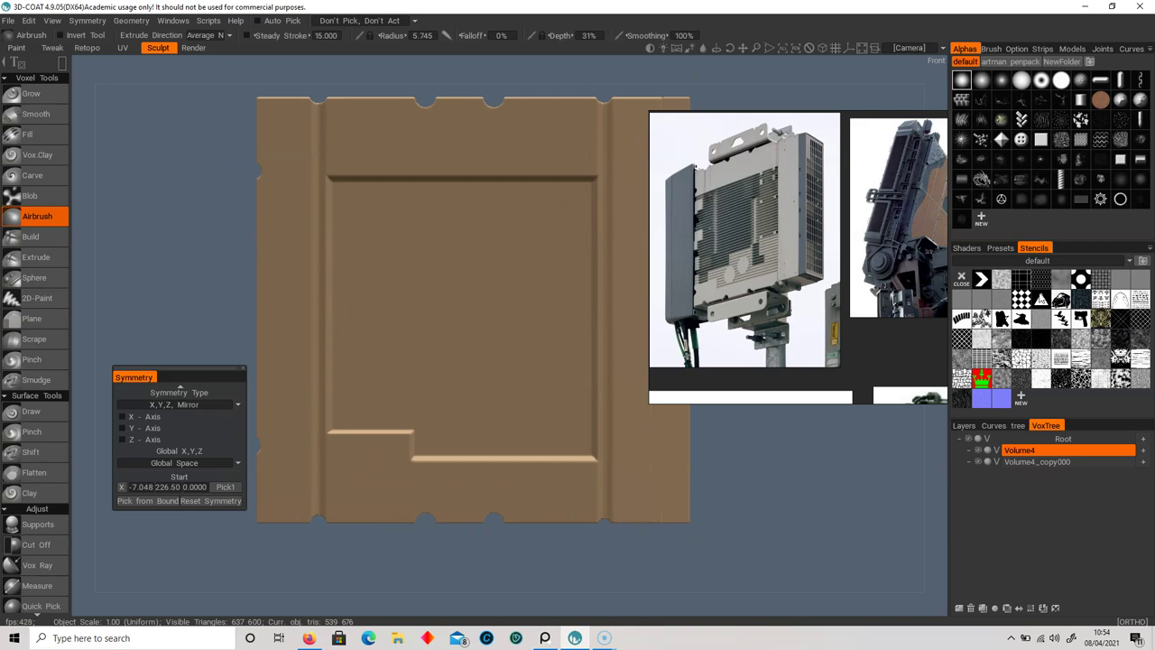
left_click(1023, 282)
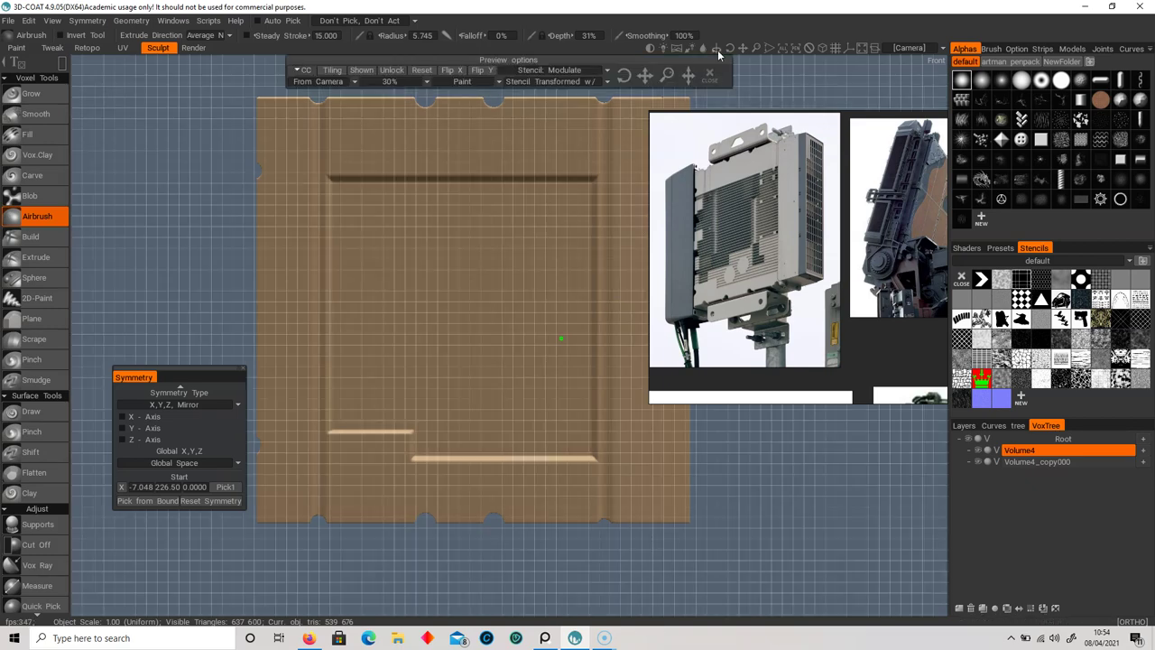
left_click_drag(664, 74, 665, 73)
left_click_drag(332, 182, 589, 428)
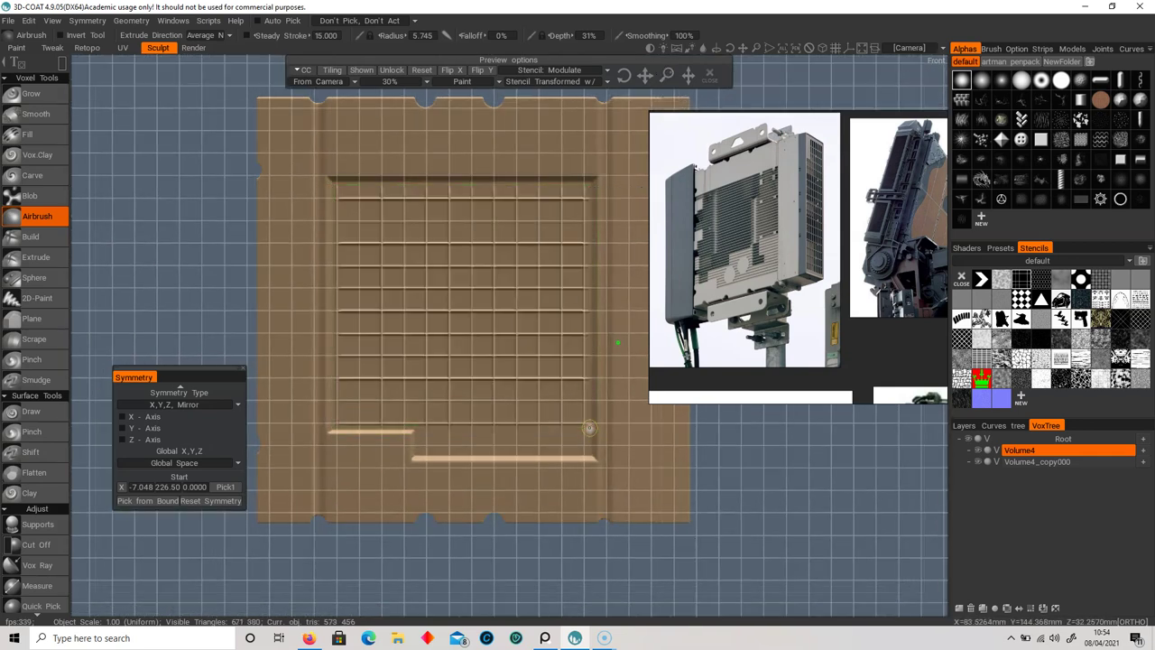
left_click_drag(415, 430, 591, 452)
left_click(710, 76)
- Cut a diagonal off the main slab's upper right corner with the Cut Off tool
mouse_move(505, 397)
left_mouse_down("alt")
mouse_move(450, 409)
mouse_move(510, 395)
left_mouse_up("alt")
mouse_move(510, 394)
right_mouse_down("alt")
mouse_move(493, 391)
mouse_move(517, 394)
right_mouse_up("alt")
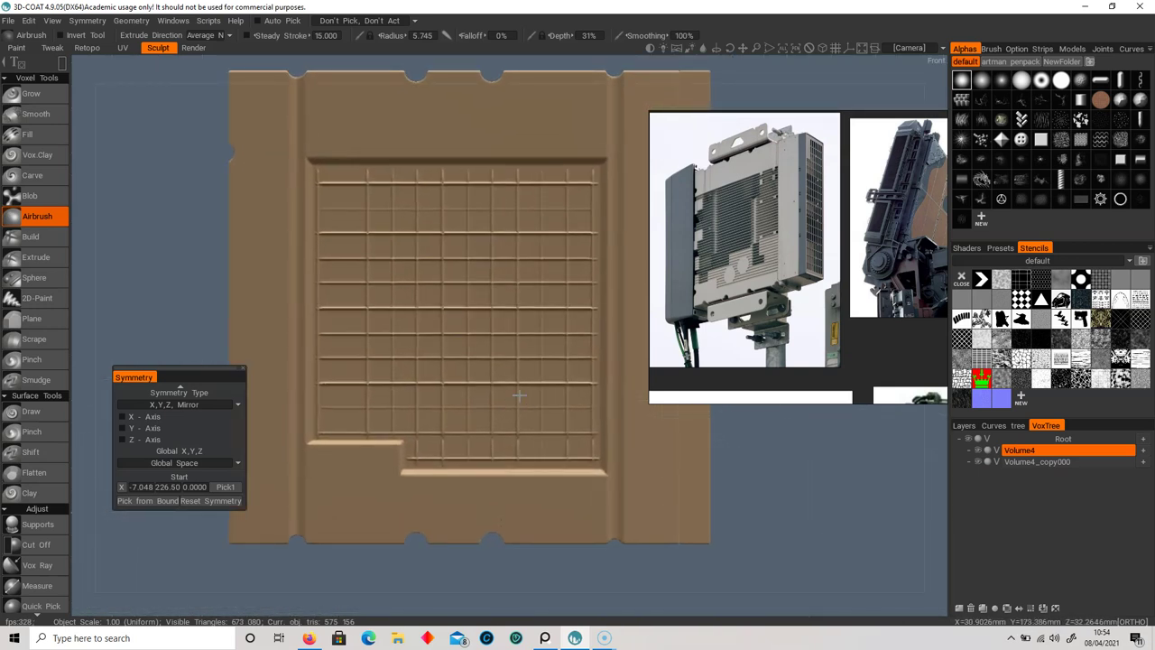
middle_click_drag(518, 394, 491, 467, "alt")
right_click_drag(442, 443, 412, 436, "alt")
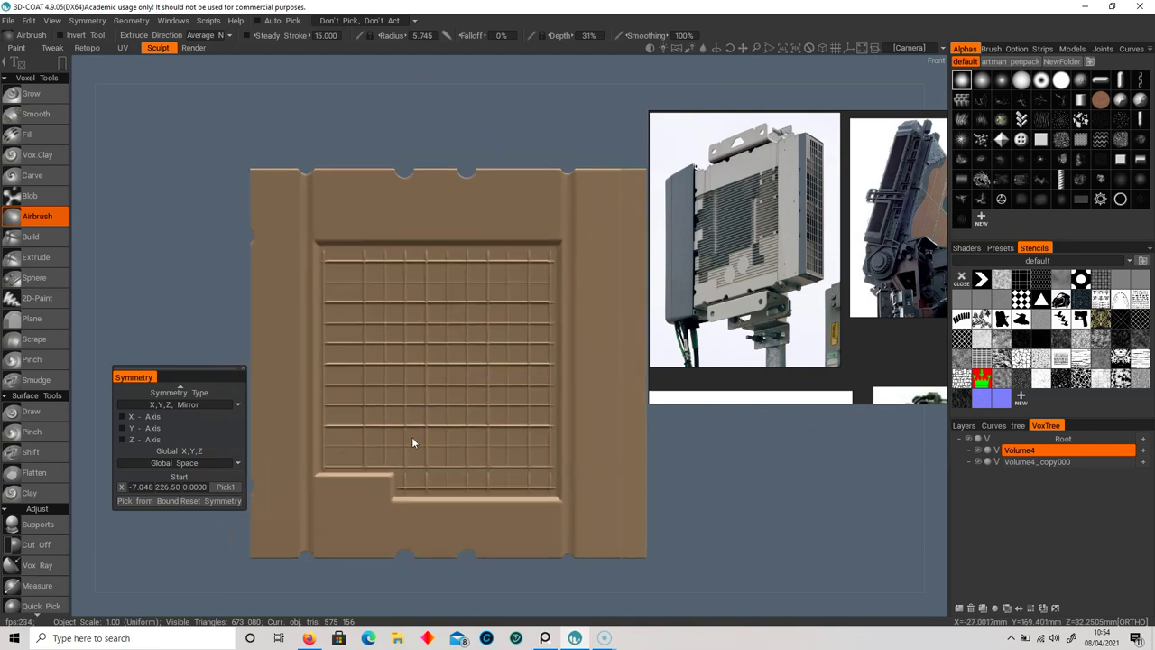
middle_click_drag(401, 424, 406, 343, "alt")
right_click_drag(404, 343, 387, 326, "alt")
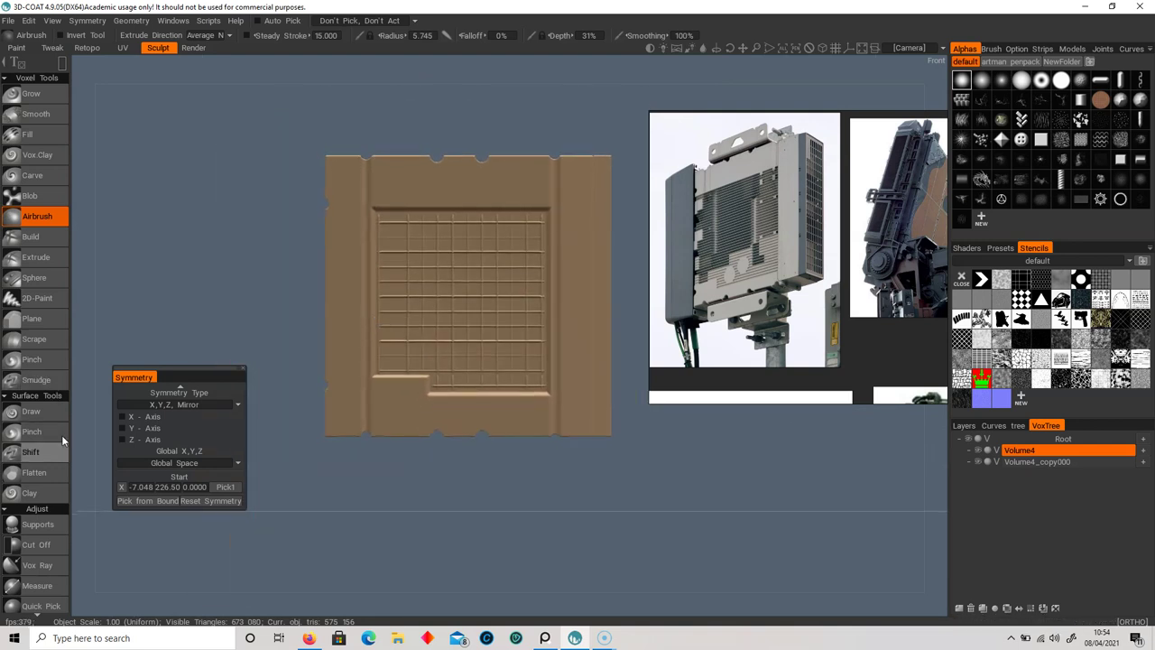
left_click(37, 546)
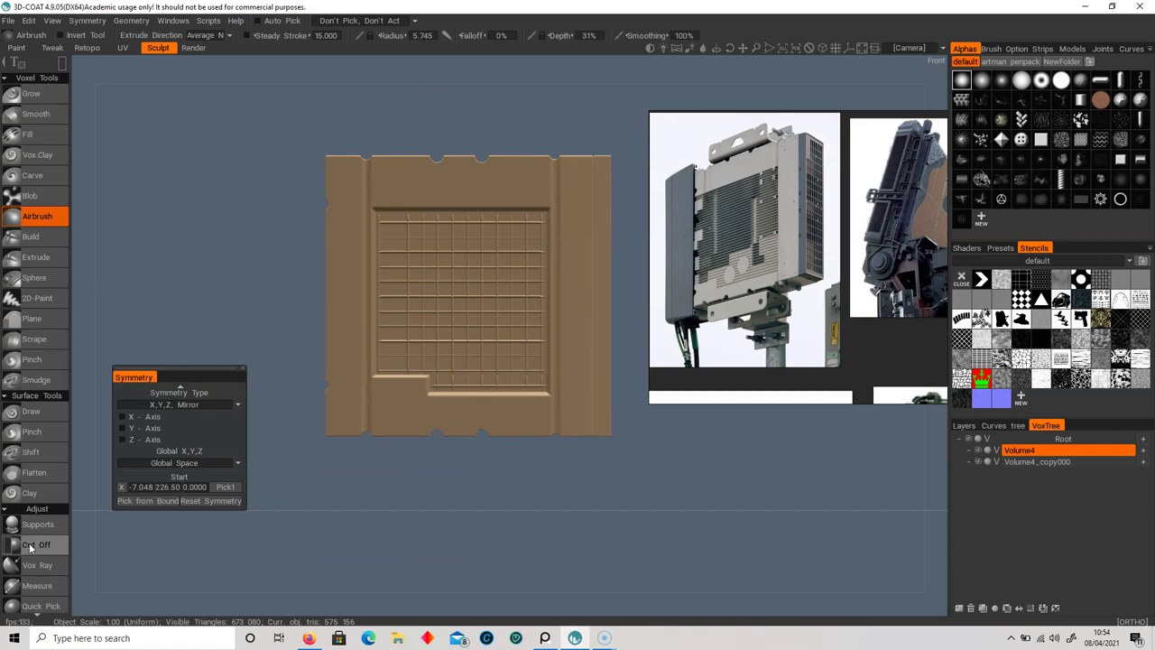
left_click(563, 454)
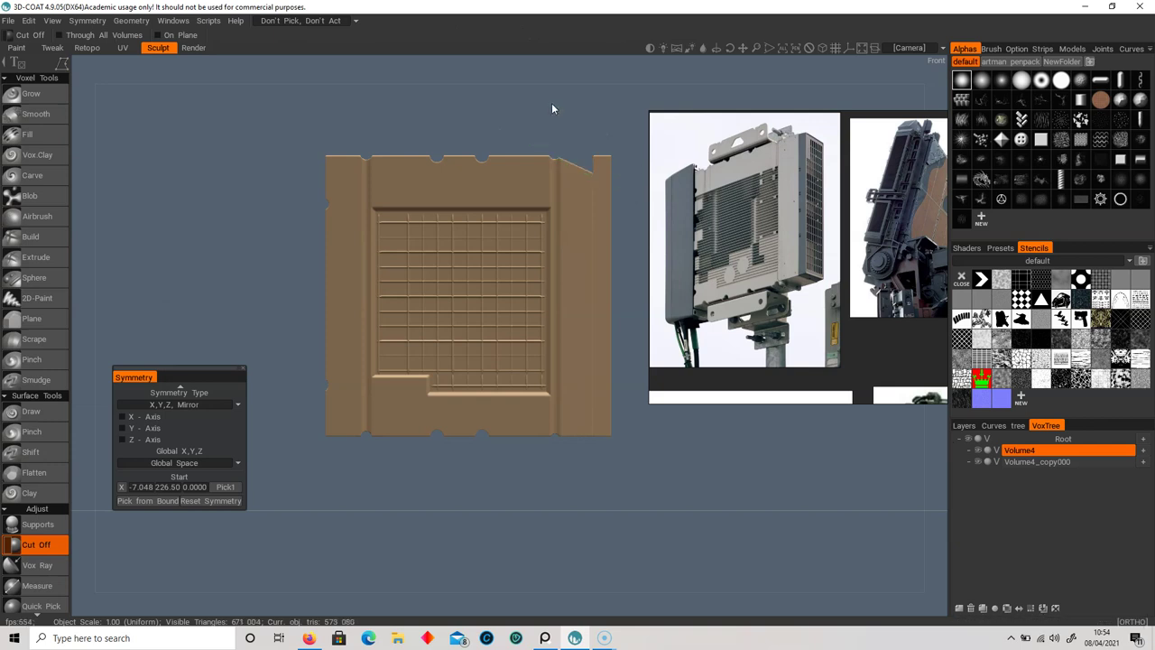
- Select Volume4_copy000 and cut the end strip's top along the same diagonal, bevelling its bottom corner as well
left_click(1074, 461)
left_click(550, 152)
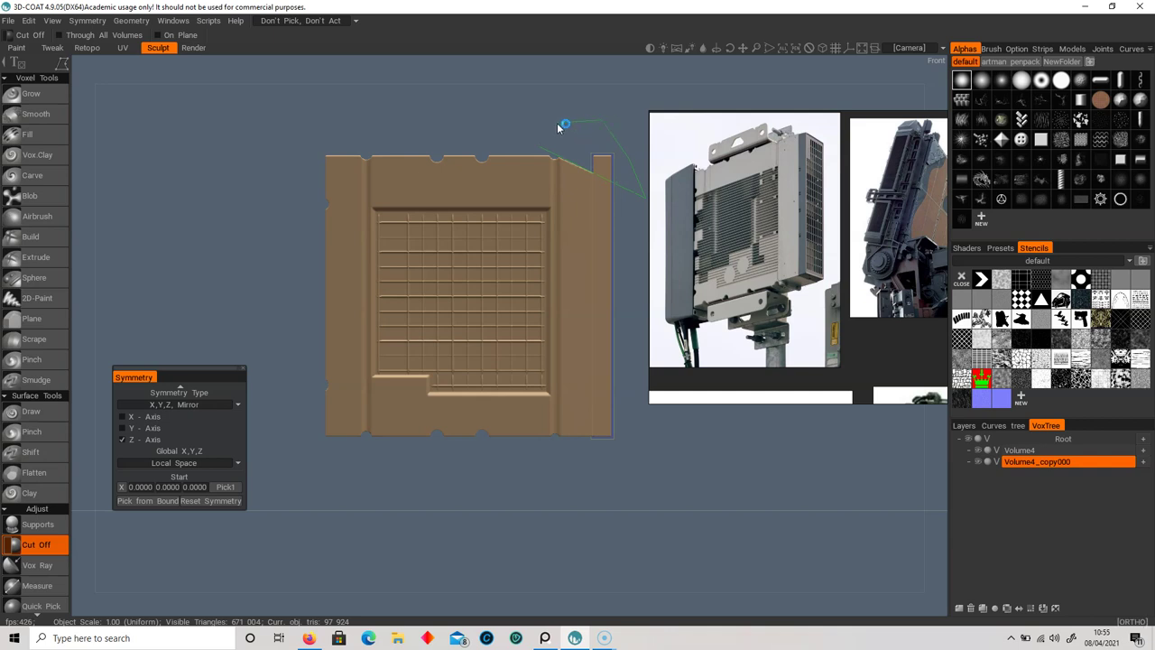
left_click_drag(582, 390, 598, 363, "alt")
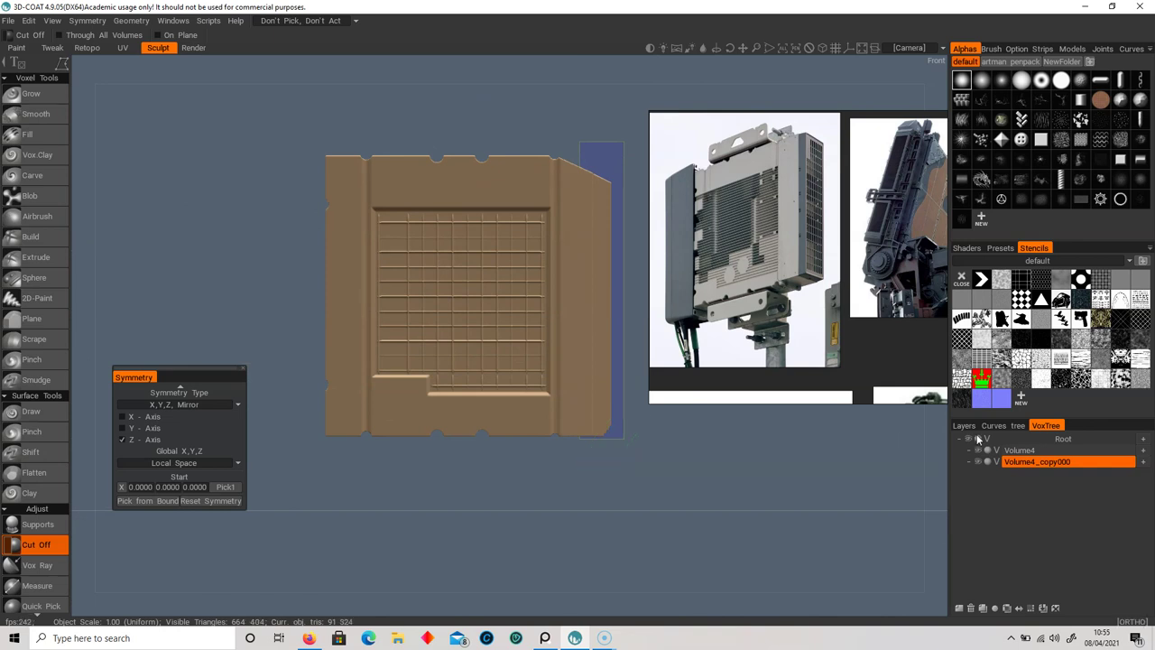
left_click_drag(650, 496, 610, 508)
middle_click_drag(505, 464, 625, 557)
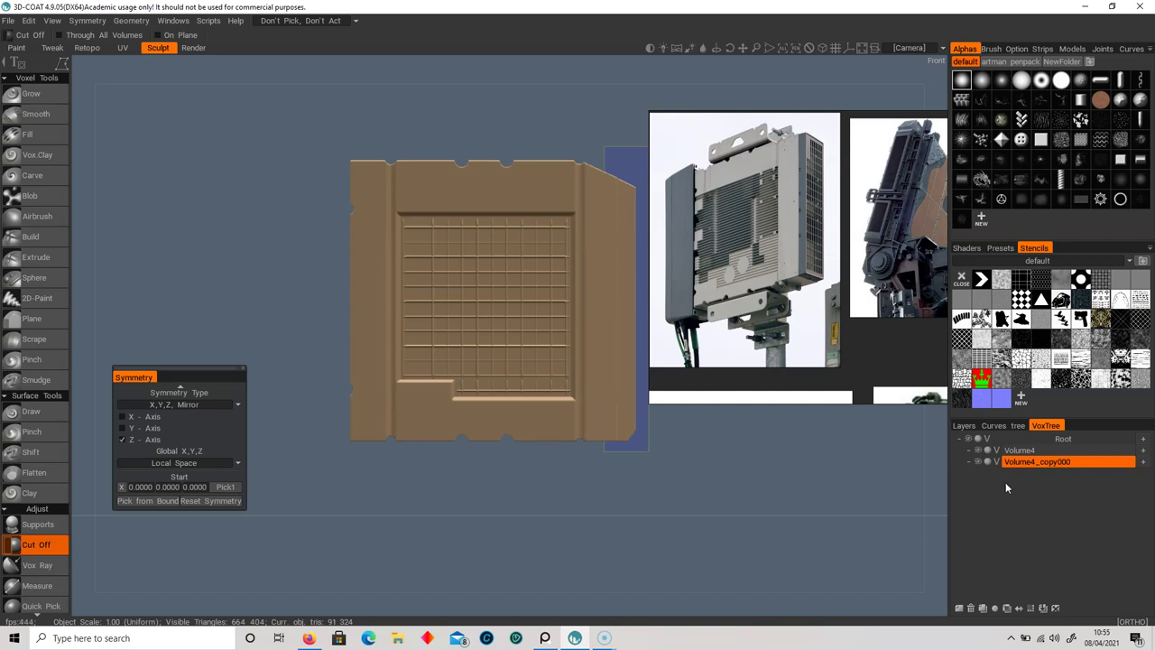
- Select Volume4 and split off the narrow strip along the slab's left edge with a rectangular Split
left_click(1073, 448)
left_click(977, 458)
left_click(976, 458)
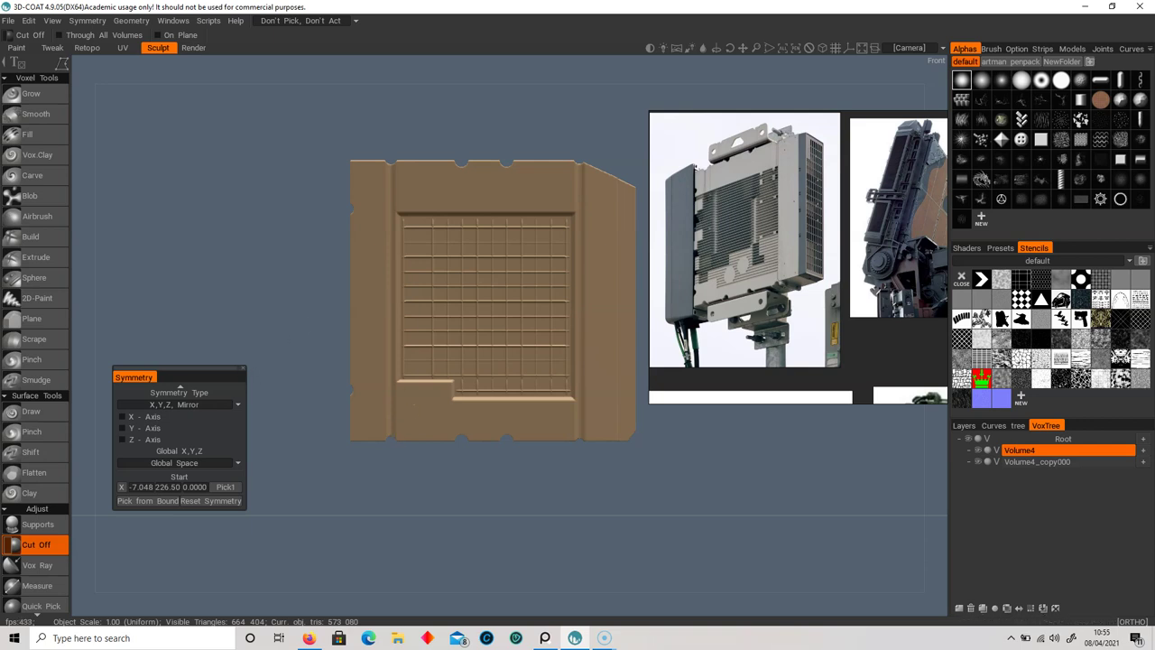
scroll(52, 439, "down", 5)
scroll(52, 439, "down", 3)
left_click(45, 507)
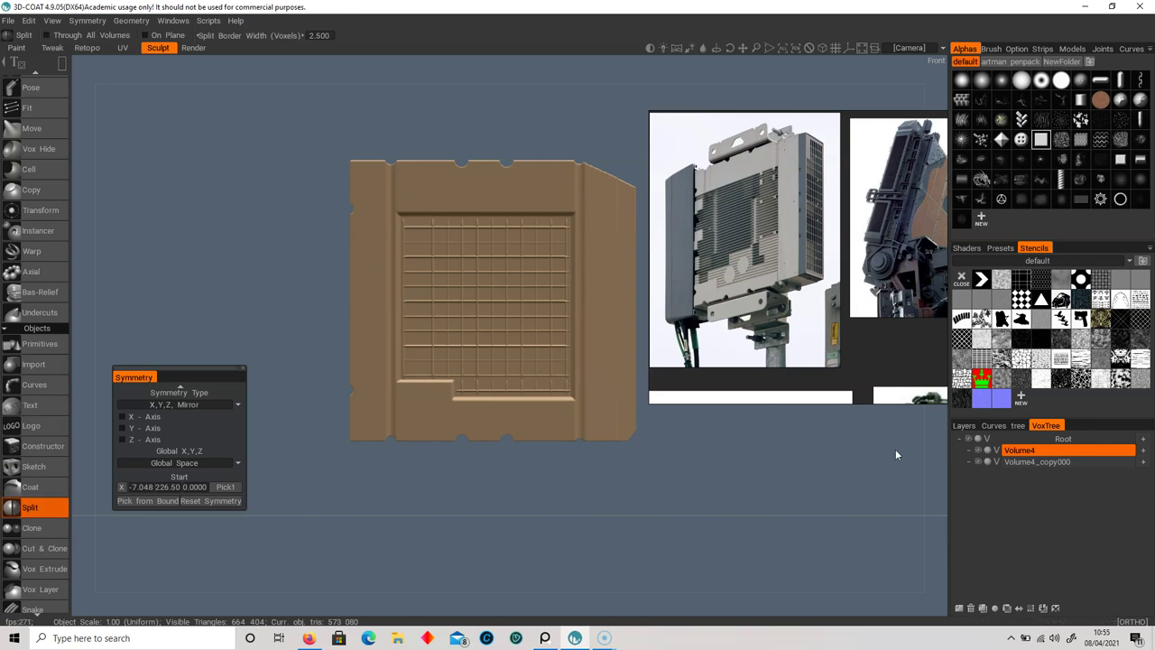
left_click_drag(305, 120, 386, 483)
- Duplicate the split-off strip volume and move the copy out to the left of the slab
left_click(1074, 462)
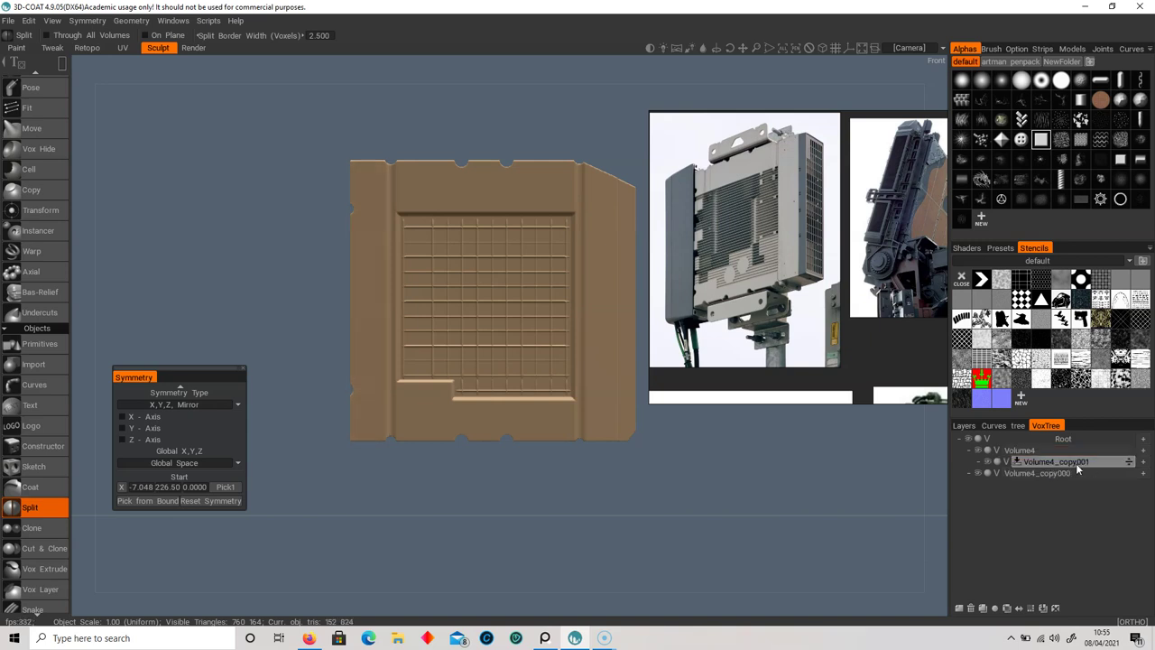
left_click(983, 609)
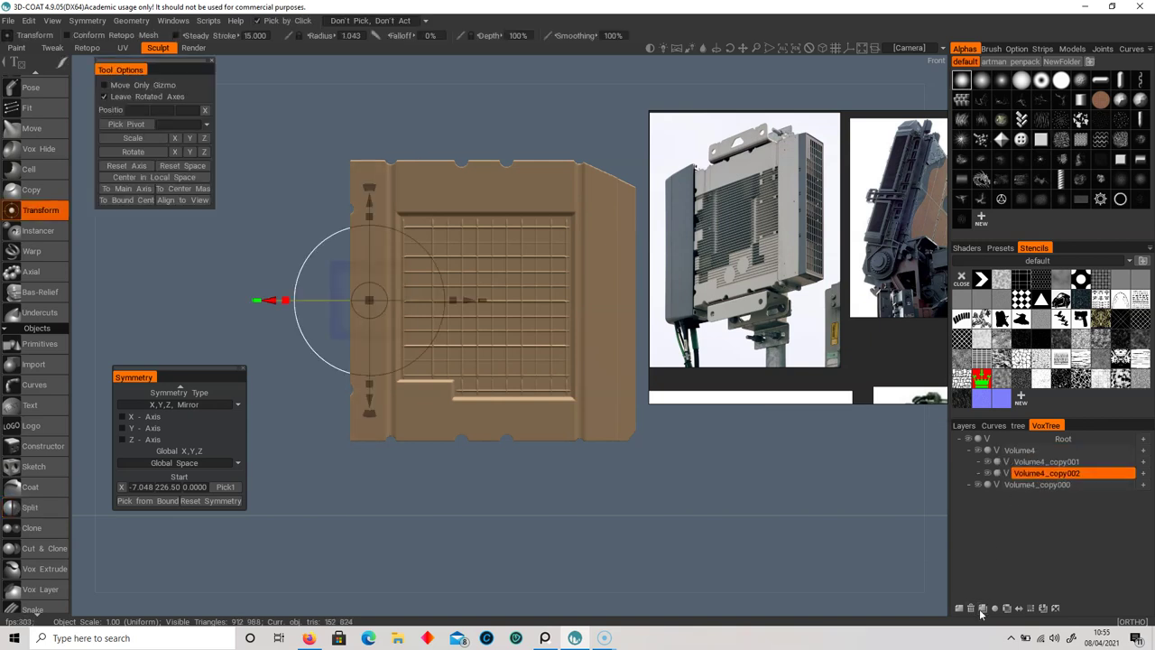
left_click_drag(469, 303, 405, 301)
- Merge the original split strip back into Volume4 and move the duplicate strip volume out to the root level
left_click(1096, 461)
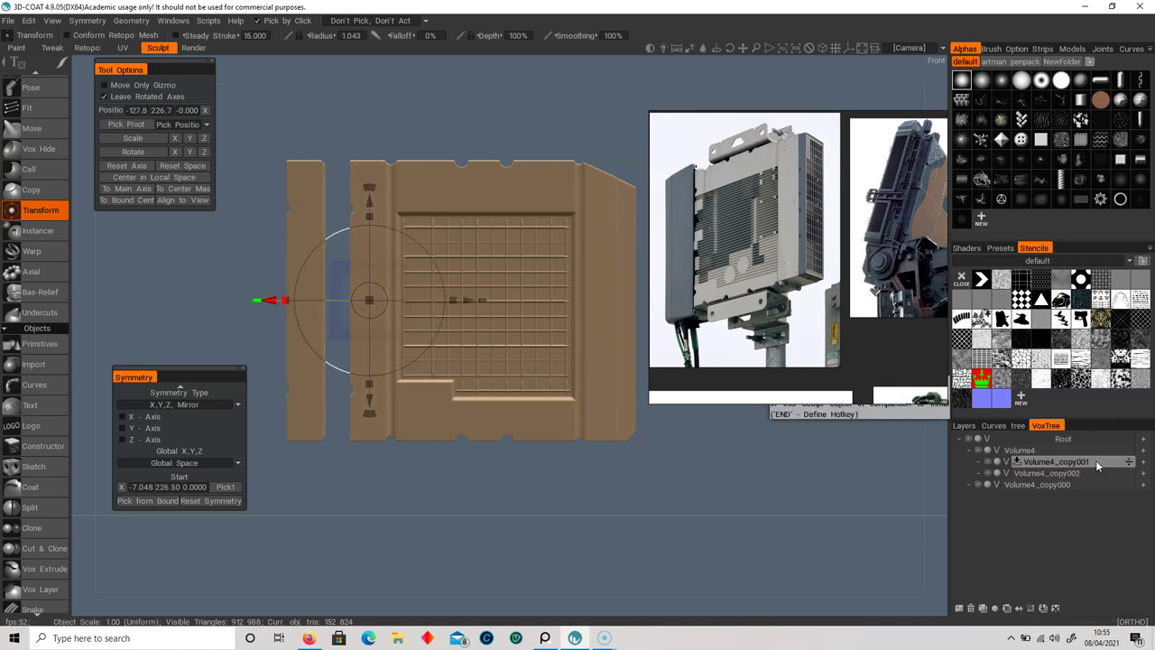
left_click(988, 461)
left_click(988, 462)
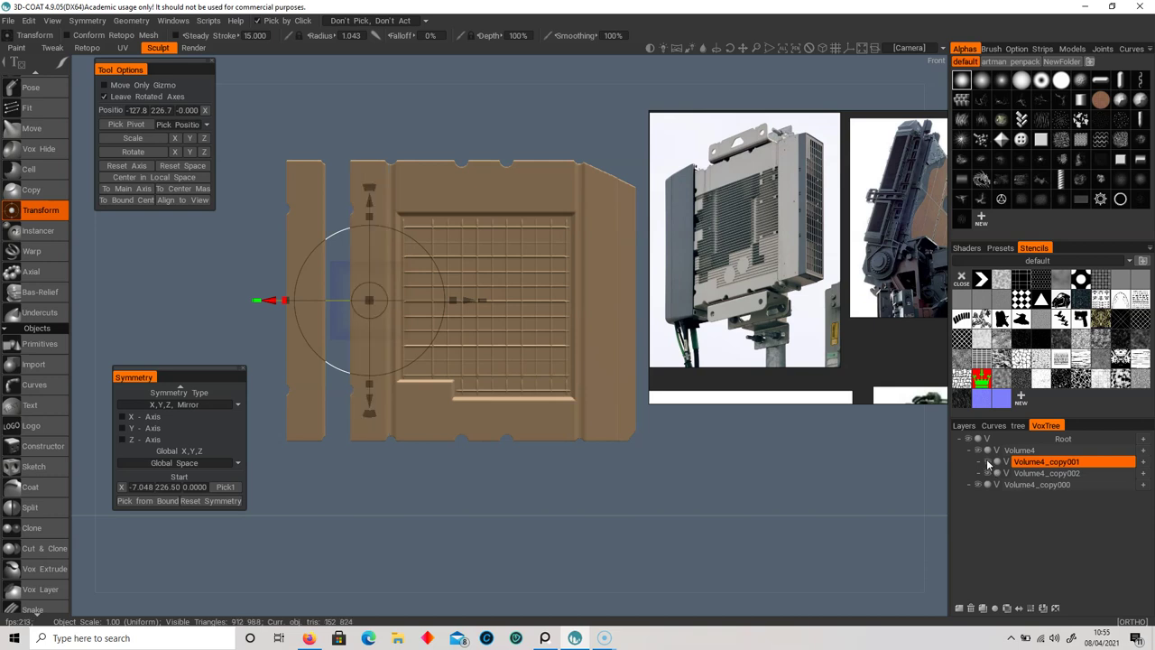
left_click_drag(1127, 462, 1129, 450)
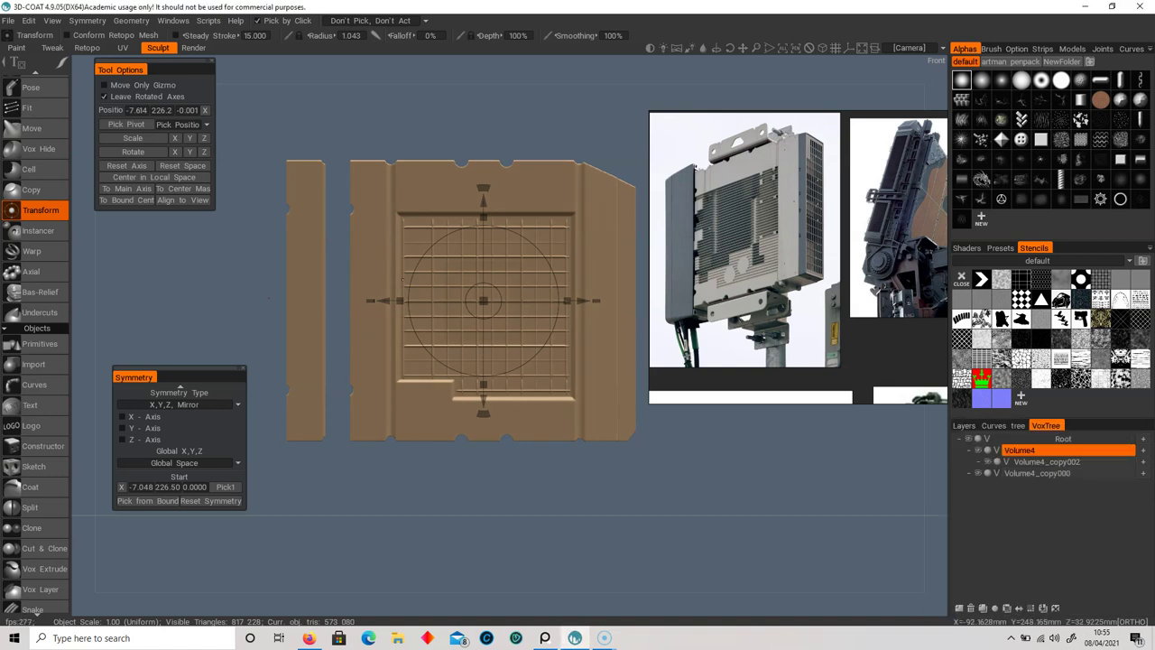
left_click(1120, 463)
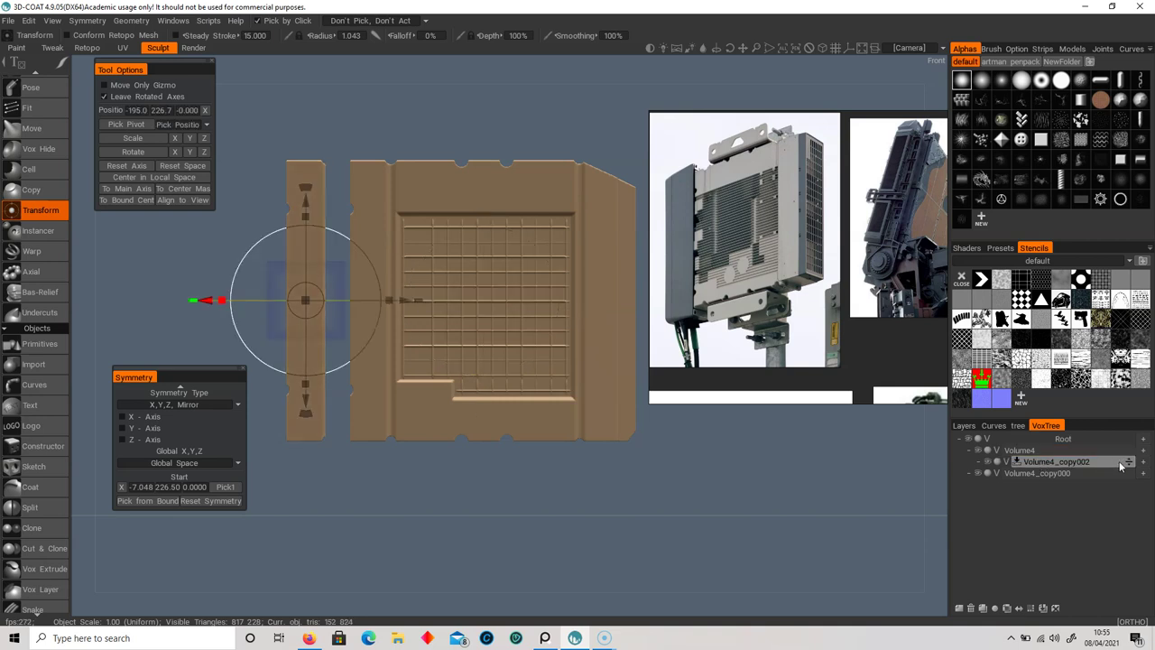
left_click_drag(1128, 460, 1126, 461)
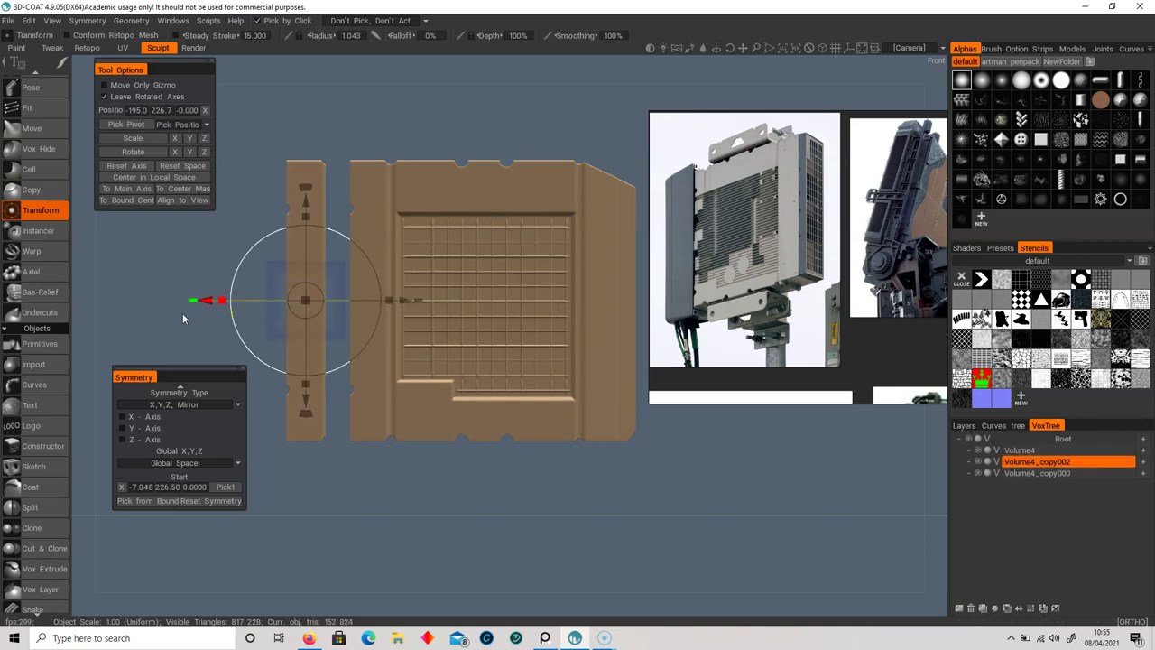
- Move the duplicate strip against the slab's left edge and enlarge it so it stands taller and wider
left_click_drag(208, 307, 232, 307)
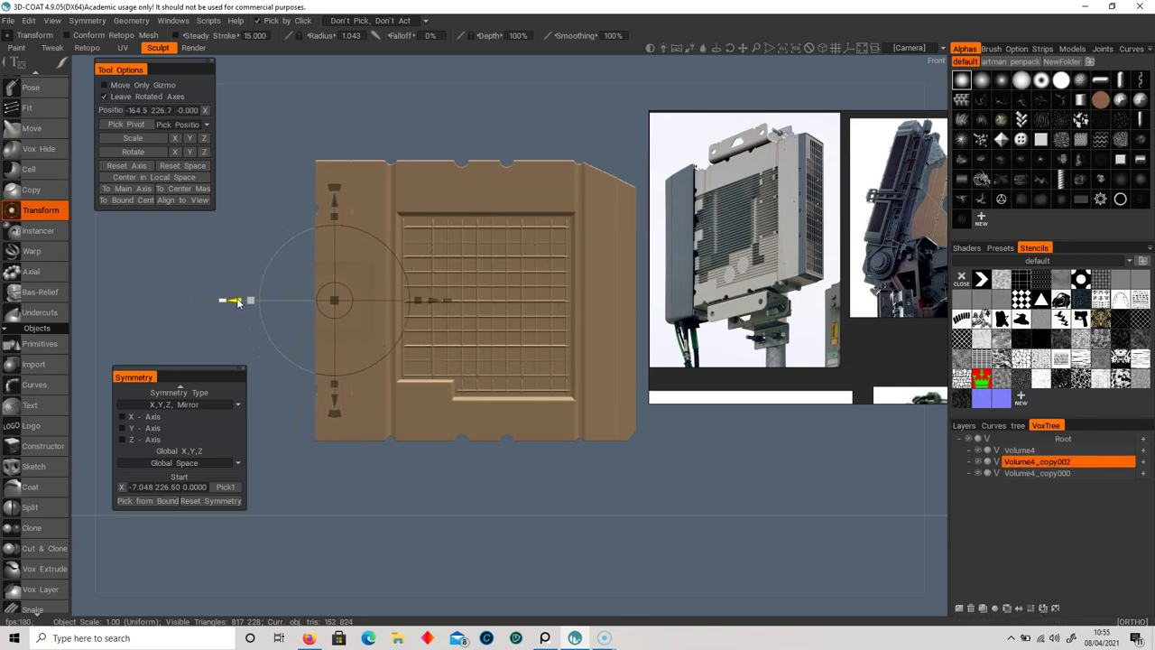
left_click_drag(332, 299, 335, 298)
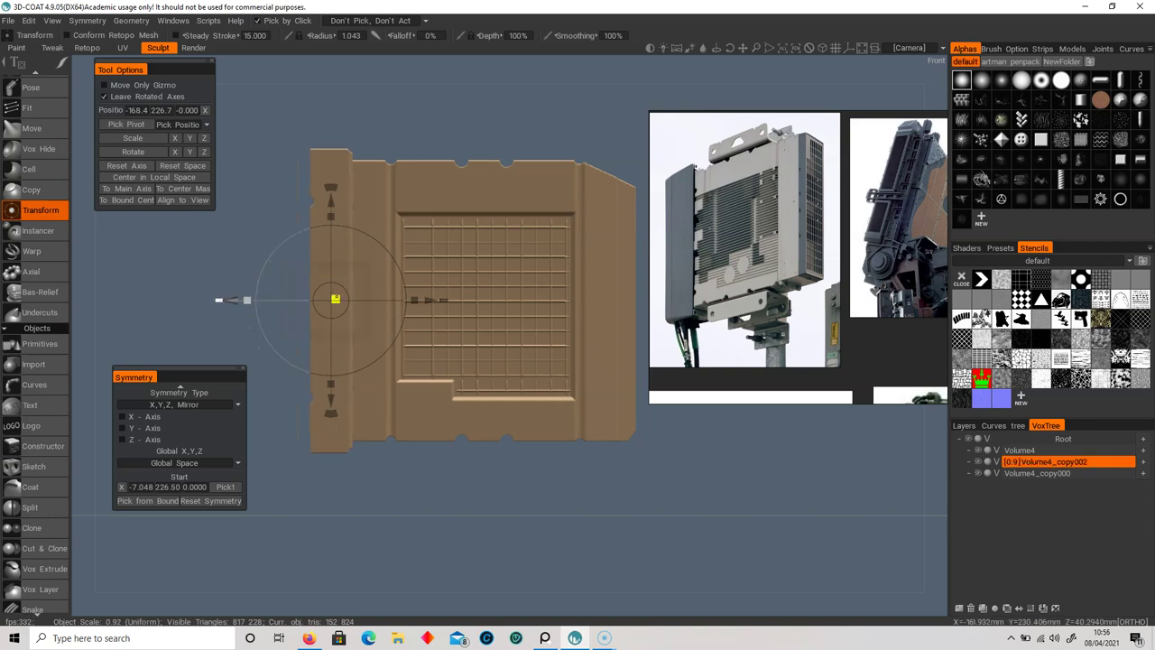
left_click_drag(404, 327, 462, 331, "alt")
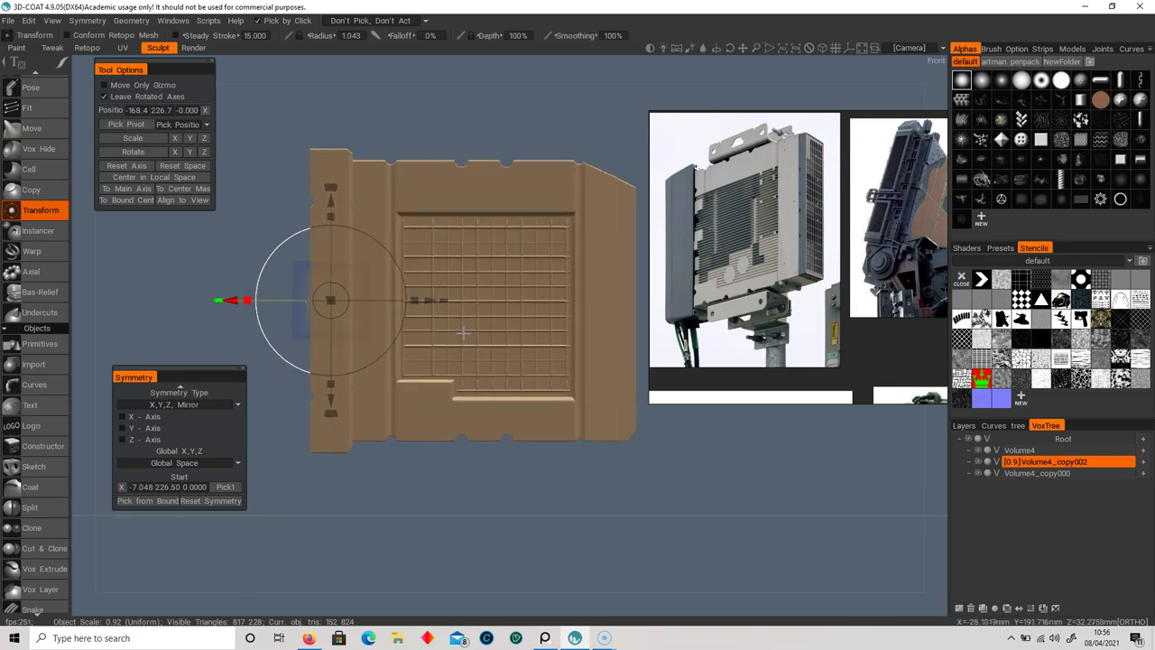
middle_click_drag(461, 330, 493, 330, "alt")
scroll(27, 415, "up", 3)
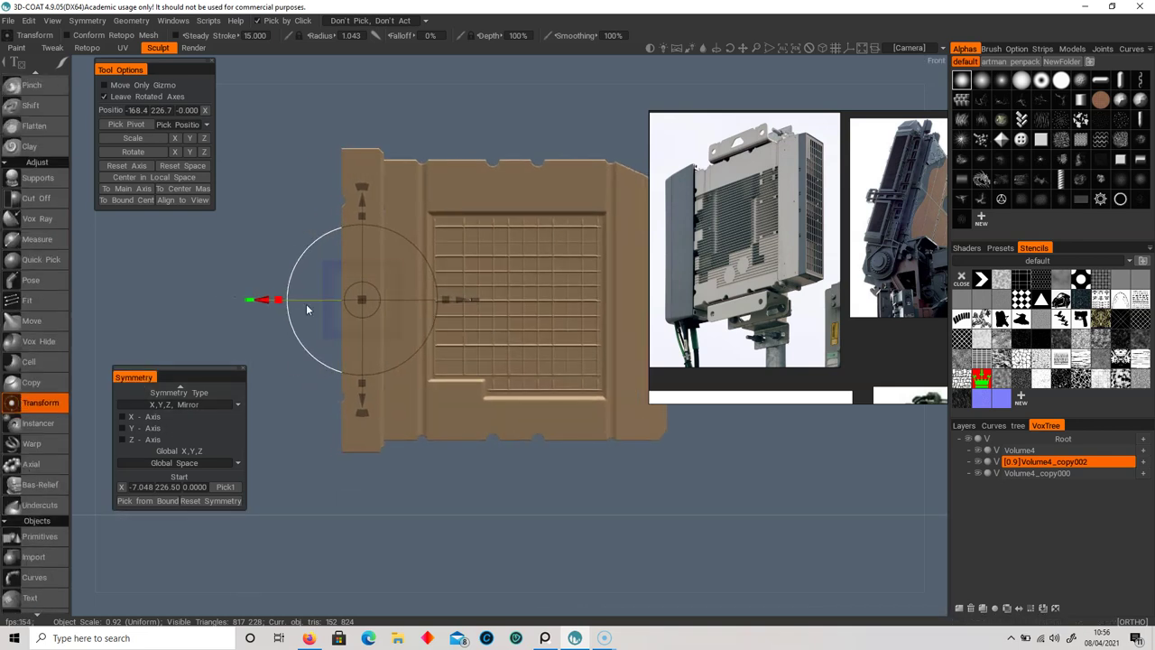
left_click_drag(281, 300, 259, 299)
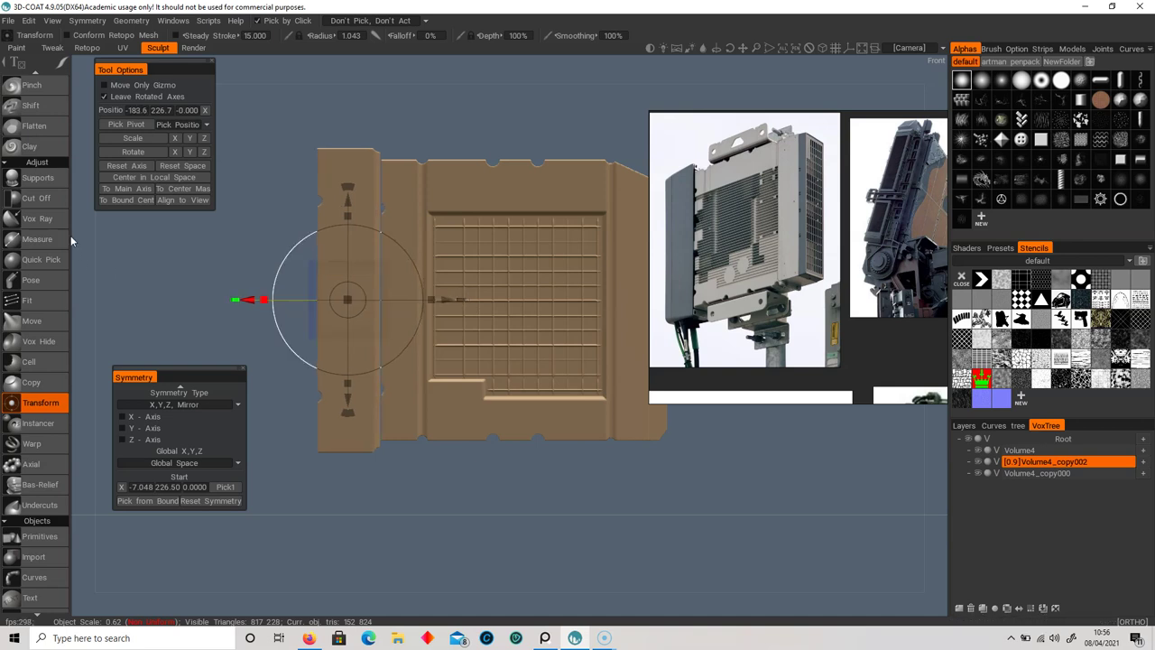
- Trim a thin vertical slice off the side strip's outer edge with a rectangular Cut Off to remove its notches
left_click(36, 197)
key("space")
left_click_drag(275, 136, 324, 494)
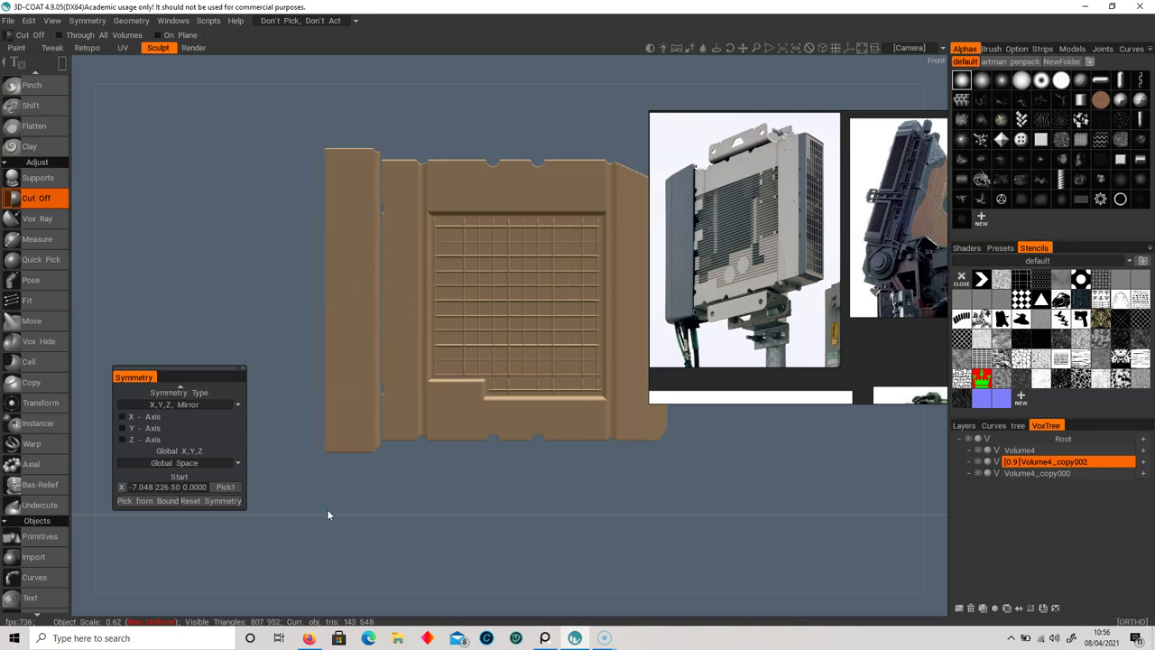
- Cut the side strip's top along a diagonal that slopes down towards its outer edge
key("space")
left_click(381, 152)
left_click(280, 147)
double_click(407, 107)
middle_click_drag(402, 457, 402, 432)
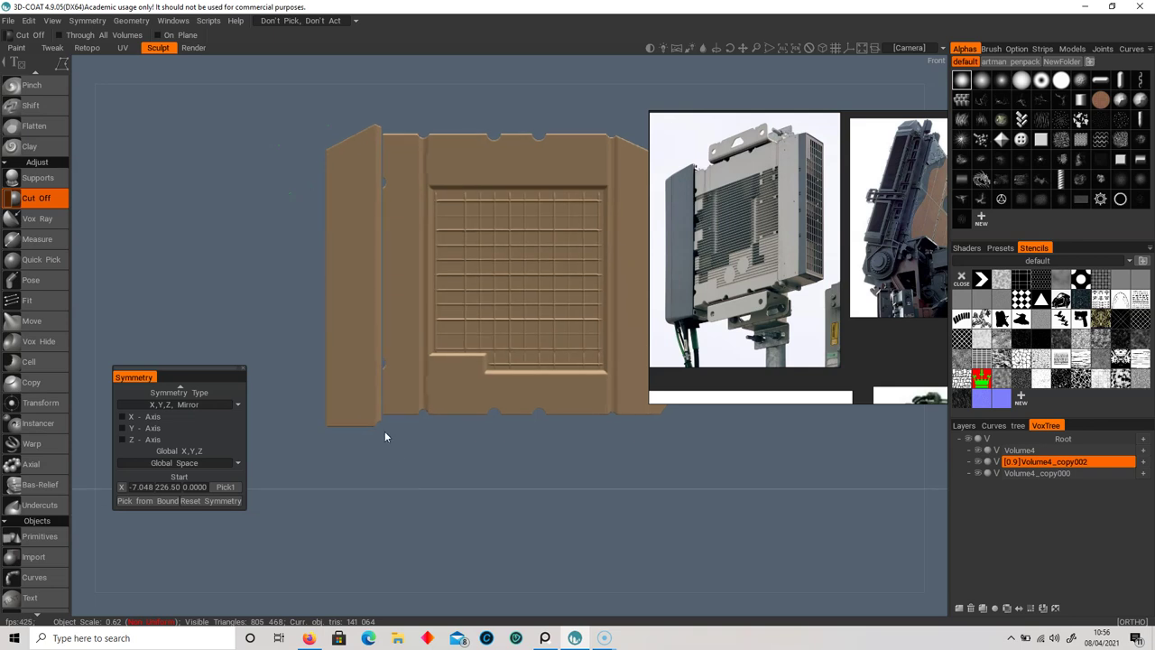
- Trim the bottom edge of the side strip straight with a rectangular Cut Off
key("e")
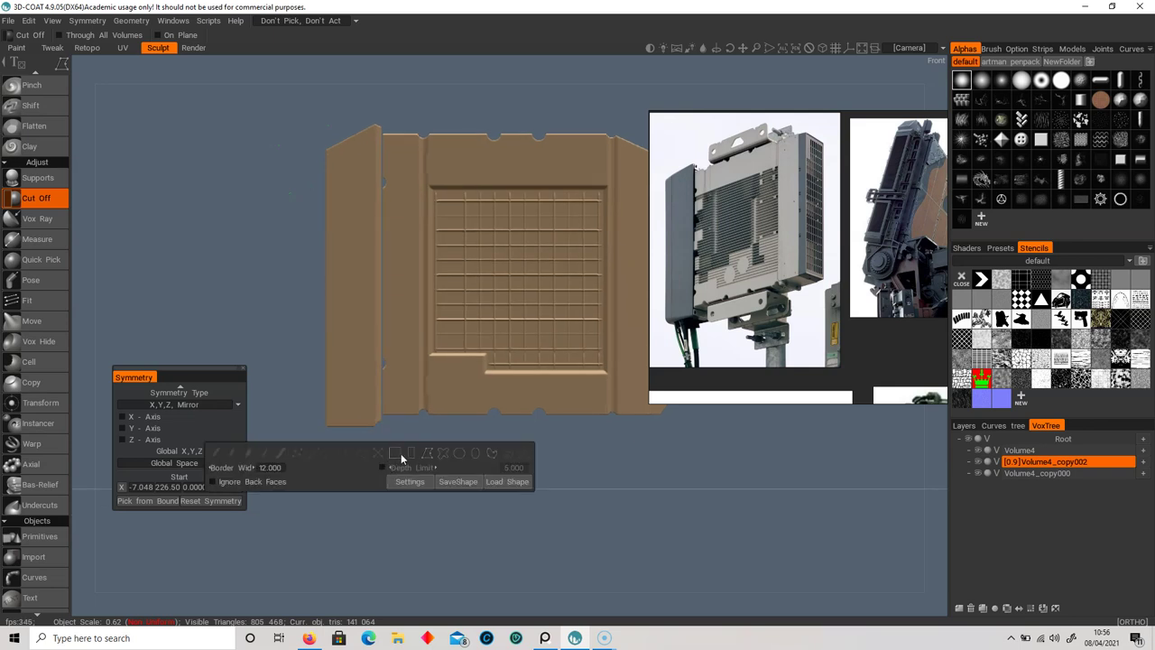
left_click(399, 456)
left_click_drag(385, 433, 403, 420)
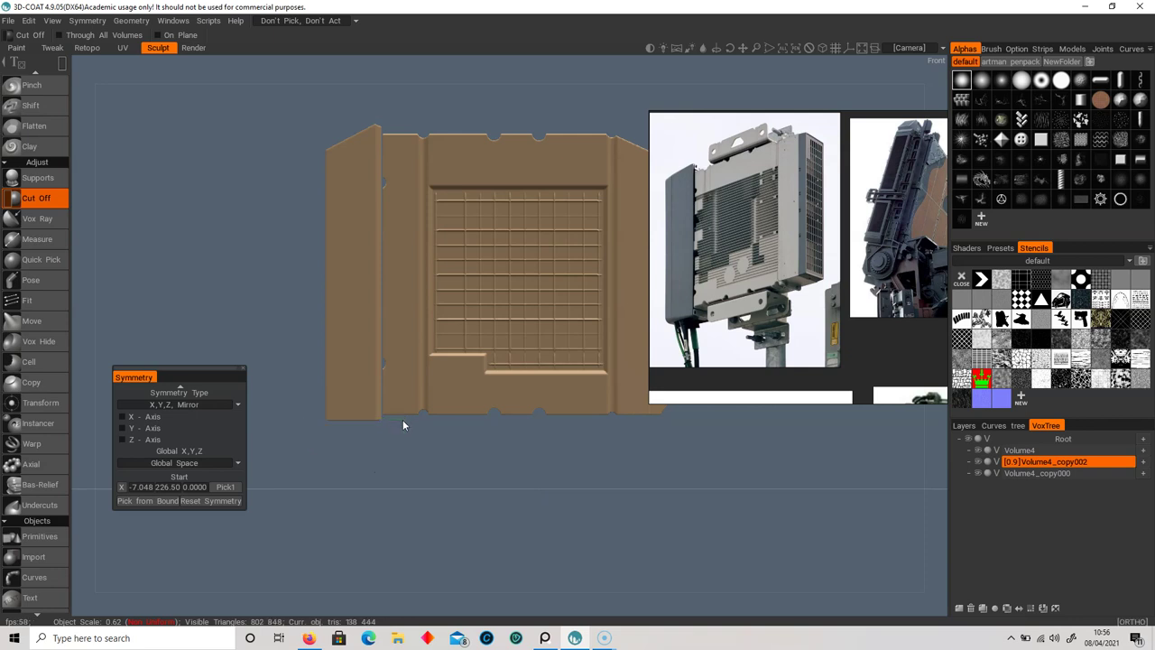
- Stretch the side strip slightly in height and shift it a little down and closer to the slab
left_click(47, 403)
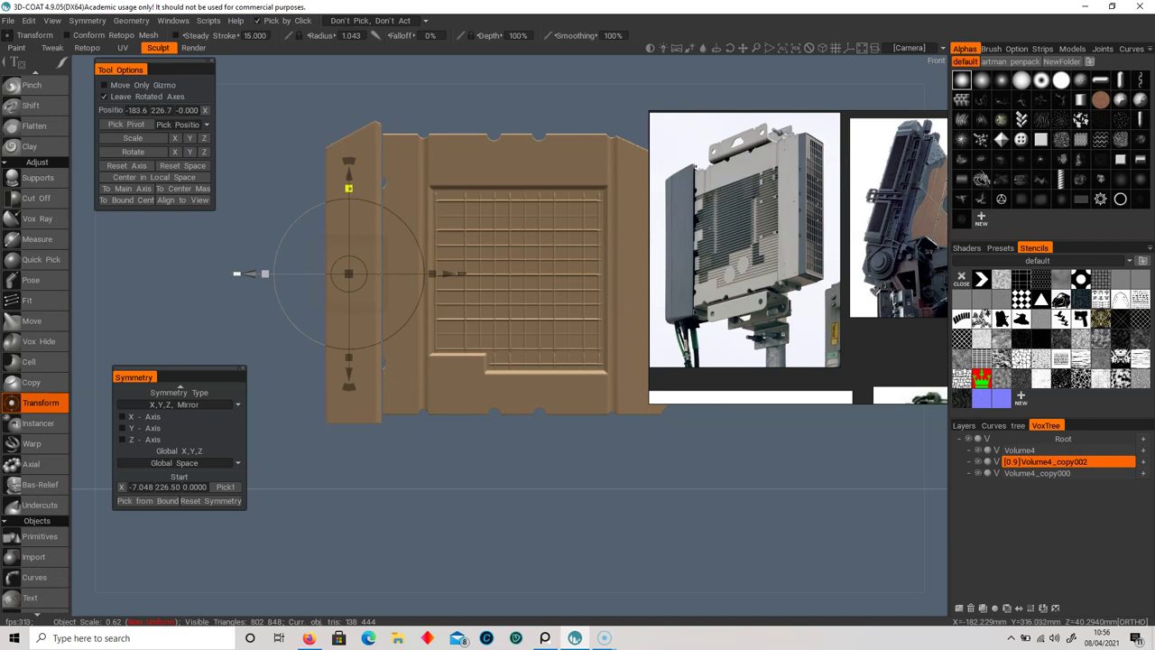
left_click_drag(349, 175, 350, 178)
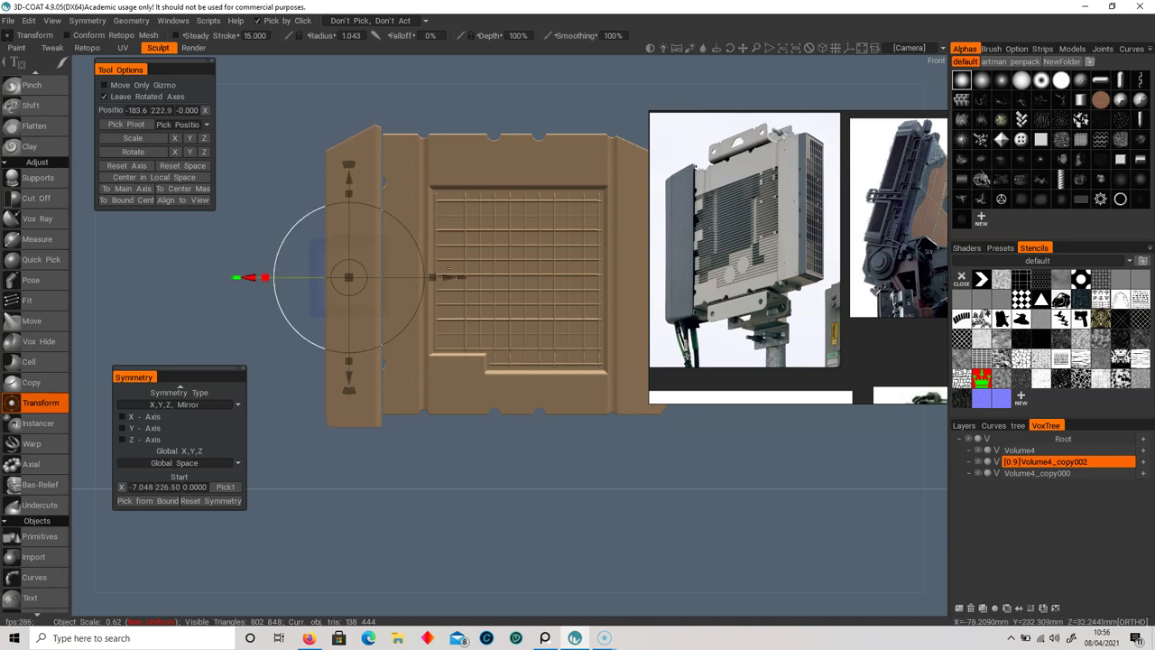
left_click_drag(253, 277, 256, 277)
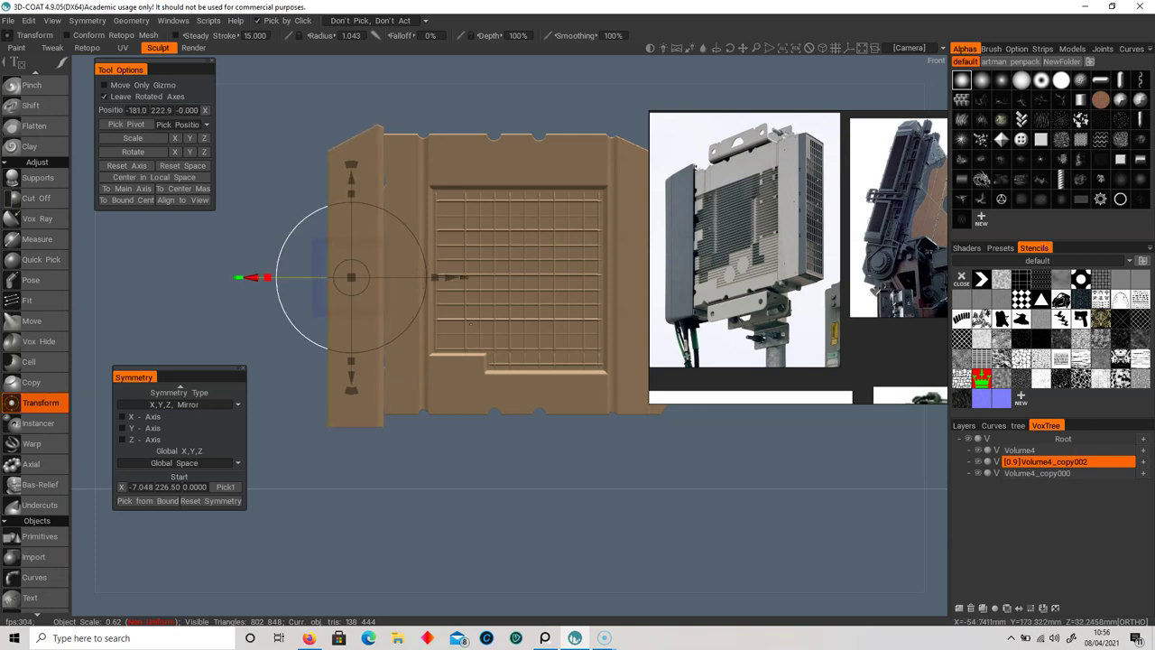
- Split a narrow vertical slice off the side strip's outer edge into its own volume
scroll(49, 504, "down", 5)
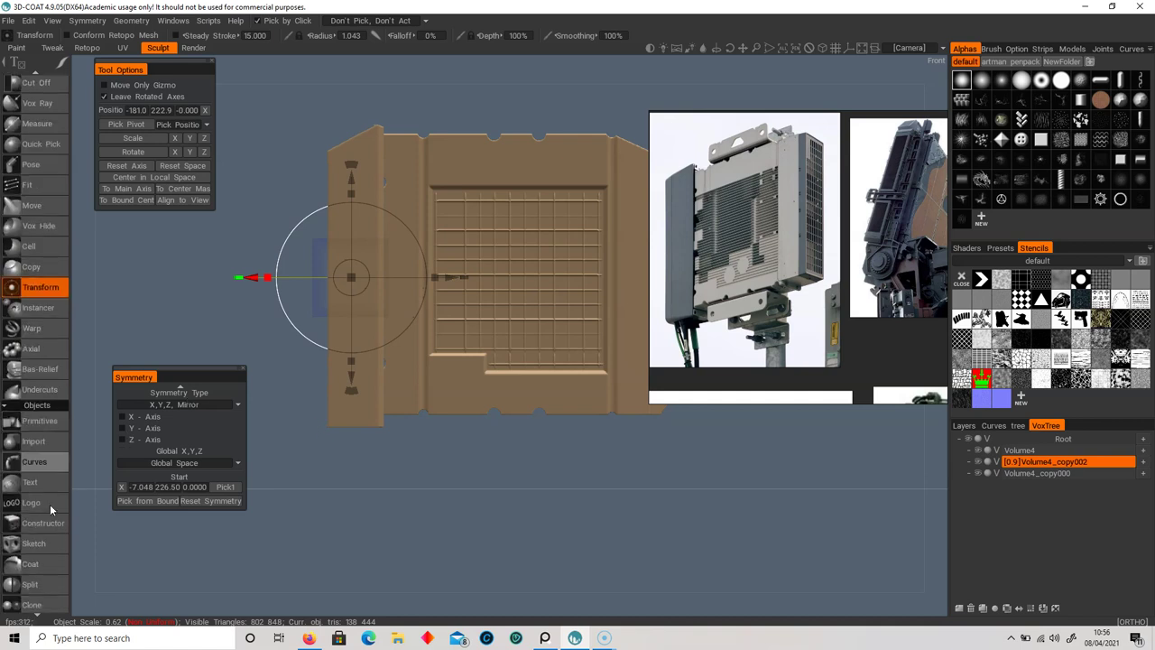
left_click(37, 507)
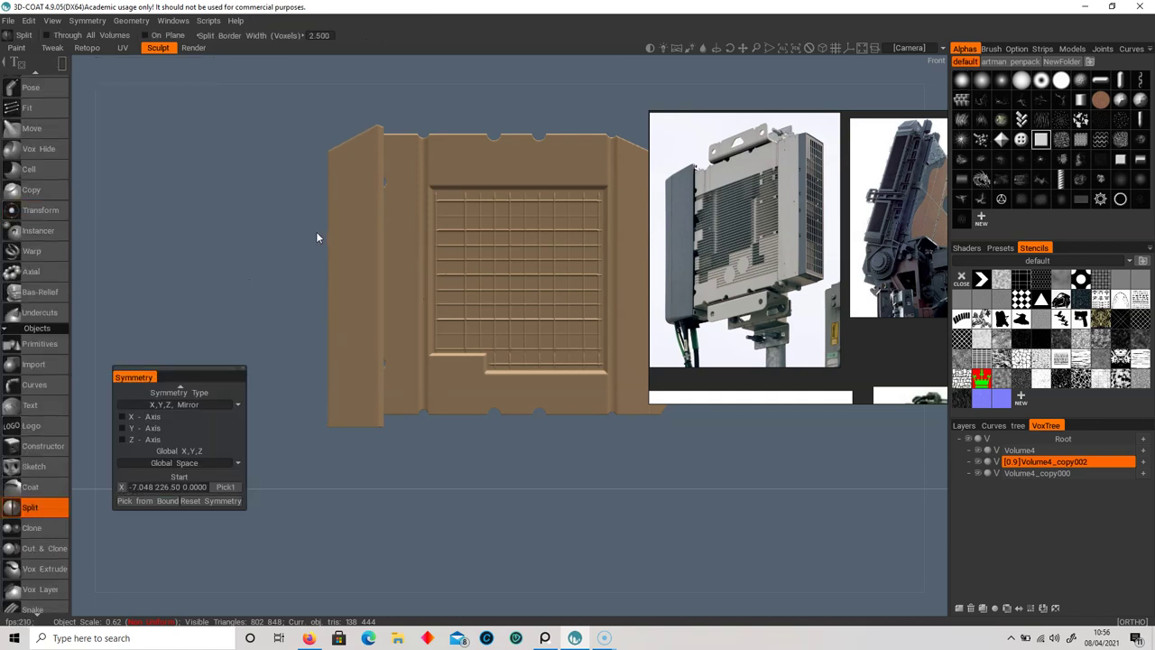
left_click_drag(339, 466, 343, 467)
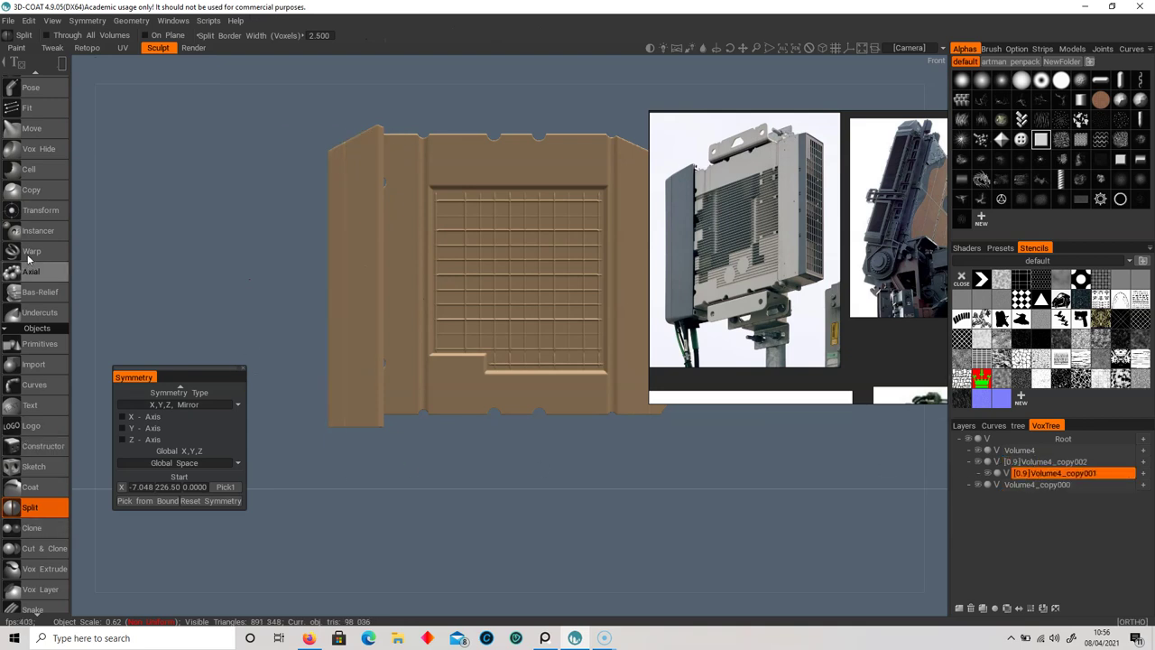
- Transform the split-off slice, moving it slightly outward from the strip and adjusting its height and vertical position
left_click(40, 209)
left_click_drag(237, 284, 228, 284)
left_click_drag(423, 285, 426, 285)
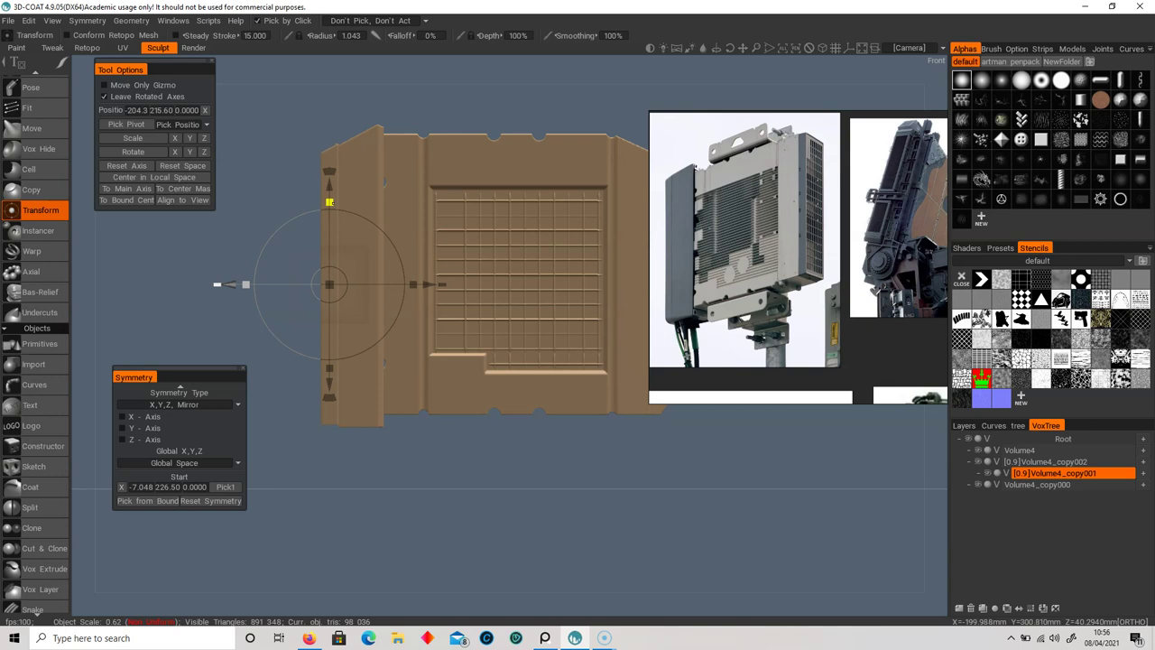
left_click_drag(330, 186, 329, 189)
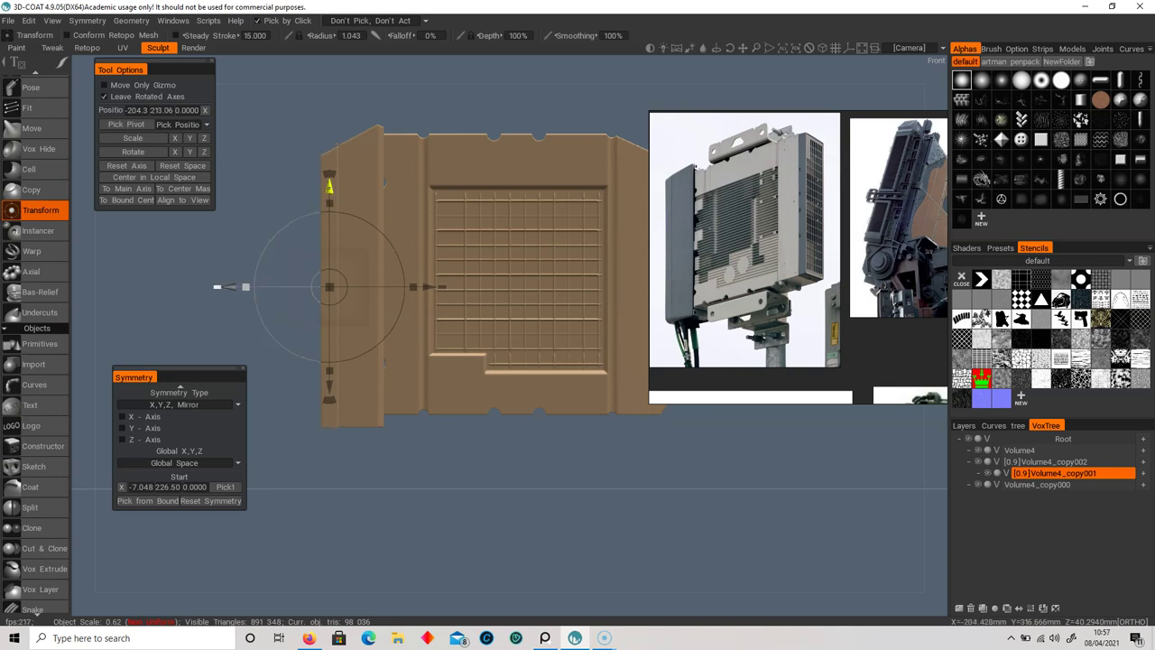
scroll(36, 250, "up", 3)
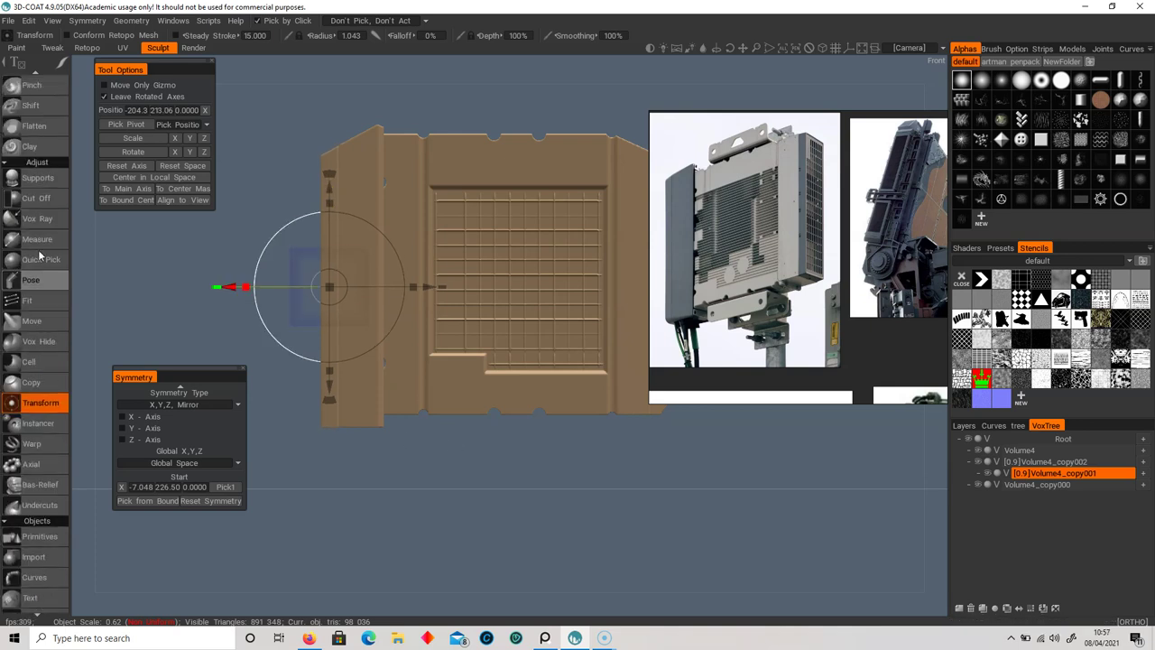
left_click(37, 199)
left_click_drag(406, 358, 382, 354, "alt")
- Apply the orange shader from the Paint set to the split-off slice, the side strip and the panel on the slab's opposite side
left_click(968, 248)
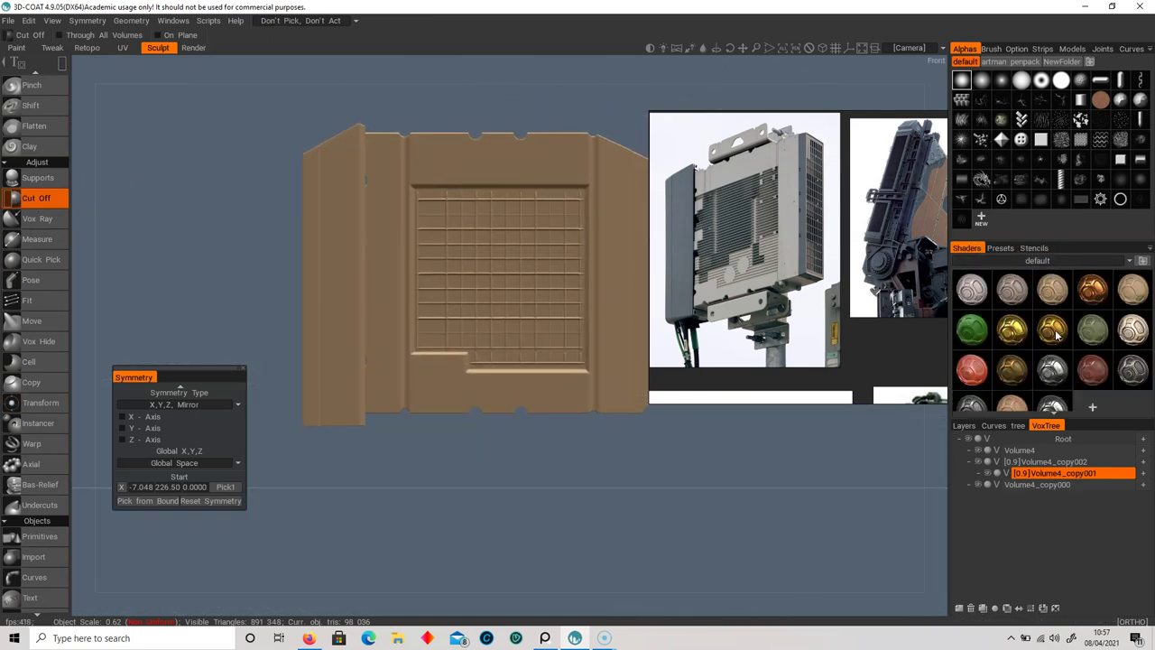
left_click(1034, 261)
left_click(1119, 275)
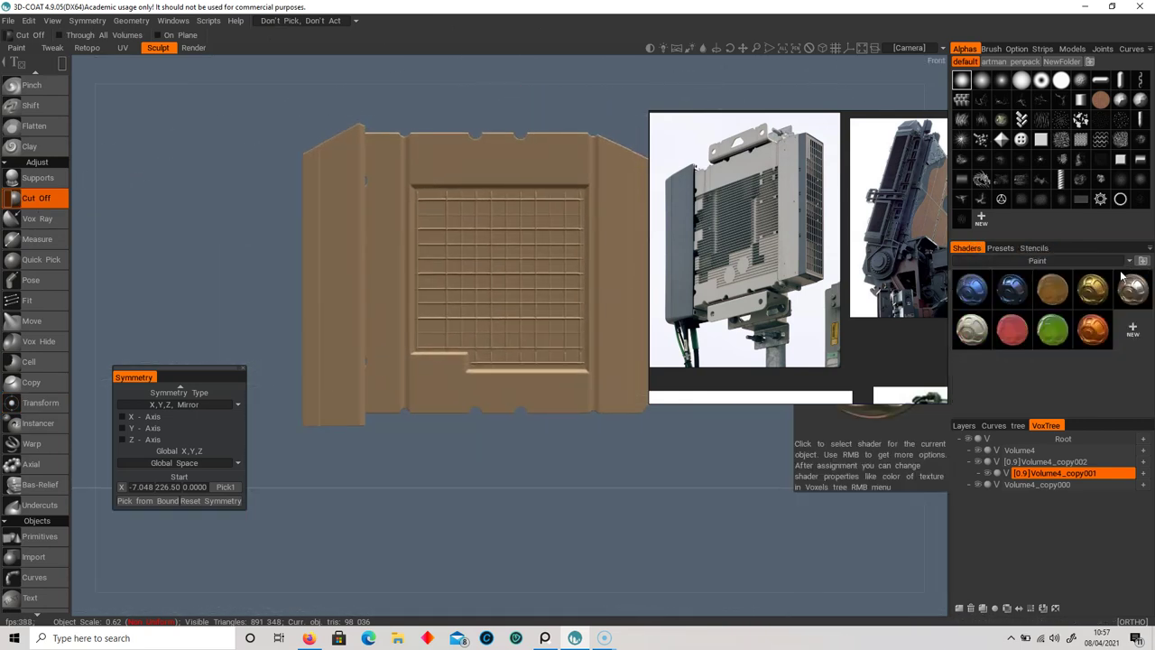
left_click(1092, 330)
left_click(1053, 472)
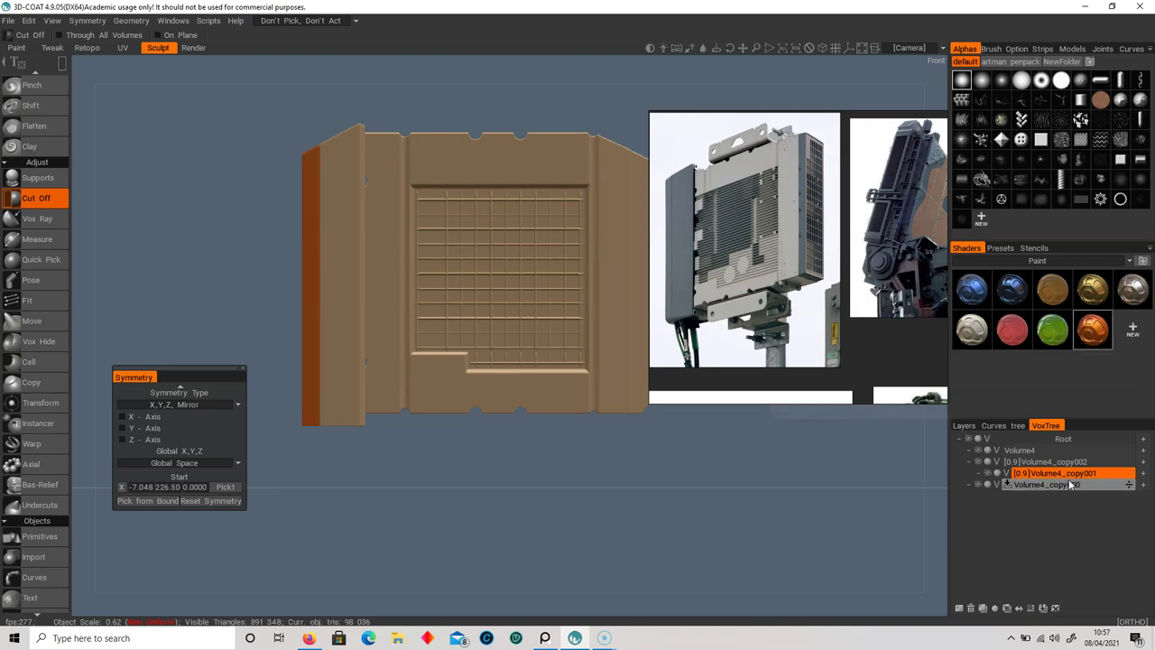
left_click(1051, 461)
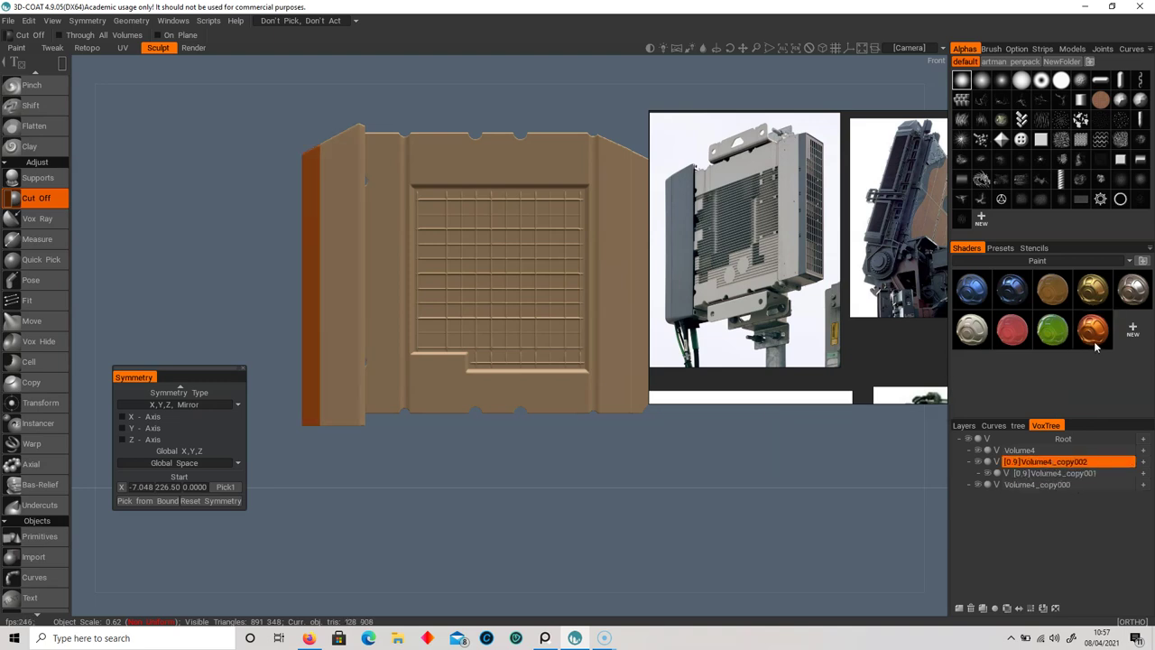
left_click(1094, 341)
left_click_drag(550, 453, 608, 462)
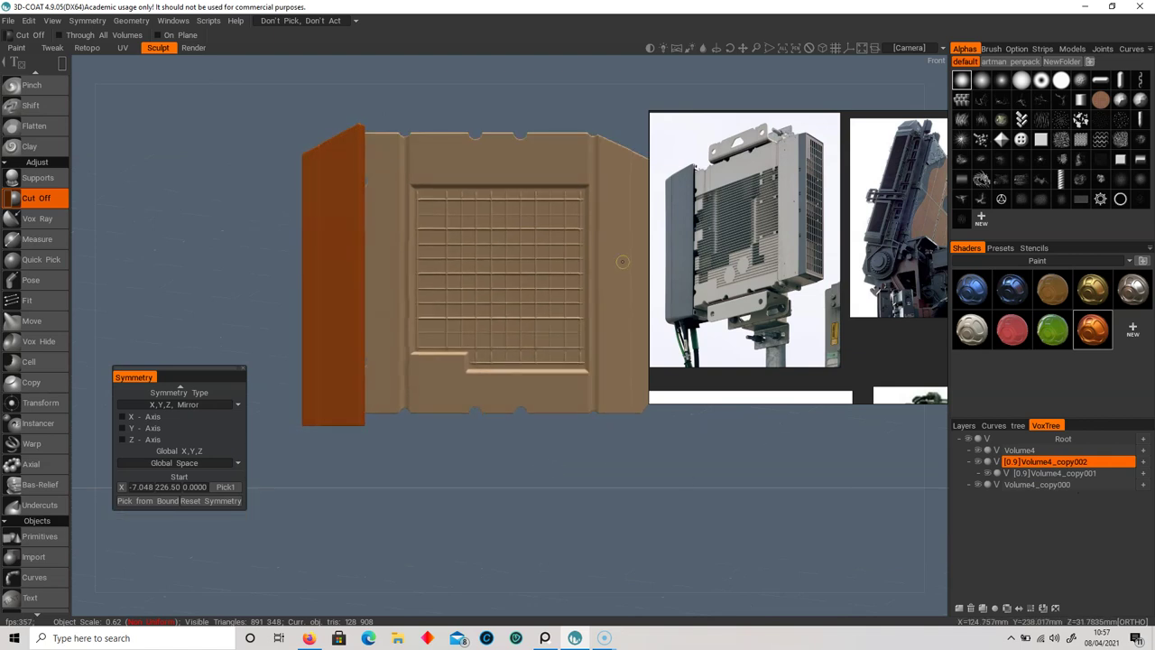
middle_click_drag(622, 262, 571, 268)
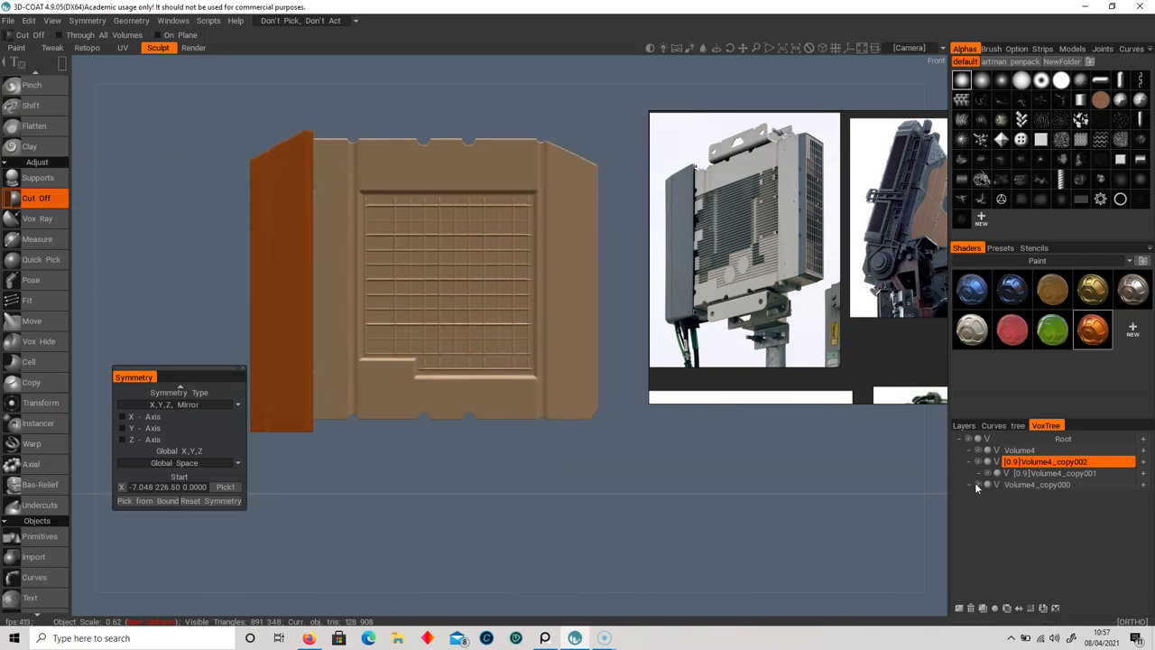
left_click(1038, 485)
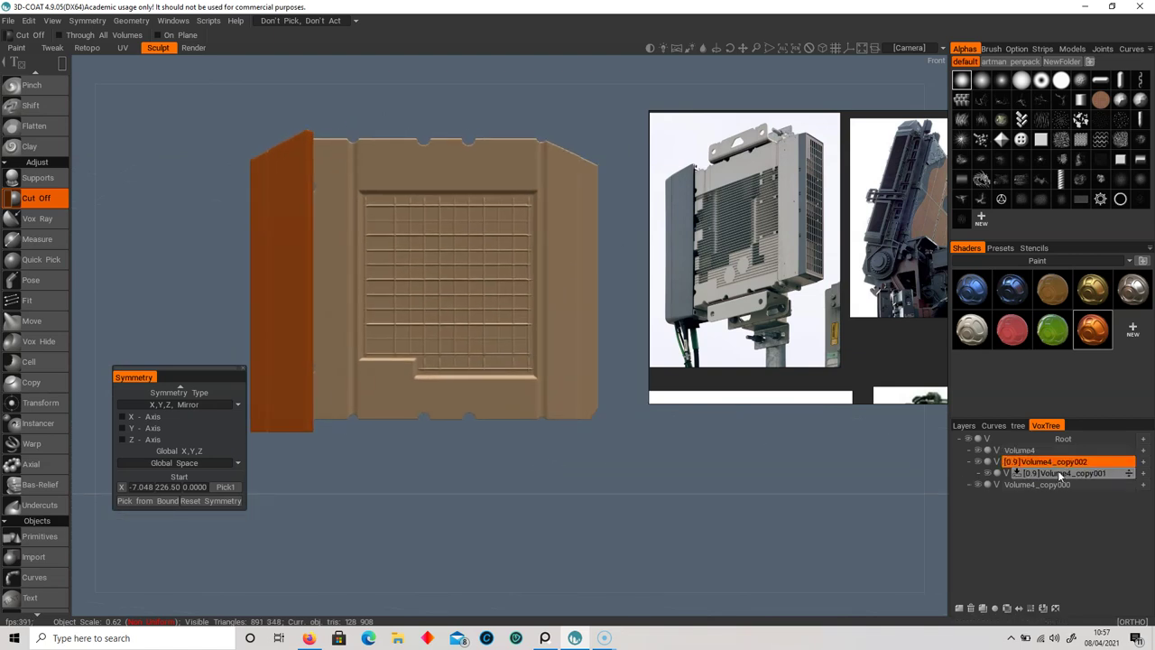
left_click(1087, 335)
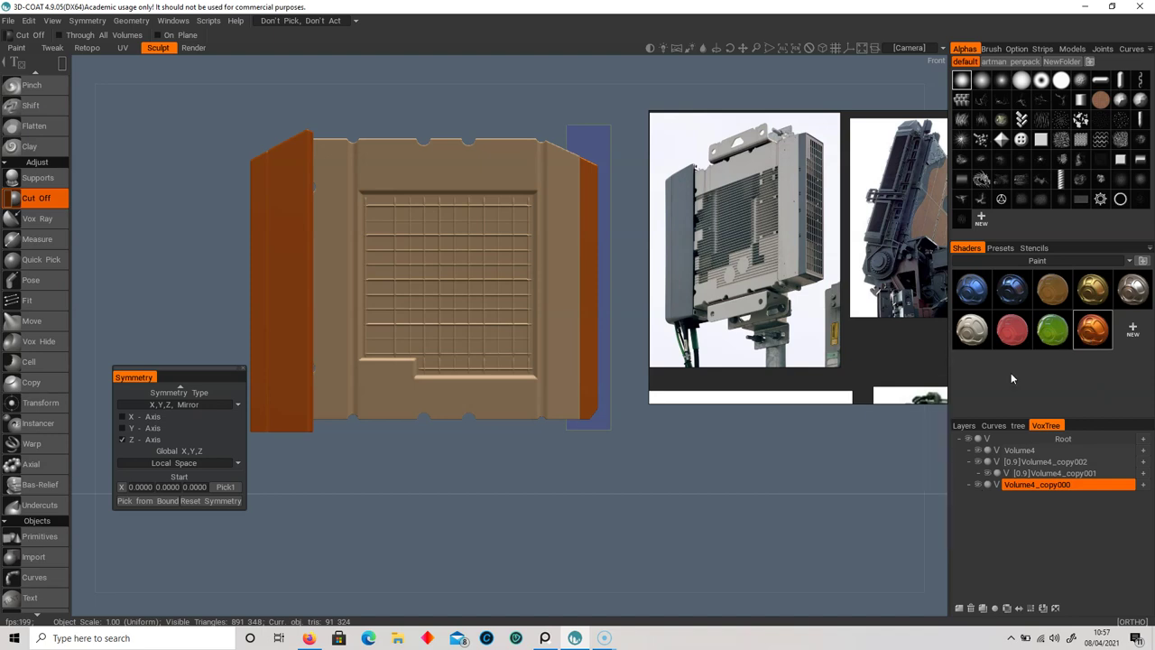
- Give the main slab, Volume4, the dark metallic shader from the Paint set
left_click(1038, 450)
left_click(1132, 289)
mouse_move(632, 397)
left_mouse_down()
mouse_move(641, 417)
mouse_move(528, 465)
mouse_move(543, 325)
mouse_move(684, 370)
mouse_move(645, 414)
mouse_move(630, 402)
left_mouse_up()
left_click_drag(190, 368, 175, 398)
left_click_drag(443, 412, 474, 358)
mouse_move(475, 358)
right_mouse_down()
mouse_move(608, 374)
mouse_move(497, 340)
right_mouse_up()
middle_click_drag(496, 339, 523, 343)
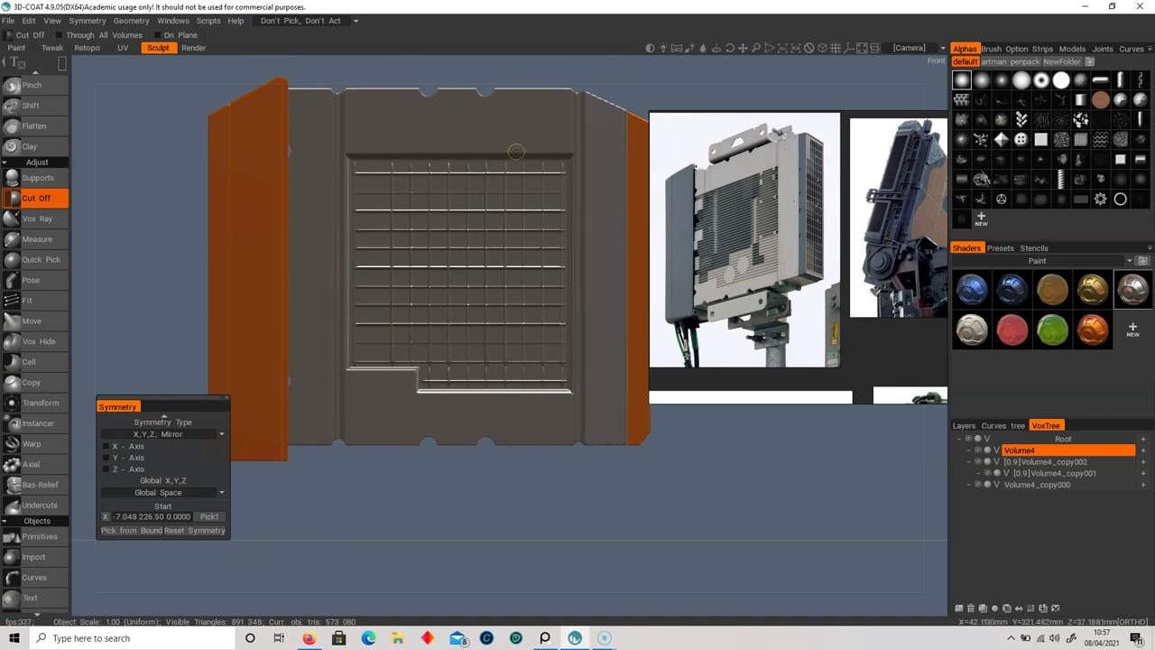
- Examine the slab against the orange side parts from the side and front, briefly toggling the slab's visibility
left_click_drag(532, 231, 460, 311)
left_click(978, 454)
left_click(978, 454)
left_click_drag(737, 445, 328, 408)
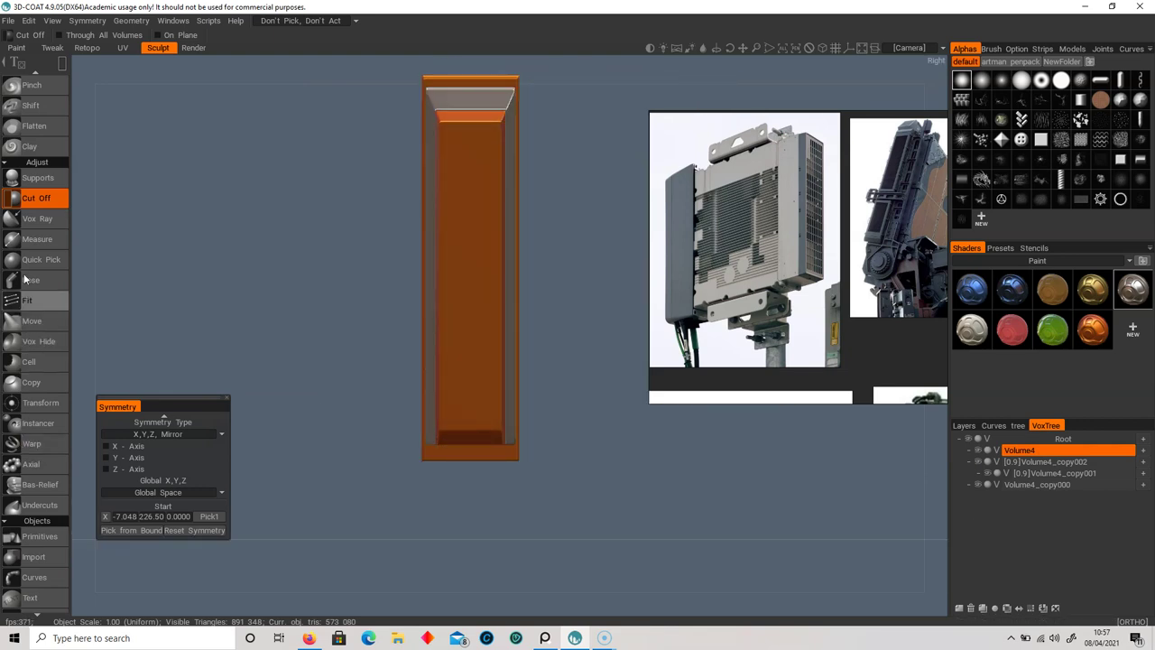
key("space")
left_click(446, 337)
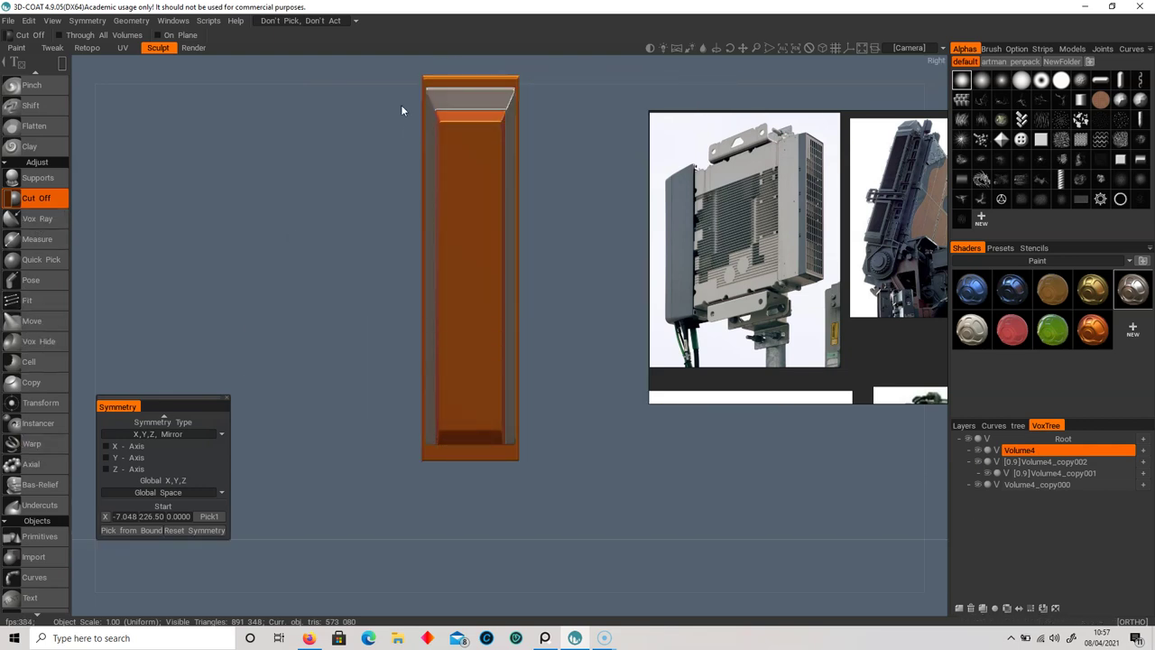
middle_click_drag(397, 185, 395, 218)
mouse_move(402, 241)
left_mouse_down()
mouse_move(436, 505)
mouse_move(323, 424)
mouse_move(403, 425)
mouse_move(466, 389)
mouse_move(526, 413)
mouse_move(475, 434)
mouse_move(443, 396)
mouse_move(497, 388)
left_mouse_up()
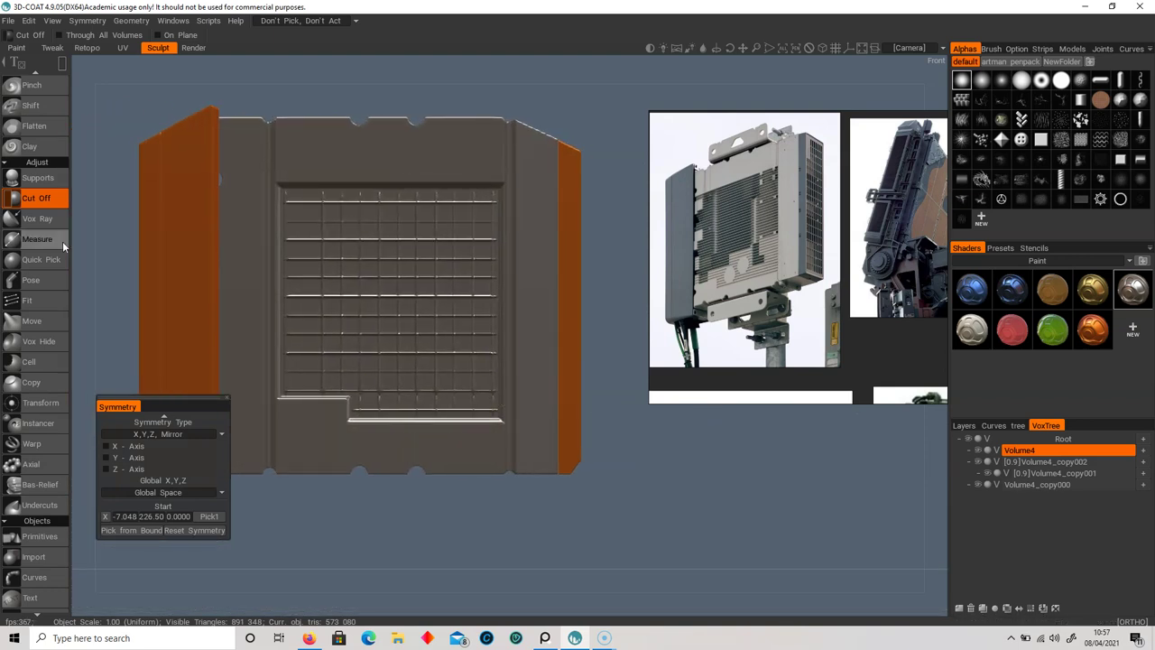
- Thicken the main slab along its depth with Transform
scroll(63, 230, "up", 3)
left_click_drag(103, 223, 382, 240)
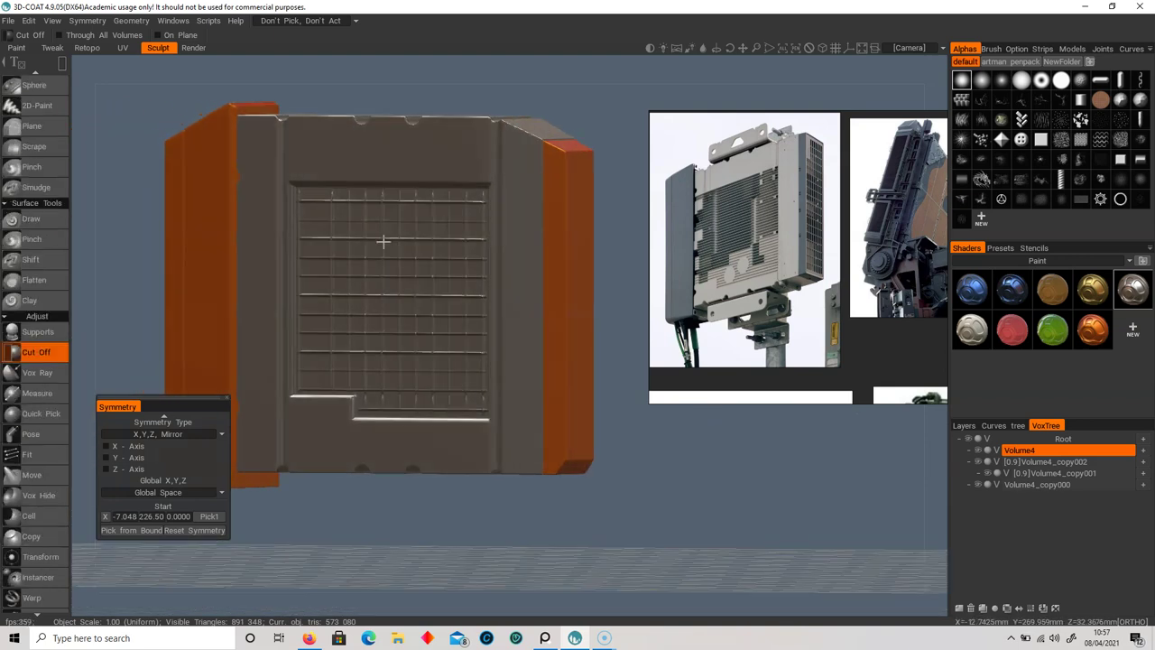
scroll(40, 485, "down", 3)
left_click(40, 441)
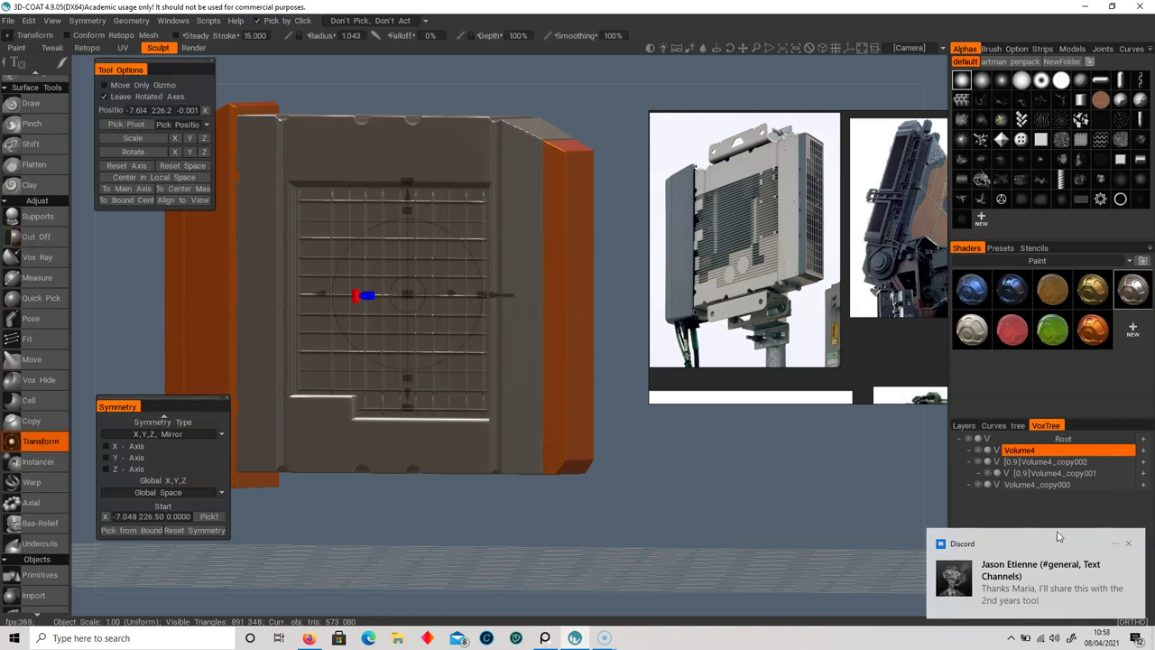
left_click(1126, 551)
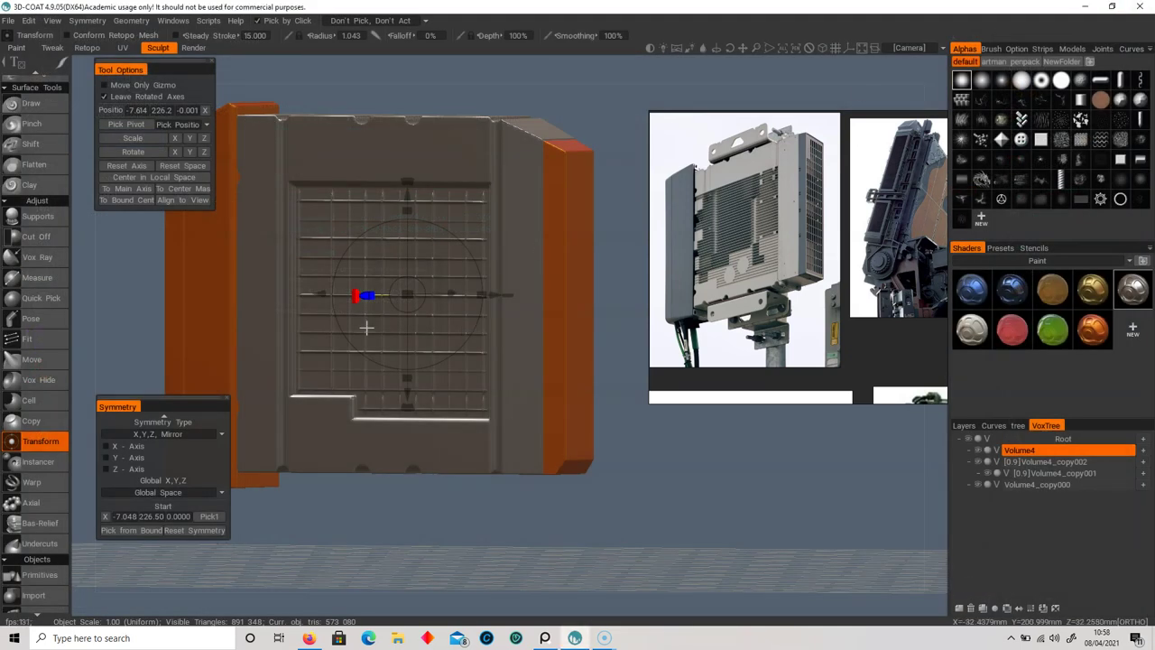
mouse_move(469, 327)
left_mouse_down()
mouse_move(536, 418)
mouse_move(467, 342)
left_mouse_up()
left_click_drag(484, 297, 430, 316)
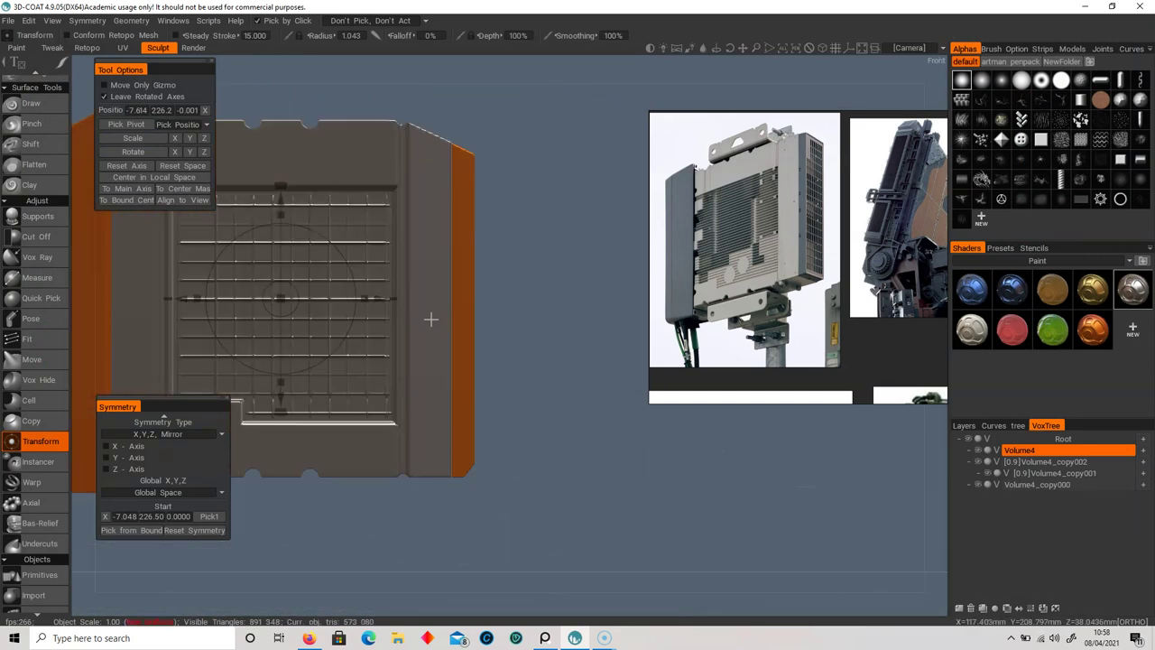
- Trim thin slices off the slab's front and back faces in side view with rectangular Cut Offs
left_click(36, 237)
left_click_drag(127, 265, 359, 158)
left_click_drag(385, 259, 418, 523)
left_click_drag(548, 430, 508, 524)
left_click_drag(434, 415, 361, 344, "alt")
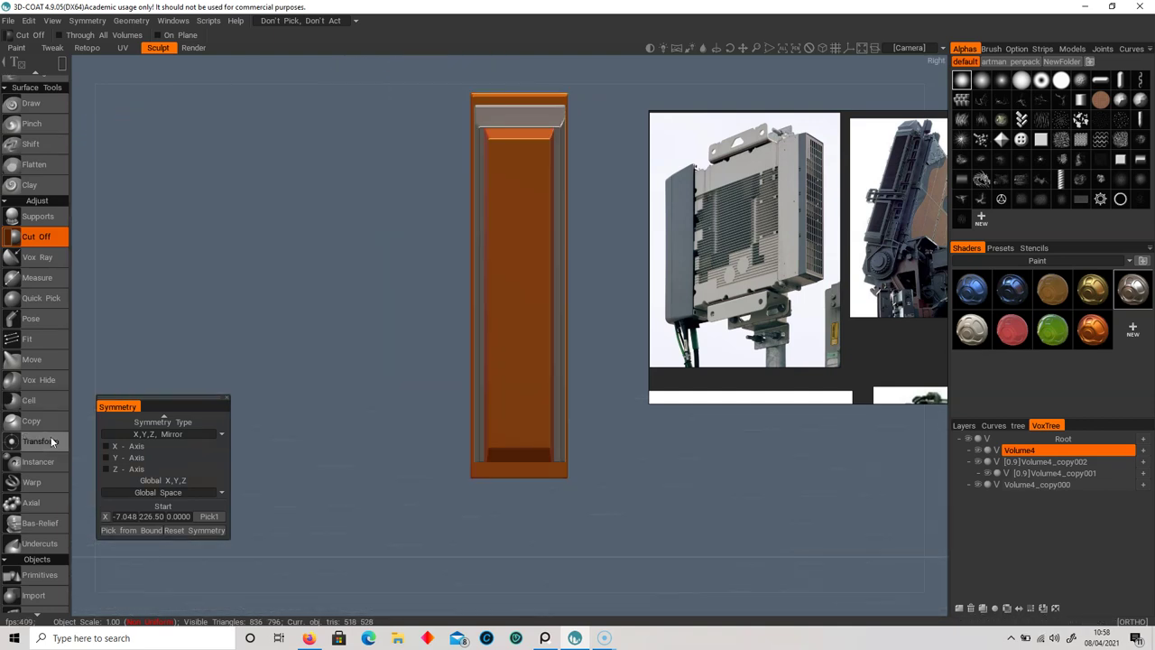
- Thicken the slab further and cut its front and back faces flat to remove the grid recess and vertical grooves
left_click(50, 438)
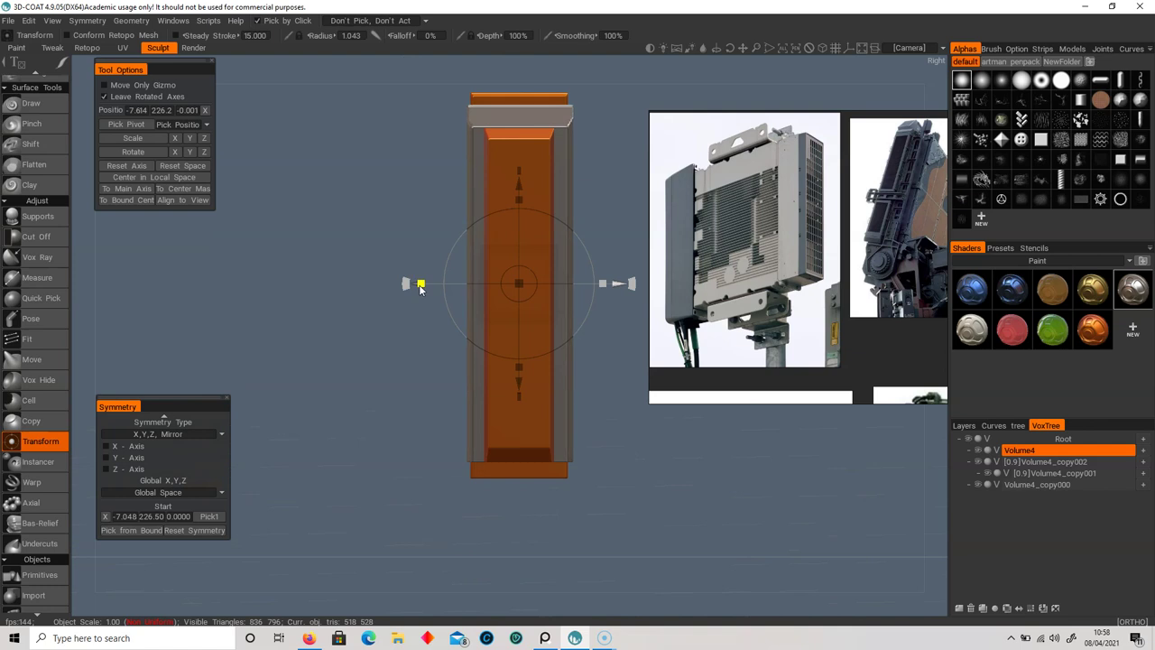
left_click(36, 237)
left_click_drag(405, 95, 475, 493)
left_click_drag(590, 399, 565, 502)
left_click_drag(363, 363, 564, 359, "alt")
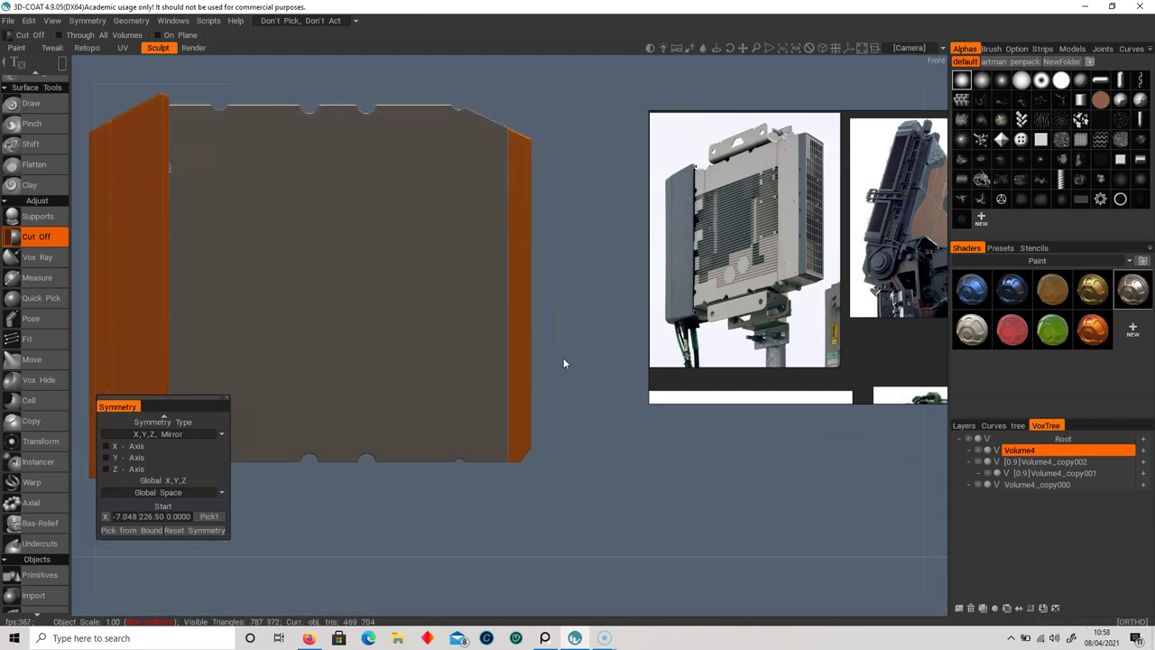
- Select a polygonal area of the slab's front with Pose, its upper corner slanted and its lower edge extending past the slab
scroll(32, 378, "up", 3)
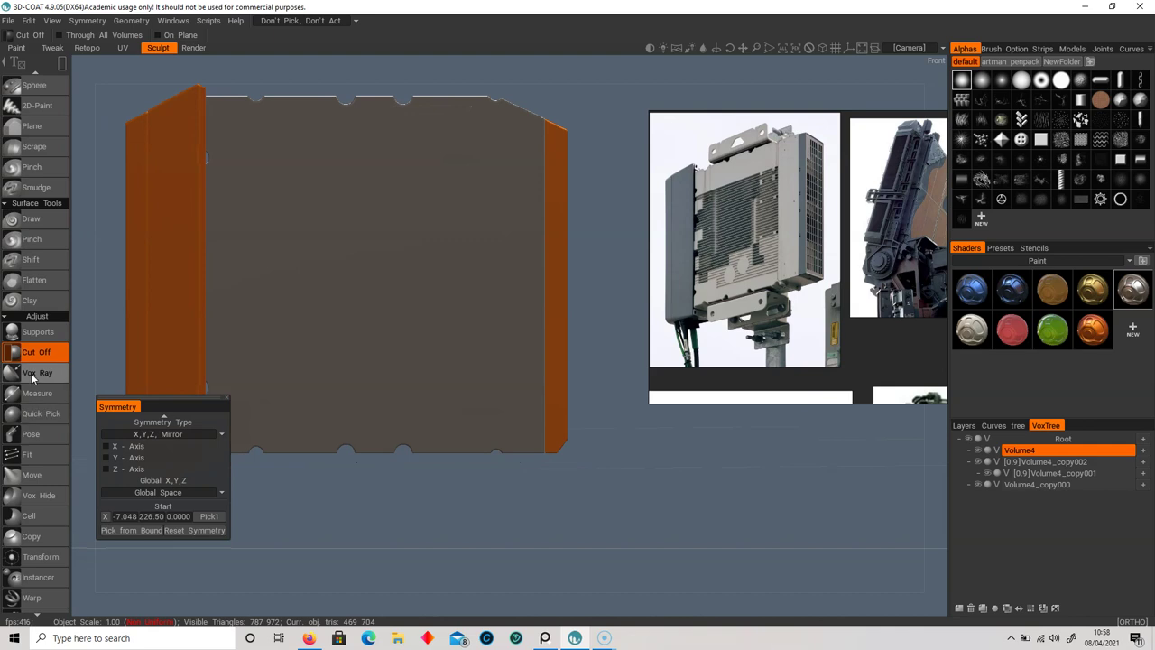
scroll(33, 377, "up", 3)
scroll(36, 381, "up", 3)
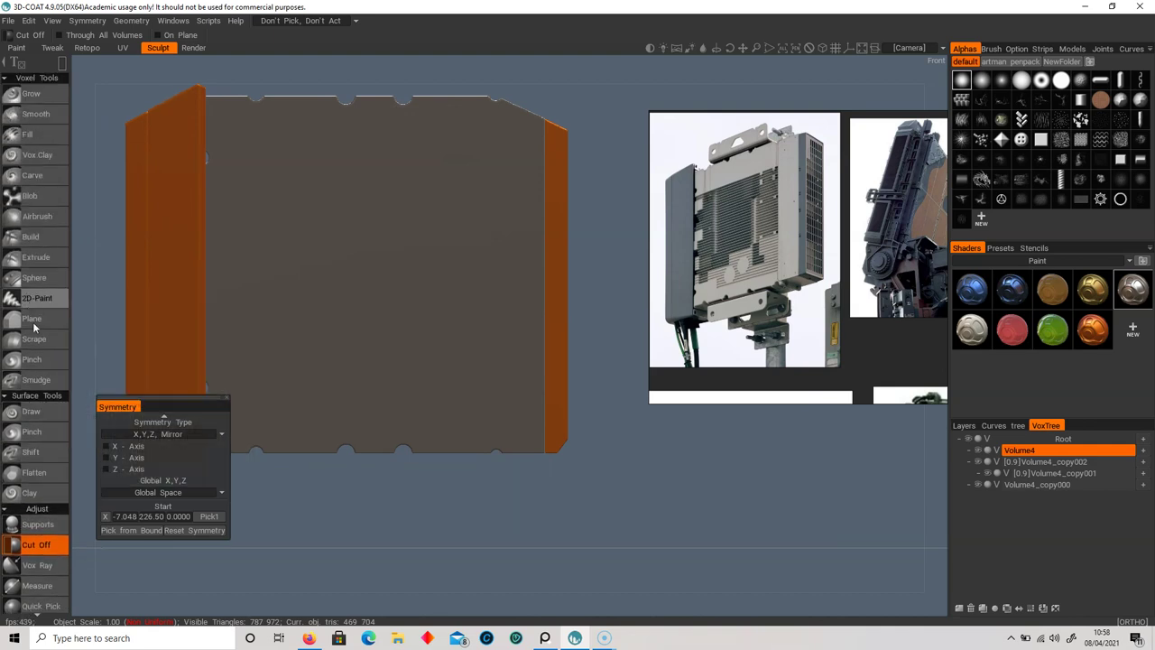
scroll(34, 327, "down", 5)
scroll(18, 420, "down", 3)
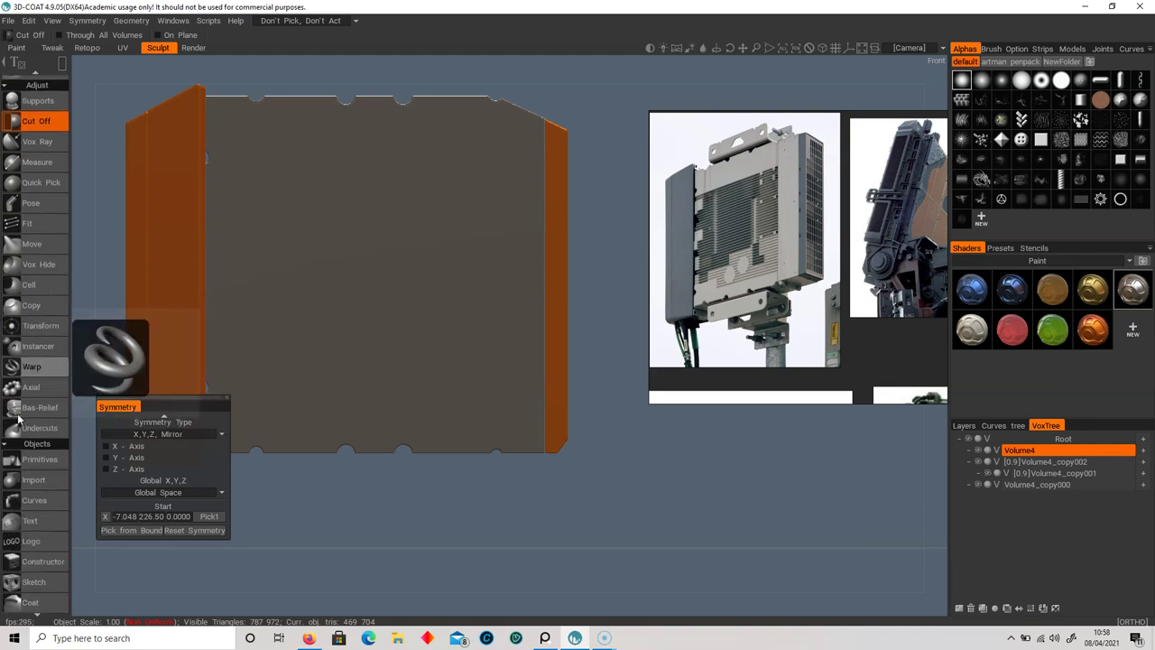
scroll(34, 425, "down", 3)
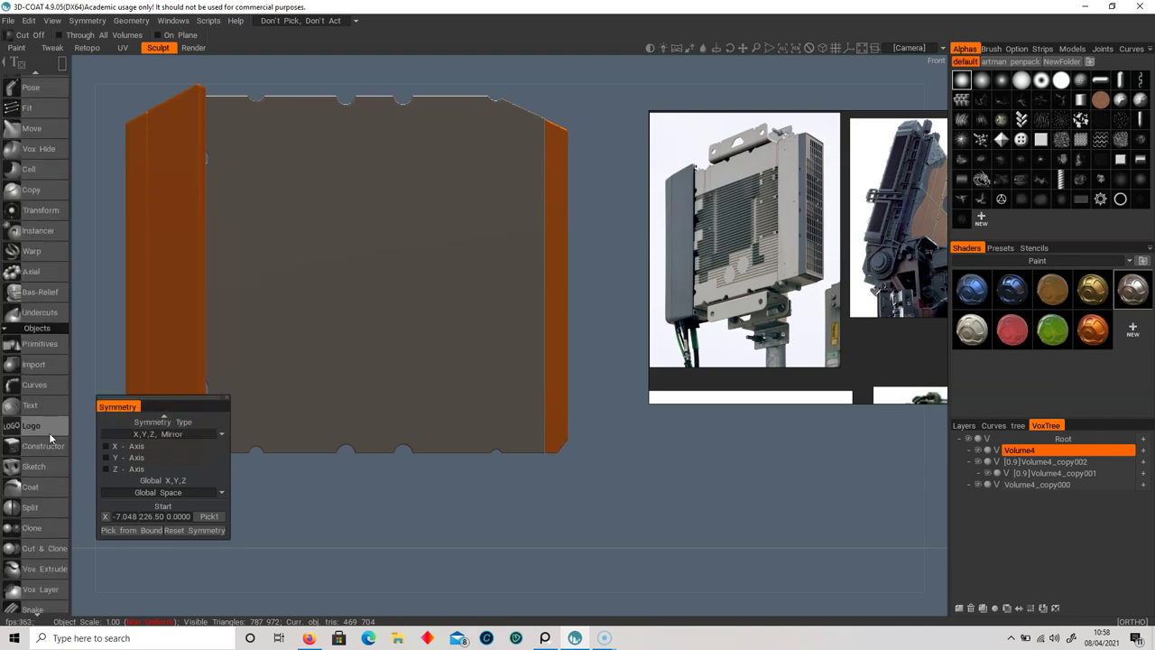
scroll(43, 430, "up", 1)
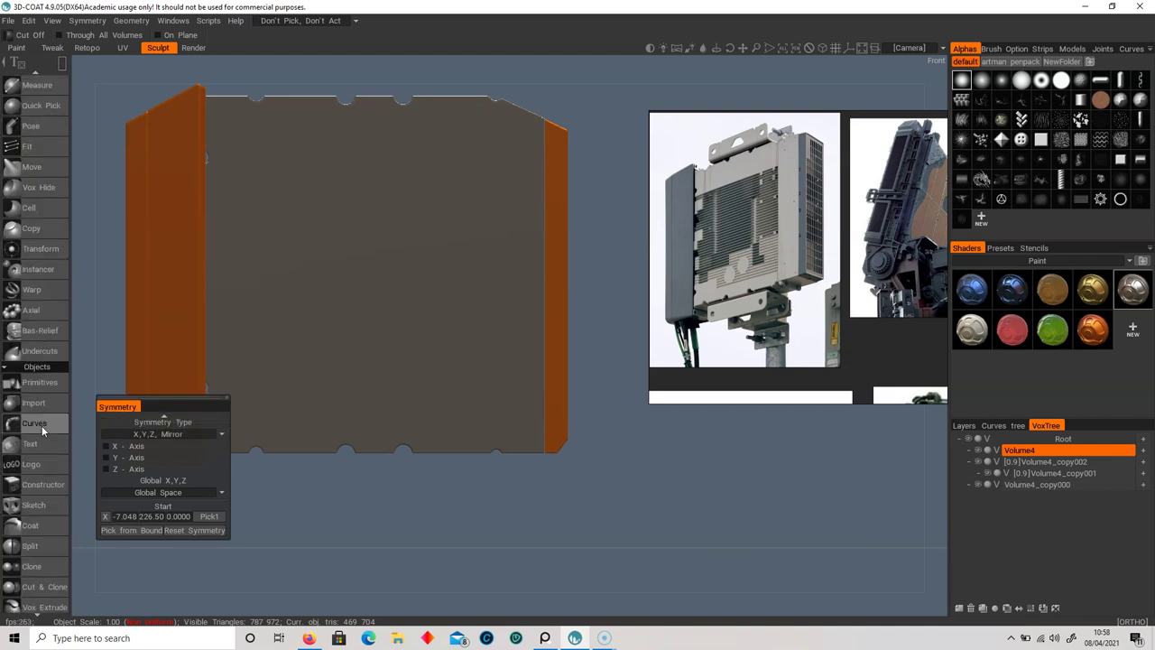
left_click(31, 127)
key("e")
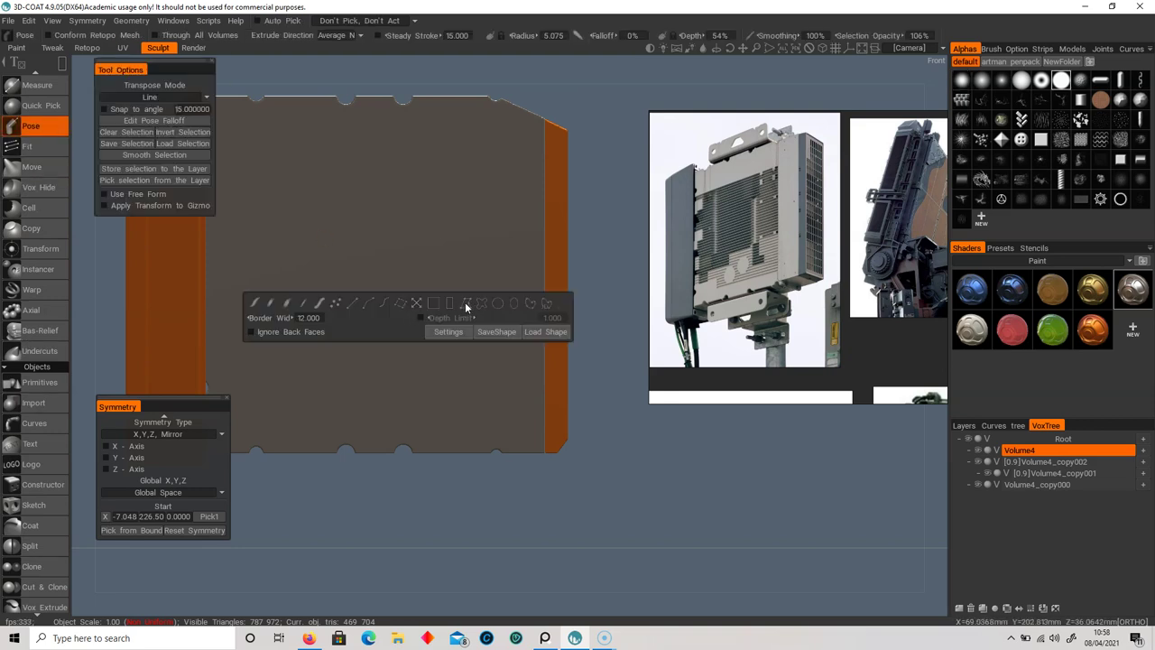
left_click(464, 303)
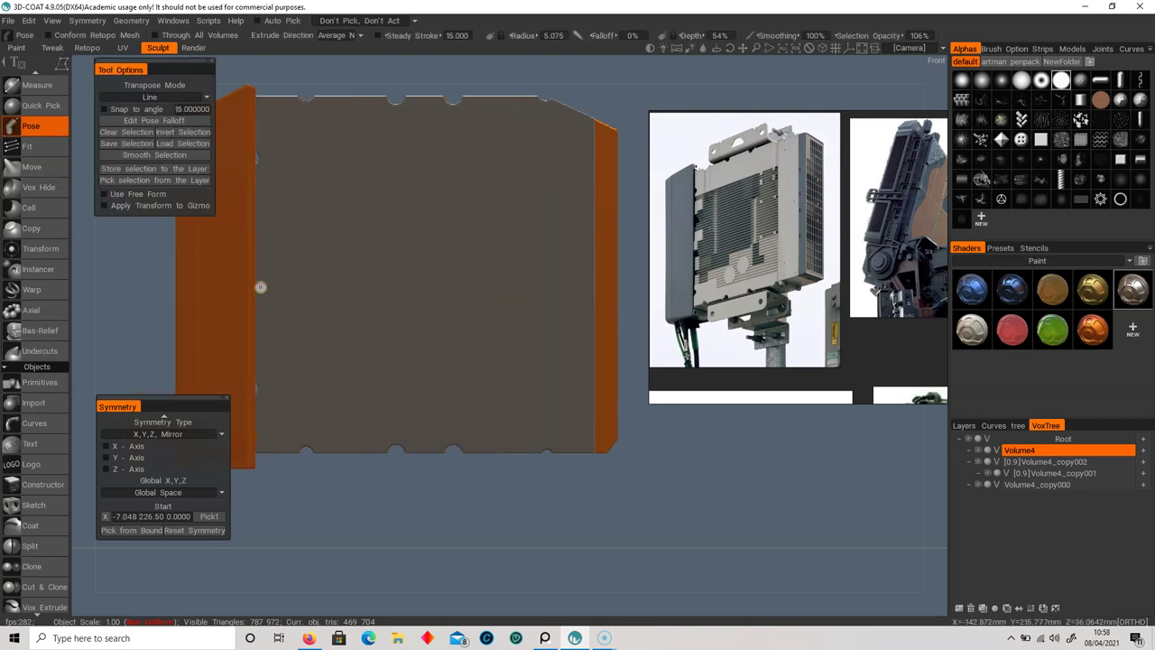
left_click_drag(258, 162, 500, 163)
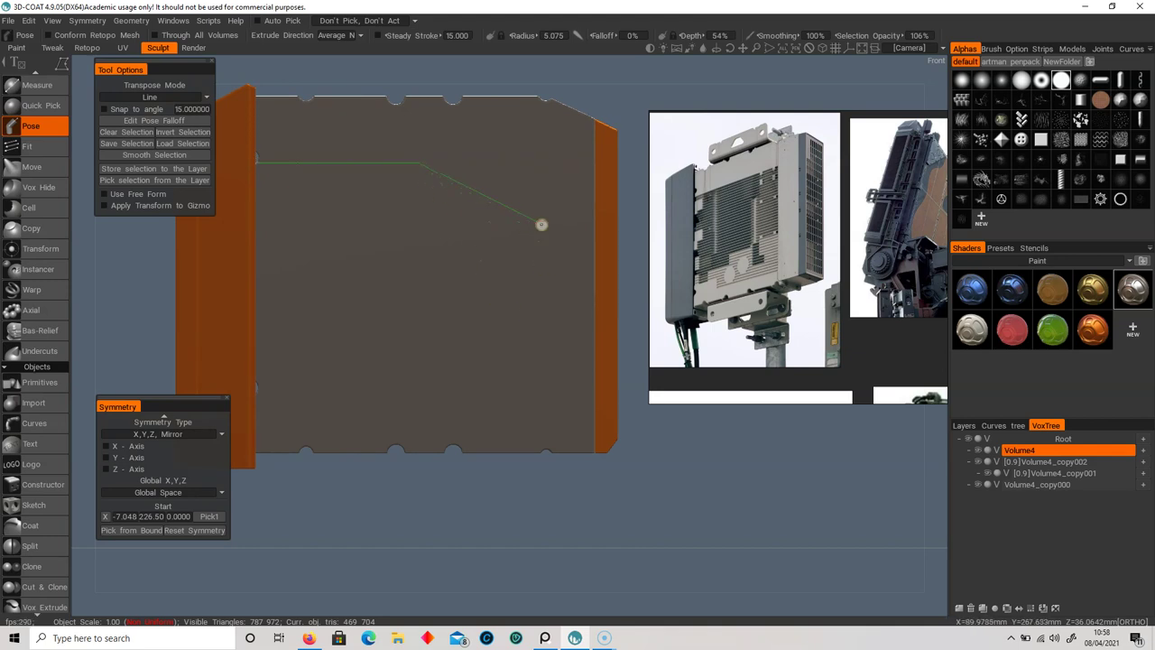
left_click(541, 225)
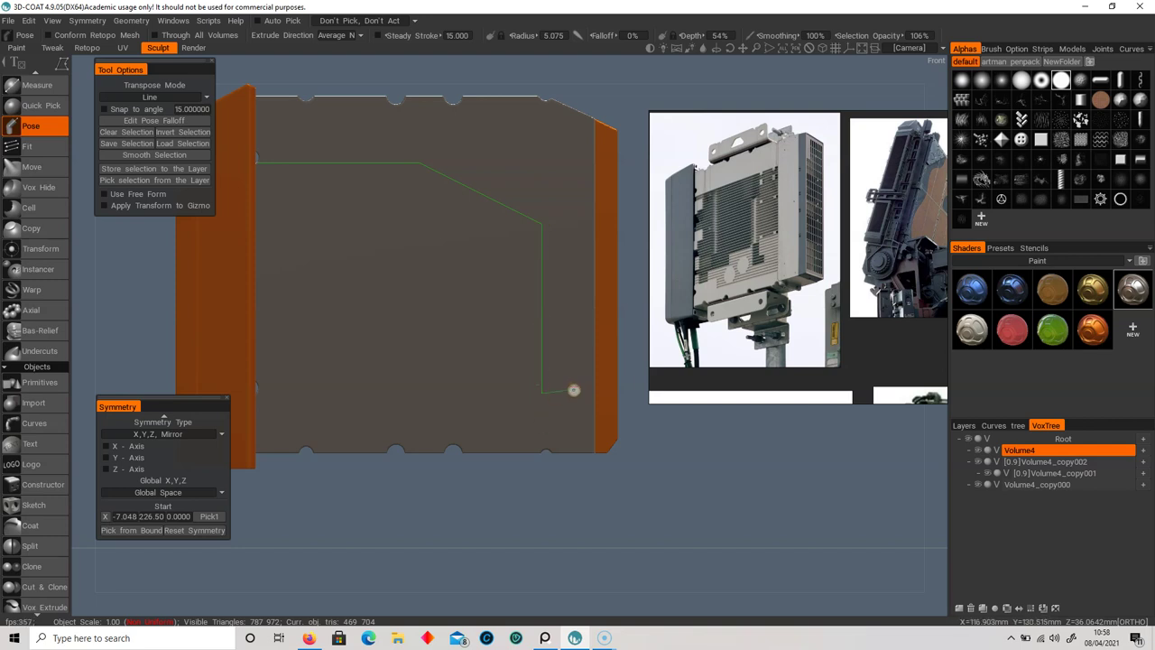
left_click(632, 395)
left_click(650, 476)
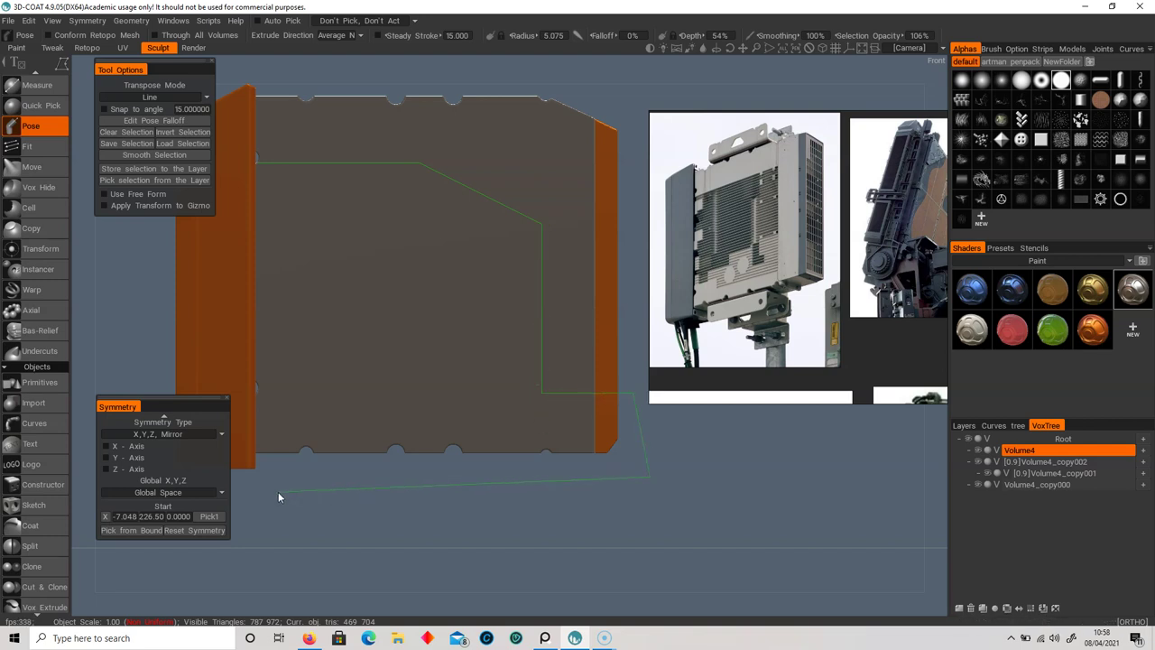
left_click(257, 474)
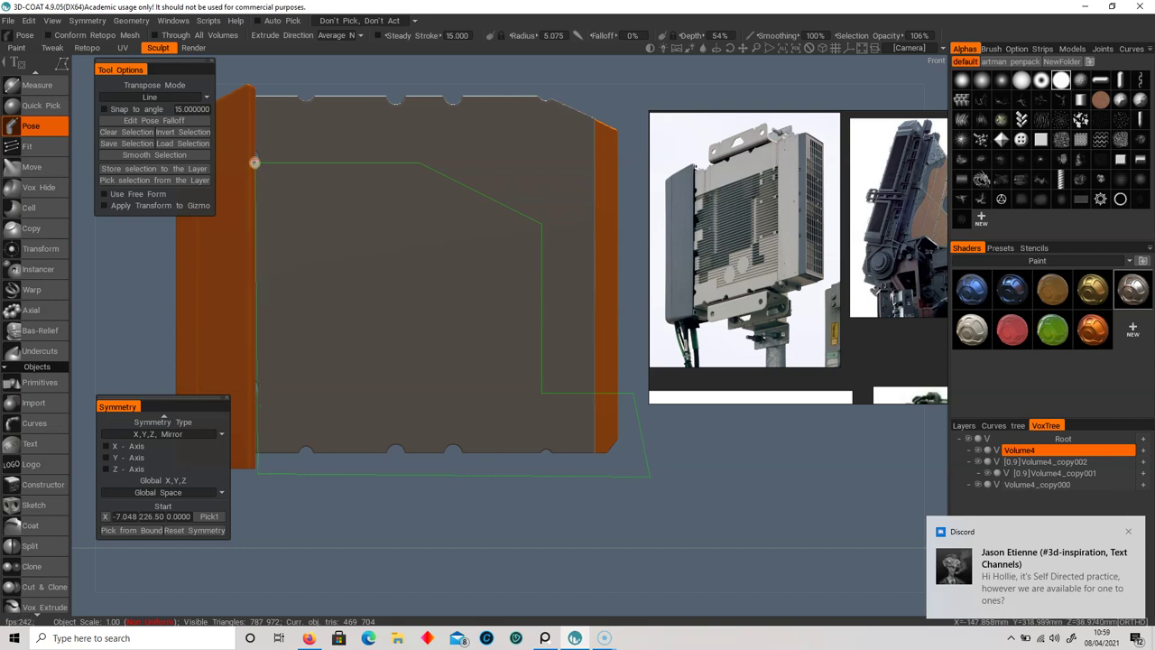
left_click(255, 163)
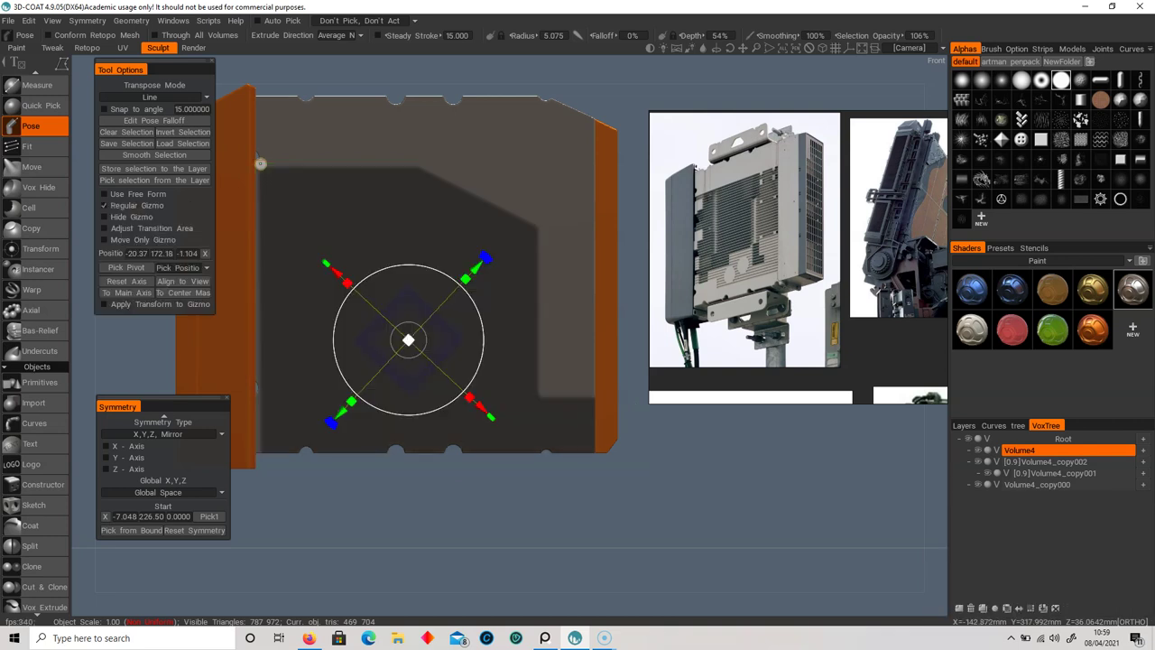
- Scale the selected area thinner along its depth in side view to form an angular recess in the slab
left_click_drag(529, 513, 494, 514)
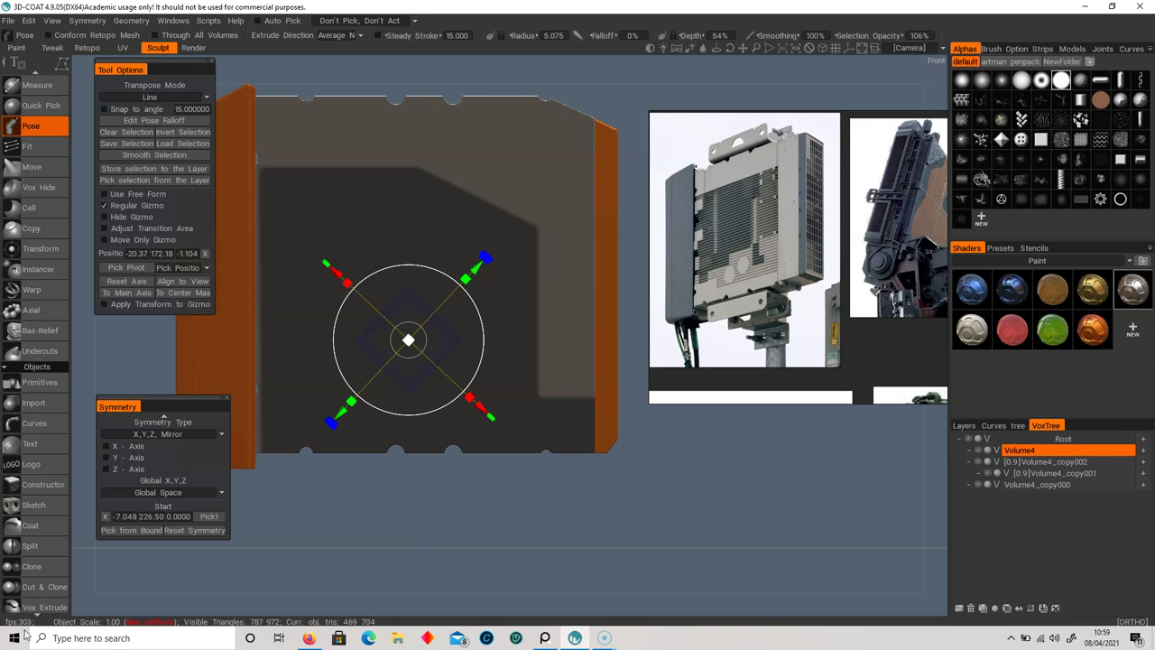
left_click(420, 507)
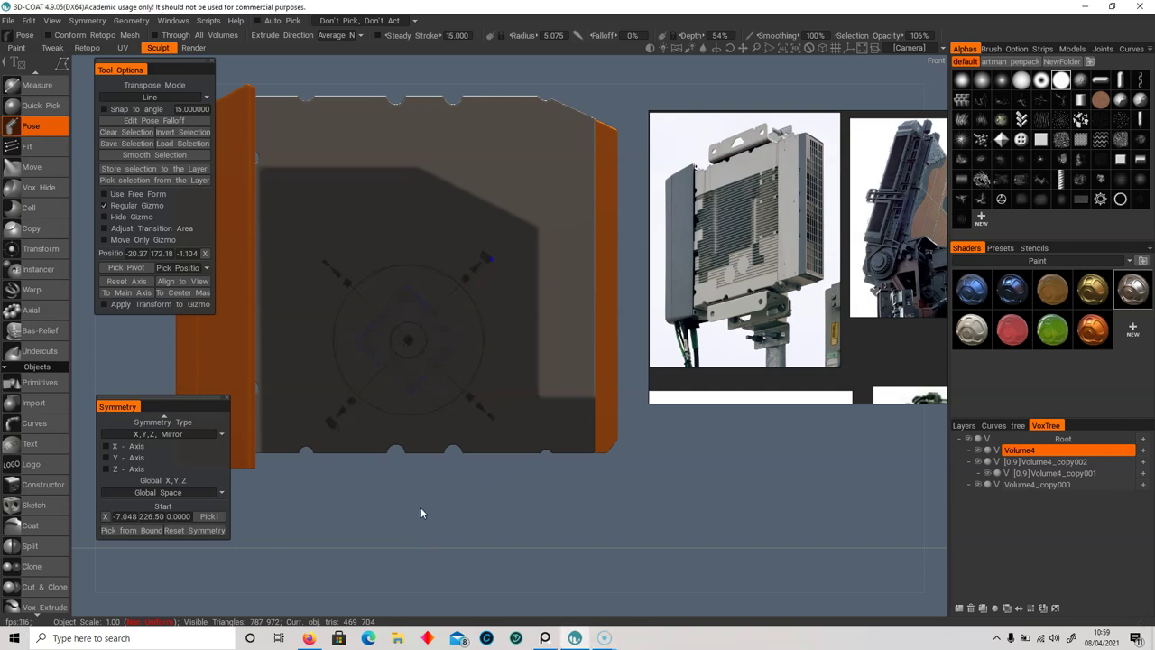
left_click_drag(434, 505, 305, 467)
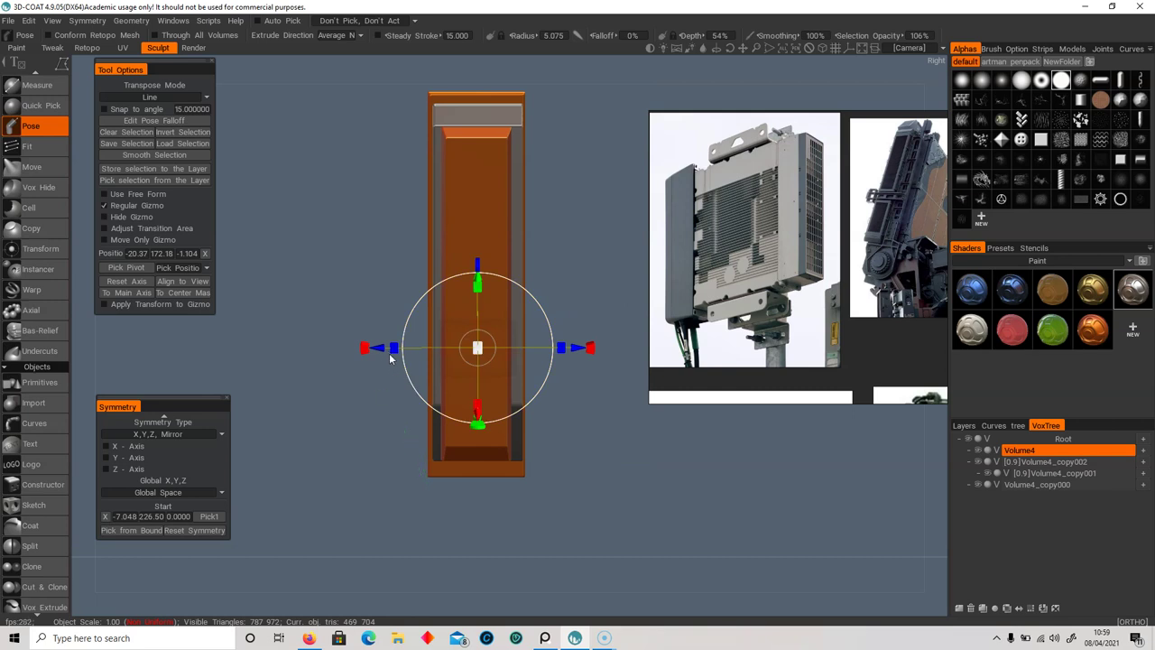
left_click_drag(394, 348, 397, 347)
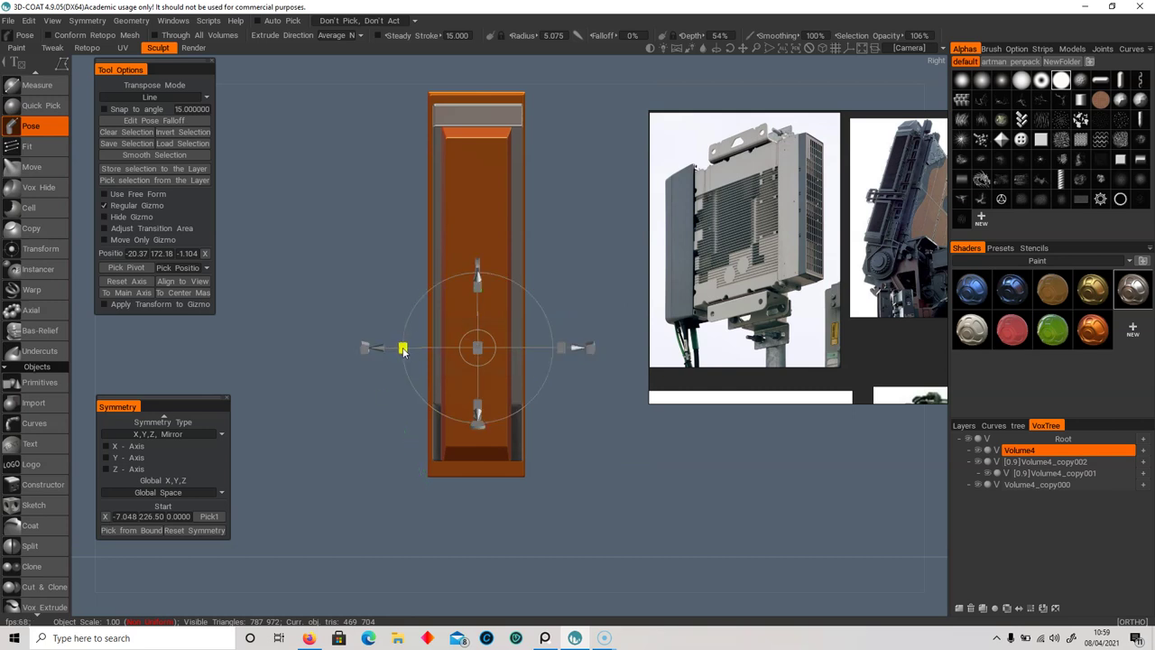
left_click_drag(372, 463, 563, 446)
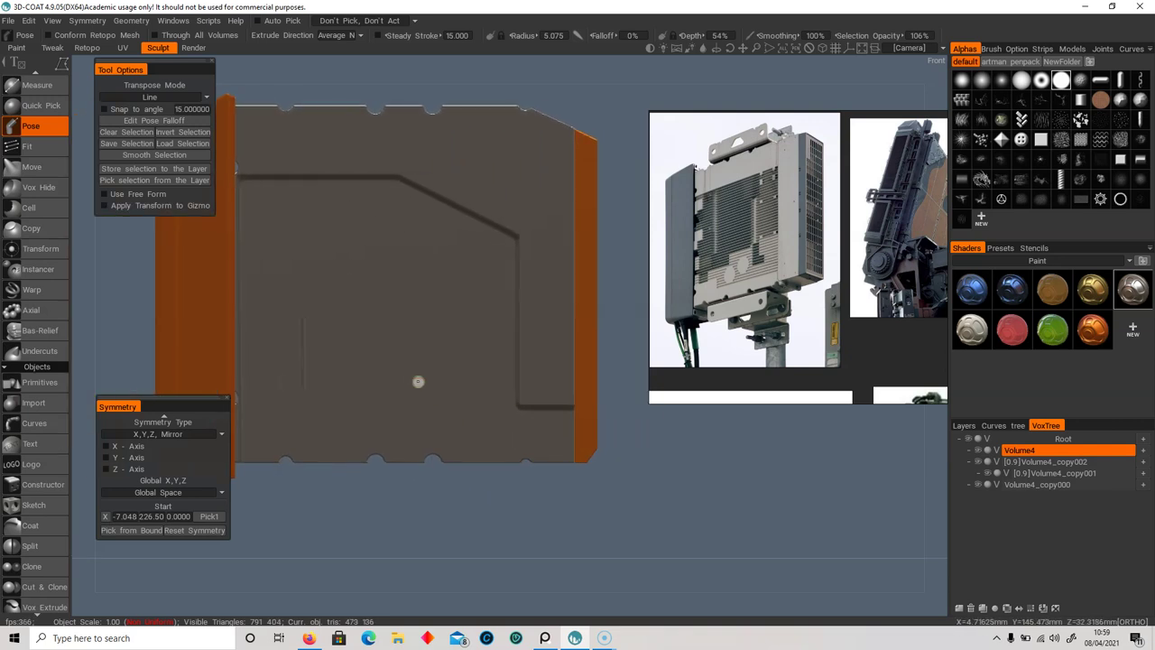
- Select a slightly smaller polygon inside the recess and scale it thicker along its depth to form a raised panel
left_click_drag(239, 186, 412, 187)
left_click_drag(484, 239, 648, 418)
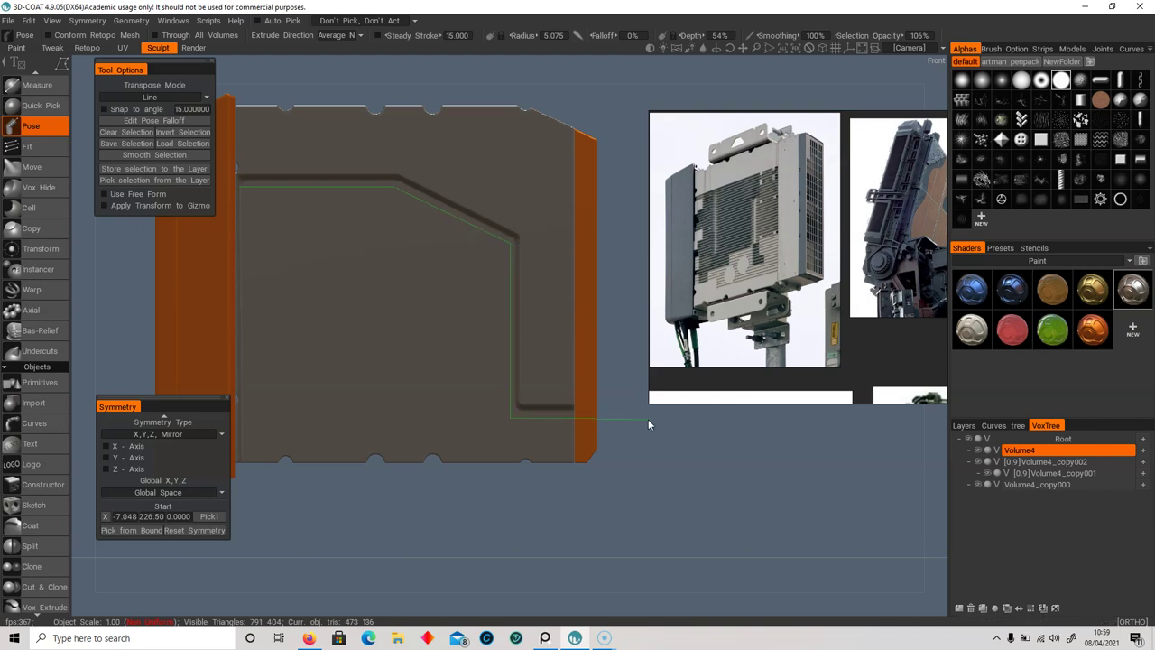
left_click_drag(241, 470, 236, 196)
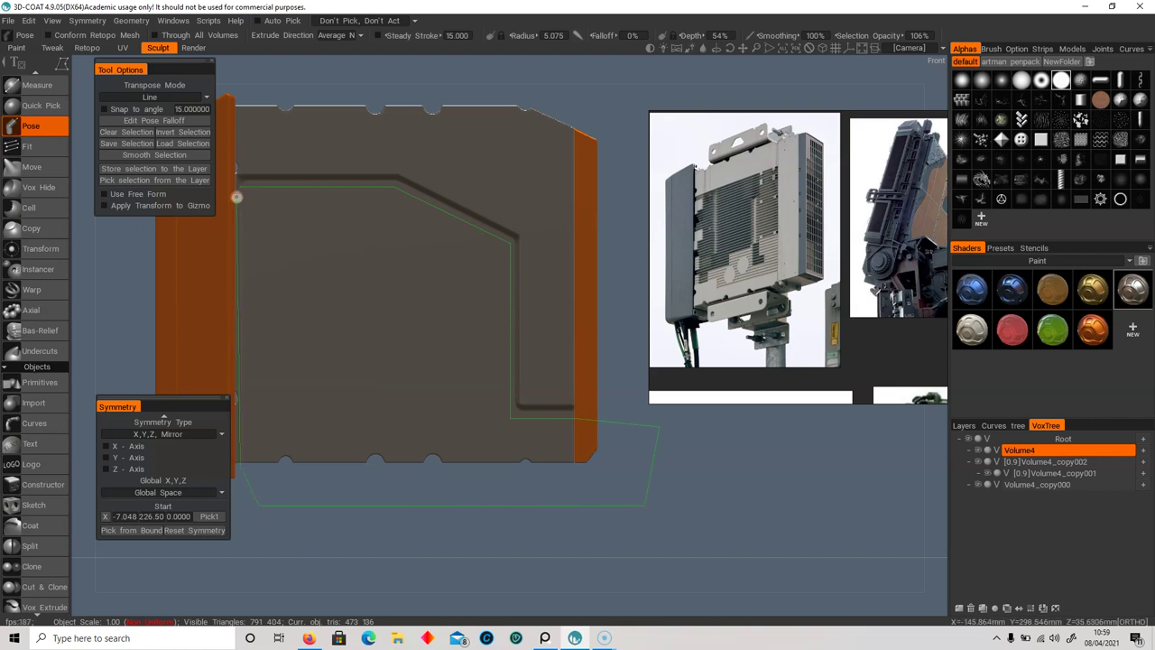
left_click(238, 188)
left_click_drag(434, 429, 302, 442, "alt")
left_click_drag(498, 355, 489, 355)
middle_click_drag(461, 474, 487, 379)
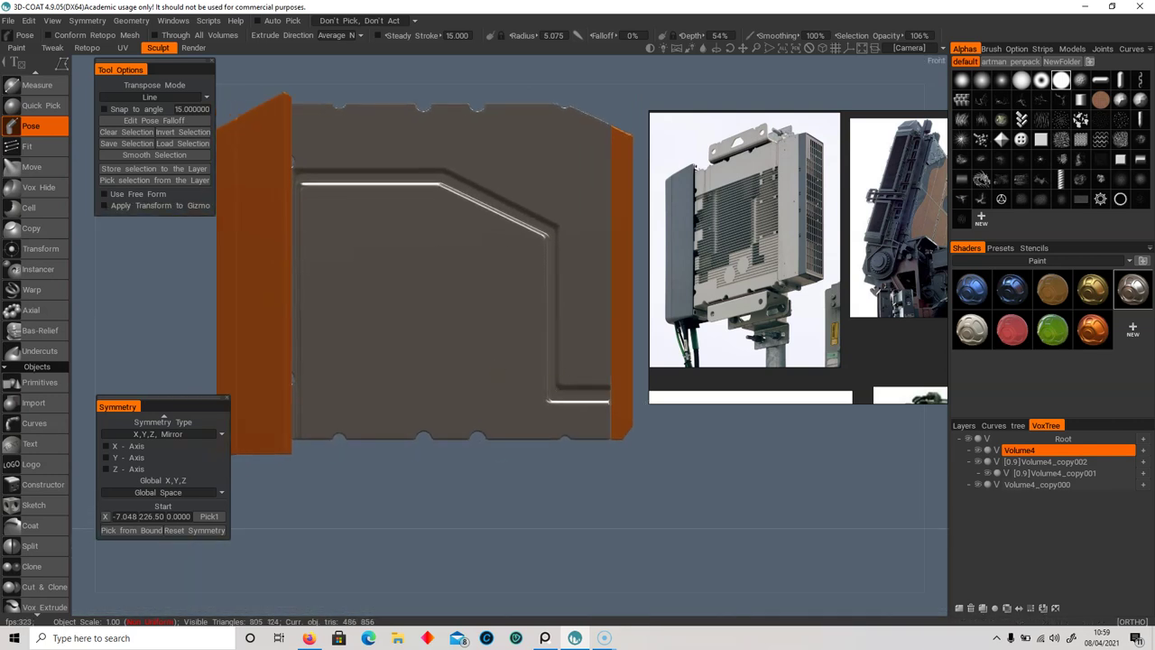
- Try to raise a rectangular area in the panel's lower corner, next to the large orange side part, with Pose
key("space")
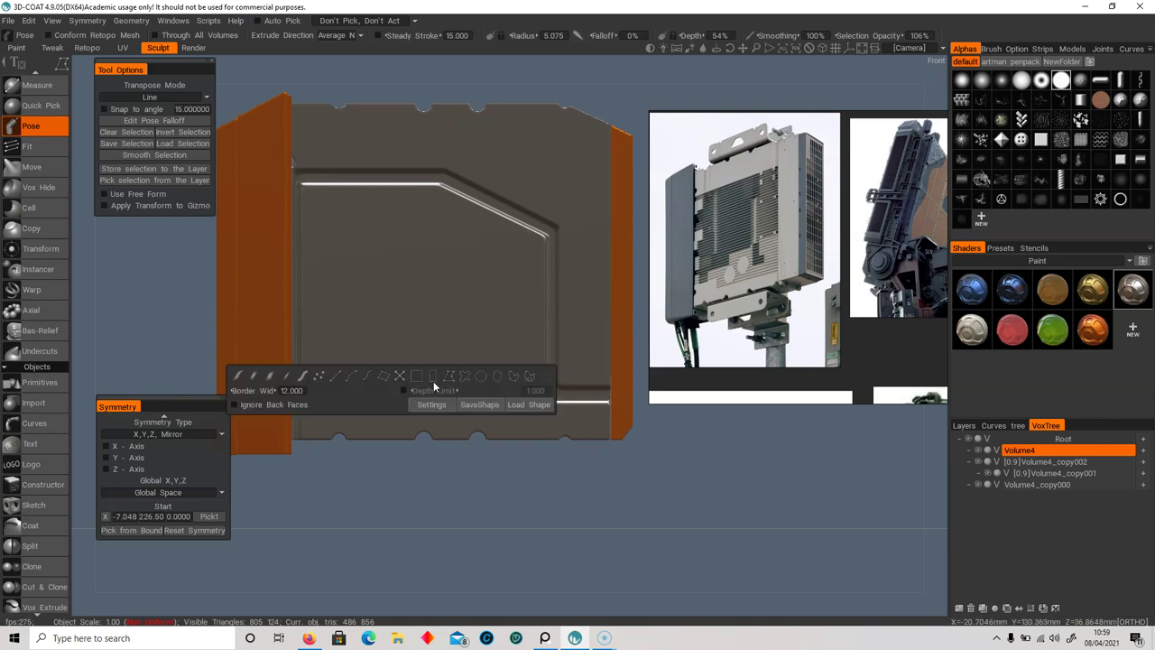
left_click_drag(163, 324, 435, 494)
middle_click_drag(435, 494, 374, 500)
left_click_drag(349, 394, 343, 393)
key("ctrl+d")
middle_click_drag(399, 476, 475, 499)
key("ctrl+z")
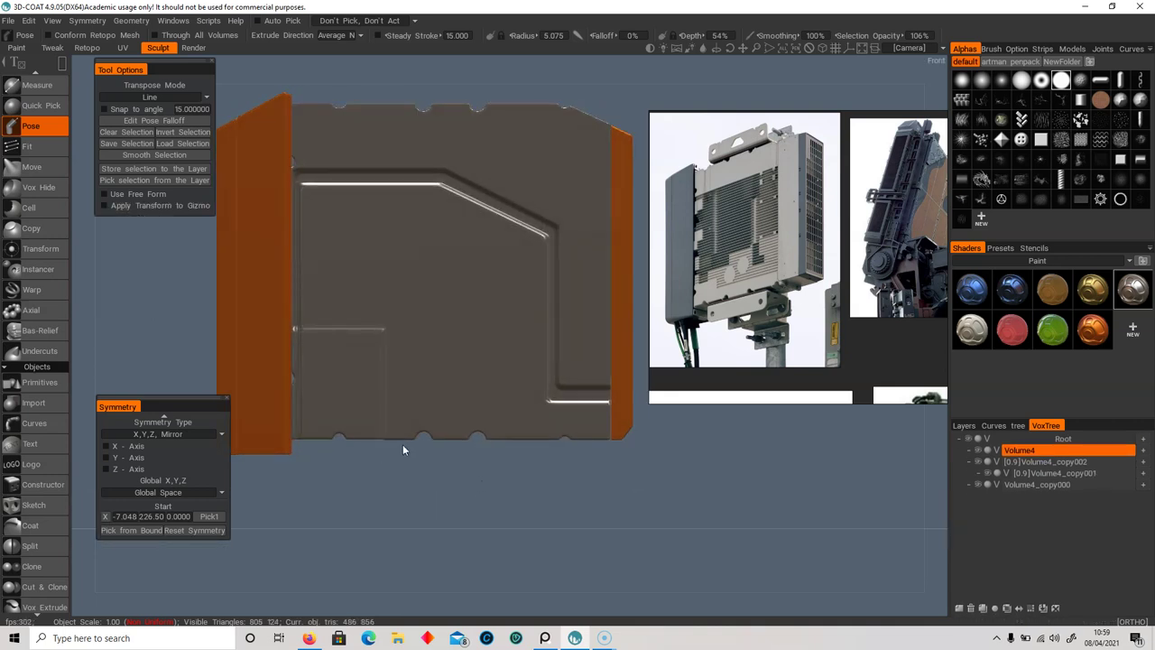
key("ctrl+z")
key("ctrl+z")
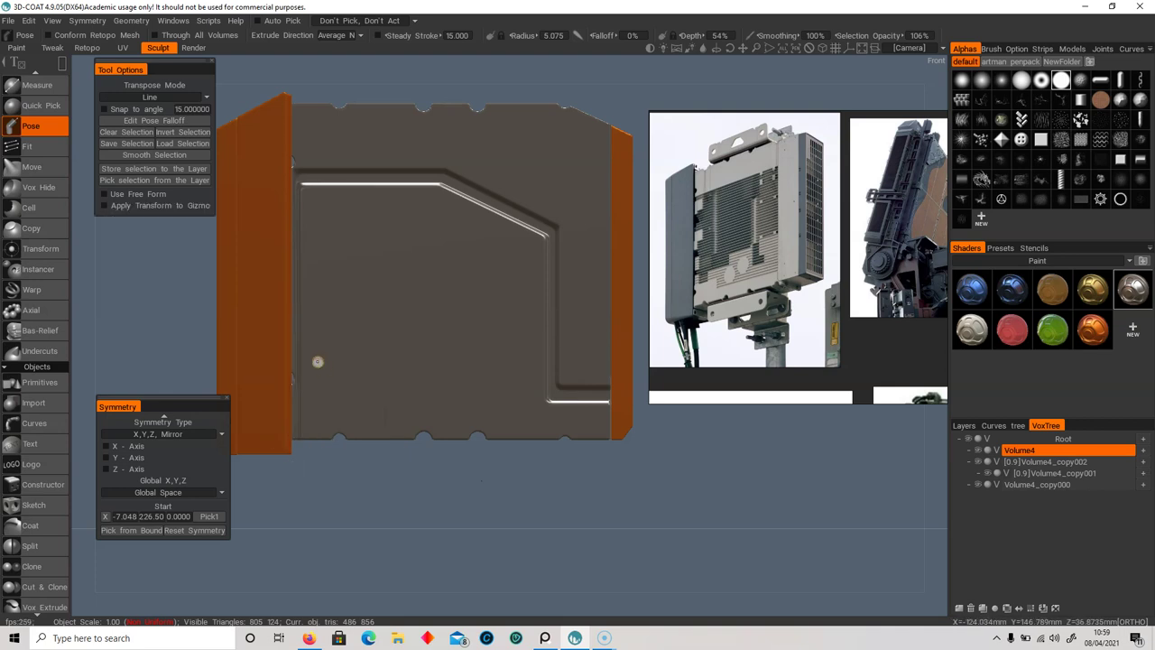
- Reselect a rectangle in the panel's lower corner by the large orange part and thicken it into a raised block
left_click_drag(302, 339, 385, 452)
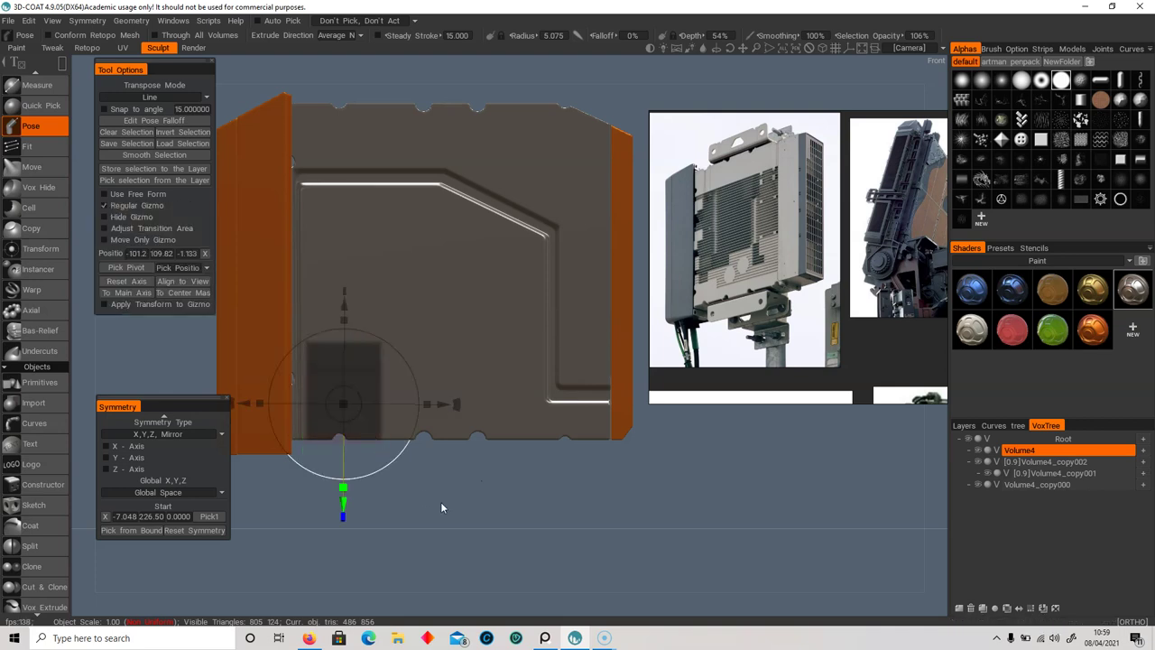
middle_click_drag(441, 502, 340, 405)
left_click_drag(348, 400, 339, 402)
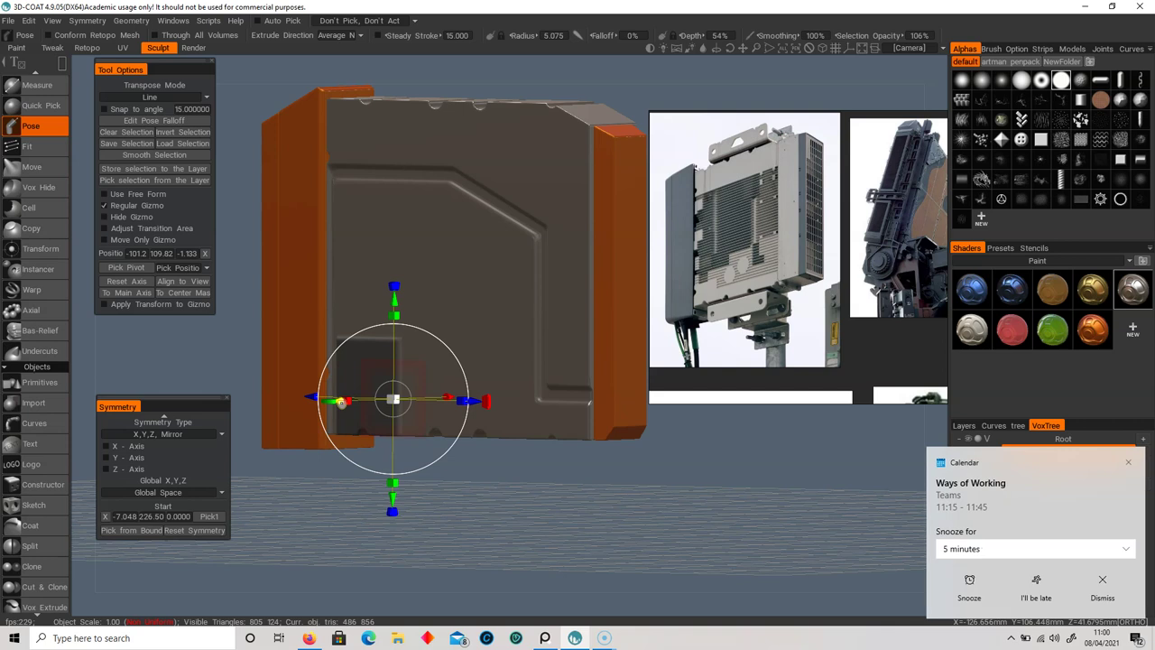
key("ctrl+d")
left_click(1127, 464)
left_click_drag(492, 475, 583, 511, "alt")
right_click_drag(551, 505, 592, 496, "alt")
middle_click_drag(464, 476, 482, 458, "alt")
left_click_drag(440, 449, 453, 479)
right_click_drag(453, 478, 344, 435)
left_click_drag(345, 440, 475, 420)
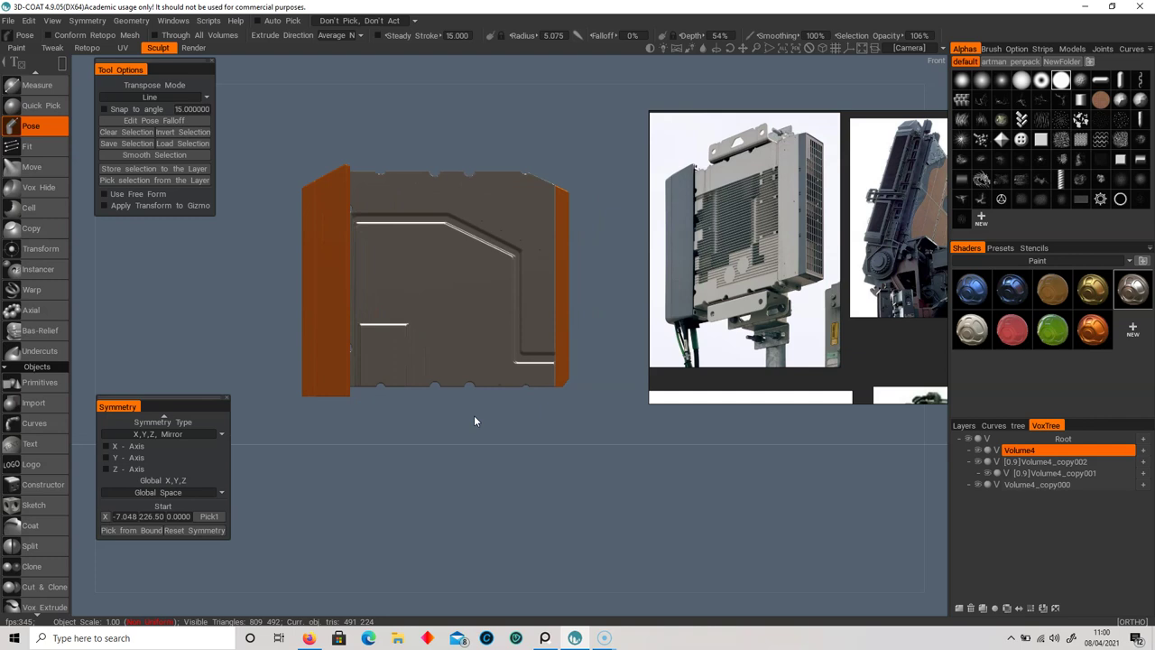
- Create a new volume and add a box primitive sized 296.30 × 70.34 × 70.34 below the slab
left_click(1045, 486)
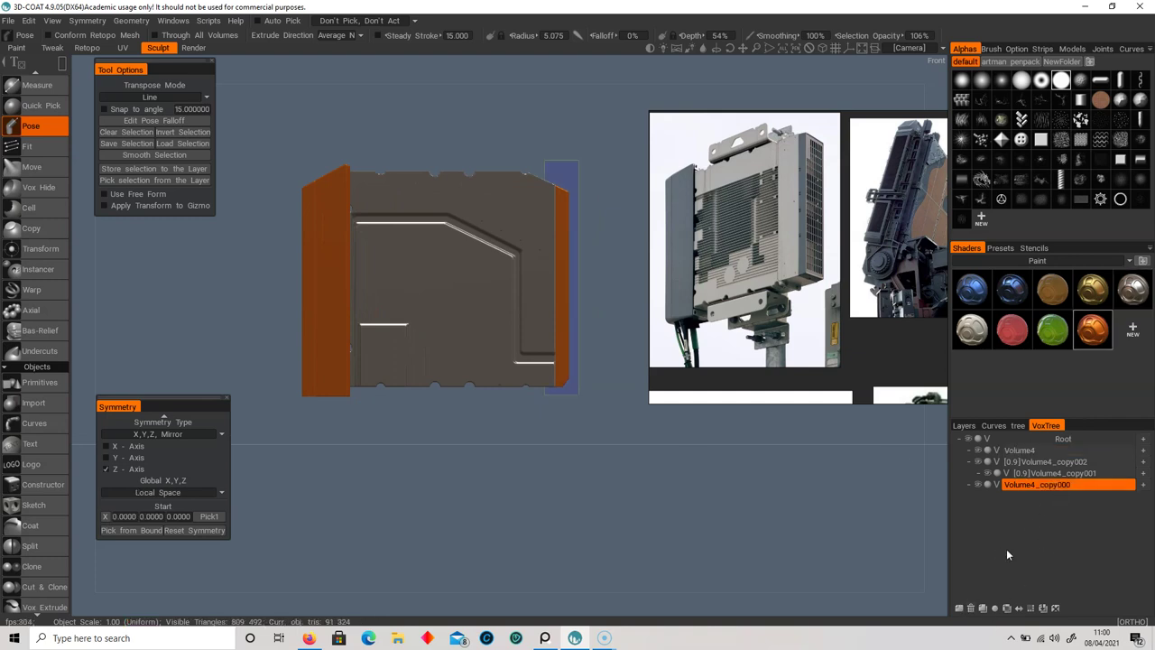
left_click(960, 609)
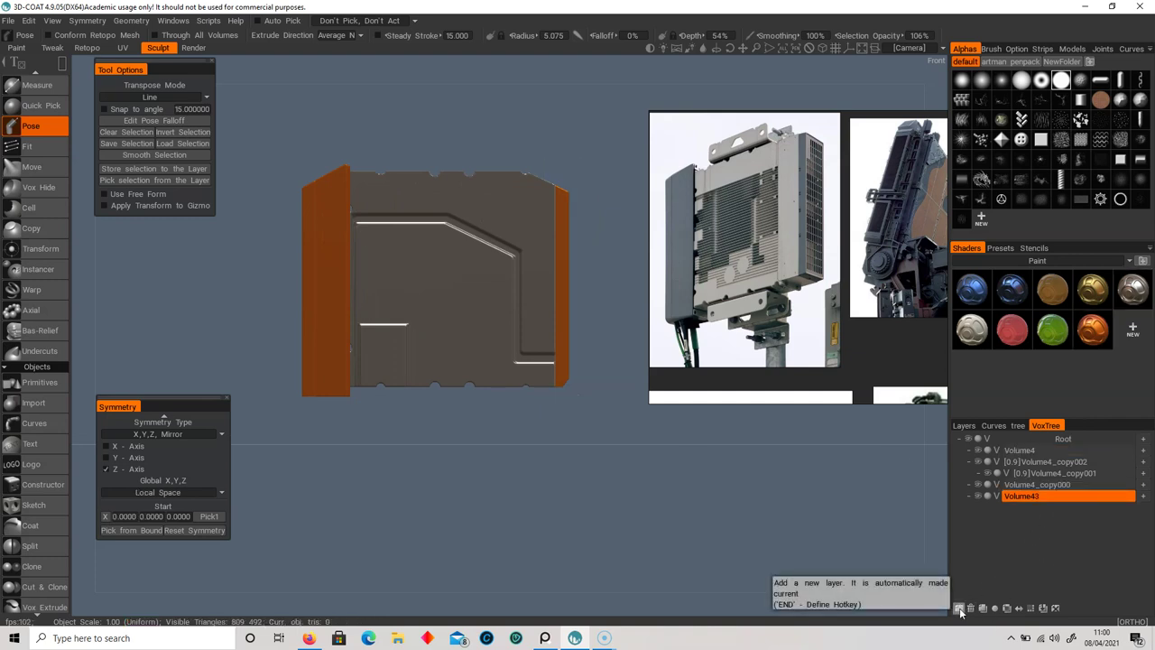
left_click(40, 382)
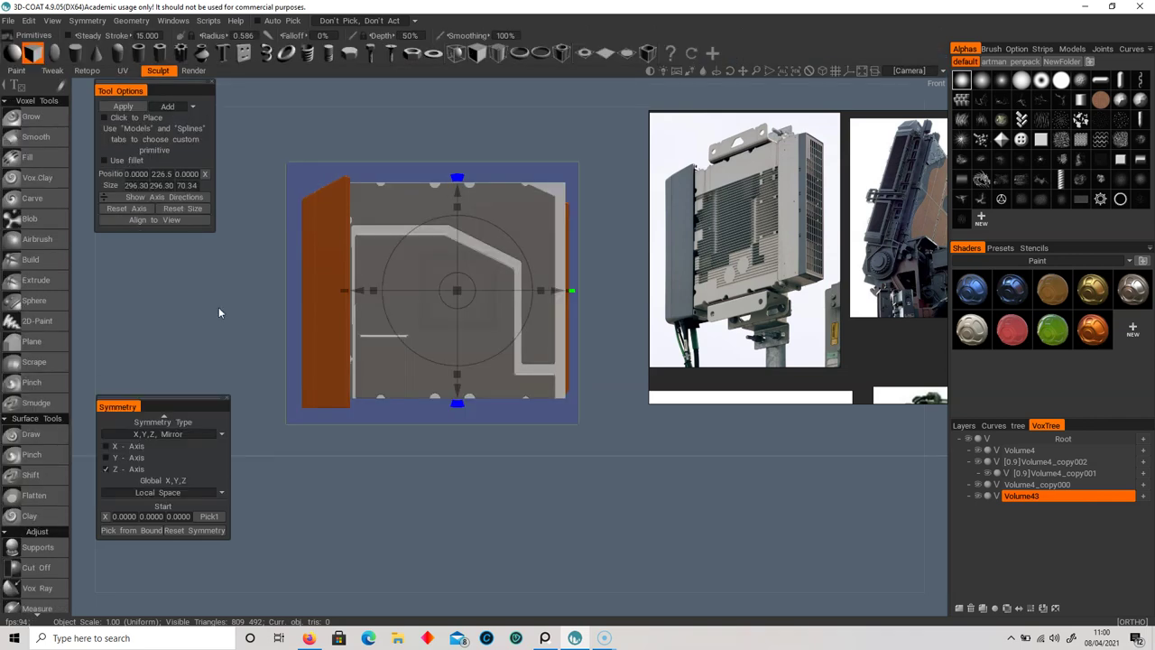
left_click_drag(457, 190, 457, 526)
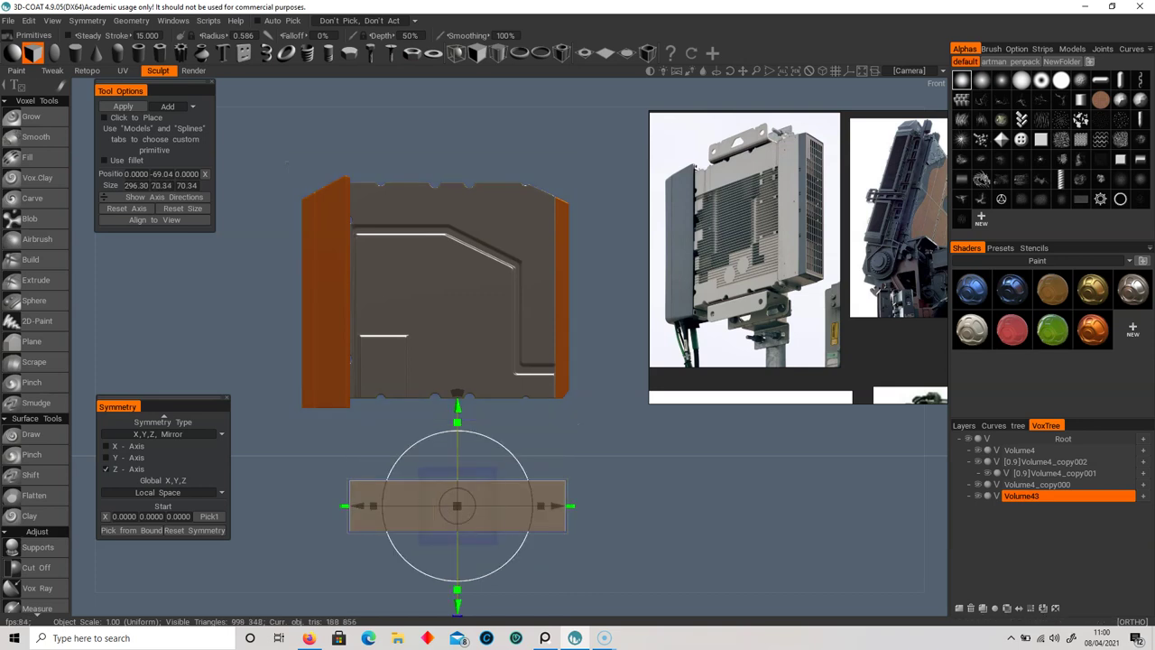
- Move the box up to just beneath the slab with Transform, narrow its width and shift it toward the large orange part
scroll(41, 505, "down", 3)
scroll(44, 542, "down", 3)
left_click(41, 503)
left_click_drag(459, 405, 457, 316)
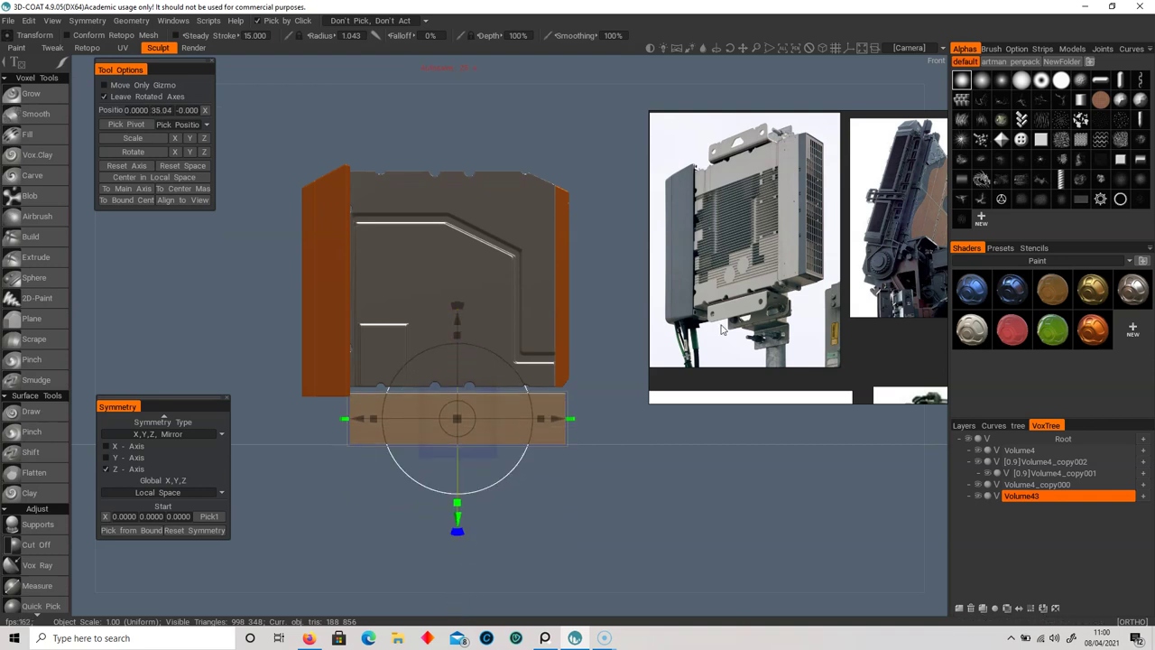
mouse_move(550, 418)
left_mouse_down()
mouse_move(515, 418)
mouse_move(544, 419)
left_mouse_up()
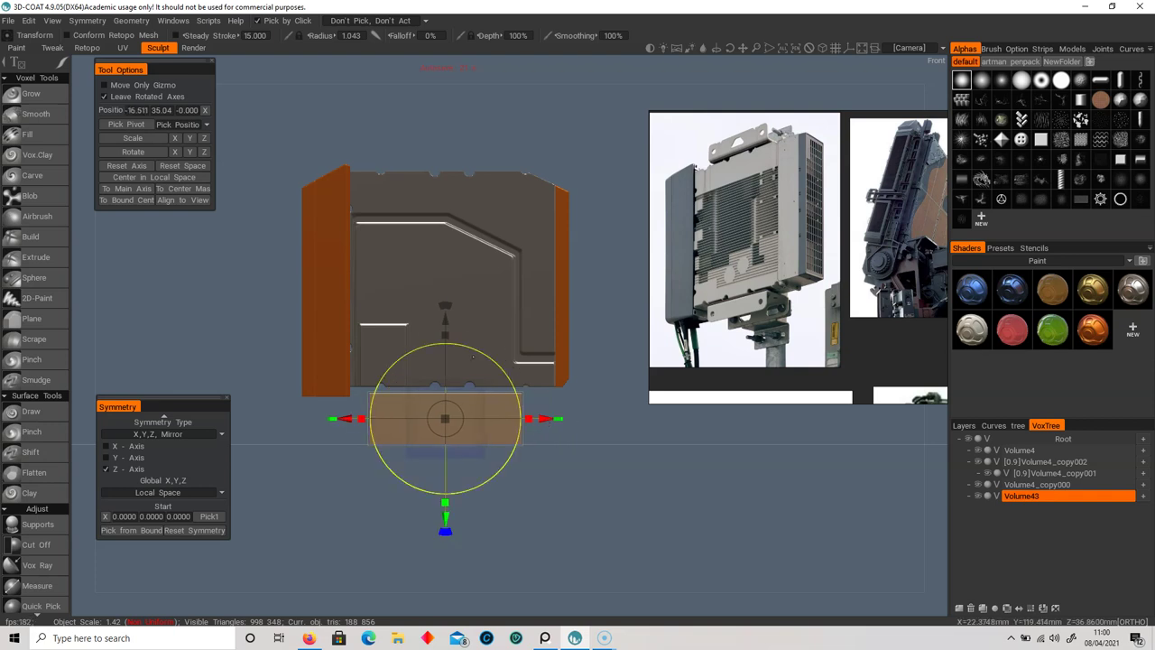
left_click_drag(445, 317, 445, 314)
- Cut a rectangular section through the full height of the box in side view with Cut Off
left_click_drag(491, 433, 115, 358, "alt")
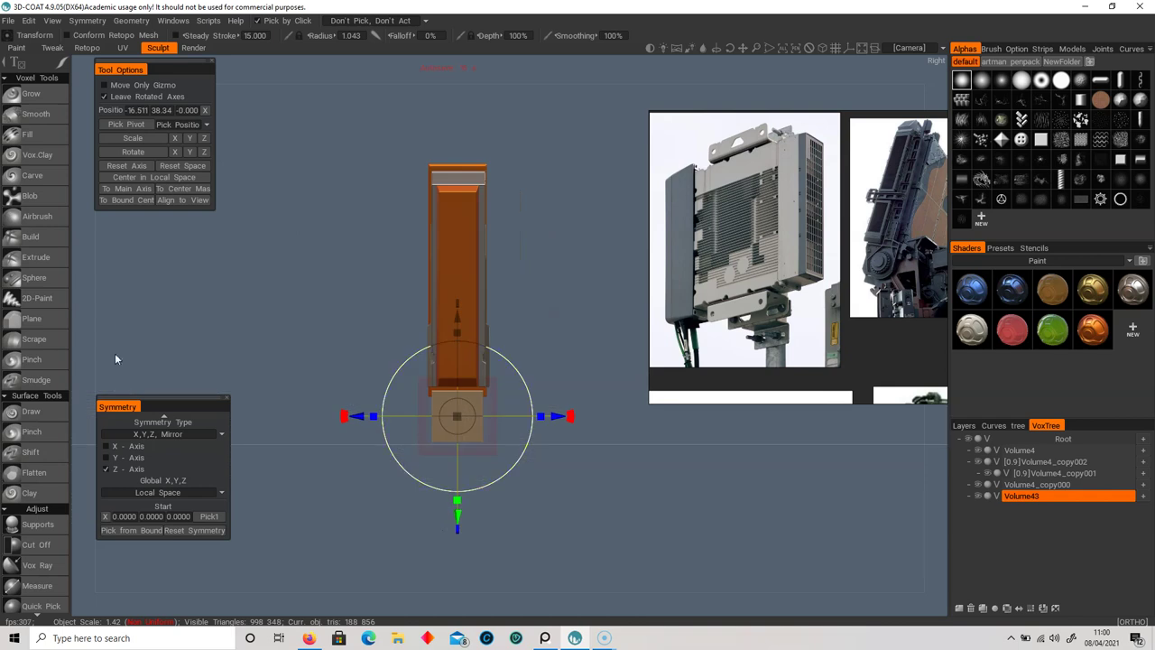
scroll(36, 460, "down", 2)
left_click(36, 467)
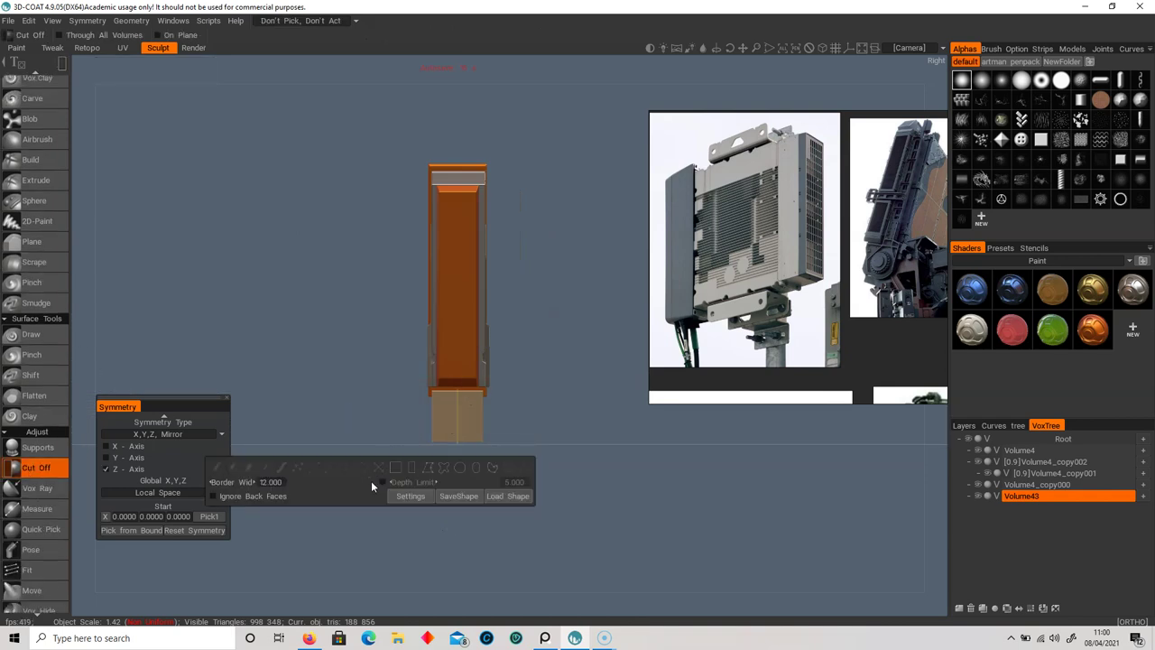
right_click_drag(455, 435, 526, 424, "alt")
middle_click_drag(525, 424, 548, 378, "alt")
left_click_drag(418, 379, 484, 502)
left_click_drag(361, 478, 594, 463, "alt")
right_click_drag(588, 462, 542, 430, "alt")
middle_click_drag(542, 430, 568, 394, "alt")
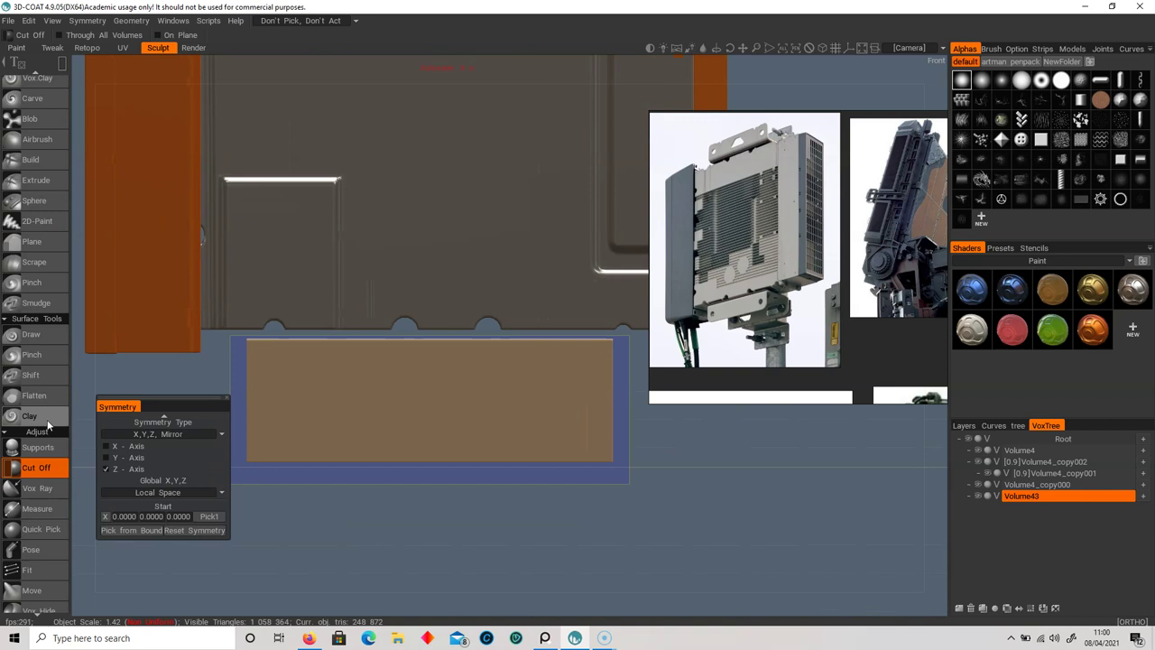
- Try to cut a curved section off the bracket plate's lower corner farther from the large orange part
key("e")
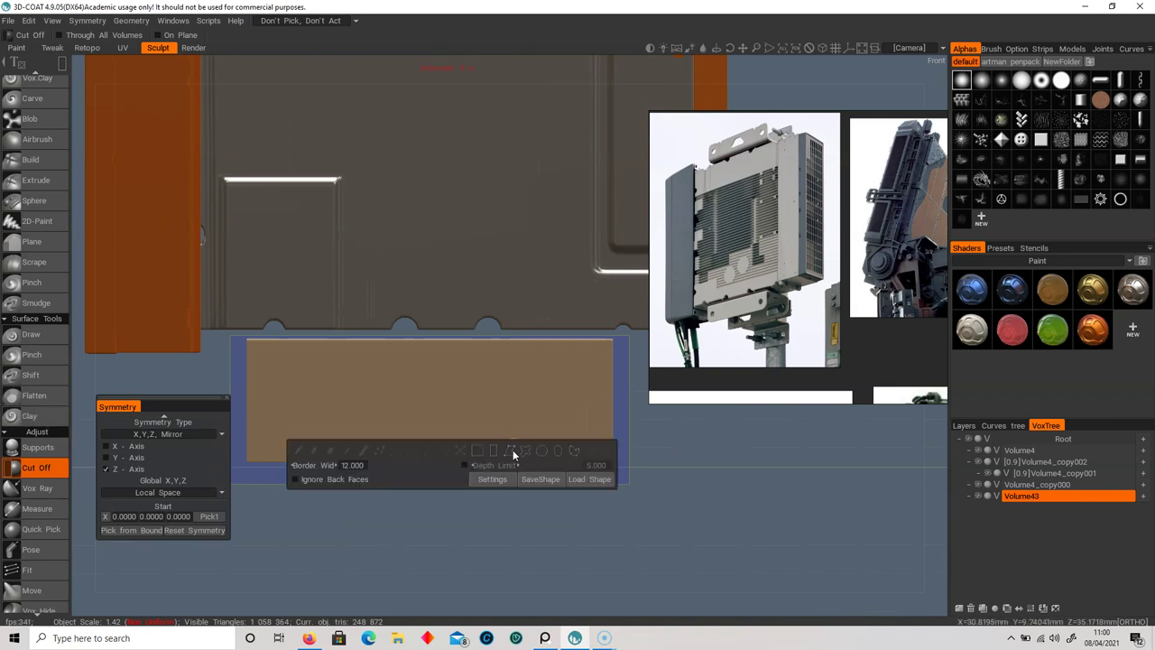
left_click(555, 471)
left_click(585, 454)
left_click(603, 430)
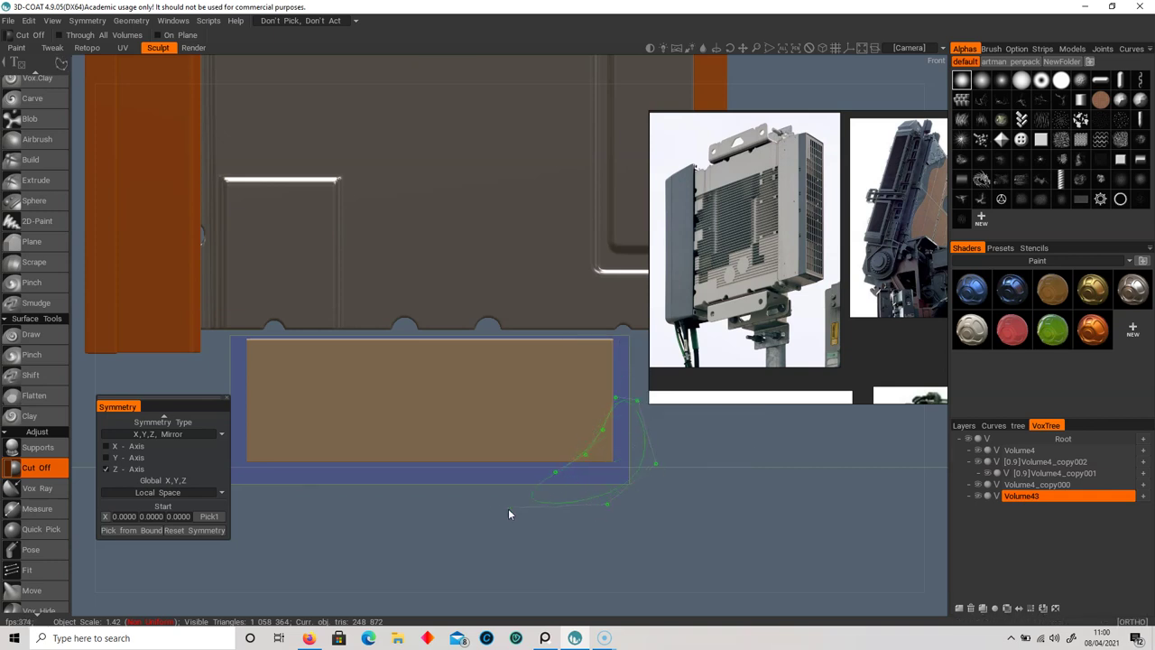
key("Return")
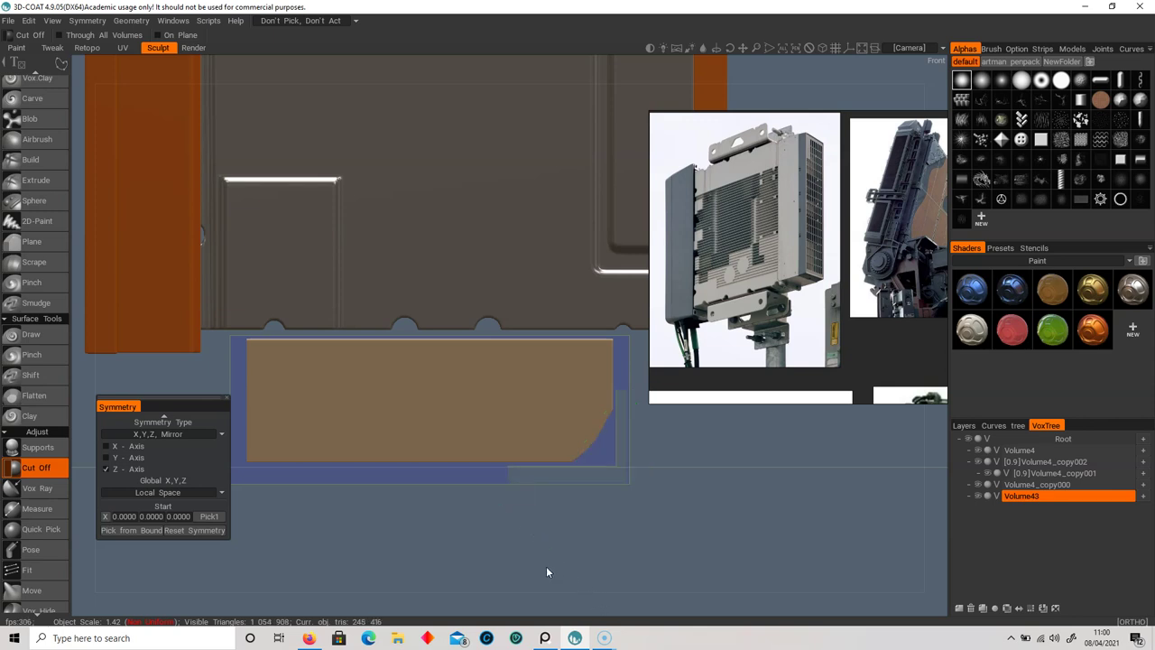
key("ctrl+z")
- Cut the bracket plate's lower corner farther from the large orange part along a rounded closed curve with Cut Off
left_click(622, 401)
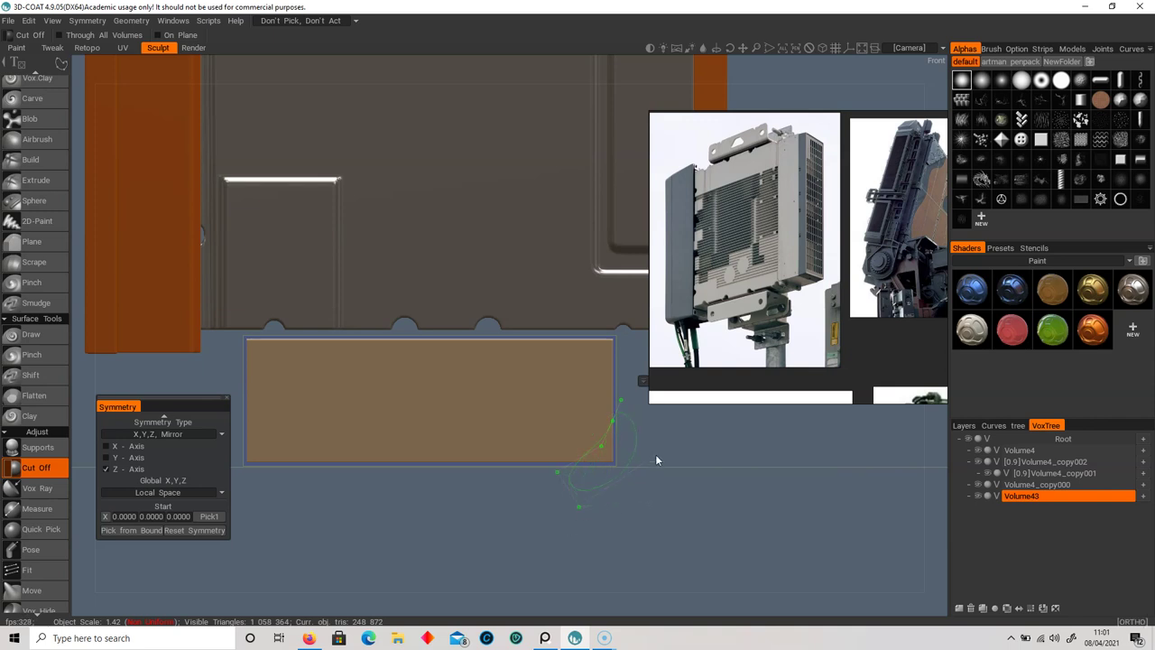
key("Return")
left_click_drag(657, 547, 627, 475, "alt")
scroll(550, 471, "down", 2)
- Round off the bracket plate's other lower corner, nearer the large orange part, with a closed curve cut
middle_click_drag(401, 462, 561, 315, "alt")
scroll(406, 455, "up", 5)
left_click(288, 339)
left_click(315, 383)
left_click(349, 404)
left_click(377, 408)
left_click(237, 374)
double_click(256, 298)
- Cut a small round bolt hole near each end of the bracket plate with a circular Cut Off shape
scroll(487, 494, "down", 3)
left_click_drag(475, 477, 505, 479, "alt")
scroll(568, 479, "down", 2)
key("e")
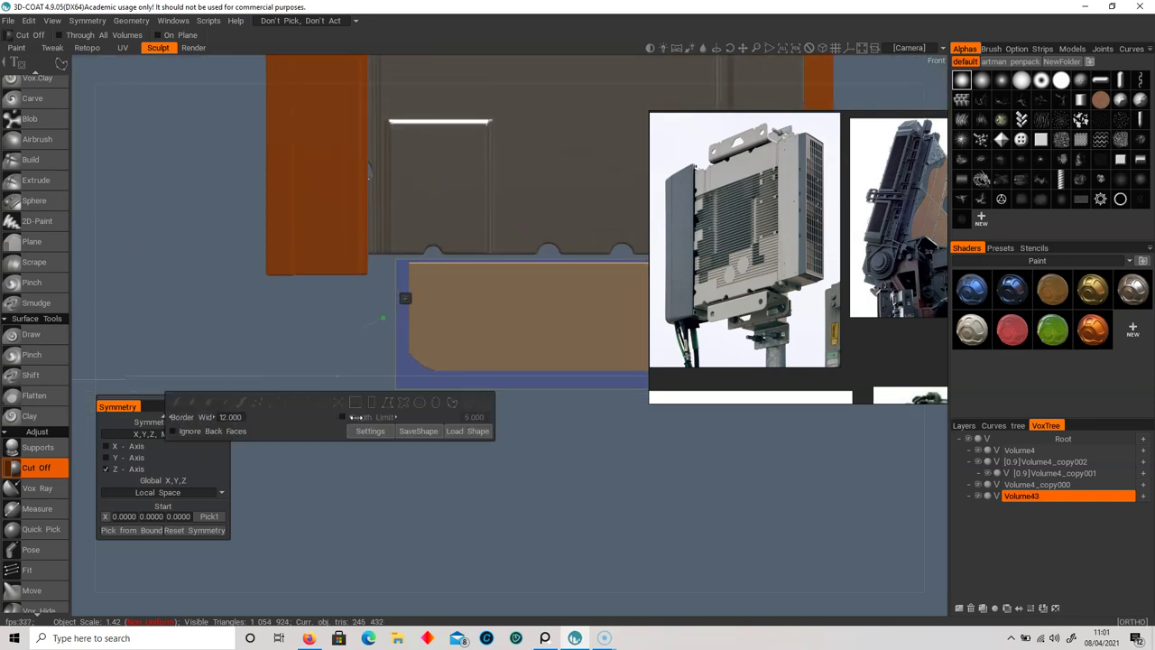
left_click(422, 404)
middle_click_drag(431, 419, 376, 418)
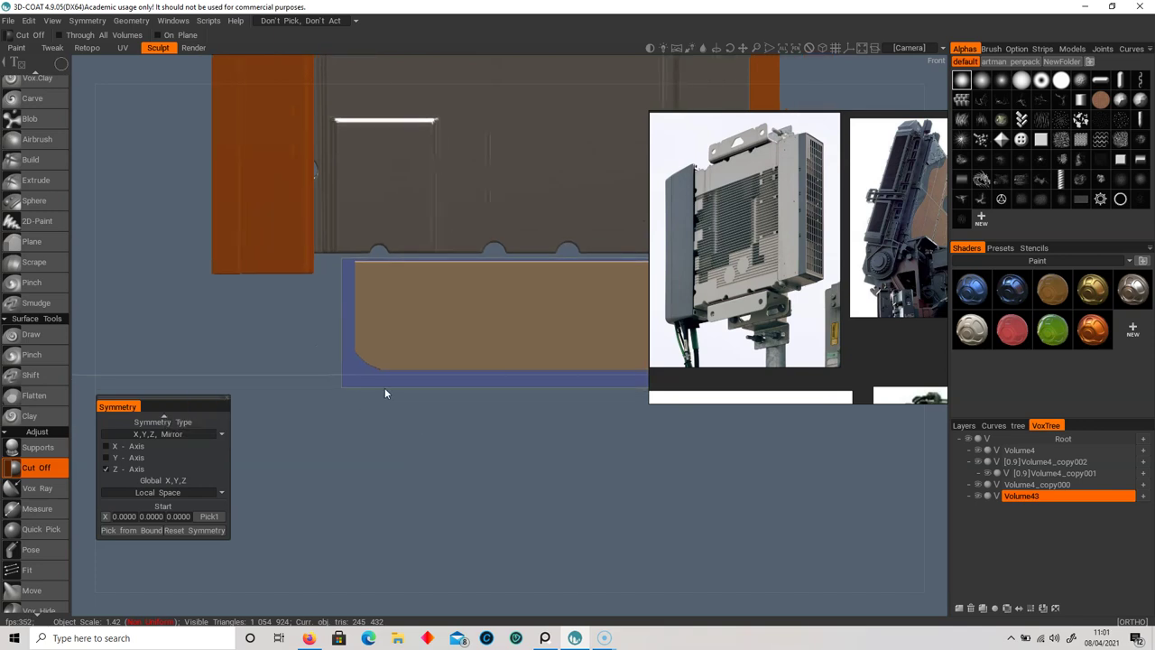
left_click_drag(389, 320, 402, 323)
middle_click_drag(512, 407, 396, 405)
left_click_drag(514, 312, 534, 321)
scroll(424, 443, "down", 4)
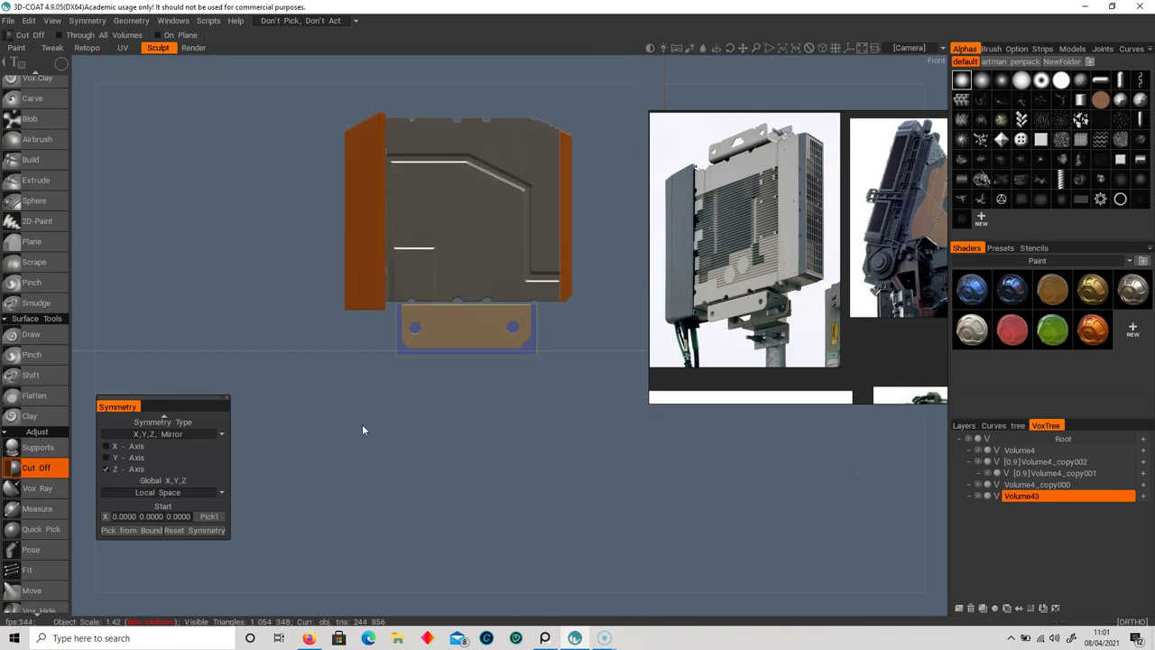
- Raise the bracket against the slab's underside and scale it down slightly with Transform
scroll(46, 412, "down", 3)
left_click(40, 518)
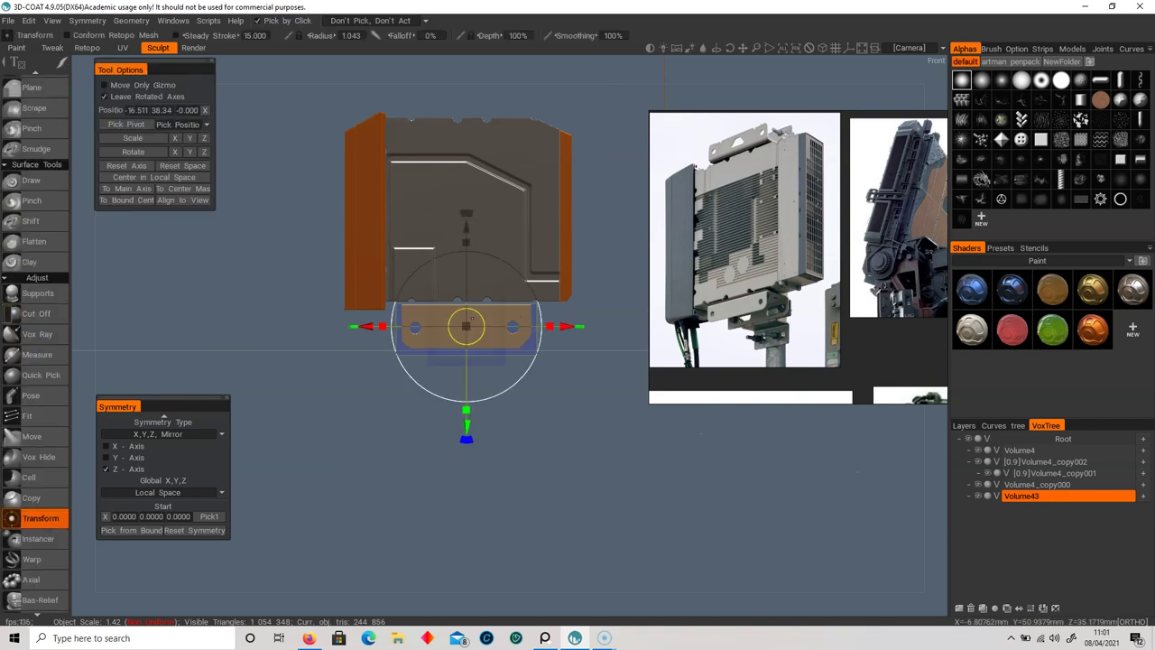
left_click_drag(467, 228, 466, 225)
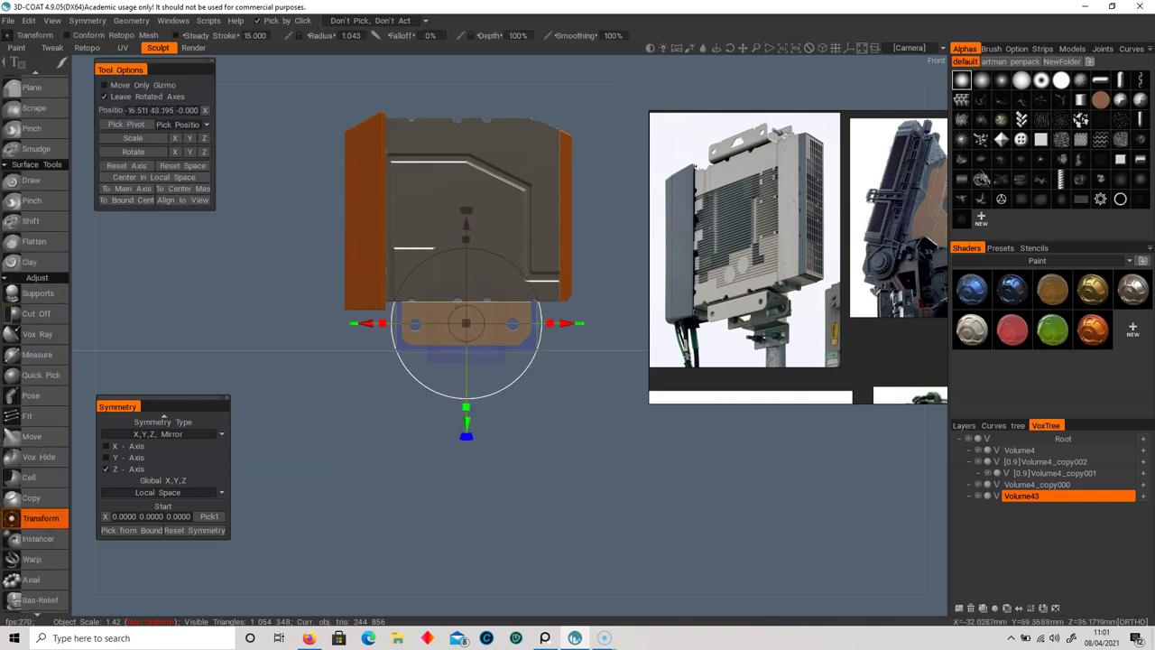
left_click_drag(466, 409, 467, 402)
left_click_drag(549, 323, 536, 324)
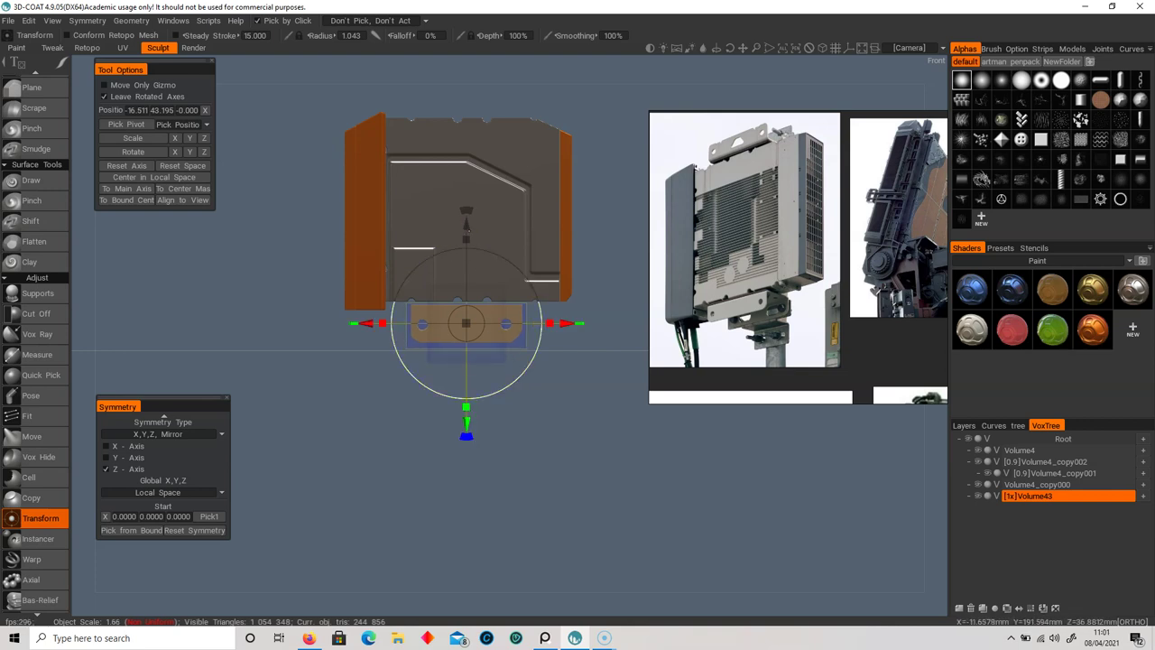
left_click_drag(466, 411, 466, 405)
- Duplicate the bracket volume, flip the copy upside down and move it onto the slab's upper edge
left_click_drag(466, 311, 433, 351)
right_click_drag(433, 351, 484, 322)
middle_click_drag(484, 323, 497, 315)
left_click_drag(519, 289, 507, 289)
left_click_drag(367, 341, 505, 361)
right_click_drag(536, 386, 459, 384)
middle_click_drag(483, 443, 401, 427)
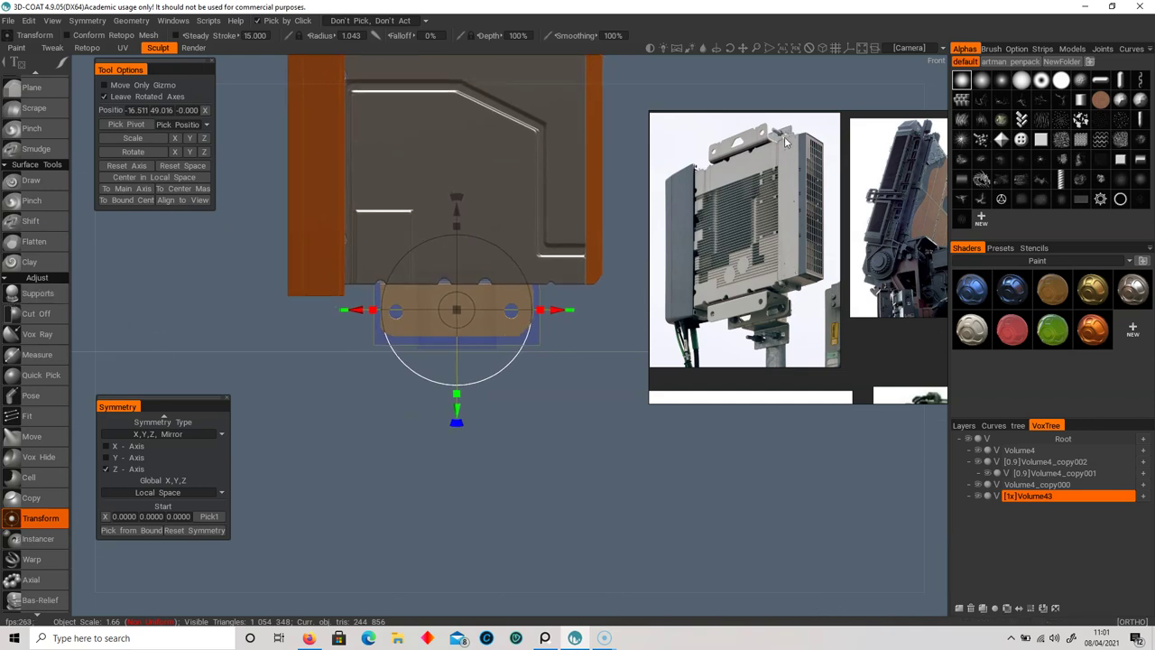
left_click(986, 609)
left_click_drag(492, 328, 558, 442)
left_click_drag(462, 298, 488, 47)
middle_click_drag(530, 113, 562, 208)
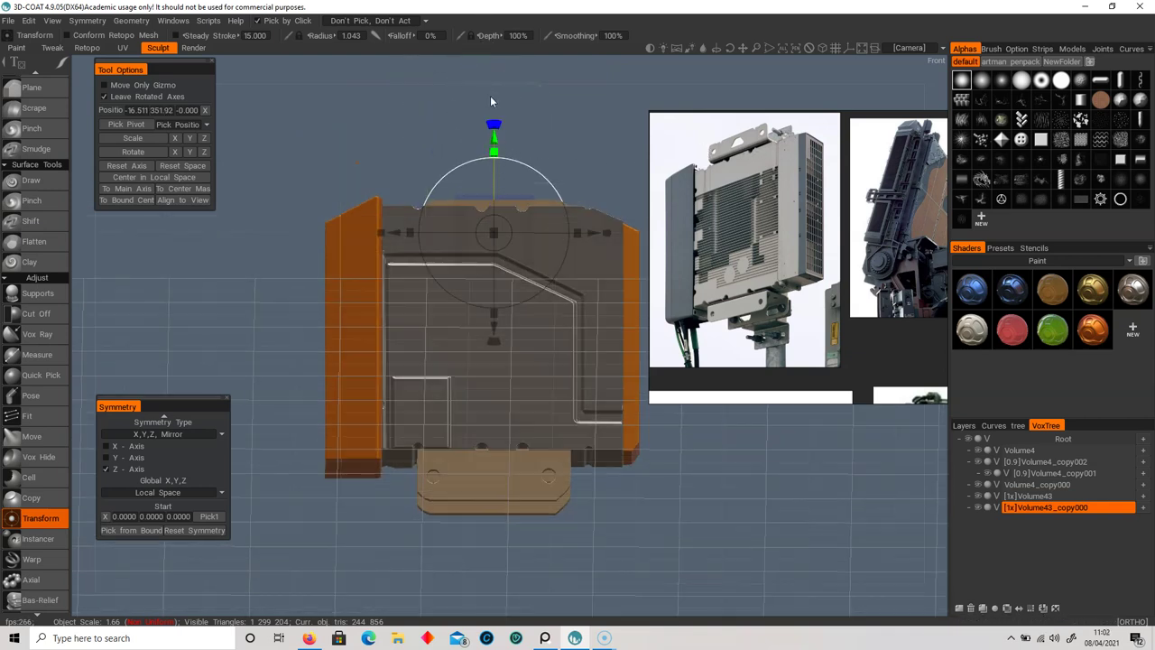
mouse_move(492, 138)
left_mouse_down()
mouse_move(496, 87)
mouse_move(499, 117)
left_mouse_up()
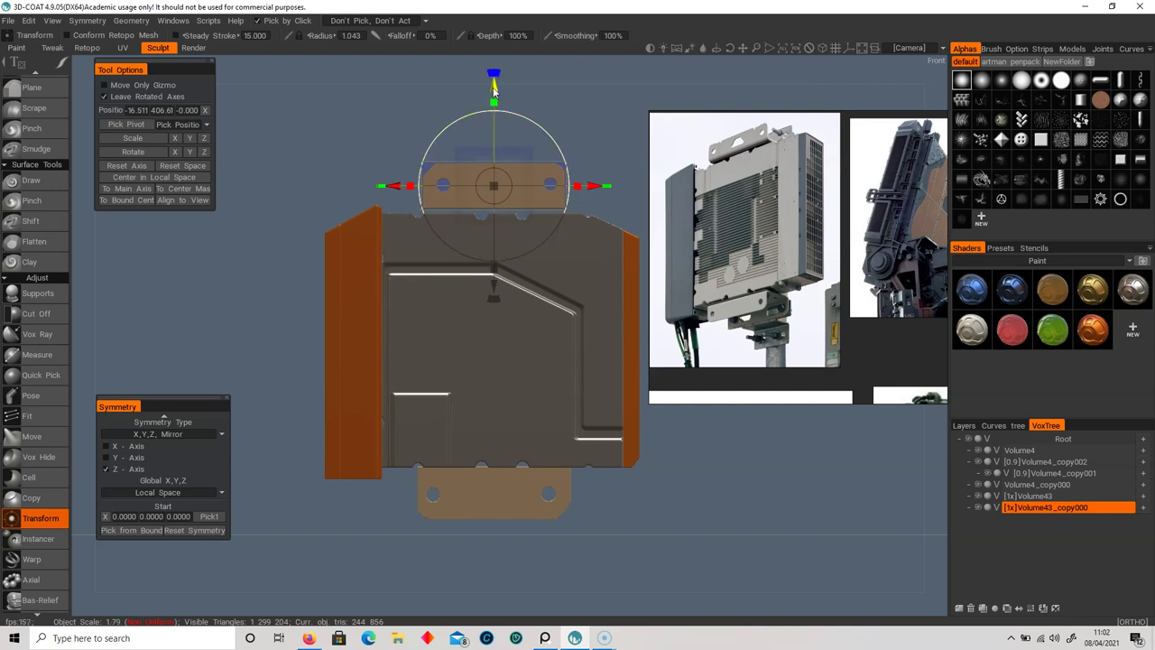
- Turn off symmetry and cut a small trapezoidal opening between the upper bracket's two holes with Cut Off
left_click(36, 313)
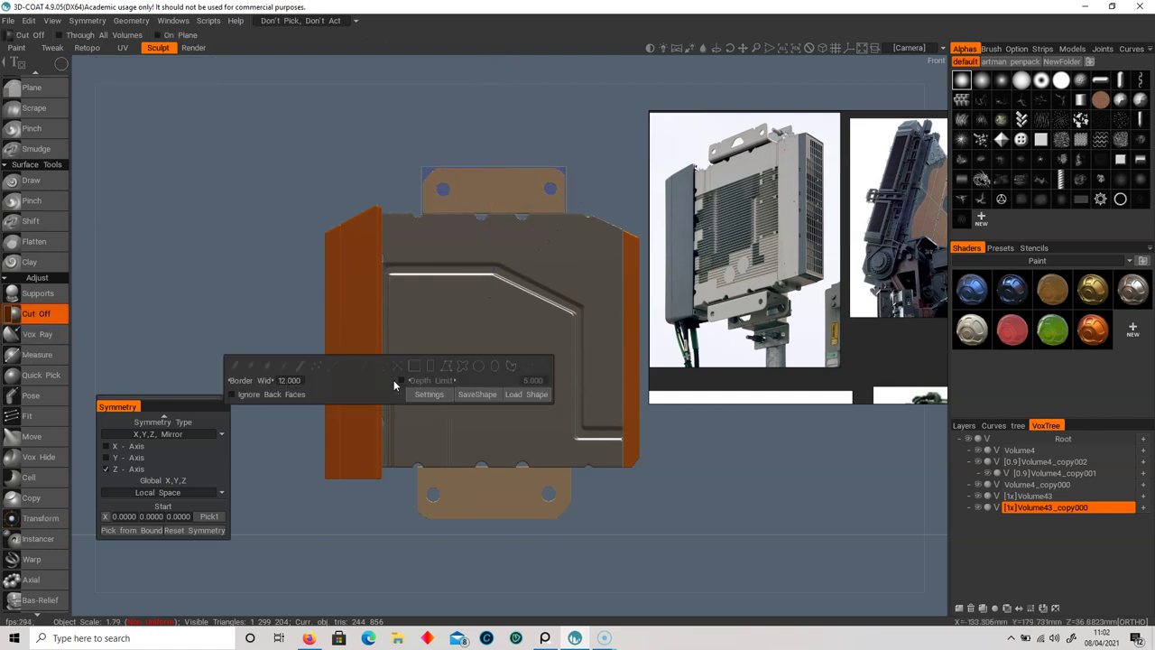
left_click(432, 369)
scroll(491, 243, "up", 5)
scroll(482, 217, "down", 6)
scroll(482, 213, "up", 1)
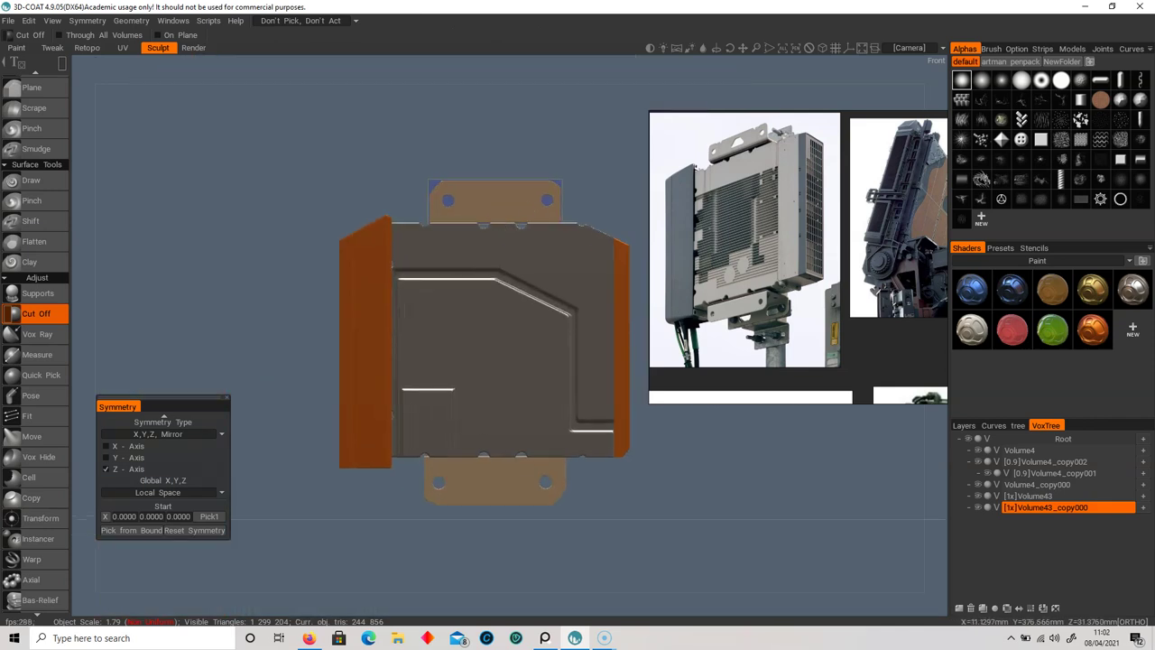
scroll(509, 191, "up", 8)
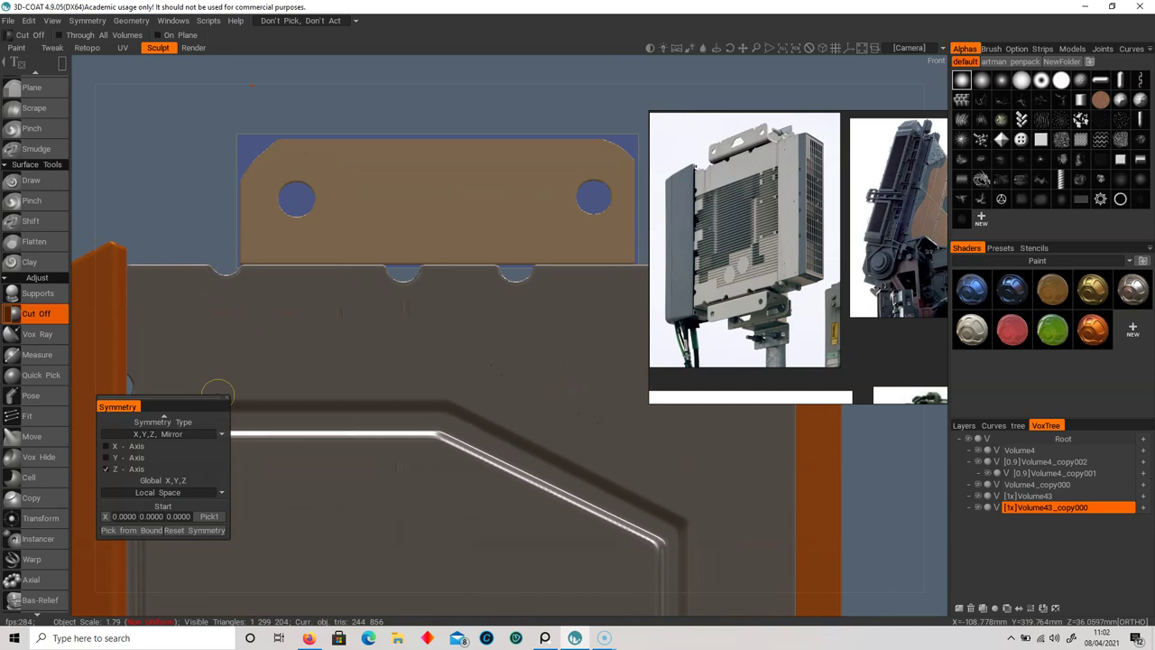
scroll(144, 443, "up", 2)
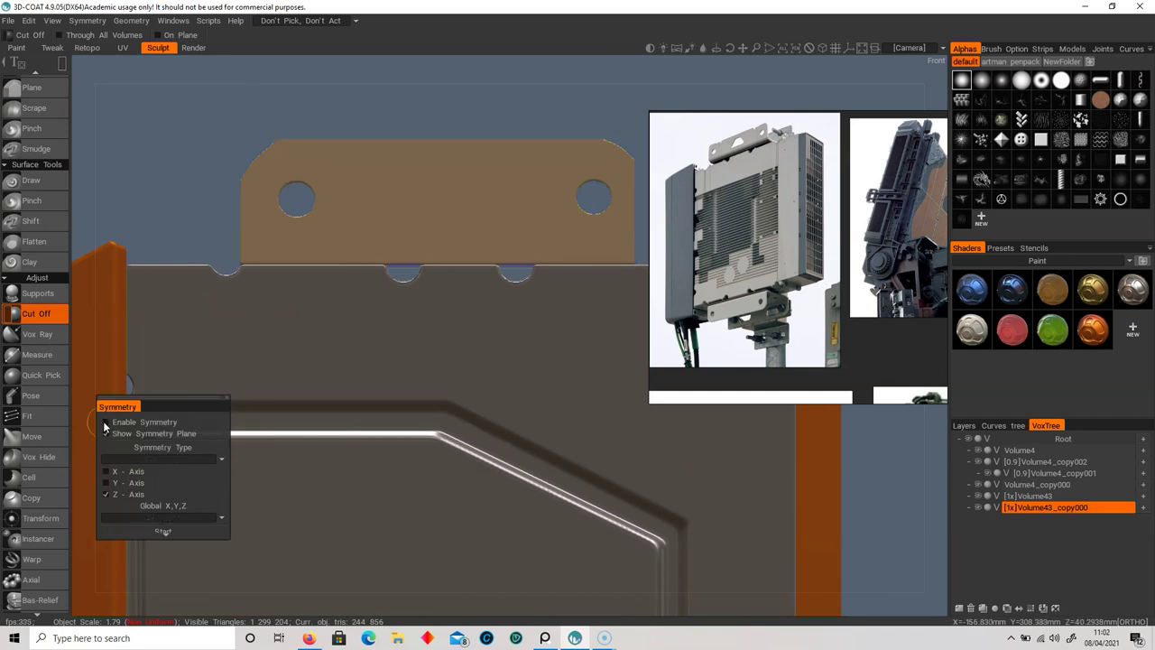
left_click_drag(440, 207, 471, 217)
key("space")
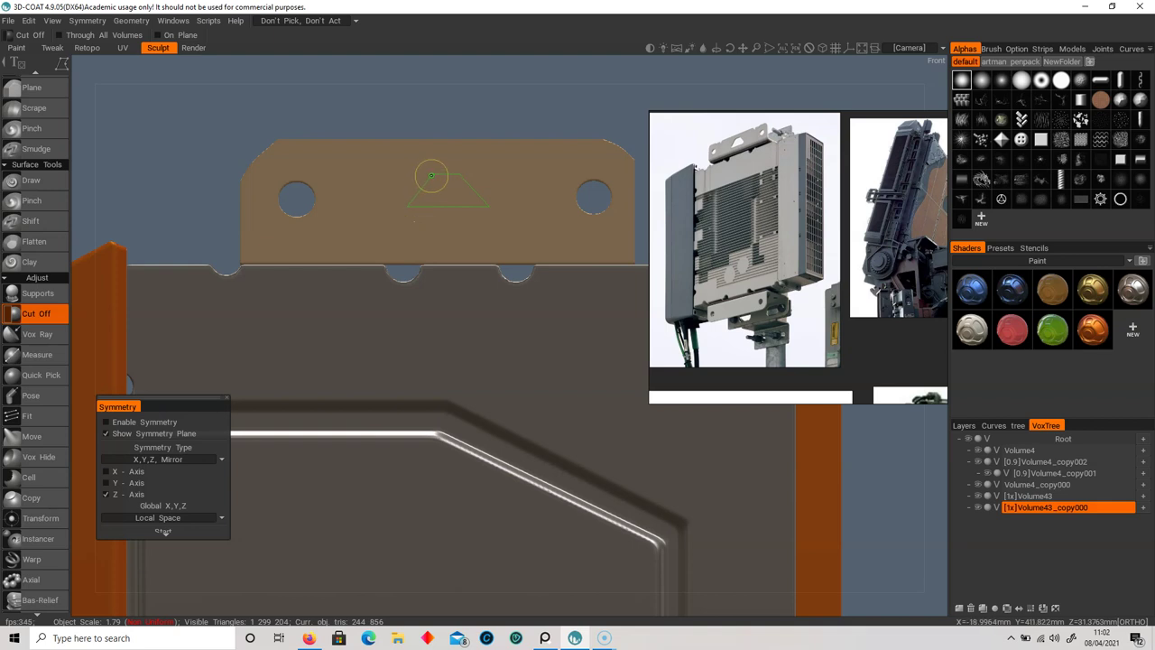
left_click(431, 174)
key("space")
key("space")
- Create a new volume and start a cylinder primitive in it
right_click_drag(209, 208, 205, 271)
middle_click_drag(205, 271, 207, 186)
middle_click_drag(426, 323, 370, 360)
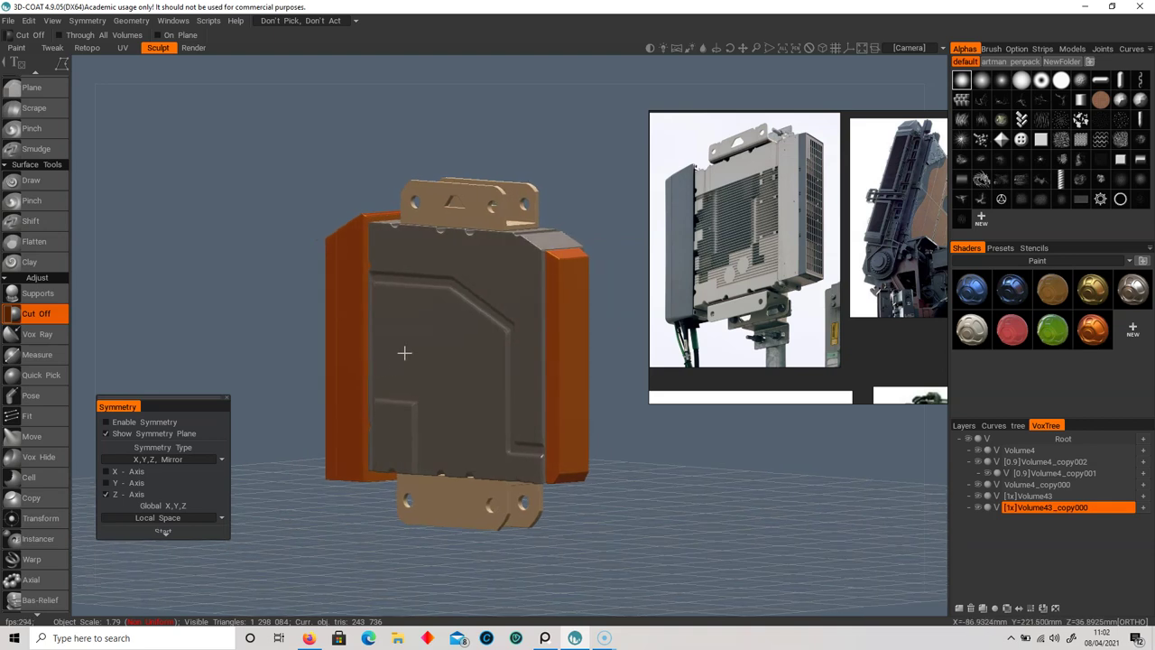
middle_click_drag(444, 352, 469, 264)
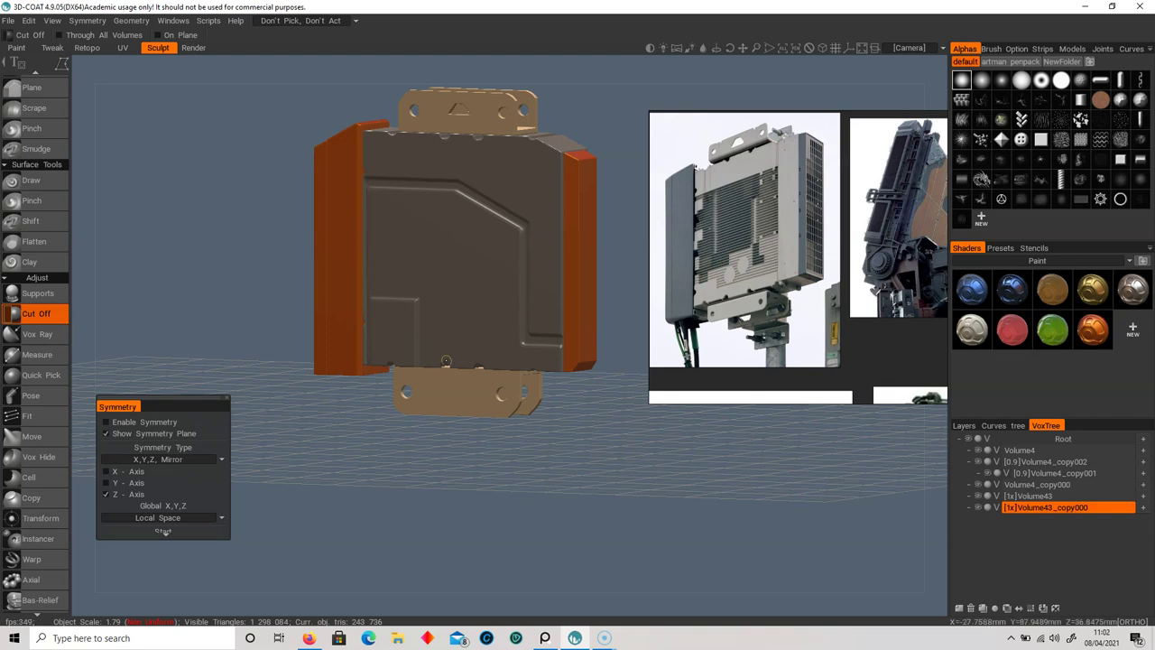
left_click(959, 609)
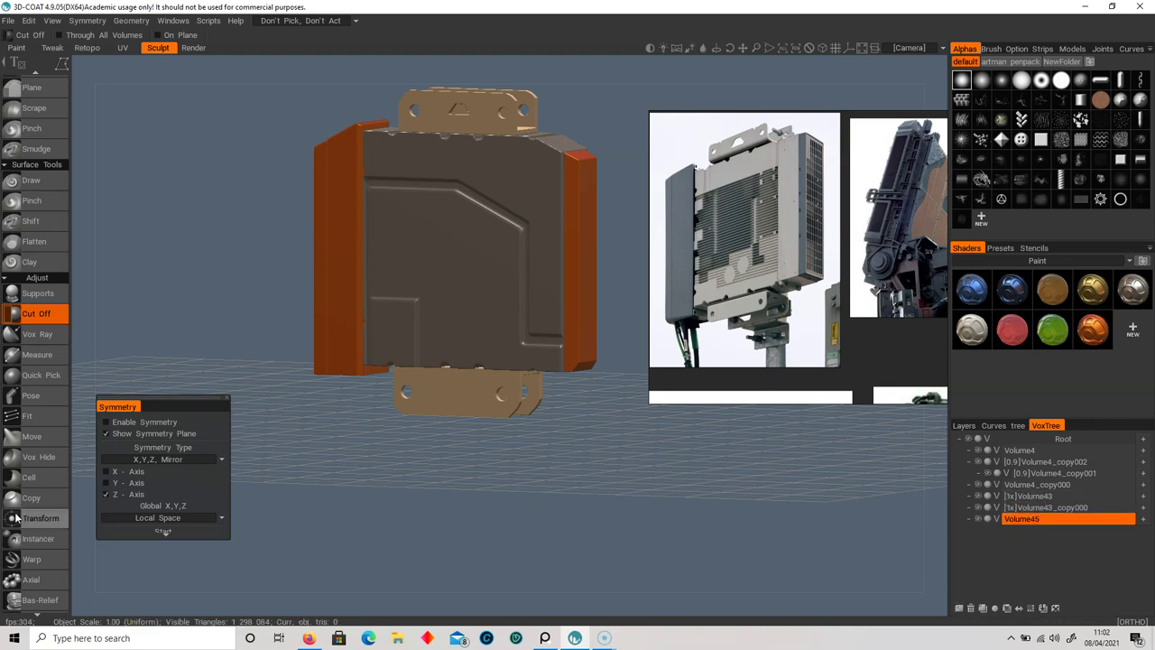
scroll(38, 520, "down", 3)
left_click(38, 467)
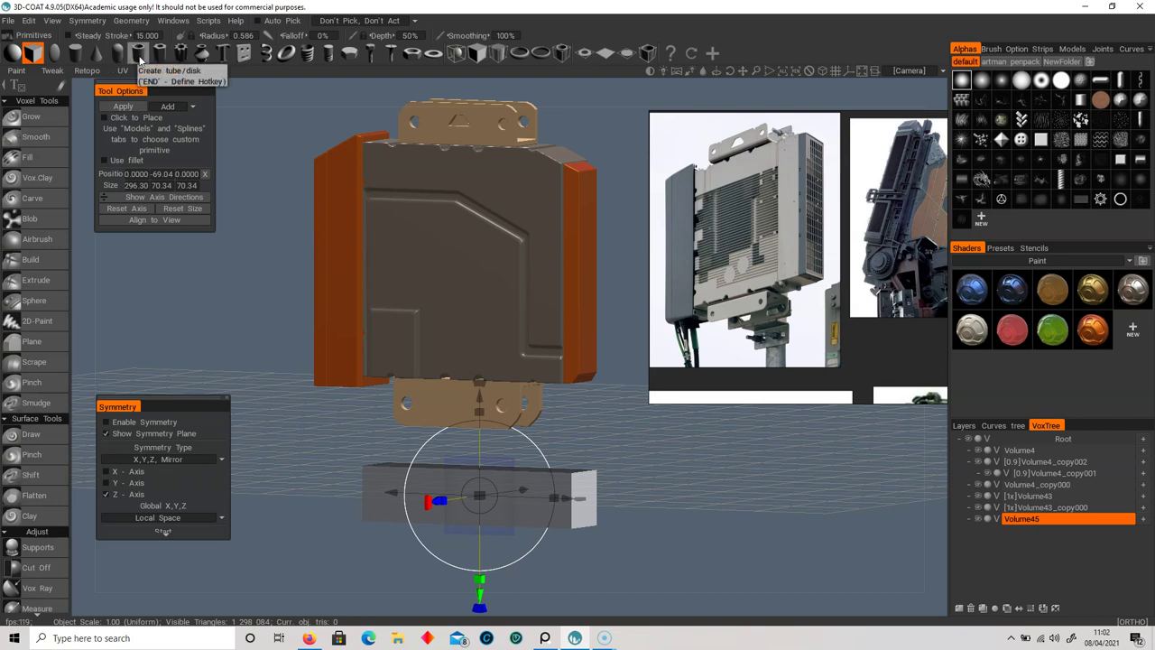
left_click(76, 54)
- Move the cylinder behind the slab to a Z position of -75.89
key("KP_6")
right_click_drag(357, 406, 585, 145, "alt")
left_click_drag(586, 145, 690, 176, "alt")
left_click_drag(476, 461, 578, 411)
right_click_drag(541, 397, 400, 418, "alt")
key("KP_6")
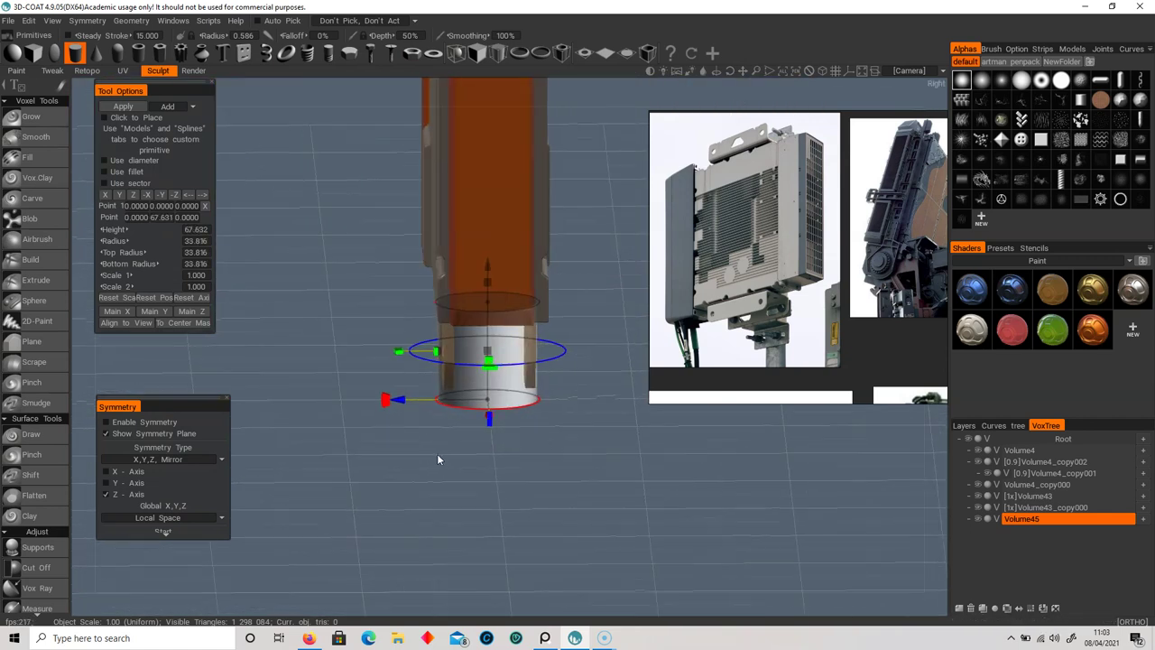
left_click_drag(400, 411, 512, 406, "shift")
left_click_drag(541, 442, 460, 442, "shift")
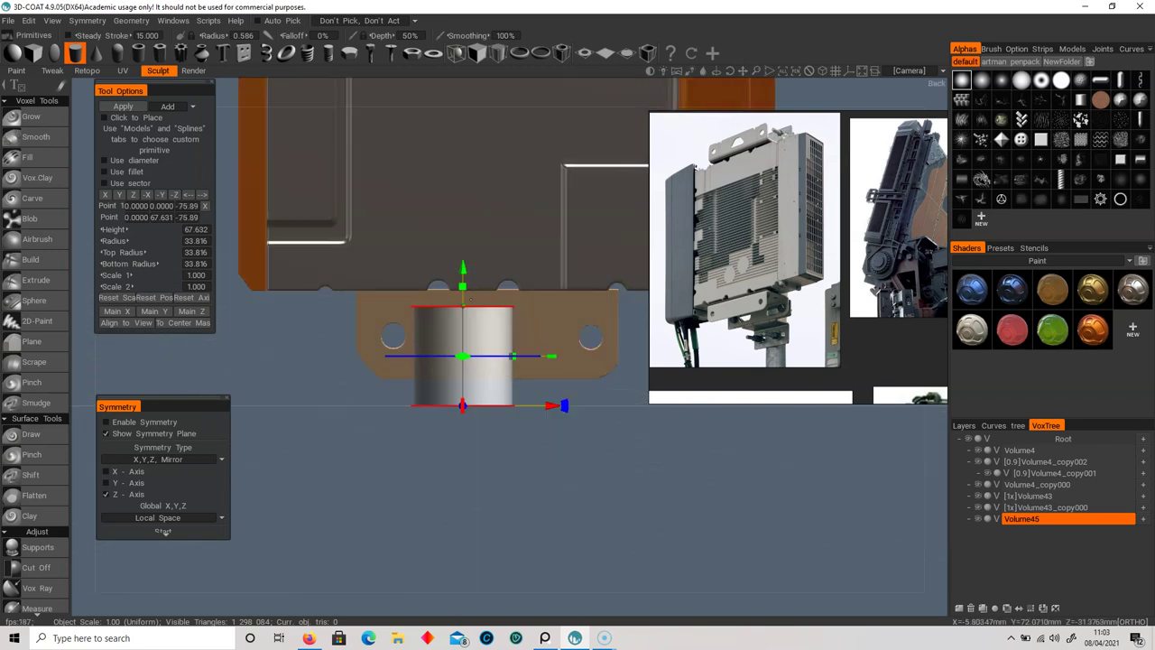
- Stretch the cylinder upward along the back of the slab to a height of about 426
left_click_drag(463, 286, 463, 52)
right_click_drag(539, 270, 368, 274)
middle_click_drag(368, 274, 375, 347)
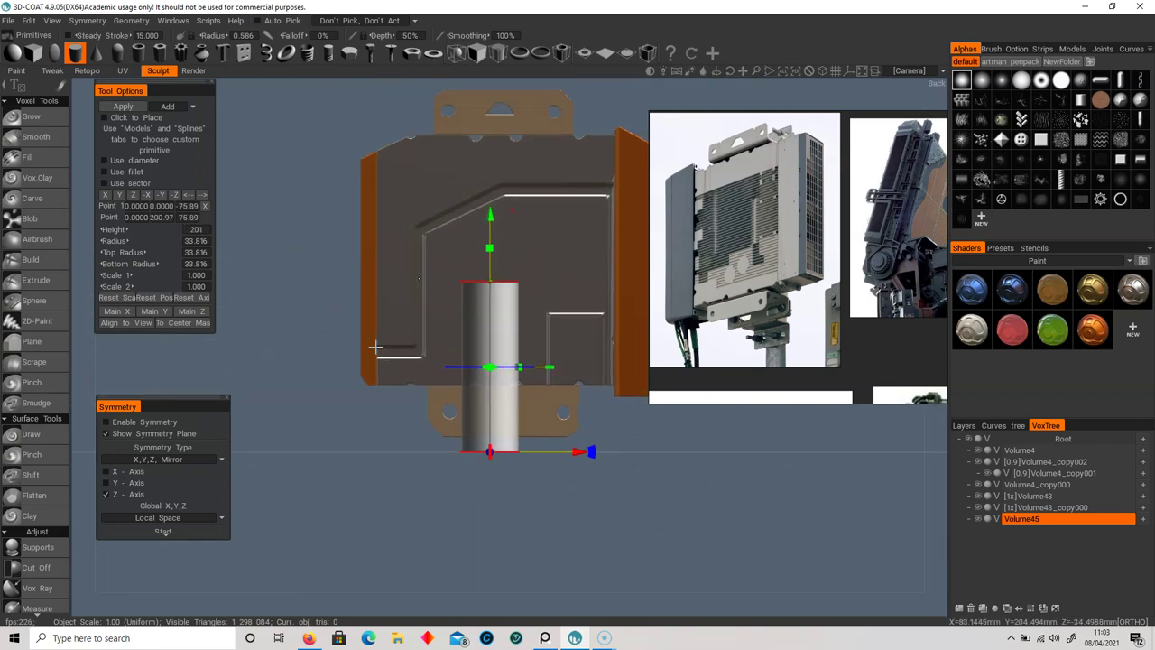
left_click_drag(490, 248, 492, 93)
right_click_drag(536, 223, 451, 216)
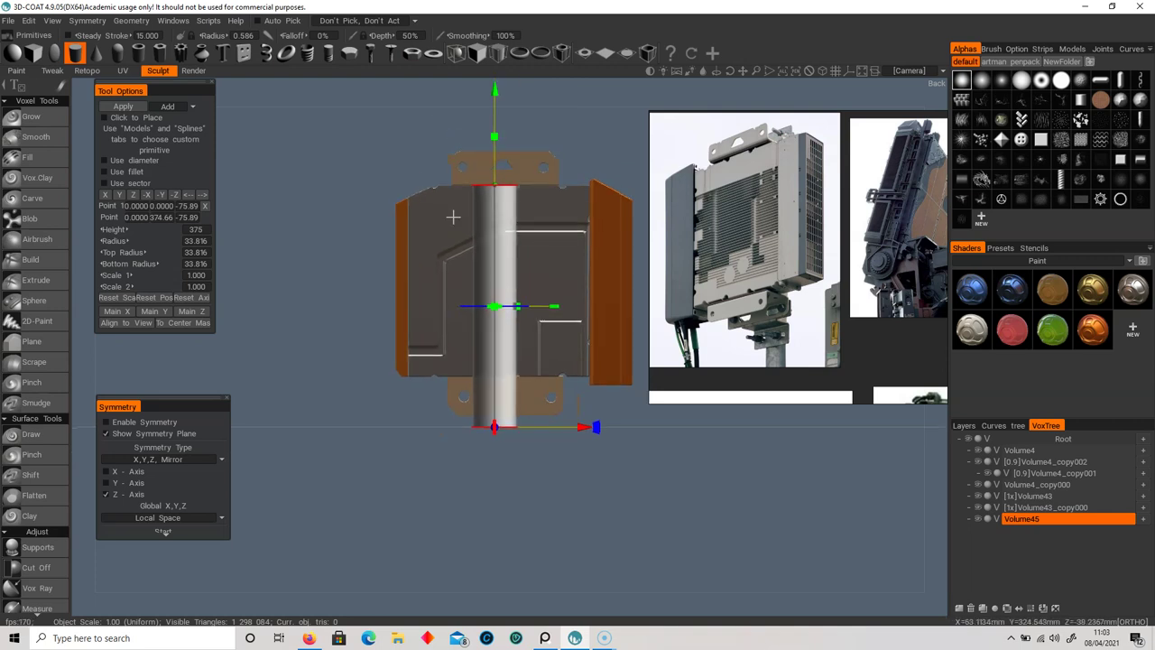
middle_click_drag(451, 217, 465, 233)
left_click_drag(506, 155, 528, 128)
- Scale the cylinder down to a pole with a radius of about 18.501
left_click_drag(523, 476, 472, 492)
right_click_drag(472, 492, 533, 443)
middle_click_drag(532, 442, 526, 291)
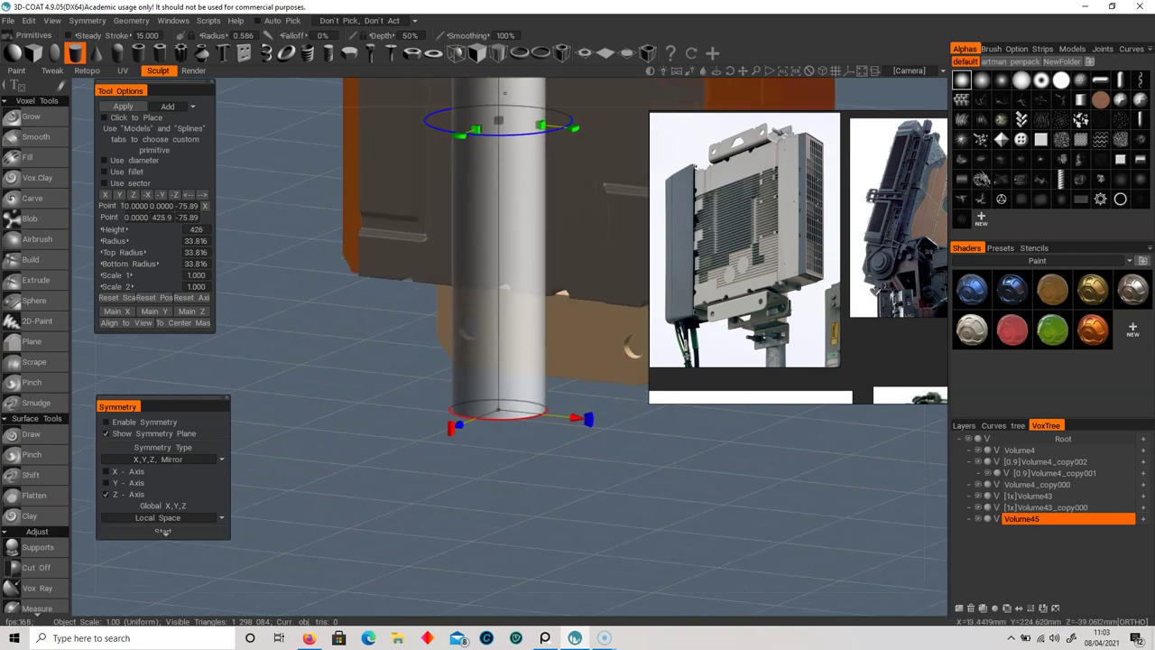
left_click_drag(502, 117, 498, 223)
left_click_drag(408, 253, 526, 268, "alt")
right_click_drag(525, 268, 483, 211, "alt")
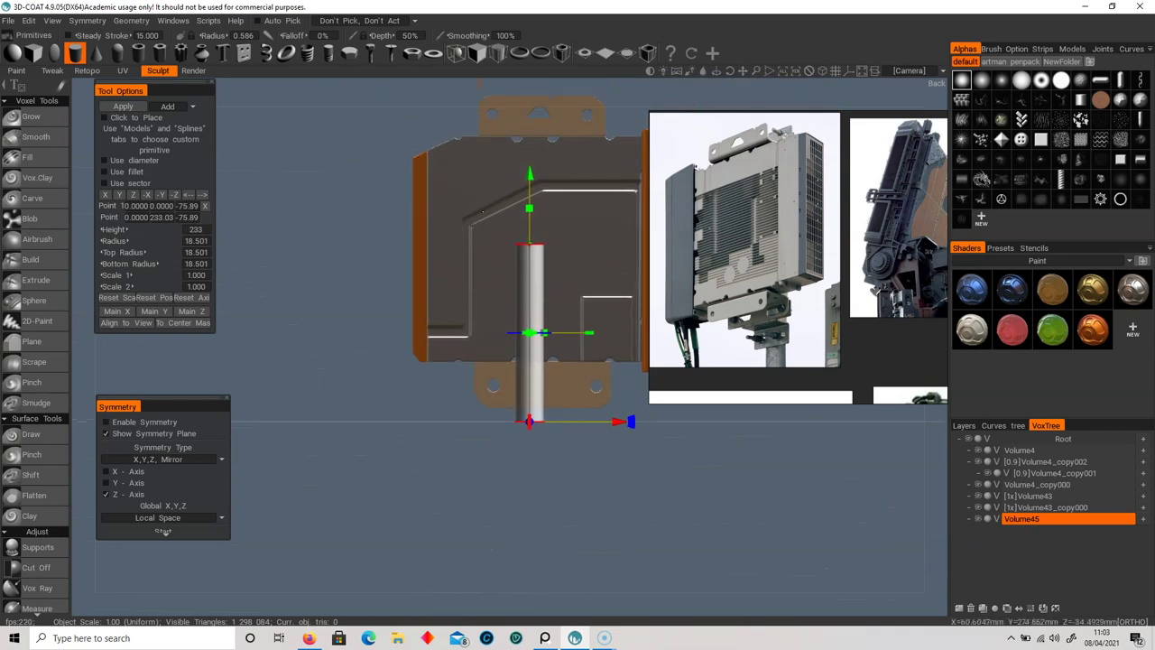
- Stretch the pole to a height of about 424 and add it to the volume at X -12.62
left_click_drag(530, 208, 532, 35)
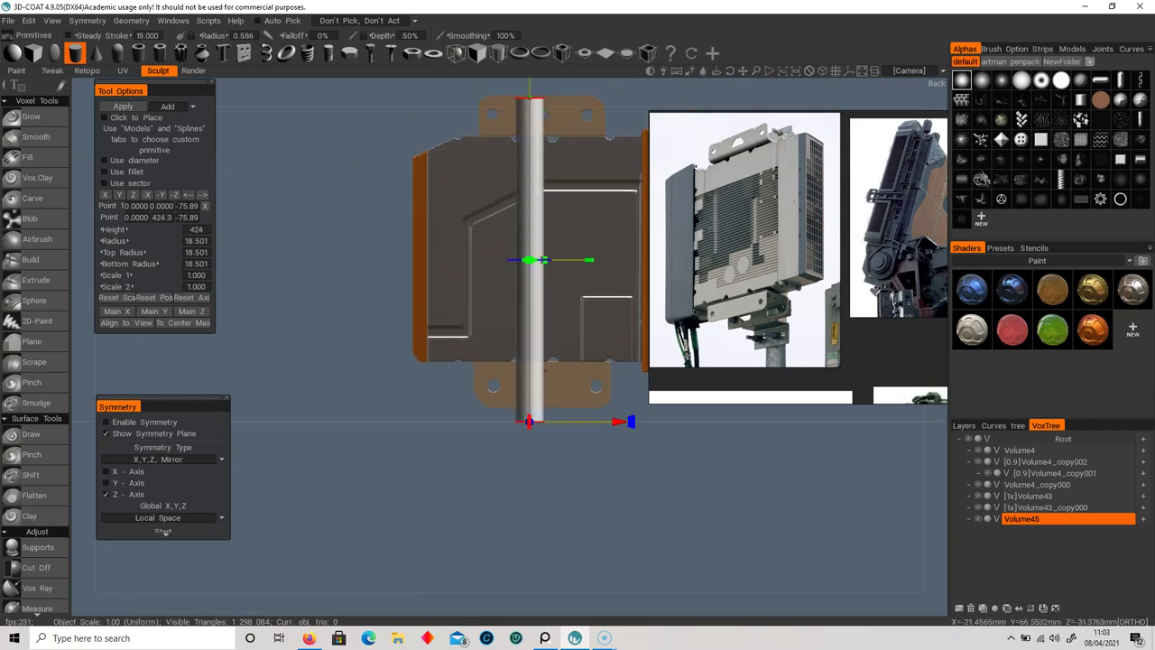
mouse_move(618, 425)
left_mouse_down()
mouse_move(650, 420)
mouse_move(629, 426)
left_mouse_up()
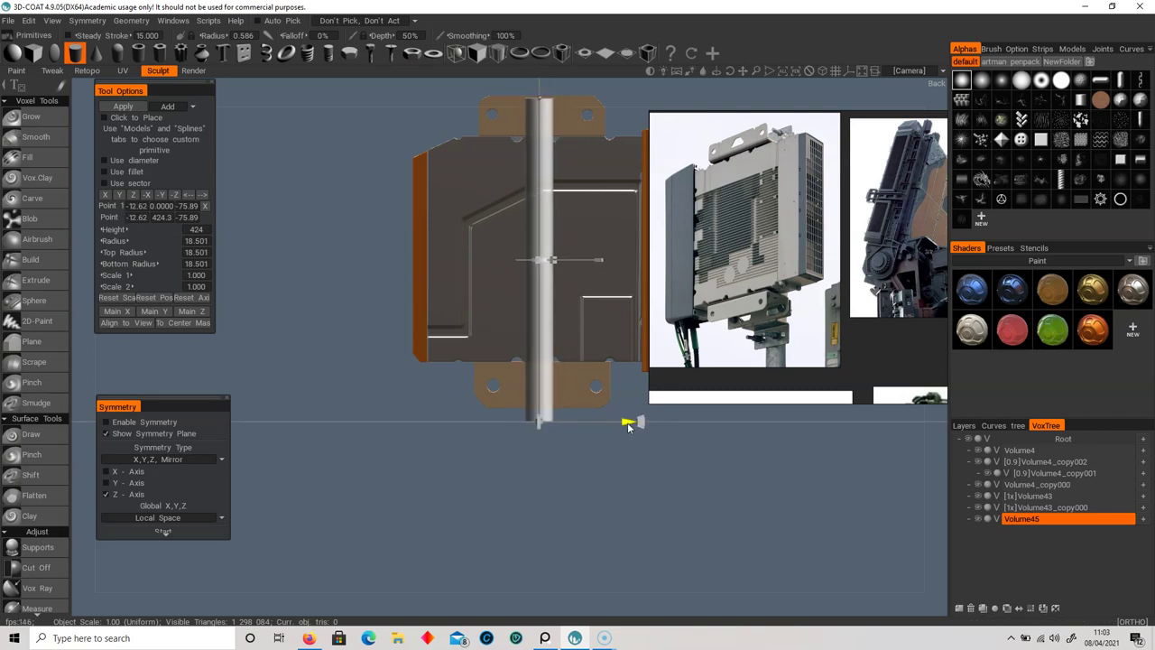
left_click_drag(420, 471, 491, 423)
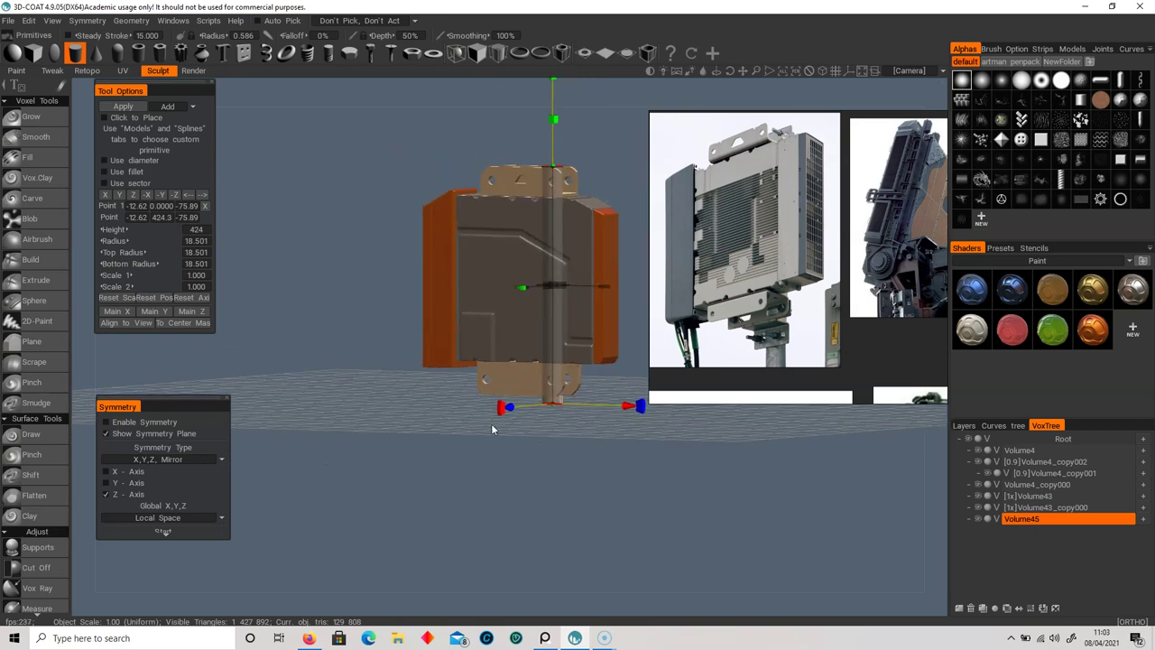
- Lower the pole with Transform so that it extends well below the lower bracket, at about Y 98.376
scroll(52, 488, "down", 5)
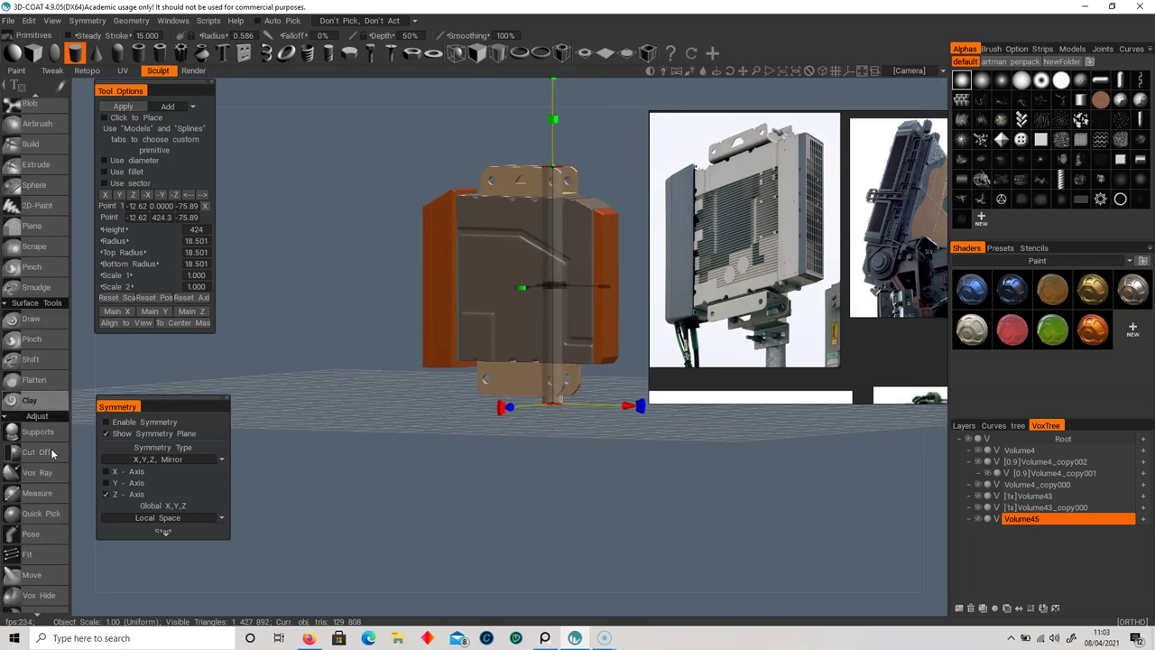
left_click(41, 505)
left_click_drag(362, 412, 245, 379)
left_click_drag(552, 189, 552, 237)
left_click_drag(394, 367, 713, 362)
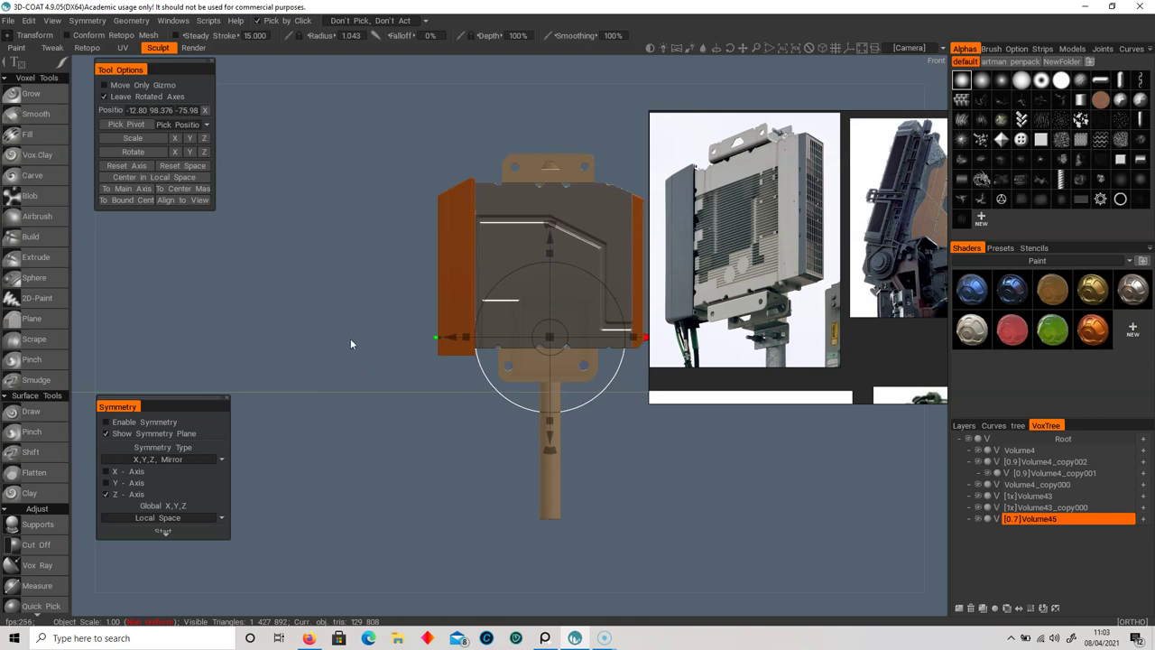
- Select every volume from Volume4 through Volume45 and raise the whole model with Transform to about Y 487.9
right_click_drag(350, 338, 290, 332)
left_click_drag(676, 479, 603, 502)
left_click(1065, 450)
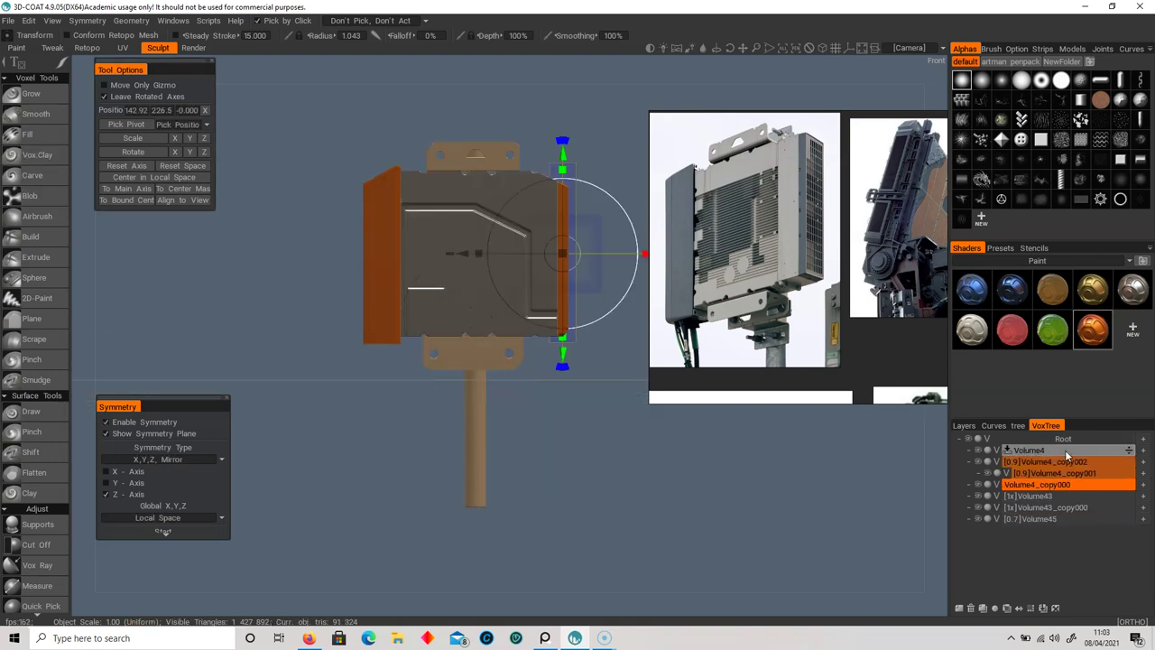
left_click(1087, 519)
left_click(1082, 448, "shift")
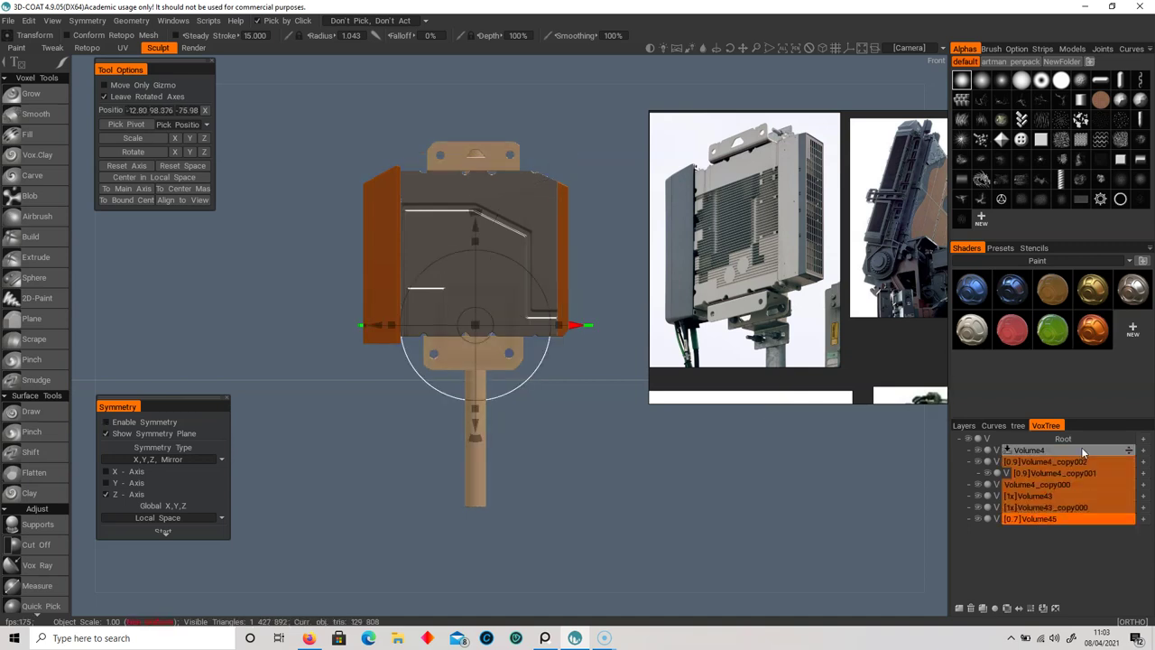
left_click(1081, 447, "shift")
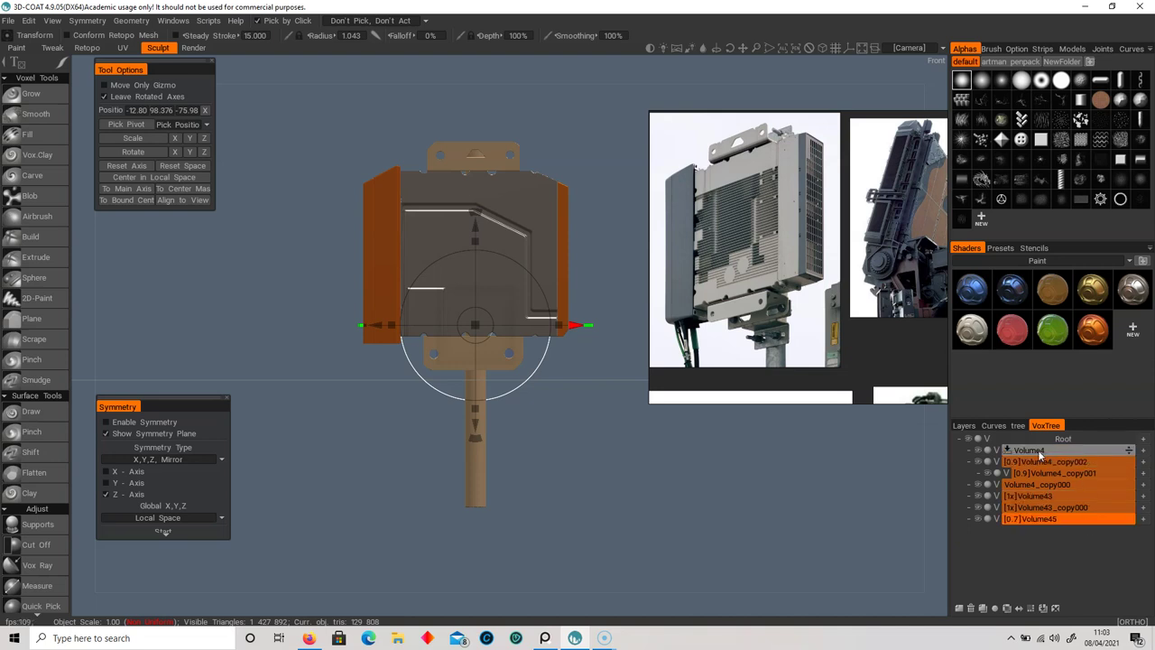
left_click_drag(475, 225, 476, 52)
middle_click_drag(527, 286, 518, 449)
left_click_drag(477, 237, 477, 191)
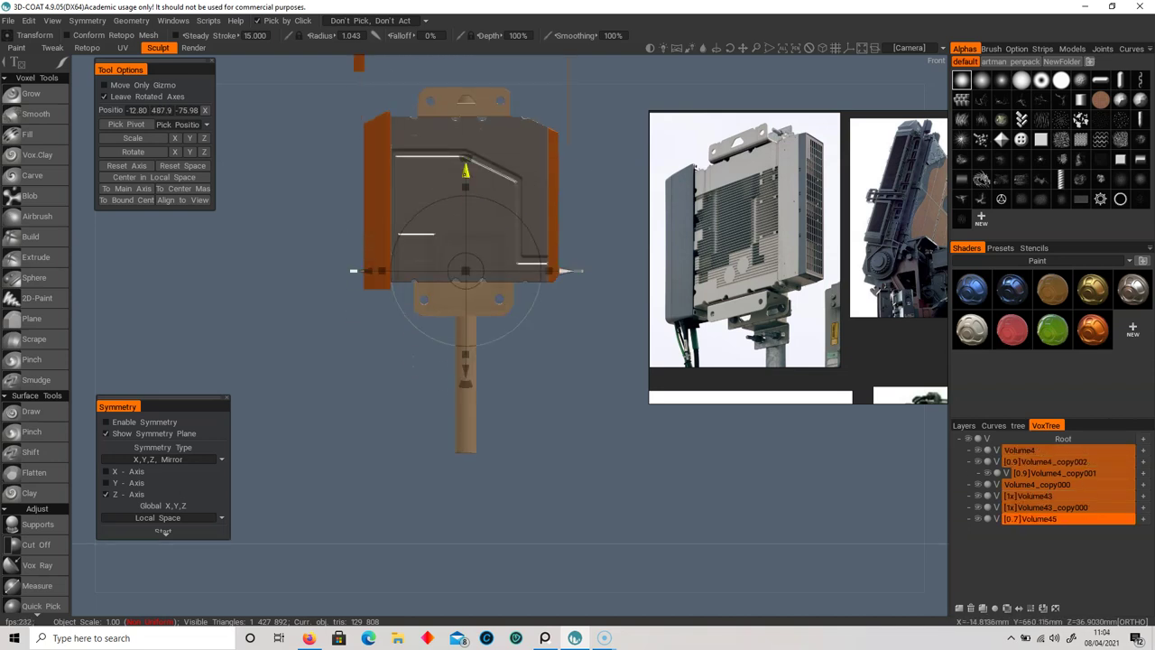
middle_click_drag(527, 344, 542, 392)
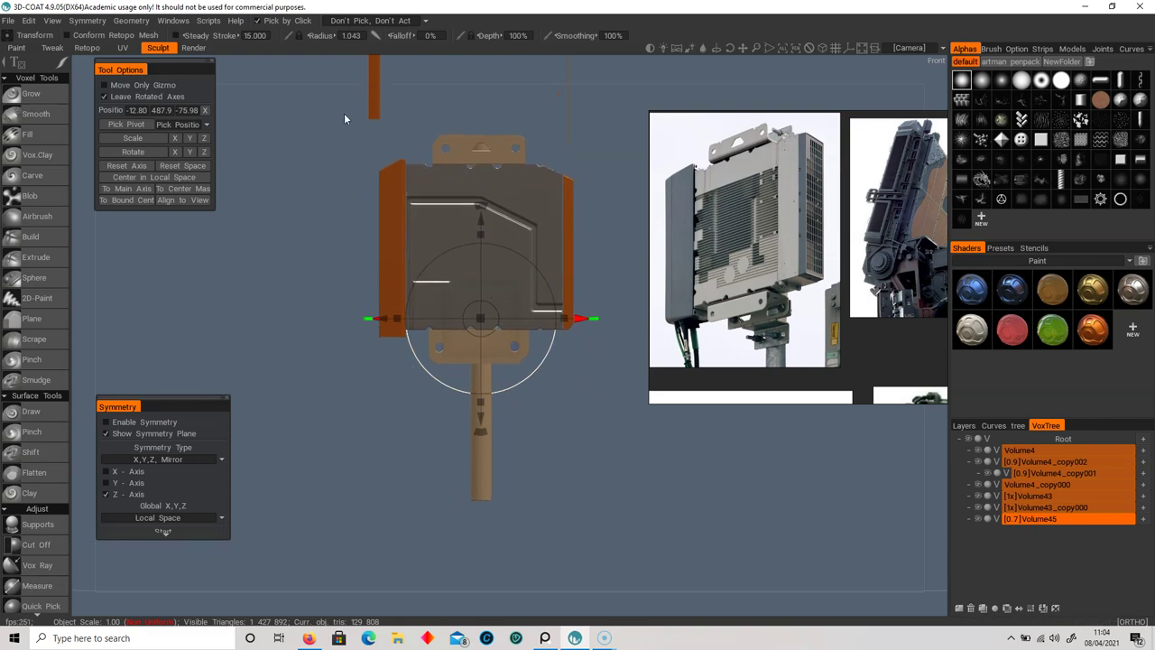
- Unparent the misplaced side piece Volume4_copy001 and lower it beside the slab to about Y 601.59
left_click(374, 97)
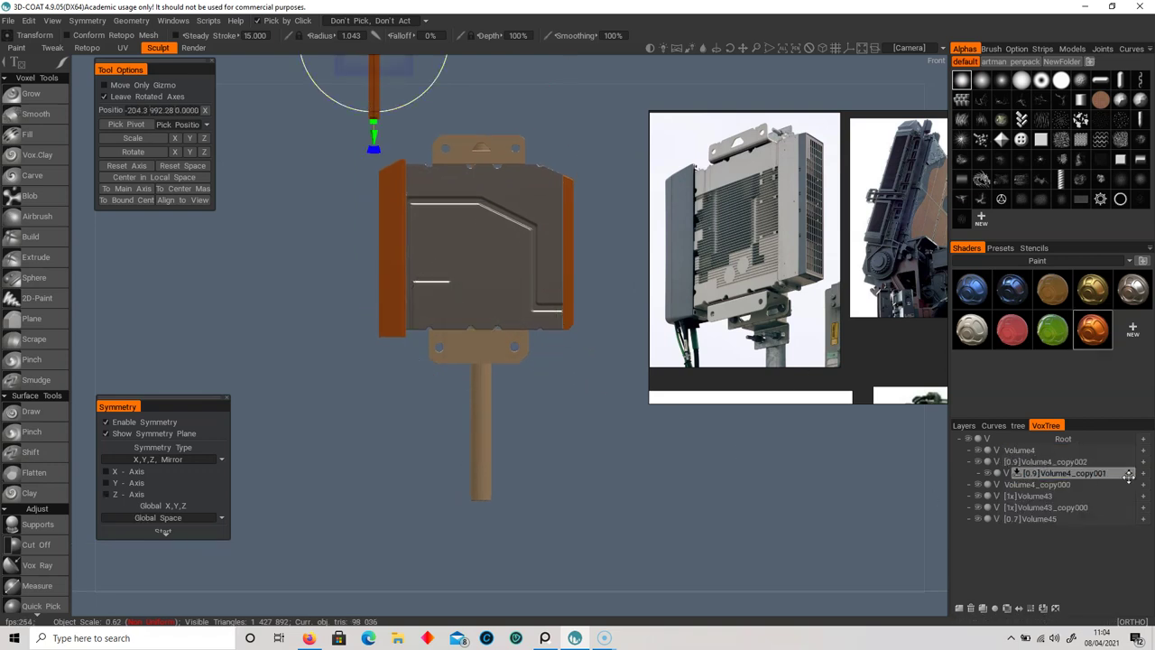
left_click_drag(1128, 475, 1124, 466)
middle_click_drag(524, 430, 541, 515)
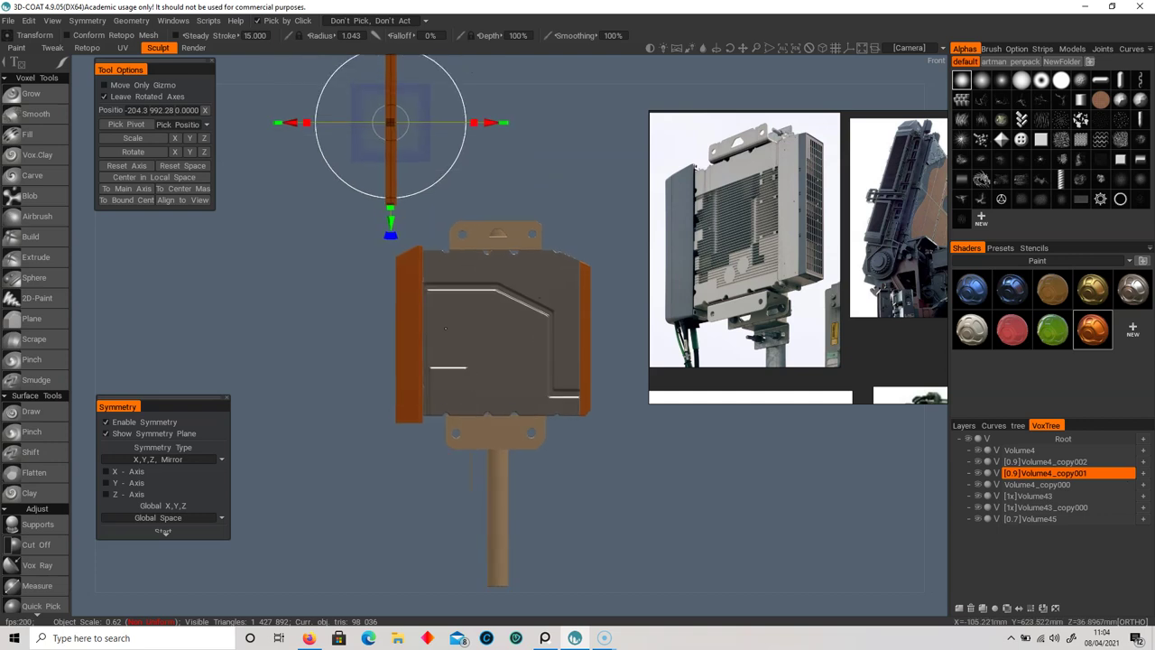
left_click_drag(390, 230, 390, 438)
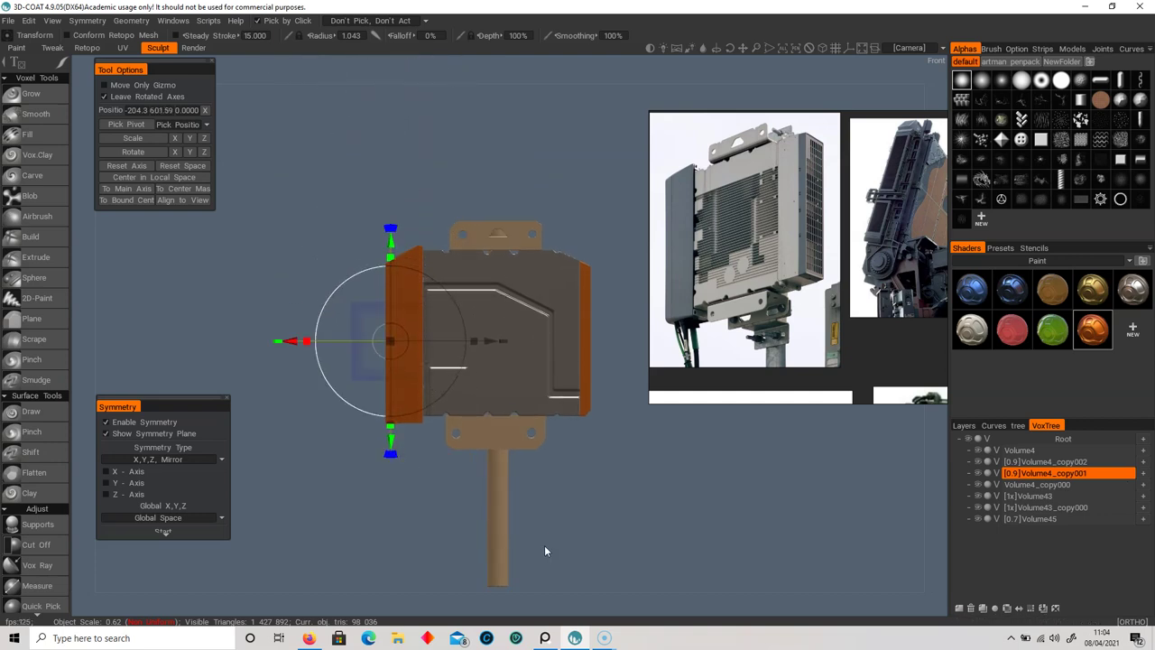
- Examine the reference photo of the machine with the curved arc
middle_click_drag(587, 539, 569, 414)
scroll(838, 231, "down", 3)
middle_click_drag(837, 248, 821, 249)
scroll(912, 268, "up", 1)
middle_click_drag(911, 262, 773, 242)
scroll(768, 235, "up", 2)
scroll(767, 236, "up", 1)
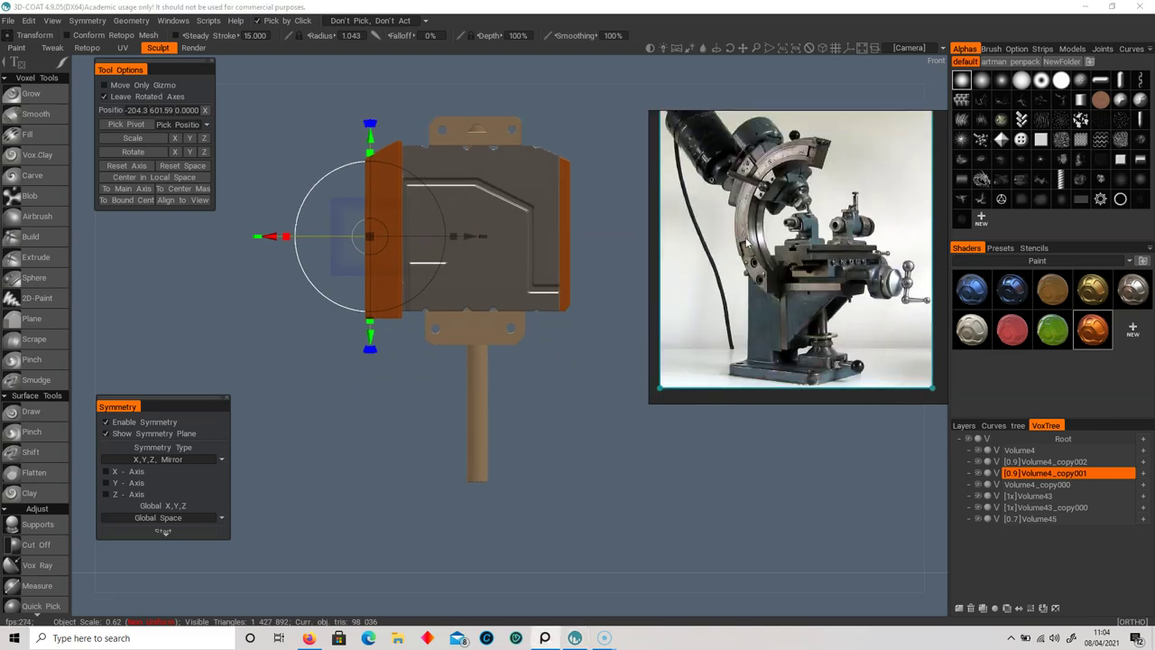
- Add a new volume and place a cylinder primitive along the Z axis below the pole, at about Y 121.619 and Z -264.2
left_click(1039, 521)
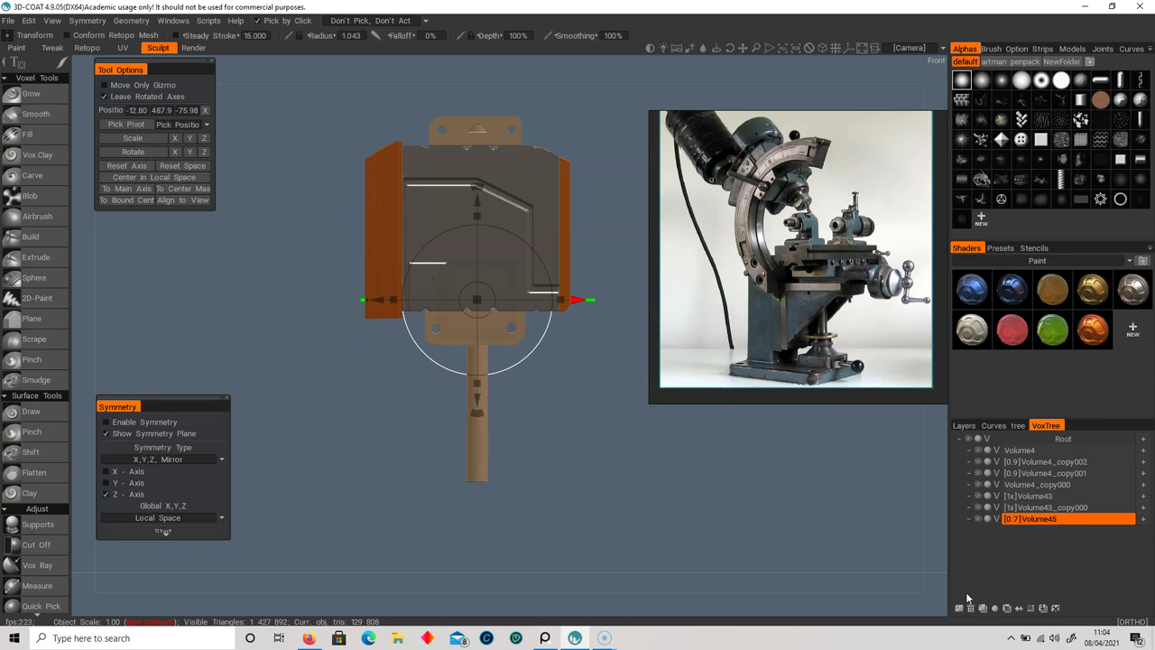
left_click(959, 607)
middle_click_drag(359, 384, 371, 335)
scroll(37, 519, "down", 6)
left_click(35, 502)
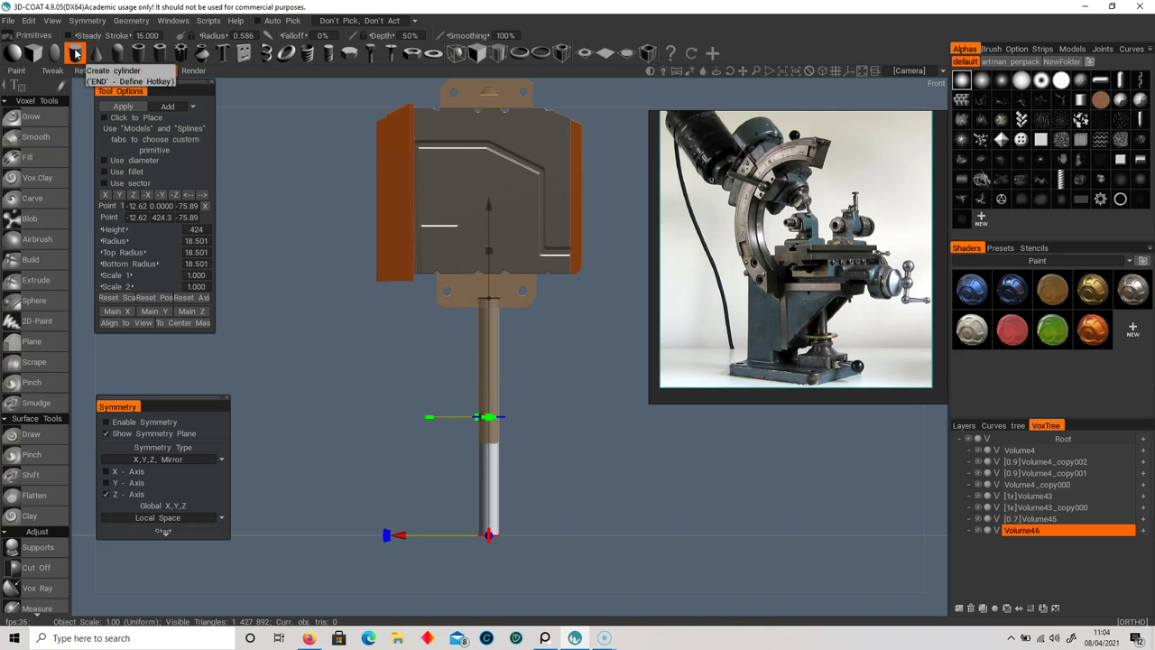
left_click_drag(307, 263, 439, 478)
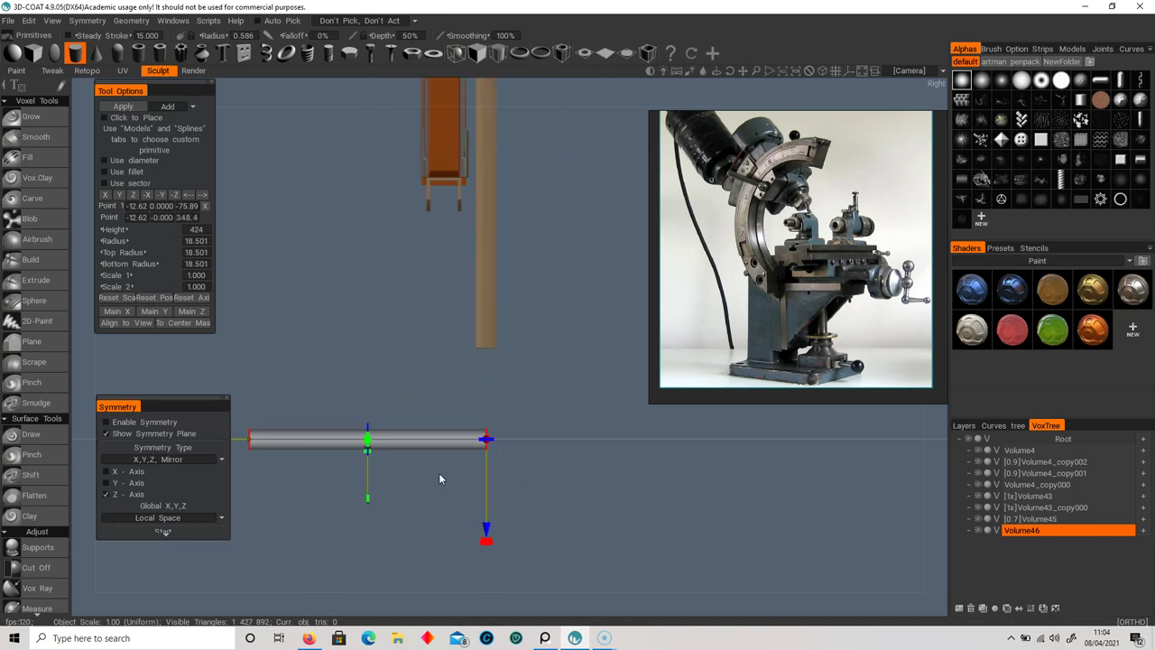
left_click_drag(485, 534, 486, 466)
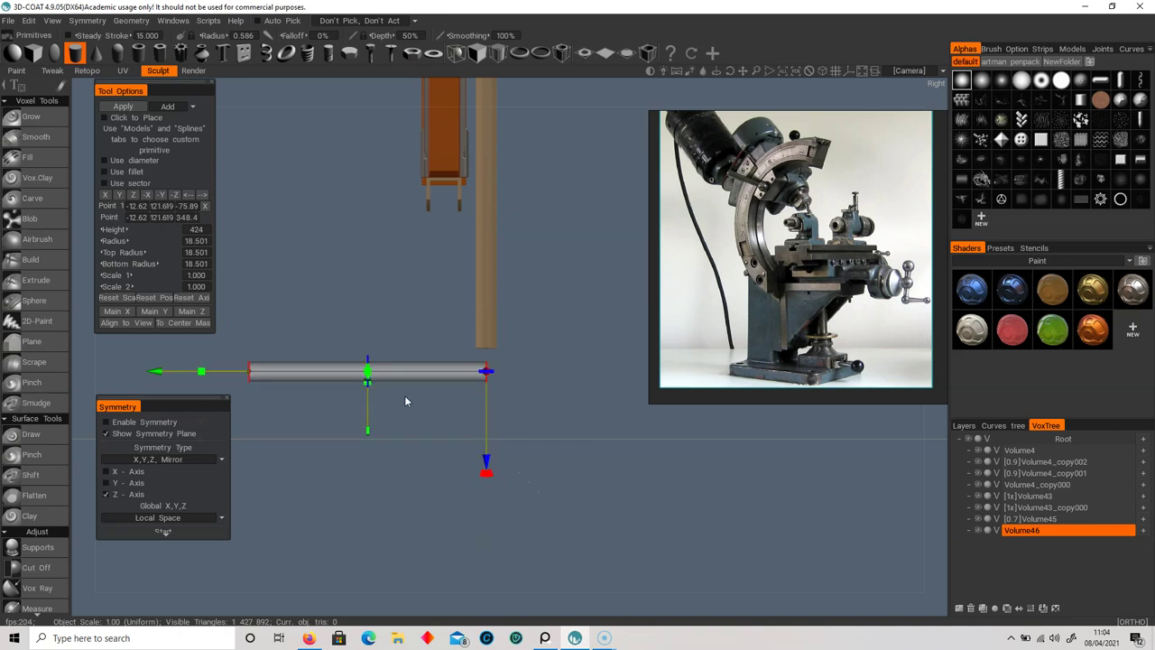
left_click_drag(162, 375, 267, 378)
key("KP_2")
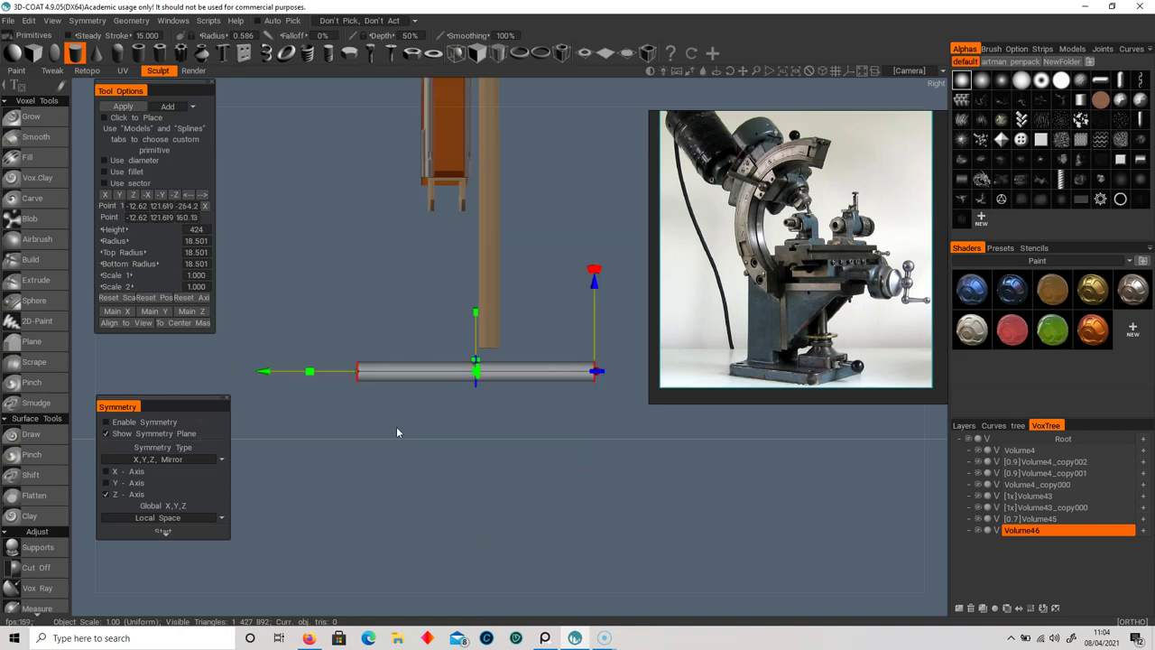
- Resize the cylinder into a disc with radius 251 and height about 103, and add it to the new volume
left_click_drag(518, 429, 65, 436)
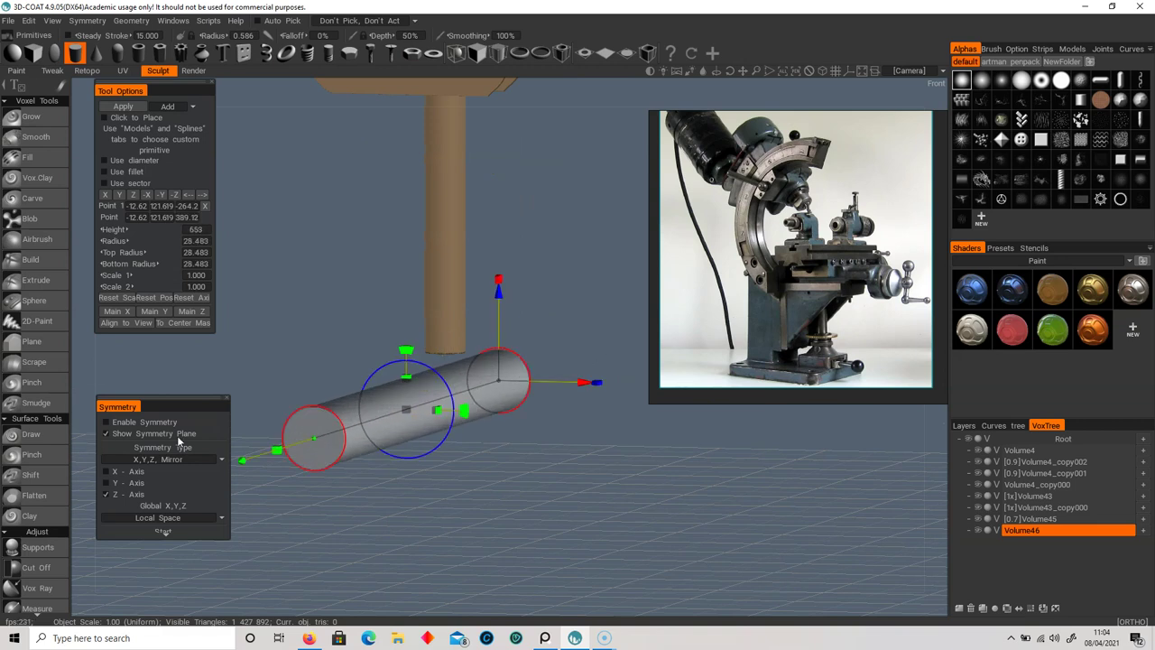
scroll(331, 477, "down", 4)
left_click_drag(330, 472, 398, 408)
left_click_drag(251, 391, 387, 482)
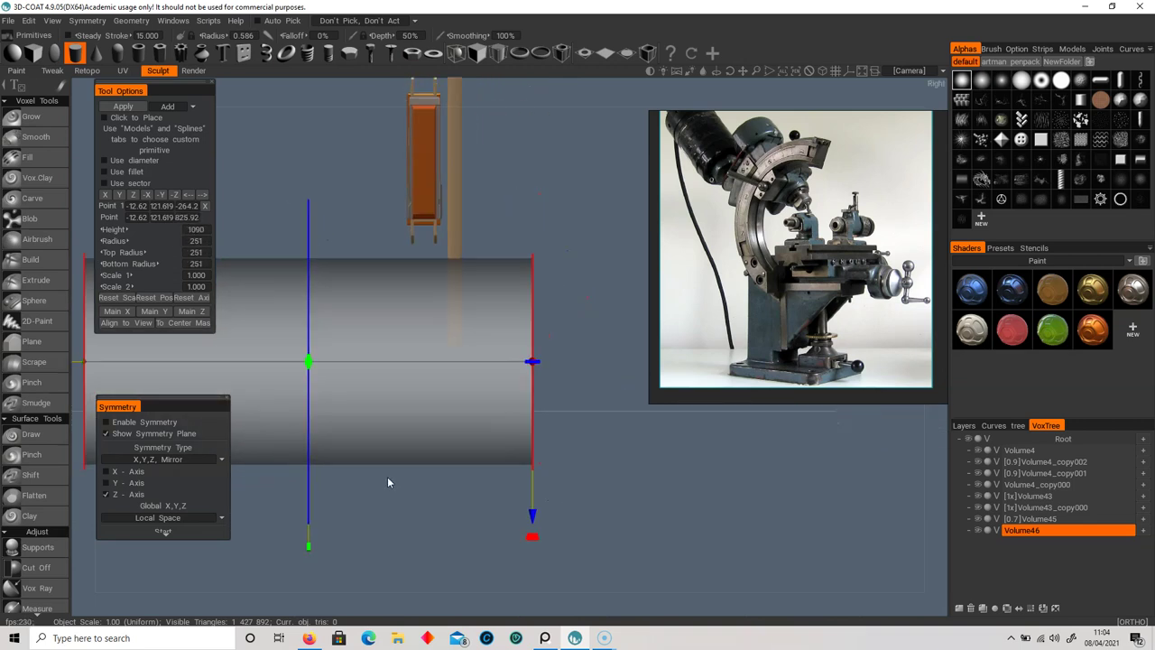
middle_click_drag(388, 477, 535, 468)
left_click_drag(144, 354, 632, 353)
middle_click_drag(619, 399, 406, 416)
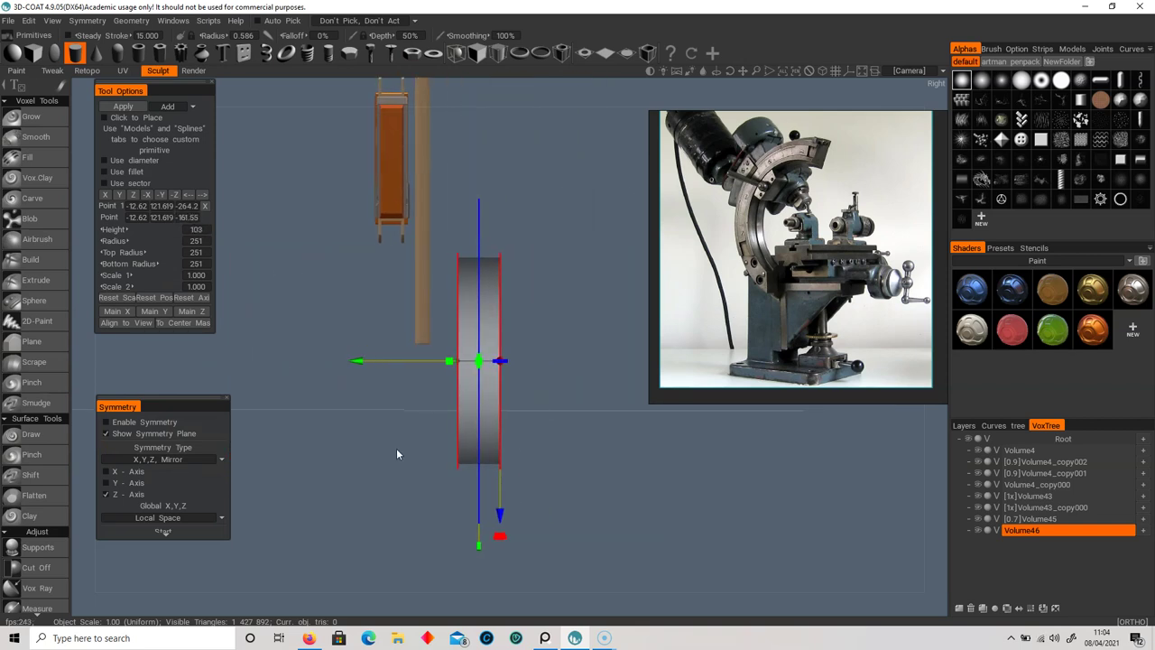
key("Return")
- Move the disc forward with Transform so that it sits in front of the pole, at about Z -37.68
scroll(47, 488, "down", 3)
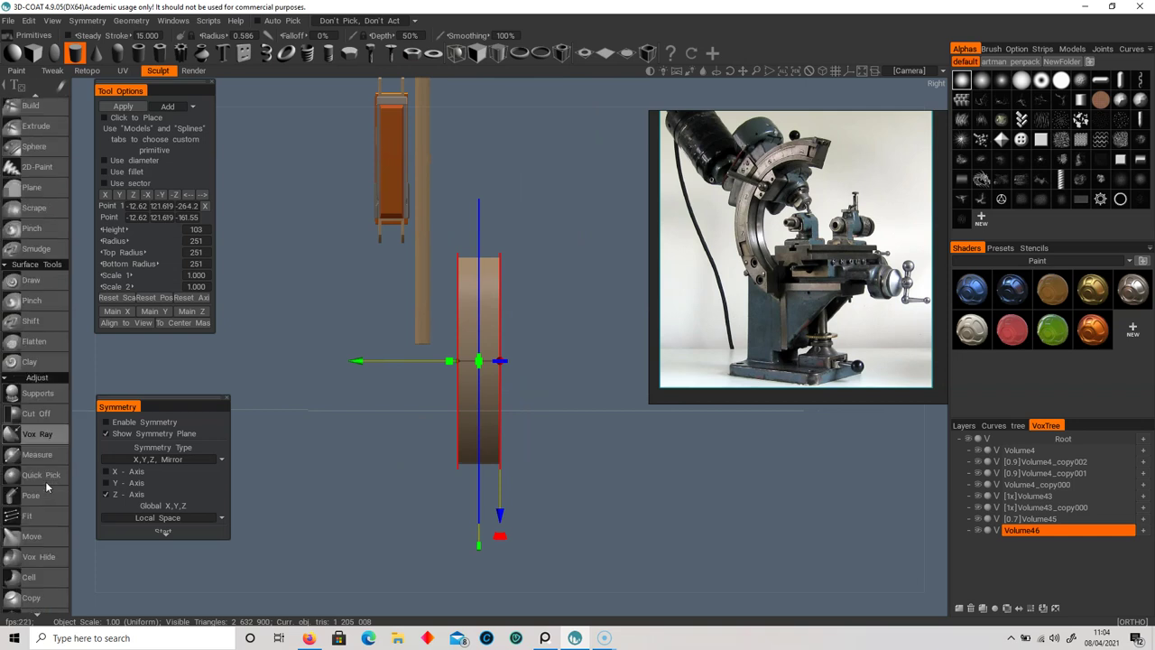
scroll(47, 487, "down", 2)
left_click(49, 540)
left_click_drag(379, 351, 519, 371)
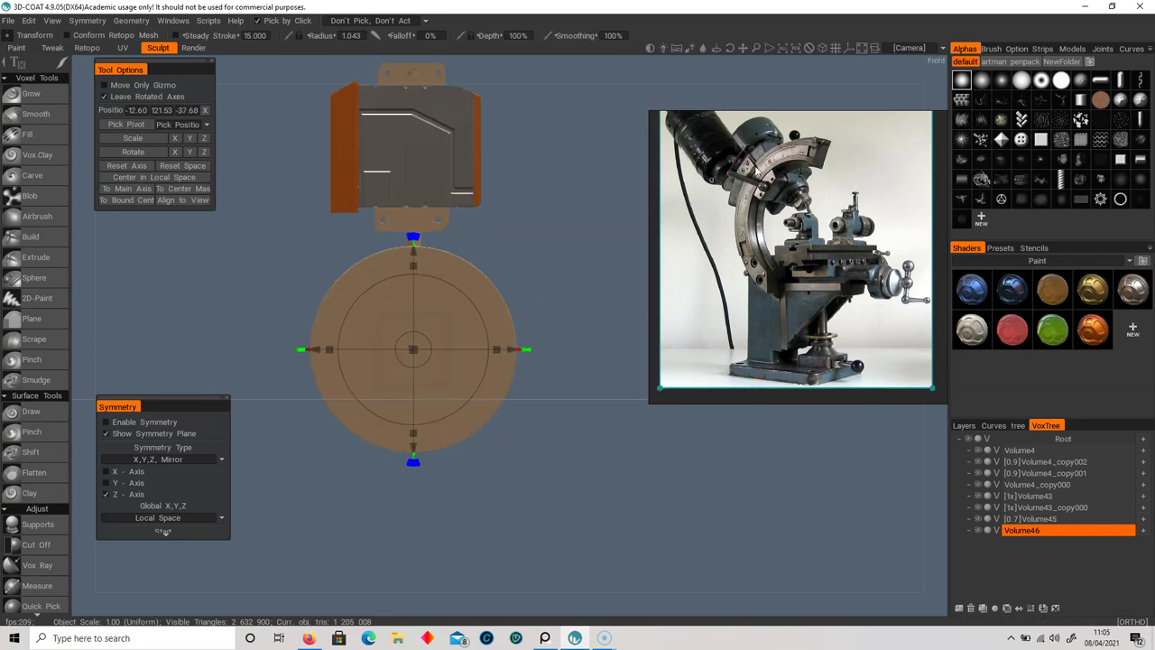
- Compare the antenna unit's lower bracket with the curved-arc machine in the reference photos
middle_click_drag(732, 258, 904, 401)
middle_click_drag(722, 307, 906, 168)
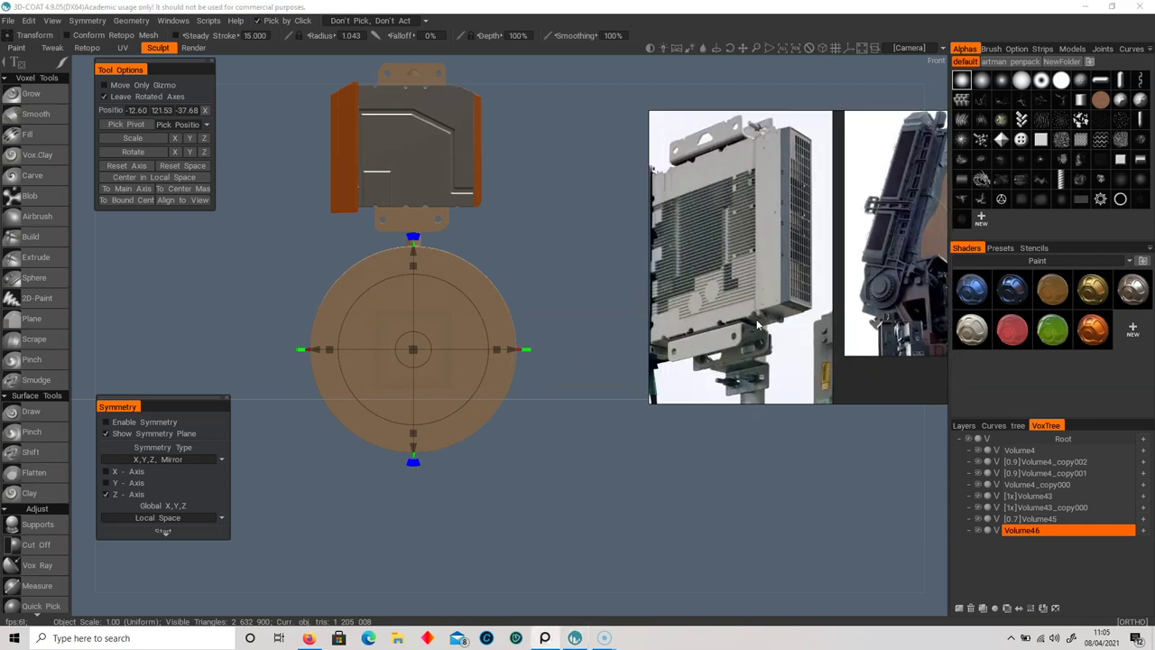
middle_click_drag(756, 309, 577, 299)
middle_click_drag(917, 279, 716, 278)
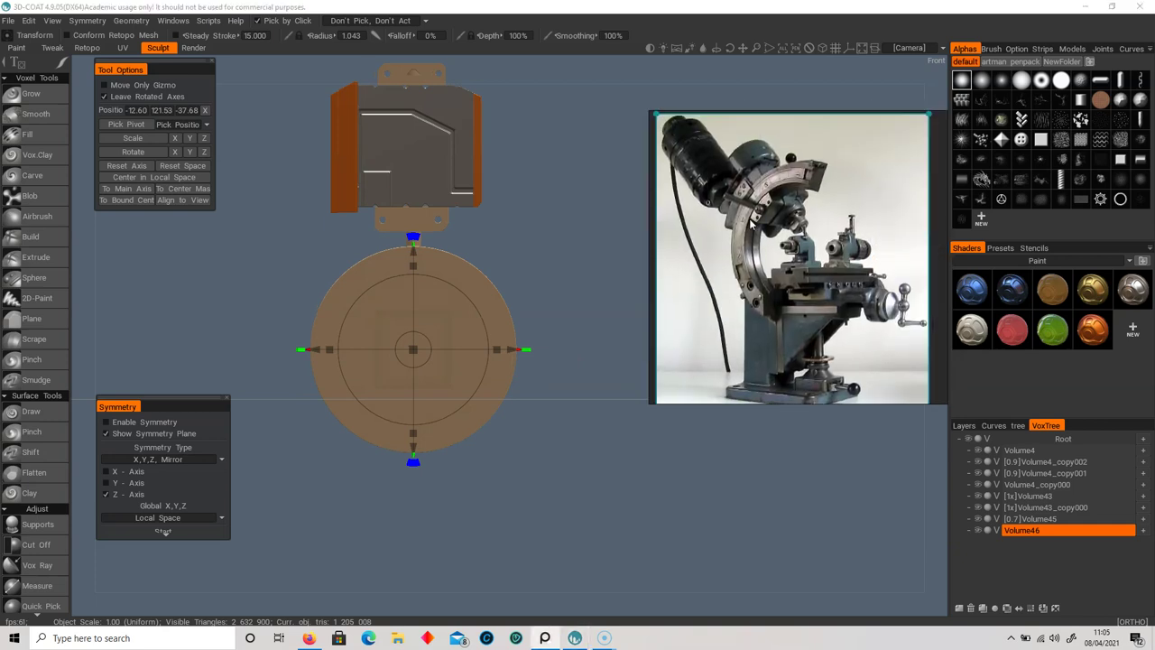
left_click(35, 545)
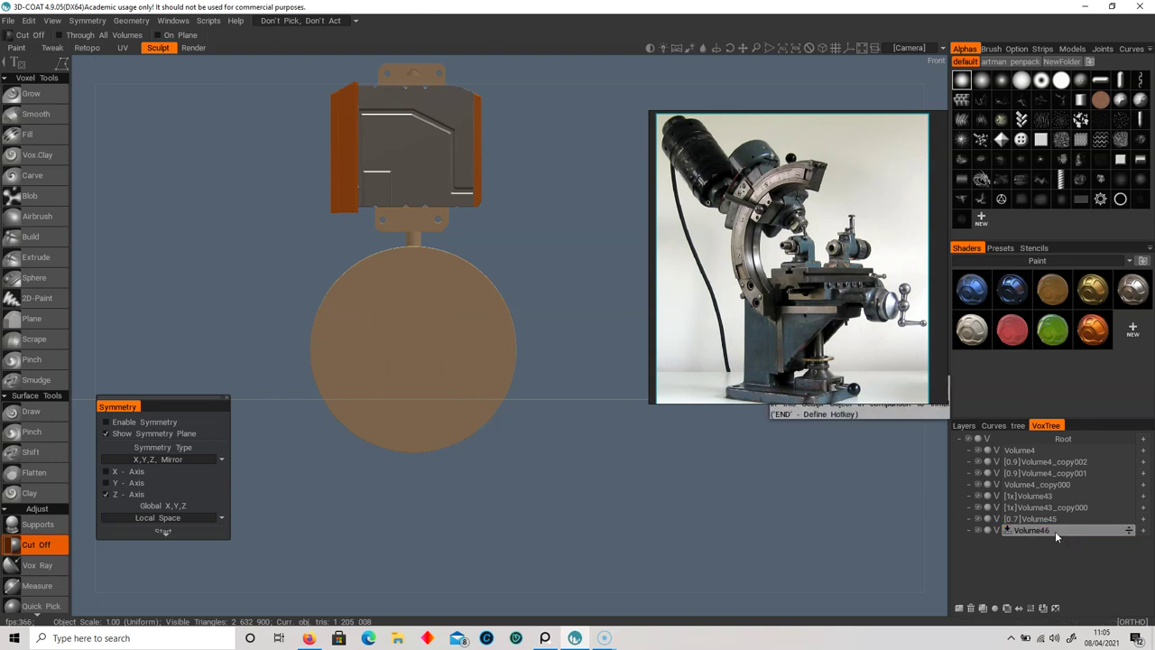
scroll(481, 368, "up", 3)
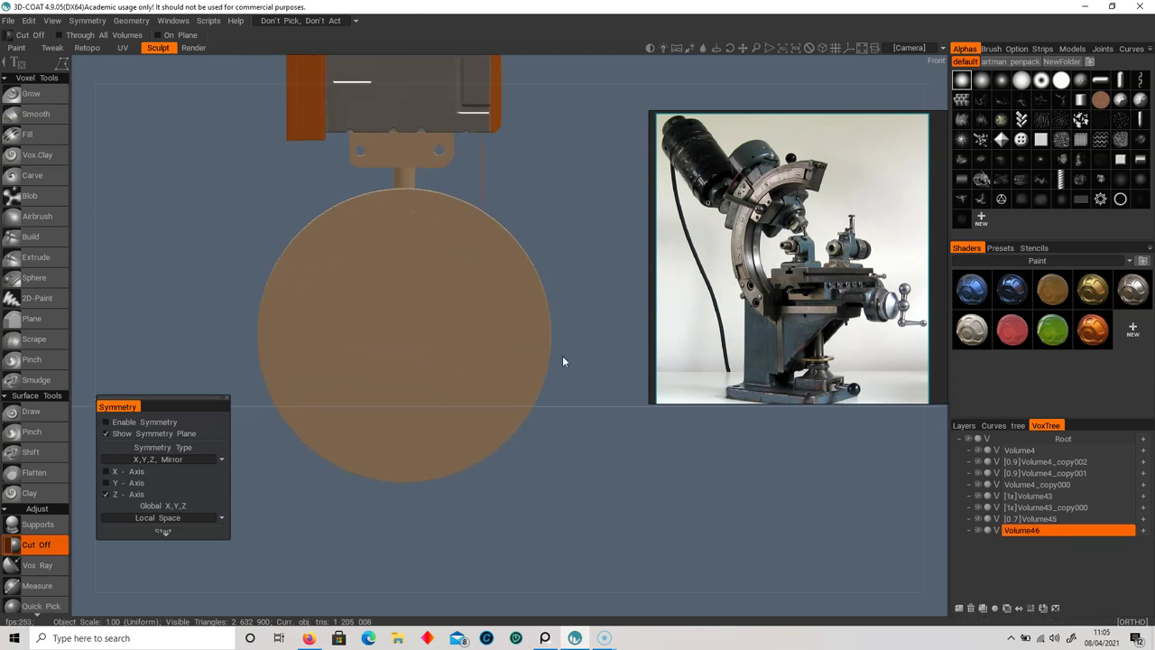
- Duplicate the disc, move the copy forward to about Z 134.76, and scale it thicker in depth and smaller in diameter
left_click(984, 609)
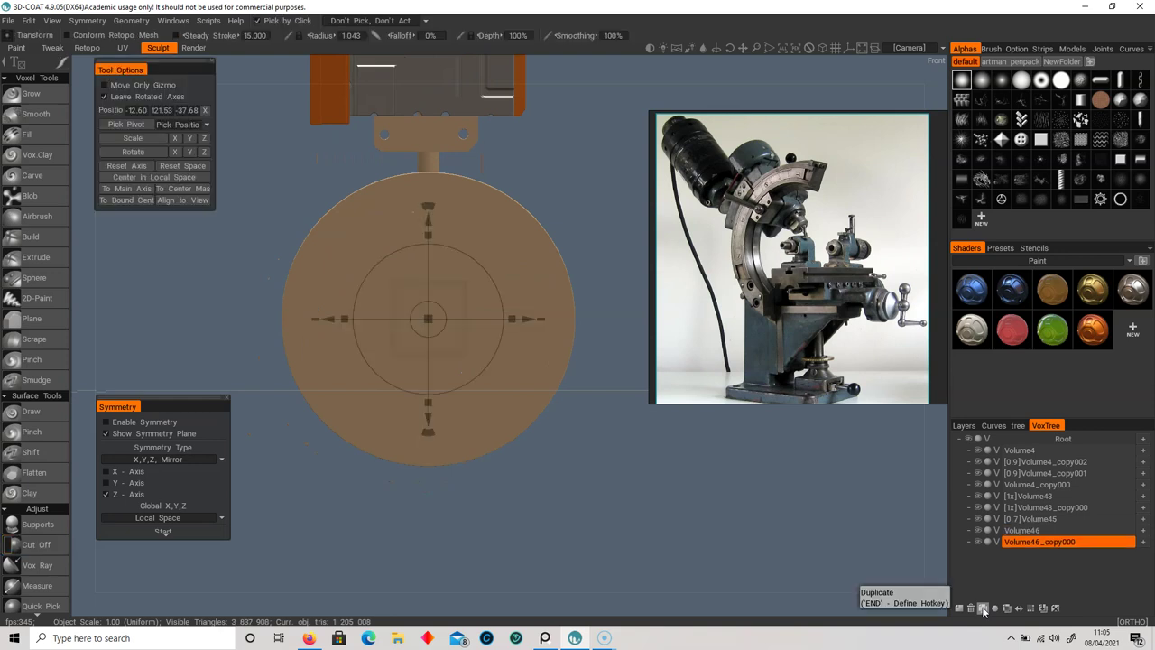
left_click_drag(506, 393, 216, 320)
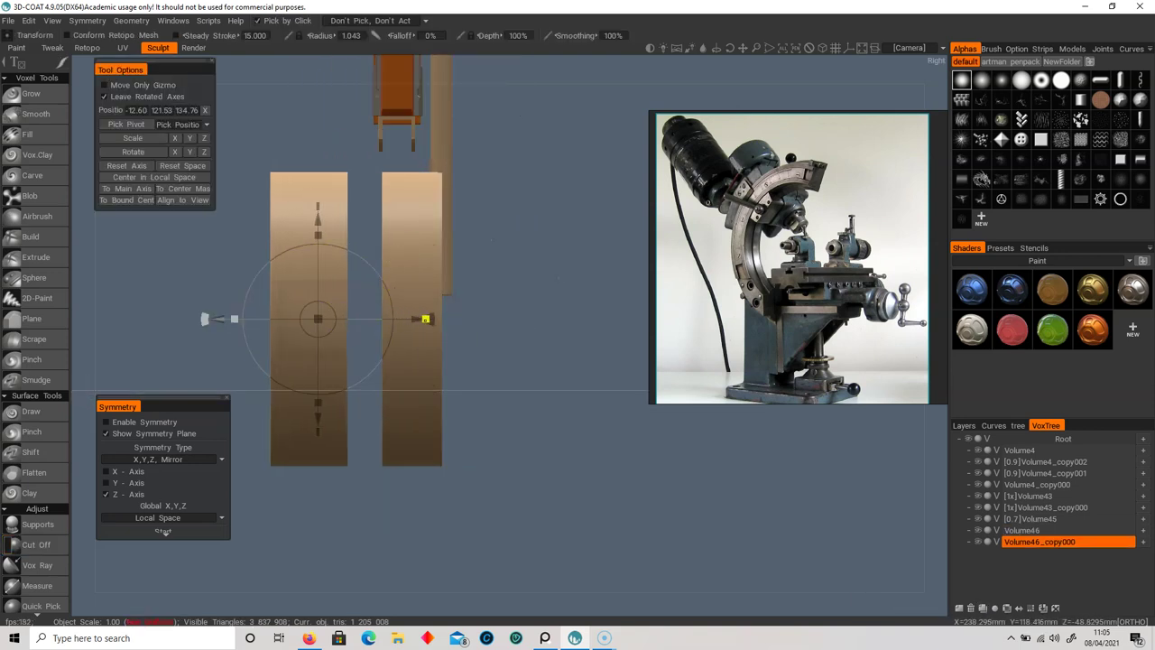
left_click_drag(426, 319, 457, 321)
left_click_drag(318, 366, 415, 369)
left_click_drag(316, 318, 296, 321)
left_click_drag(384, 426, 280, 430)
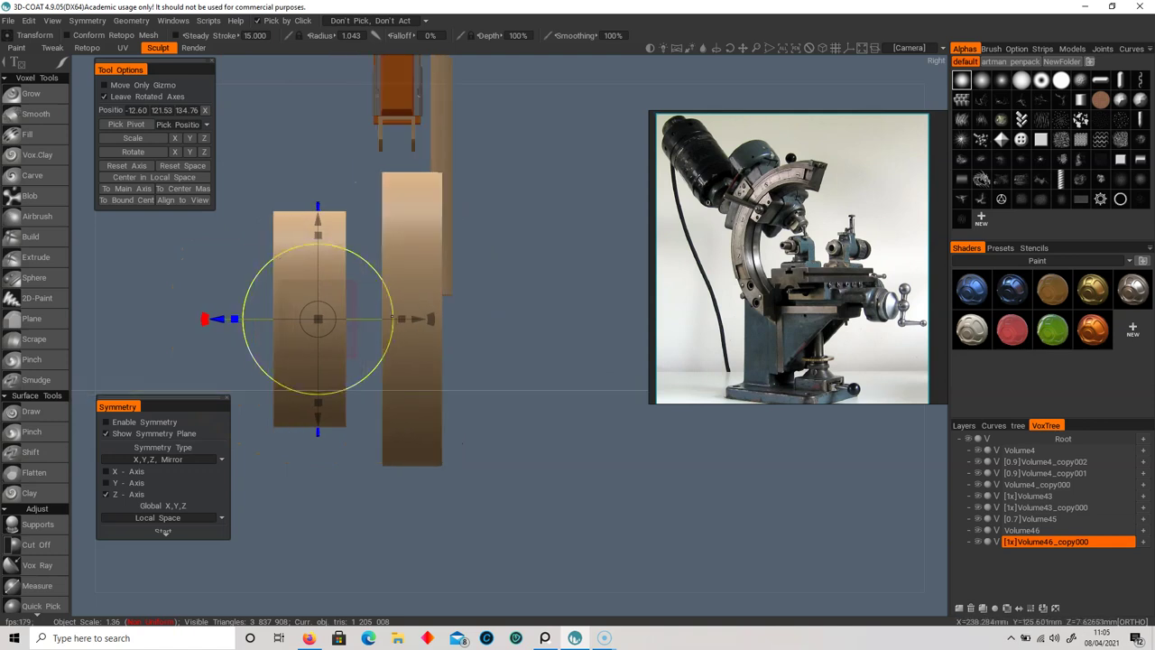
- Center the smaller copy inside the original disc at Z -37.68 and subtract it from Volume46 to form a ring
left_click_drag(413, 319, 517, 320)
left_click_drag(456, 452, 555, 456)
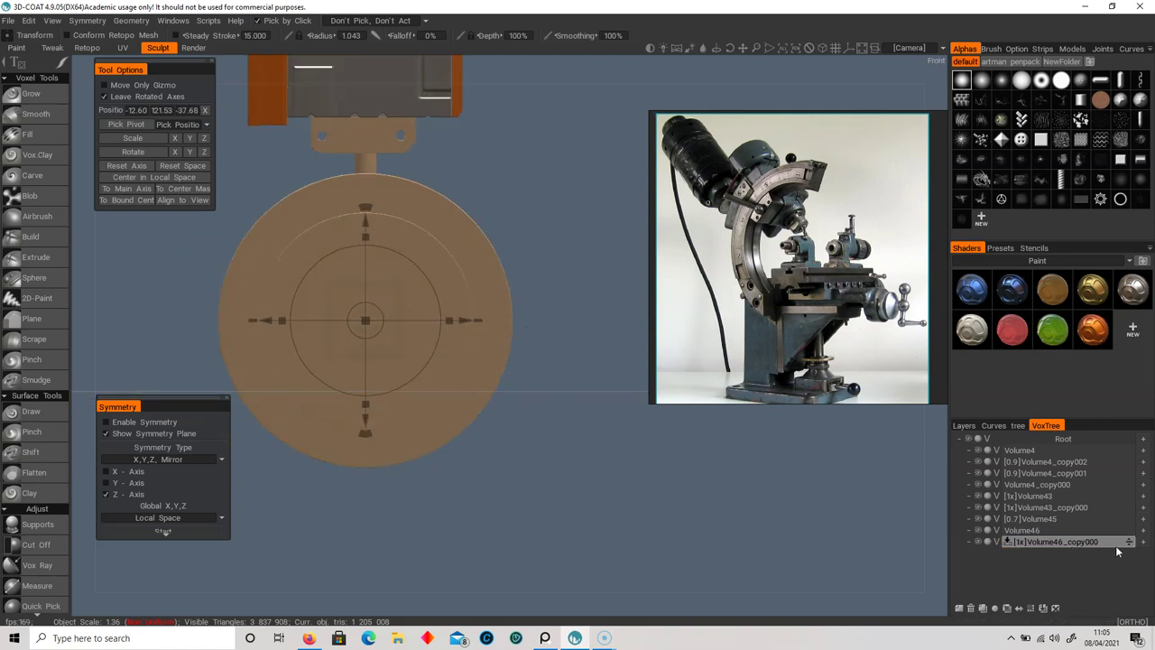
left_click_drag(1127, 542, 1128, 530)
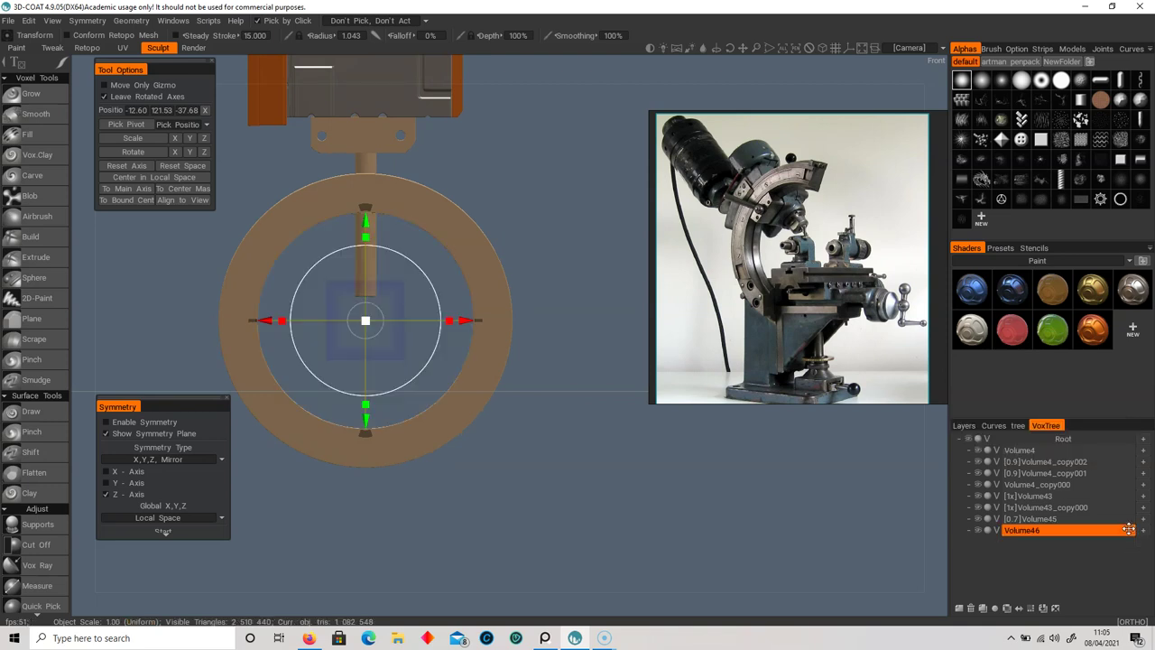
- Cut away the lower half of the ring with a rectangular Cut Off selection, leaving a half-ring arch
left_click(43, 546)
key("e")
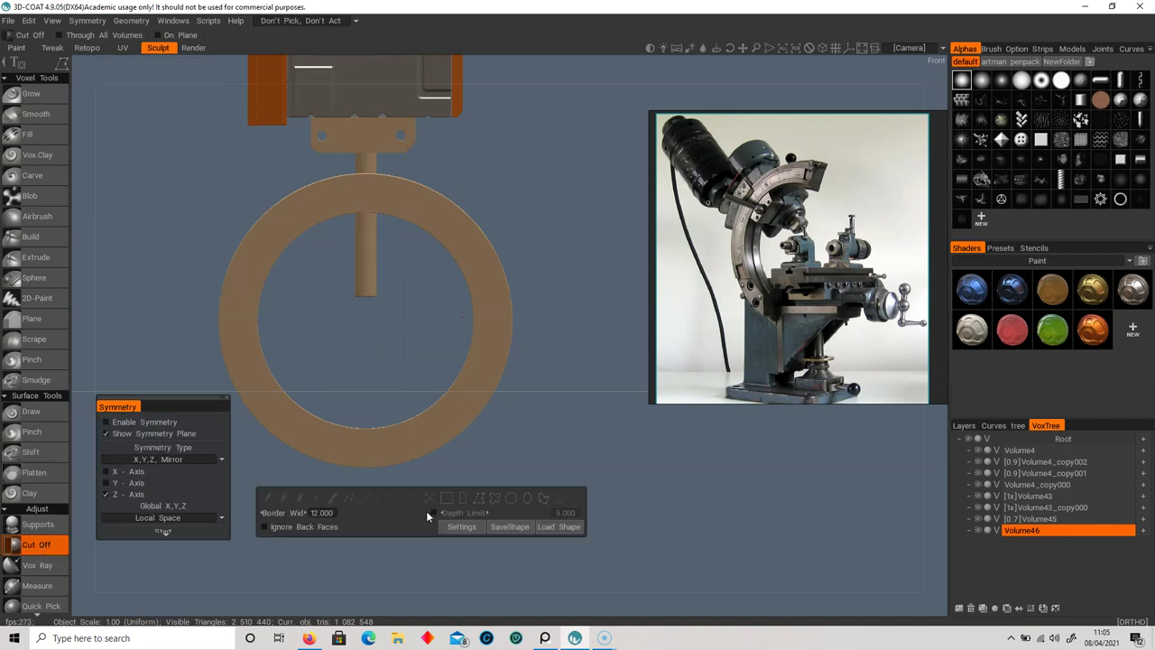
left_click(511, 501)
left_click_drag(380, 340, 475, 355)
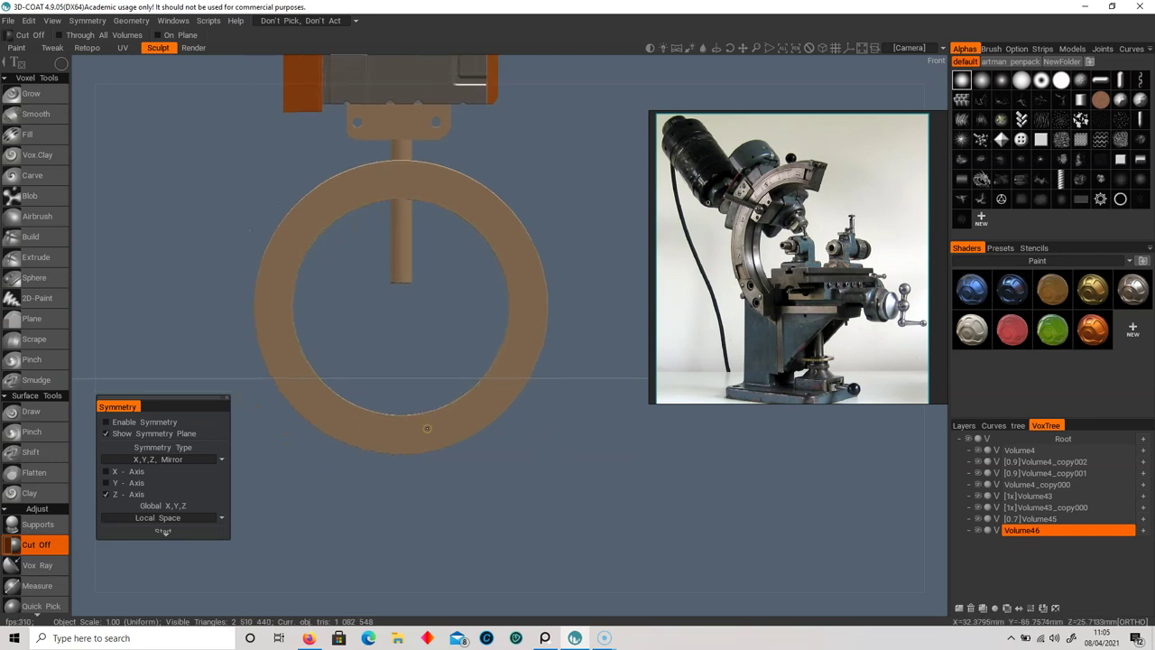
key("space")
left_click(460, 421)
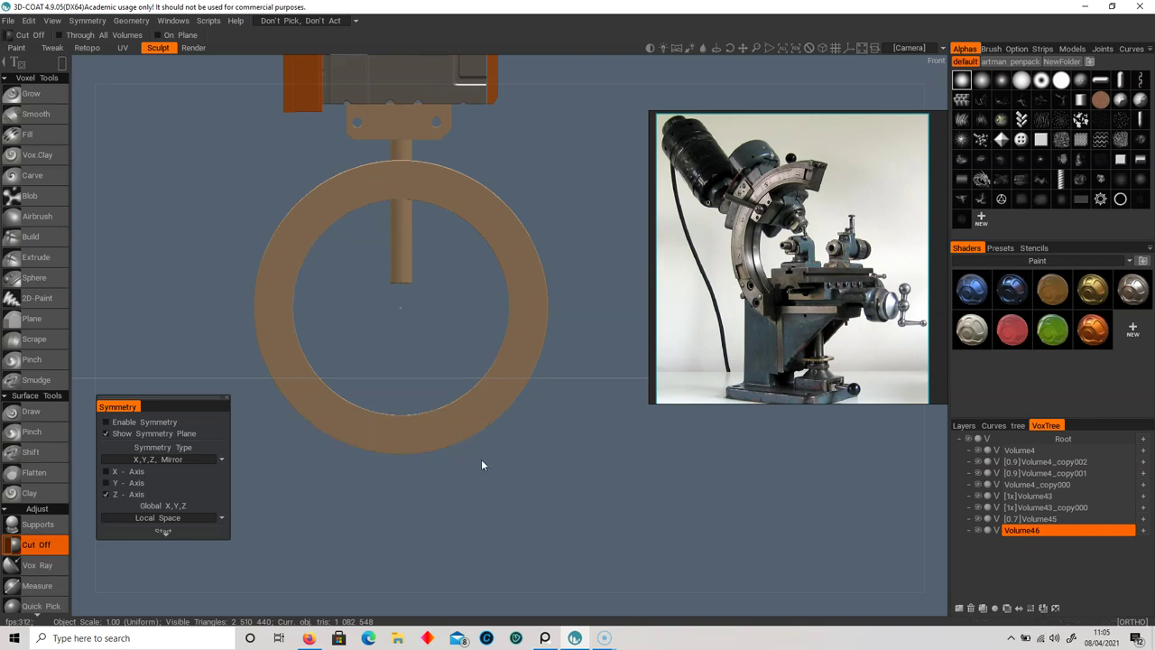
left_click_drag(623, 533, 185, 307)
mouse_move(489, 358)
middle_mouse_down()
mouse_move(330, 365)
mouse_move(503, 361)
middle_mouse_up()
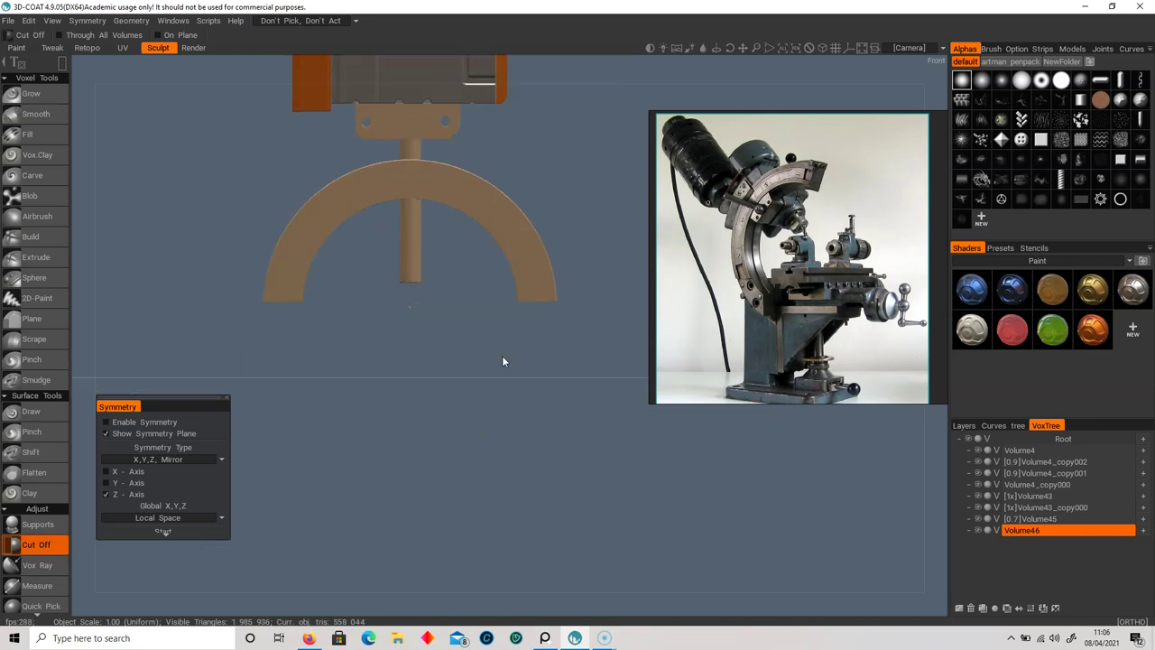
middle_click_drag(368, 320, 446, 334)
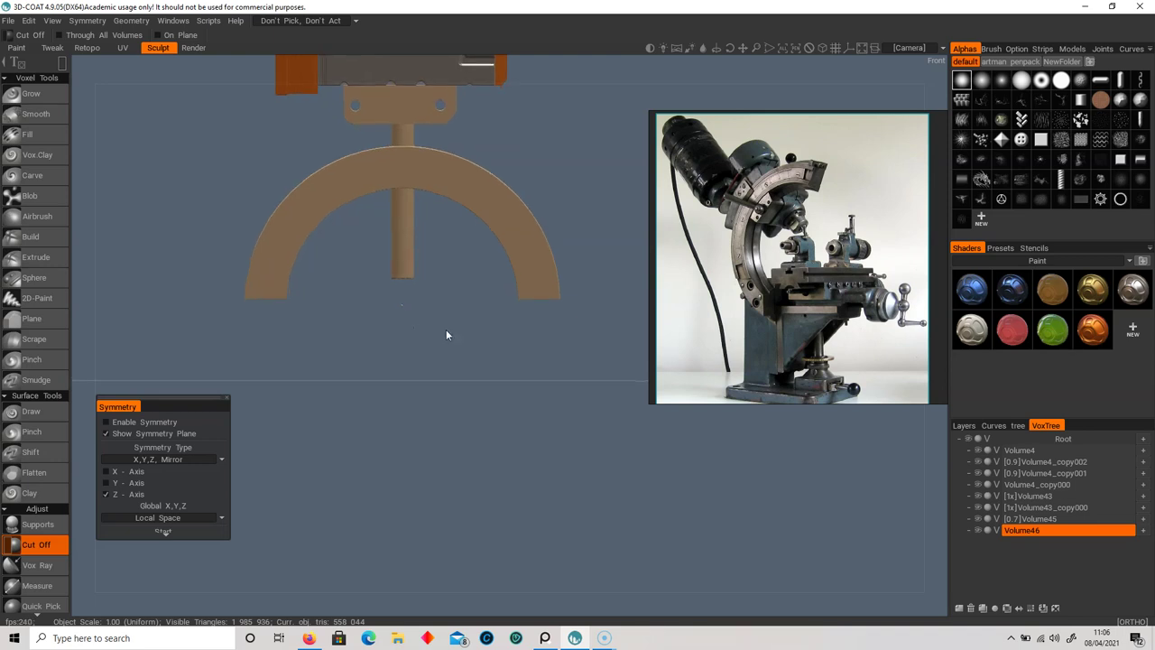
- Duplicate the half-ring, scale the copy slightly smaller, and position it against the front of the original at about Z 9.028
left_click(983, 607)
middle_click_drag(472, 433, 326, 425)
left_click_drag(516, 307, 451, 305)
left_click_drag(343, 305, 362, 350)
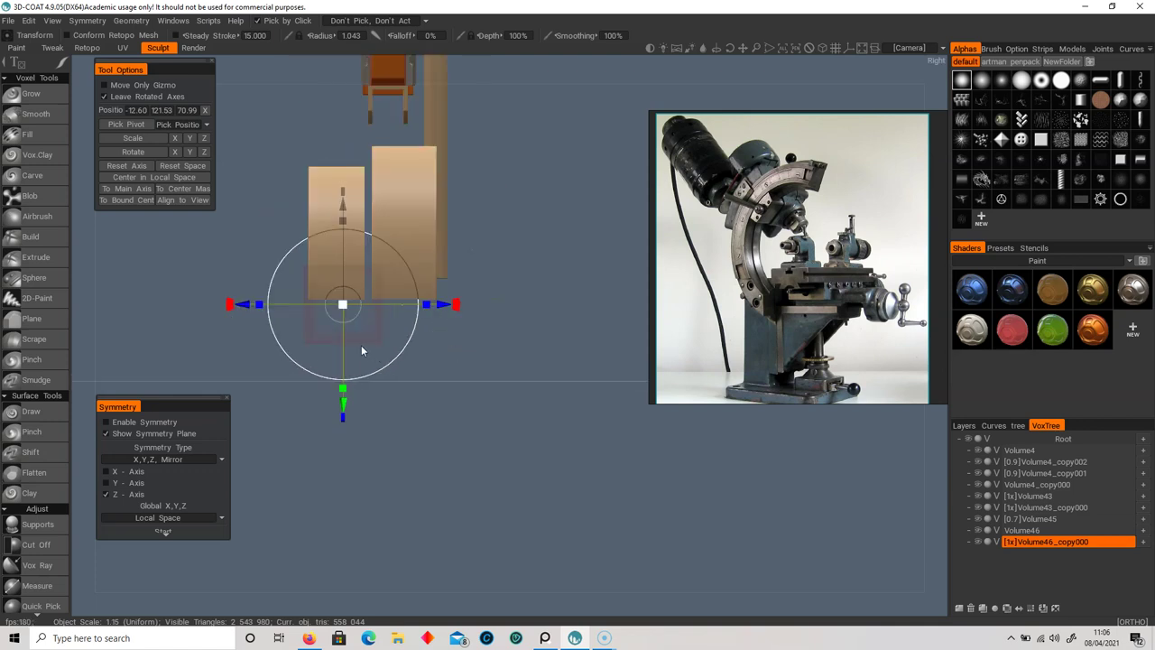
left_click_drag(443, 304, 478, 305)
left_click_drag(478, 374, 590, 389)
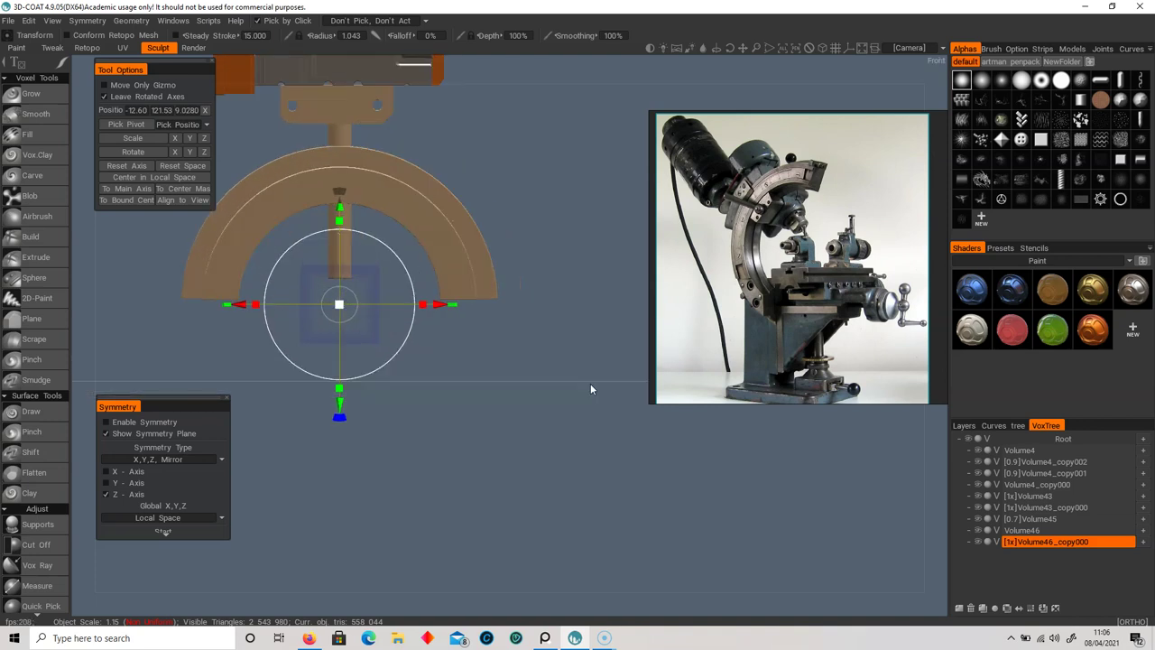
- Merge the smaller half-ring copy Volume46_copy000 into Volume46
left_click(1006, 541)
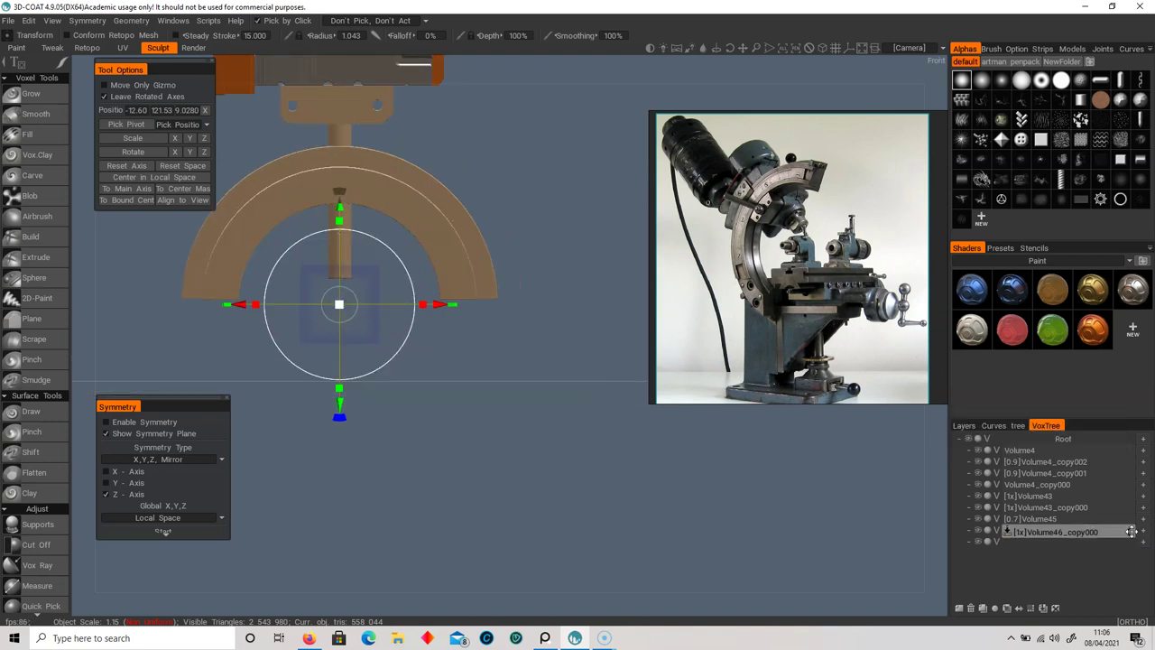
left_click(977, 532)
left_click(978, 532)
- Select a circular area on the half-ring's front face with Pose, align the gizmo to the view, and shift it in depth to form a step
scroll(509, 406, "up", 2)
middle_click_drag(509, 406, 610, 420)
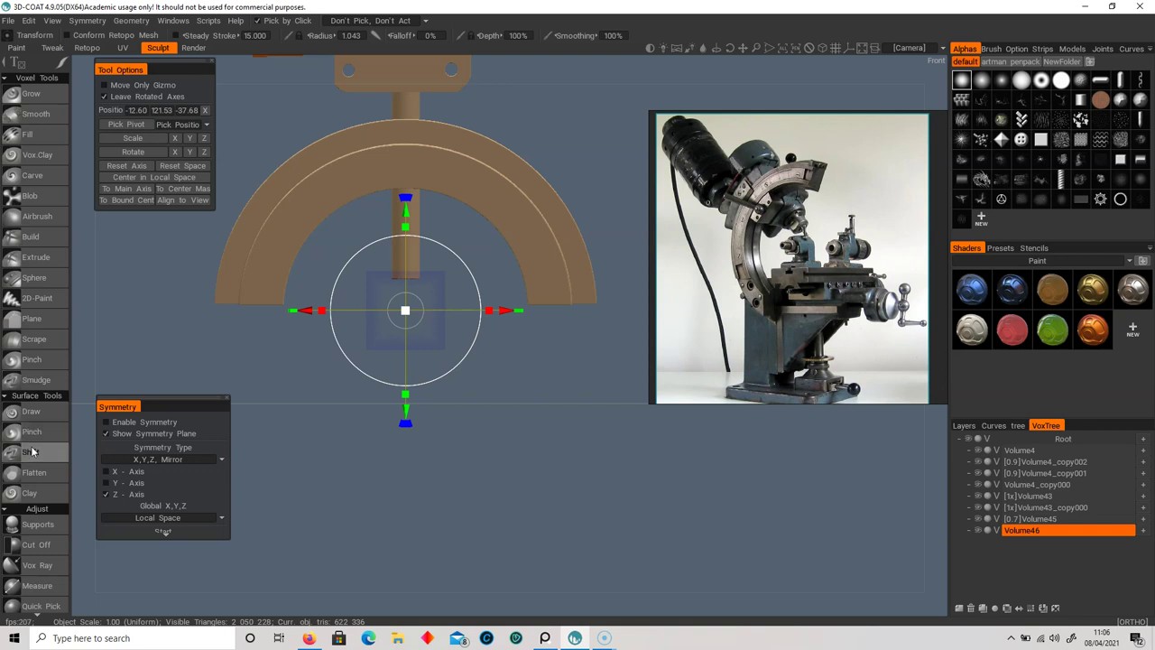
scroll(36, 406, "down", 3)
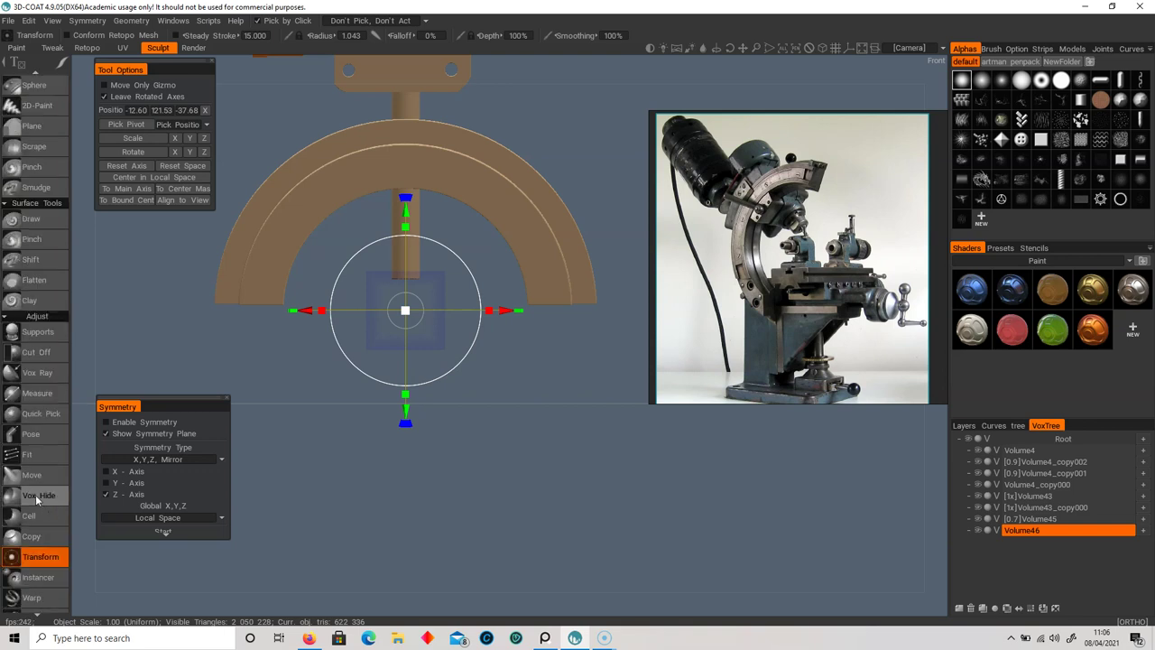
left_click(31, 433)
left_click_drag(408, 293, 561, 401)
middle_click_drag(561, 401, 442, 298)
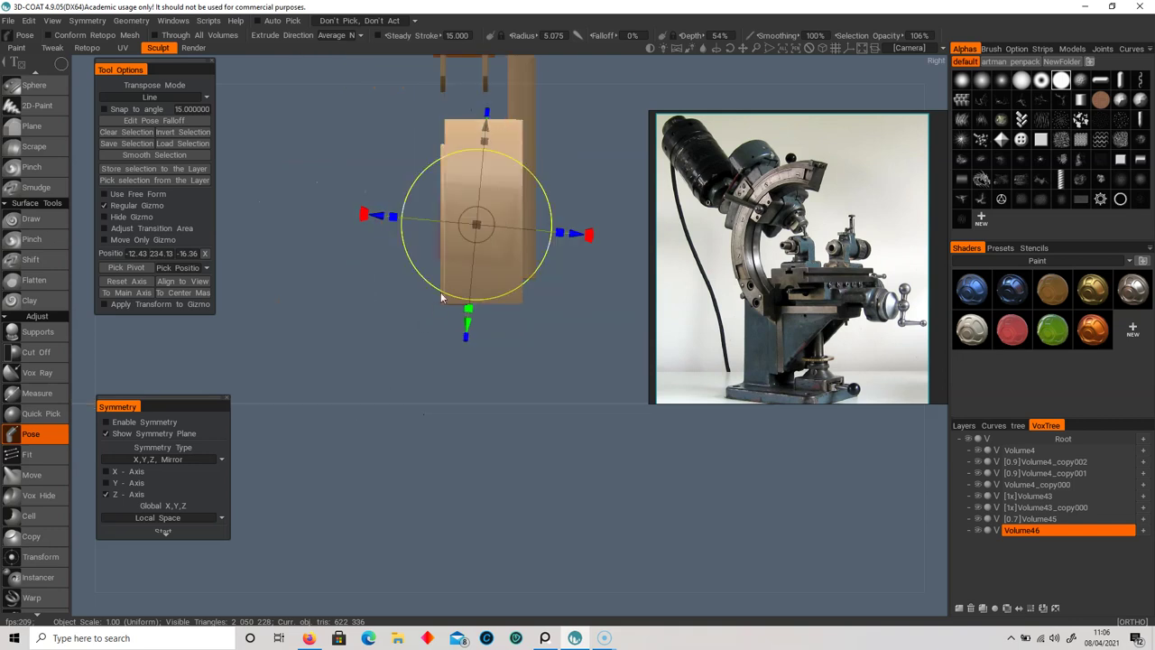
left_click(181, 282)
middle_click_drag(407, 226, 490, 306)
key("ctrl+d")
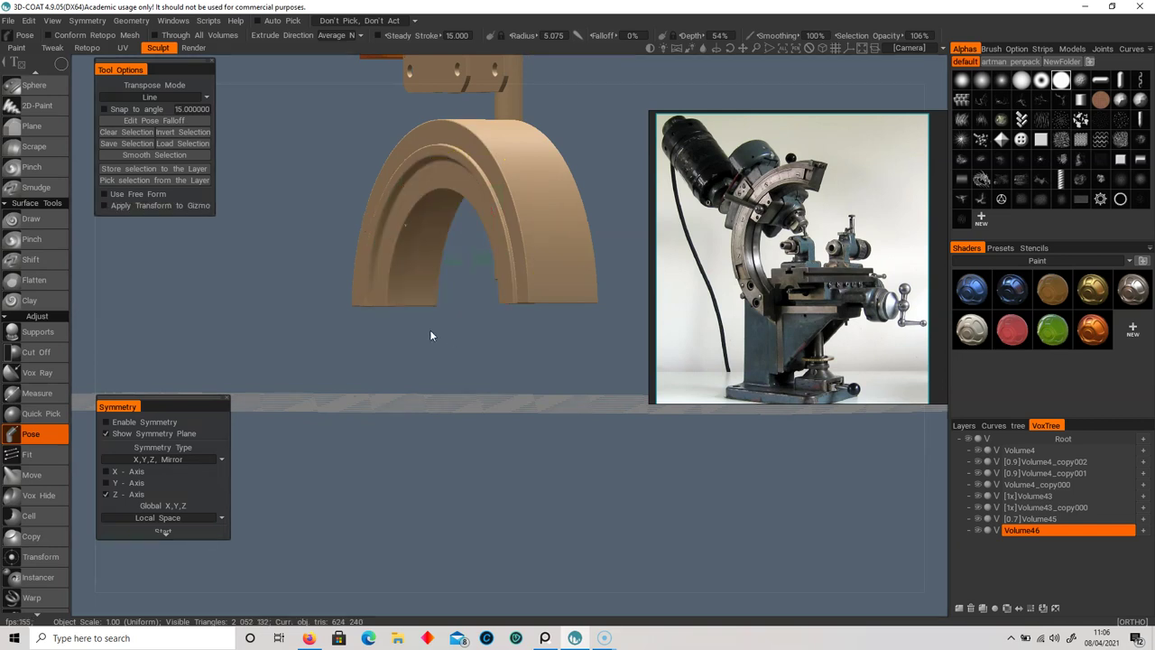
- Select another circular band on the half-ring's front face with Pose and reshape it in depth with the gizmo aligned to the view
left_click_drag(431, 332, 522, 327)
left_click_drag(435, 317, 613, 385)
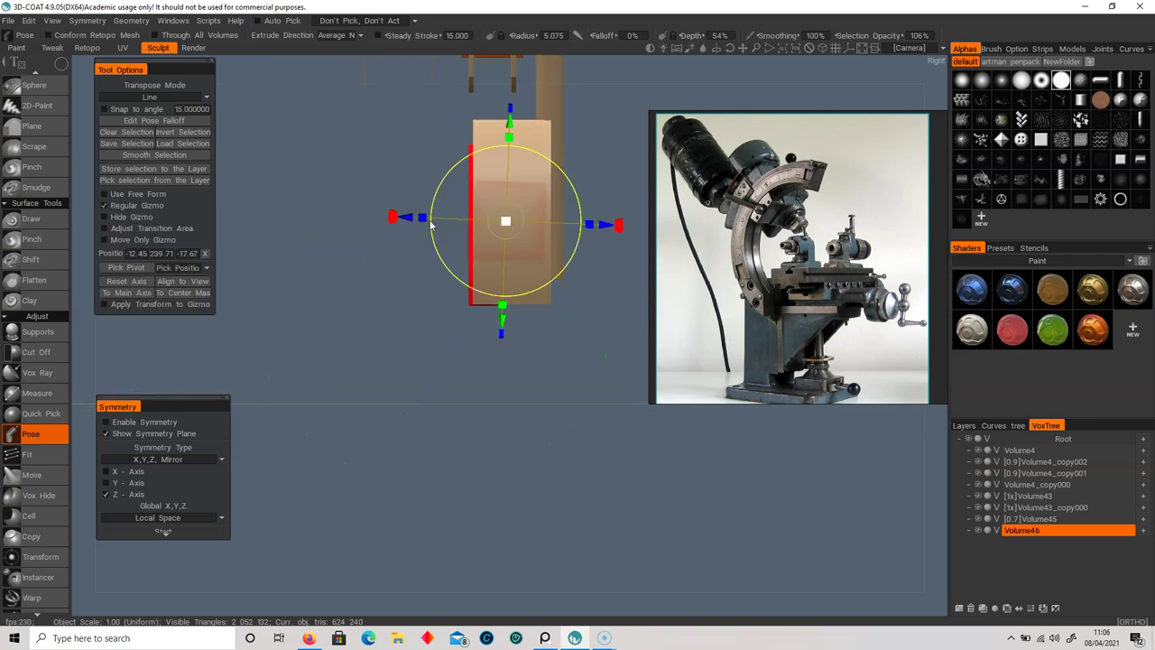
left_click(178, 283)
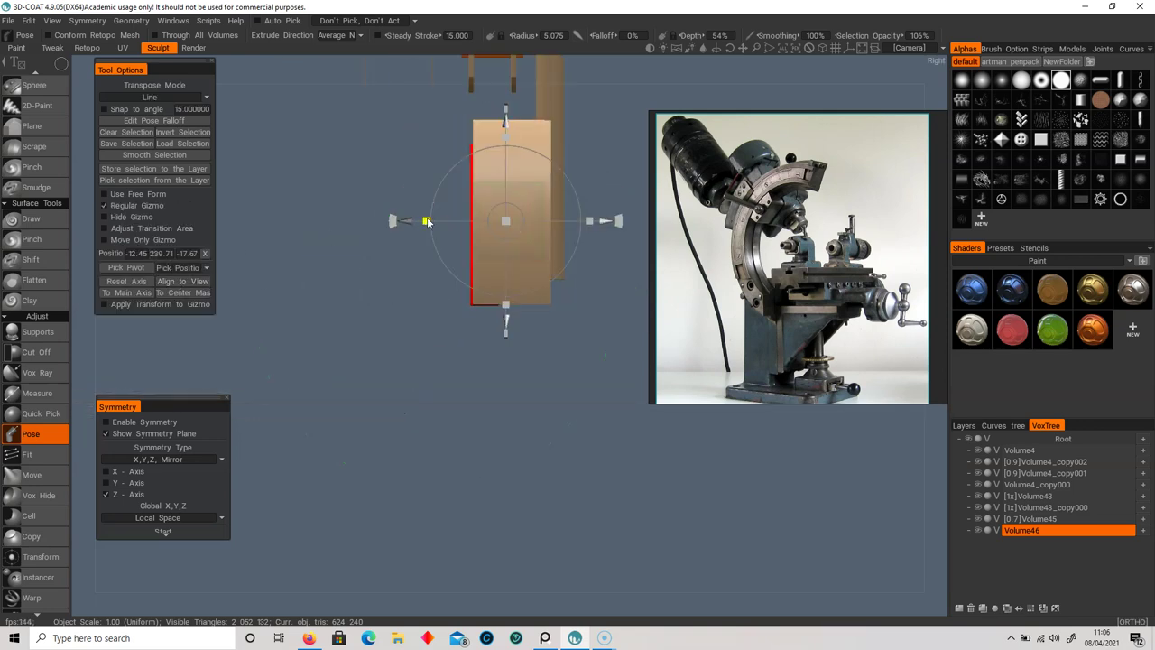
key("ctrl+z")
- Select the inner rim of the front face with a Pose circle about 344 mm across, align the gizmo to the view, and extend it forward
left_click_drag(492, 384, 518, 388)
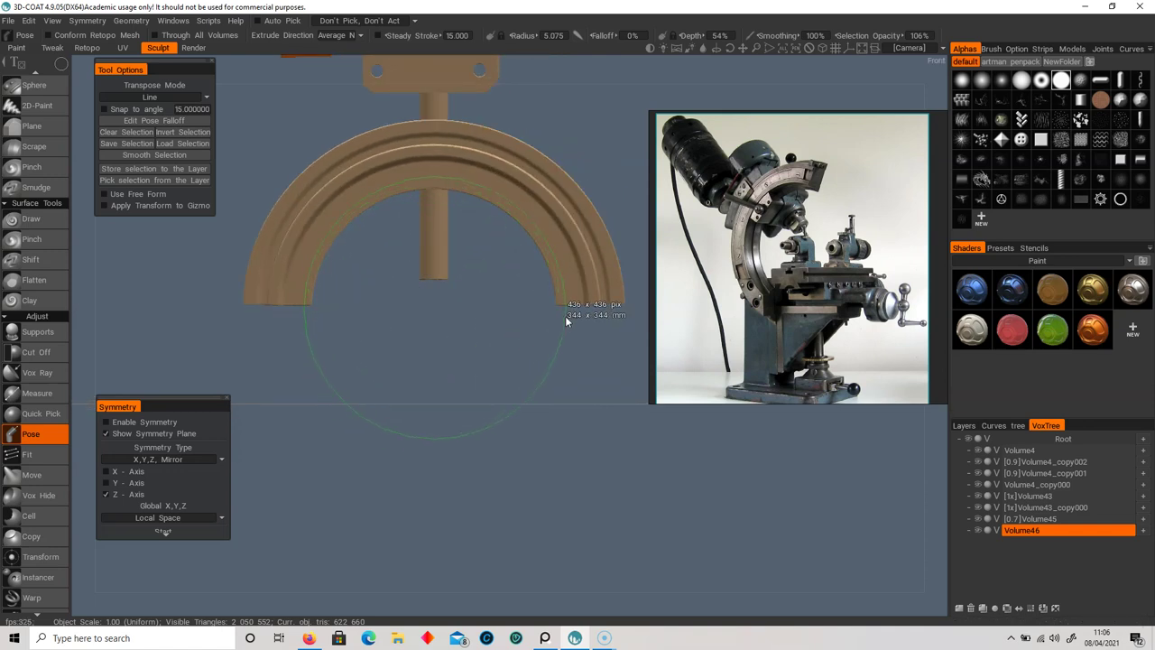
left_click_drag(565, 321, 566, 319)
left_click_drag(519, 403, 394, 415)
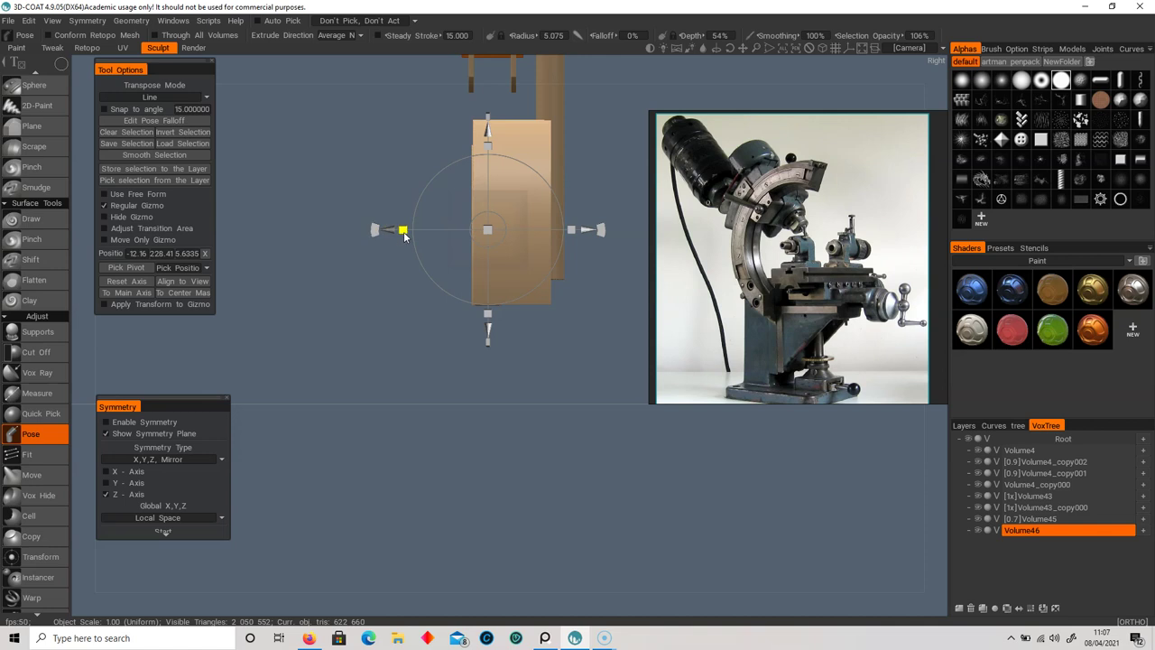
left_click_drag(480, 343, 613, 352)
left_click(472, 363)
left_click_drag(465, 376, 271, 234)
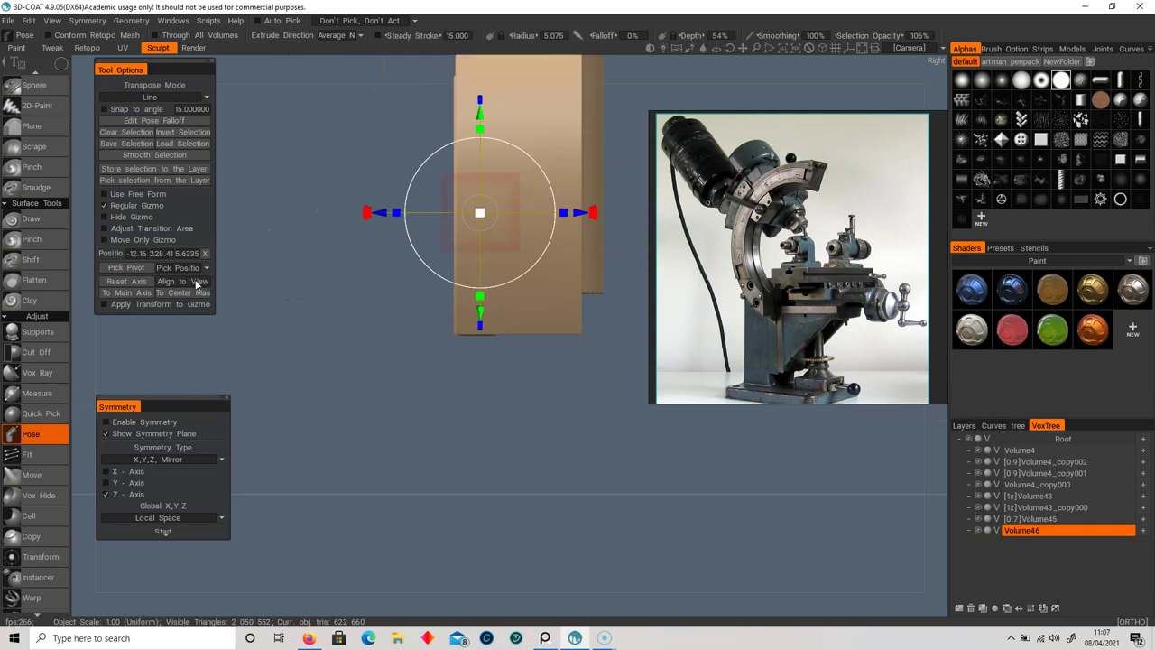
left_click_drag(394, 213, 378, 214)
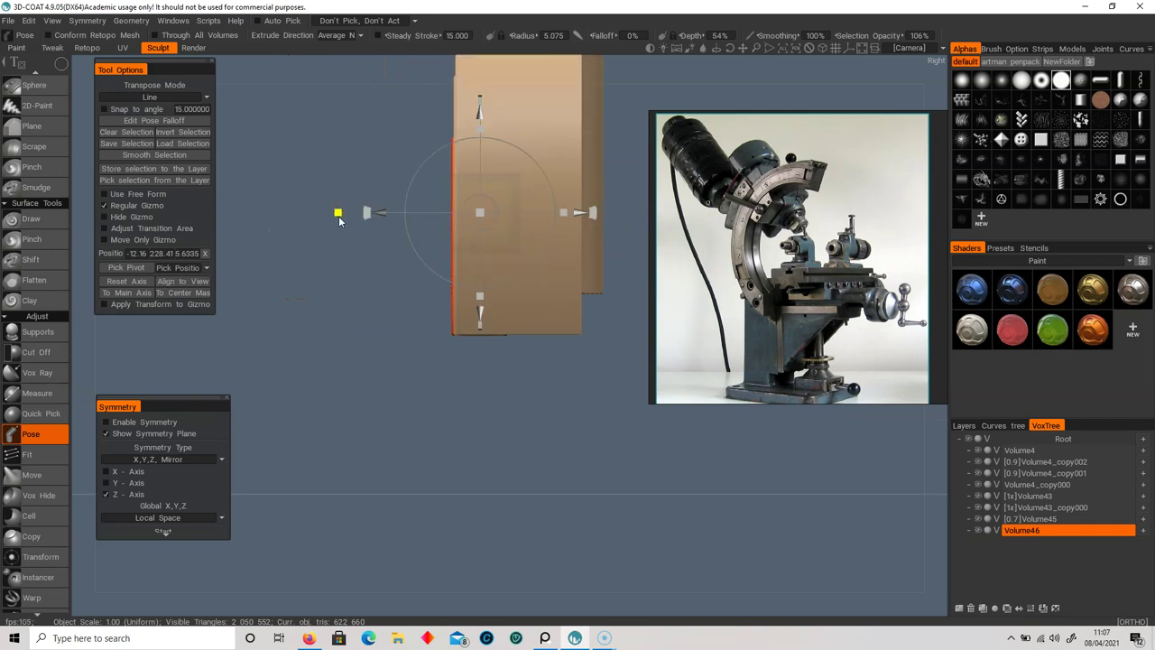
key("space")
key("ctrl+d")
- Move the half-ring Volume46 down to Y 2.468 and forward to Z 59.44 with Transform
left_click_drag(371, 300, 387, 332)
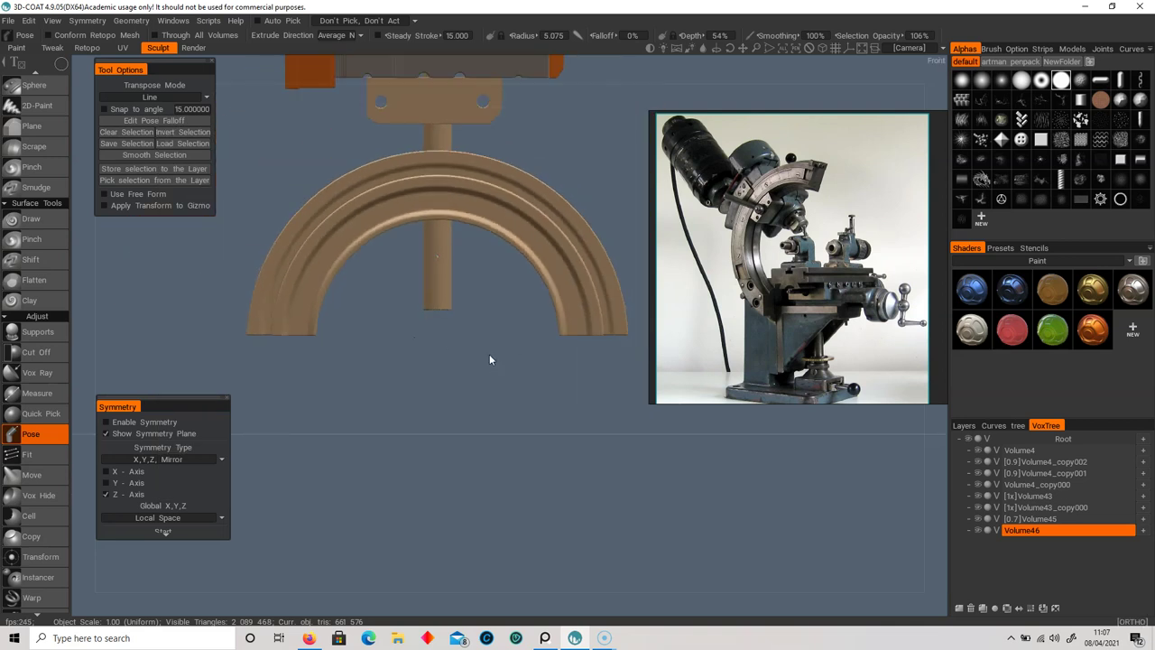
right_click_drag(489, 354, 392, 333)
right_click_drag(471, 403, 428, 369)
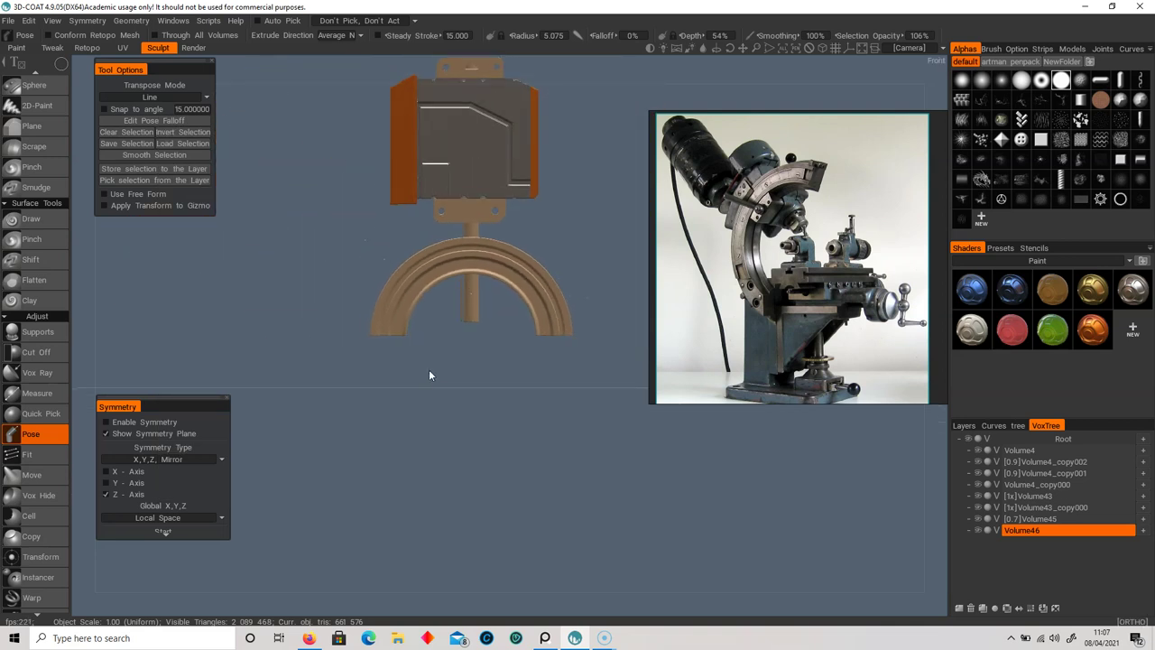
scroll(49, 528, "down", 3)
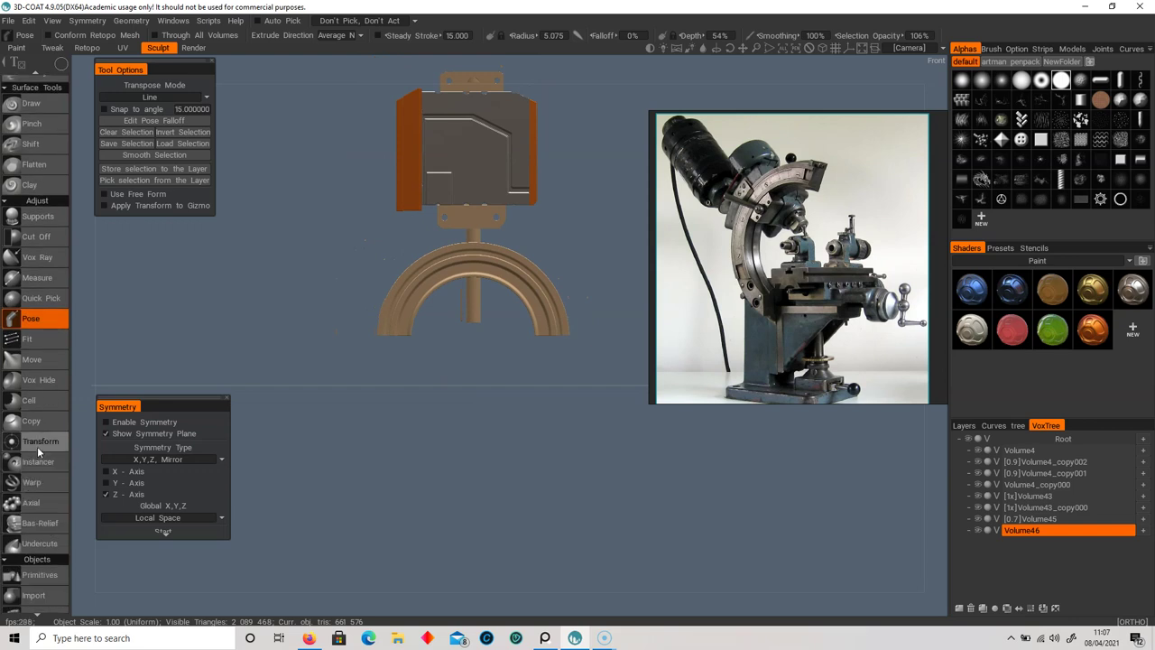
left_click(39, 441)
left_click_drag(556, 340, 583, 343)
key("ctrl+z")
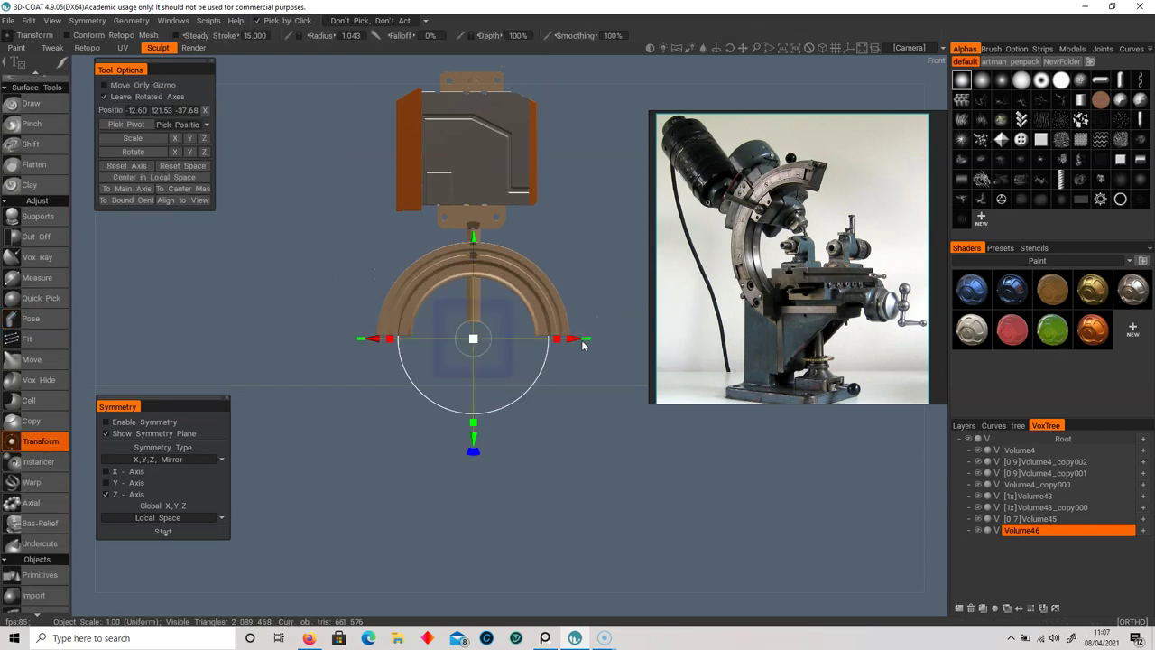
left_click_drag(475, 241, 488, 288)
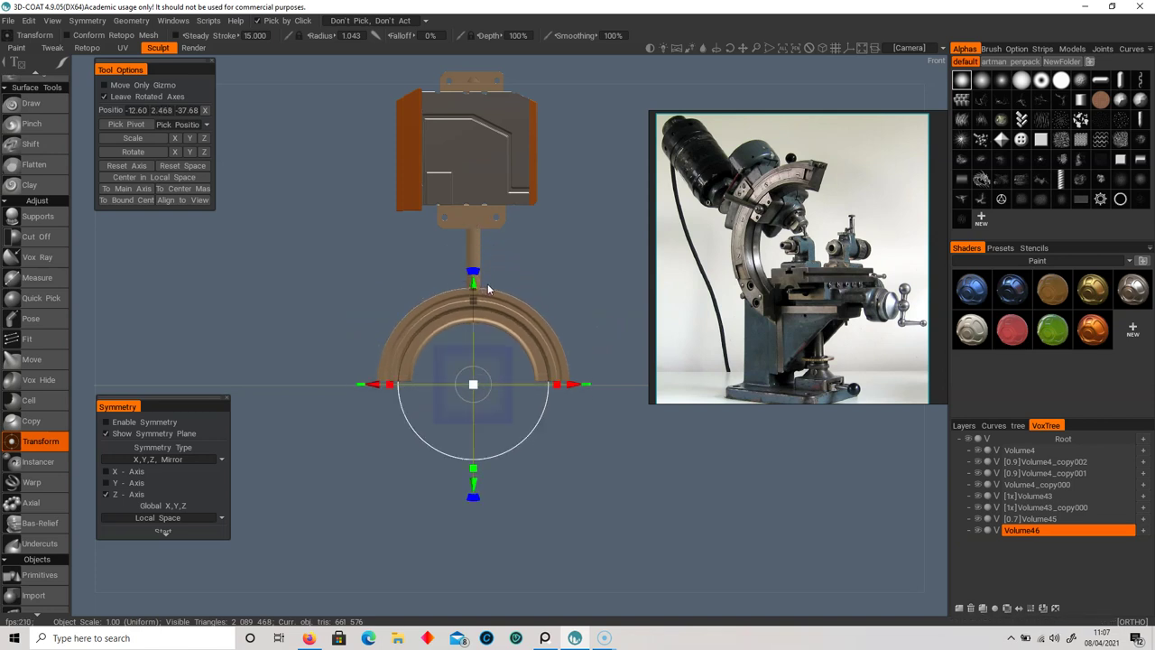
left_click_drag(586, 286, 402, 291)
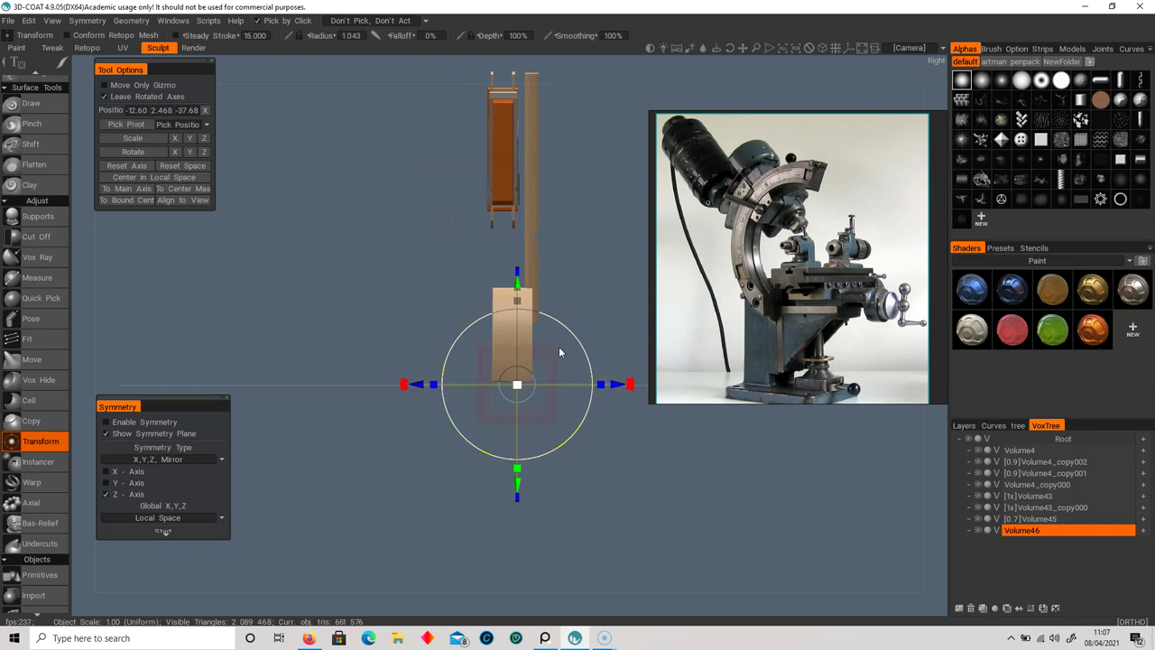
left_click_drag(610, 387, 579, 386)
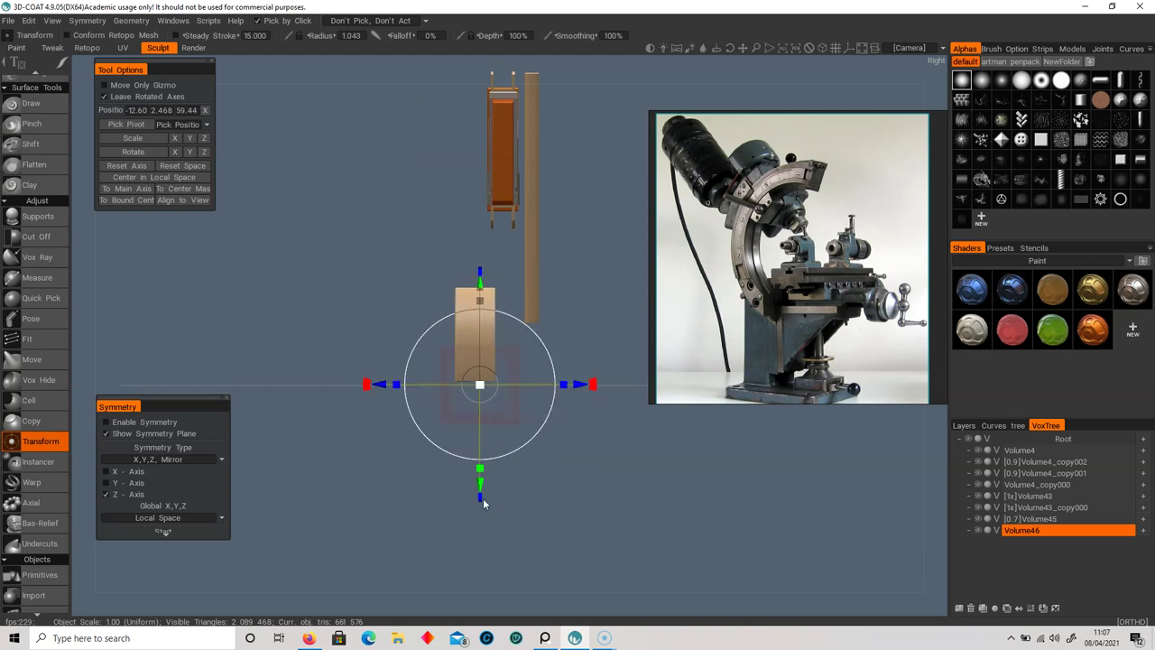
- Select the middle band of the half-ring's outer surface with Pose in side view and sink it inward to form a channel
scroll(483, 503, "up", 3)
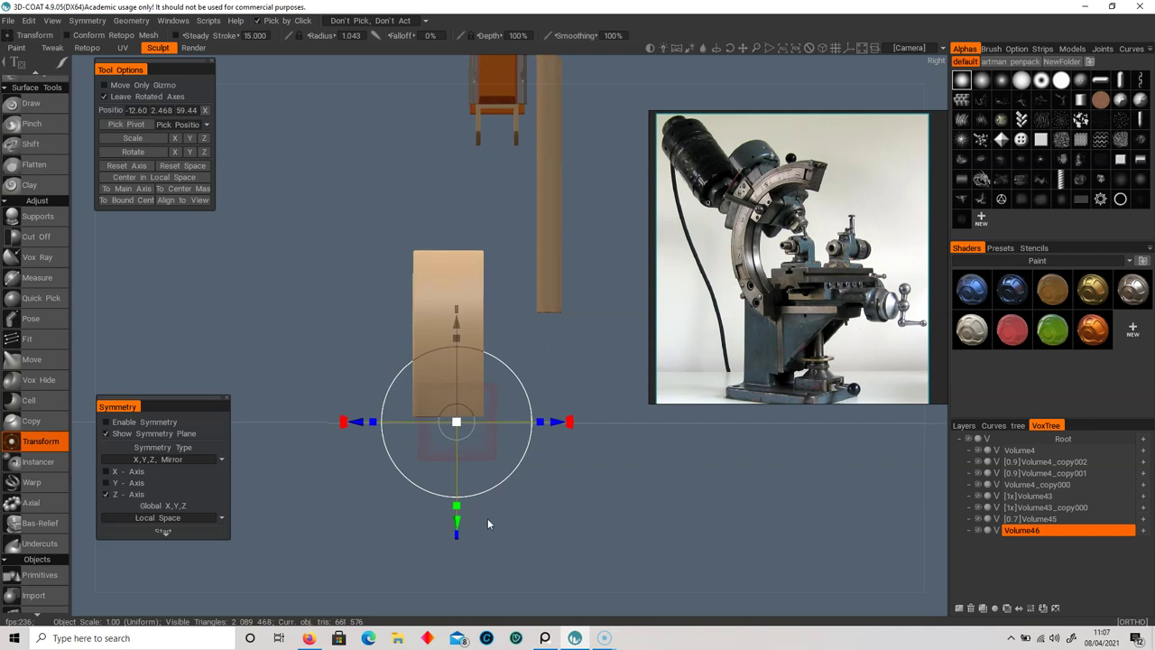
left_click(27, 325)
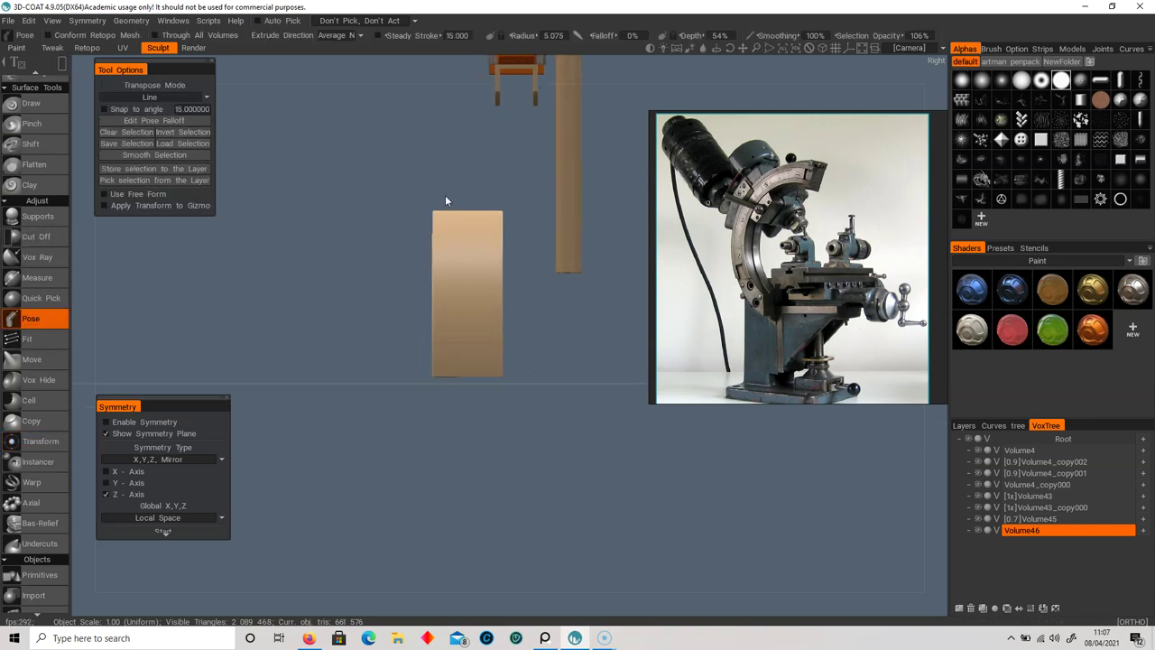
left_click_drag(488, 409, 484, 409)
left_click_drag(415, 487, 500, 342, "alt")
left_click_drag(465, 294, 459, 294)
key("ctrl+d")
- Duplicate the channelled half-ring and move the copy behind the support pole to about Z -181.2
left_click_drag(541, 415, 374, 390, "alt")
left_click(982, 608)
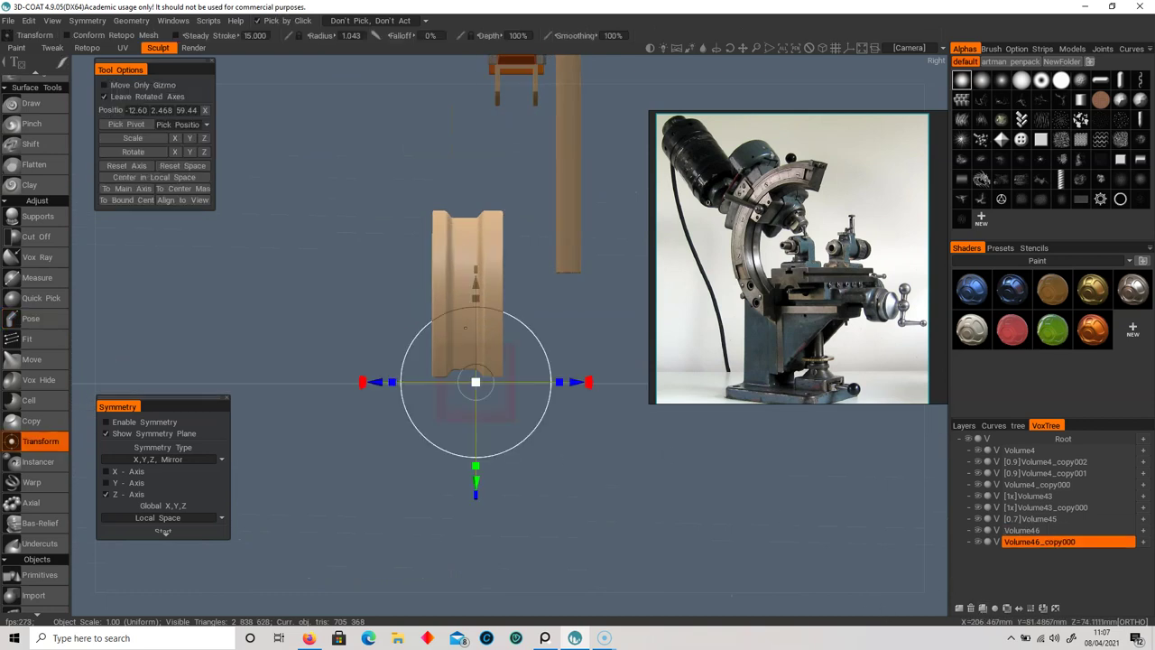
left_click_drag(581, 383, 721, 415)
middle_click_drag(610, 438, 521, 477)
left_click_drag(635, 424, 649, 424)
- Move the front half-ring Volume46 back toward the support pole to Z -4.04
left_click(403, 335)
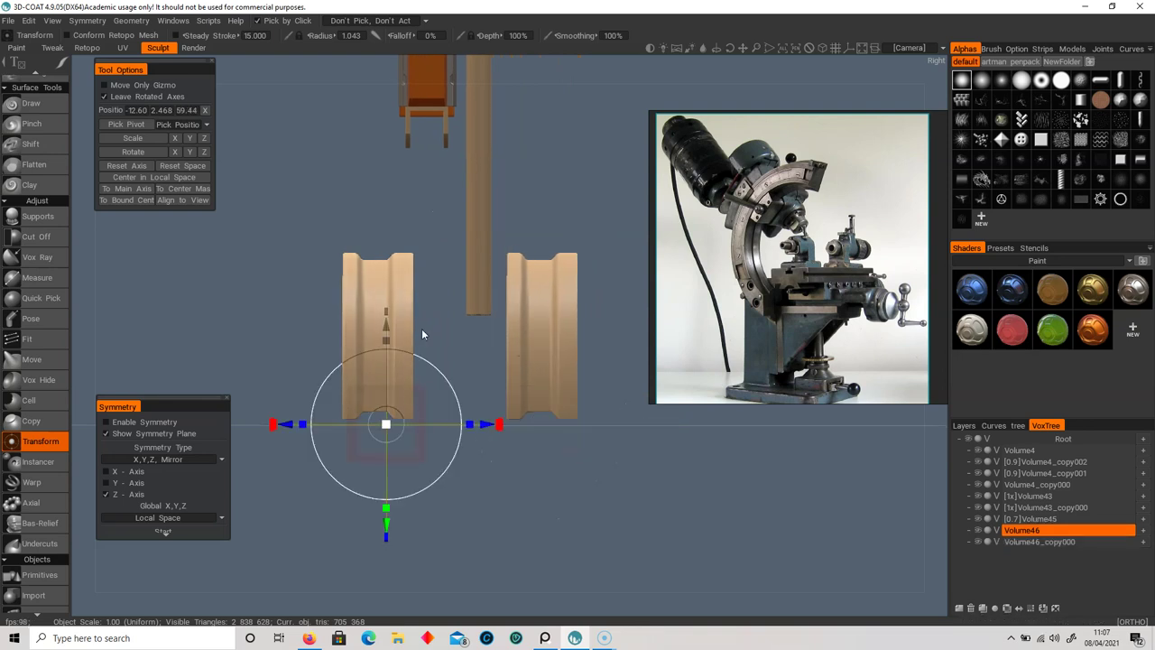
left_click_drag(485, 426, 528, 425)
left_click_drag(482, 316, 549, 304)
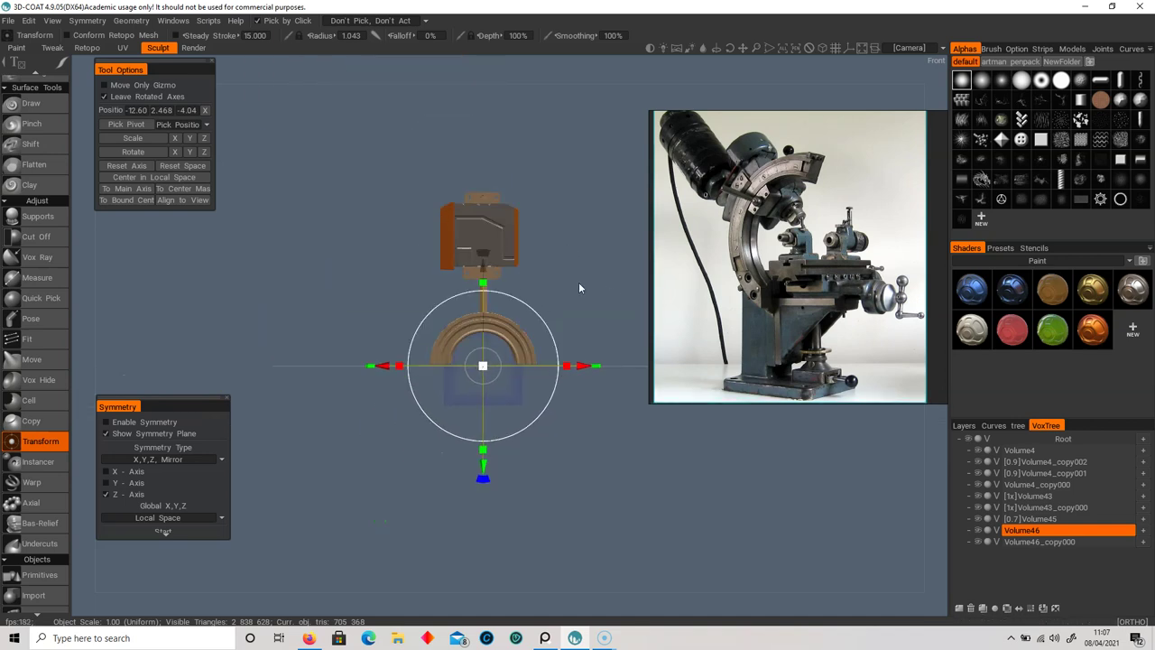
- Examine the six-wheeled rover and mechanical leg images on the reference board for ideas on the lower structure
scroll(579, 288, "up", 5)
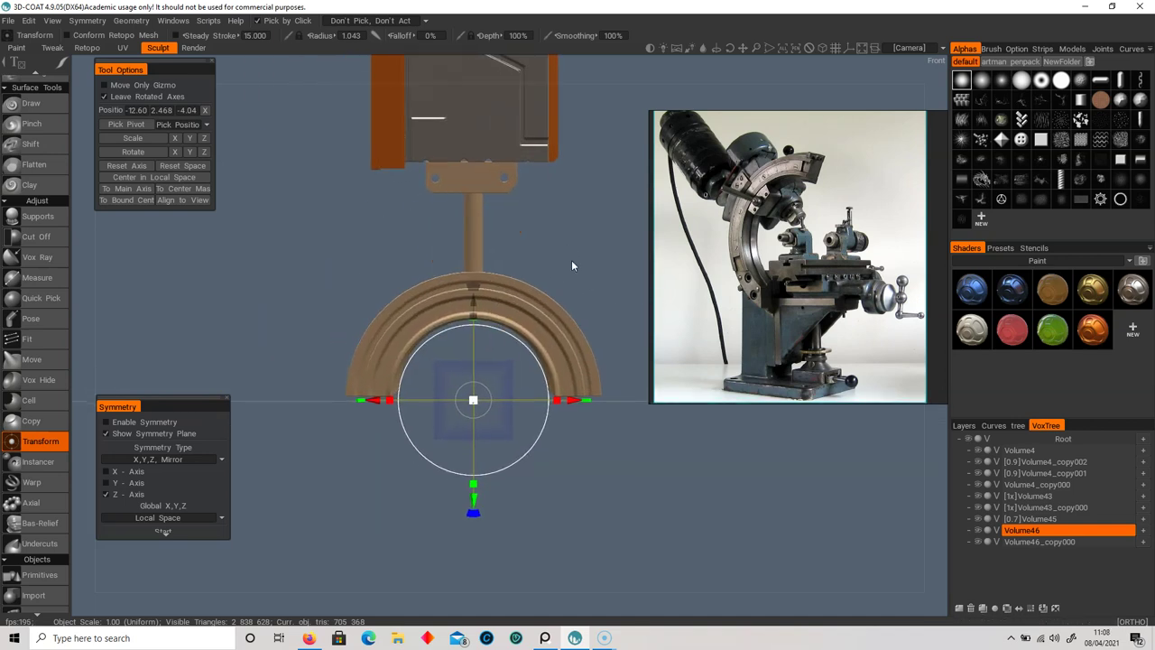
middle_click_drag(662, 258, 773, 222)
scroll(774, 226, "down", 3)
middle_click_drag(665, 381, 796, 263)
middle_click_drag(749, 312, 824, 294)
scroll(813, 303, "up", 3)
scroll(809, 306, "down", 4)
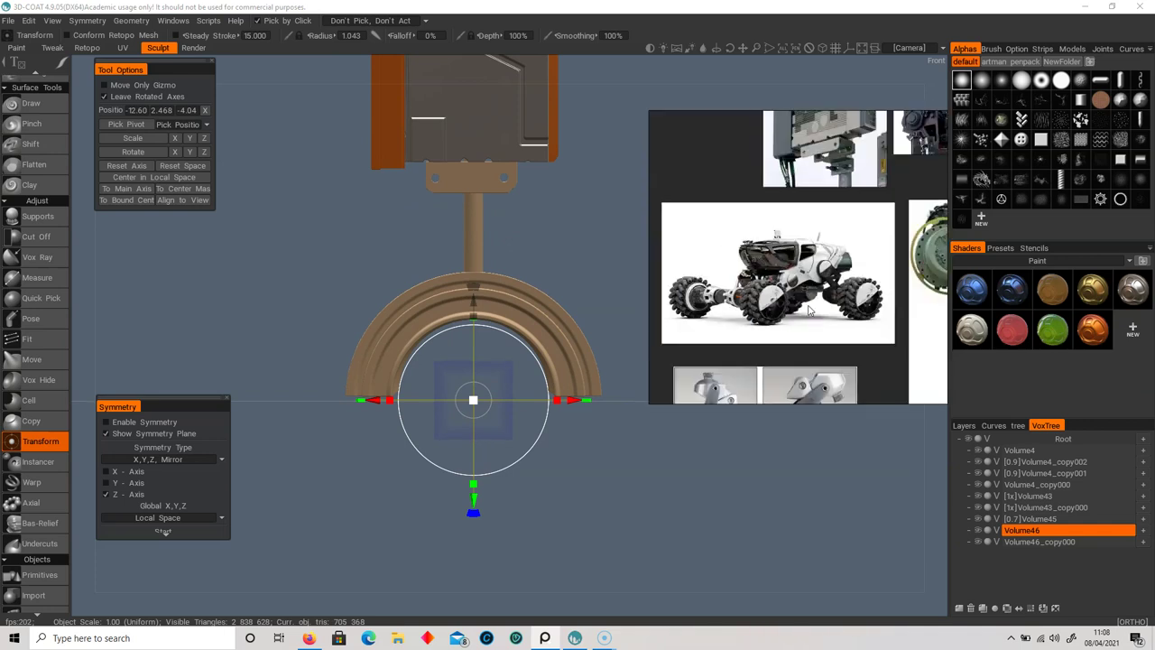
scroll(812, 289, "down", 5)
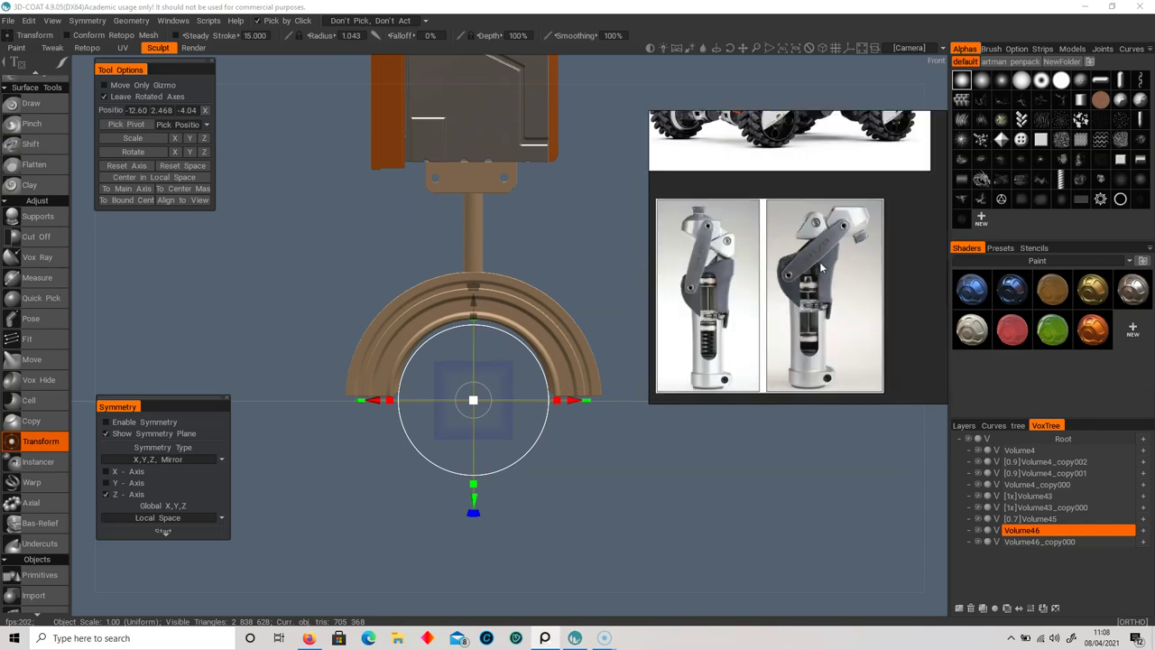
scroll(812, 270, "up", 5)
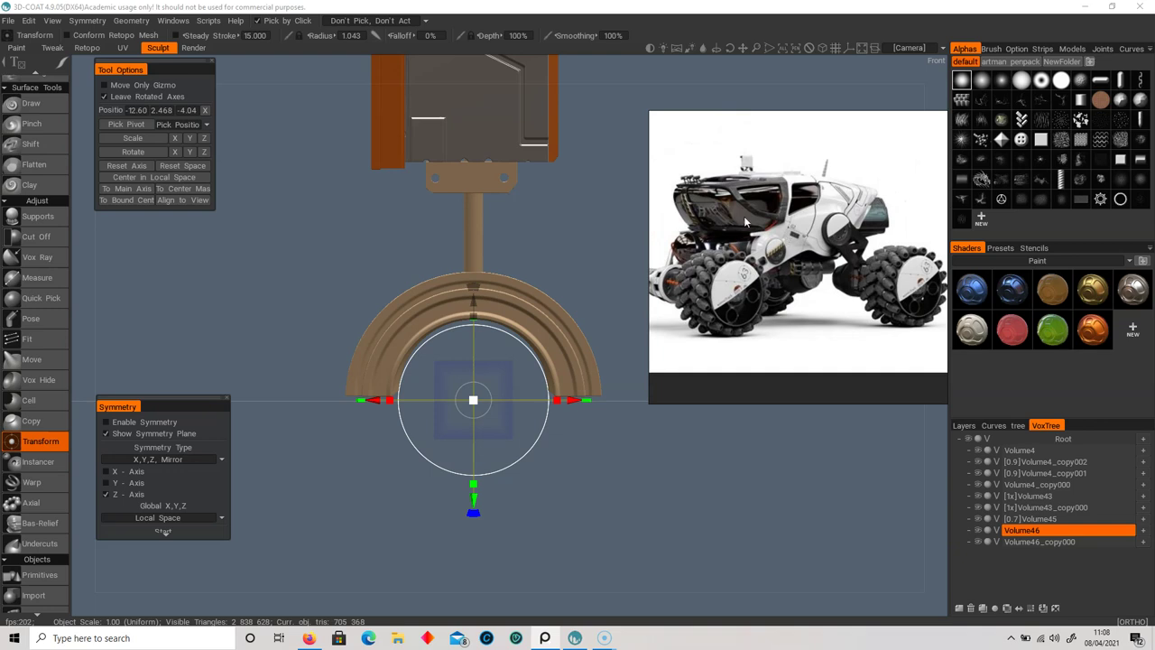
- Inspect the pair of half-rings beneath the antenna unit from several angles
mouse_move(552, 253)
left_mouse_down()
mouse_move(495, 253)
mouse_move(533, 258)
left_mouse_up()
left_click_drag(532, 350, 549, 285)
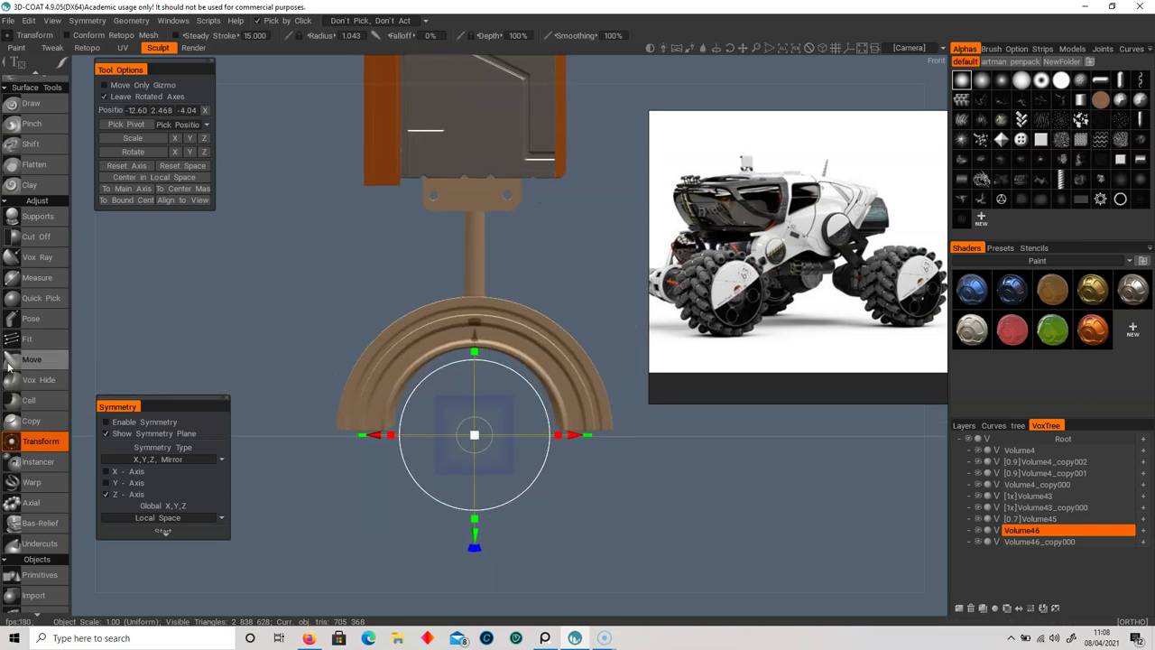
left_click_drag(545, 328, 465, 349)
middle_click_drag(470, 371, 468, 358)
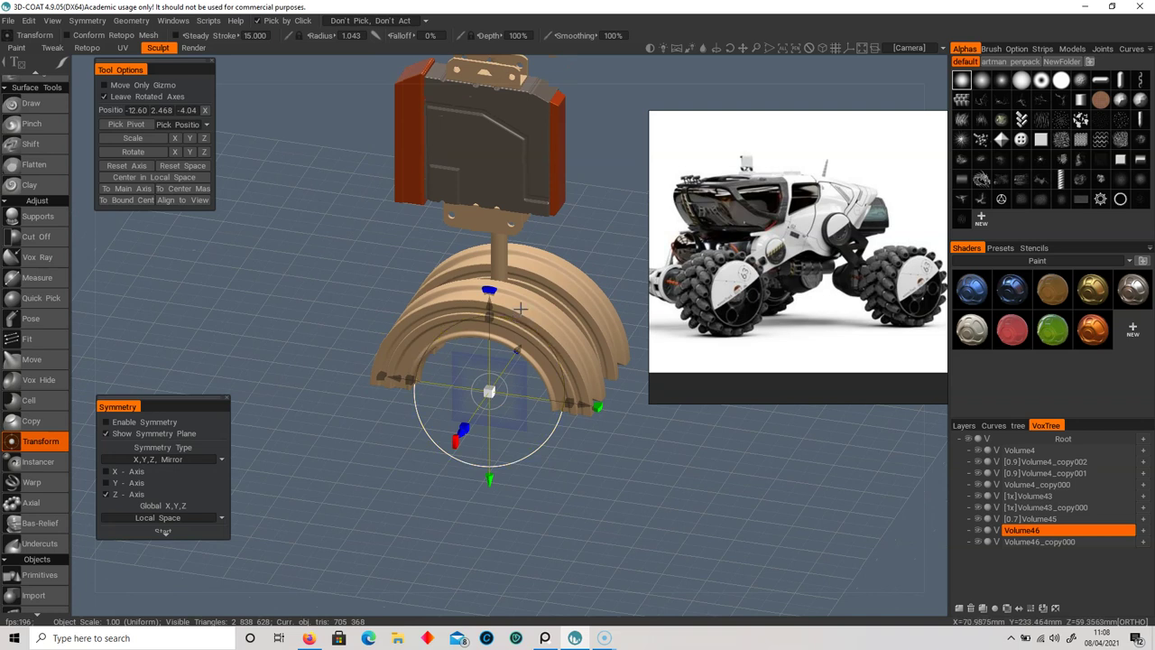
left_click_drag(521, 308, 534, 304, "alt+shift")
left_click_drag(499, 342, 606, 467)
left_click_drag(479, 307, 502, 295)
left_click_drag(621, 404, 596, 453)
key("ctrl+z")
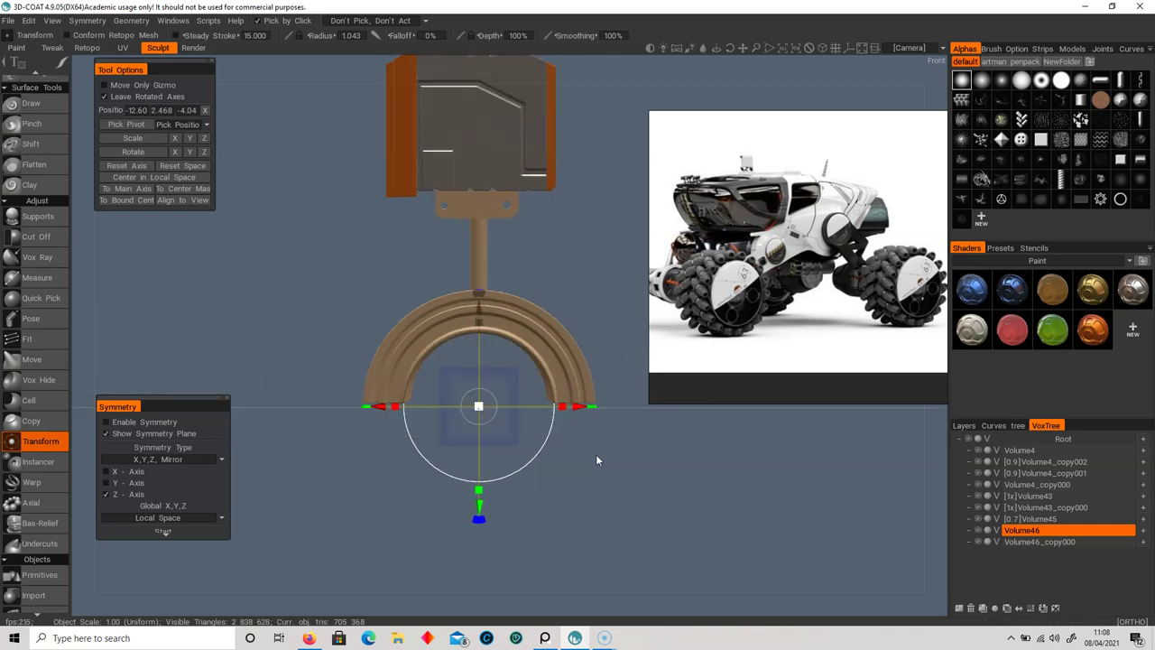
- Spread the two half-rings apart along X, moving Volume46 in the positive direction and the rear copy to about X -238.5
left_click_drag(579, 409, 740, 405)
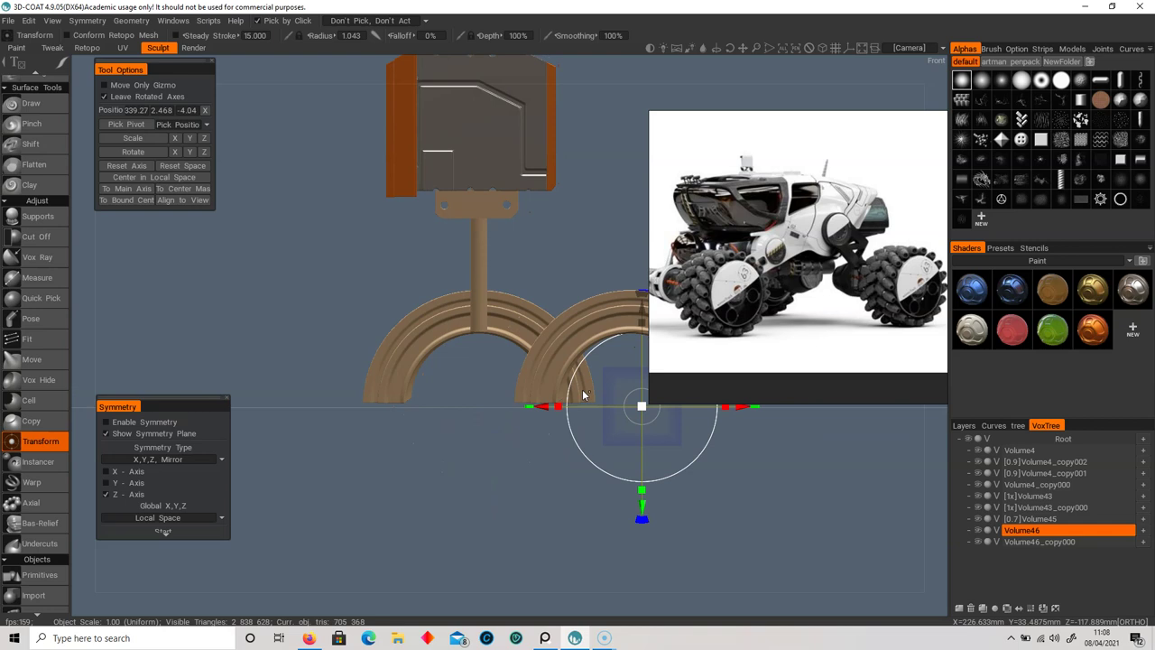
left_click(492, 313)
middle_click_drag(574, 449, 497, 453)
left_click_drag(497, 413, 394, 416)
- Create two more duplicates of the rear half-ring and view the arches from the side for placement
left_click(984, 608)
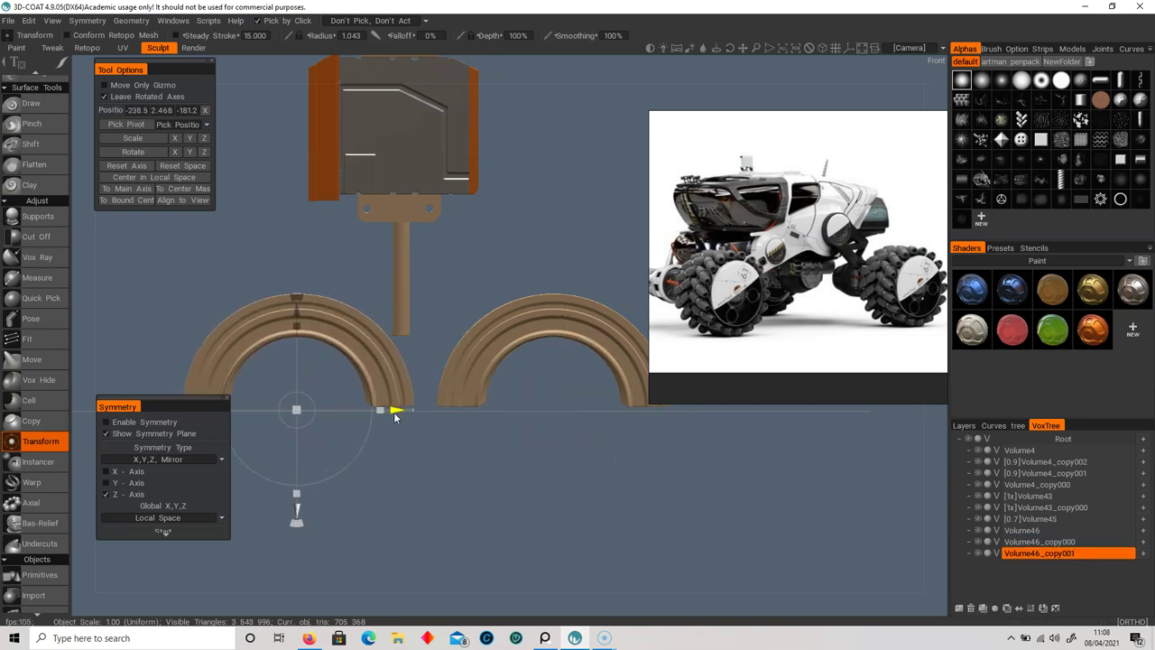
left_click(983, 608)
left_click_drag(344, 473, 439, 461)
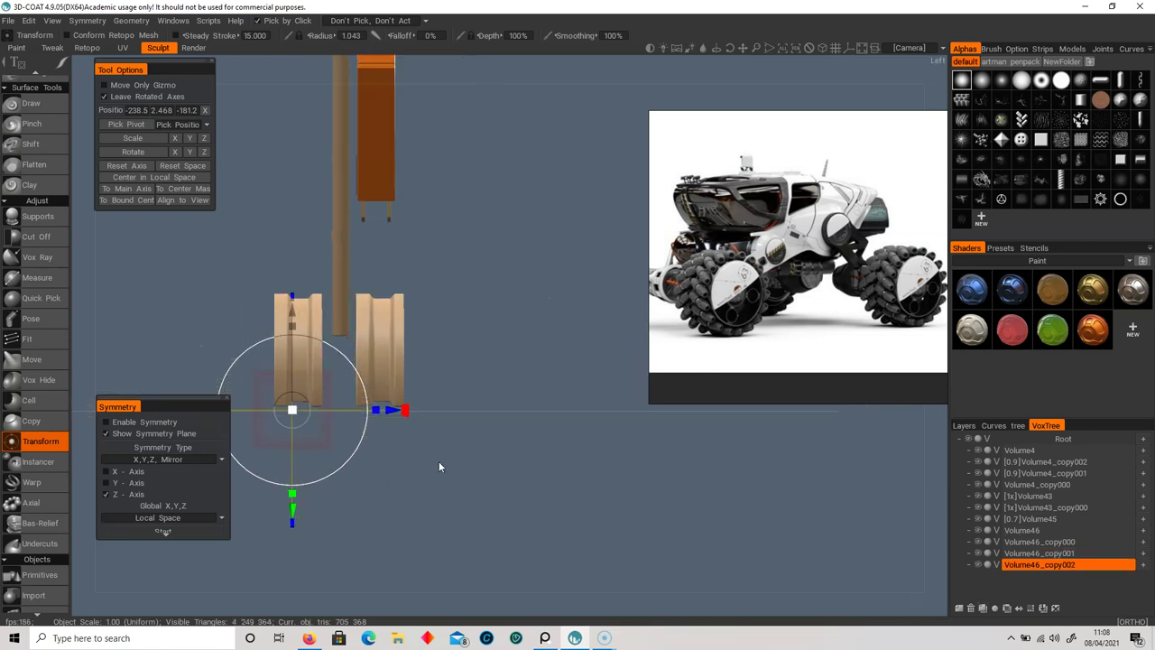
- Move Volume46_copy002 into the front row of wheel arches and slide it and Volume46 closer together until their ends overlap
left_click_drag(387, 416, 466, 416)
left_click_drag(458, 480, 370, 492)
middle_click_drag(447, 486, 362, 489)
left_click(494, 351)
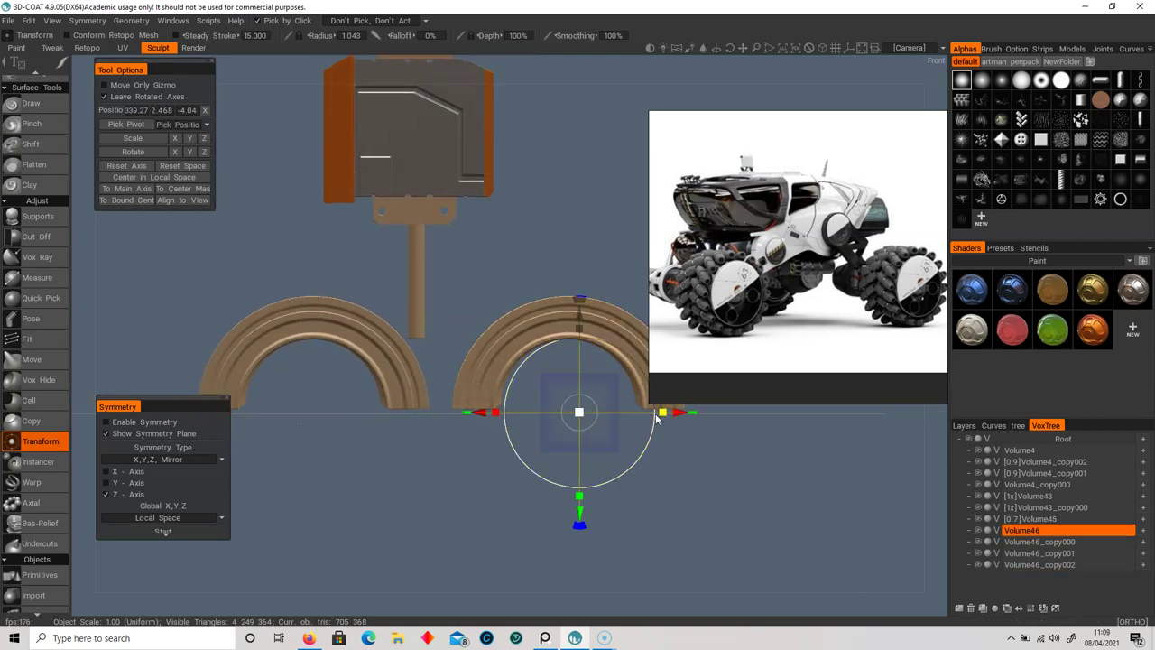
left_click_drag(679, 417, 588, 412)
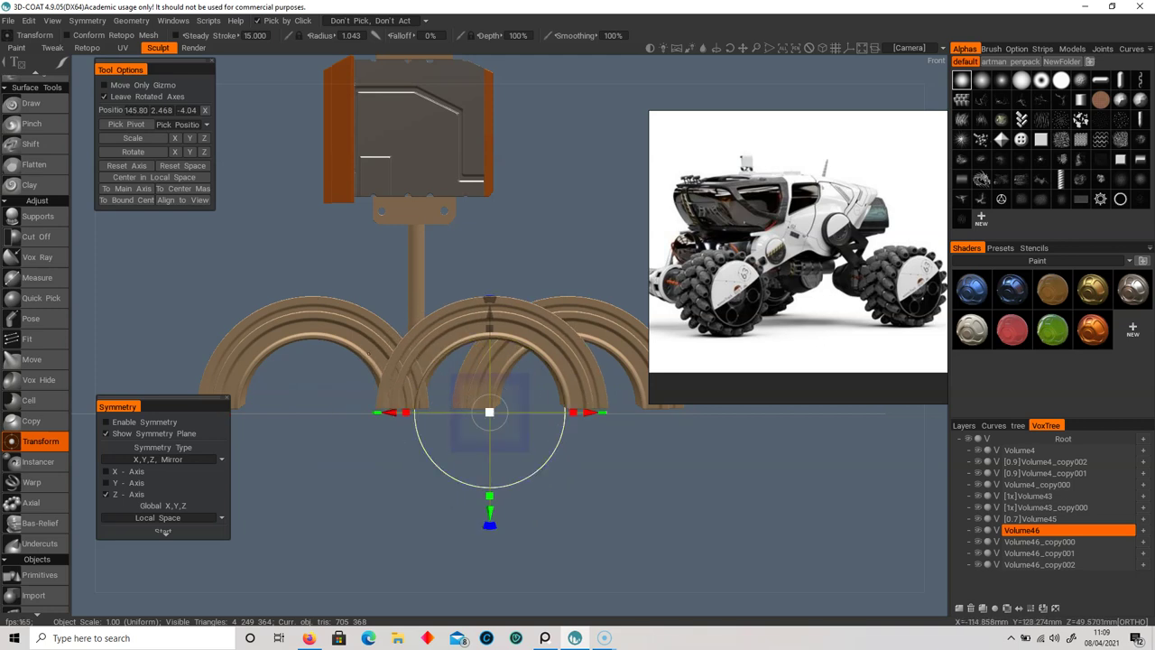
left_click(408, 404)
left_click_drag(409, 416, 432, 416)
- Slide the back-row arches Volume46_copy001 and Volume46_copy000 inward so they overlap like the front pair
left_click_drag(515, 520, 273, 511)
middle_click_drag(285, 489, 489, 466)
left_click(537, 313)
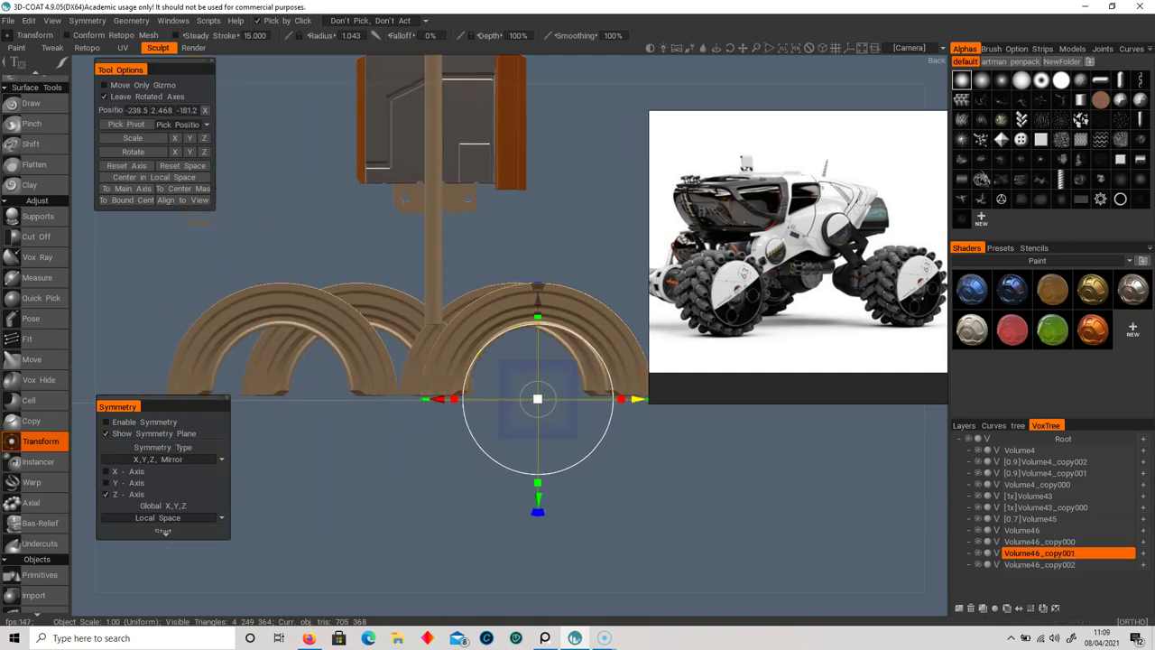
left_click_drag(634, 404, 613, 405)
left_click(359, 350)
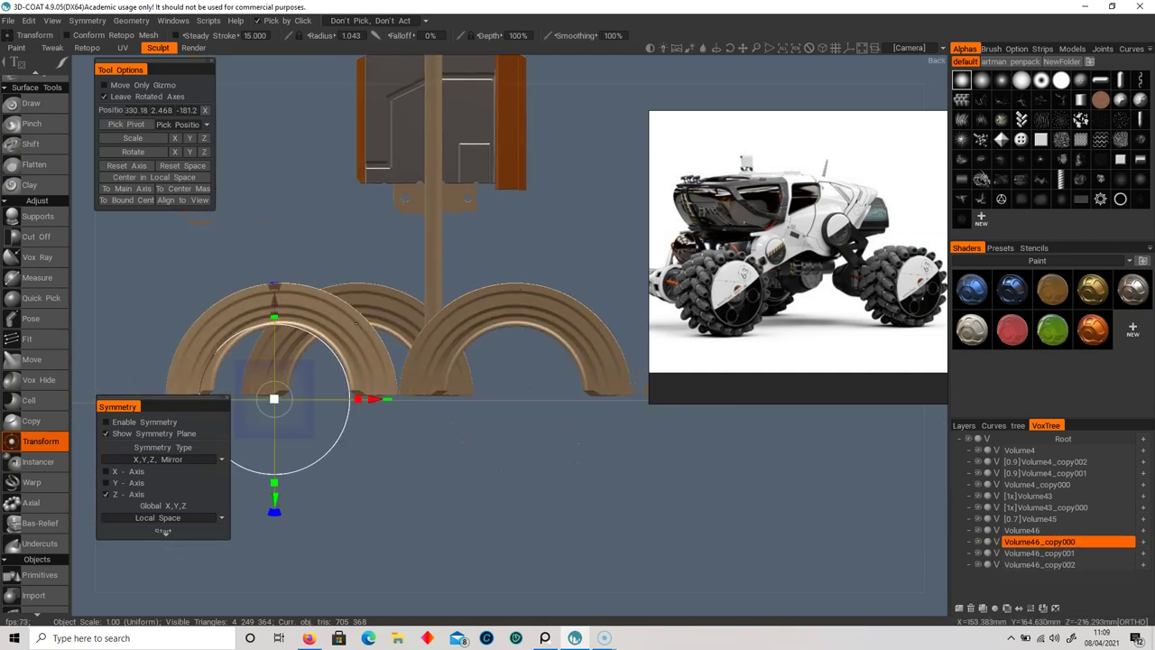
left_click_drag(370, 400, 569, 428)
- Scale down Volume46 and its three copies together and raise the group slightly beneath the support rod
scroll(532, 412, "down", 1)
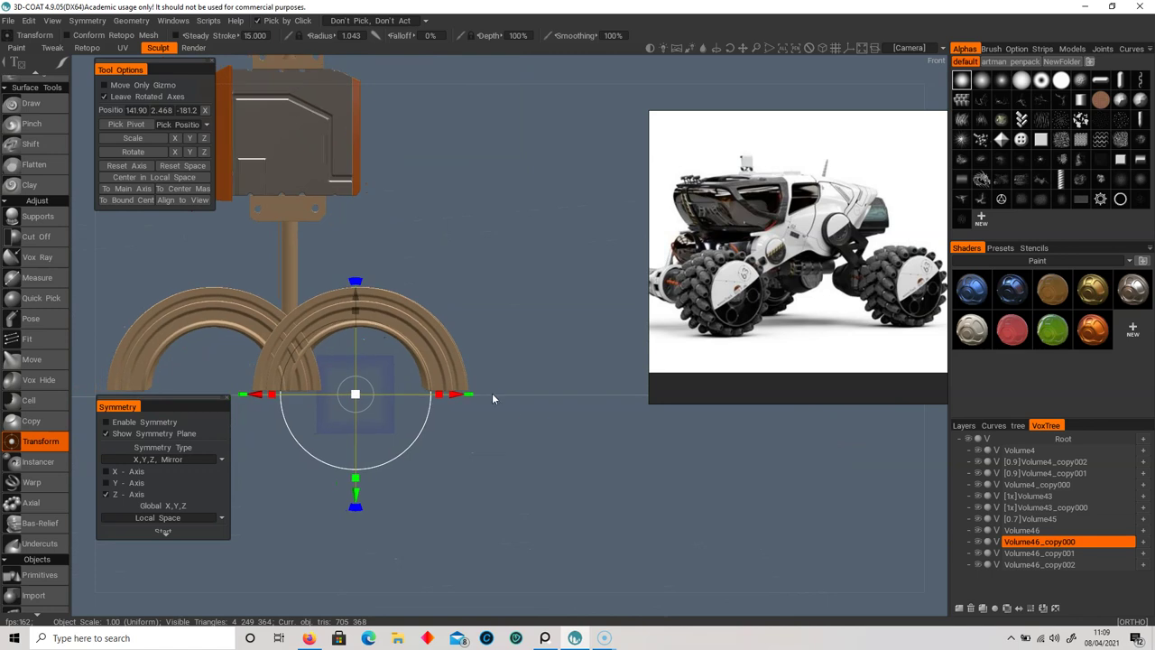
middle_click_drag(491, 393, 583, 414)
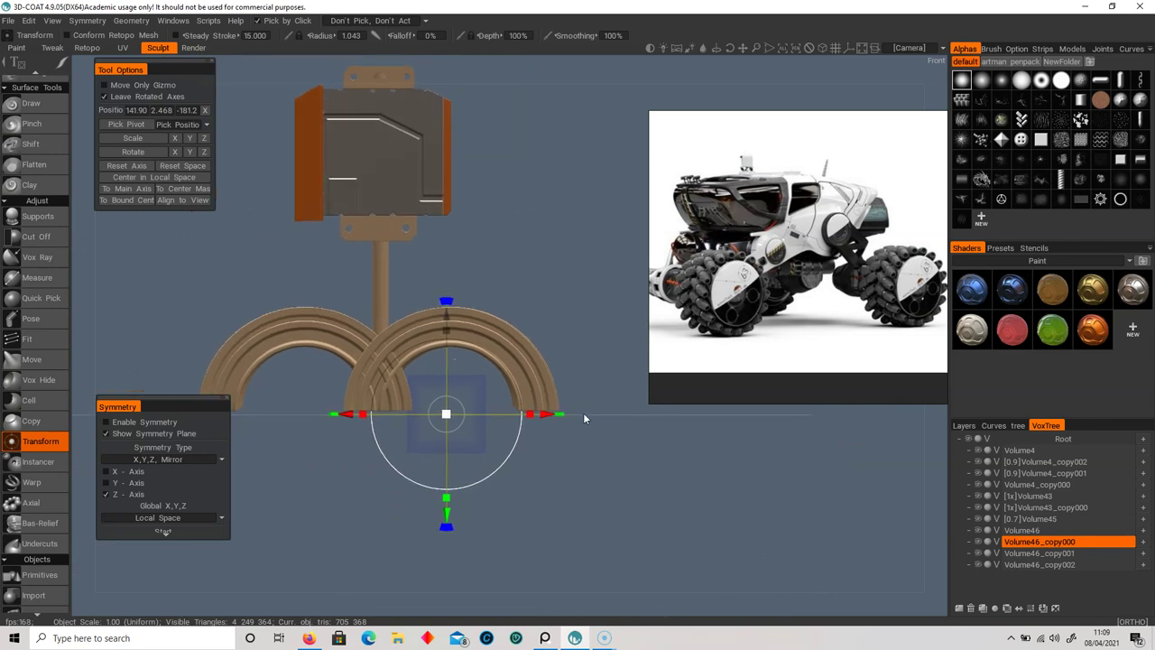
left_click(1036, 531)
left_click(1051, 565, "shift")
left_click(1050, 564, "shift")
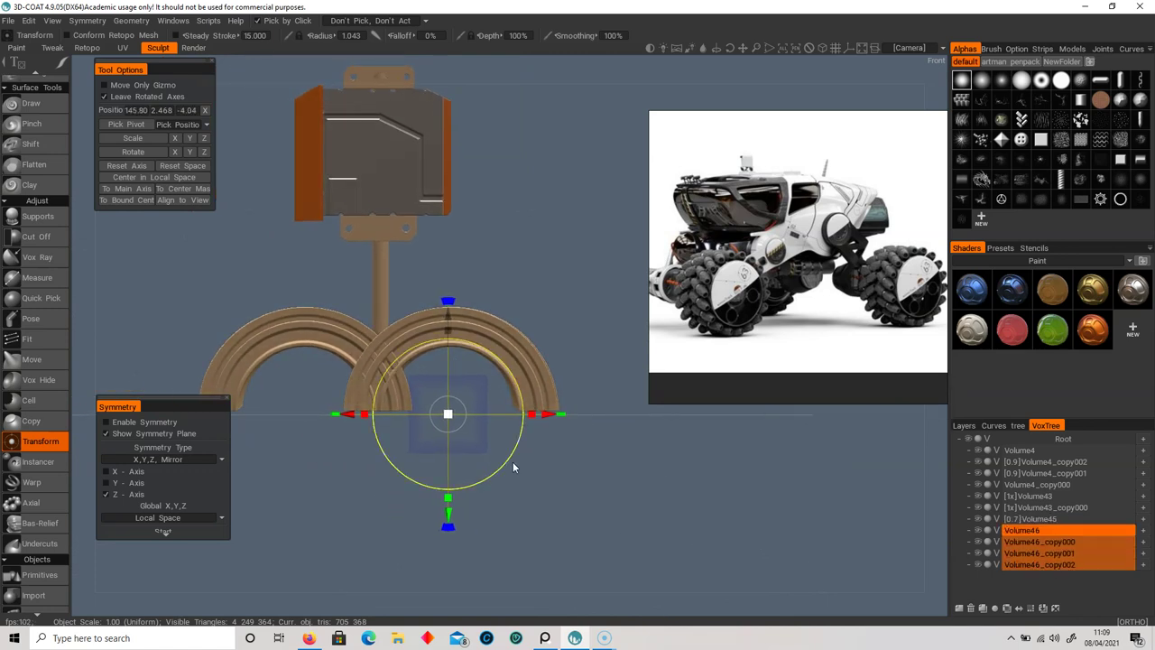
left_click_drag(447, 415, 534, 416)
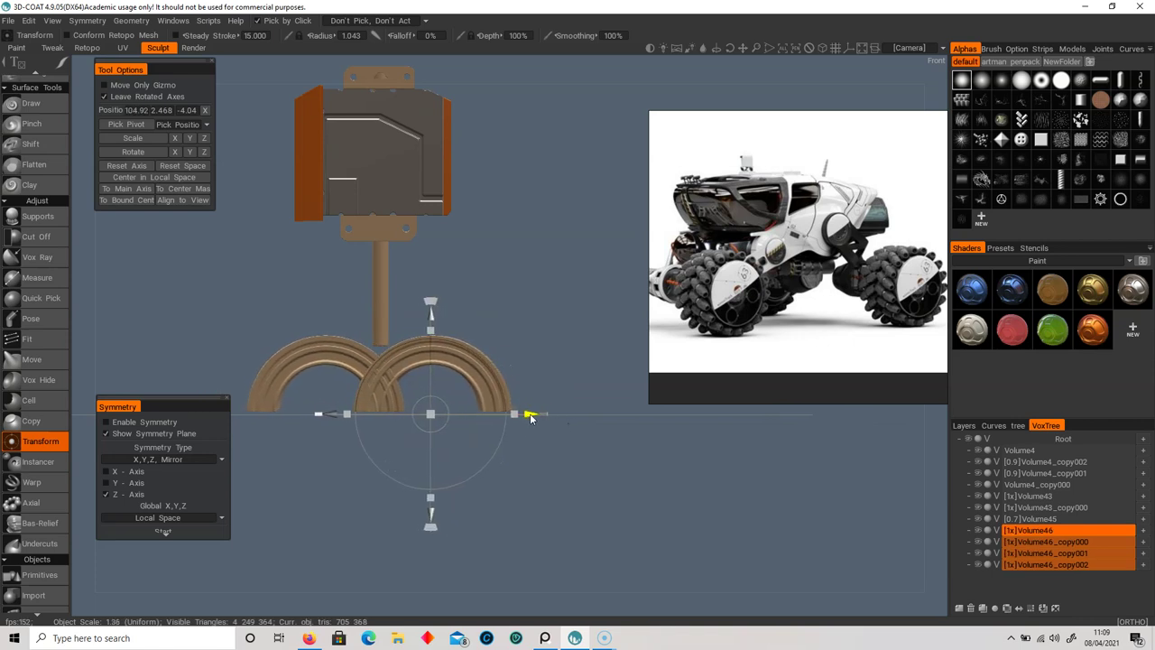
left_click_drag(431, 310, 441, 304)
- Add a new empty volume after Volume46_copy002
left_click_drag(499, 264, 499, 314)
right_click_drag(488, 300, 541, 294)
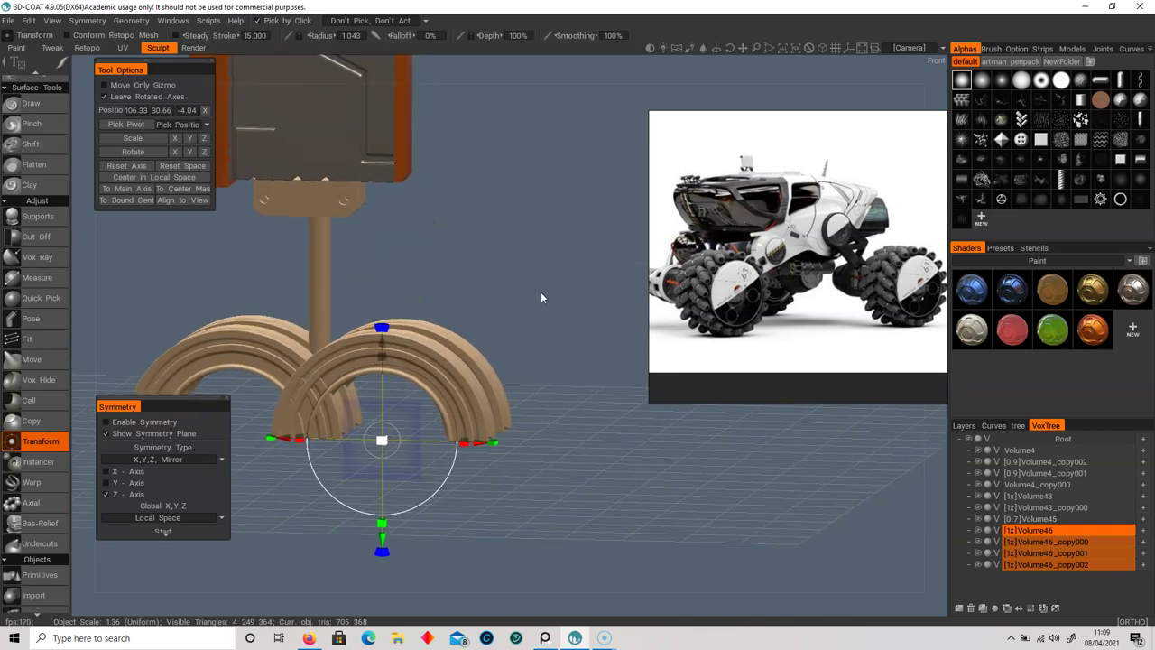
middle_click_drag(541, 293, 603, 264)
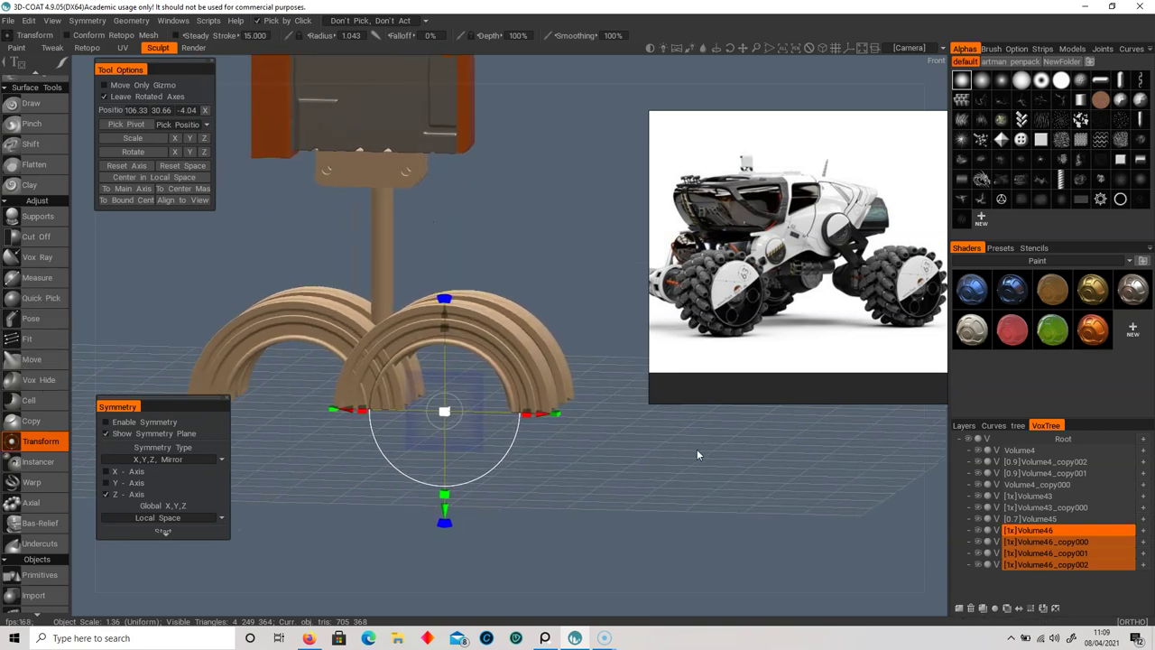
left_click_drag(599, 410, 695, 474)
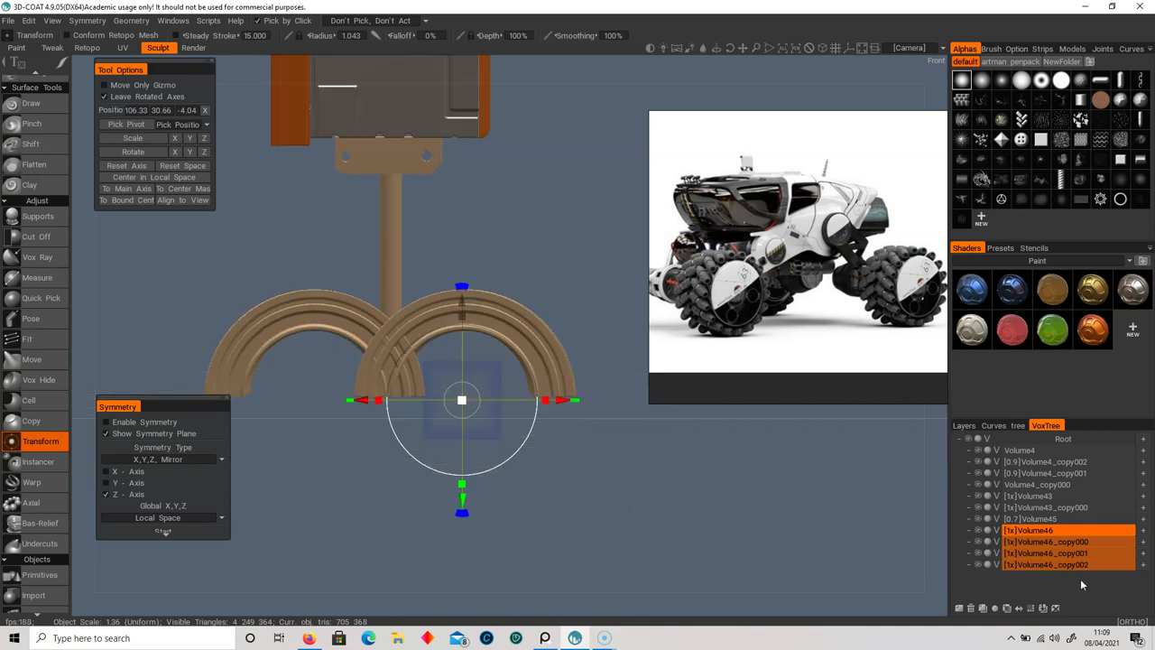
left_click(1071, 566)
left_click(959, 610)
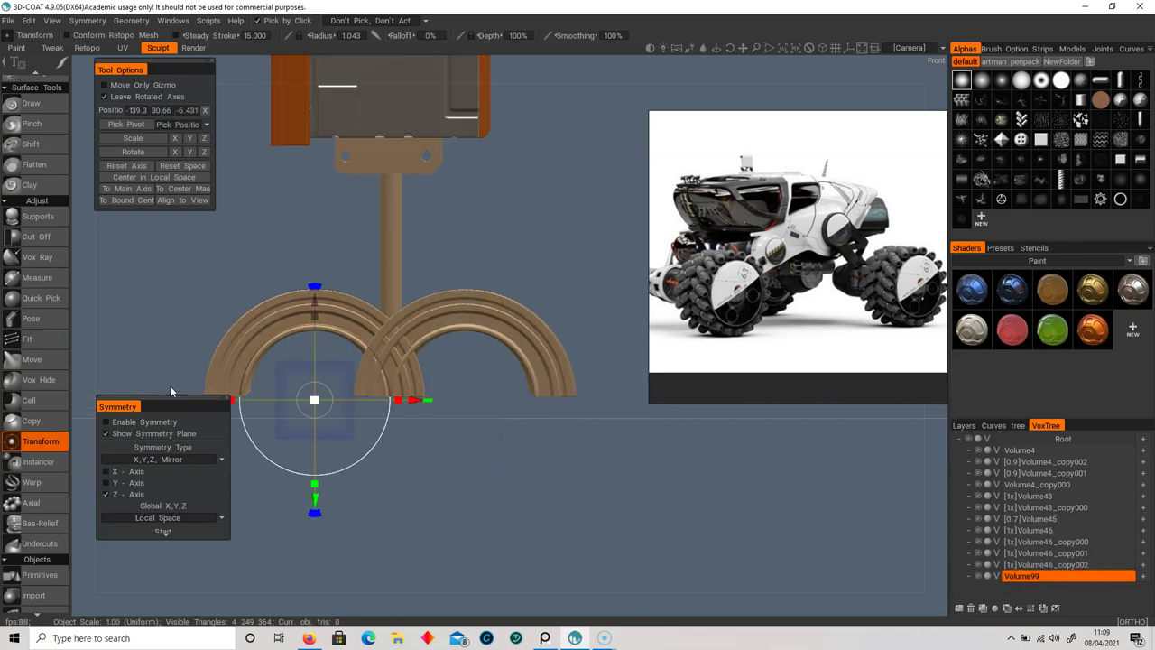
- Create a cylinder primitive with a radius of 139 and a height of about 56.9 in the new volume beside the arches
scroll(9, 293, "up", 1)
scroll(64, 402, "down", 4)
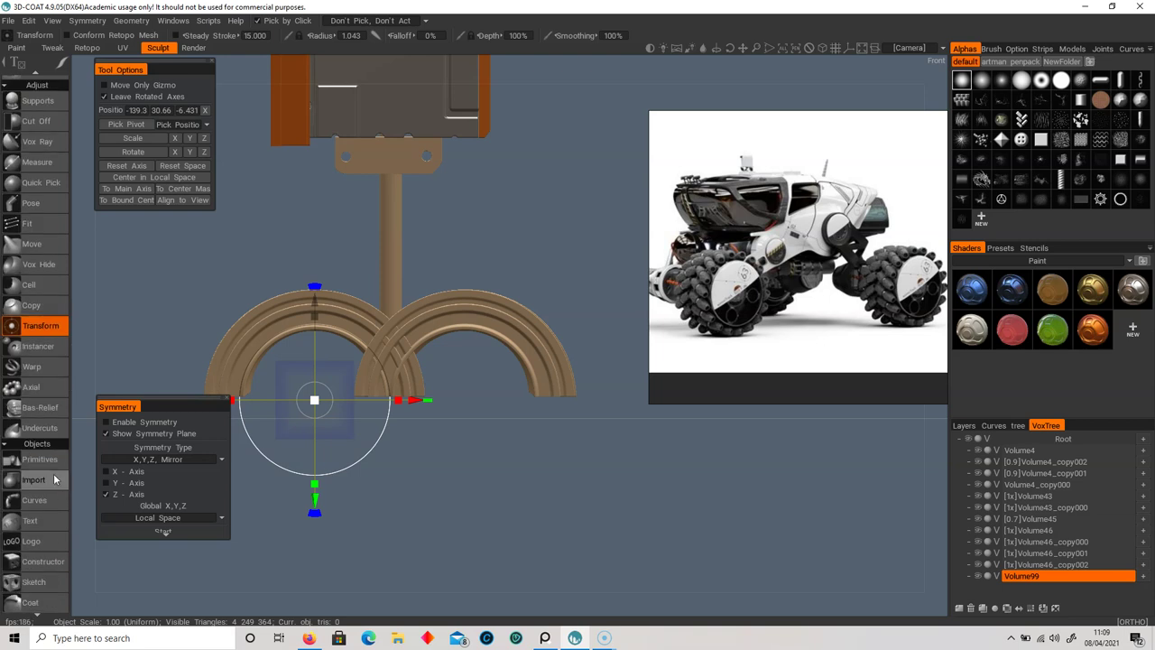
left_click(52, 467)
left_click_drag(418, 311, 488, 396, "alt")
left_click_drag(492, 388, 546, 388, "alt")
middle_click_drag(546, 388, 395, 398)
left_click_drag(558, 349, 488, 347)
left_click_drag(402, 404, 381, 356)
left_click_drag(402, 501, 404, 532)
- Widen the cylinder along its axis with Transform and move it in between the front and back arches
left_click_drag(568, 443, 253, 406)
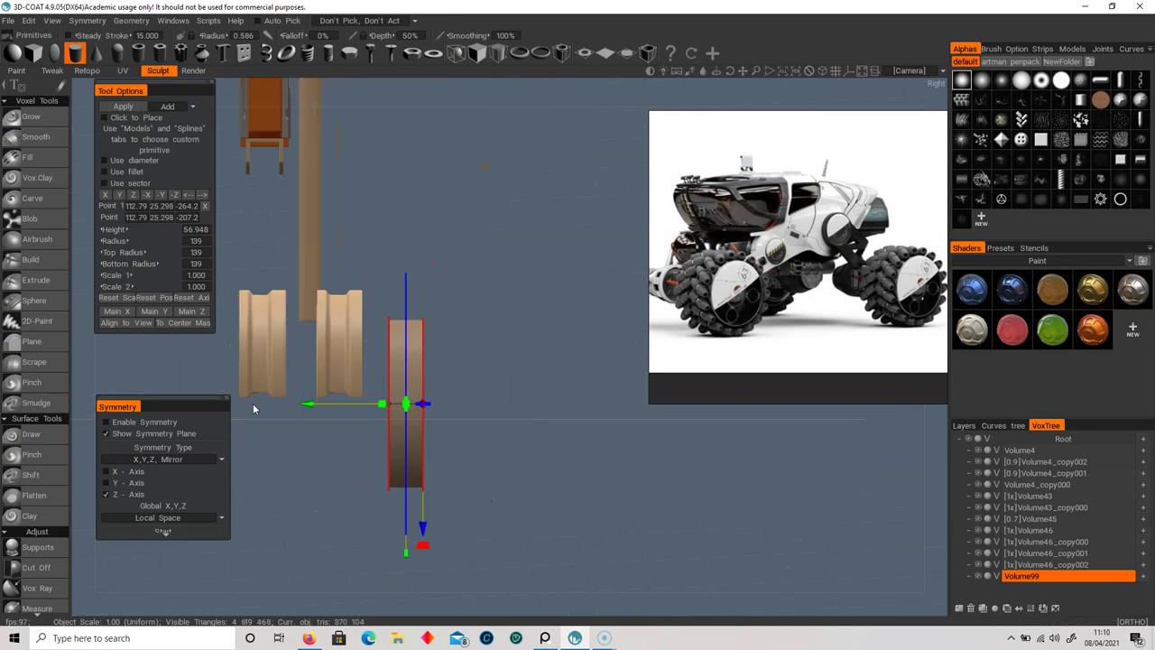
scroll(36, 554, "down", 5)
left_click(40, 579)
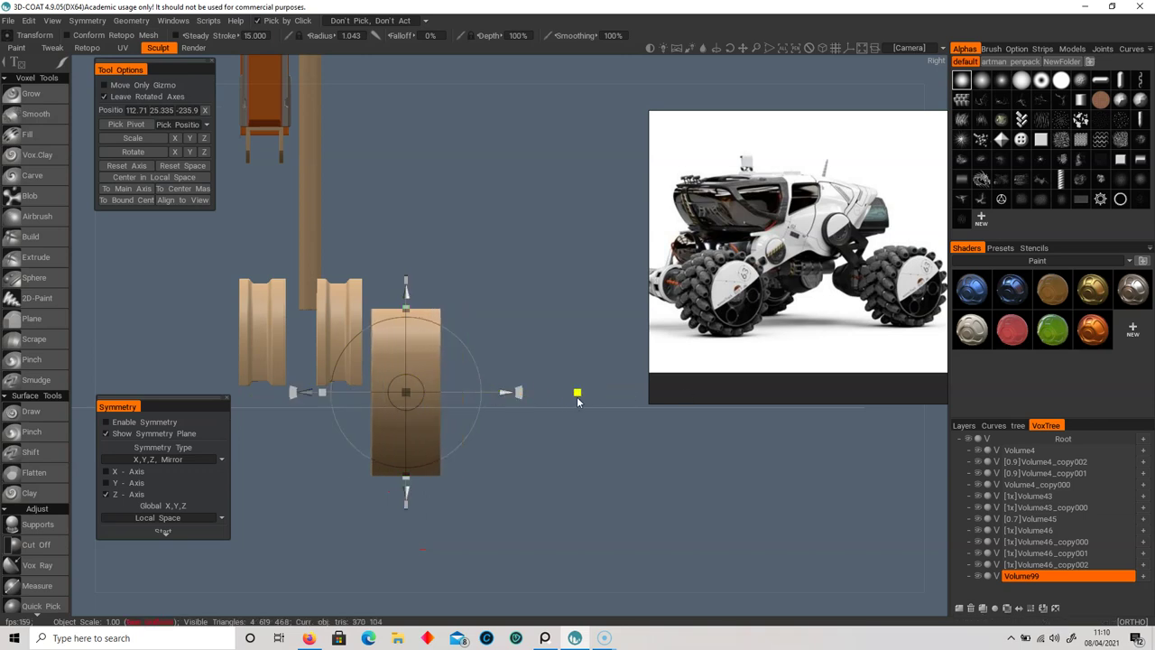
left_click_drag(507, 394, 390, 395)
left_click_drag(416, 397, 492, 399, "shift")
- Shrink the cylinder to fit inside the arch opening and fine-tune its position to a height of 32.698 and a depth of -60.83
scroll(368, 399, "up", 2)
middle_click_drag(412, 403, 539, 320)
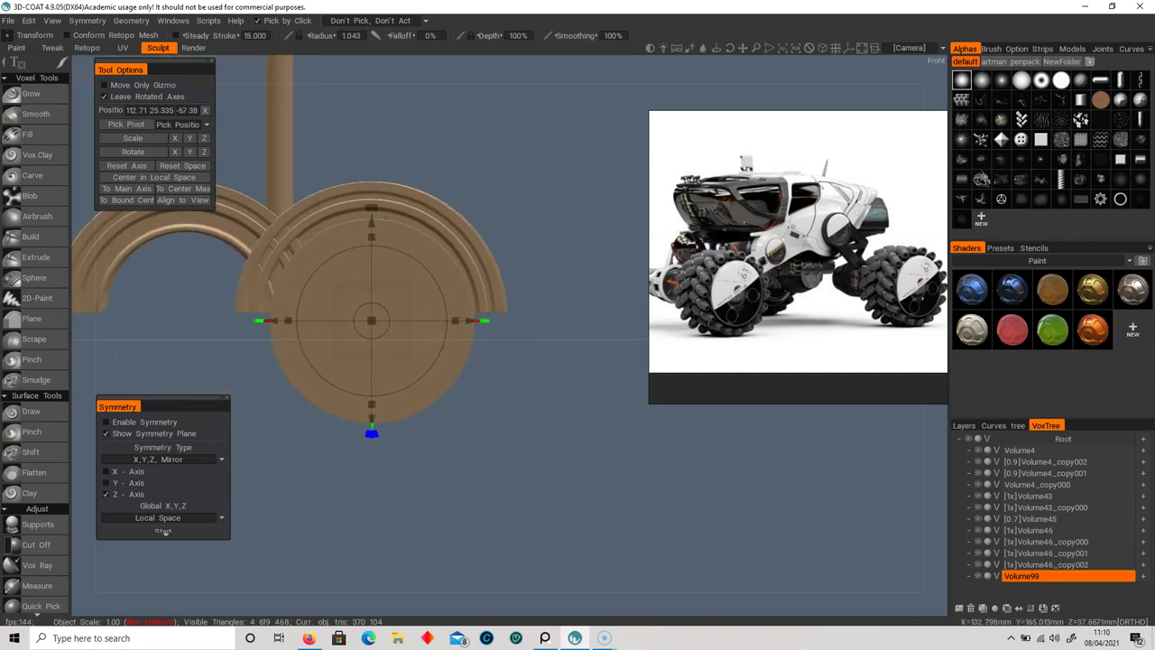
mouse_move(371, 219)
left_mouse_down()
mouse_move(370, 250)
mouse_move(371, 231)
left_mouse_up()
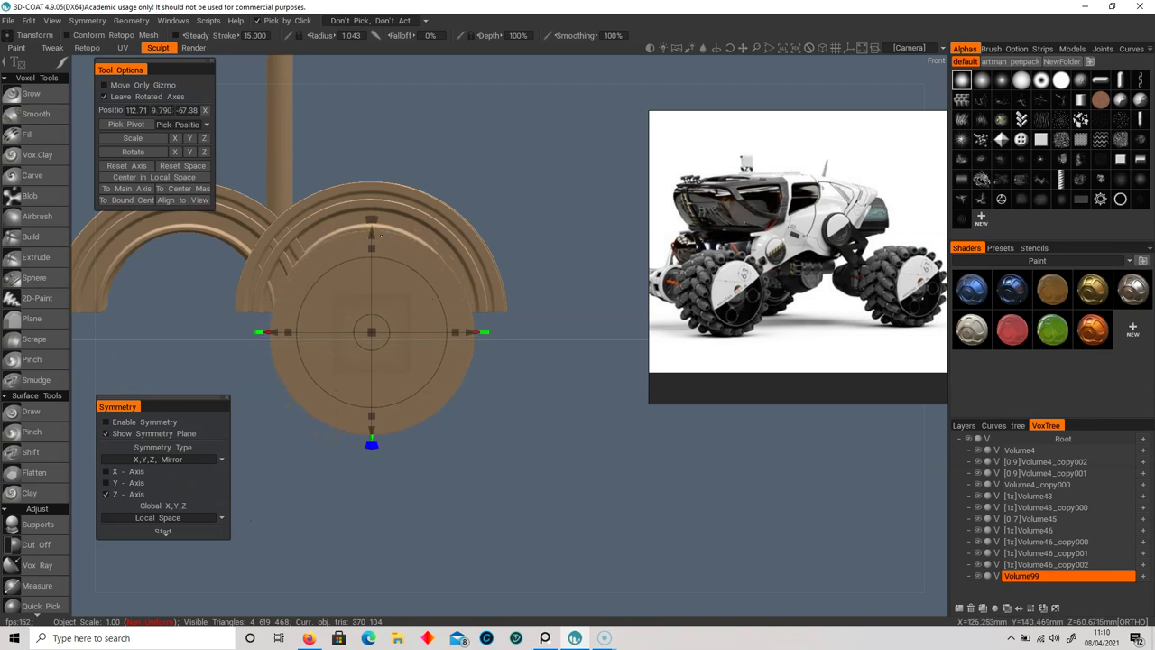
left_click_drag(372, 332, 361, 333)
left_click_drag(373, 235, 373, 218)
left_click_drag(449, 371, 318, 381)
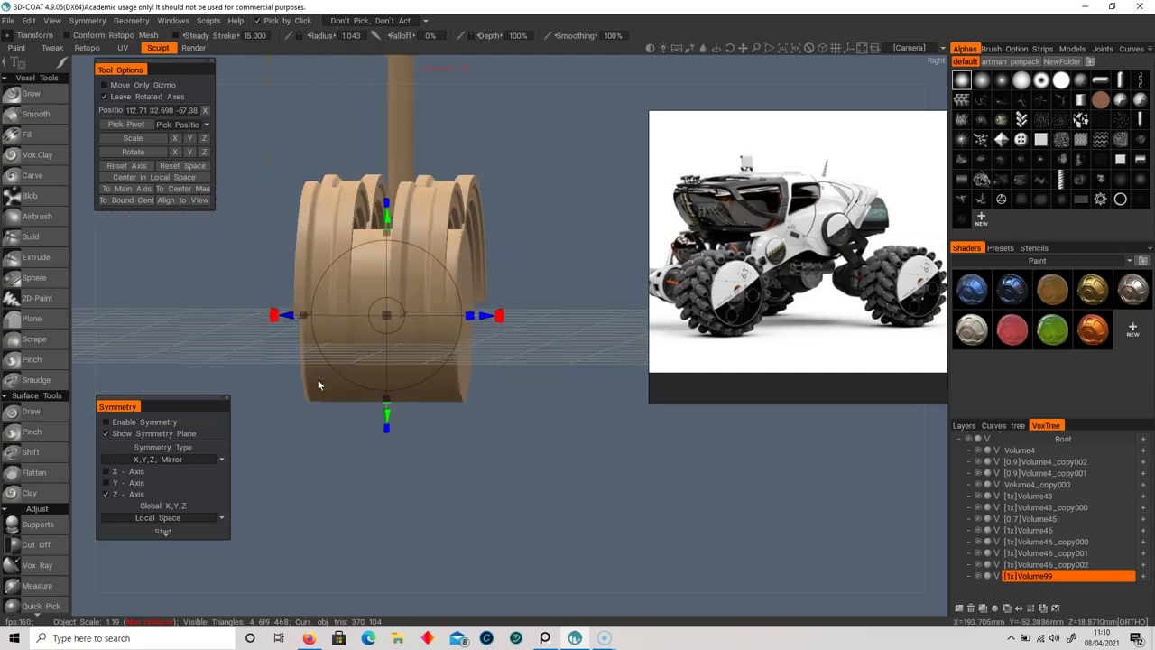
left_click_drag(486, 316, 481, 317)
- Cut off the lower half of the cylinder level with the arch ends using a rectangular Cut Off selection
left_click_drag(442, 405, 584, 434)
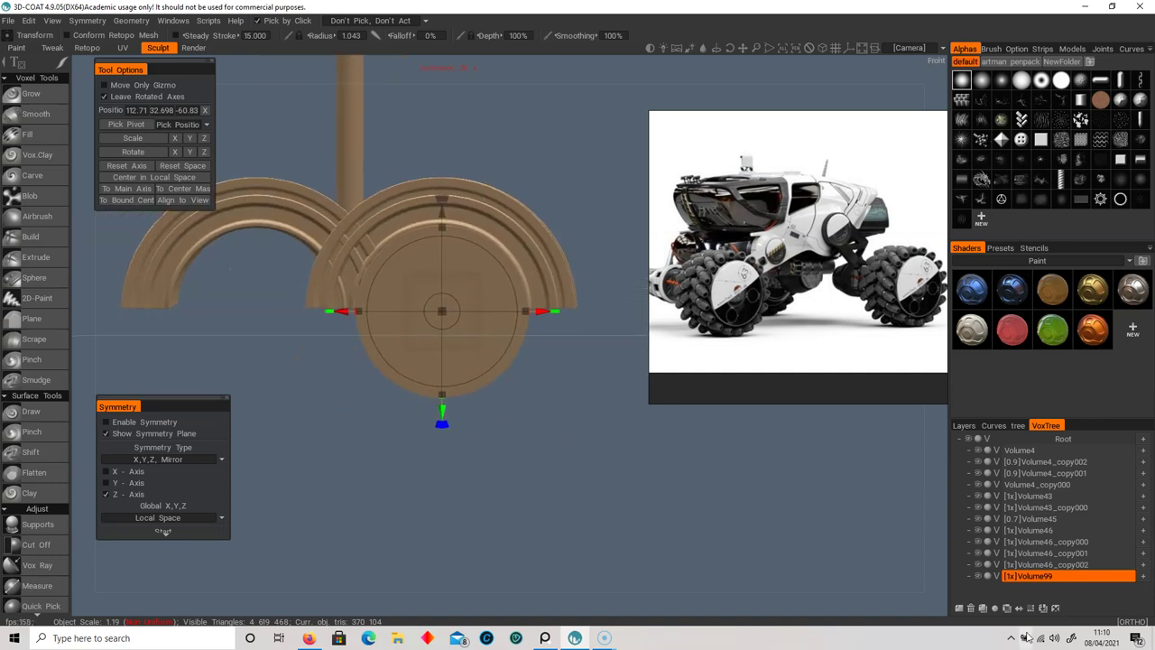
right_click_drag(302, 442, 500, 428)
middle_click_drag(427, 403, 475, 415)
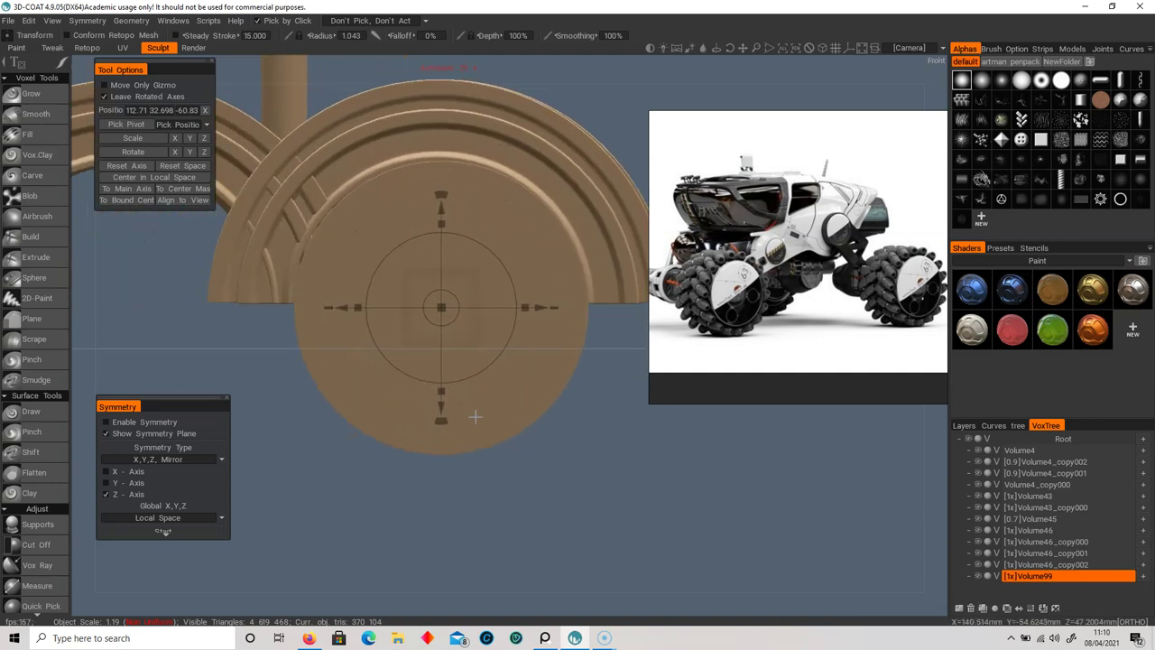
scroll(330, 412, "down", 4)
scroll(434, 407, "up", 5)
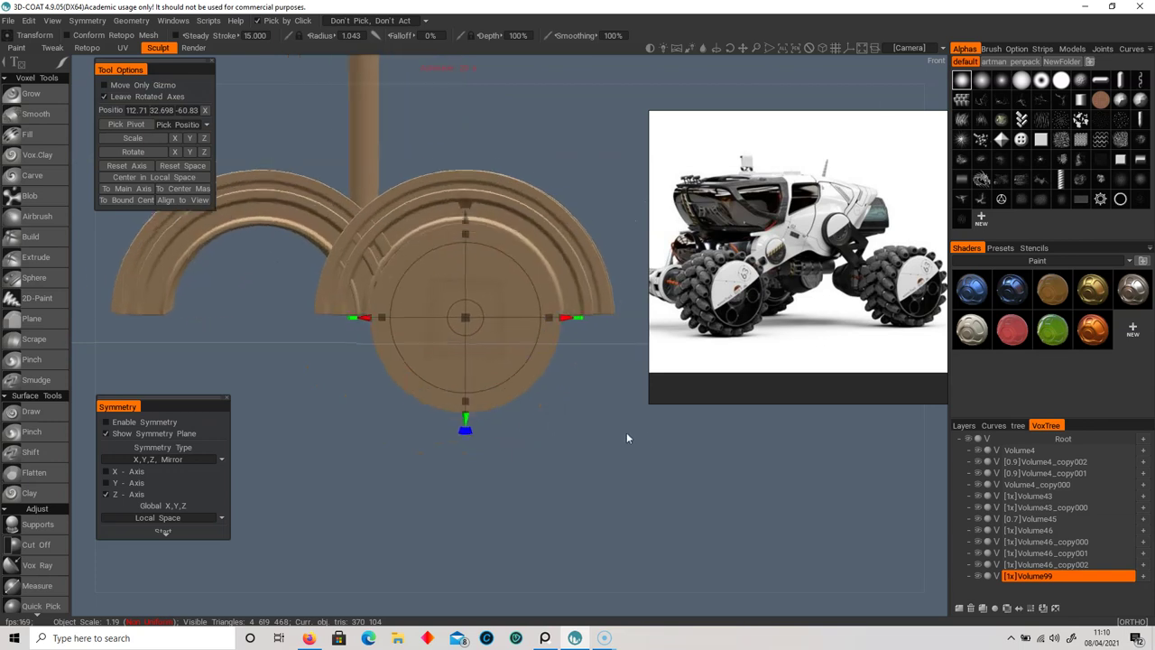
right_click_drag(507, 438, 509, 438)
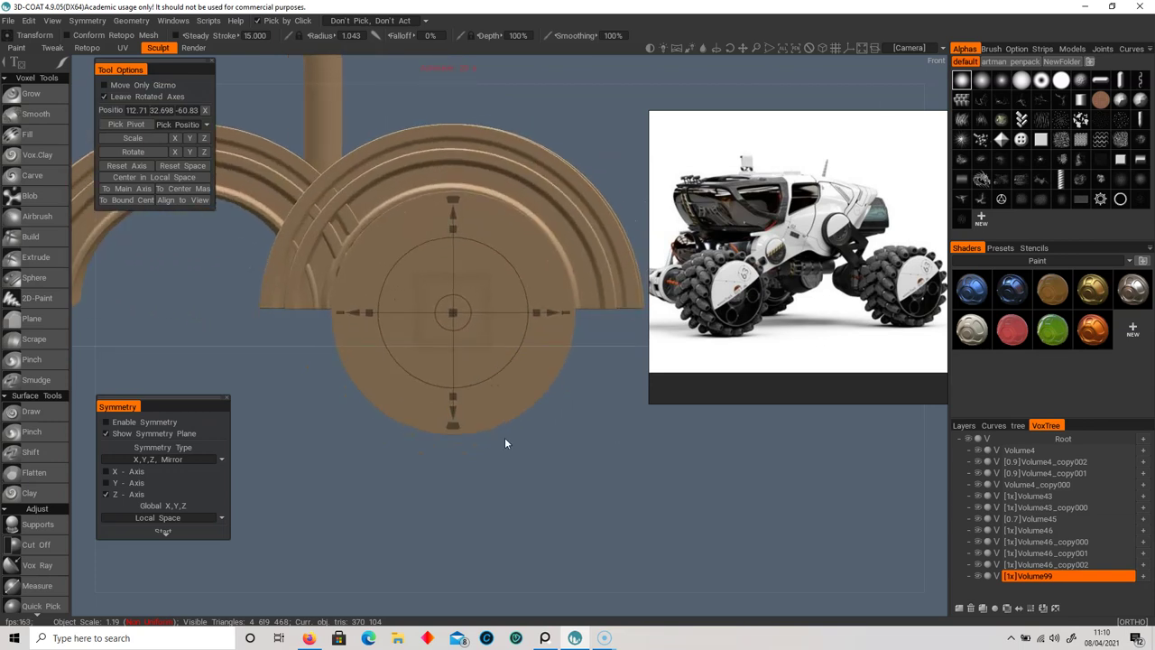
left_click(37, 544)
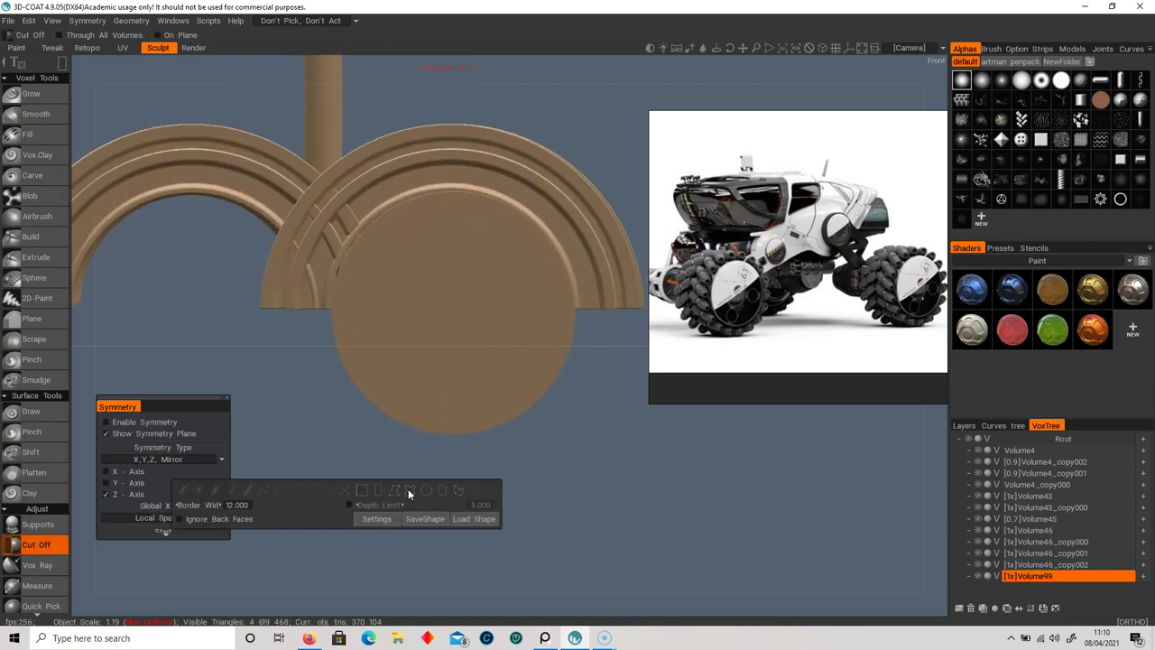
left_click_drag(310, 474, 624, 313)
- Try selecting an inner half-disc on the cut cylinder's front face with the Pose tool and undo the selection
middle_click_drag(483, 454, 501, 456)
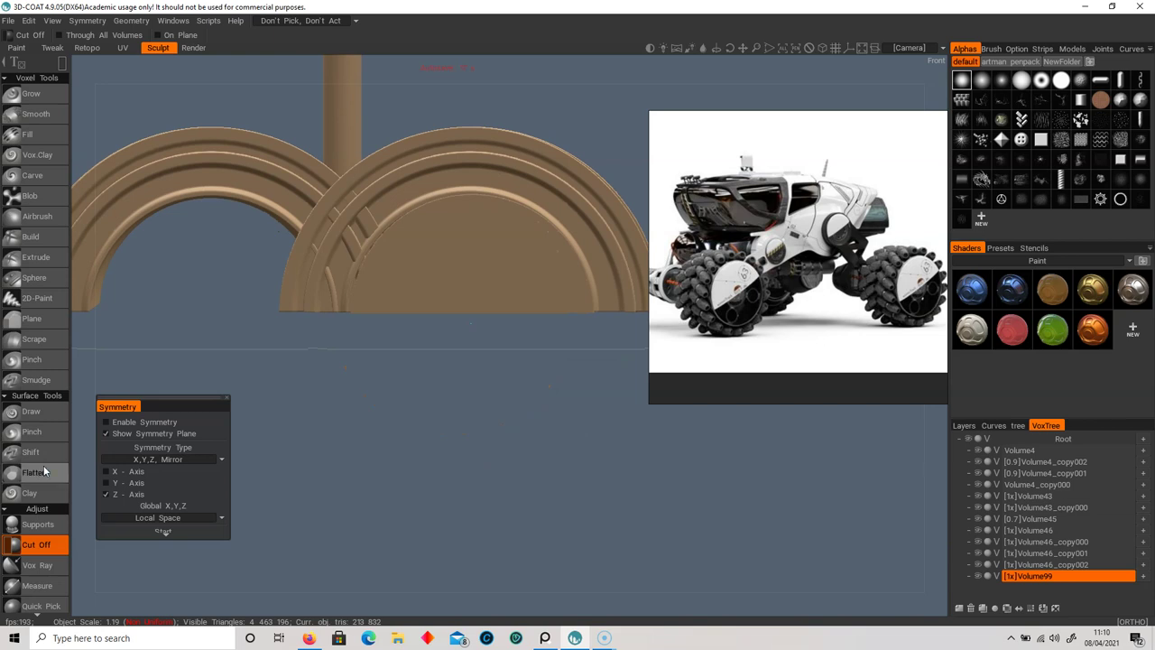
scroll(41, 492, "down", 2)
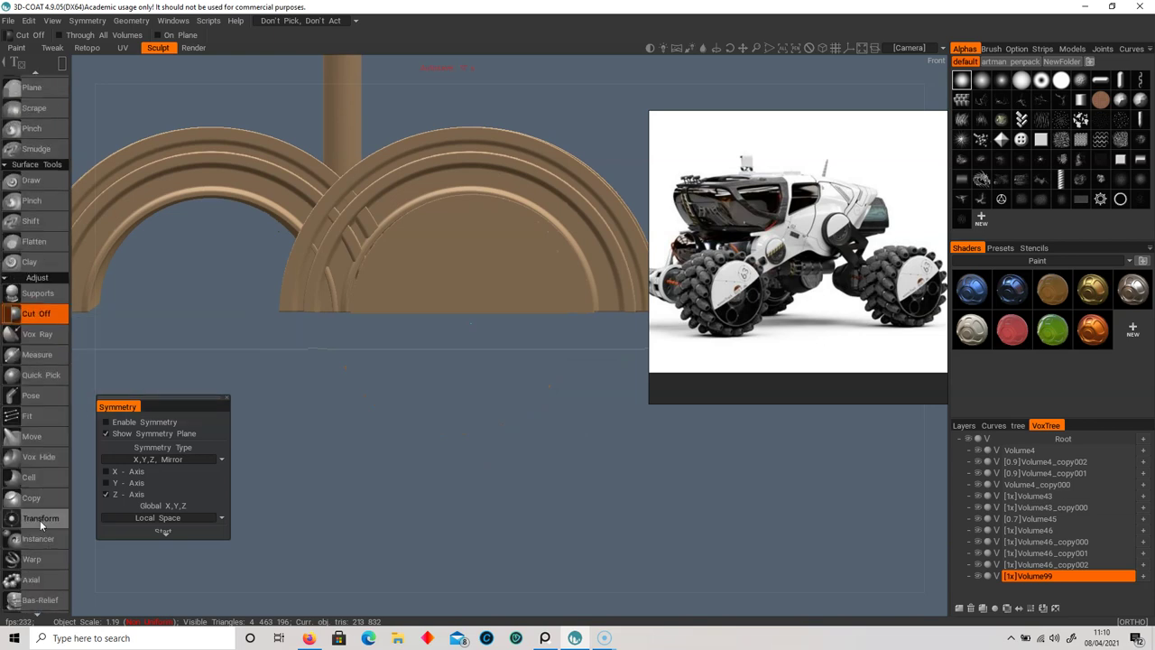
left_click(33, 396)
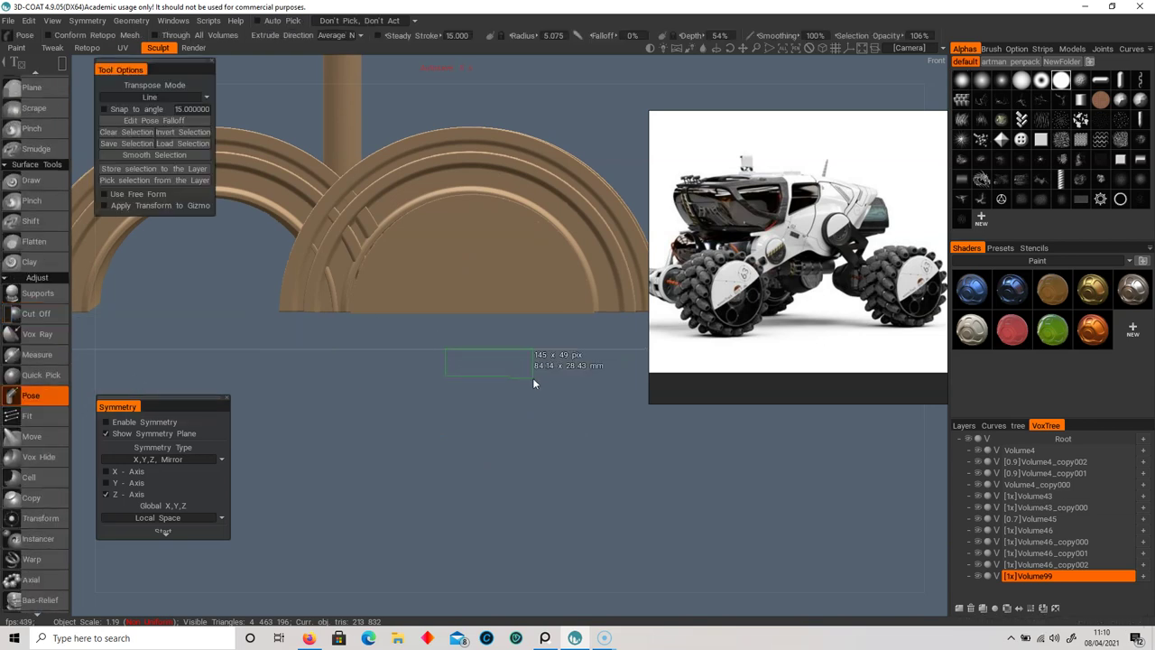
right_click(534, 379)
left_click(621, 365)
left_click_drag(501, 327, 478, 353)
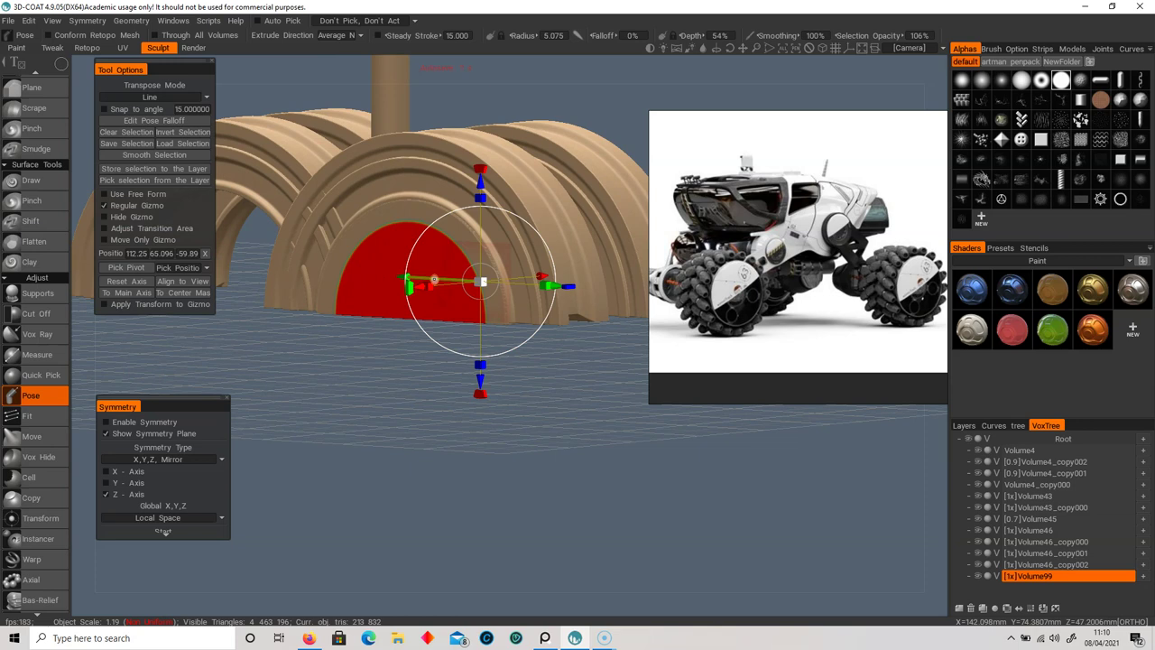
key("ctrl+z")
left_click_drag(391, 351, 424, 339)
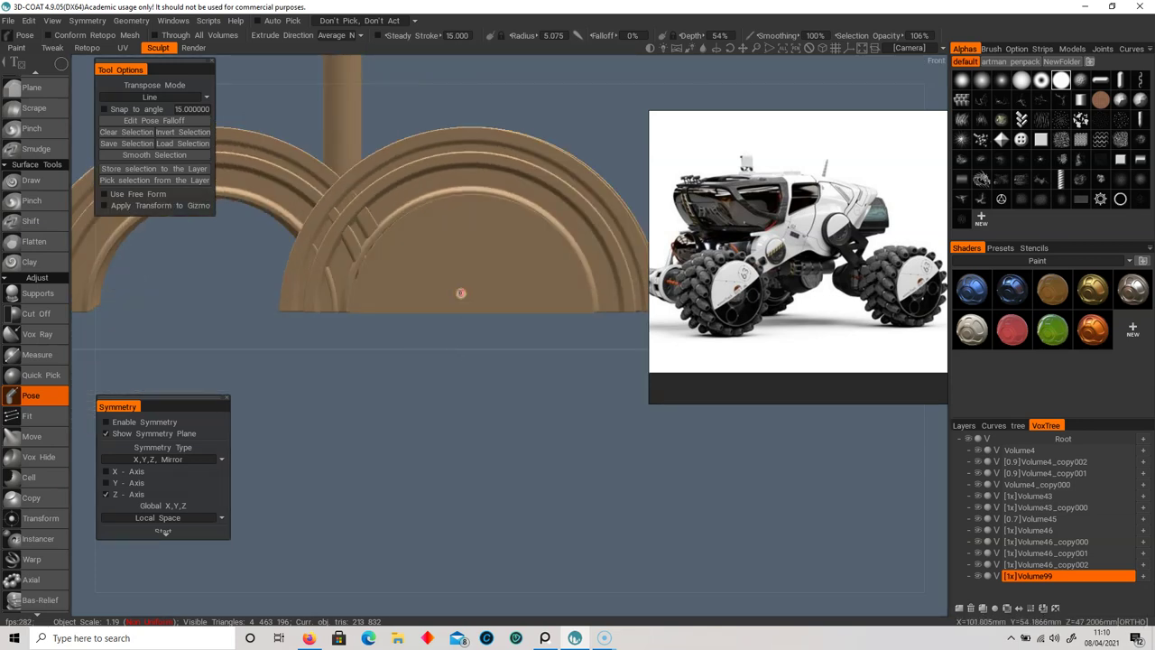
left_click_drag(449, 272, 476, 302)
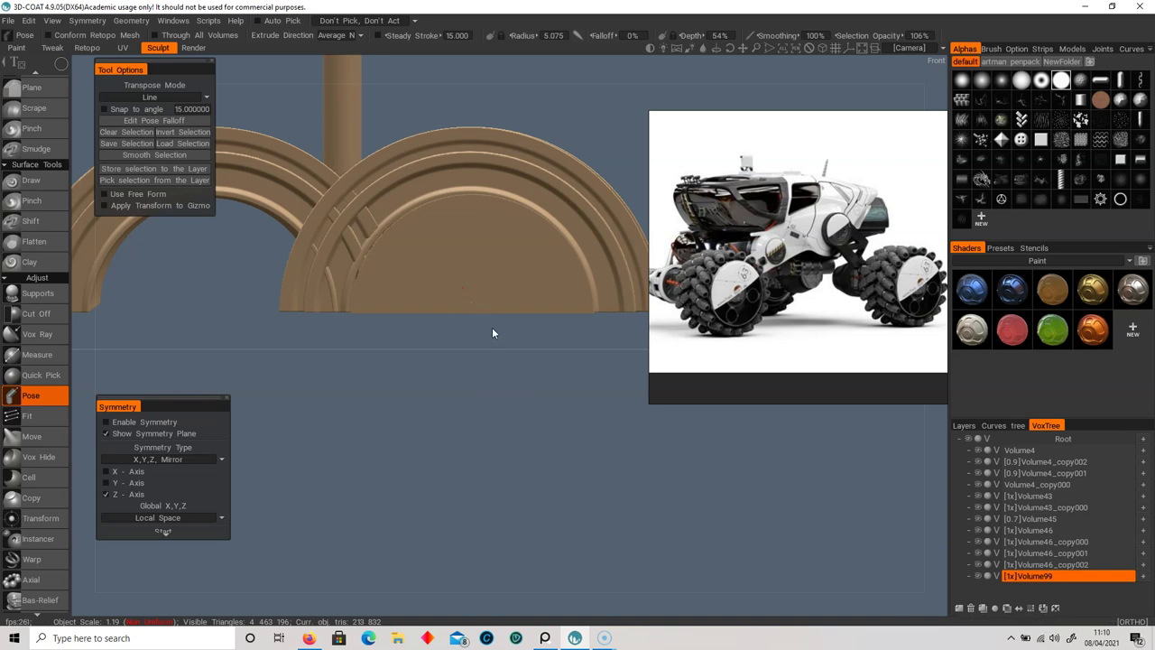
key("e")
left_click(591, 314)
left_click_drag(473, 279, 528, 359)
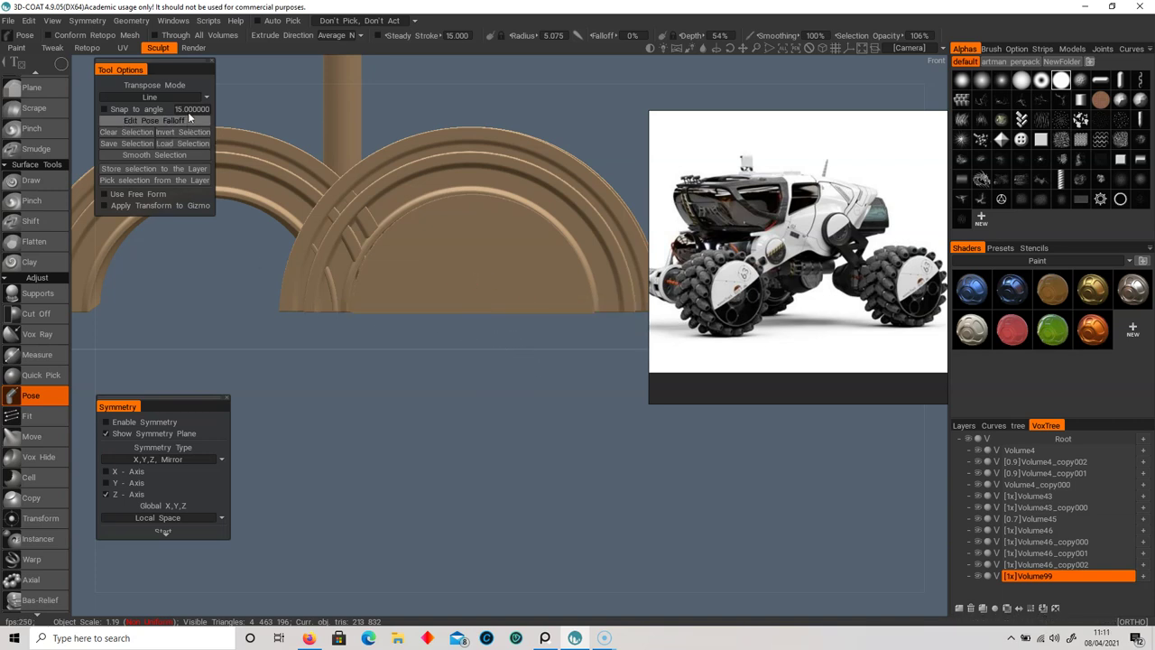
left_click(206, 98)
left_click(139, 122)
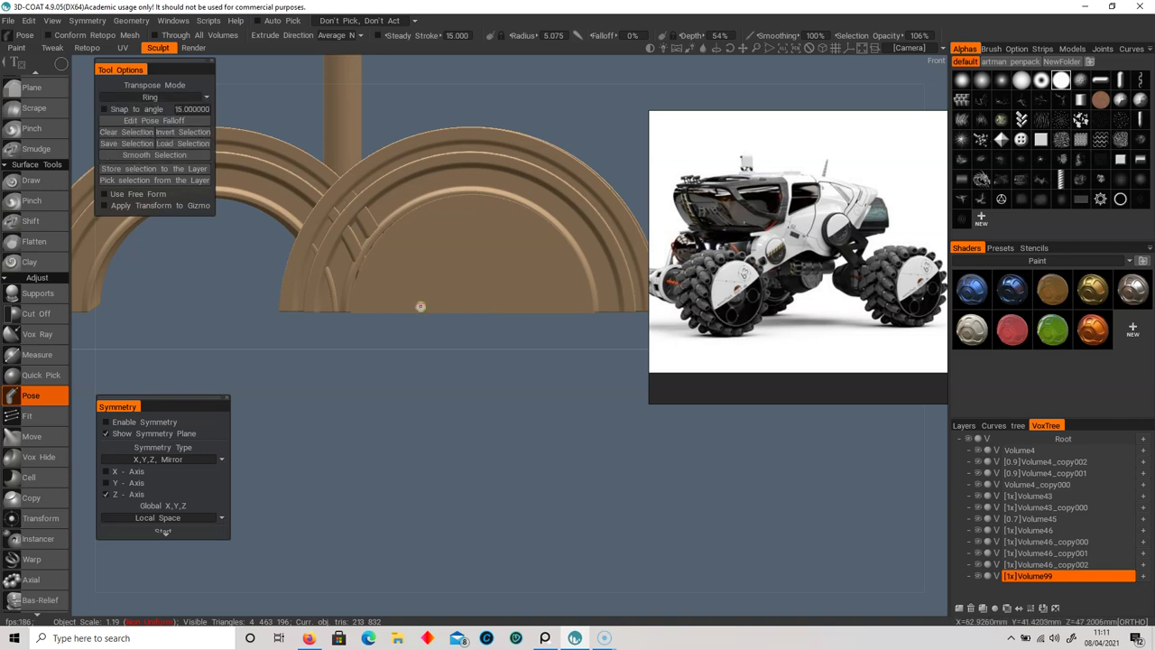
left_click(150, 96)
left_click(129, 109)
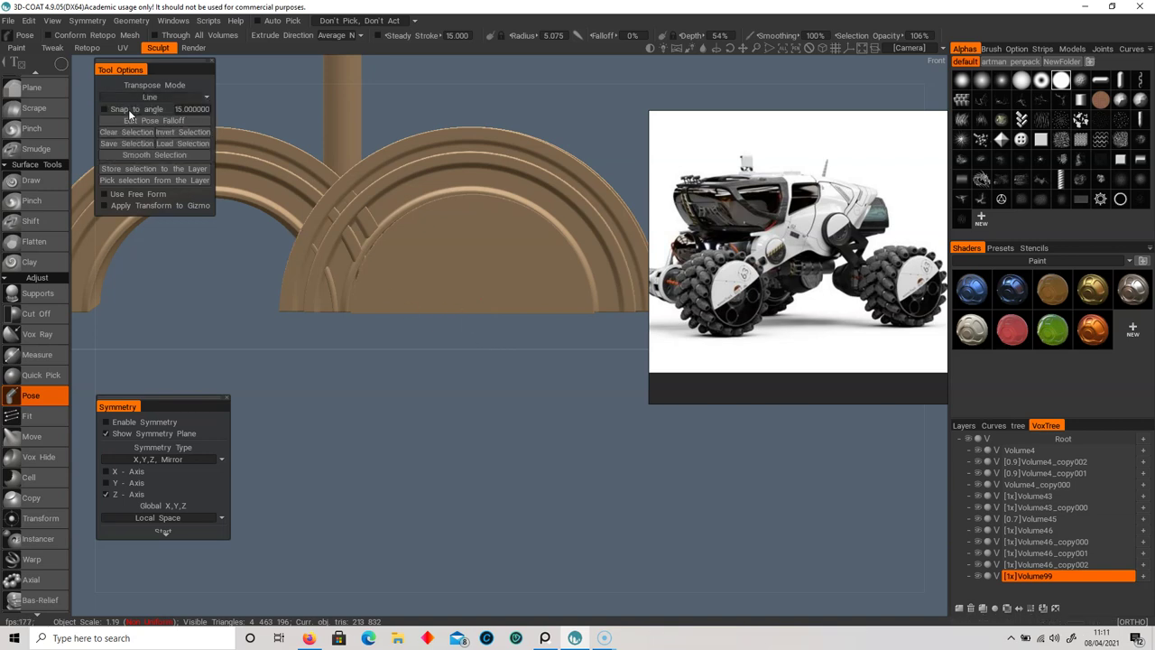
- Select a concentric inner half-disc on the cut cylinder's front face with the Pose tool and extrude it slightly
left_click(36, 397)
left_click_drag(466, 271, 490, 313)
left_click_drag(447, 368, 335, 425)
key("Return")
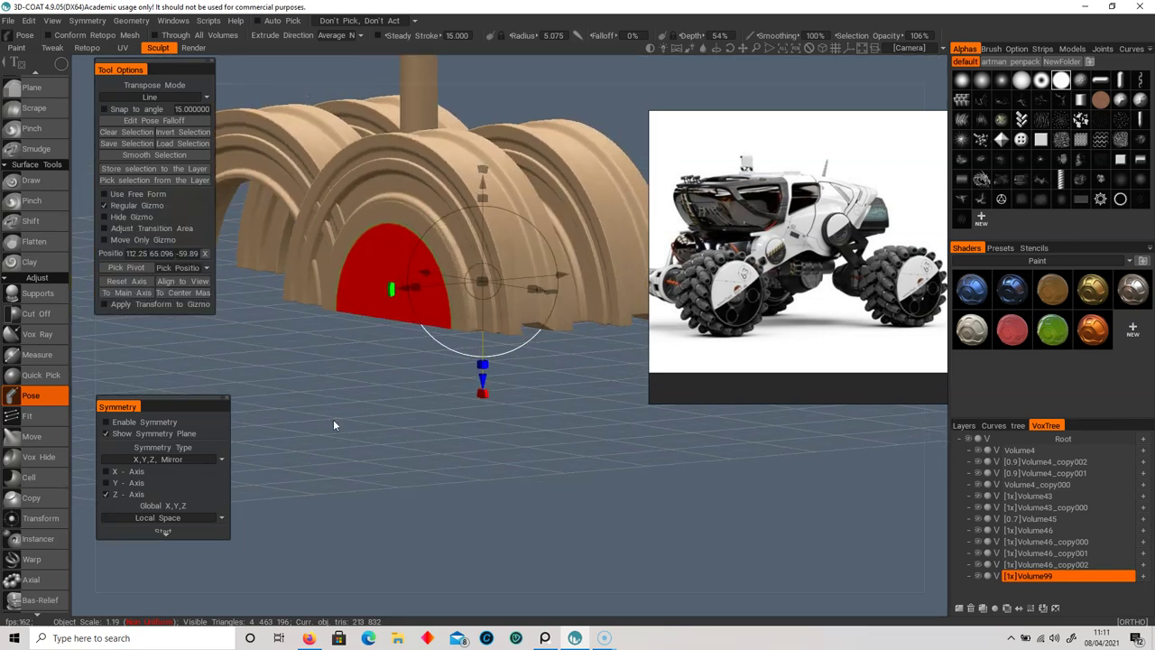
mouse_move(418, 287)
left_mouse_down()
mouse_move(427, 286)
mouse_move(412, 287)
left_mouse_up()
key("Escape")
left_click_drag(442, 417, 479, 391)
left_click_drag(565, 406, 434, 368)
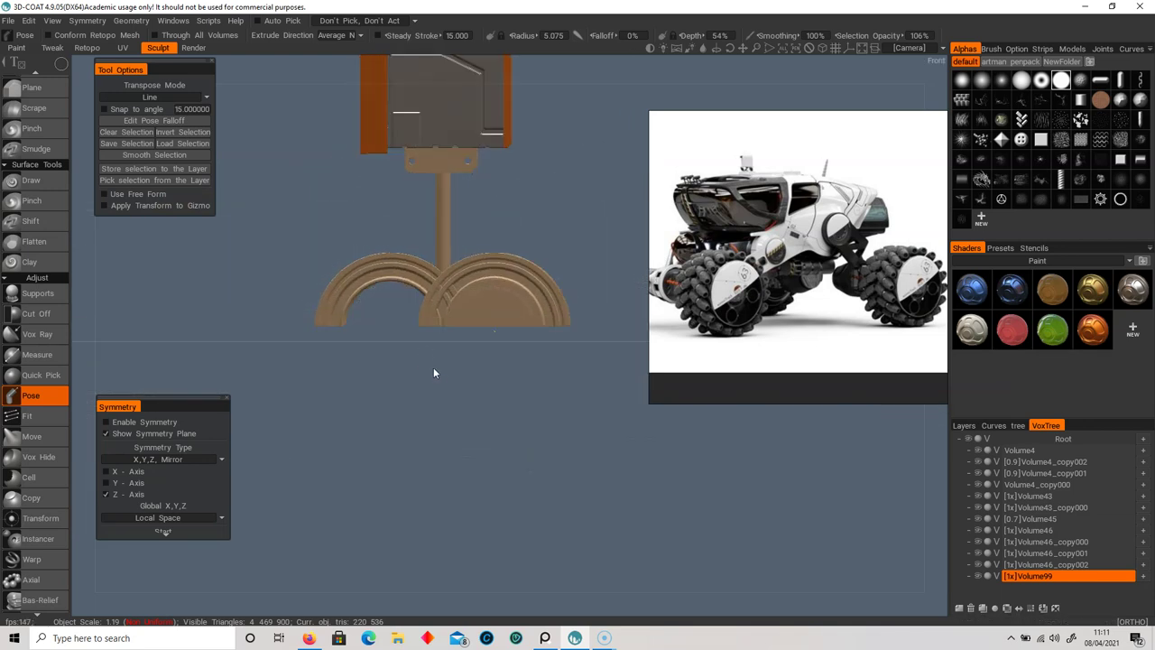
right_click_drag(468, 356, 623, 375)
middle_click_drag(542, 379, 554, 414)
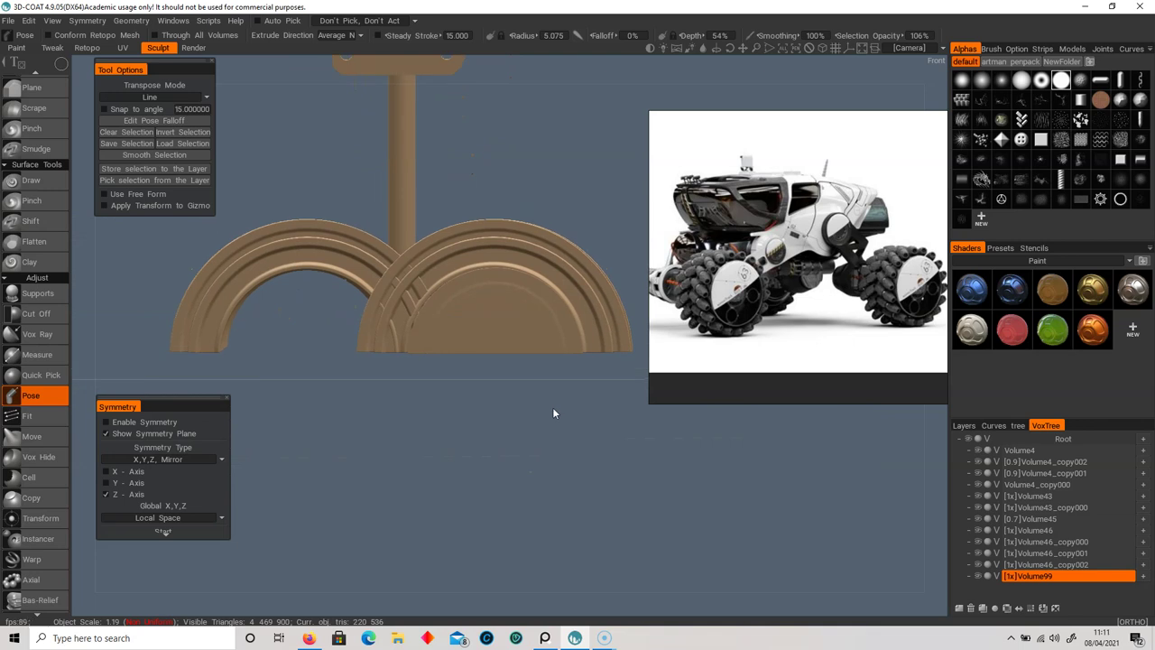
- Duplicate the half-disc cover and move the copy sideways into the opening of the other wheel arch
left_click_drag(553, 413, 490, 410)
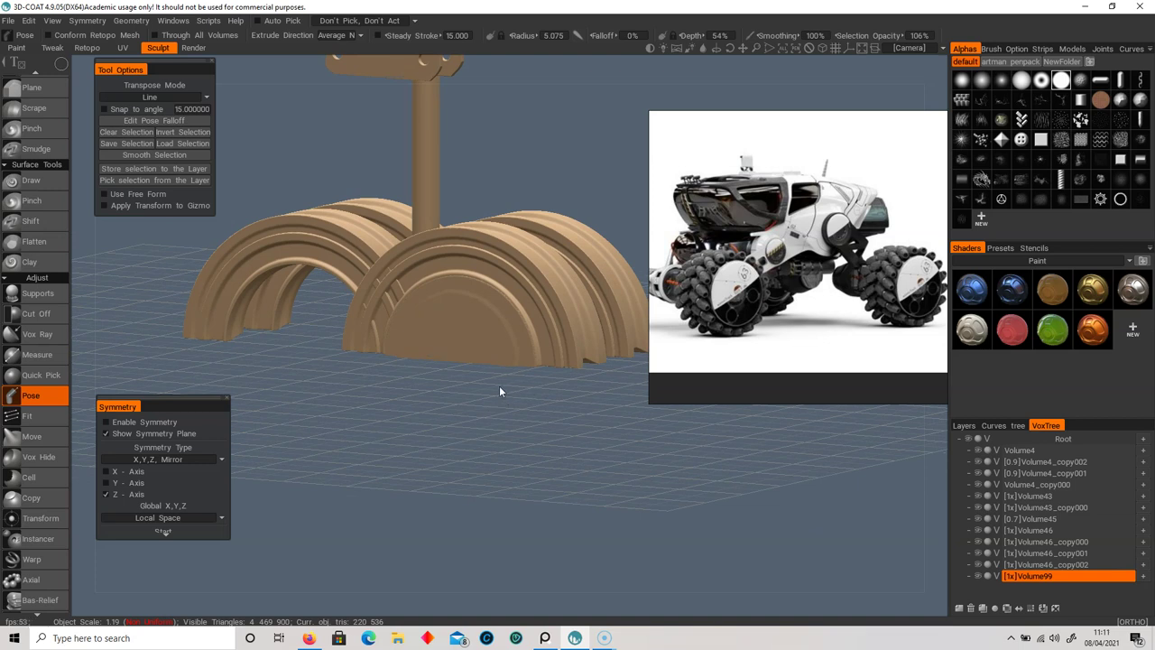
left_click_drag(512, 373, 525, 412)
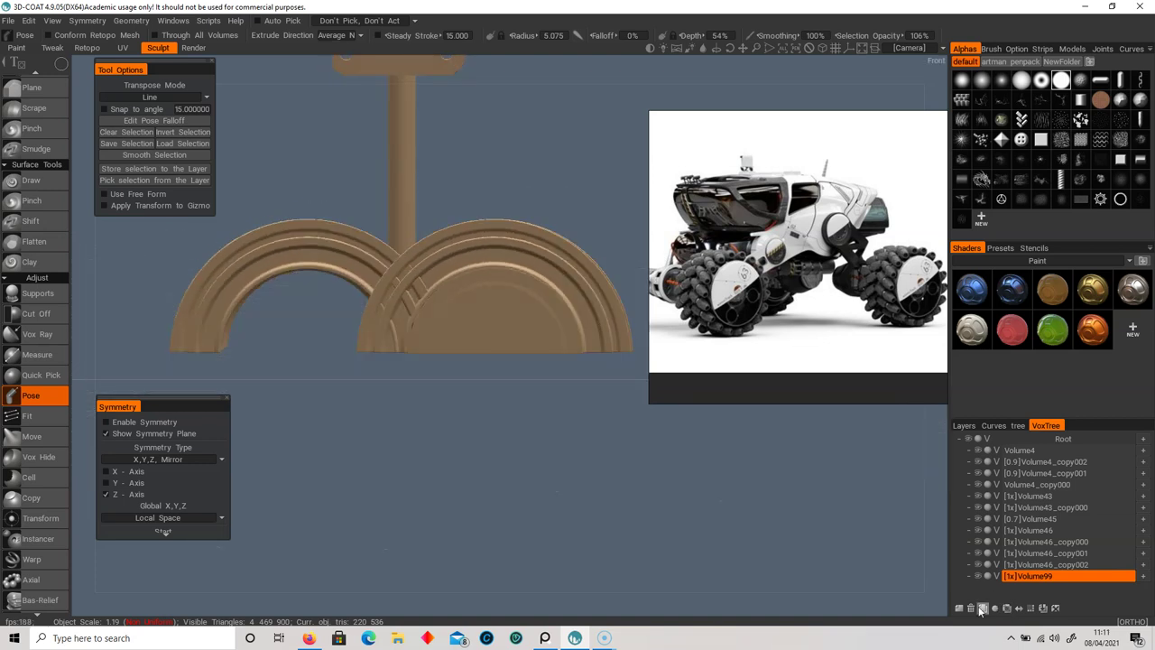
left_click(983, 608)
left_click_drag(591, 358, 403, 353)
mouse_move(575, 451)
left_mouse_down()
mouse_move(360, 458)
mouse_move(555, 449)
left_mouse_up()
middle_click_drag(541, 419, 575, 438)
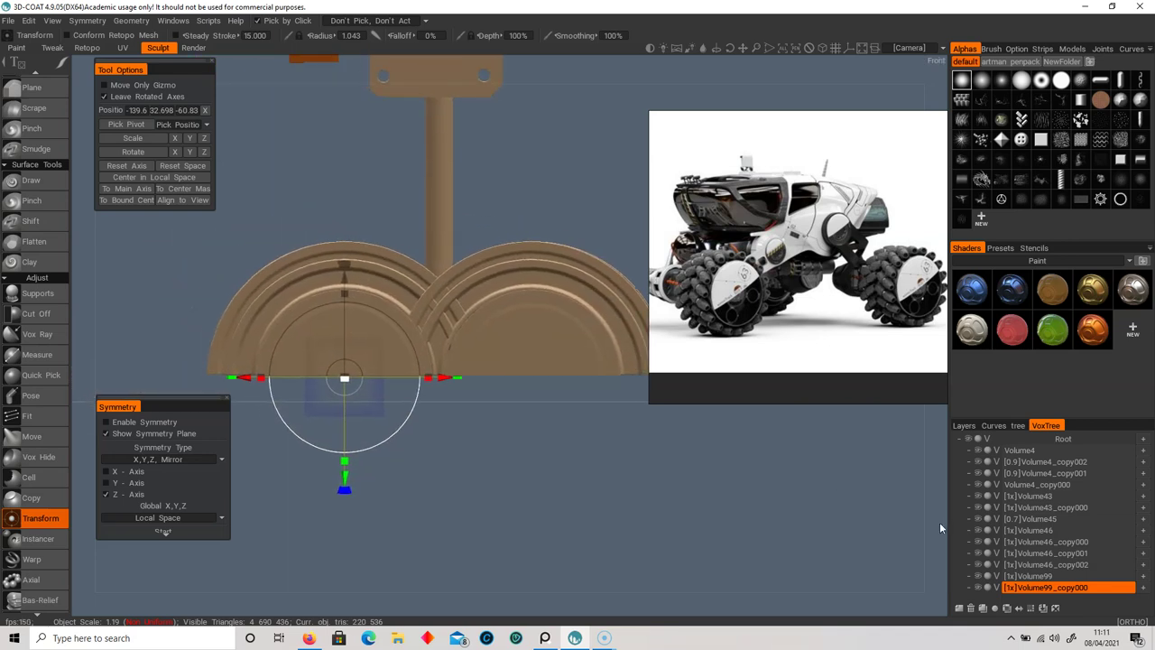
- Hide the wheel arch and cover volumes, from Volume46 through Volume99_copy000, leaving the support rod visible
left_click(1079, 528)
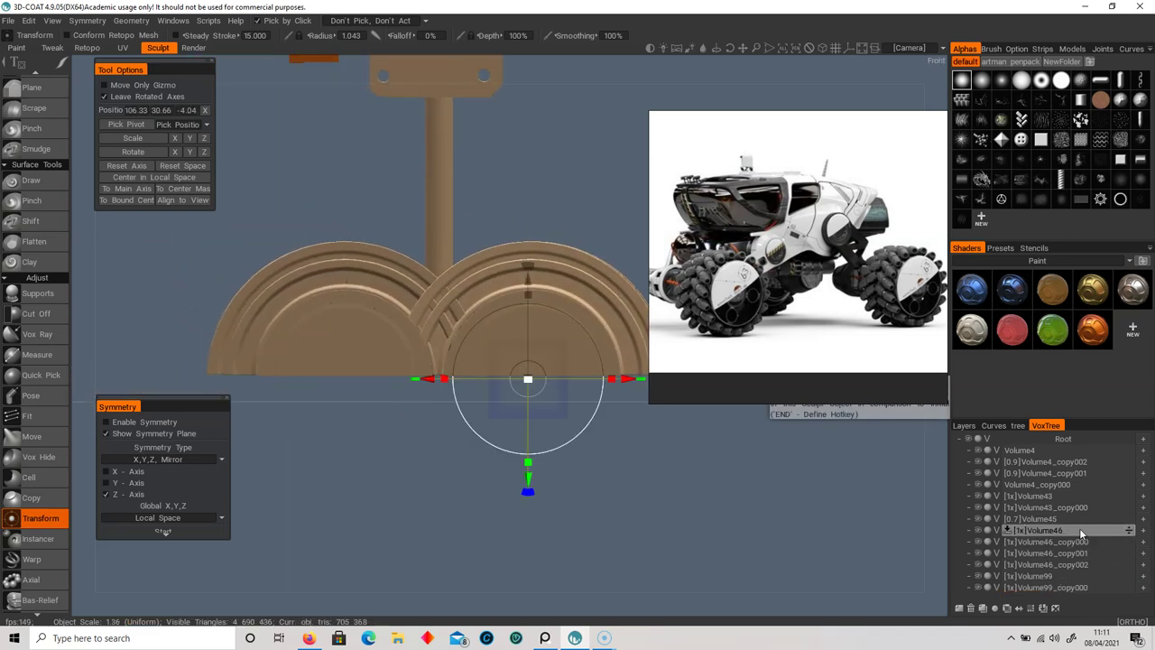
left_click(1074, 518)
left_click(1096, 588, "shift")
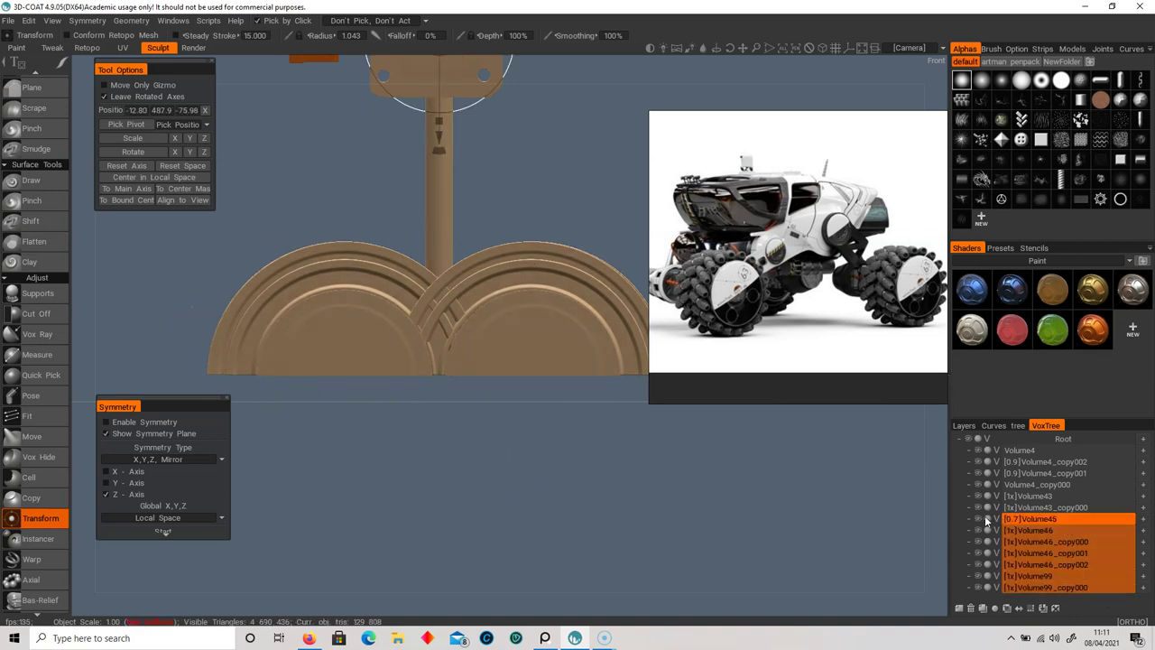
left_click(978, 518)
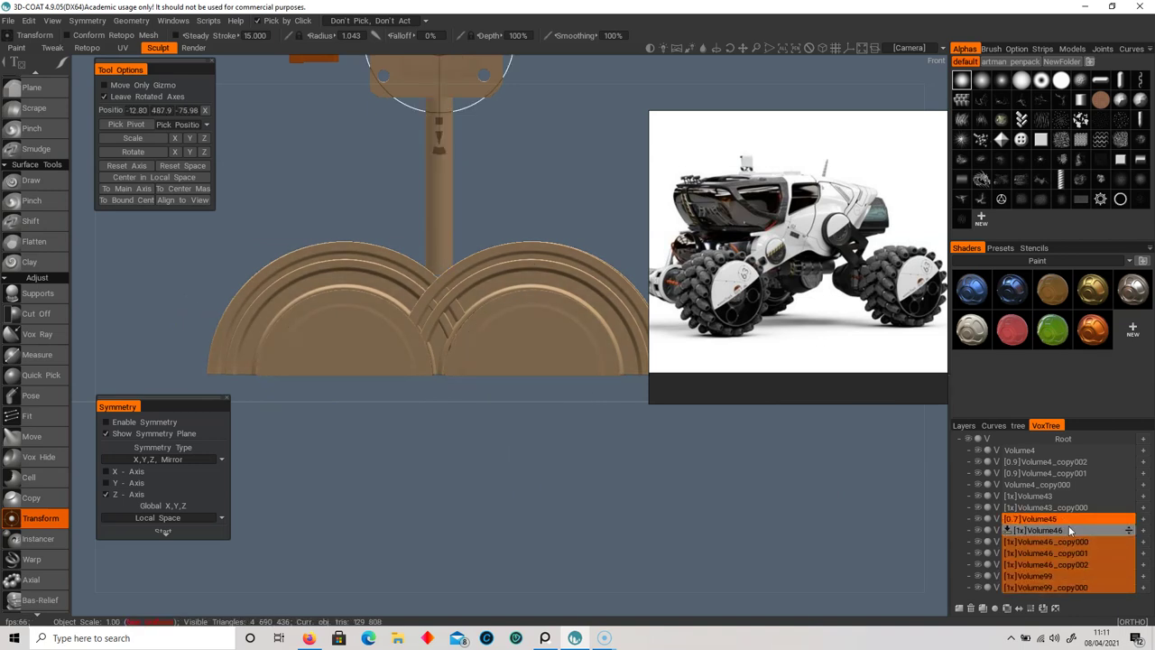
left_click(1068, 529)
left_click(1080, 588, "shift")
left_click(978, 531)
left_click(978, 542)
left_click(978, 553)
left_click(979, 564)
left_click(979, 576)
left_click(980, 588)
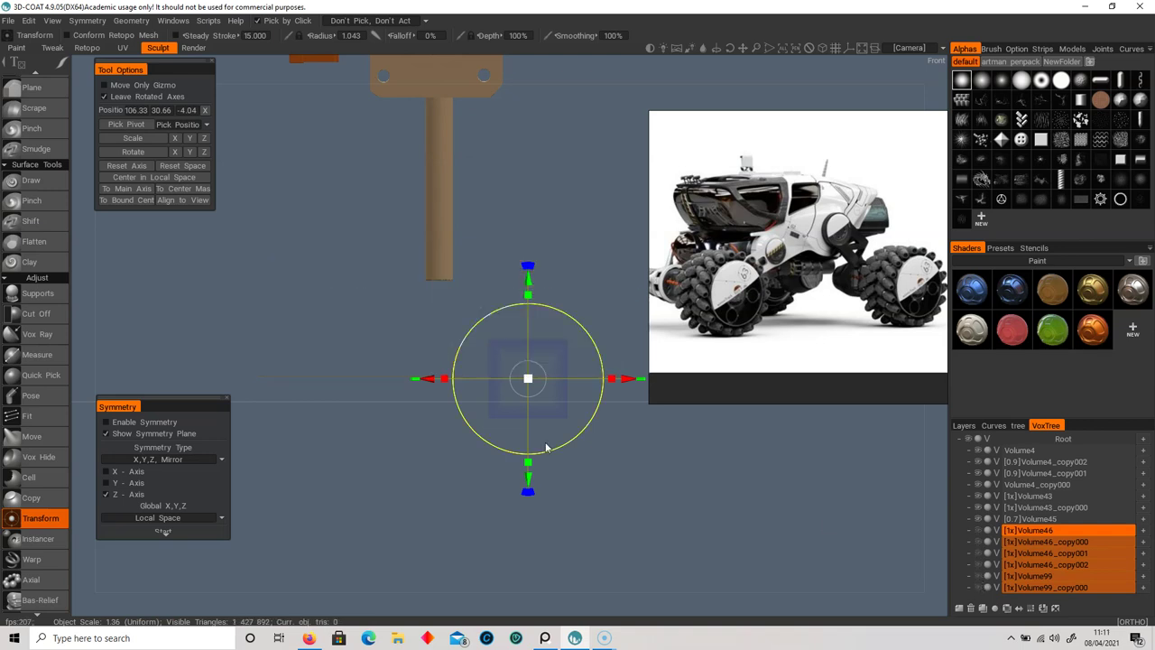
- Add a new volume and stand a cylinder primitive upright in it, aligned in depth with the support rod
left_click(984, 608)
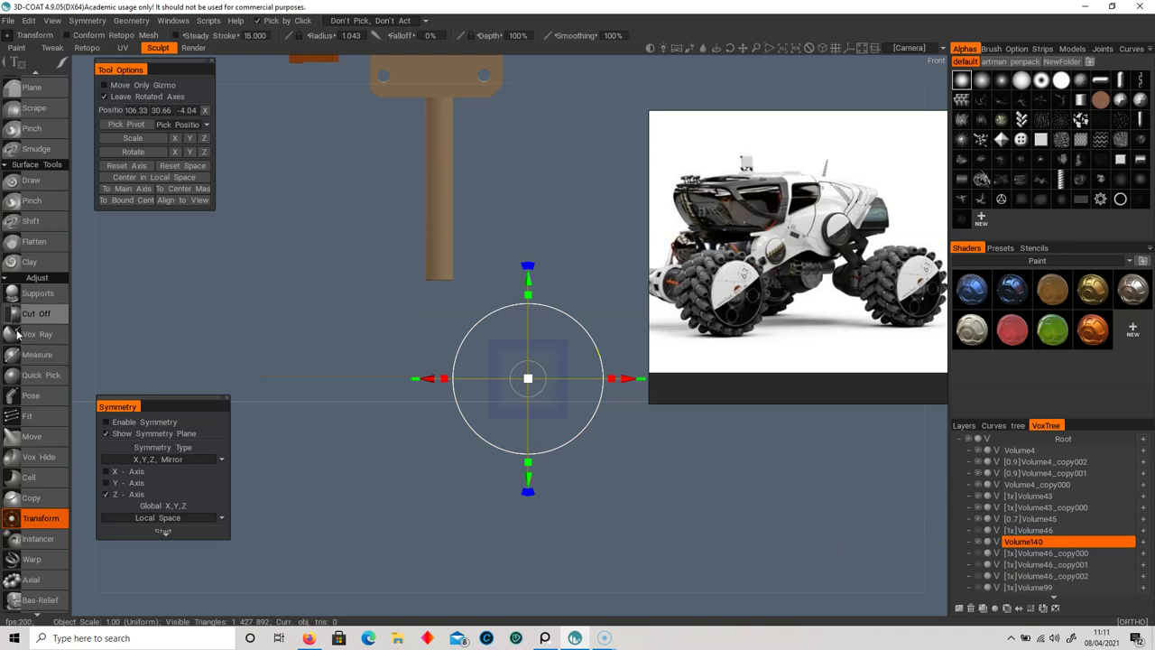
scroll(58, 498, "down", 5)
left_click(38, 428)
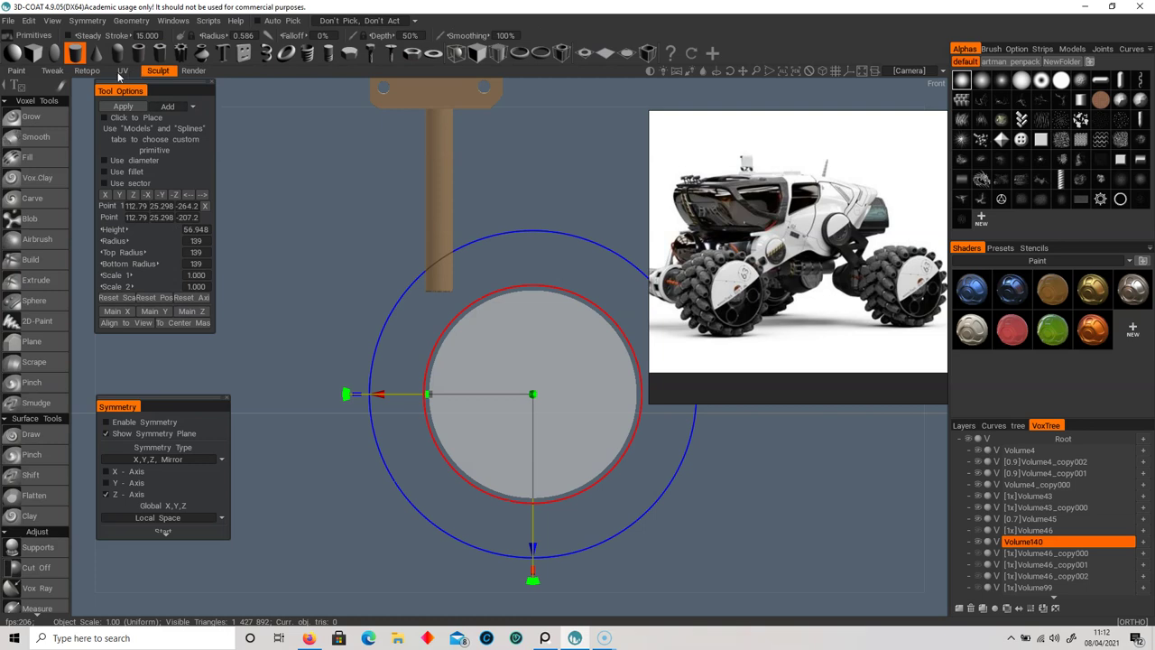
key("KP_6")
middle_click_drag(436, 418, 415, 411)
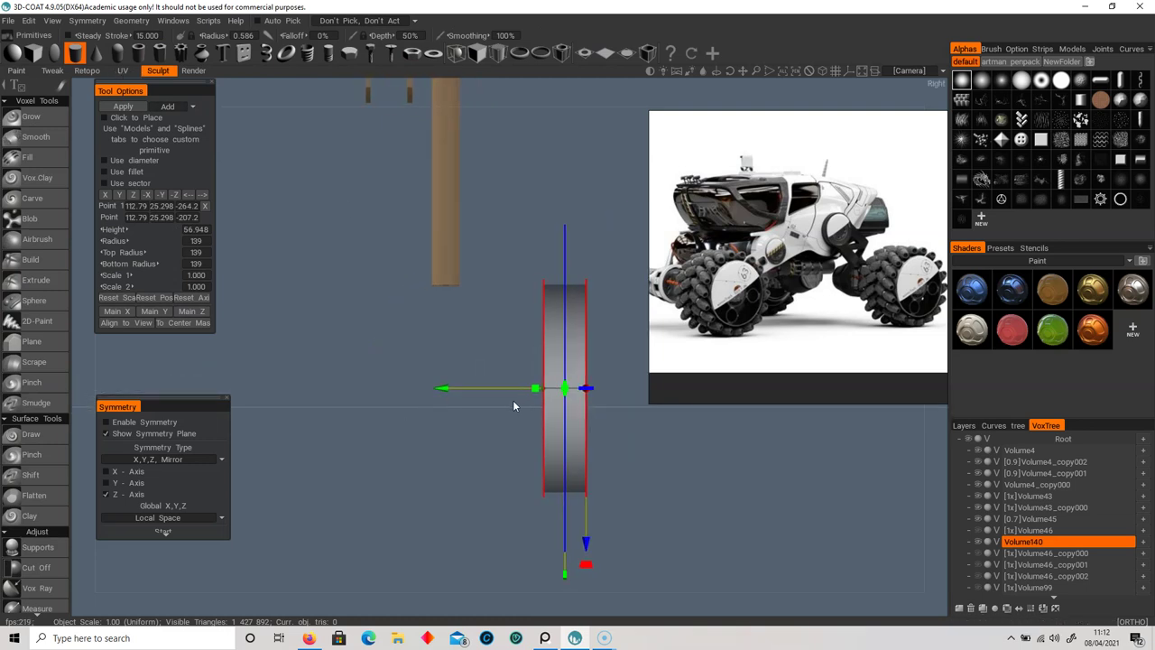
left_click_drag(586, 568, 250, 391)
left_click_drag(405, 337, 401, 85)
left_click_drag(414, 314, 499, 365)
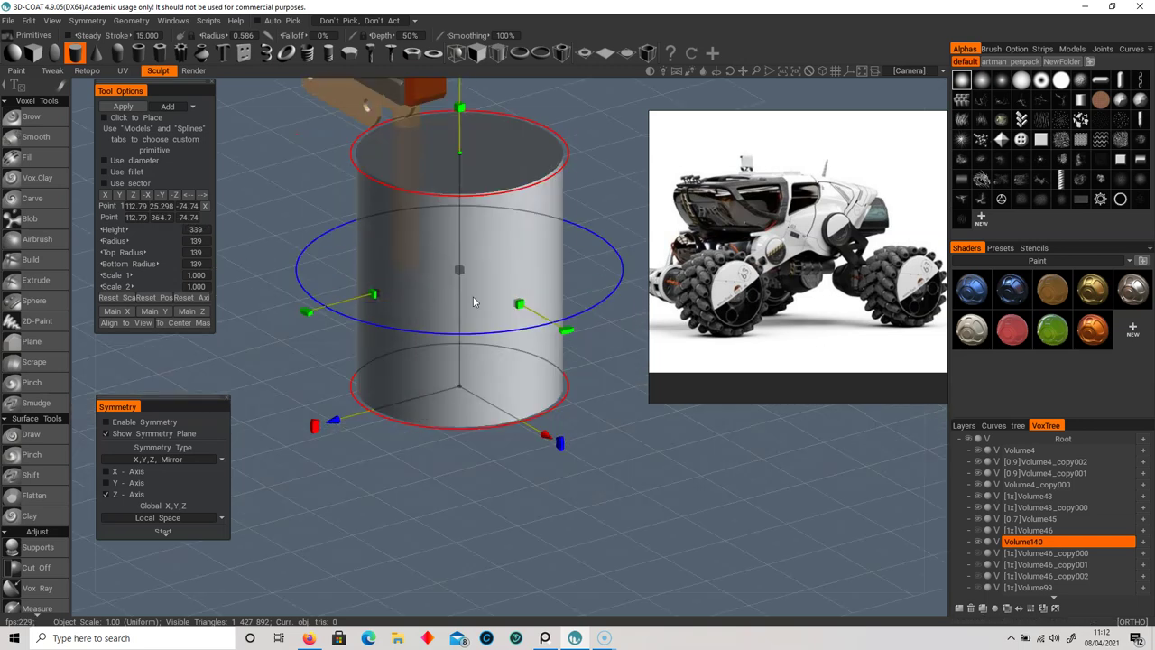
- Shrink the cylinder to radius 88.473, centre it under the rod at X -7.521, raise its height to 318 and apply it
left_click_drag(457, 271, 238, 325)
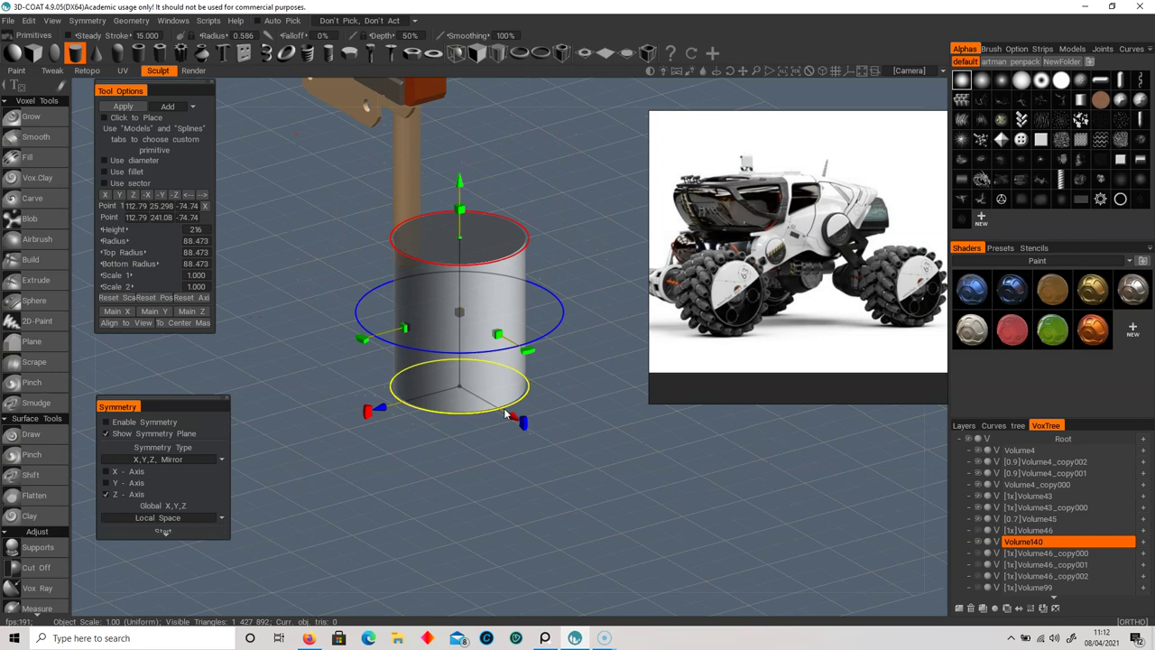
left_click_drag(513, 421, 503, 389)
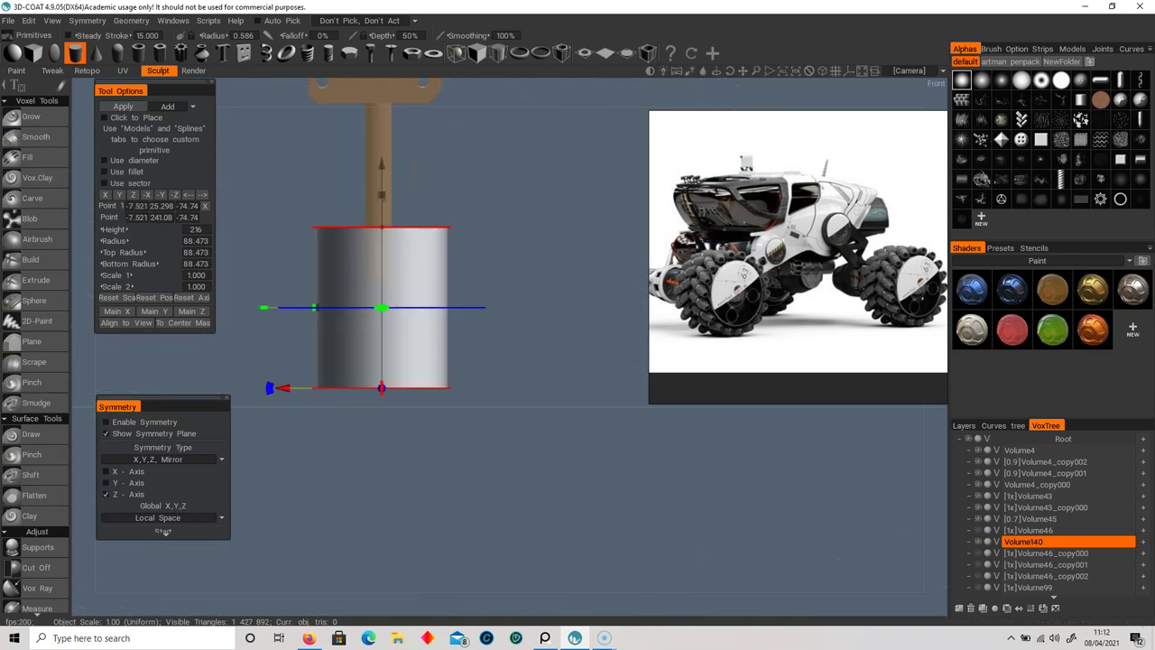
left_click_drag(382, 194, 381, 104)
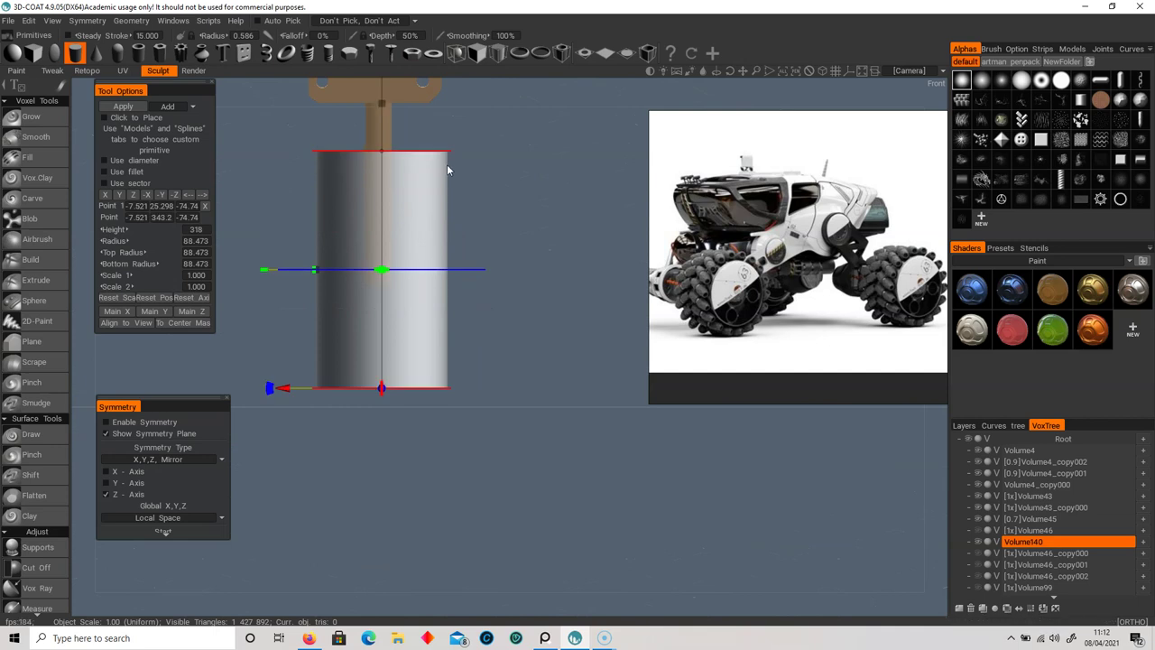
key("Return")
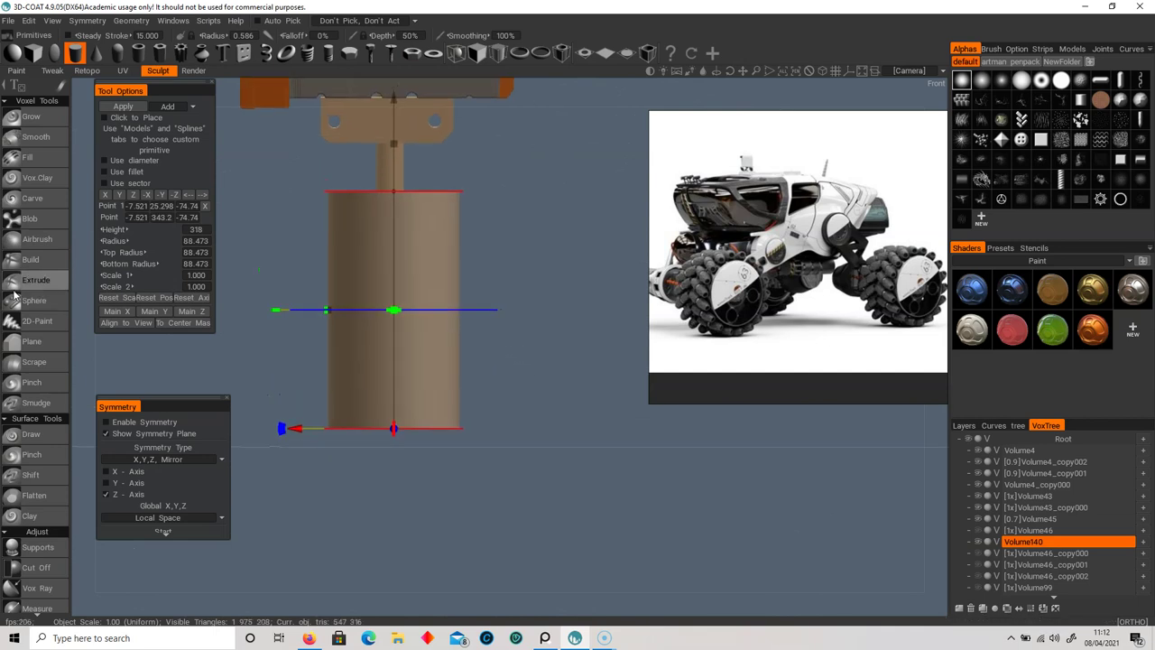
- Try building up a rim along the cylinder's top edge with Carve strokes and undo them
left_click(36, 199)
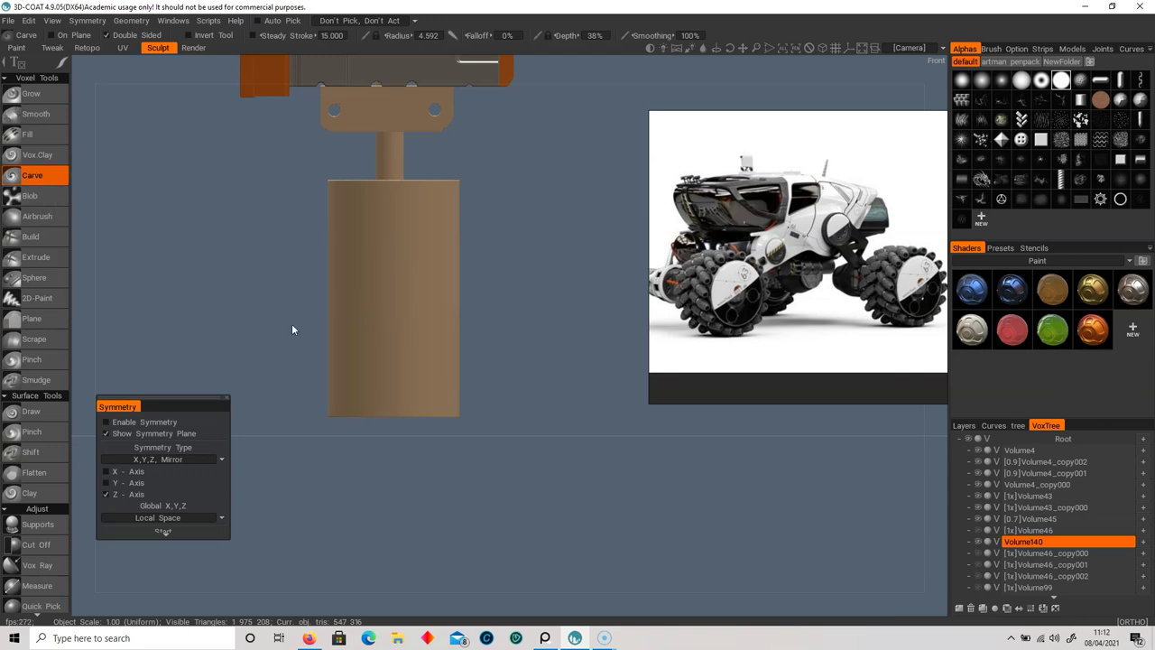
left_click_drag(339, 185, 406, 186)
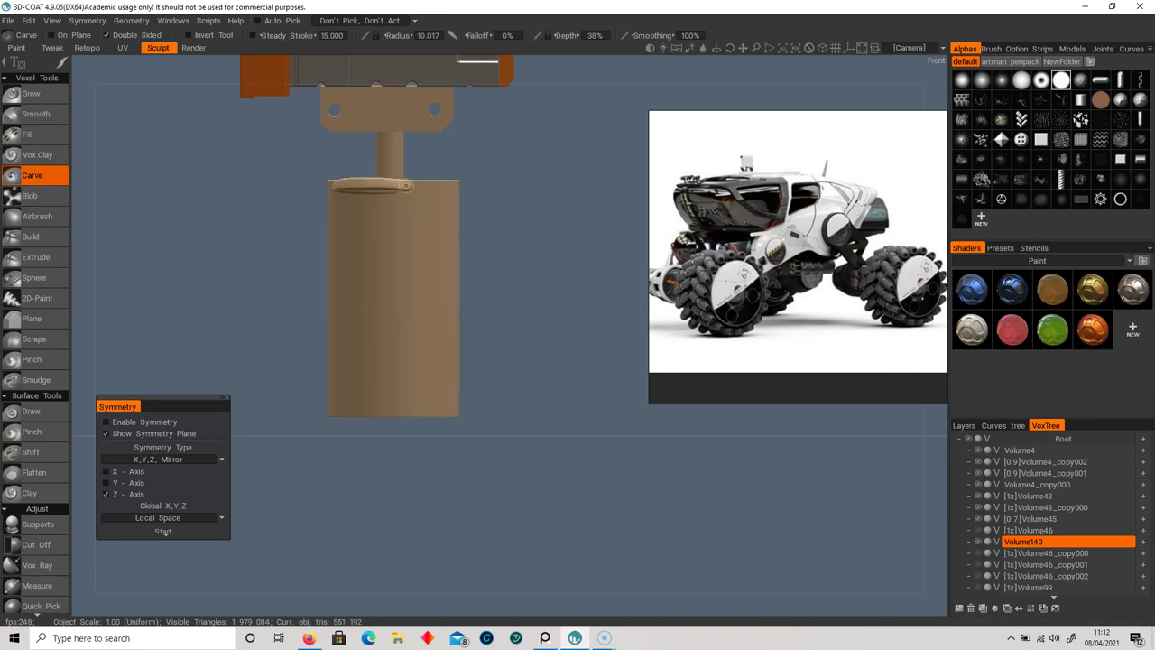
key("ctrl+z")
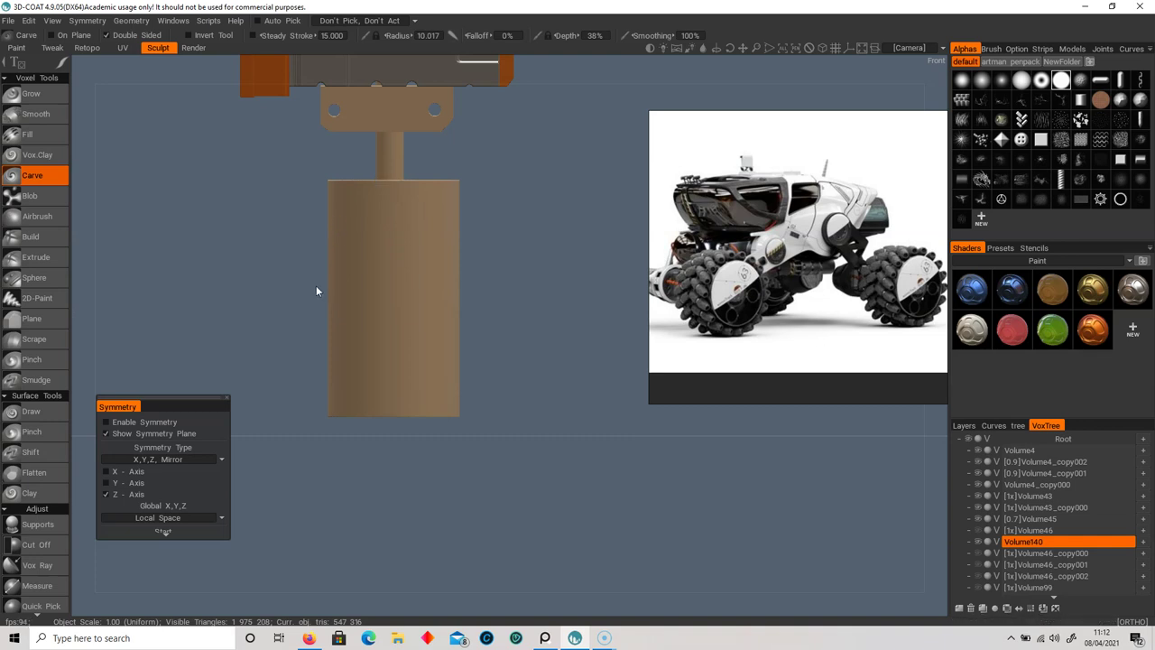
middle_click_drag(433, 262, 448, 324)
scroll(488, 318, "up", 2)
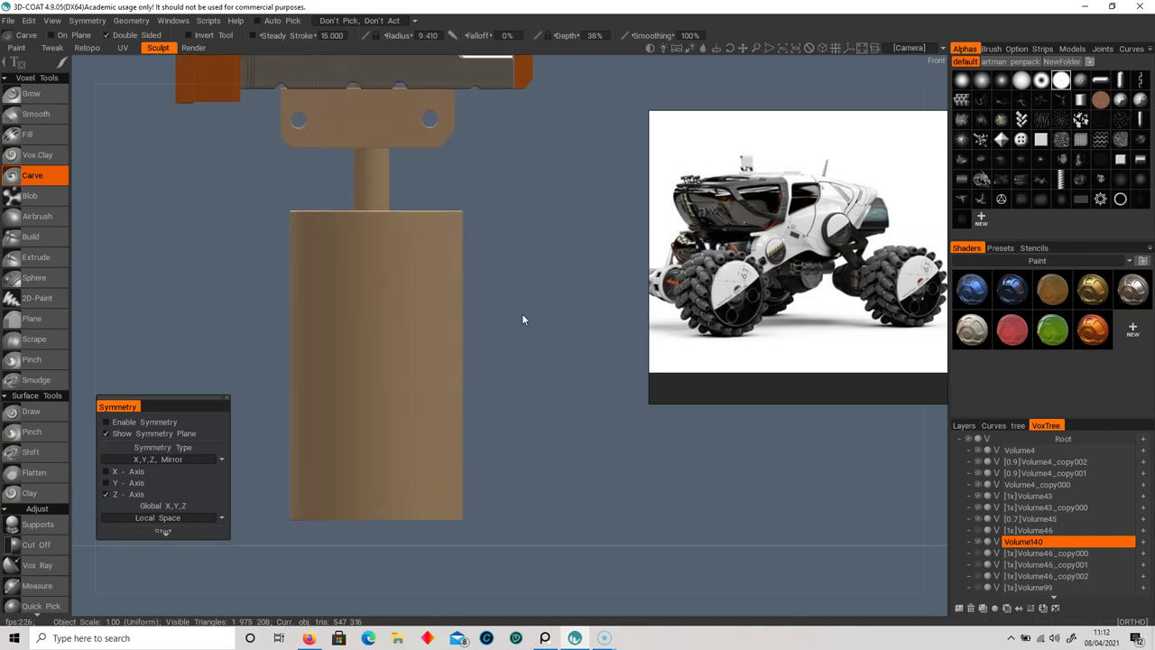
middle_click_drag(517, 296, 538, 304)
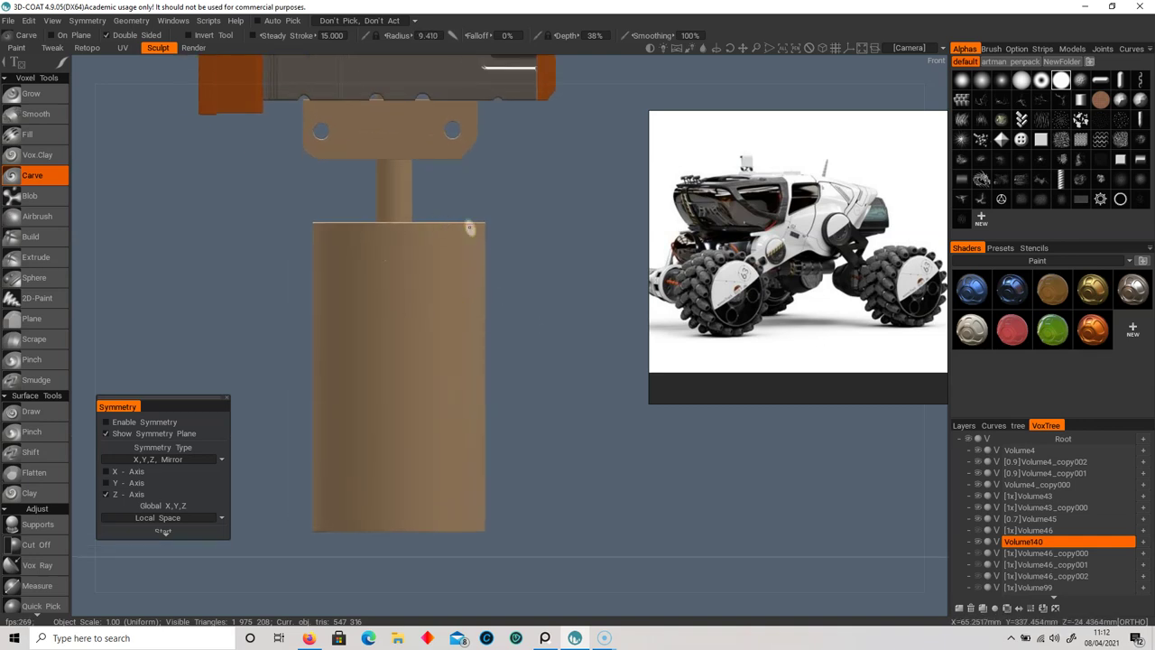
left_click_drag(479, 227, 472, 228)
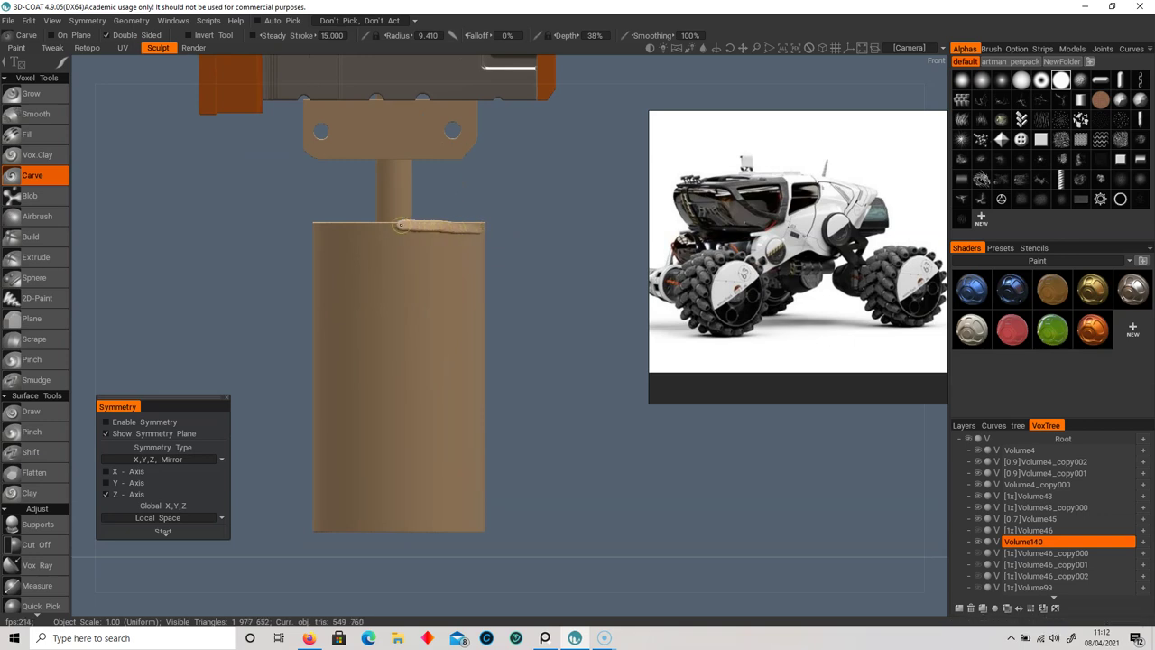
left_click(317, 223)
key("ctrl+z")
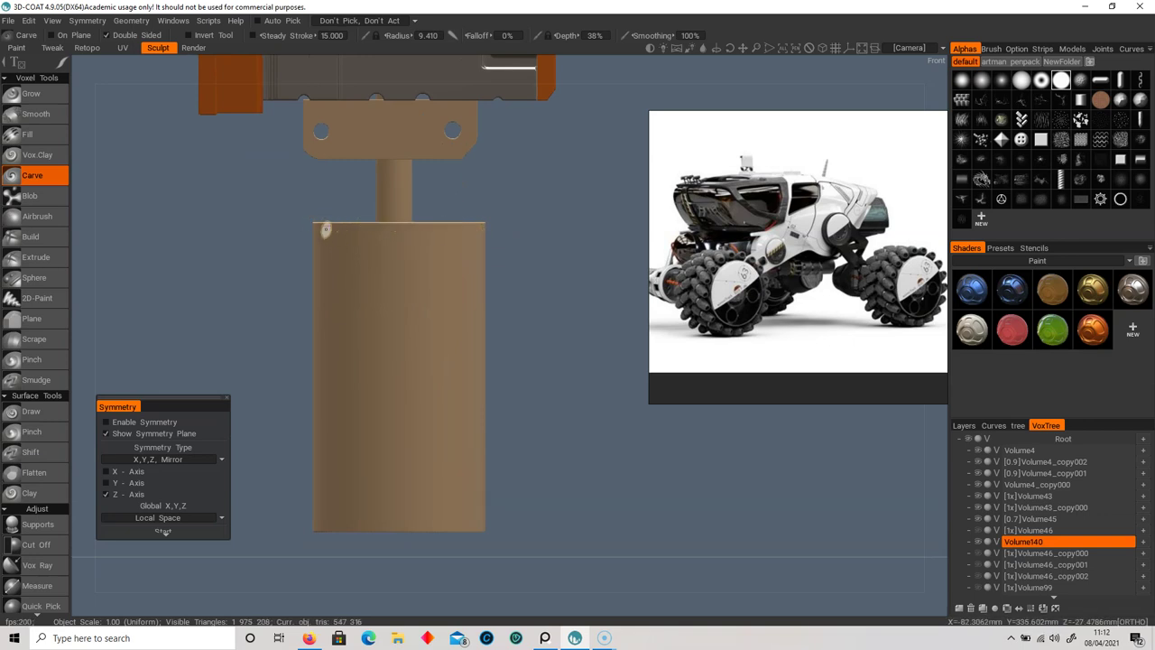
left_click_drag(411, 230, 490, 226)
left_click(319, 224)
left_click_drag(305, 217, 414, 250)
key("ctrl+z")
- Enable Z-axis mirror symmetry and centre the symmetry plane on the cylinder's bounds
left_click(107, 422)
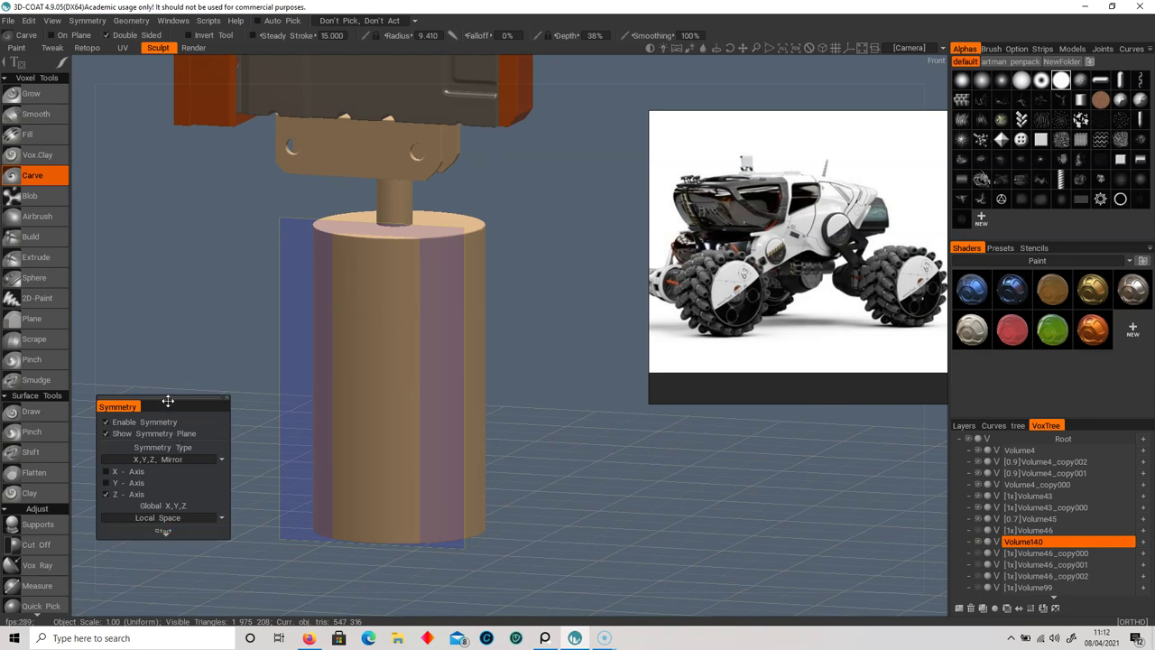
left_click_drag(168, 400, 168, 263)
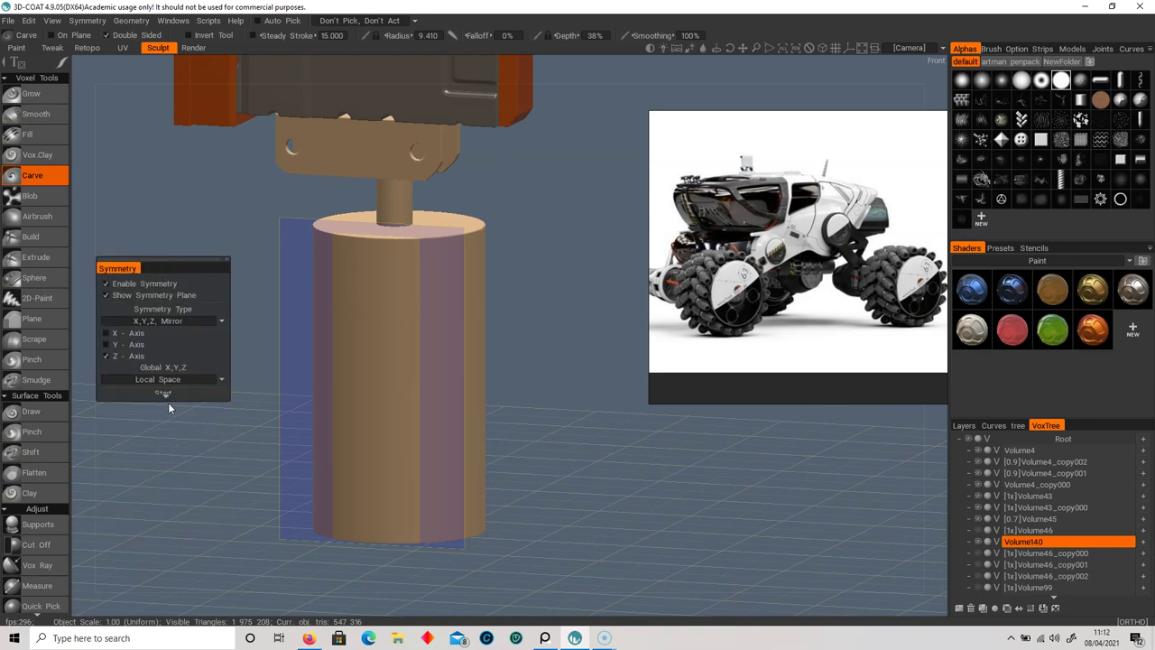
left_click_drag(167, 401, 170, 495)
left_click(140, 417)
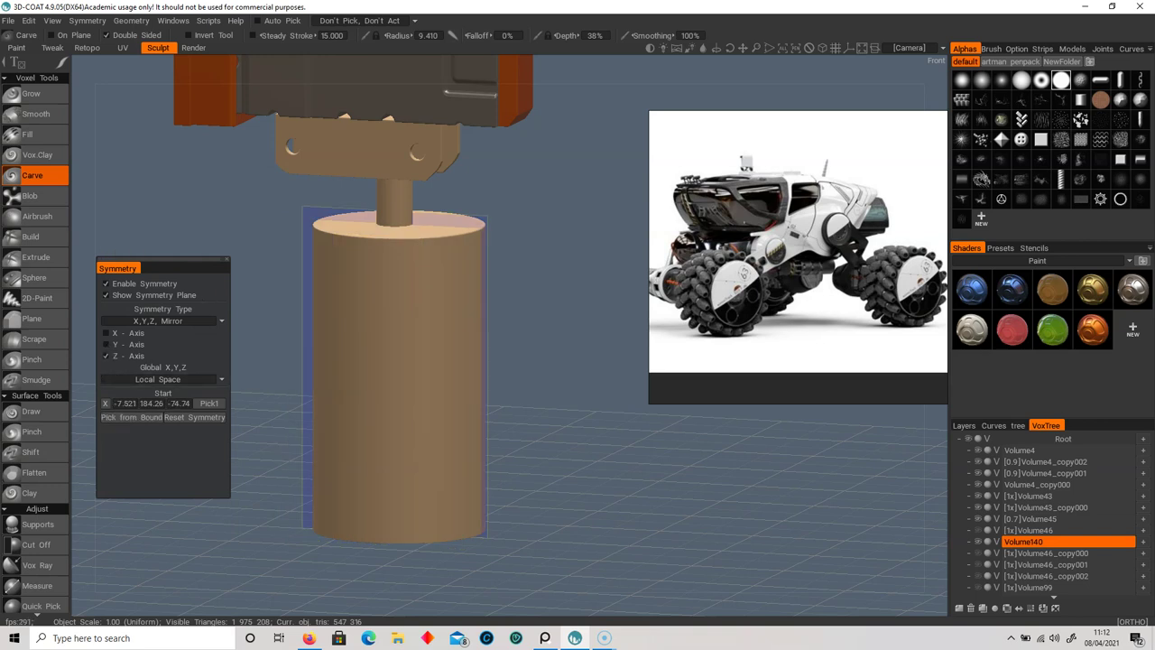
- Build up a raised rim around the cylinder's top edge with mirrored Carve strokes at a 9.410 brush radius
mouse_move(476, 222)
left_mouse_down()
mouse_move(440, 236)
mouse_move(305, 224)
left_mouse_up()
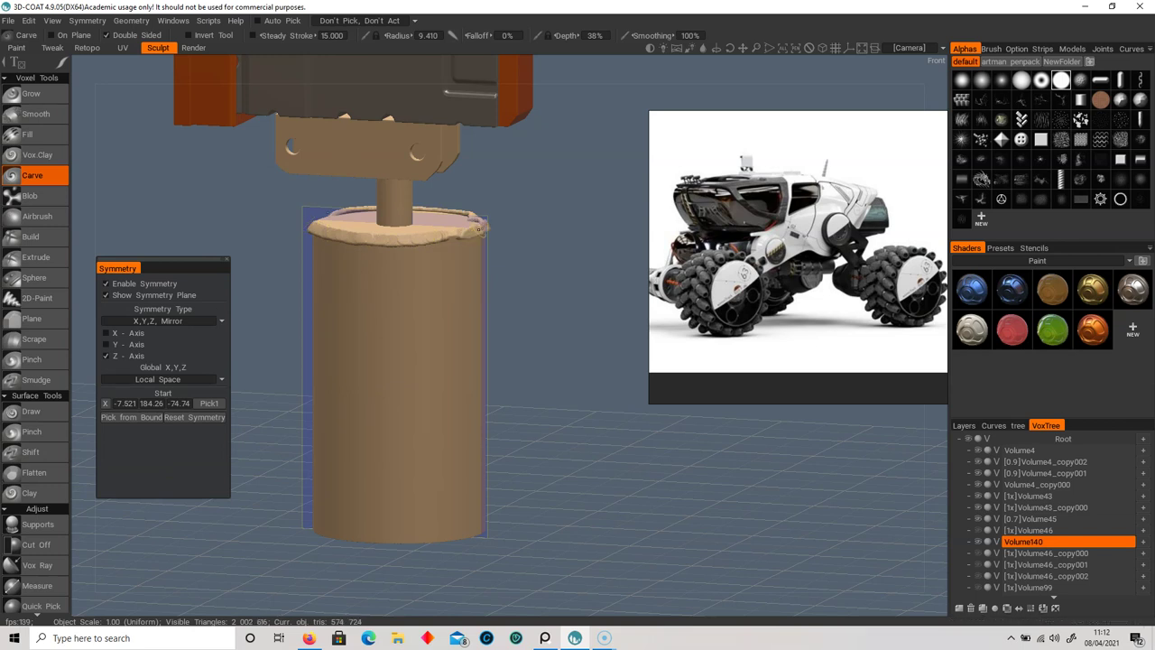
left_click_drag(453, 236, 449, 238)
left_click_drag(529, 268, 627, 258)
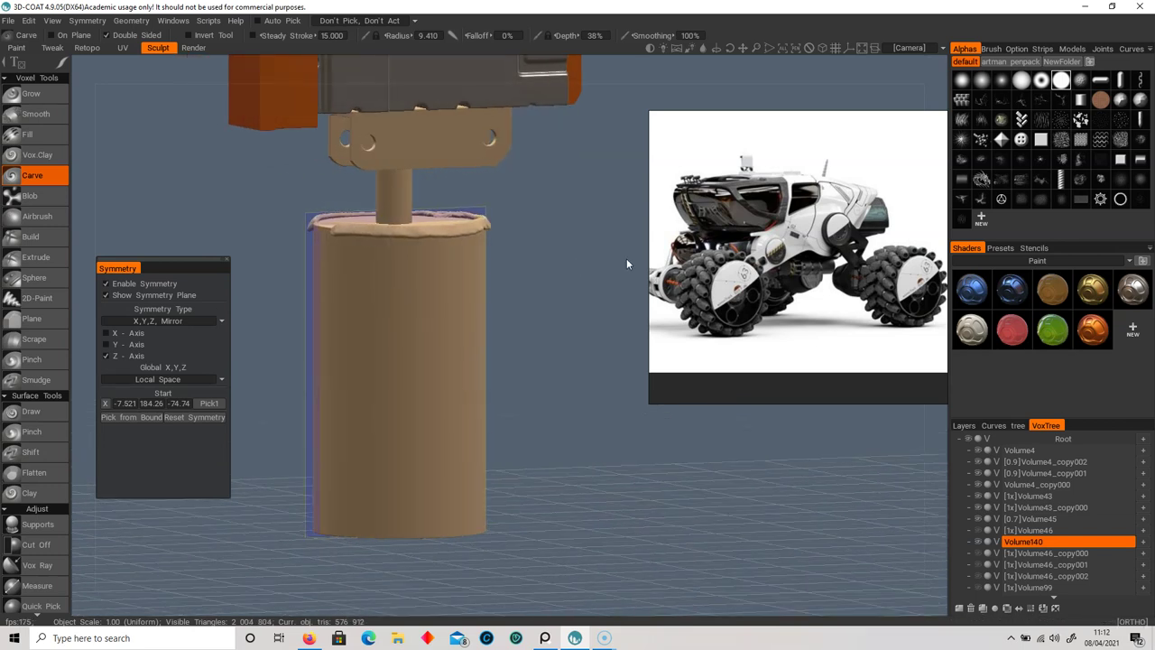
left_click_drag(330, 231, 314, 226)
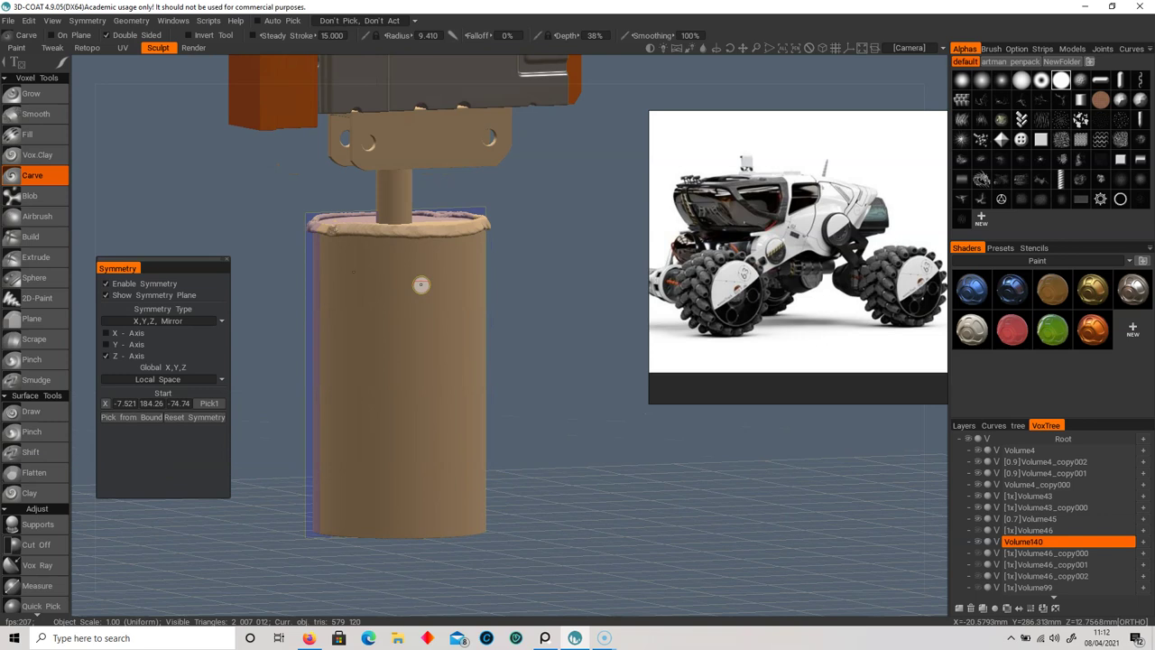
- Carve a raised horizontal band around the cylinder a short way below the rim and undo the last stroke
left_click_drag(425, 283, 333, 282)
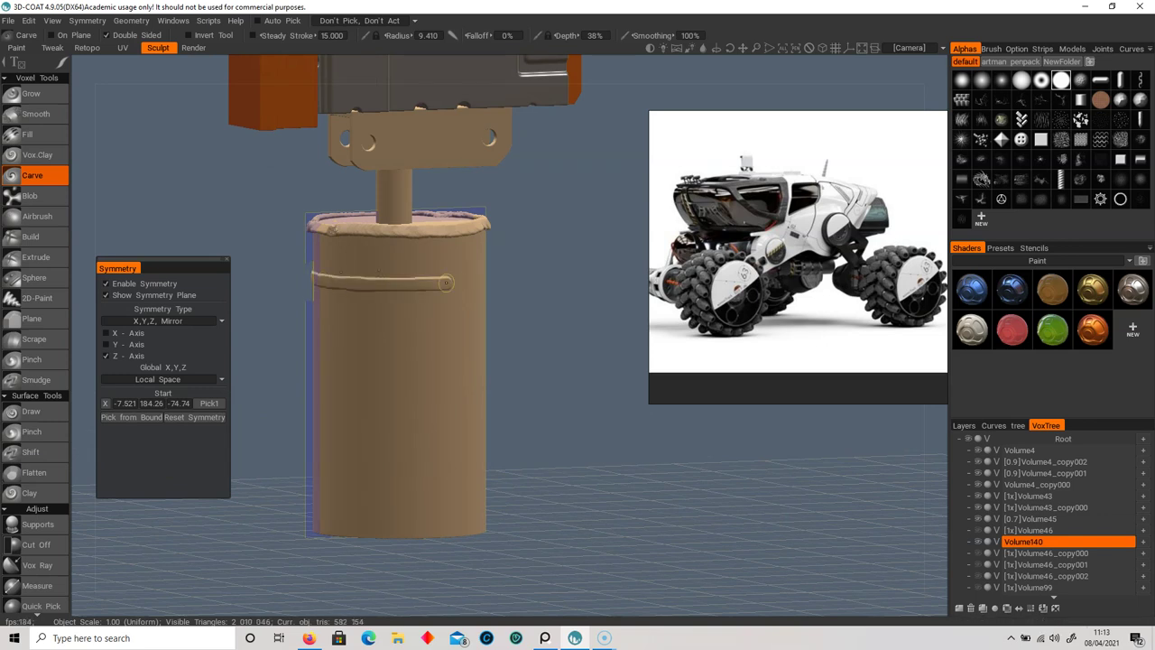
left_click_drag(496, 271, 418, 298, "shift")
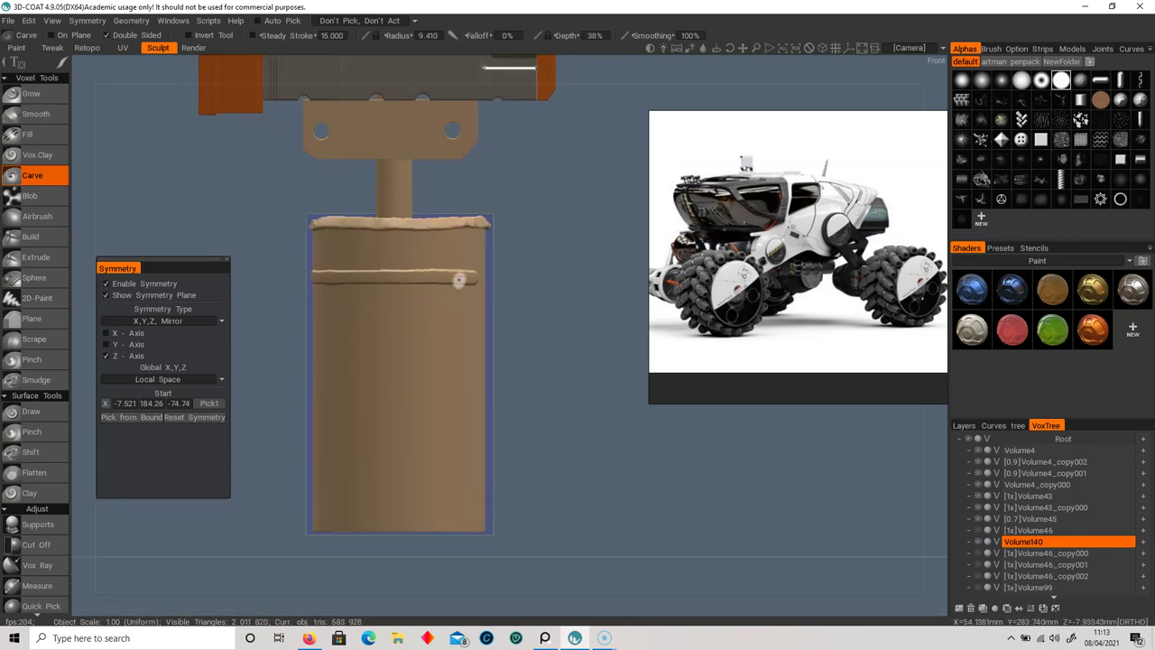
mouse_move(530, 284)
left_mouse_down()
mouse_move(454, 281)
mouse_move(486, 279)
left_mouse_up()
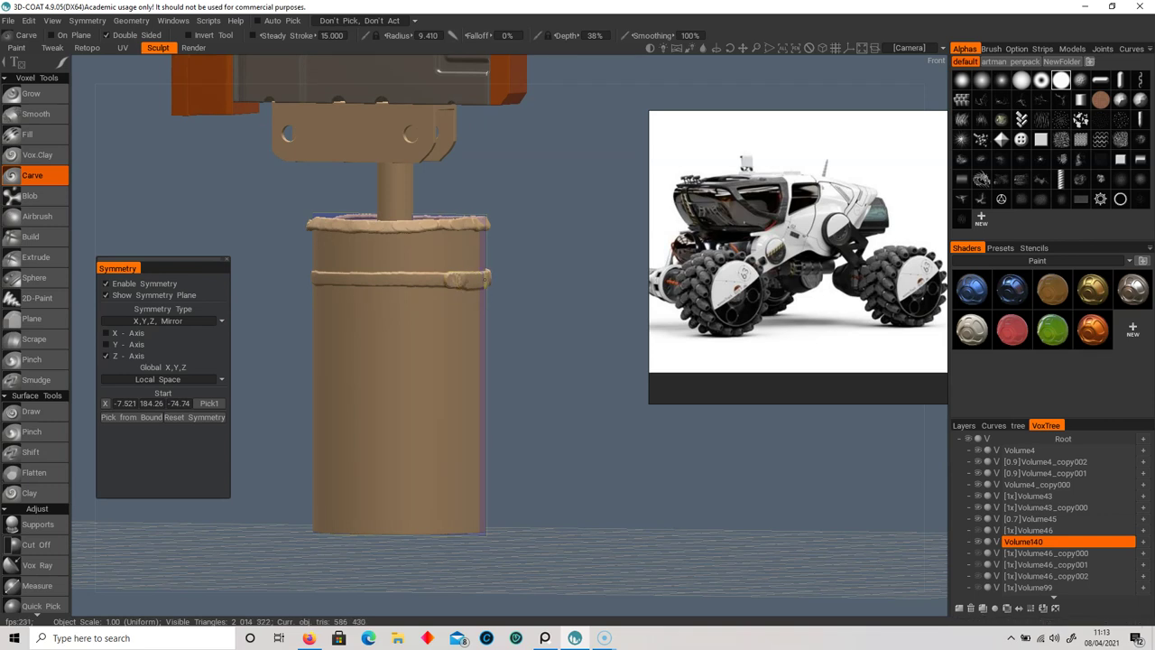
key("ctrl+z")
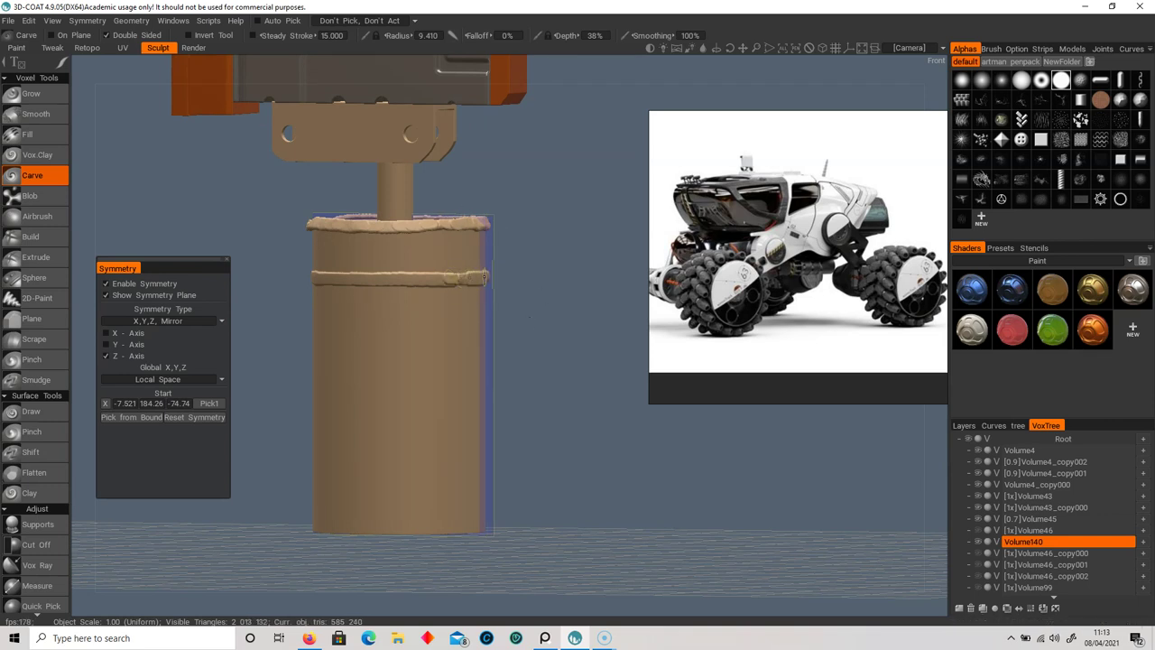
- Carve four round studs between the cylinder's rim and upper band on the front and join them with two crossing raised straps
left_click_drag(496, 230, 502, 228, "shift")
right_click_drag(502, 229, 516, 278)
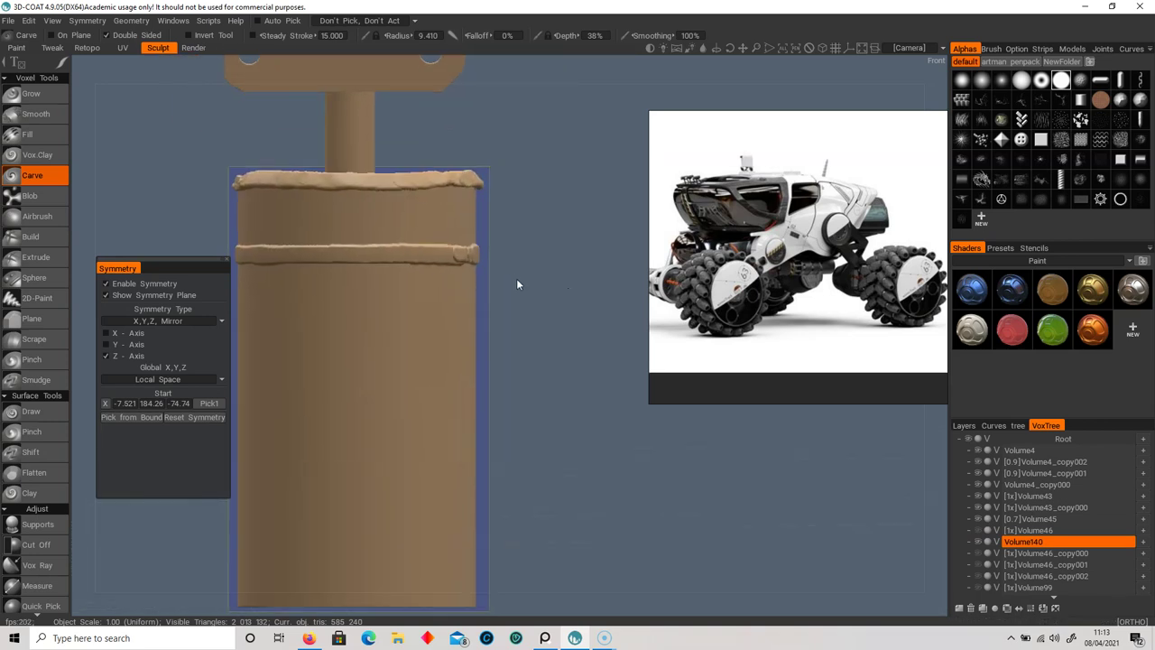
middle_click_drag(516, 278, 551, 290)
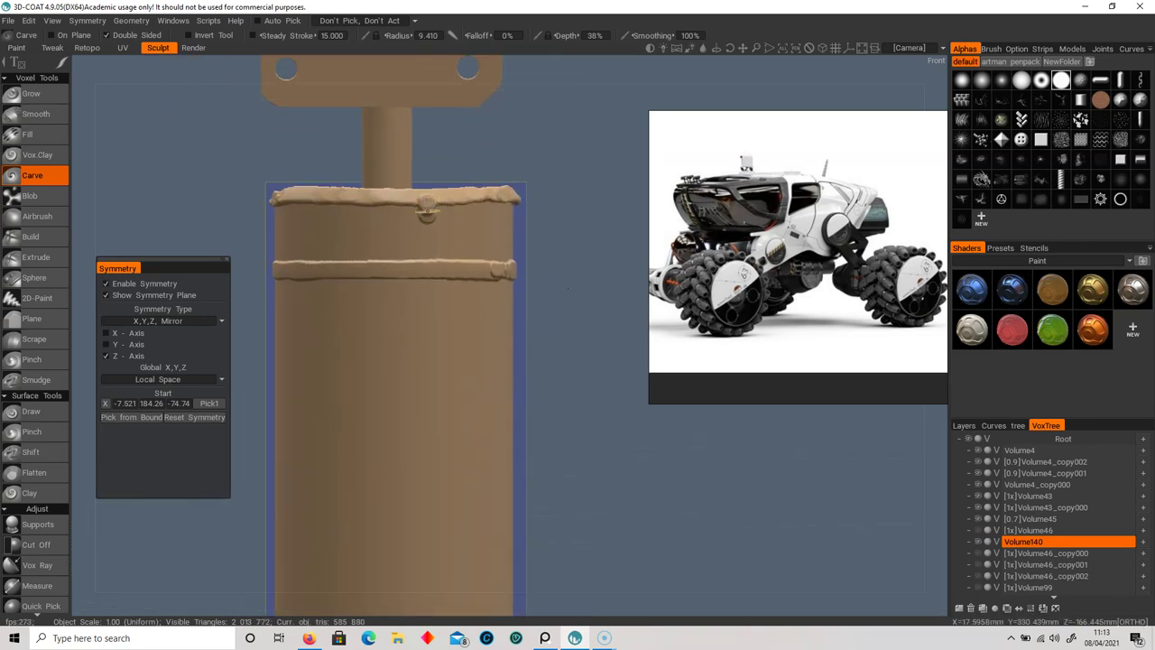
scroll(386, 244, "down", 4)
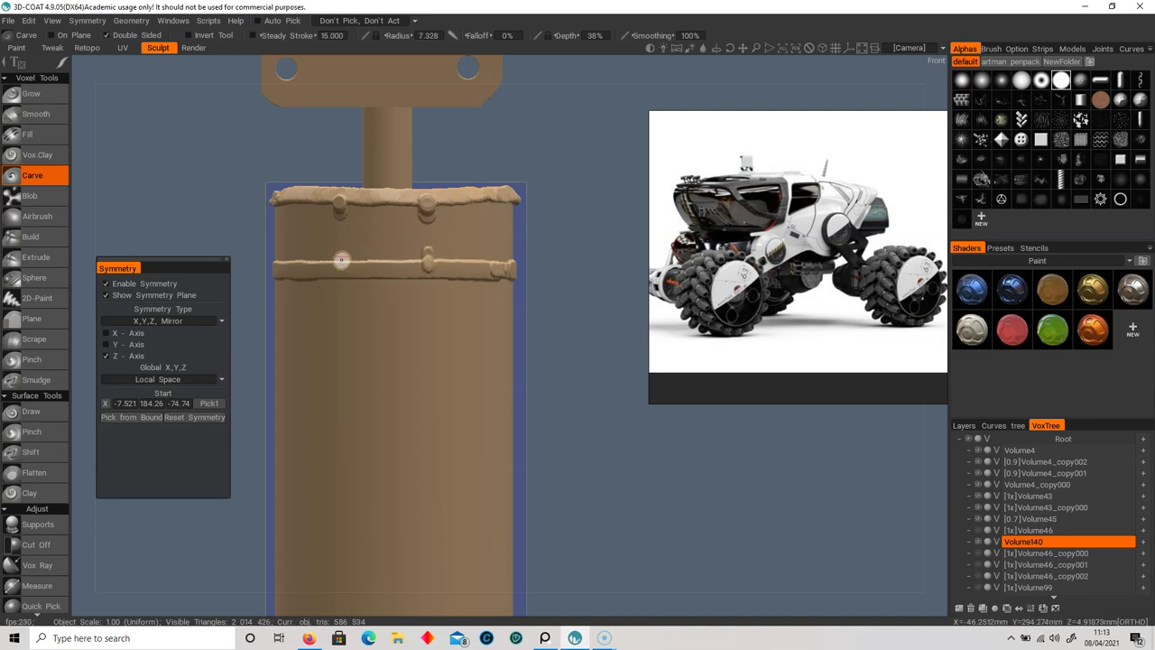
left_click_drag(343, 204, 427, 260)
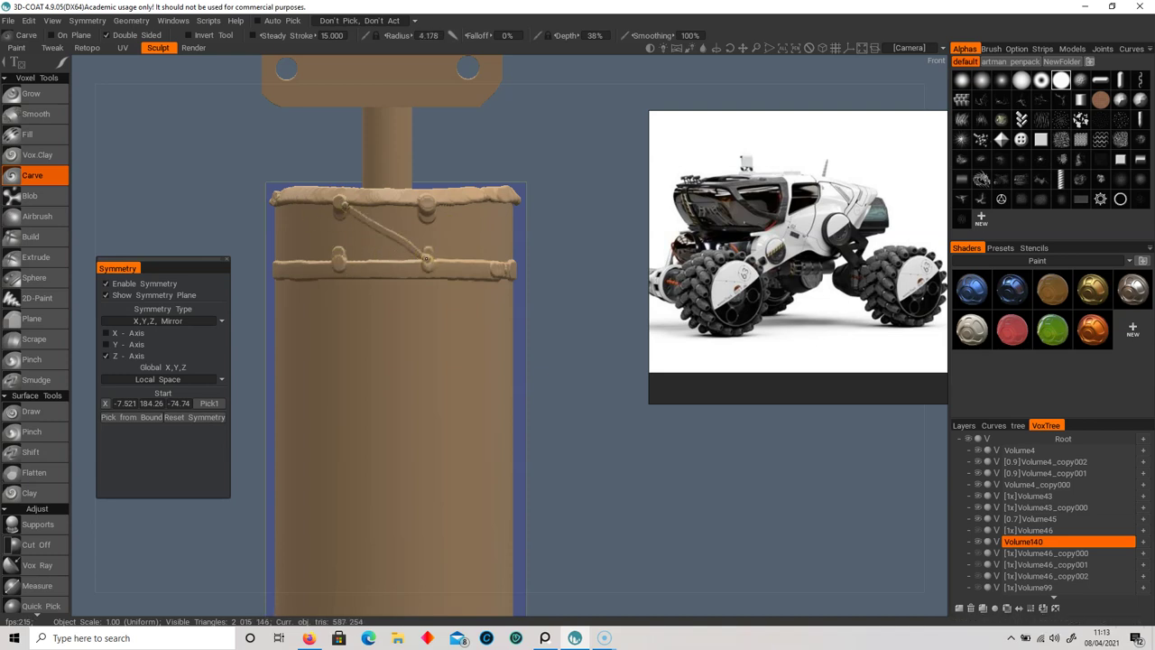
left_click_drag(604, 320, 469, 300)
left_click_drag(585, 314, 631, 349)
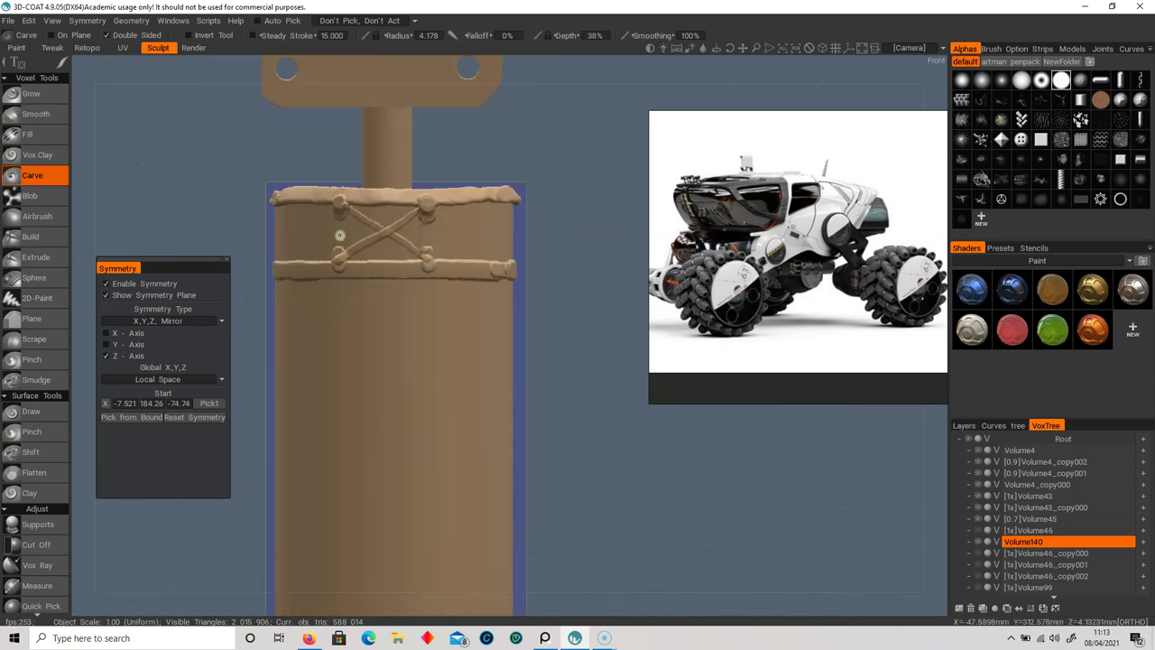
- Carve a raised rounded slot panel, small round studs and short vertical details beside the crossed straps on the cylinder's side
left_click_drag(578, 336, 385, 348)
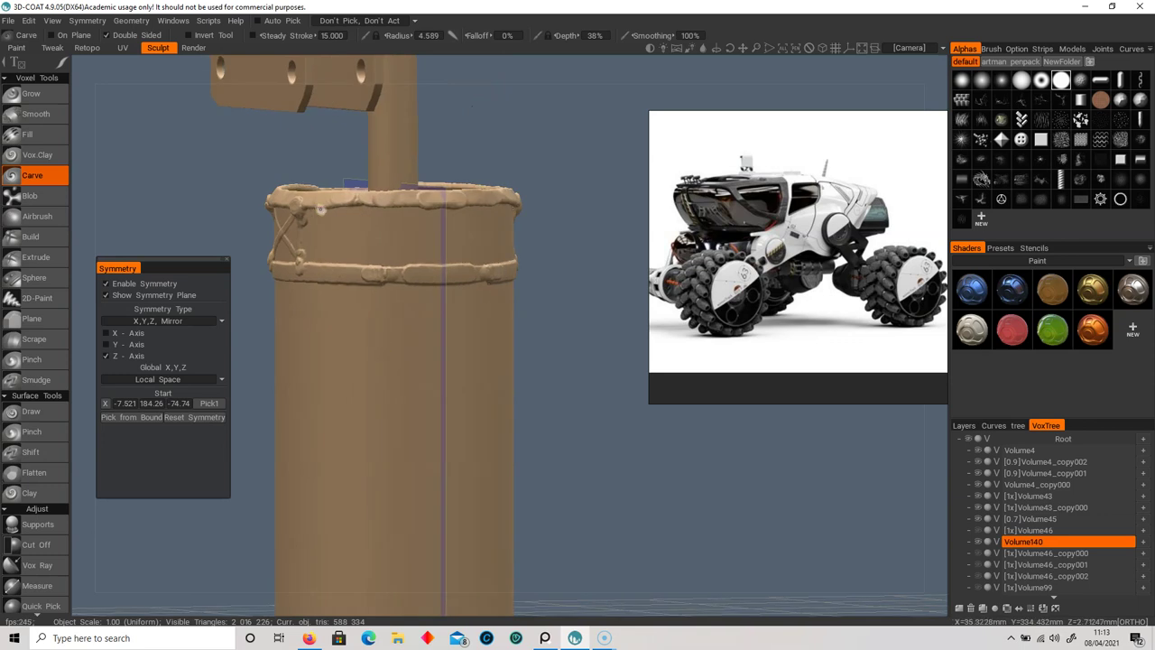
scroll(348, 226, "down", 1)
scroll(326, 233, "up", 7)
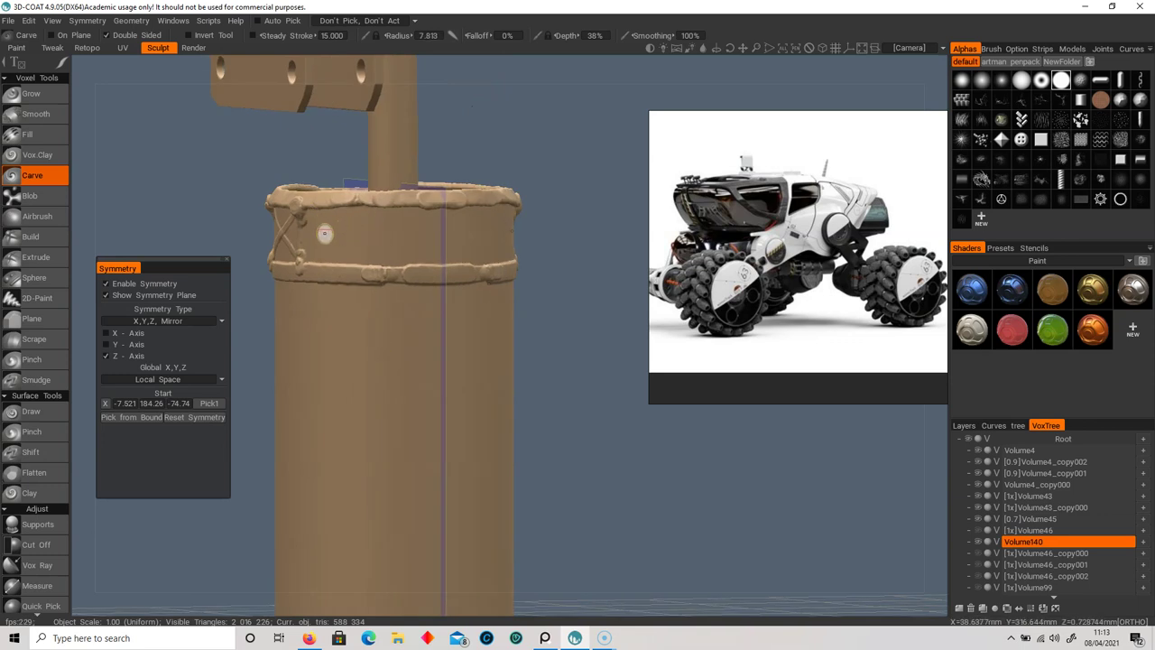
left_click_drag(327, 233, 365, 232)
scroll(393, 226, "down", 6)
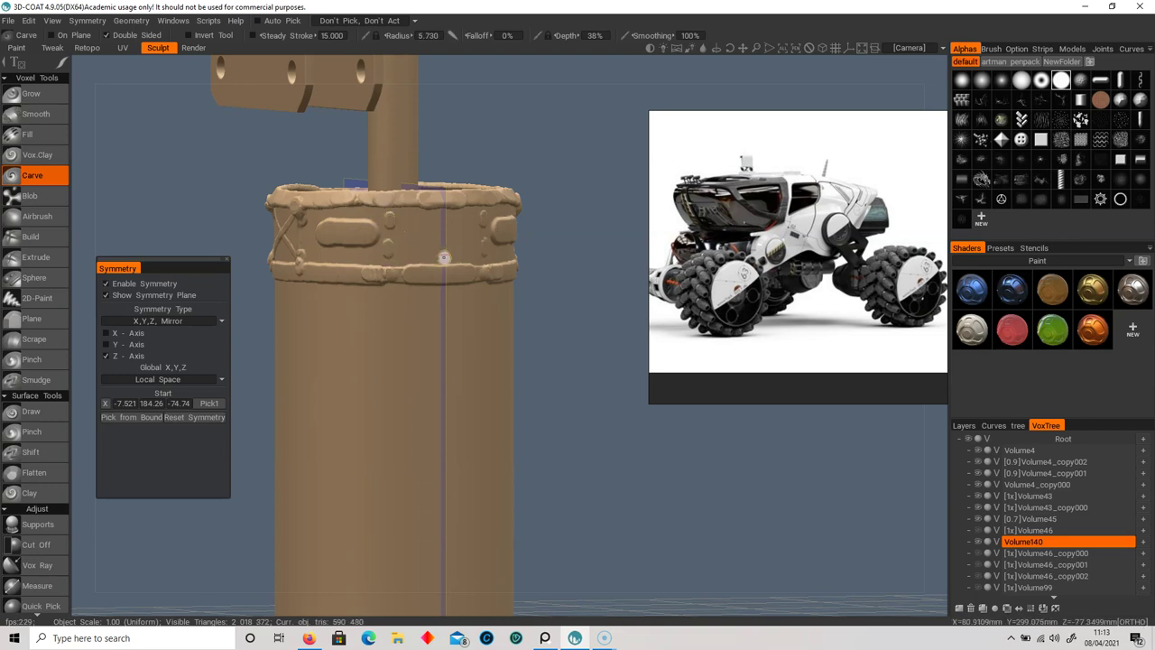
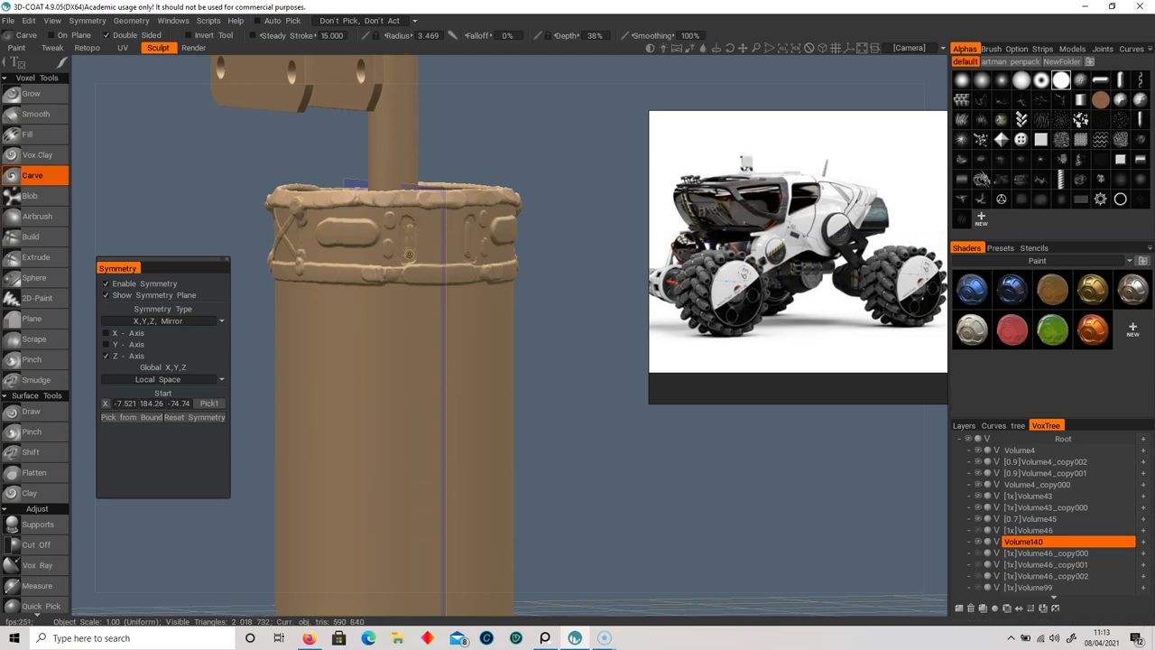
mouse_move(406, 224)
left_mouse_down()
mouse_move(407, 251)
mouse_move(426, 233)
mouse_move(433, 243)
left_mouse_up()
- Carve a raised rounded pad and narrow horizontal bars on the other side of the crossed straps, within the upper section
left_click_drag(596, 235, 583, 265)
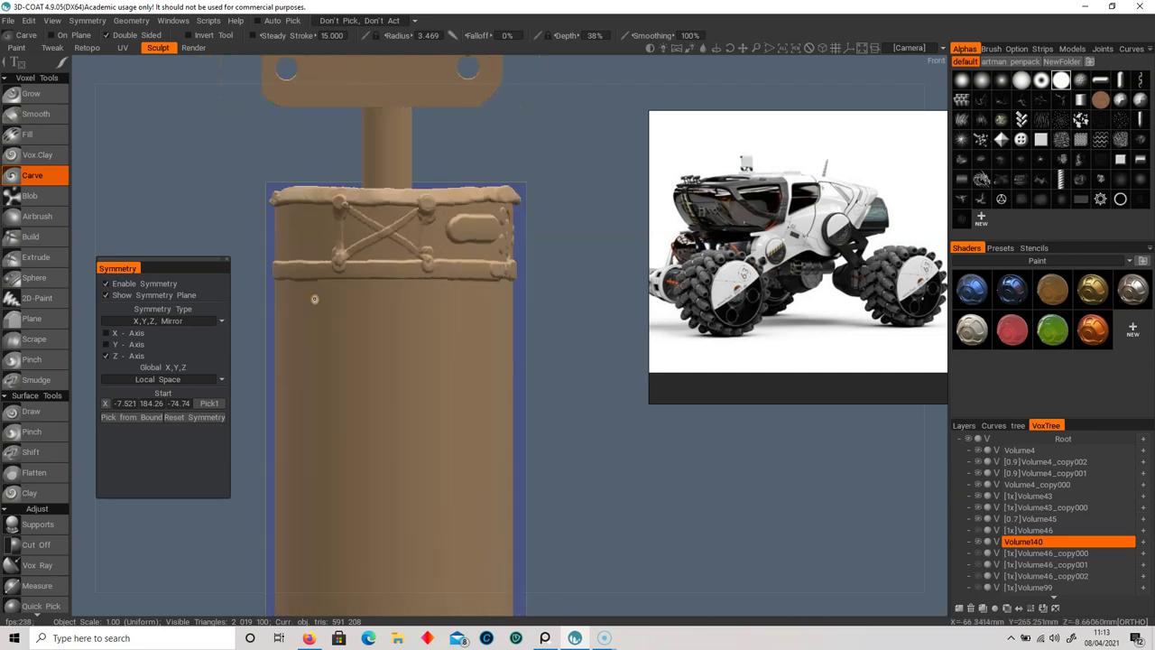
right_click_drag(315, 220, 338, 220)
left_click_drag(314, 218, 312, 242)
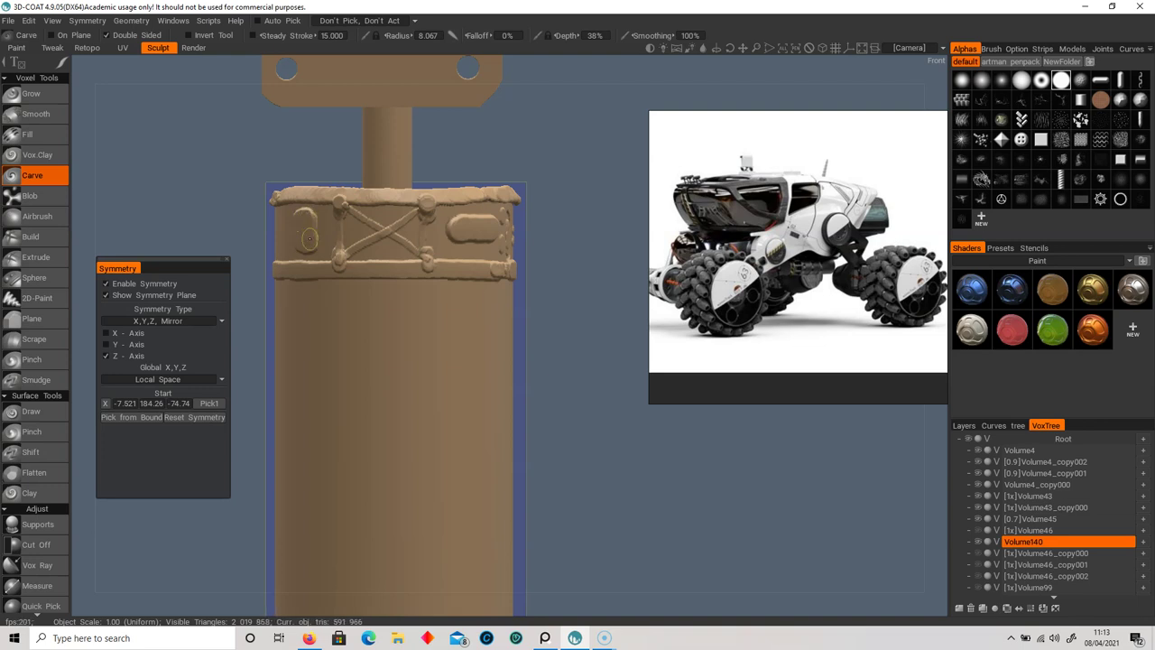
mouse_move(601, 304)
left_mouse_down("shift")
mouse_move(578, 304)
mouse_move(622, 303)
left_mouse_up("shift")
right_click_drag(376, 225, 368, 222)
mouse_move(370, 222)
left_mouse_down()
mouse_move(293, 222)
mouse_move(331, 240)
mouse_move(369, 233)
mouse_move(340, 226)
mouse_move(330, 240)
left_mouse_up()
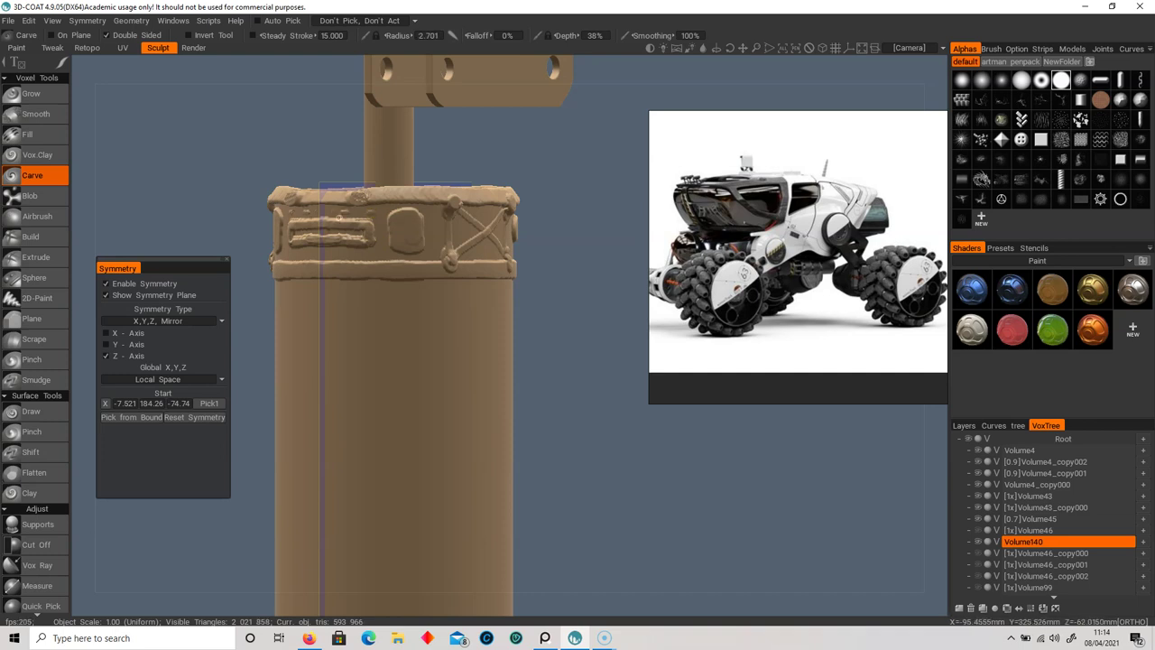
- Carve a thin raised ring around the cylinder just below the upper band, at a 4.739 brush radius, undoing the first trial stroke
left_click_drag(316, 222, 260, 225, "alt")
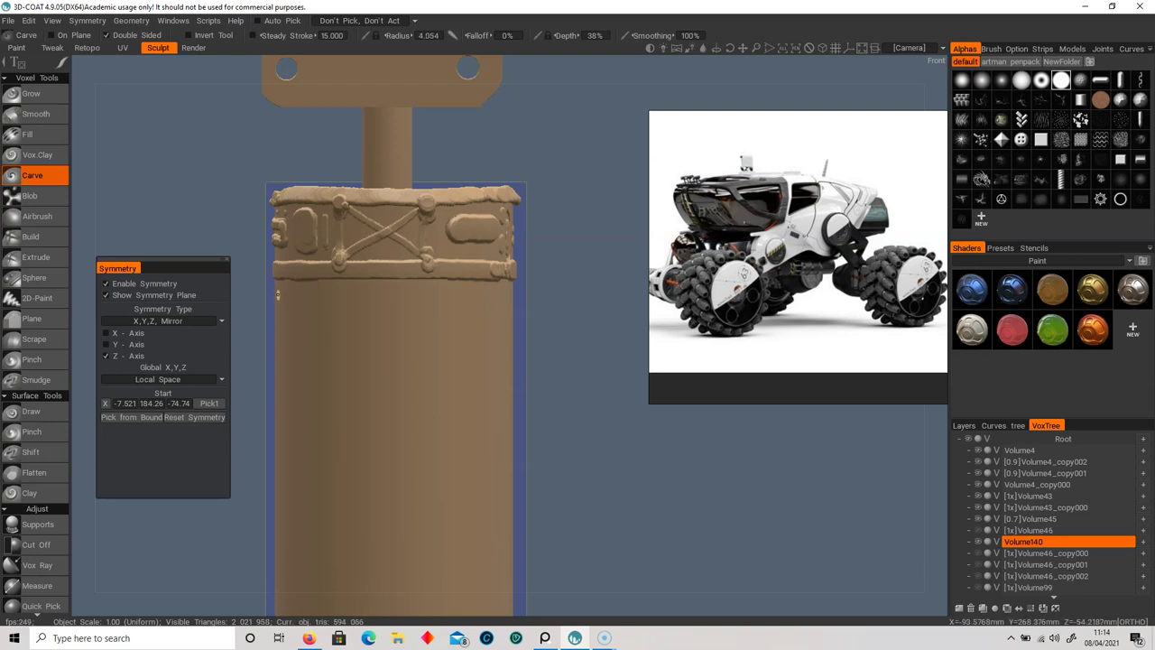
mouse_move(275, 291)
left_mouse_down()
mouse_move(517, 299)
mouse_move(294, 299)
left_mouse_up()
key("ctrl+z")
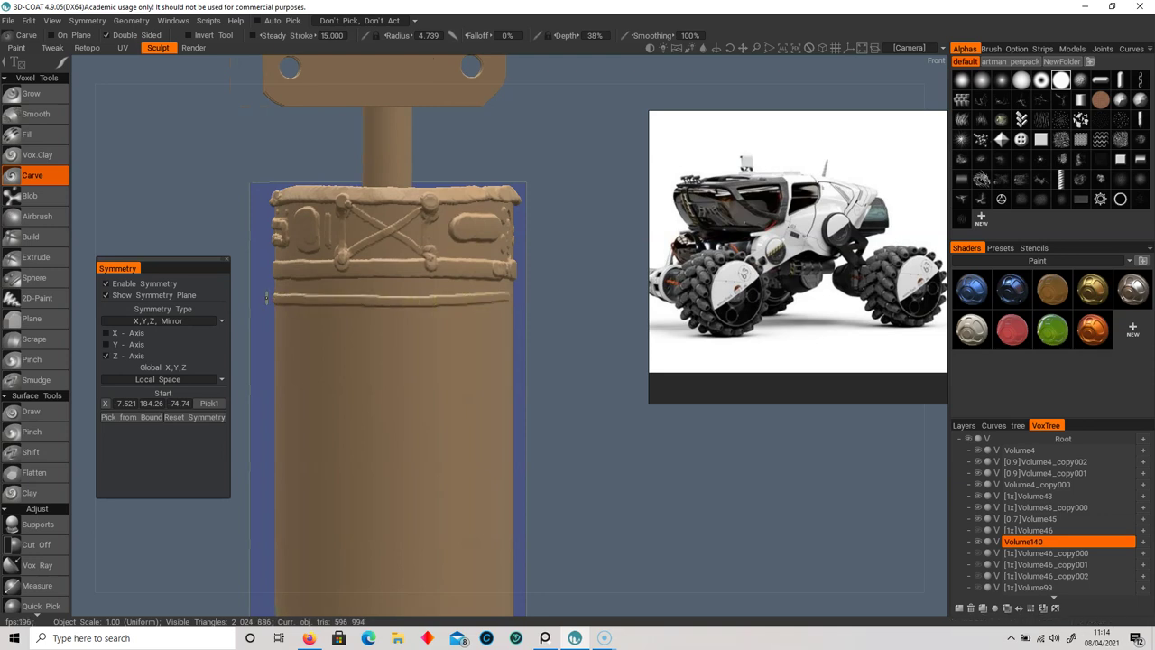
left_click_drag(502, 300, 278, 292)
left_click_drag(478, 328, 327, 331, "alt")
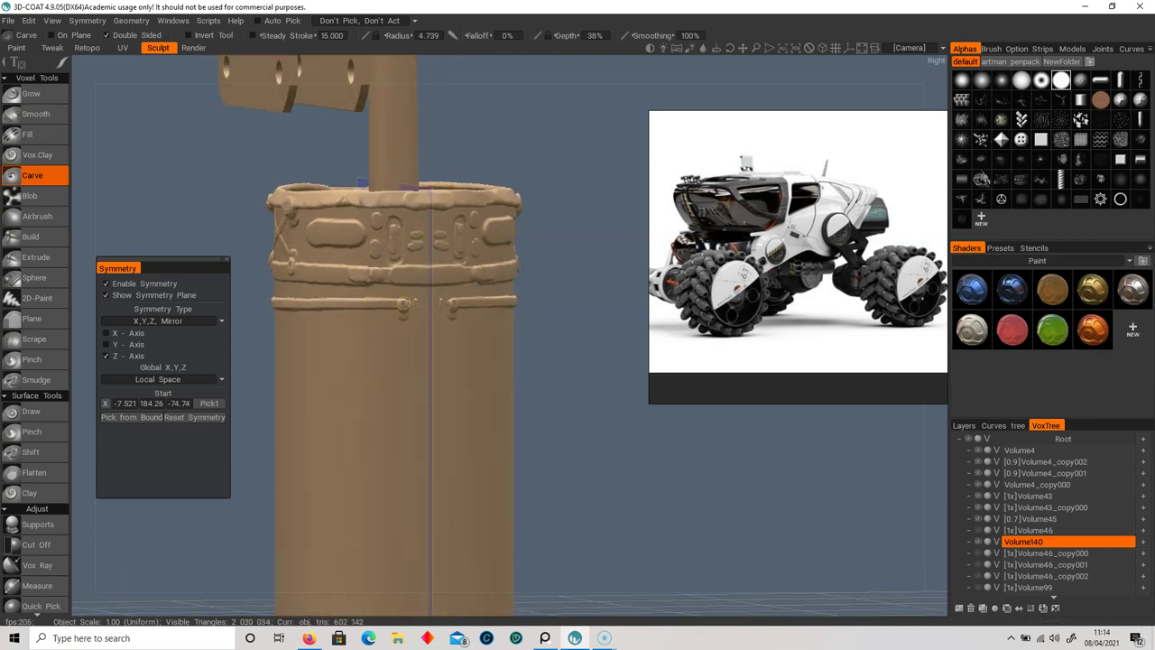
right_click_drag(561, 372, 481, 412)
middle_click_drag(481, 412, 588, 404)
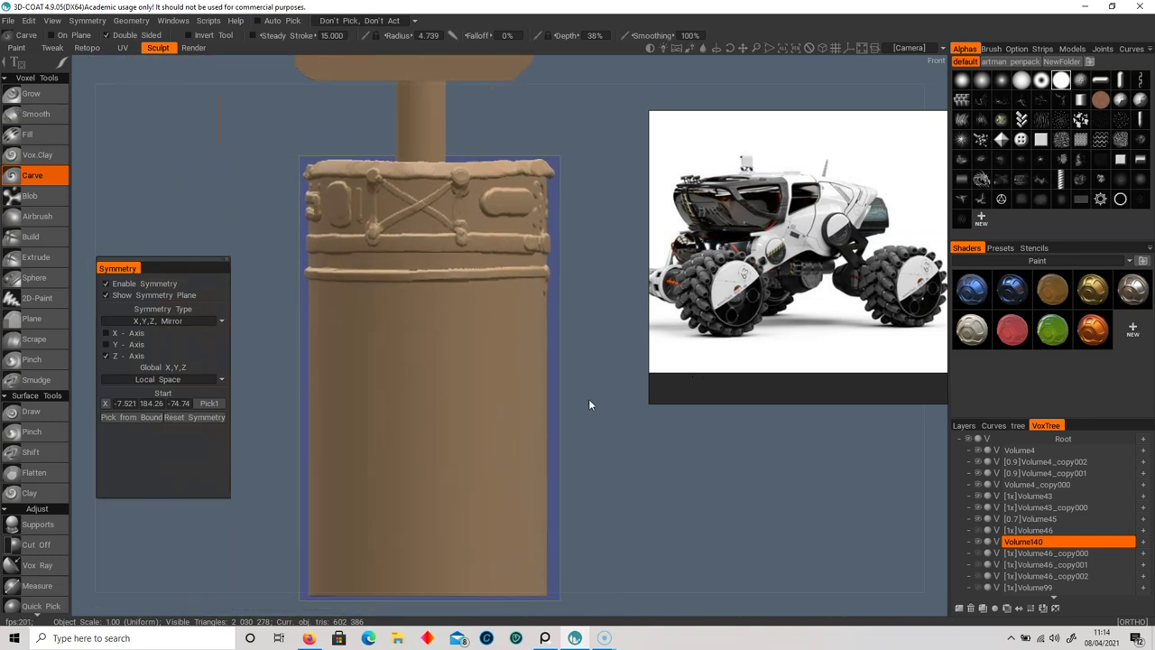
- Carve another raised ring below the thin one and two diagonal straps sloping down from it, with small studs at their upper ends
right_click_drag(591, 450, 591, 353)
middle_click_drag(591, 352, 588, 346)
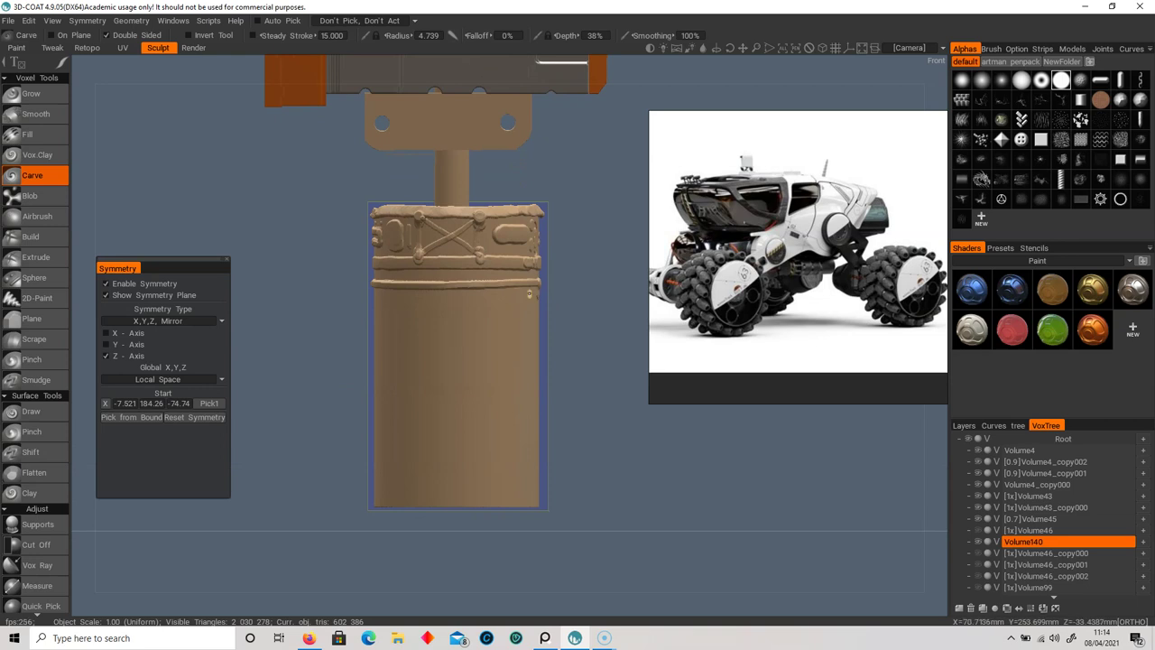
left_click_drag(505, 302, 438, 304)
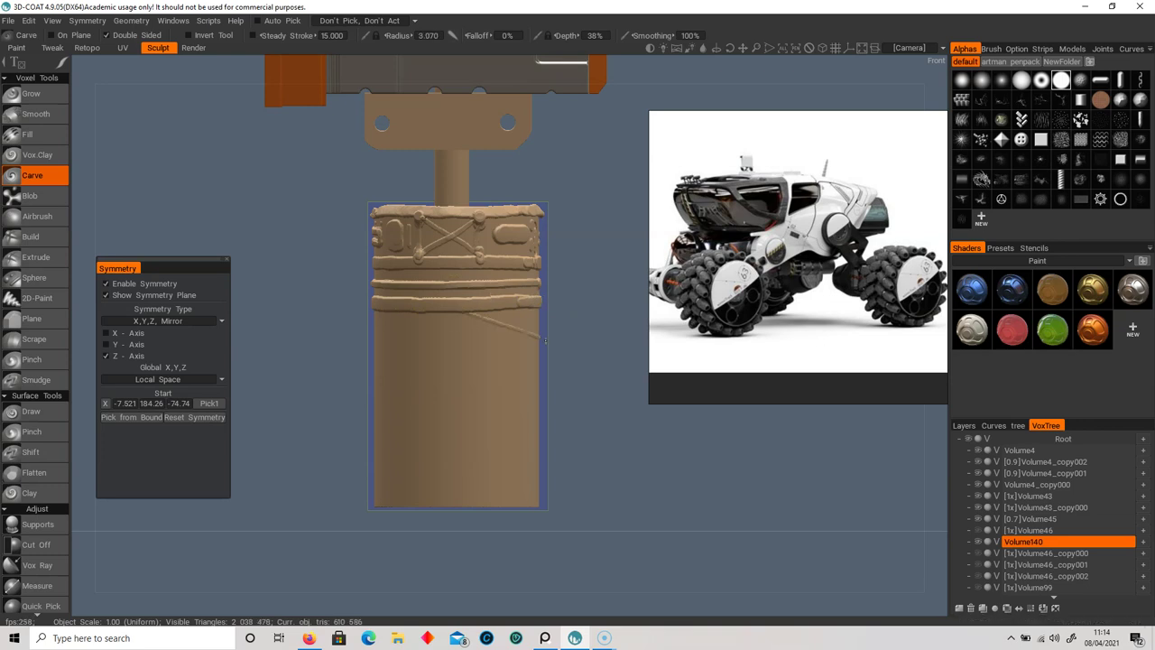
left_click_drag(465, 316, 538, 336)
left_click_drag(444, 311, 377, 331)
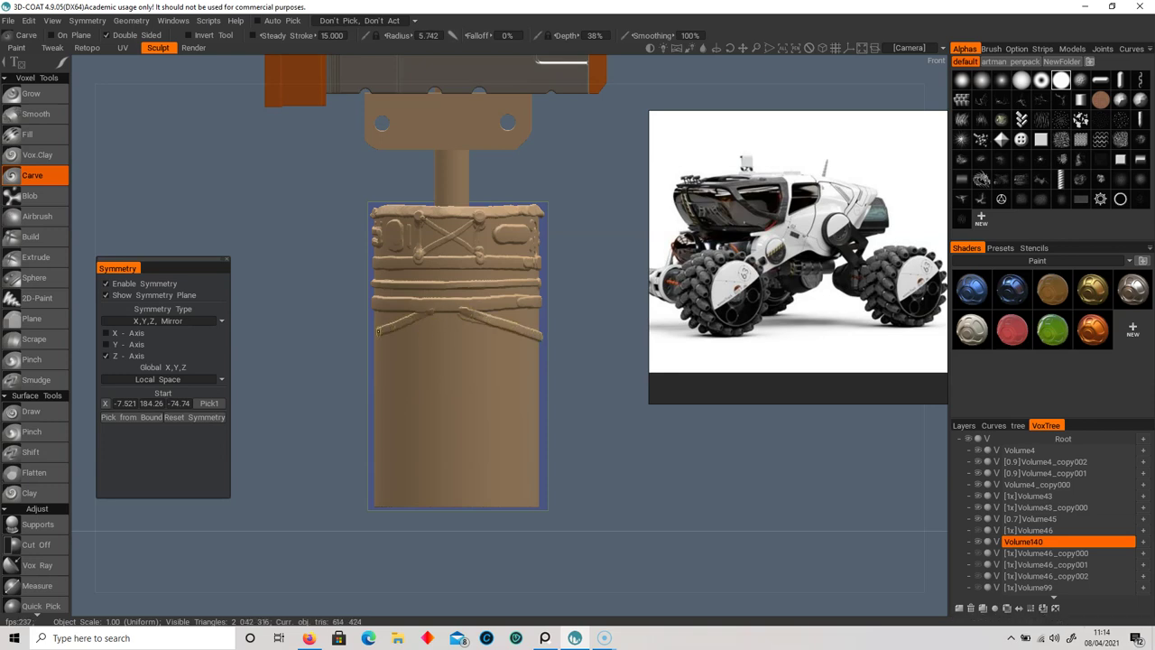
left_click(434, 314)
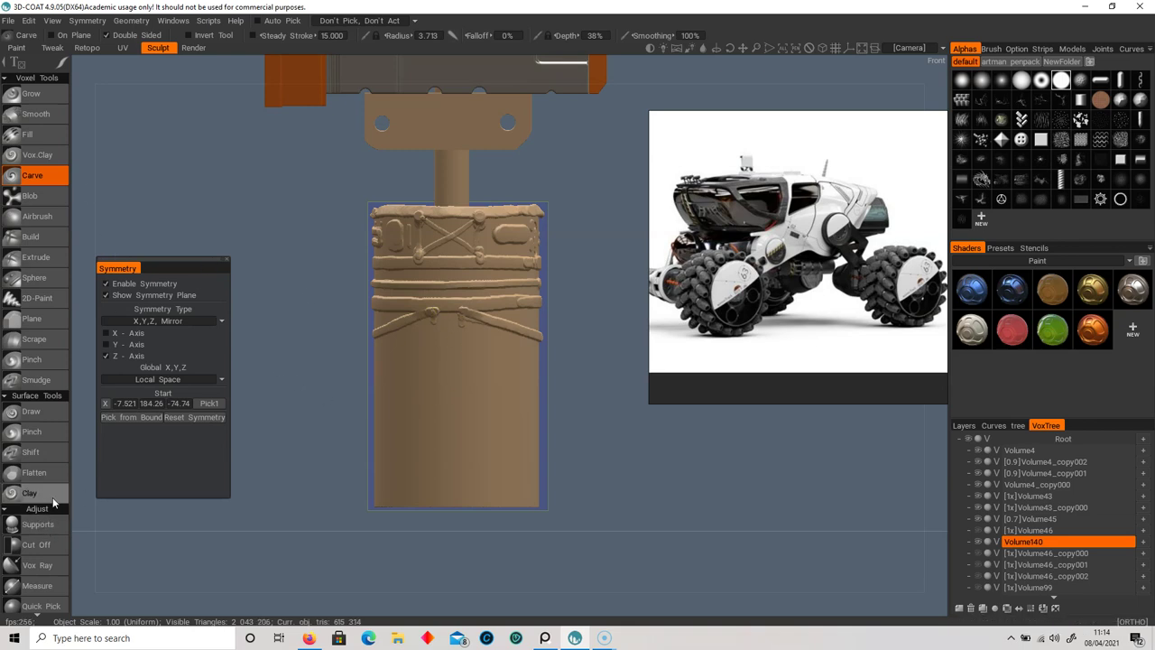
- Split off the plain lower part of the cylinder below the diagonal straps with a rectangular selection and hide the separated piece
scroll(62, 516, "down", 5)
scroll(51, 523, "down", 5)
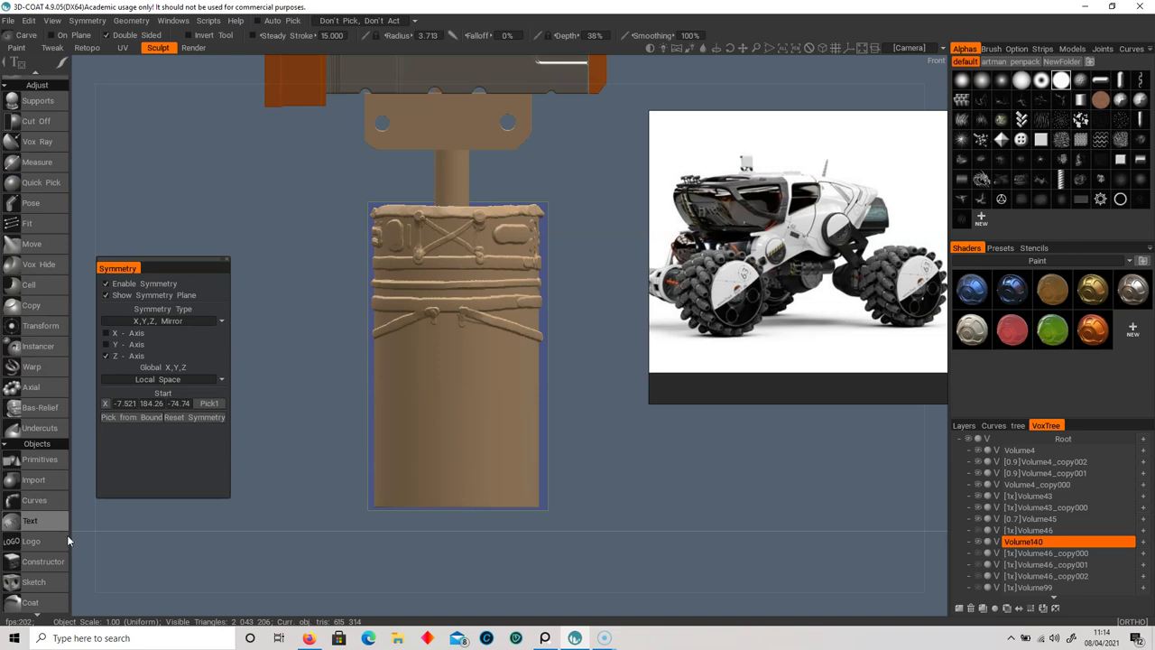
scroll(40, 550, "down", 4)
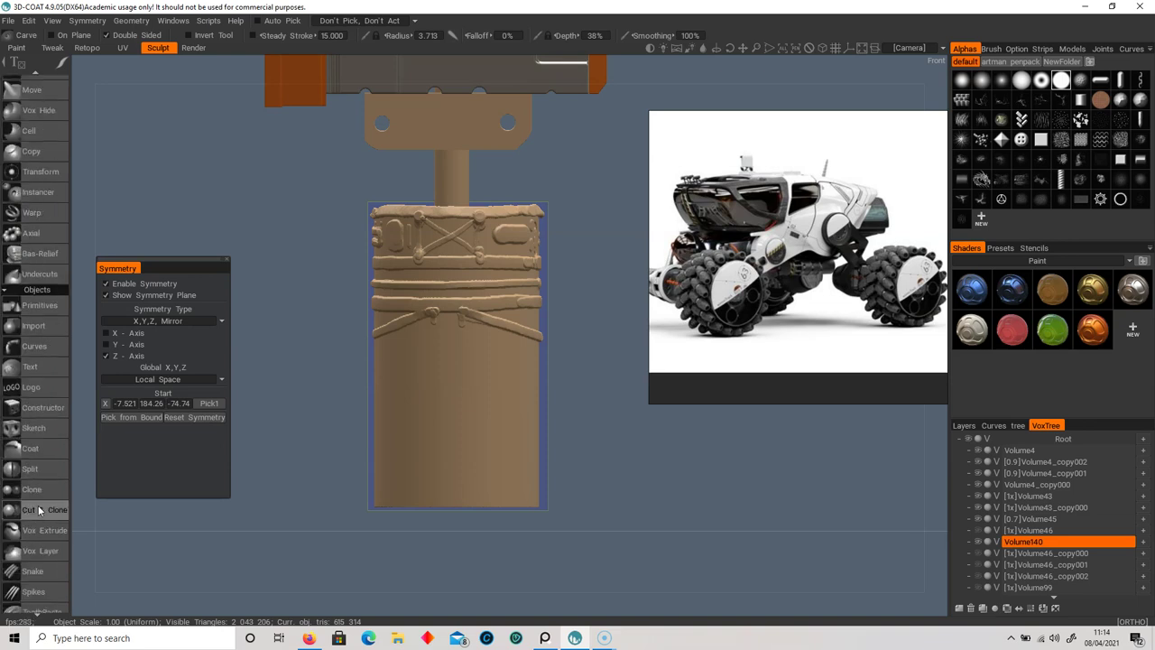
left_click(31, 468)
left_click_drag(349, 539, 574, 359)
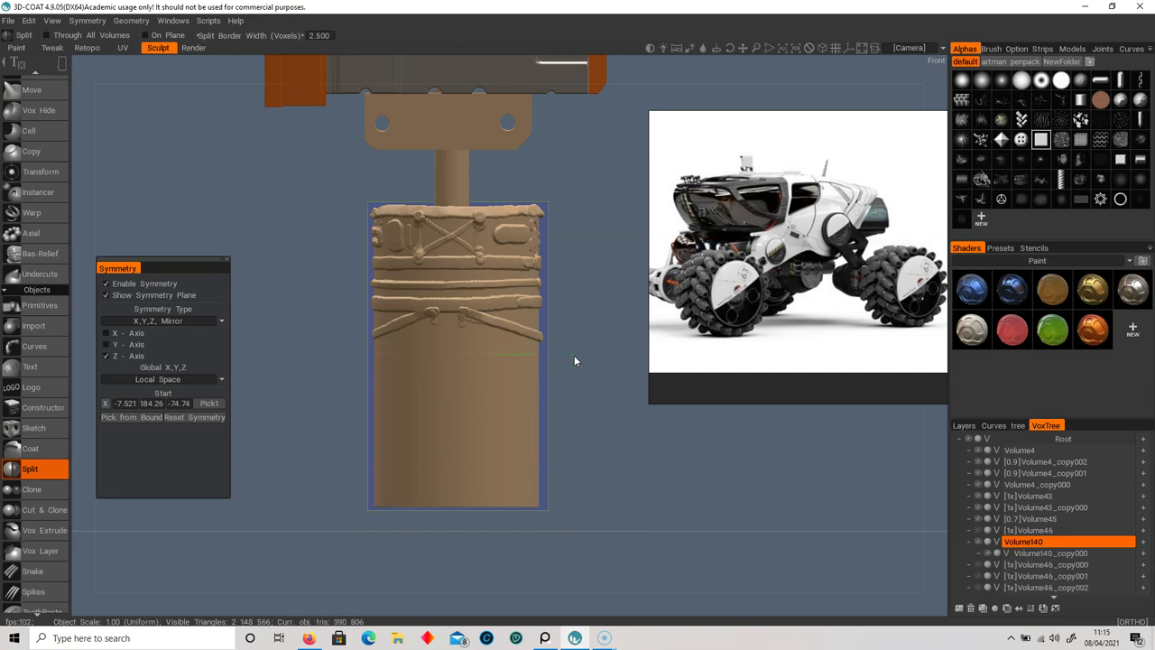
left_click(987, 552)
- Split the cylinder from the bottom view with a circular selection drawn outward from its centre
mouse_move(759, 473)
left_mouse_down()
mouse_move(596, 394)
mouse_move(599, 367)
left_mouse_up()
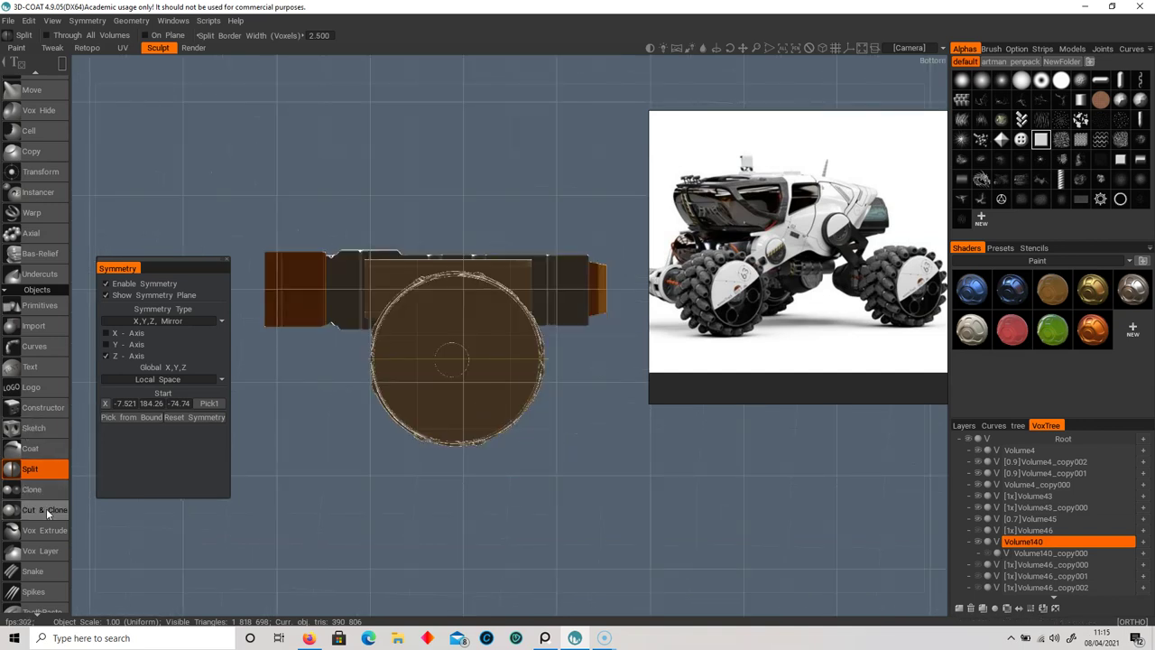
key("space")
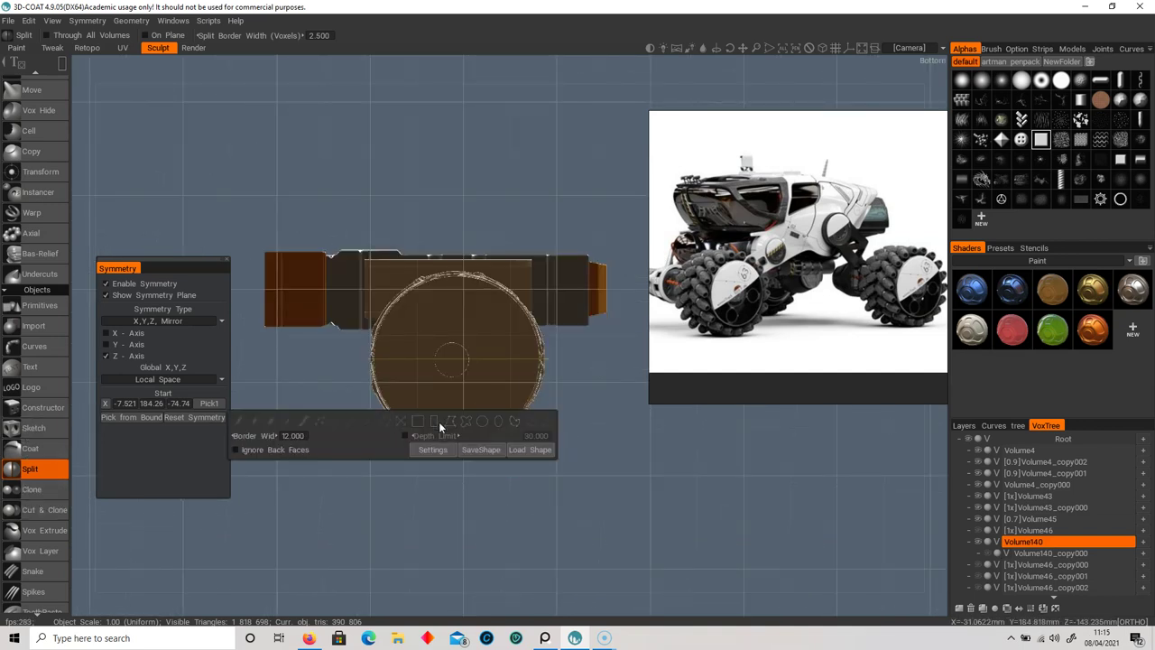
left_click(481, 423)
mouse_move(453, 358)
left_mouse_down()
mouse_move(525, 379)
mouse_move(524, 412)
left_mouse_up()
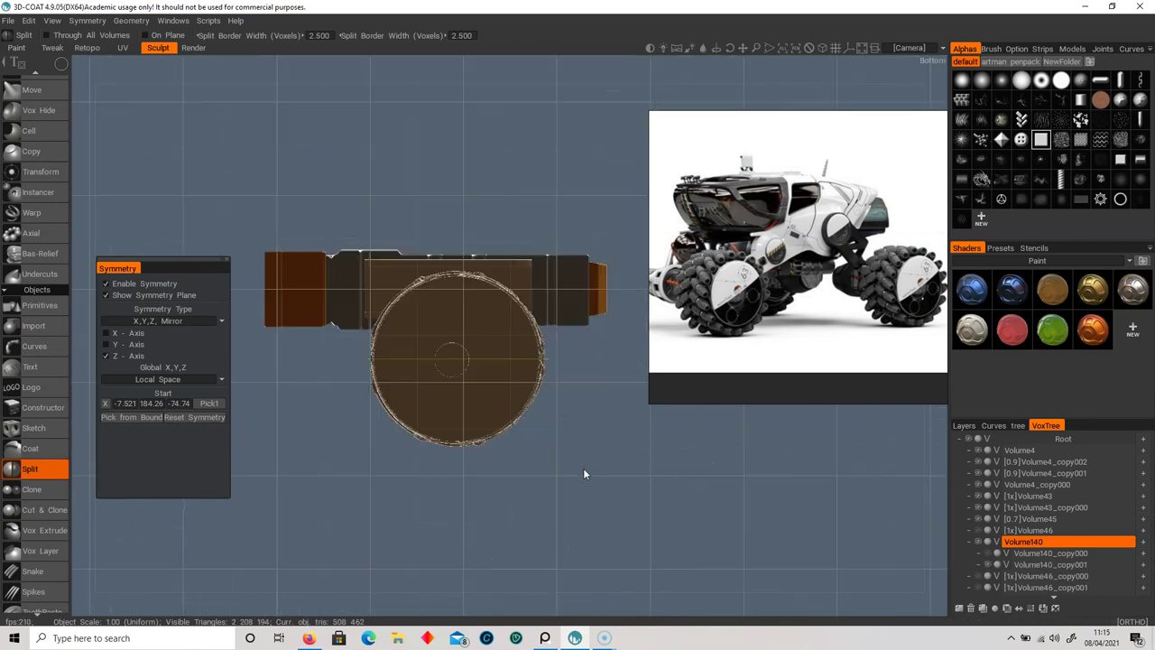
- Select a circular area of the cylinder's underside with Pose, align the gizmo to the view, pull it down about 10 mm and clear the selection
scroll(36, 470, "up", 3)
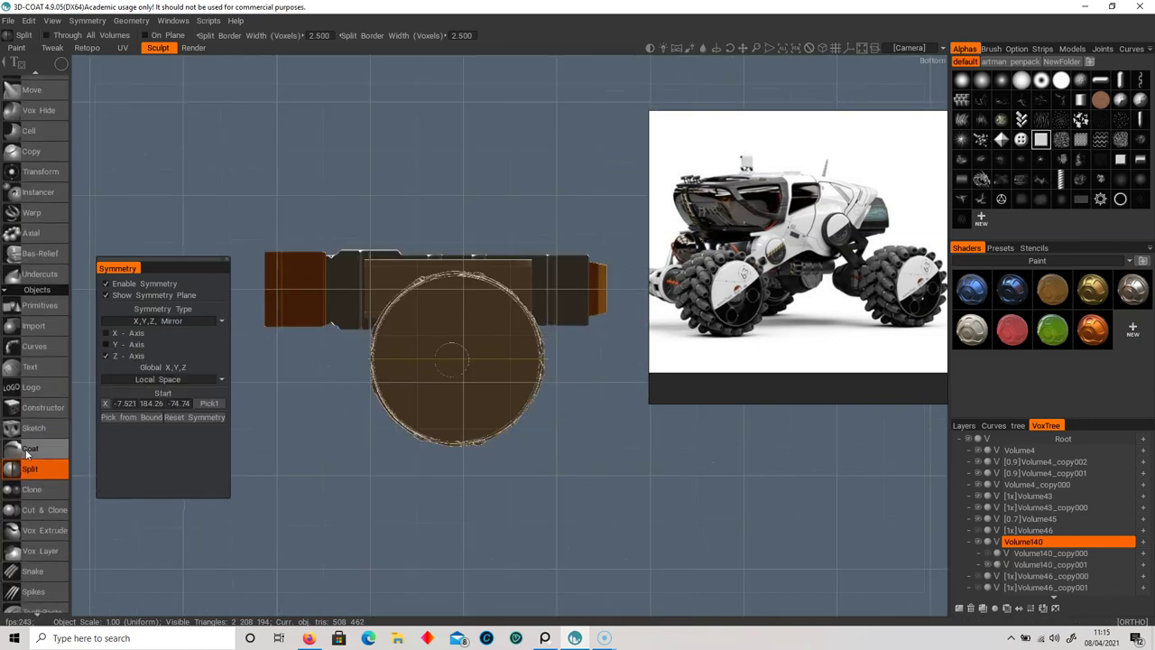
left_click(31, 164)
left_click_drag(460, 345, 527, 428)
left_click_drag(572, 363, 567, 531)
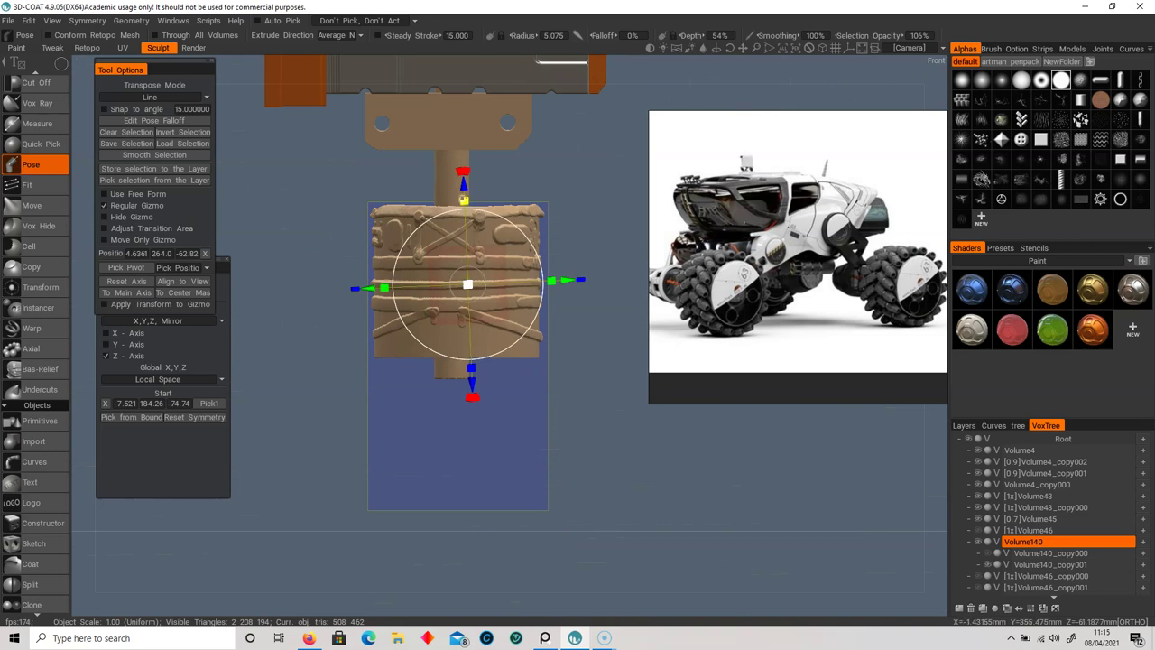
left_click(183, 280)
left_click_drag(468, 184, 468, 191)
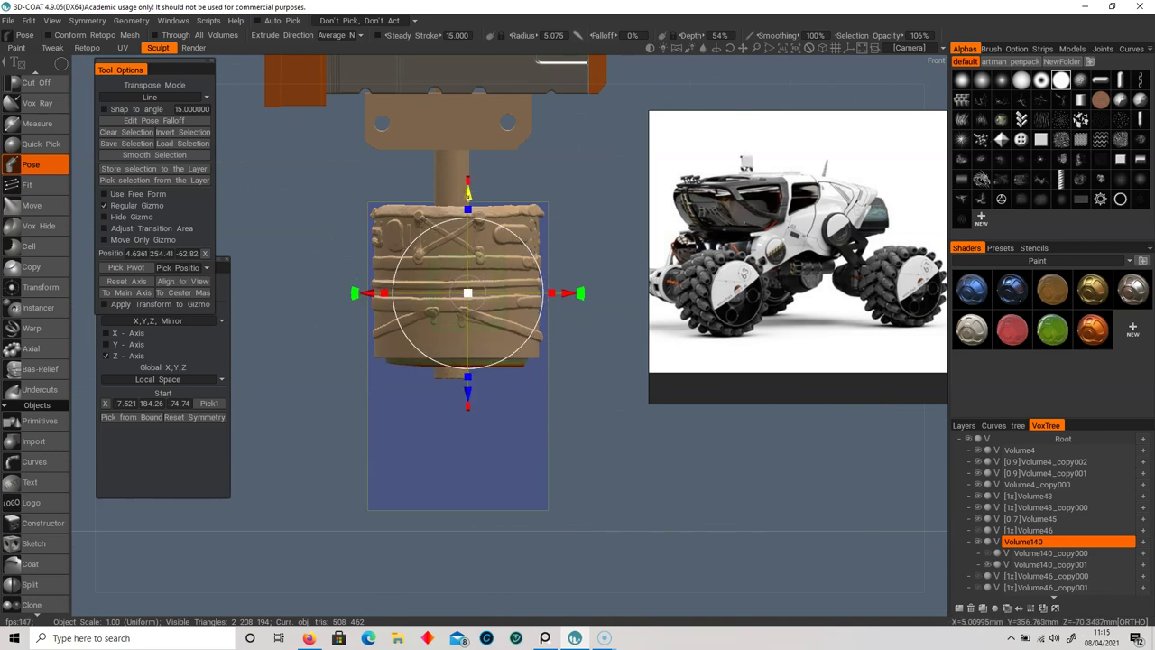
key("ctrl+d")
- Convert the decorated cylinder volume, Volume140, to global space
left_click_drag(531, 380, 548, 416)
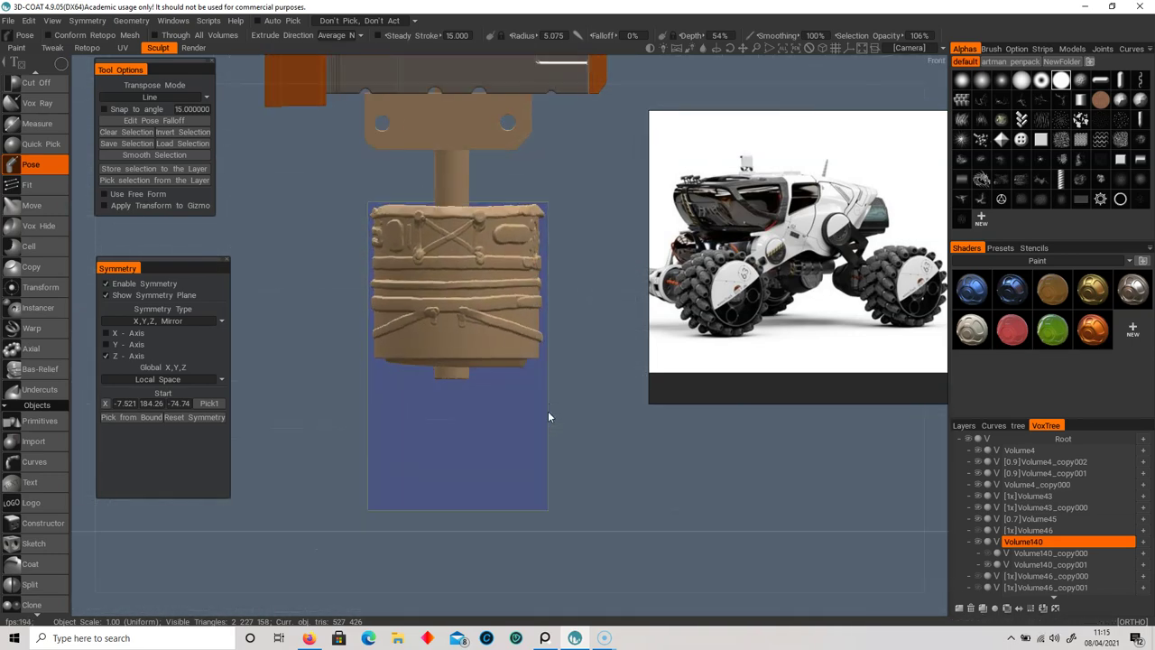
right_click(1083, 542)
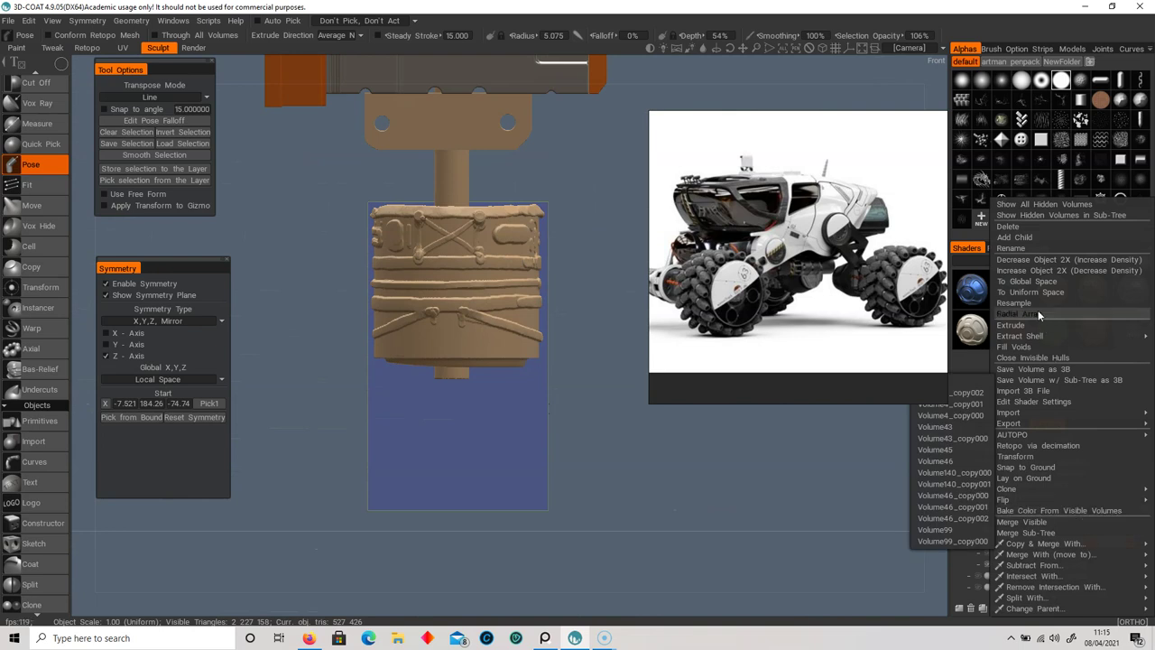
left_click(1028, 282)
left_click_drag(530, 424, 513, 407)
right_click_drag(513, 408, 590, 413)
middle_click_drag(591, 413, 595, 415)
scroll(343, 384, "up", 3)
left_click_drag(321, 366, 395, 367)
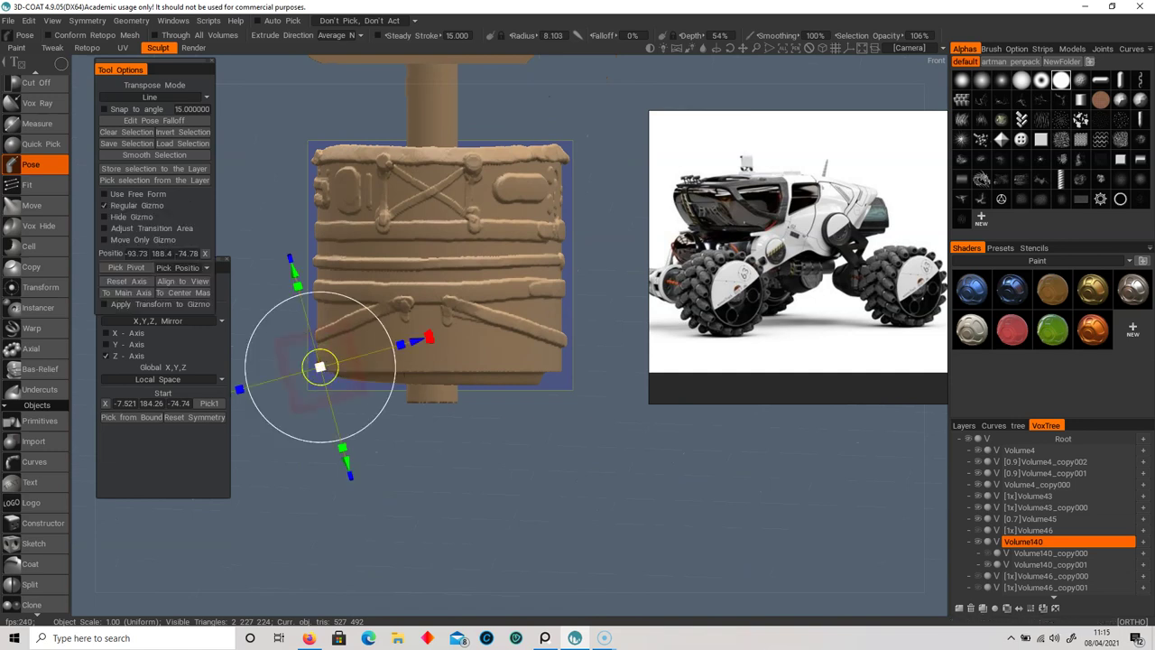
key("ctrl+z")
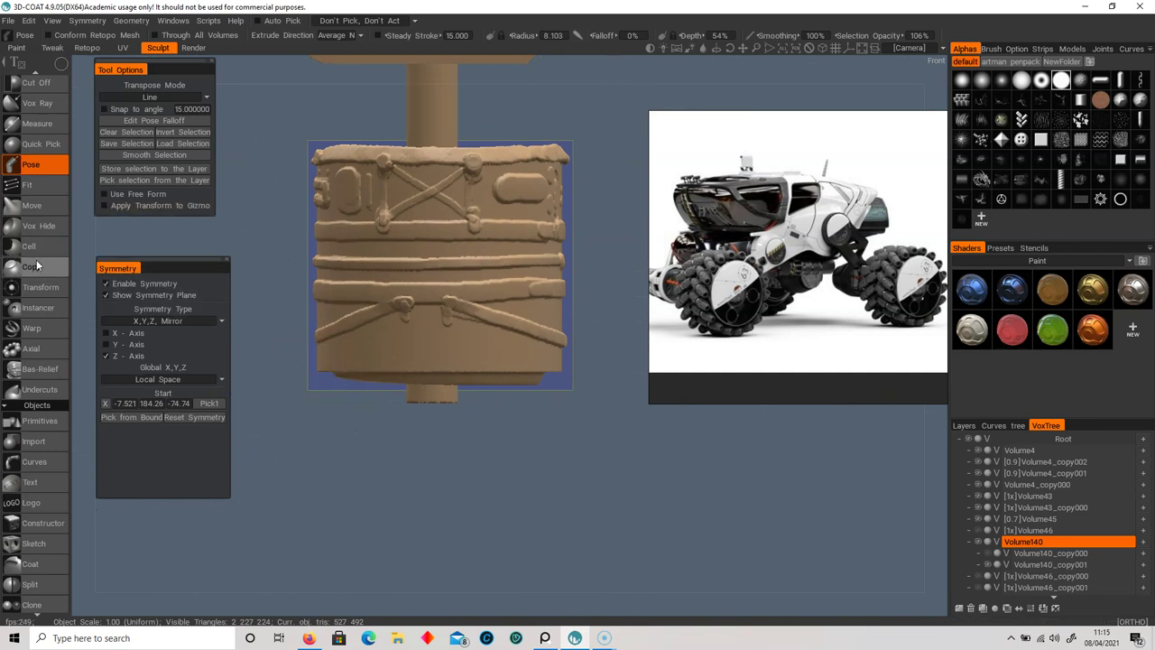
- Carve a raised ring around the bottom edge of the decorated cylinder
scroll(37, 264, "up", 3)
scroll(36, 257, "up", 4)
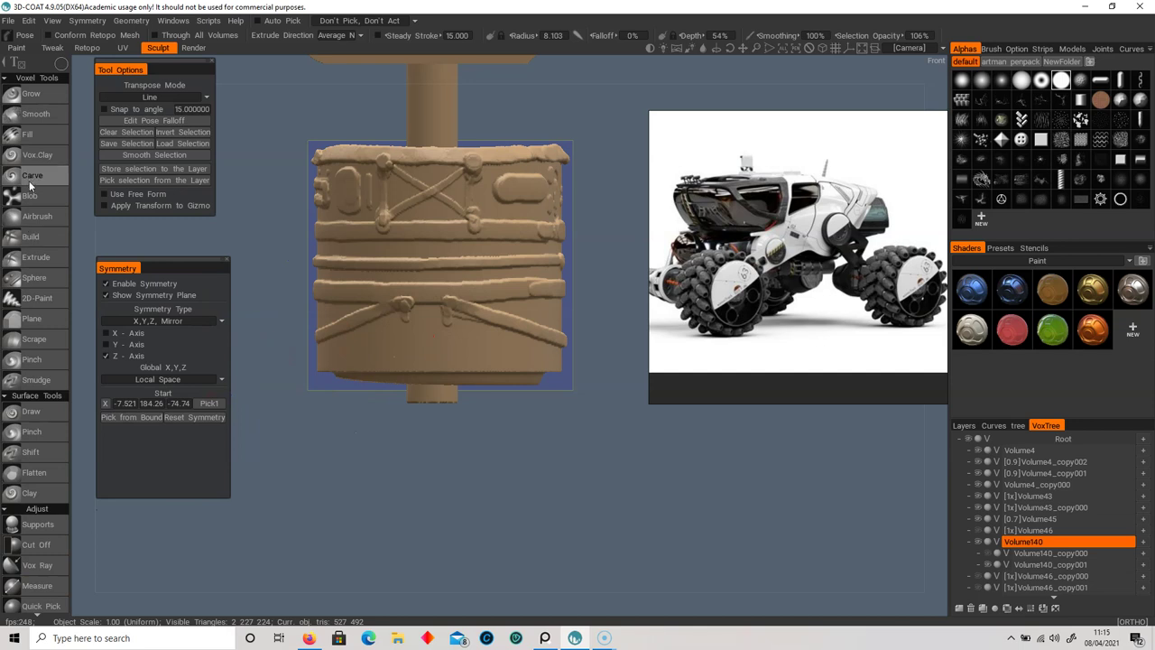
left_click(32, 176)
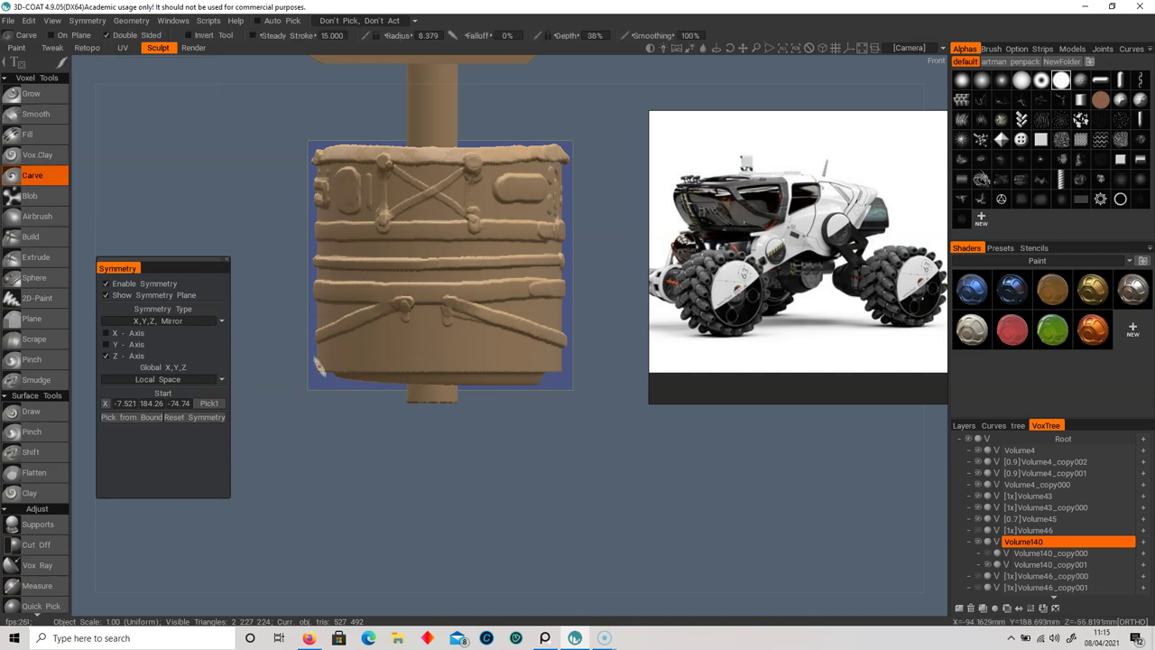
left_click_drag(326, 365, 566, 367)
left_click_drag(328, 363, 559, 364)
- Carve vertical struts from the diagonal strap ends down to the cylinder's bottom ring, plus small raised details around the straps
left_click_drag(576, 430, 406, 431)
left_click(471, 348)
left_click(470, 363)
right_click_drag(482, 332, 469, 333)
mouse_move(469, 361)
left_mouse_down()
mouse_move(470, 345)
mouse_move(469, 355)
left_mouse_up()
right_click_drag(472, 332, 462, 331)
left_click_drag(467, 321, 468, 334)
left_click_drag(405, 385, 502, 375, "alt")
mouse_move(463, 324)
left_mouse_down()
mouse_move(444, 311)
mouse_move(445, 346)
mouse_move(406, 341)
left_mouse_up()
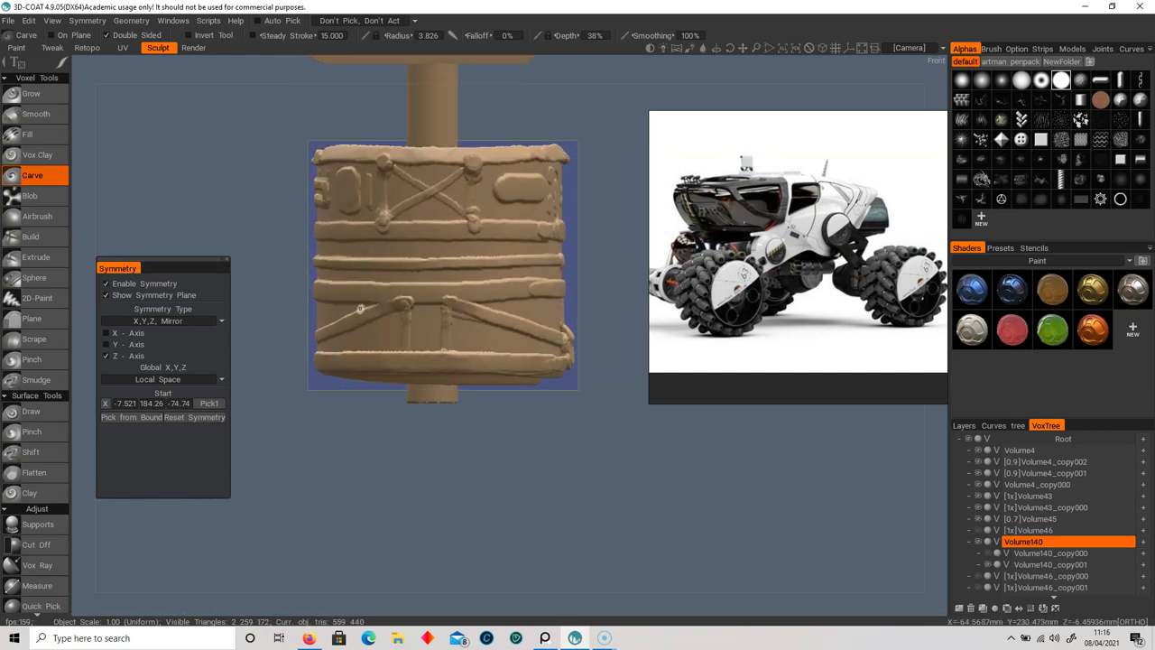
mouse_move(332, 290)
left_mouse_down()
mouse_move(510, 290)
mouse_move(320, 283)
mouse_move(418, 377)
mouse_move(421, 363)
left_mouse_up()
- Duplicate Volume140, flatten the copy vertically and move it down directly beneath the original cylinder
scroll(363, 378, "down", 6)
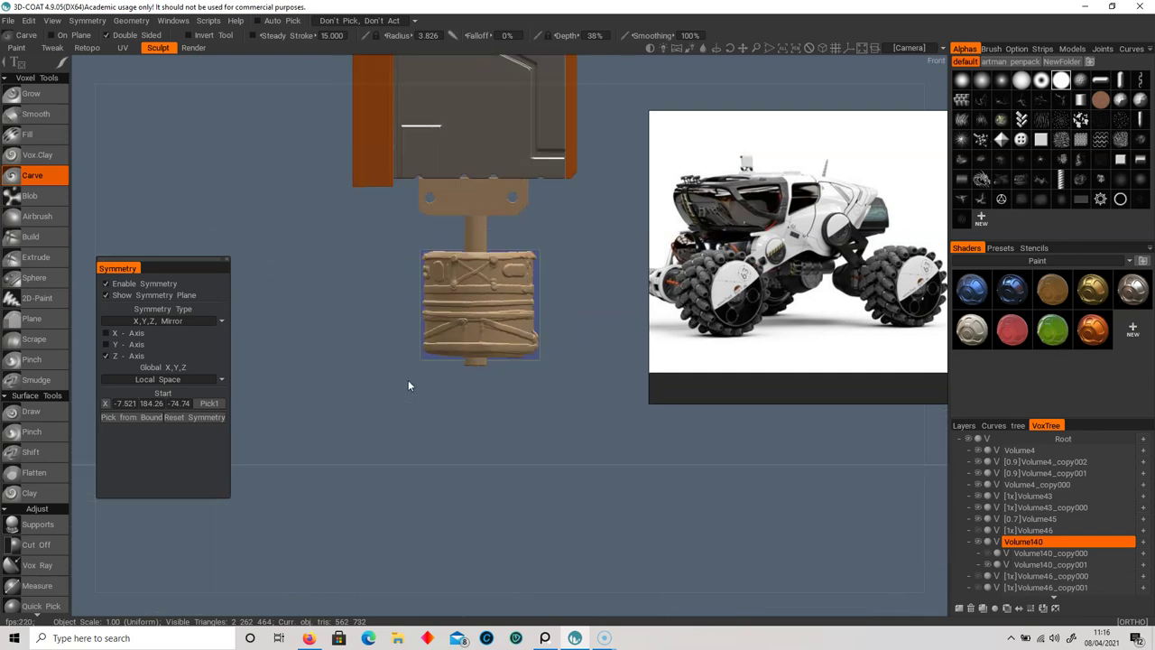
left_click(994, 609)
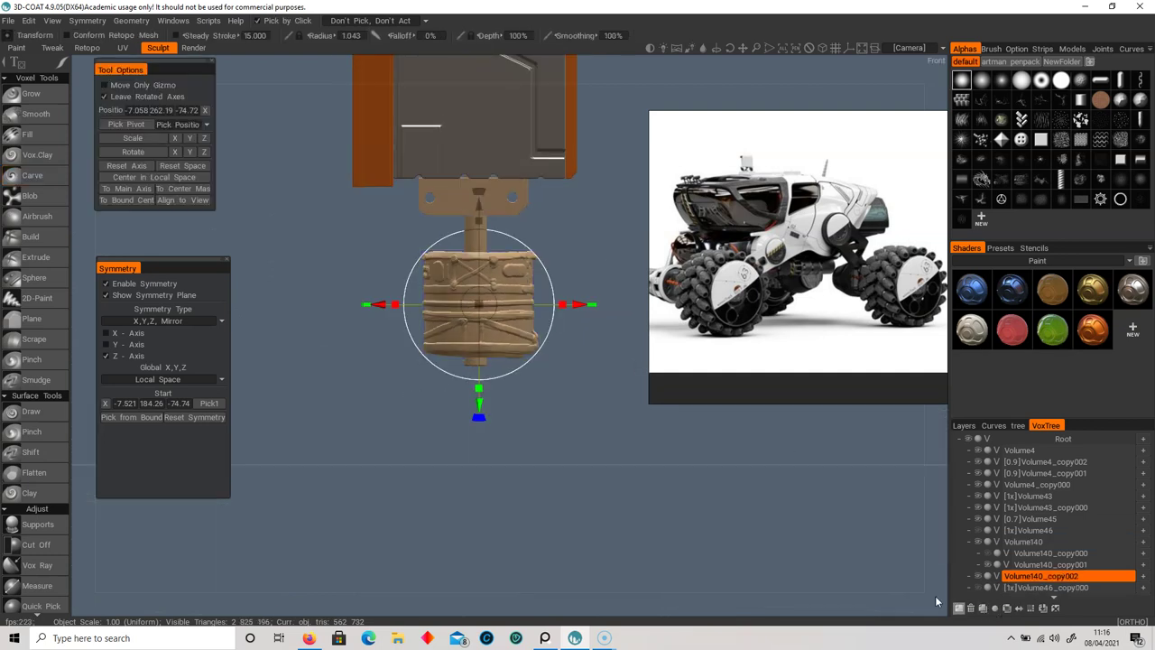
left_click_drag(543, 265, 524, 373)
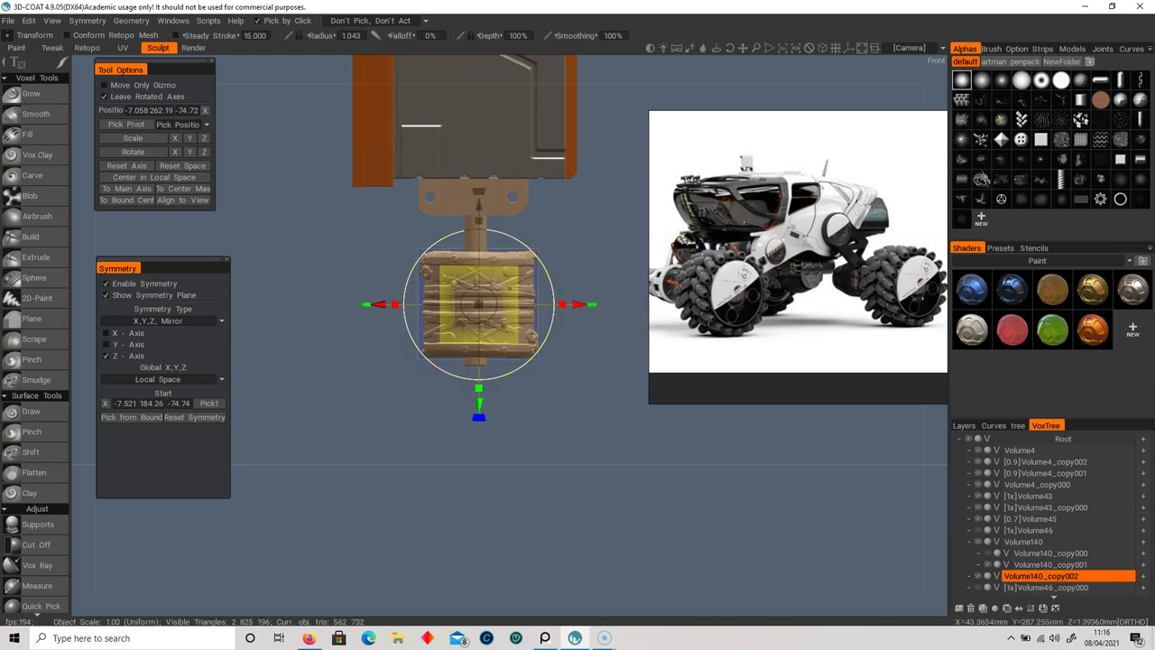
left_click_drag(478, 235, 480, 396)
left_click_drag(486, 333, 485, 287)
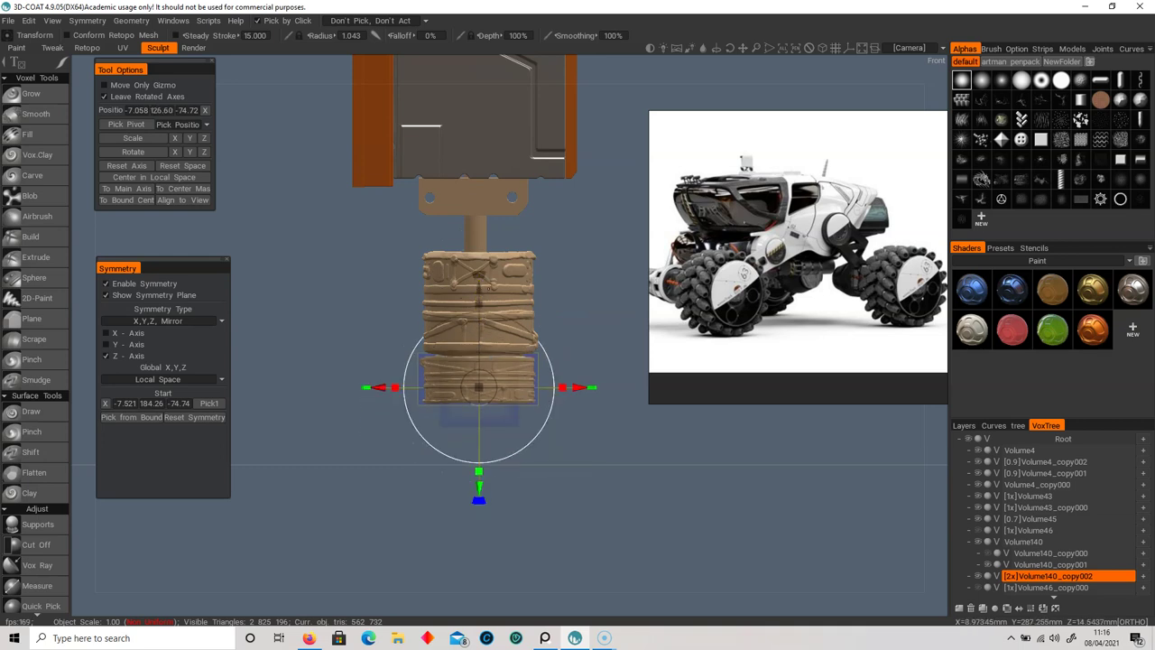
- Move the plain cylinder Volume140_copy000 down beneath the flattened copy and scale it to 1.30
left_click(1032, 553)
left_click_drag(479, 299, 480, 334)
left_click_drag(478, 433, 463, 438)
left_click_drag(480, 337, 479, 339)
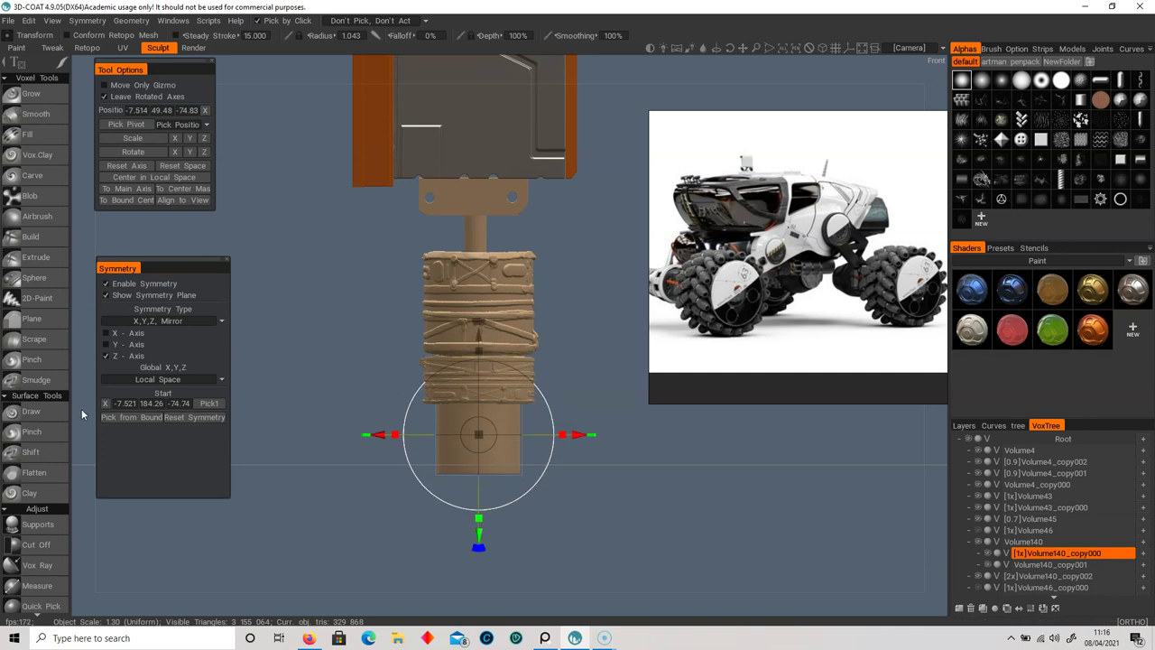
- Carve two rings around the upper part of the narrow lower cylinder with a row of small studs between them
left_click(32, 175)
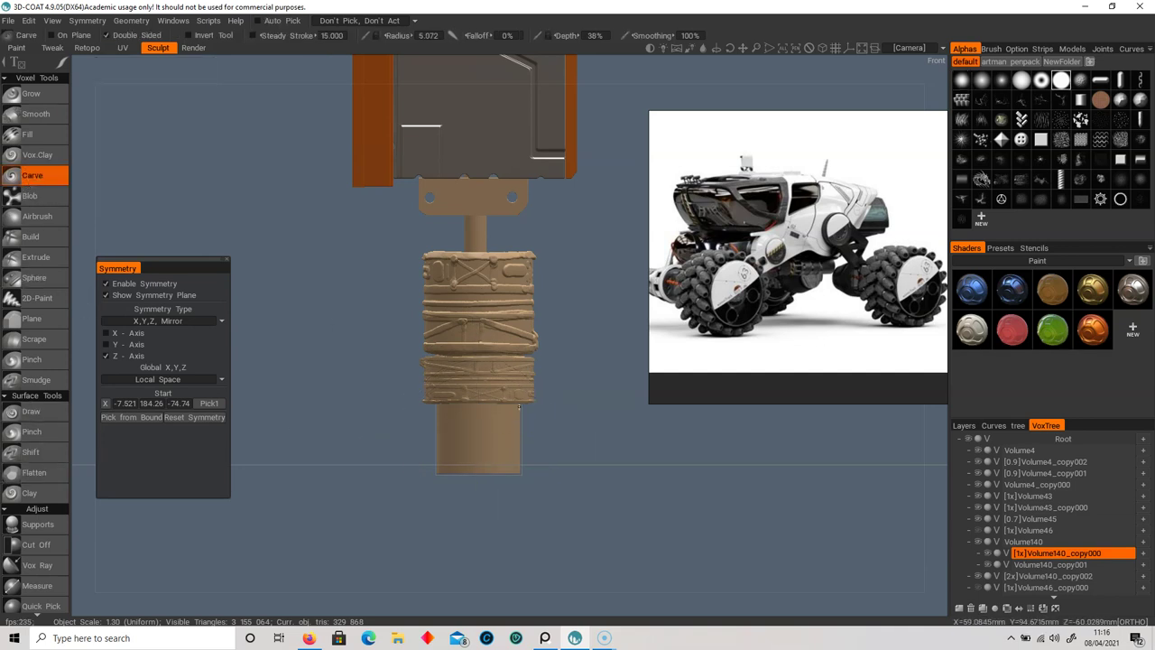
left_click_drag(510, 407, 444, 408)
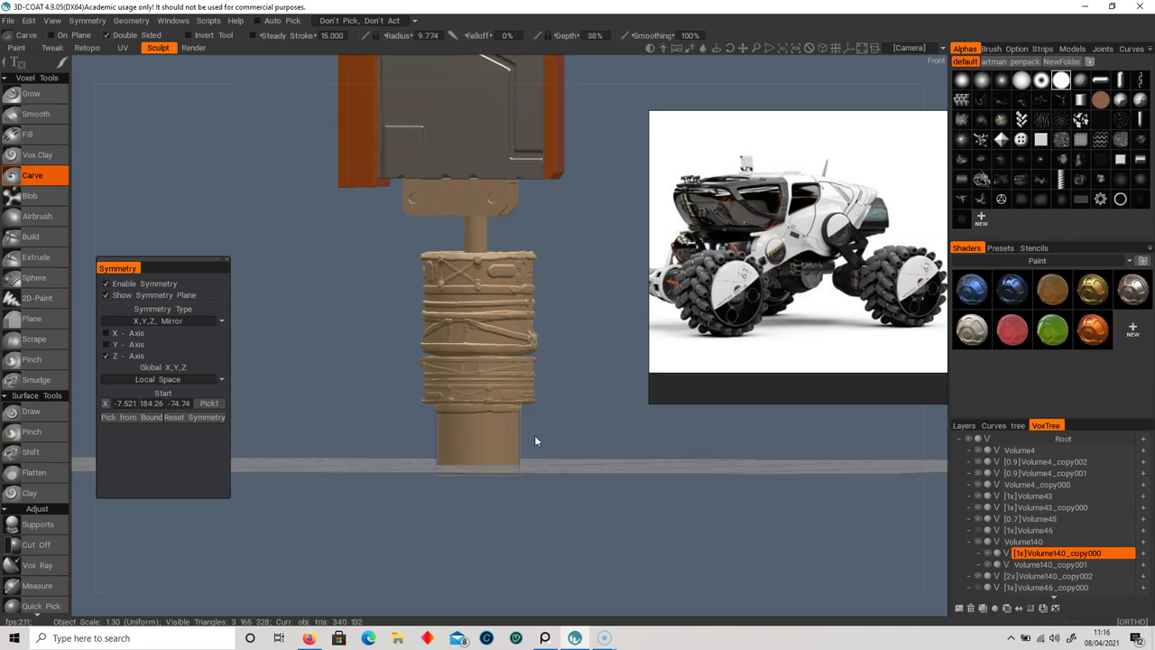
right_click_drag(534, 435, 499, 475)
left_click_drag(570, 468, 624, 366, "shift")
right_click_drag(624, 365, 600, 492)
middle_click_drag(561, 452, 559, 377)
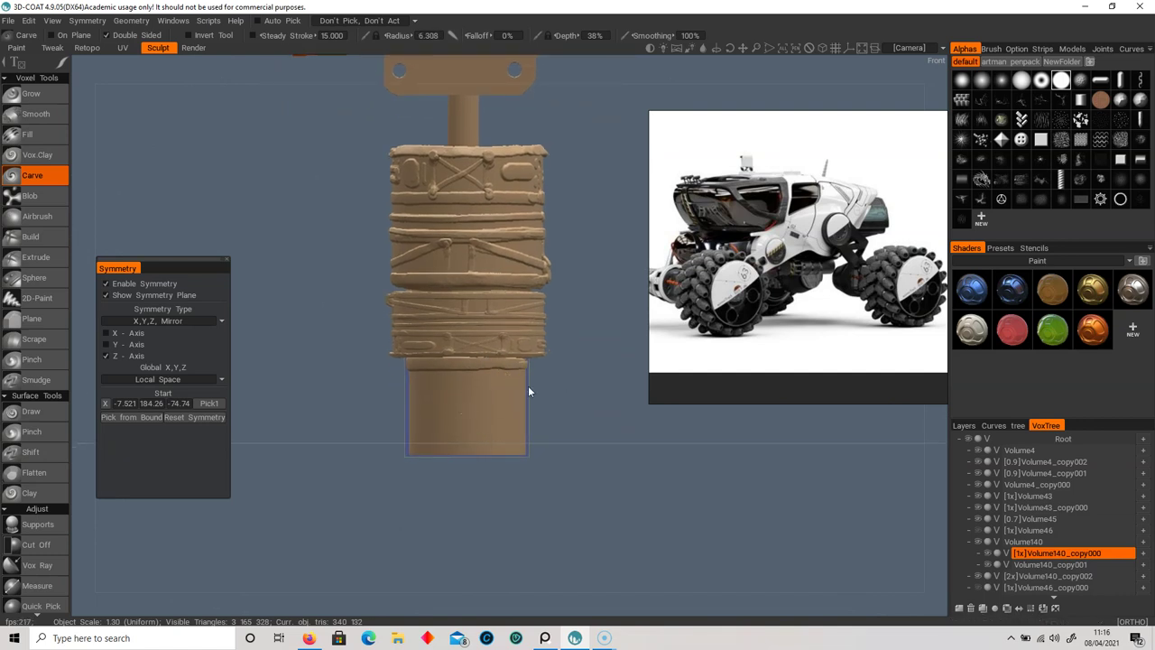
left_click_drag(514, 386, 429, 386)
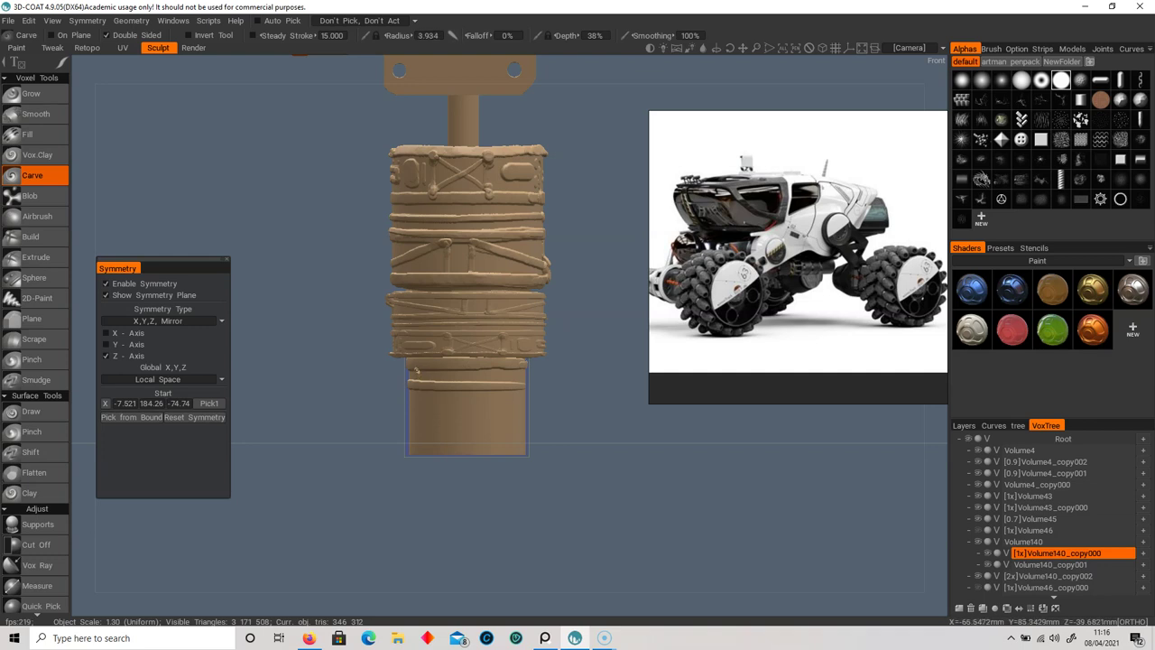
mouse_move(465, 370)
left_mouse_down()
mouse_move(474, 382)
mouse_move(508, 377)
left_mouse_up()
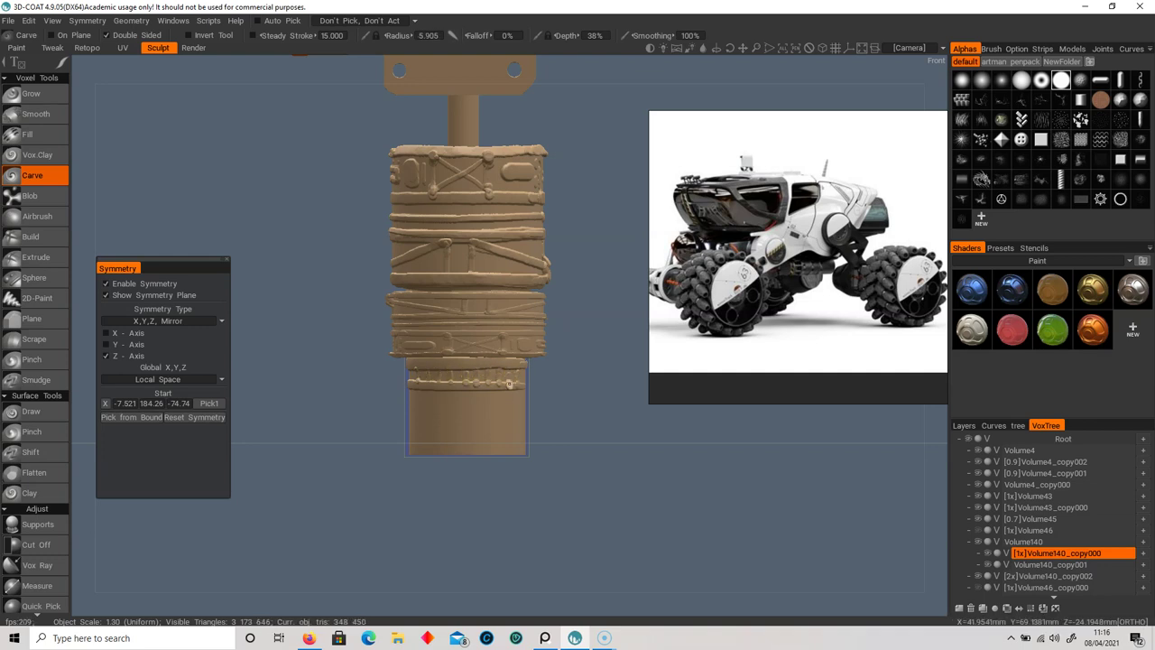
- Carve two more rings around the narrow lower cylinder below its studded band, redoing the first stroke
left_click_drag(522, 397, 424, 402)
key("ctrl+z")
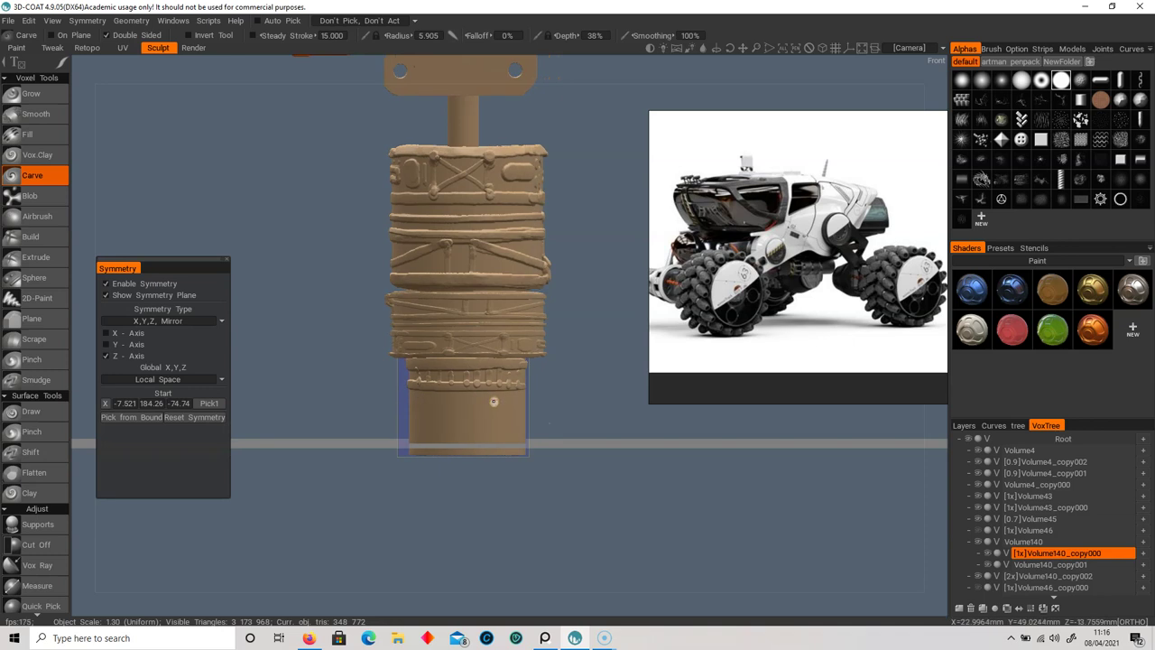
left_click_drag(473, 402, 399, 398)
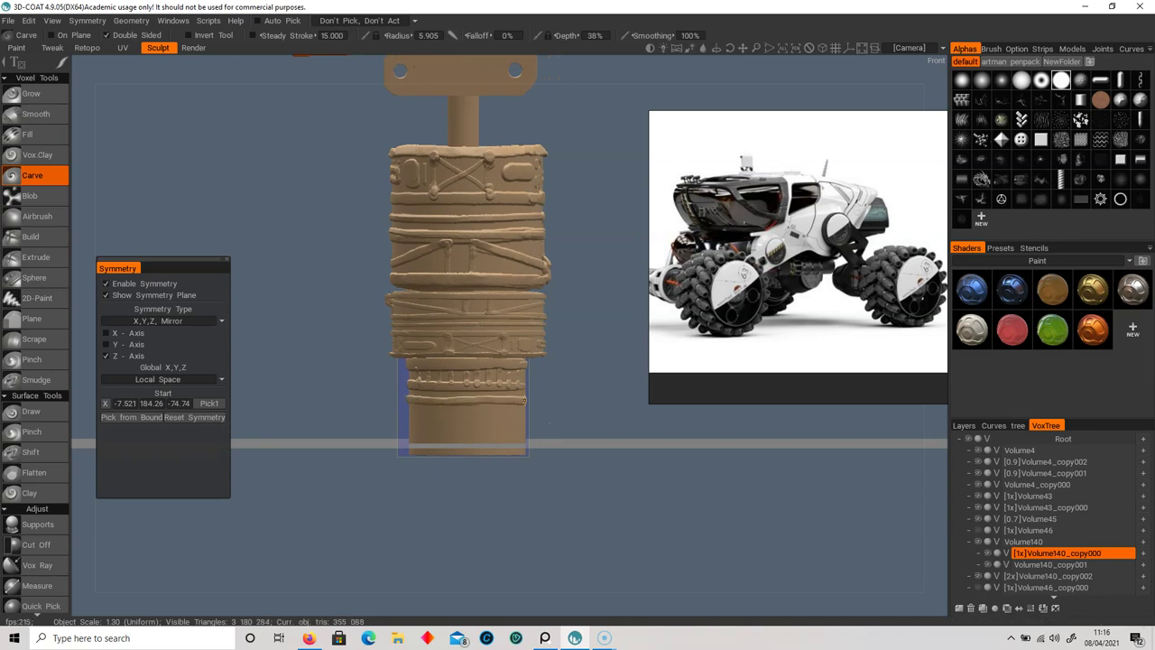
left_click_drag(516, 391, 466, 392, "alt")
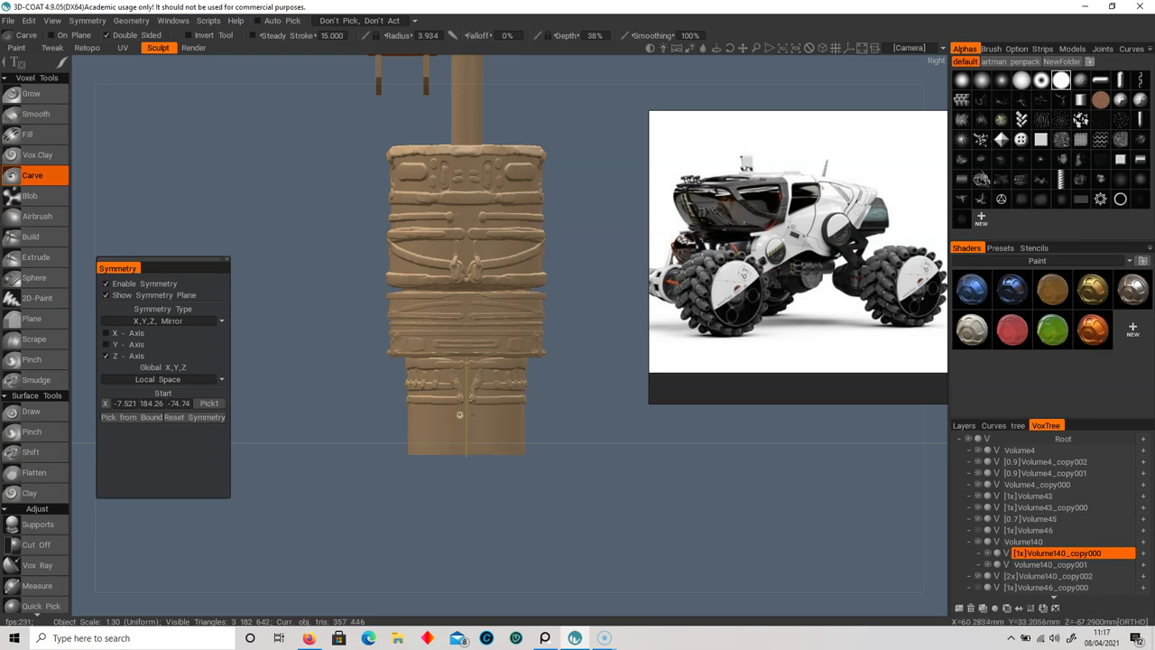
mouse_move(461, 411)
left_mouse_down()
mouse_move(408, 410)
mouse_move(646, 414)
left_mouse_up()
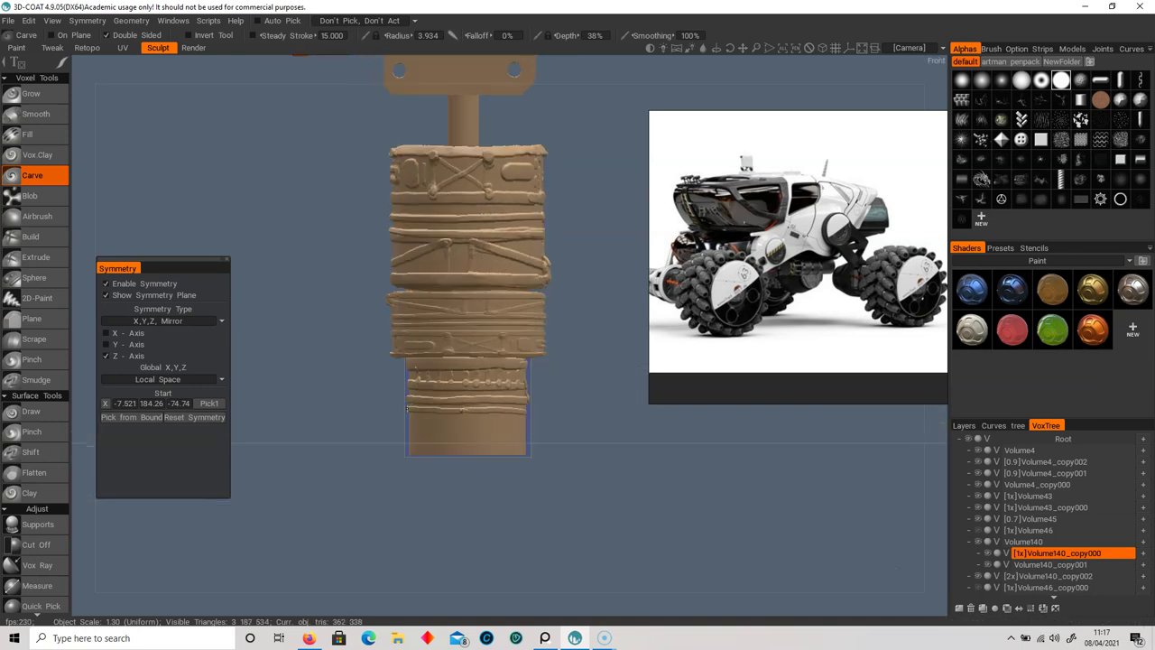
- Bring the prosthetic leg reference image into view and carve a thick ring around the narrow cylinder's bottom edge
scroll(800, 342, "down", 5)
middle_click_drag(800, 357, 778, 249)
scroll(791, 298, "up", 4)
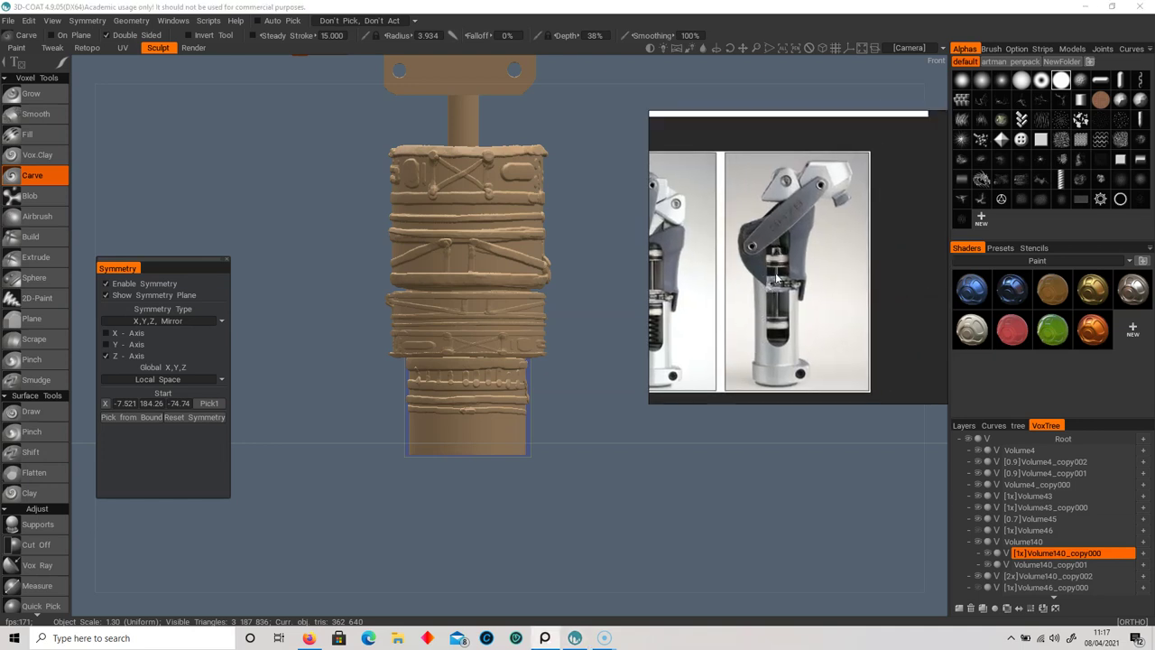
left_click(467, 412)
scroll(467, 410, "up", 2)
left_click_drag(454, 426, 481, 415)
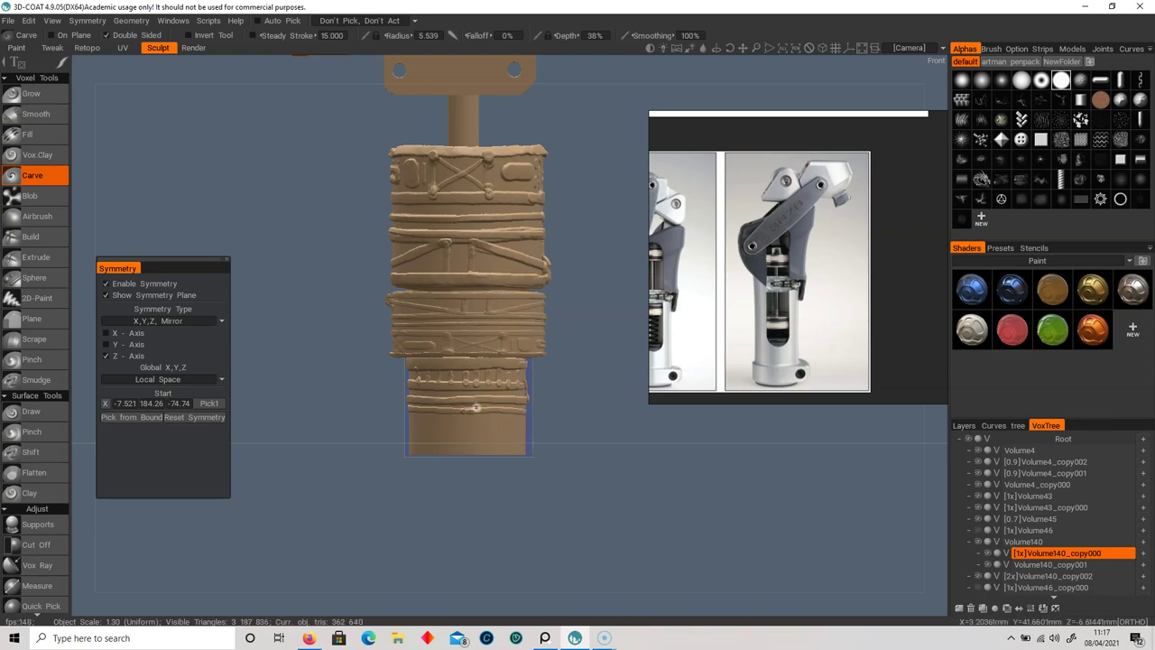
mouse_move(521, 444)
left_mouse_down()
mouse_move(411, 444)
mouse_move(443, 422)
mouse_move(432, 456)
mouse_move(517, 445)
mouse_move(335, 457)
left_mouse_up()
key("ctrl+z")
right_click_drag(453, 430, 442, 430)
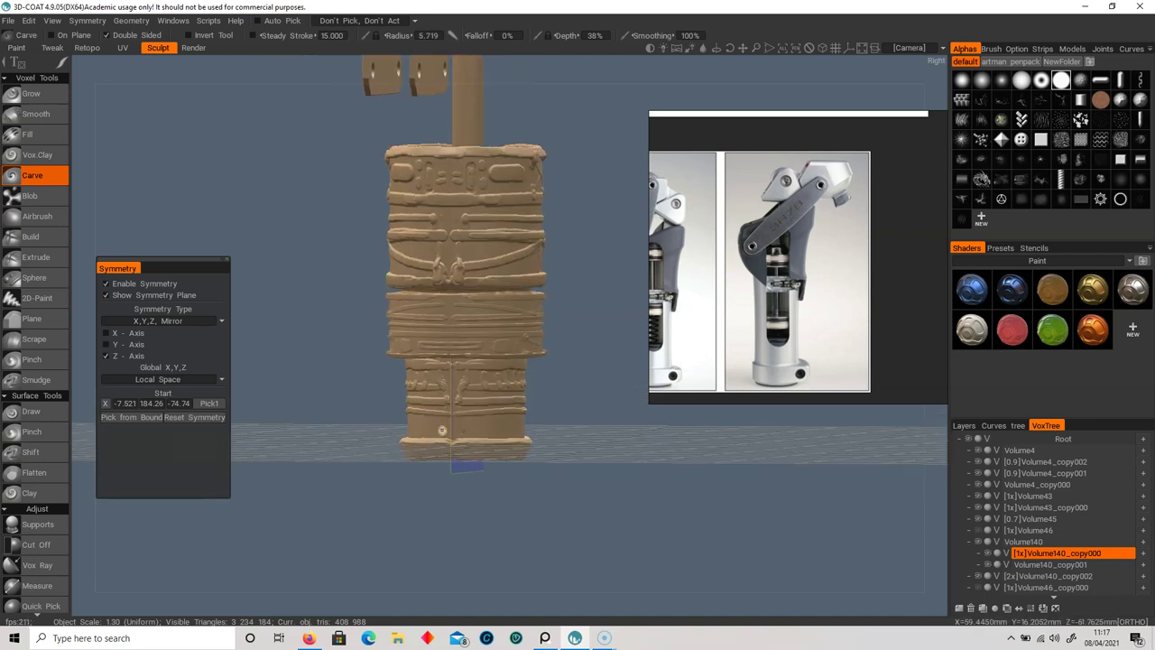
- Carve two small raised ovals side by side above the narrow cylinder's bottom ring and touch up nearby details
left_click_drag(441, 434, 629, 446, "alt")
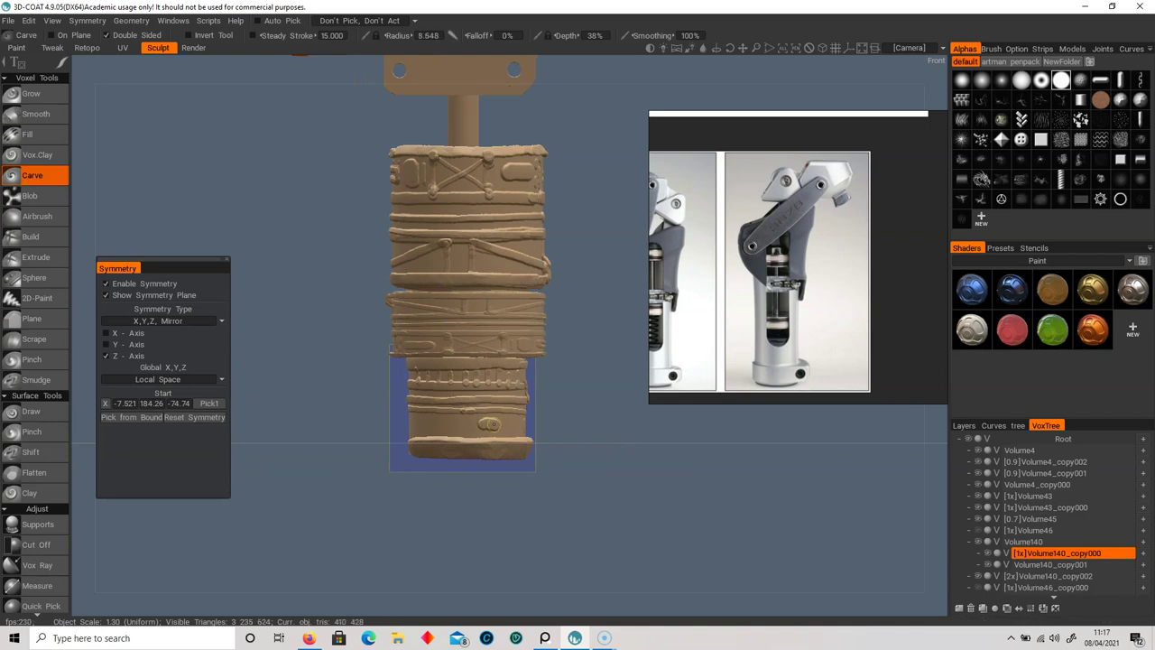
mouse_move(449, 428)
left_mouse_down()
mouse_move(495, 425)
mouse_move(431, 434)
left_mouse_up()
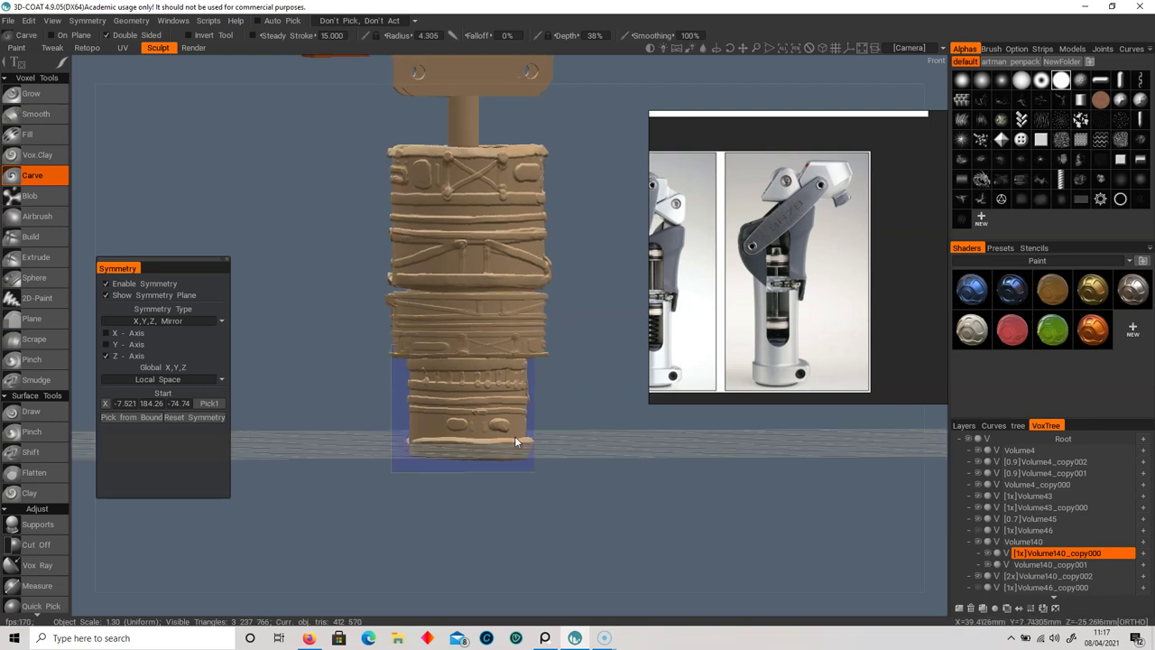
scroll(494, 423, "down", 2)
left_click_drag(493, 422, 437, 370)
scroll(437, 370, "down", 3)
scroll(516, 390, "up", 2)
scroll(516, 390, "up", 3)
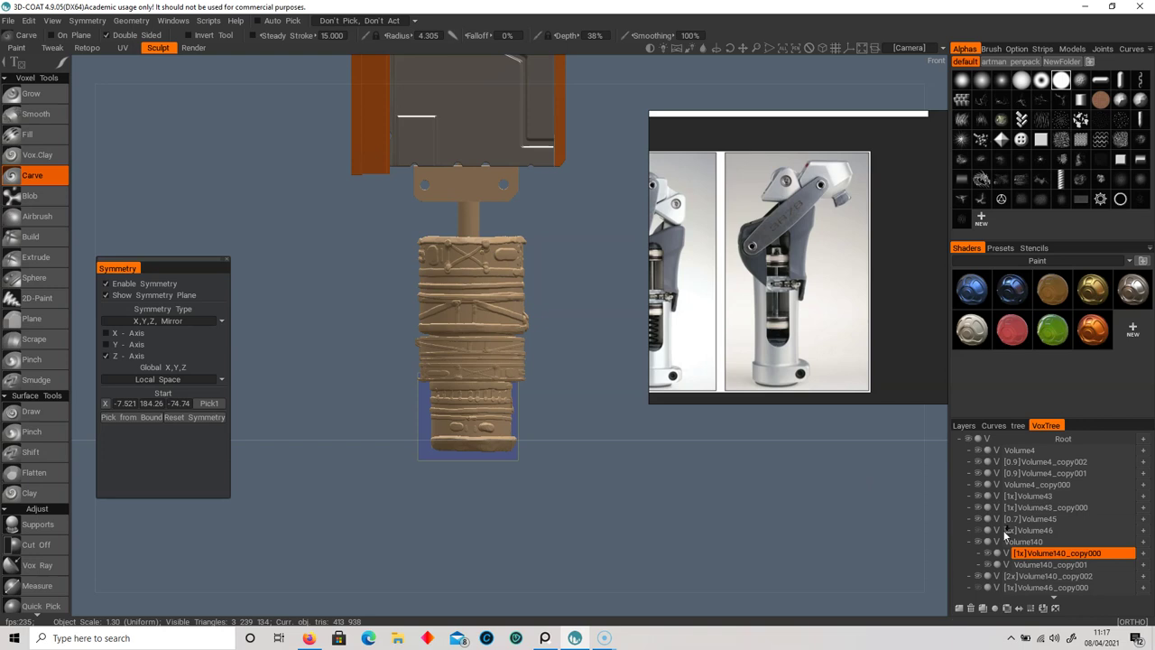
- Identify the upper decorated cylinder by toggling its visibility and make Volume140 the active volume
left_click(979, 545)
left_click(977, 545)
left_click(1023, 542)
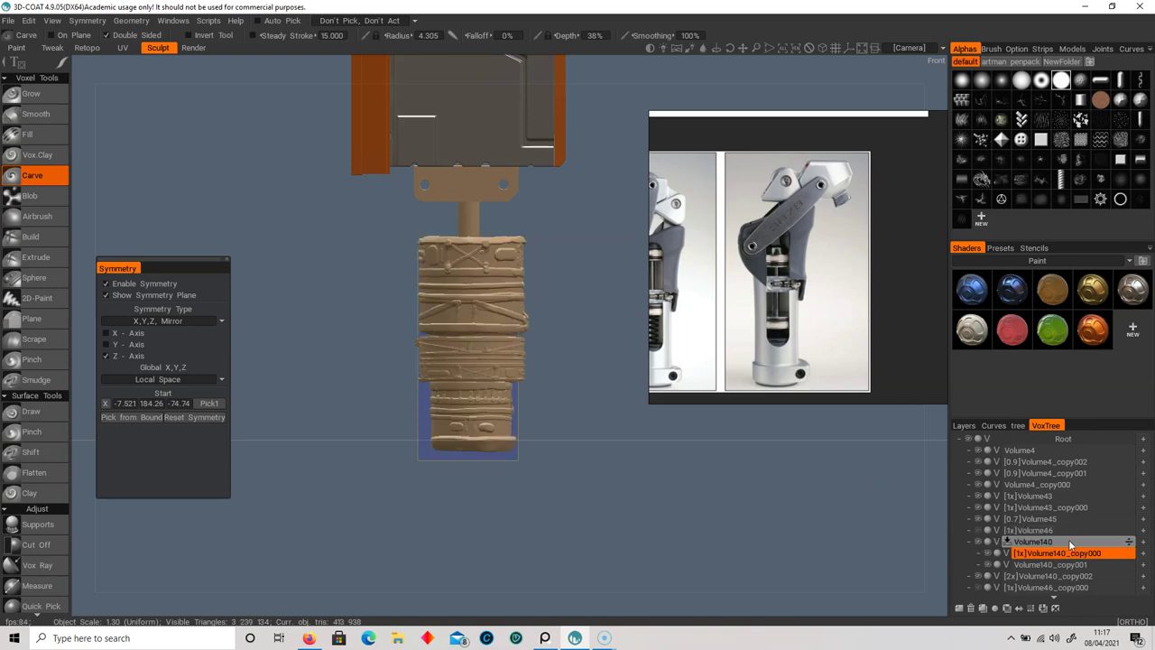
- Try to carve raised shapes onto the upper cylinder's top face beside the rod, changing the brush radius and stroke mode
right_click_drag(575, 351, 607, 326)
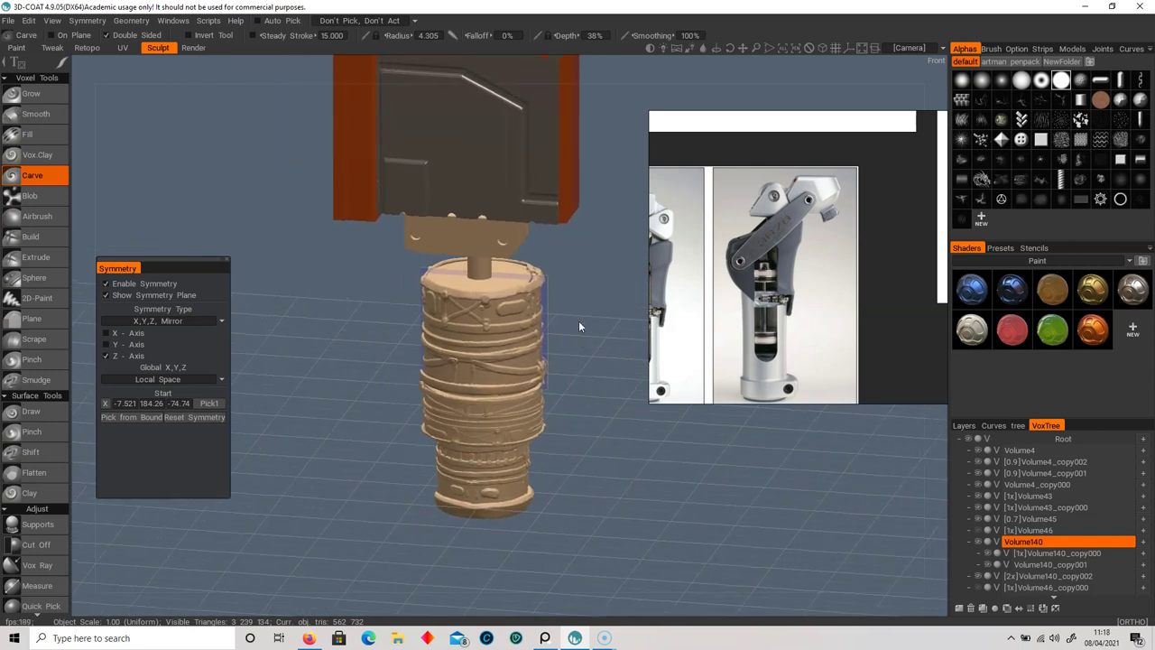
scroll(578, 325, "up", 2)
middle_click_drag(598, 372, 592, 381)
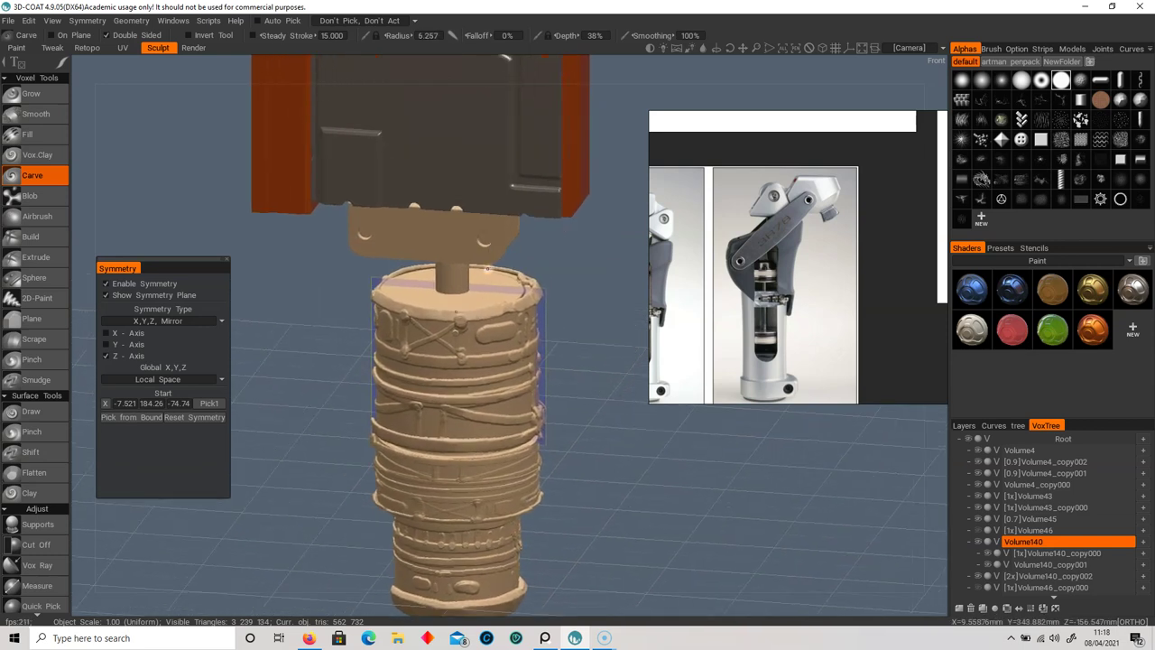
left_click_drag(476, 306, 462, 269)
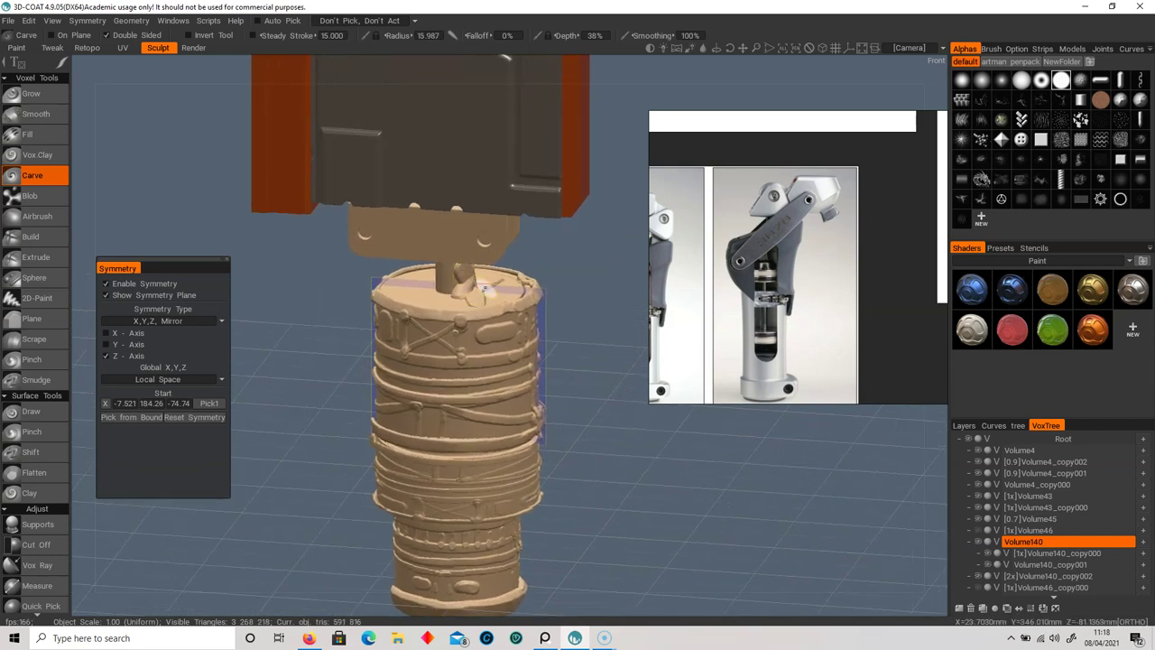
key("ctrl+z")
right_click_drag(481, 308, 457, 308)
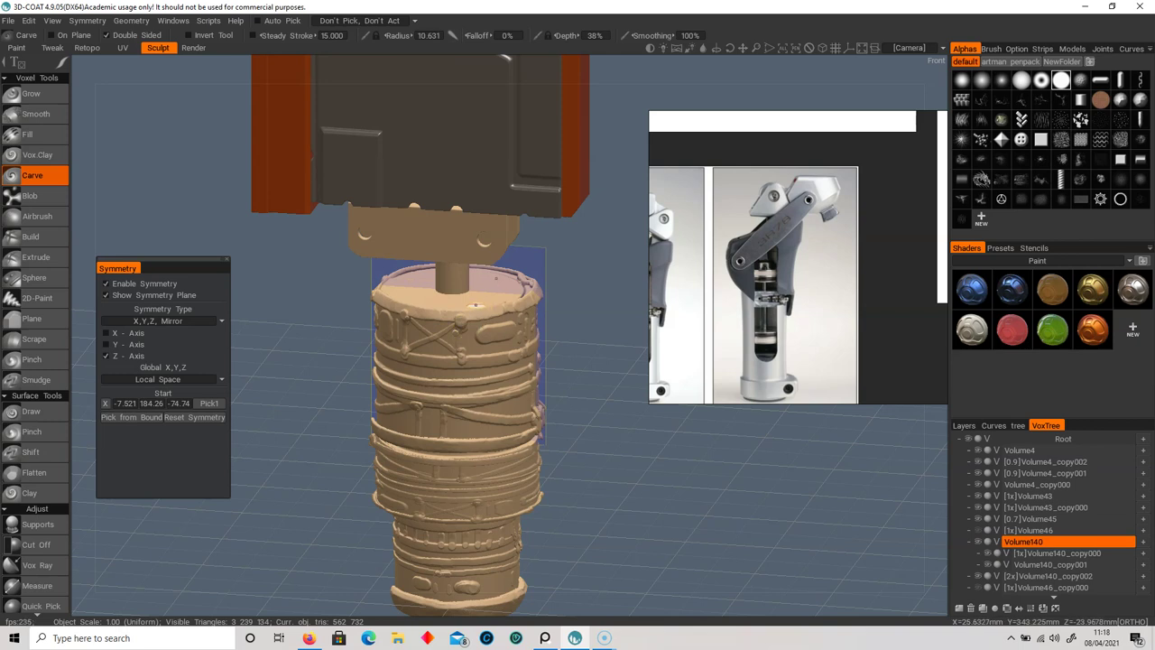
key("e")
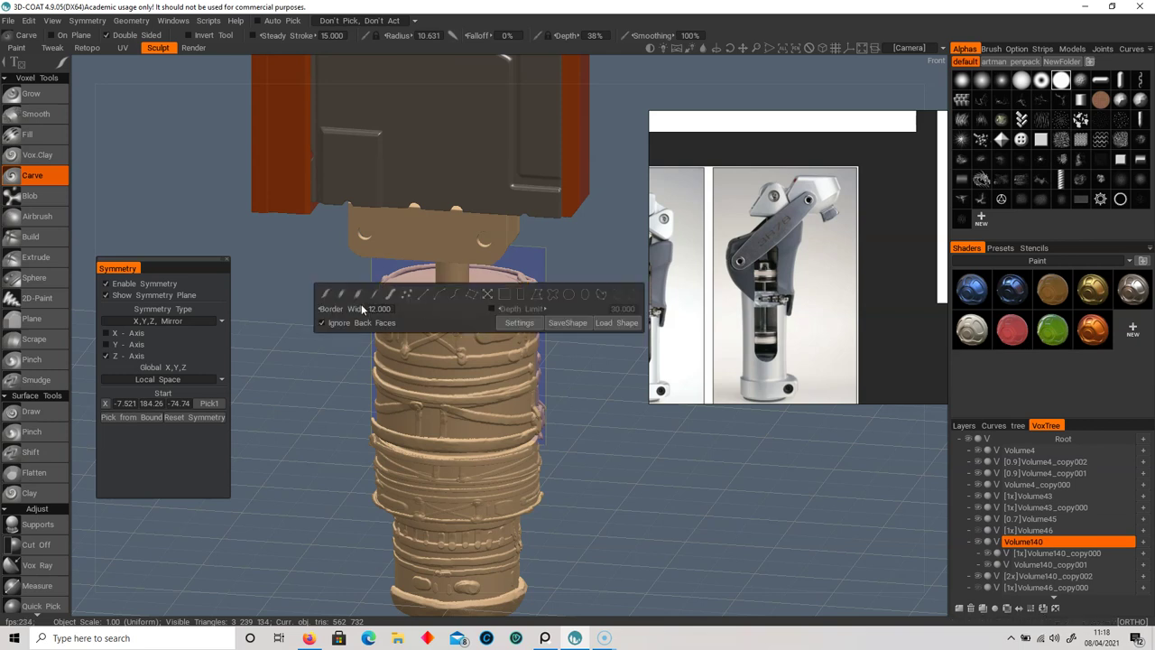
left_click(327, 300)
left_click_drag(481, 285, 501, 293)
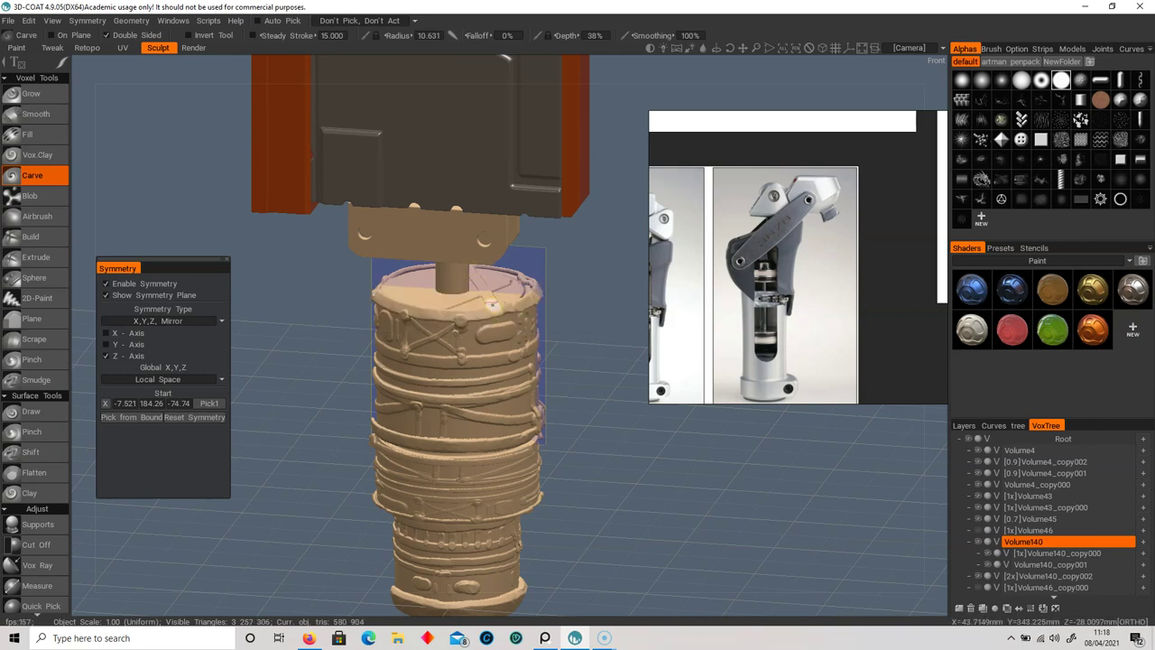
key("ctrl+z")
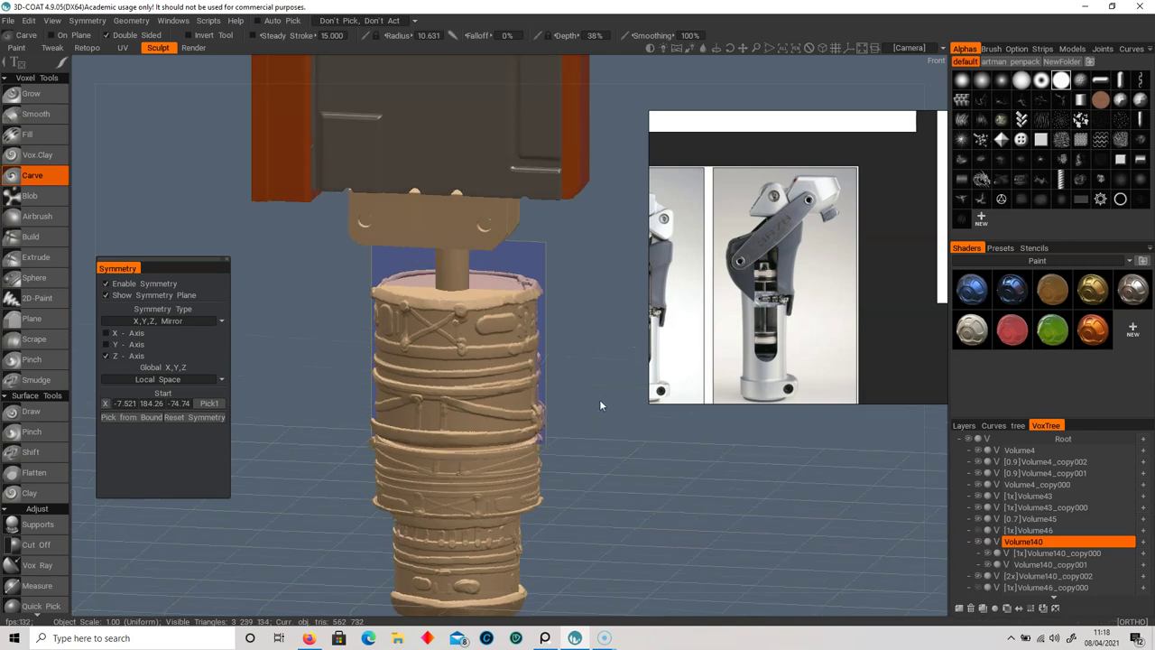
left_click_drag(599, 398, 606, 373)
left_click(34, 199)
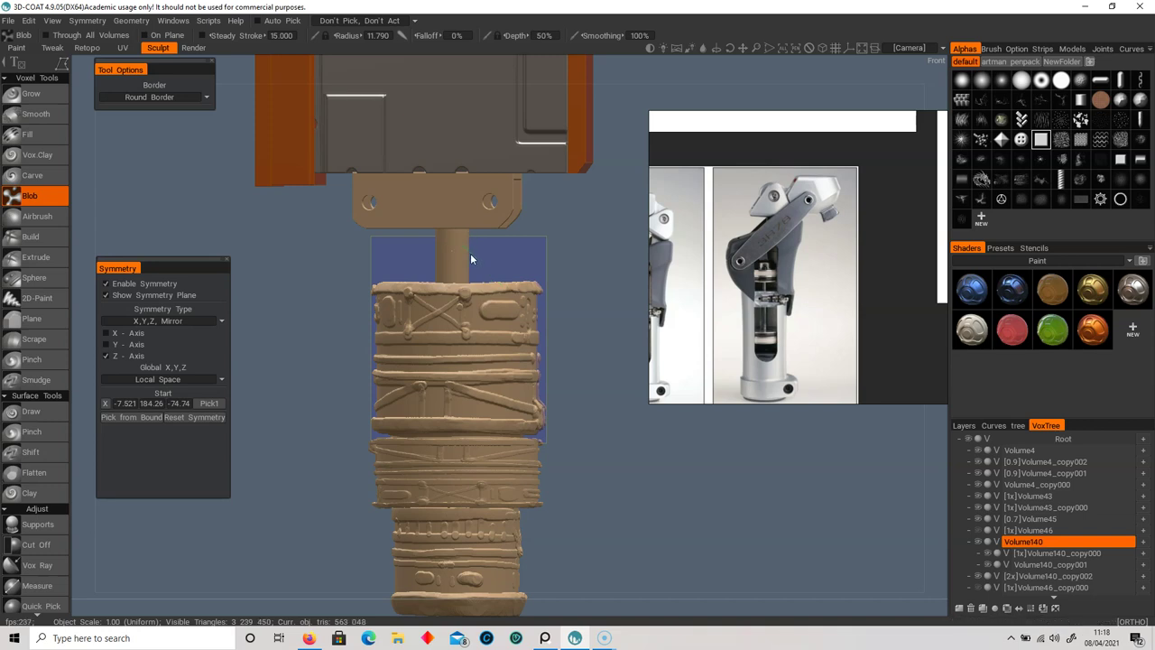
left_click_drag(590, 370, 550, 366)
key("e")
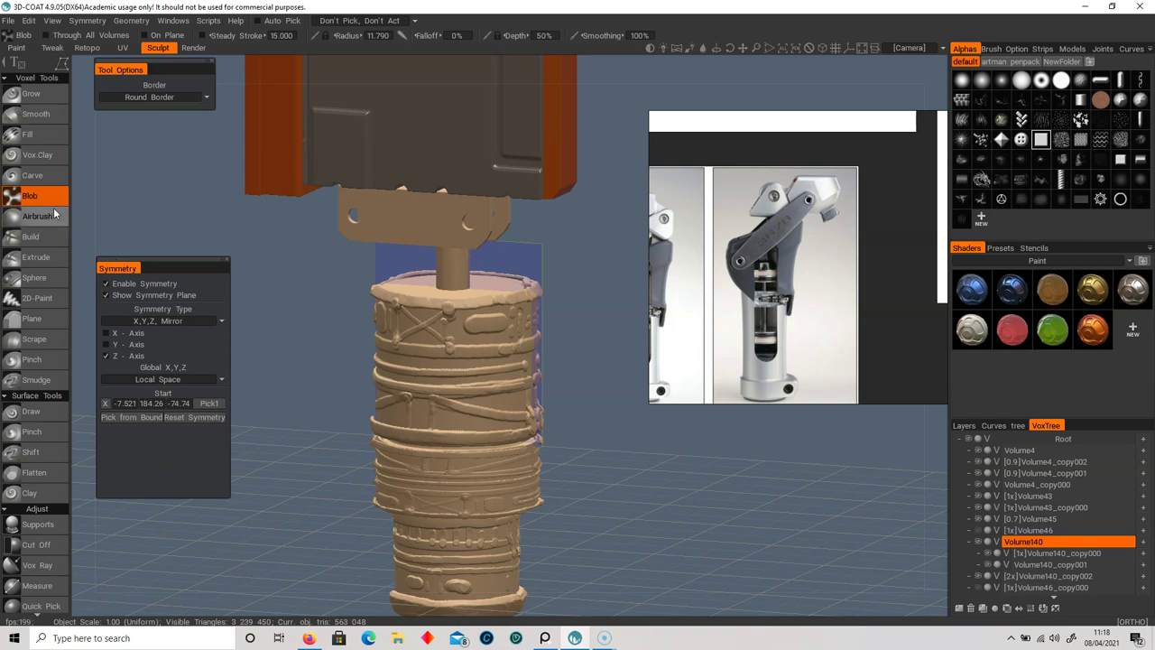
left_click(48, 242)
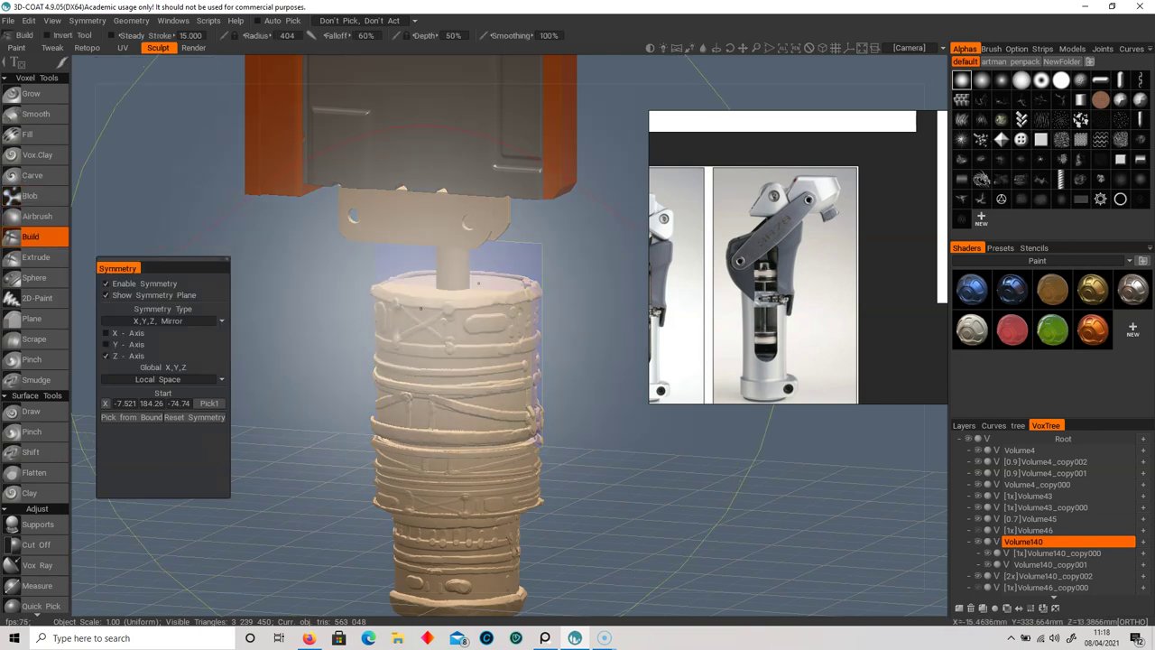
- Try to build a small form on the upper cylinder's top face beside the rod with the Sphere tool
left_click(33, 277)
mouse_move(546, 316)
right_mouse_down()
mouse_move(538, 327)
mouse_move(527, 288)
right_mouse_up()
left_click_drag(478, 283, 466, 260)
left_click_drag(578, 341, 640, 325)
key("ctrl+z")
- Add a thin upright post on the upper cylinder's top face and a small stud on its side with the Sphere tool
mouse_move(475, 346)
left_mouse_down()
mouse_move(471, 362)
mouse_move(493, 363)
left_mouse_up()
mouse_move(575, 344)
left_mouse_down()
mouse_move(548, 346)
mouse_move(594, 444)
mouse_move(589, 423)
left_mouse_up()
key("KP_2")
key("ctrl+z")
mouse_move(499, 257)
left_mouse_down()
mouse_move(502, 370)
mouse_move(541, 362)
left_mouse_up()
key("KP_2")
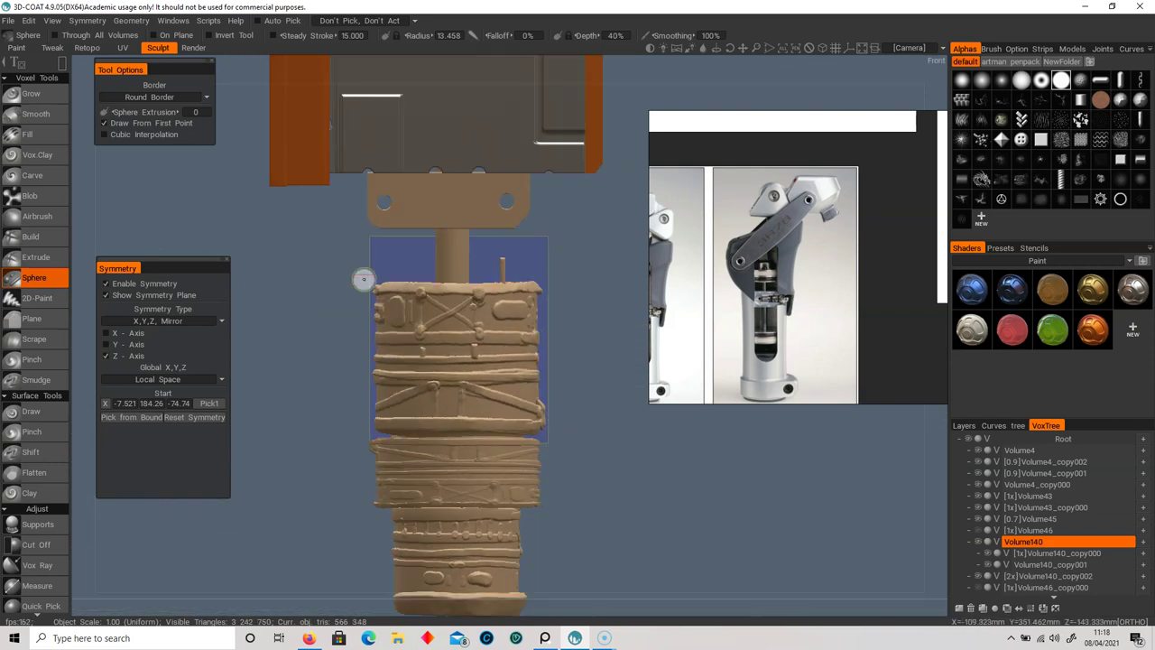
- Add a second thin post on the opposite side of the upper cylinder's top face and set the Sphere border to Plane Border
left_click_drag(397, 271, 402, 287)
key("space")
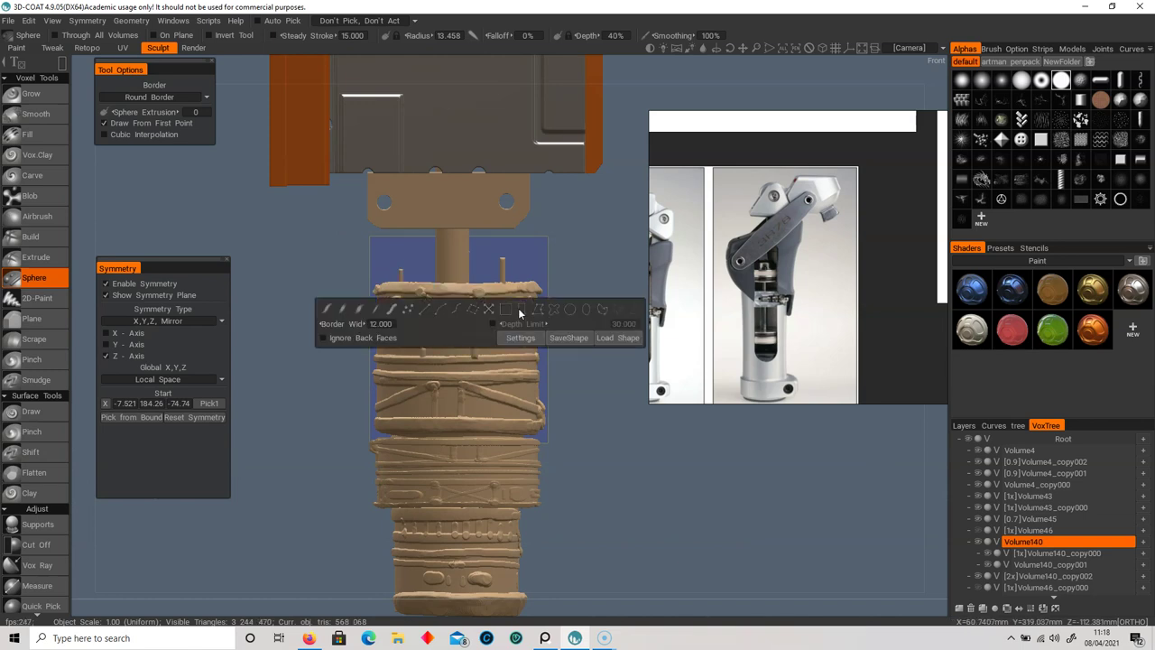
left_click(168, 96)
left_click(158, 121)
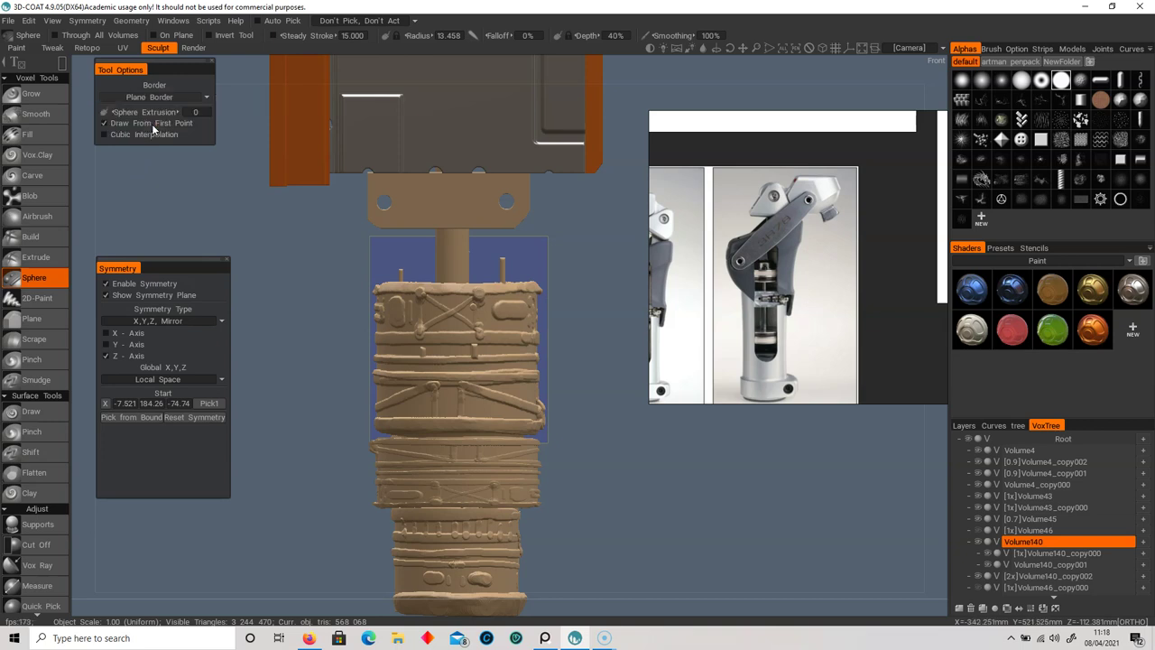
- Build slanted outer and inner struts on both sides of the rod above the upper cylinder with the Sphere tool, redoing the first attempt
key("space")
left_click_drag(503, 285, 474, 222)
left_click_drag(584, 318, 420, 350, "alt")
key("ctrl+z")
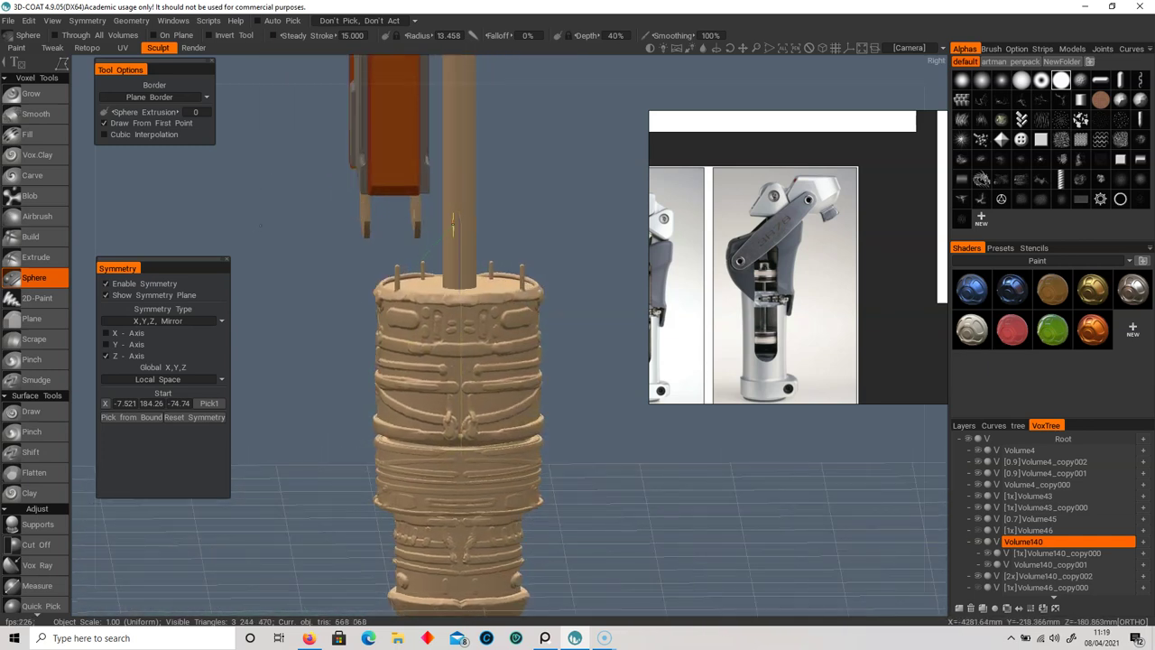
right_click_drag(451, 352, 520, 347)
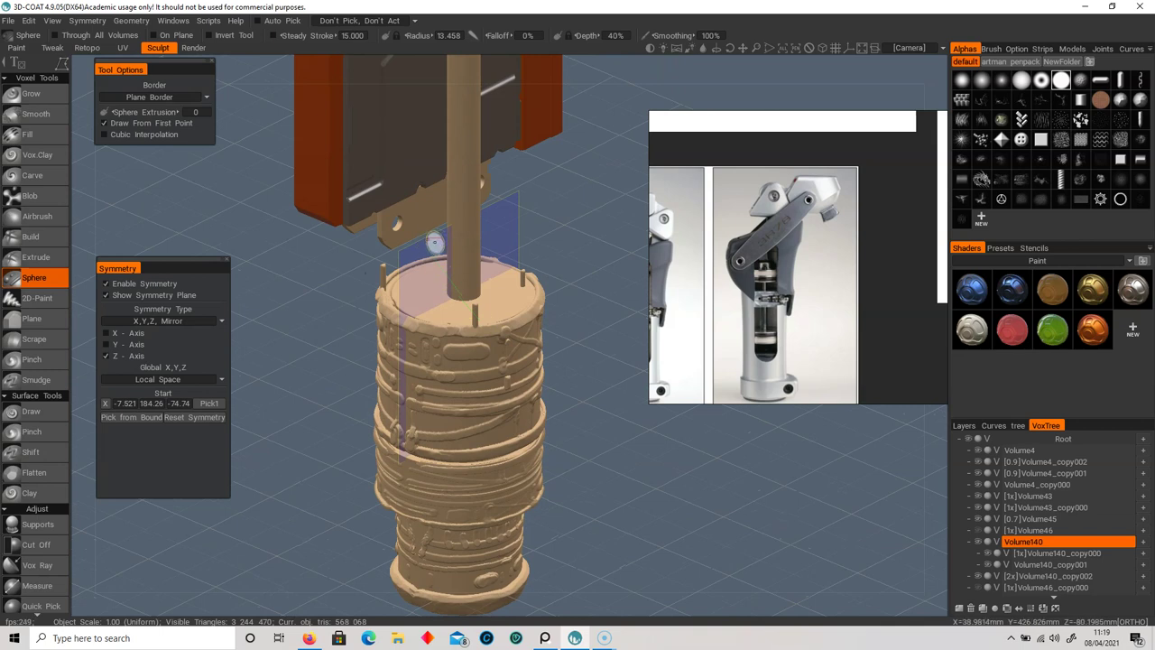
mouse_move(495, 327)
right_mouse_down()
mouse_move(474, 340)
mouse_move(502, 337)
mouse_move(489, 381)
mouse_move(476, 327)
right_mouse_up()
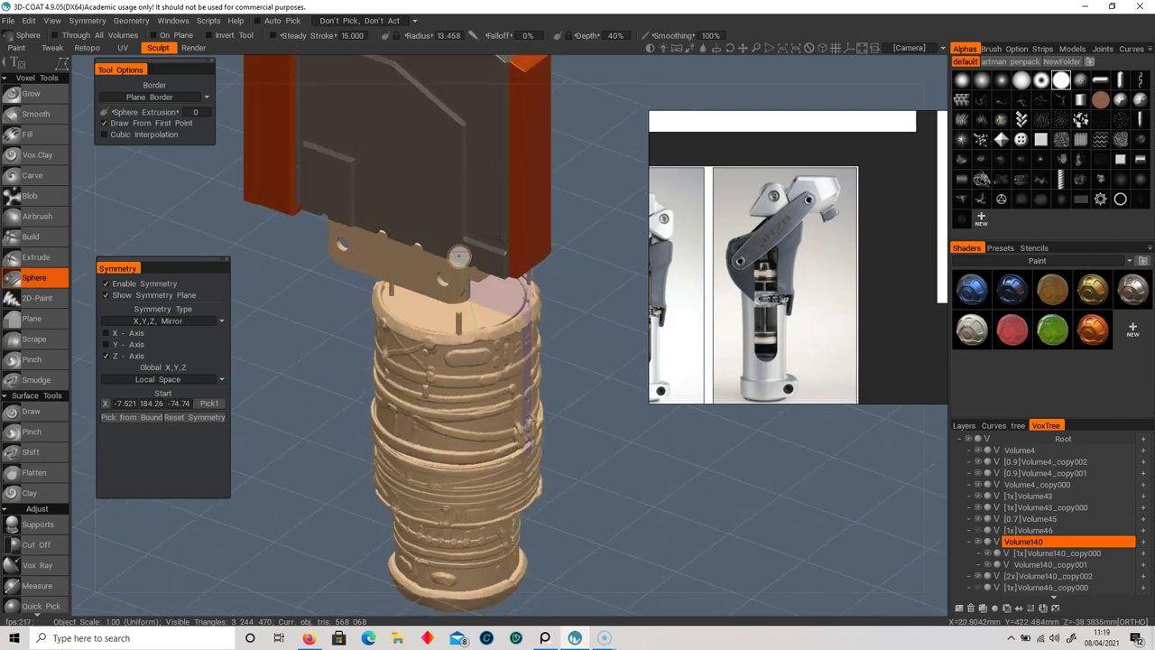
right_click_drag(478, 327, 456, 344)
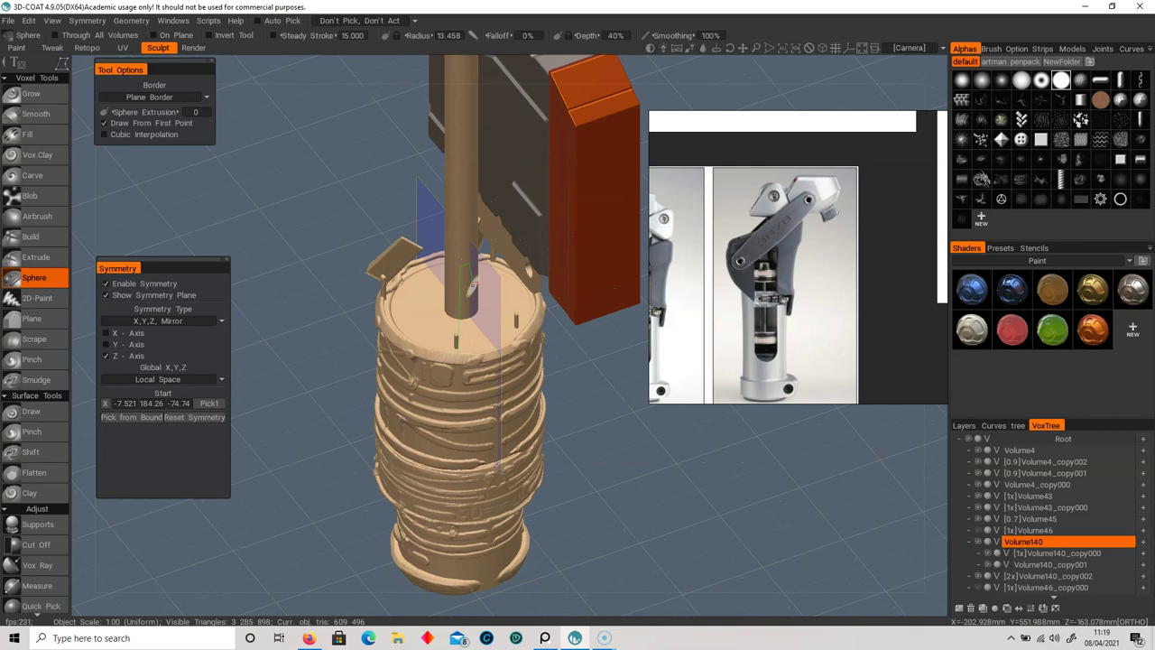
right_click_drag(462, 353, 559, 318)
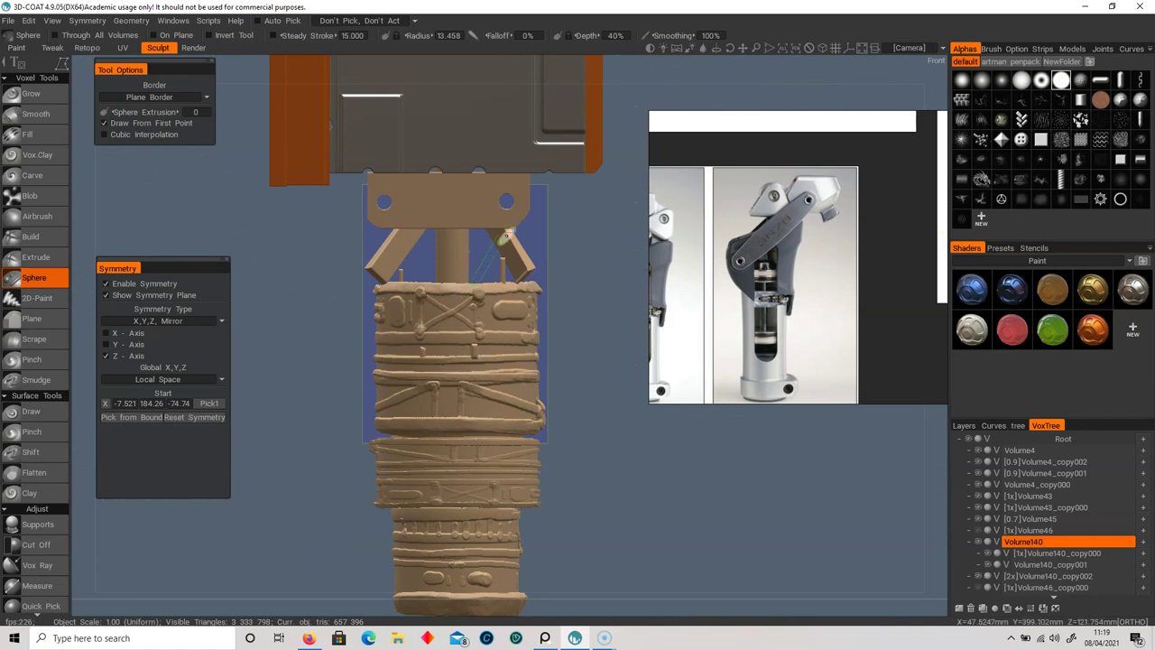
mouse_move(418, 284)
right_mouse_down()
mouse_move(379, 335)
mouse_move(435, 297)
right_mouse_up()
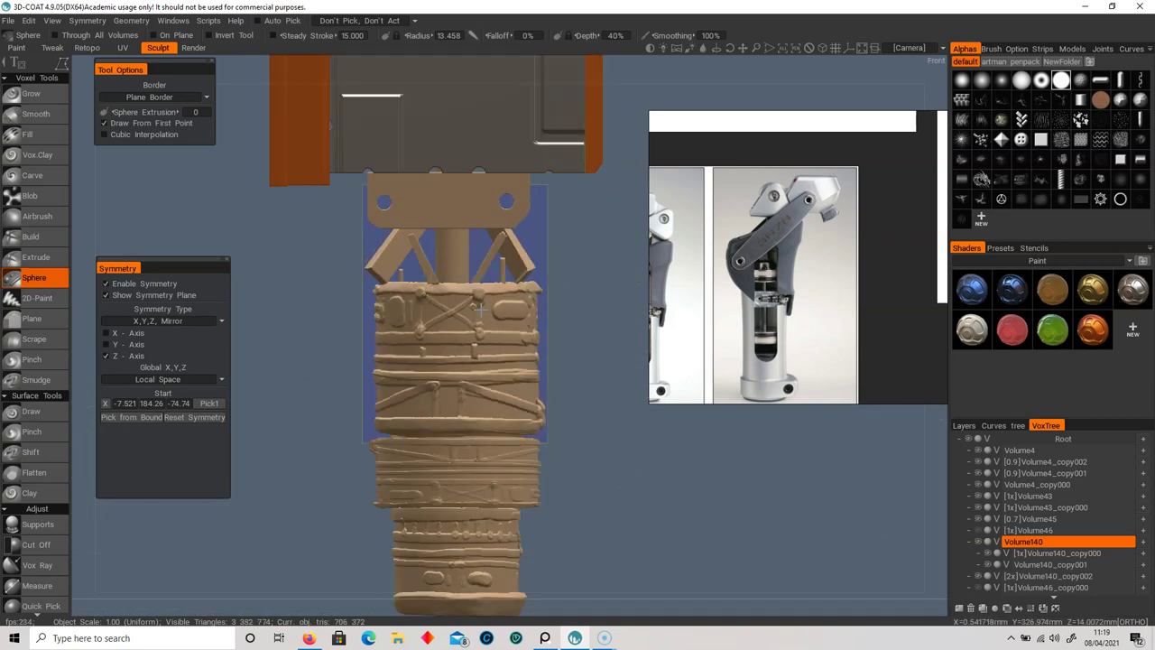
- Draw a long upright bar beside the cylinder housings with a rectangular stroke and join it to them with two short horizontal connectors
right_click_drag(439, 287, 420, 346)
scroll(421, 345, "down", 5)
left_click_drag(420, 346, 361, 338, "alt")
right_click_drag(364, 345, 543, 454)
middle_click_drag(515, 411, 508, 386)
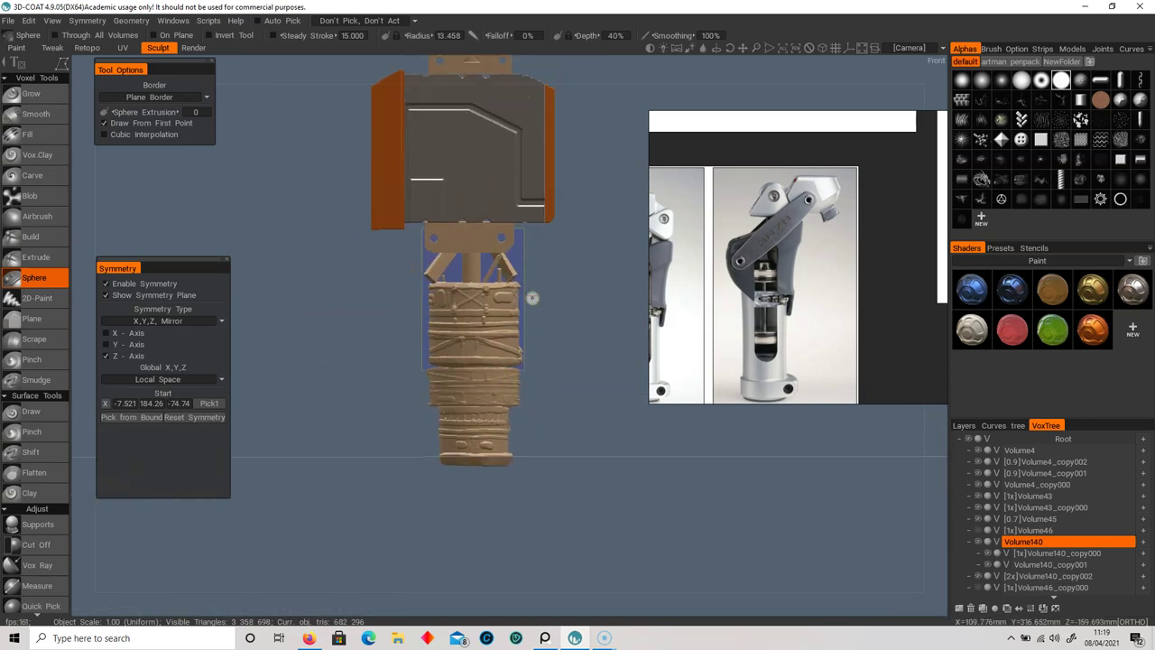
key("space")
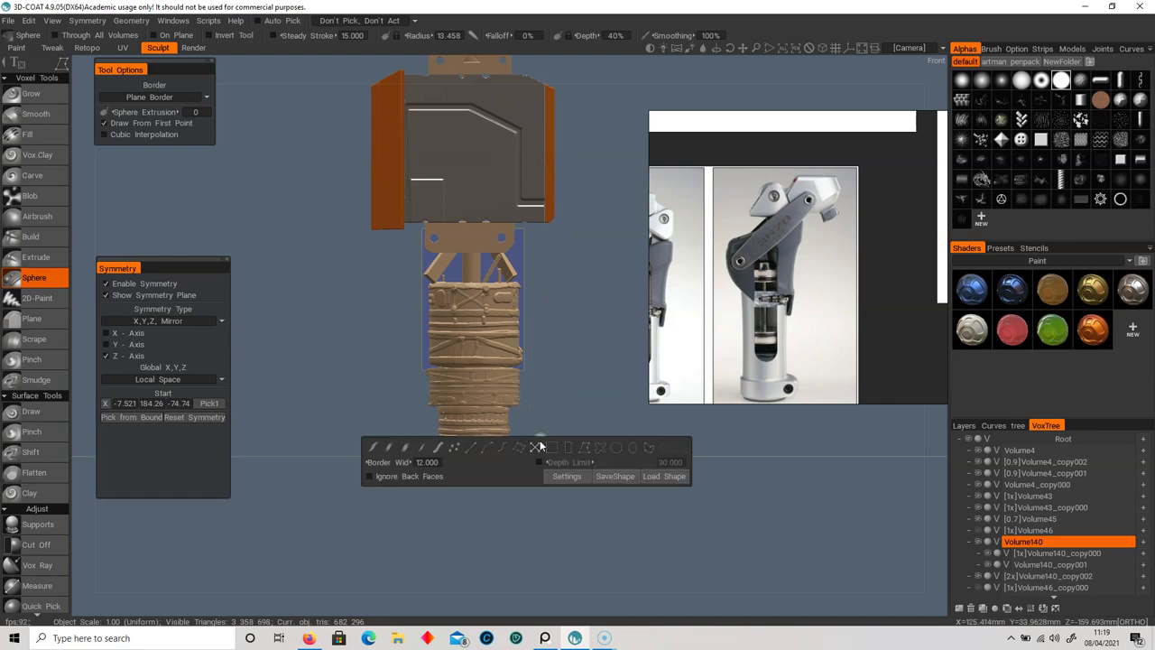
left_click(569, 446)
mouse_move(533, 294)
left_mouse_down()
mouse_move(530, 453)
mouse_move(442, 457)
mouse_move(545, 431)
left_mouse_up()
right_click_drag(545, 430, 558, 355, "alt")
left_click_drag(522, 322, 541, 325)
mouse_move(515, 408)
left_mouse_down()
mouse_move(544, 414)
mouse_move(386, 518)
mouse_move(432, 514)
mouse_move(544, 414)
mouse_move(547, 480)
mouse_move(595, 513)
mouse_move(589, 459)
left_mouse_up()
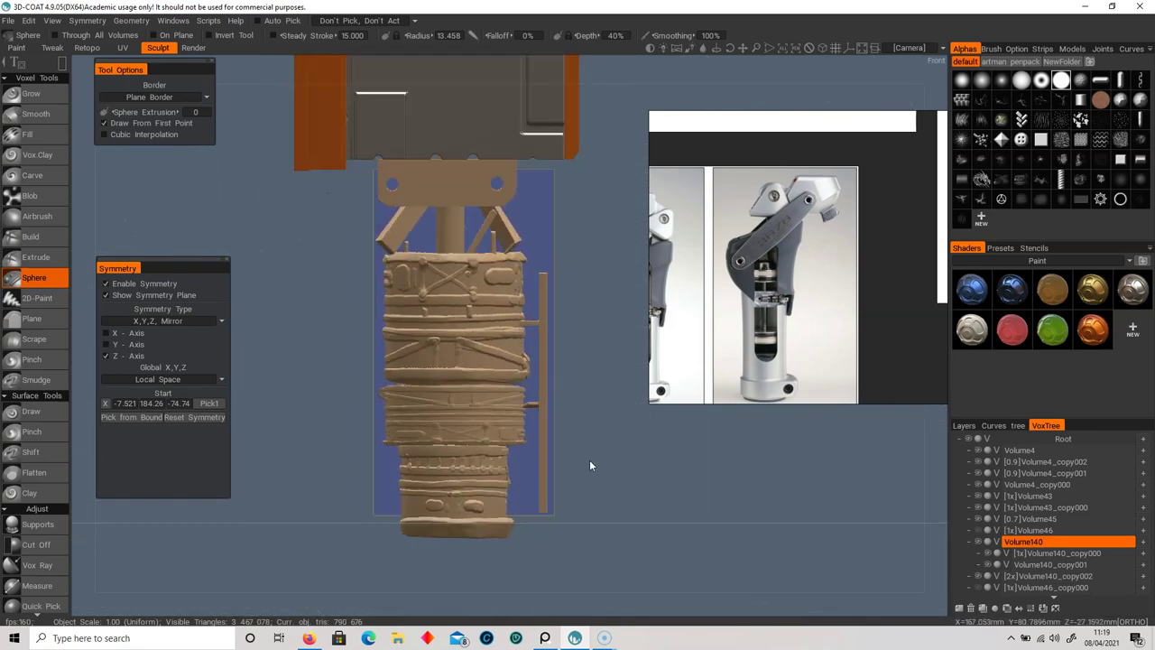
- Create a new volume in the tree and start a cube primitive in it
scroll(490, 438, "down", 3)
left_click_drag(490, 439, 501, 398)
scroll(497, 405, "down", 3)
scroll(593, 395, "up", 3)
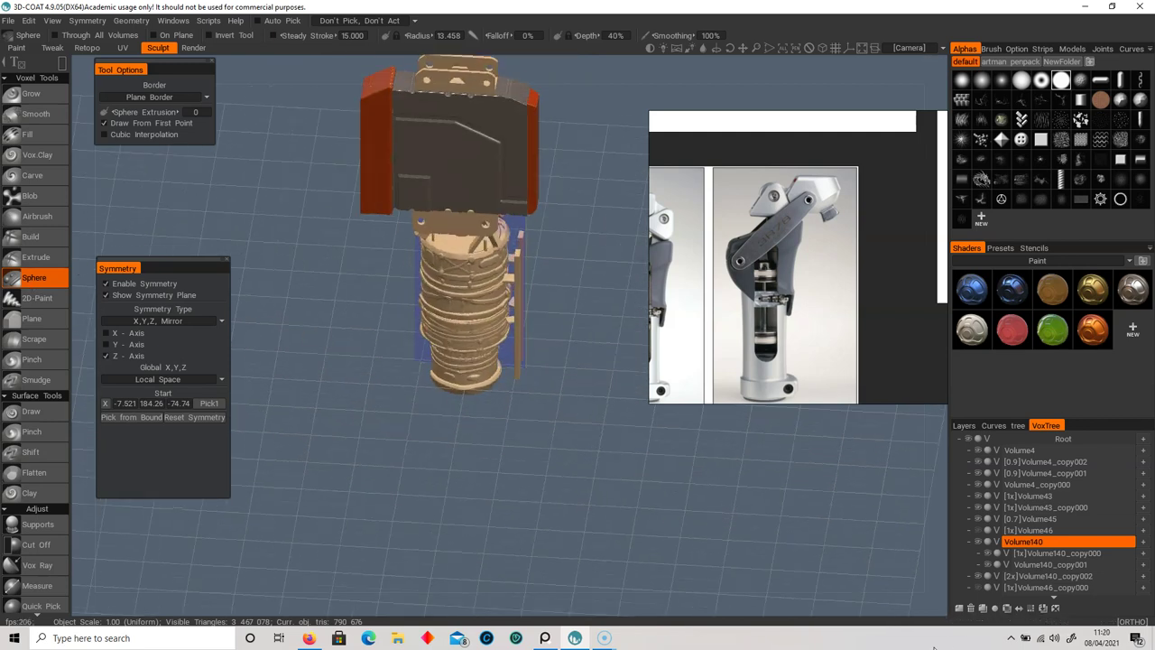
scroll(1000, 578, "down", 2)
left_click(1056, 593)
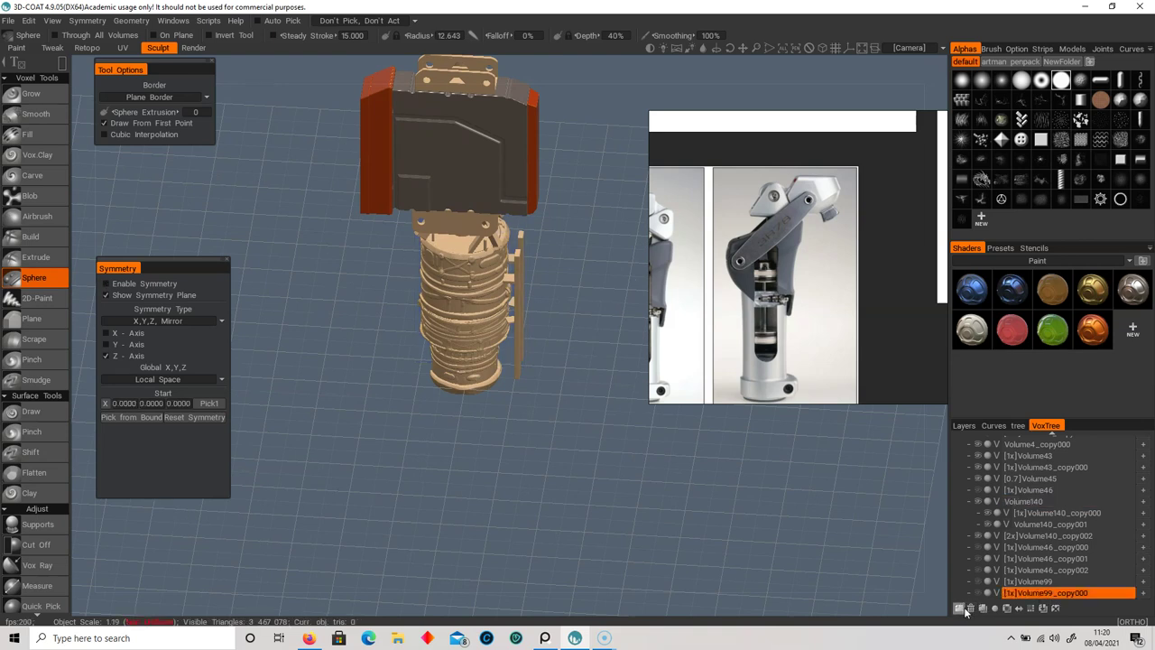
scroll(36, 564, "down", 2)
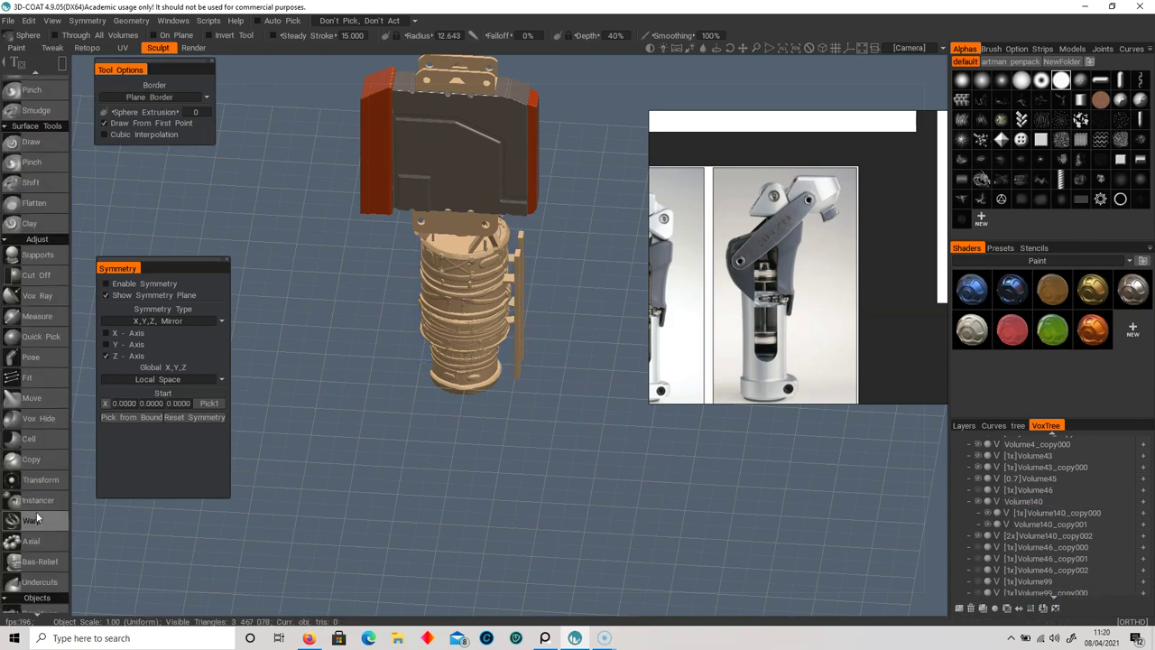
scroll(42, 482, "down", 1)
scroll(24, 464, "down", 3)
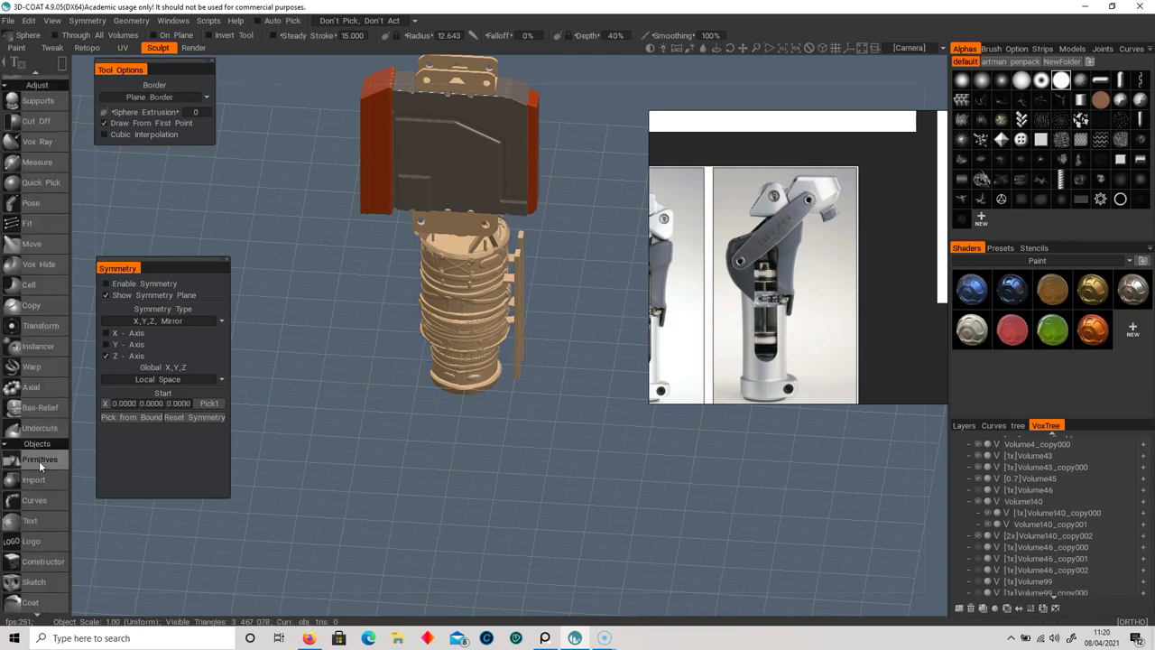
left_click(39, 462)
key("KP_2")
left_click(31, 53)
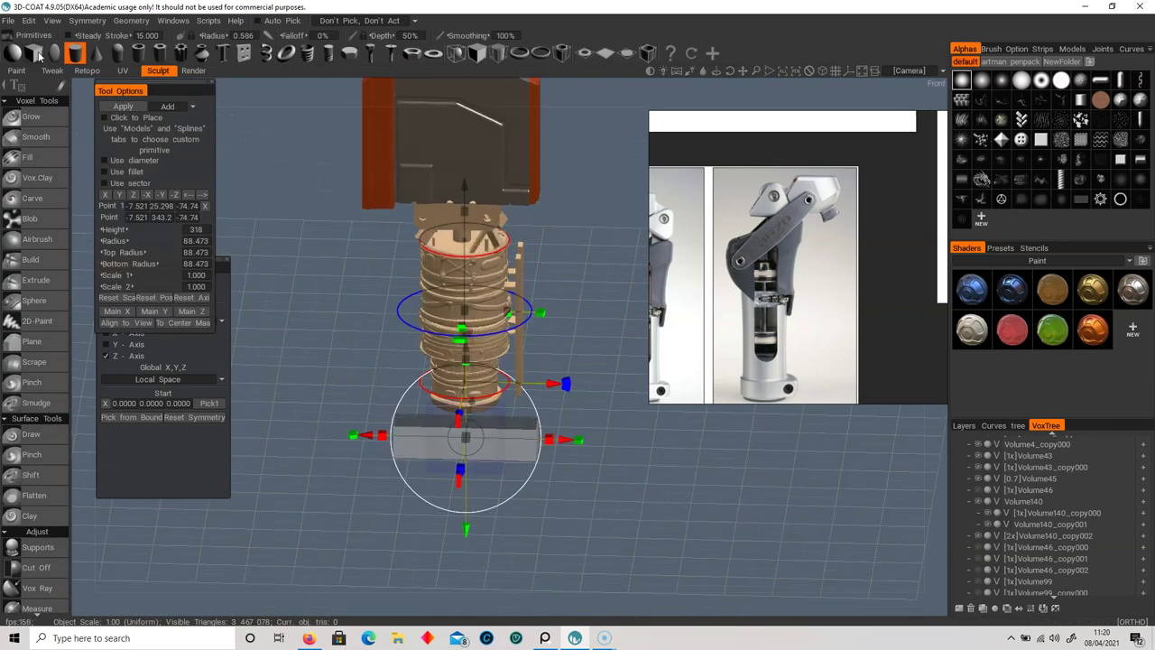
- Shape the cube primitive into a long, narrow bar below the cylinders, add it to the new volume and ready it for transforming
left_click_drag(552, 439, 460, 429)
left_click_drag(512, 384, 532, 380)
left_click_drag(464, 466, 524, 589)
left_click_drag(608, 456, 595, 399)
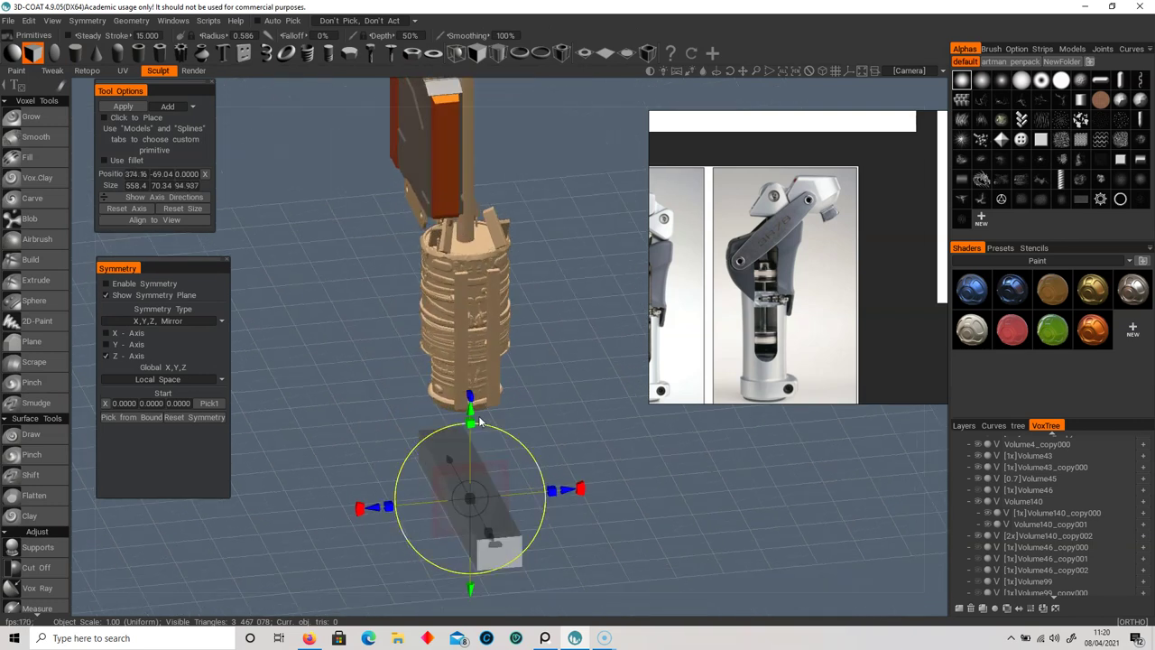
left_click_drag(471, 423, 519, 478)
key("Return")
key("ctrl+z")
scroll(520, 478, "up", 1)
middle_click_drag(533, 437, 554, 244)
left_click_drag(485, 414, 485, 466)
scroll(45, 516, "down", 4)
left_click(43, 580)
scroll(548, 395, "up", 1)
middle_click_drag(550, 394, 545, 366)
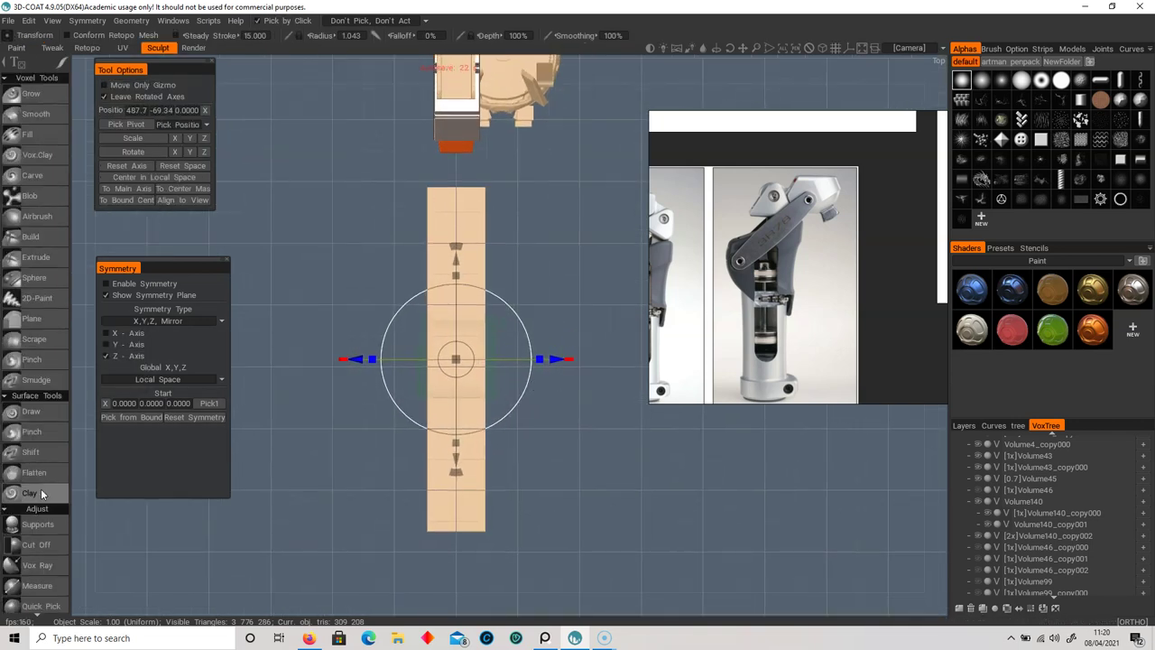
- Select the area inside the bar's rim with the Pose tool and sink it into a long recessed panel
scroll(40, 416, "down", 10)
left_click(32, 395)
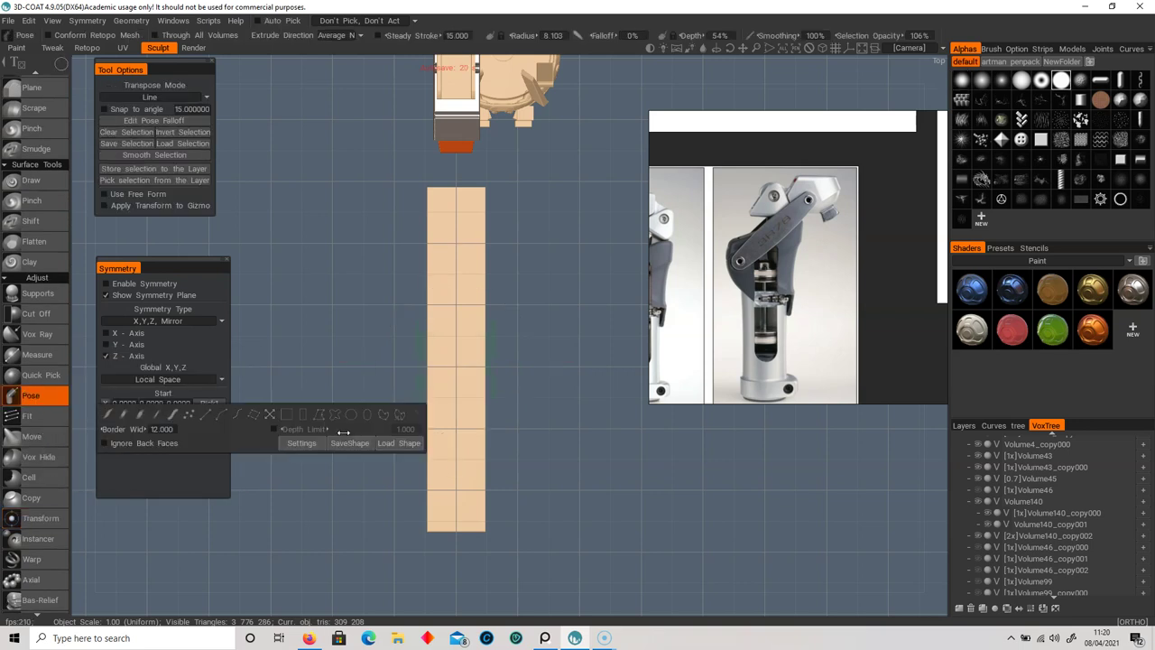
left_click_drag(434, 194, 480, 524)
key("KP_2")
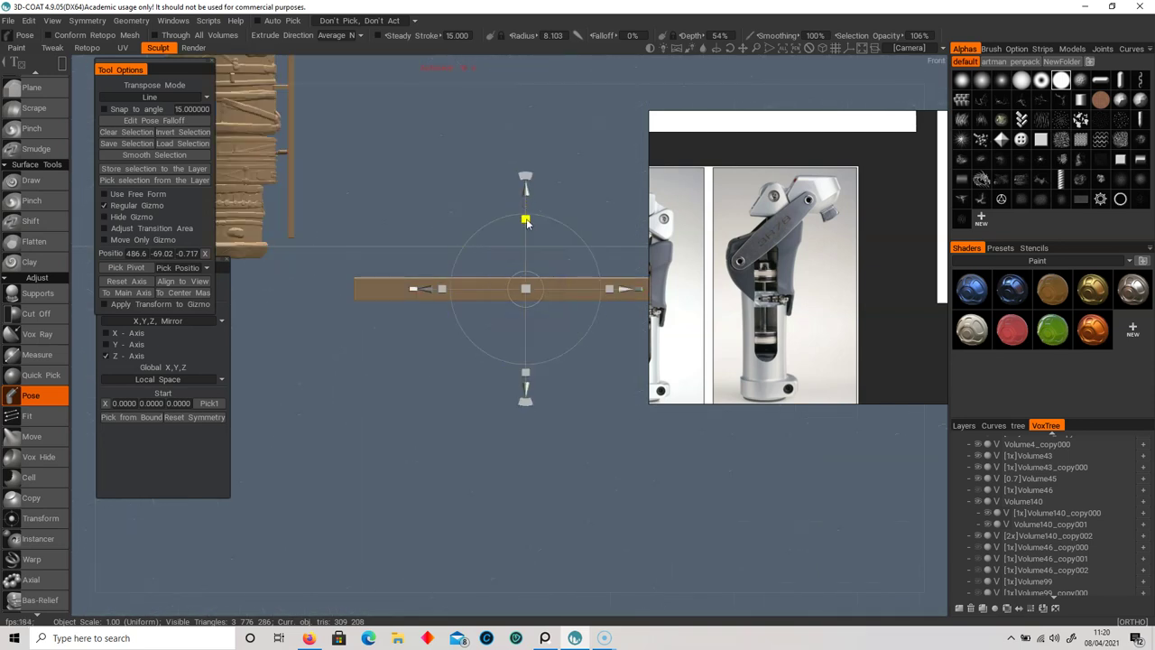
left_click_drag(527, 229, 527, 231)
key("ctrl+d")
left_click_drag(494, 353, 411, 505)
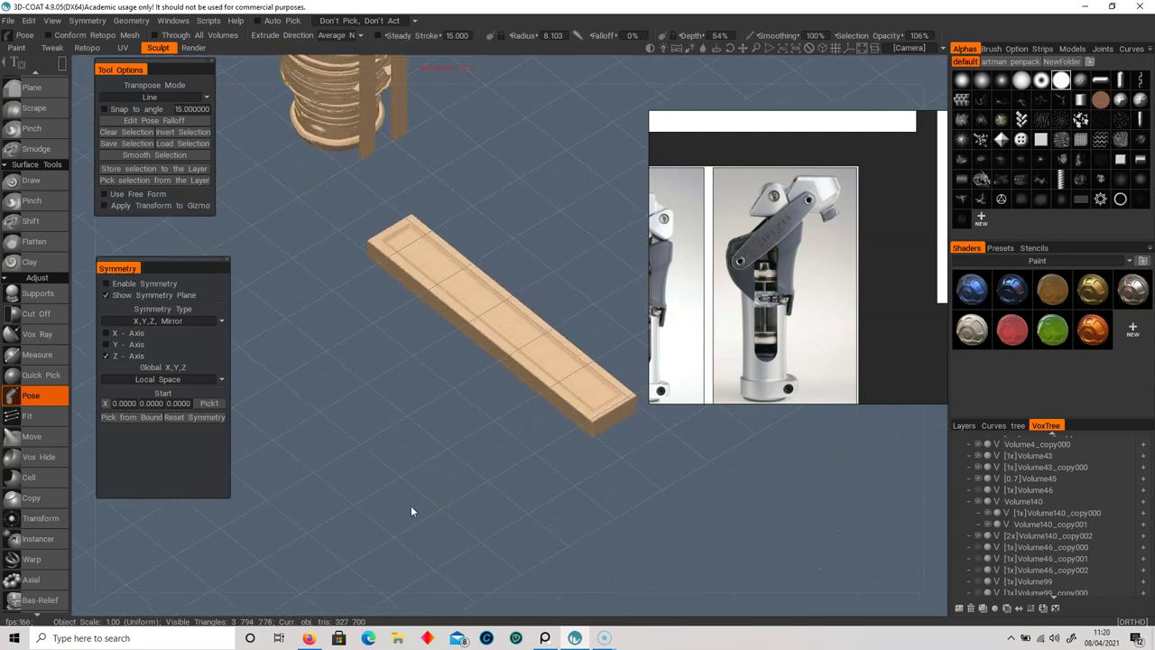
- Widen the bar's far end section into a broader head with the Pose tool, tapering into the narrow shaft
key("KP_7")
scroll(398, 437, "up", 3)
middle_click_drag(398, 437, 375, 356)
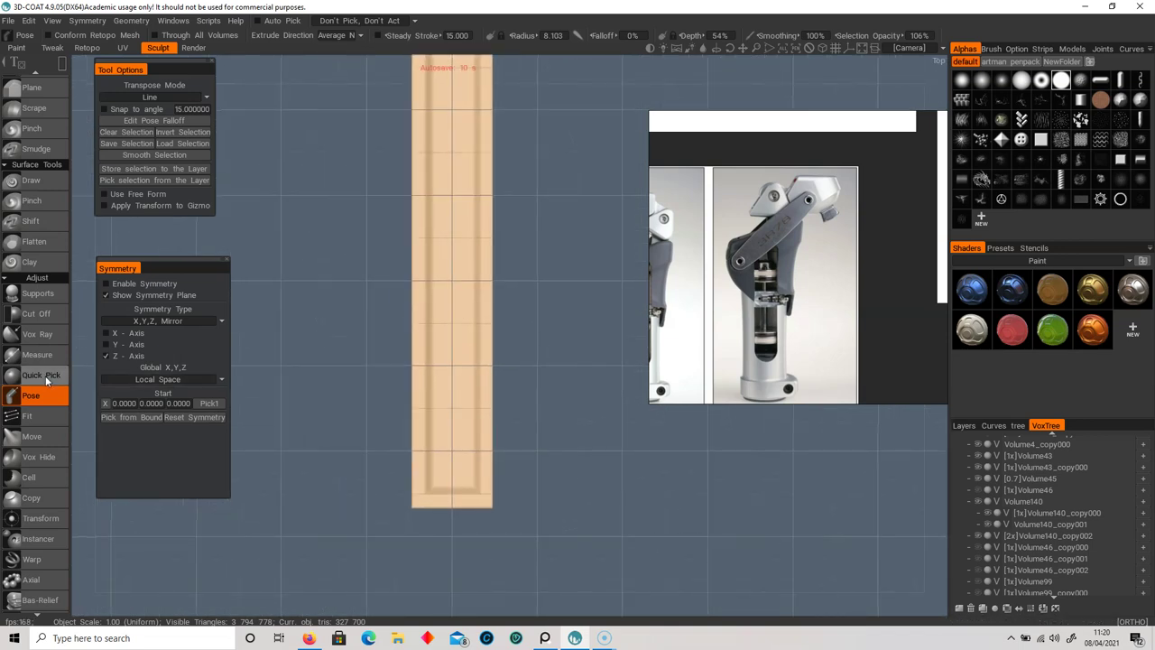
left_click_drag(365, 531, 521, 405)
left_click_drag(536, 463, 554, 463)
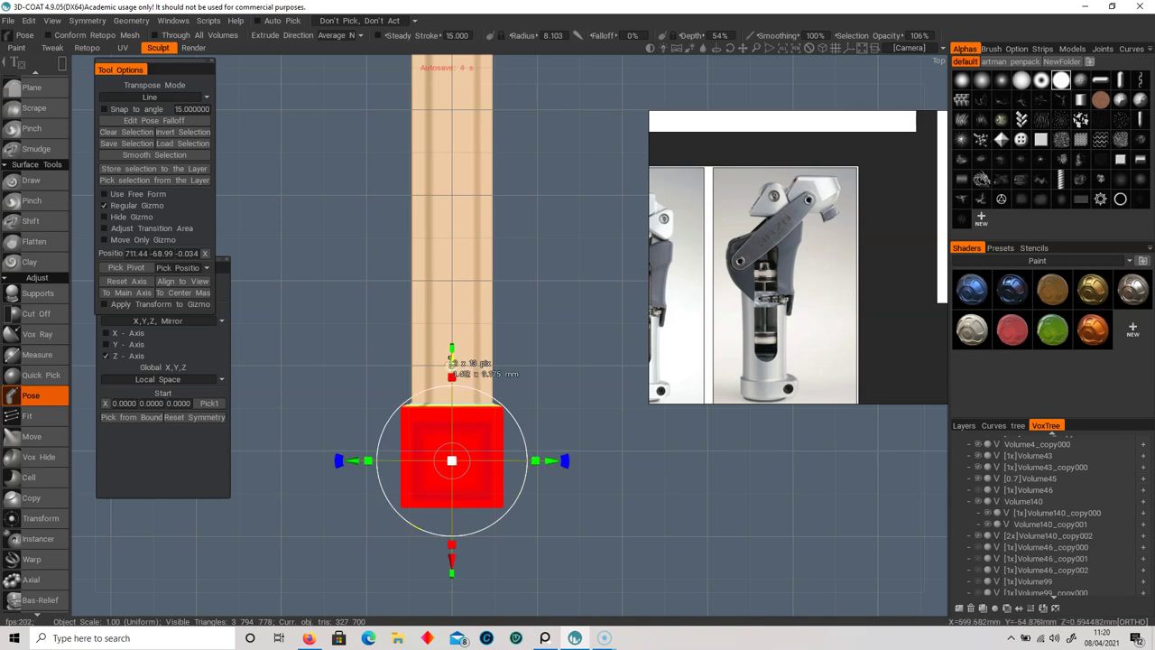
left_click_drag(451, 362, 453, 377)
key("ctrl+d")
- Chamfer both outer corners of the bar's widened end with the Cut Off tool
left_click_drag(527, 477, 570, 325, "alt")
middle_click_drag(511, 349, 421, 363, "alt")
left_click_drag(420, 362, 387, 425, "alt+shift")
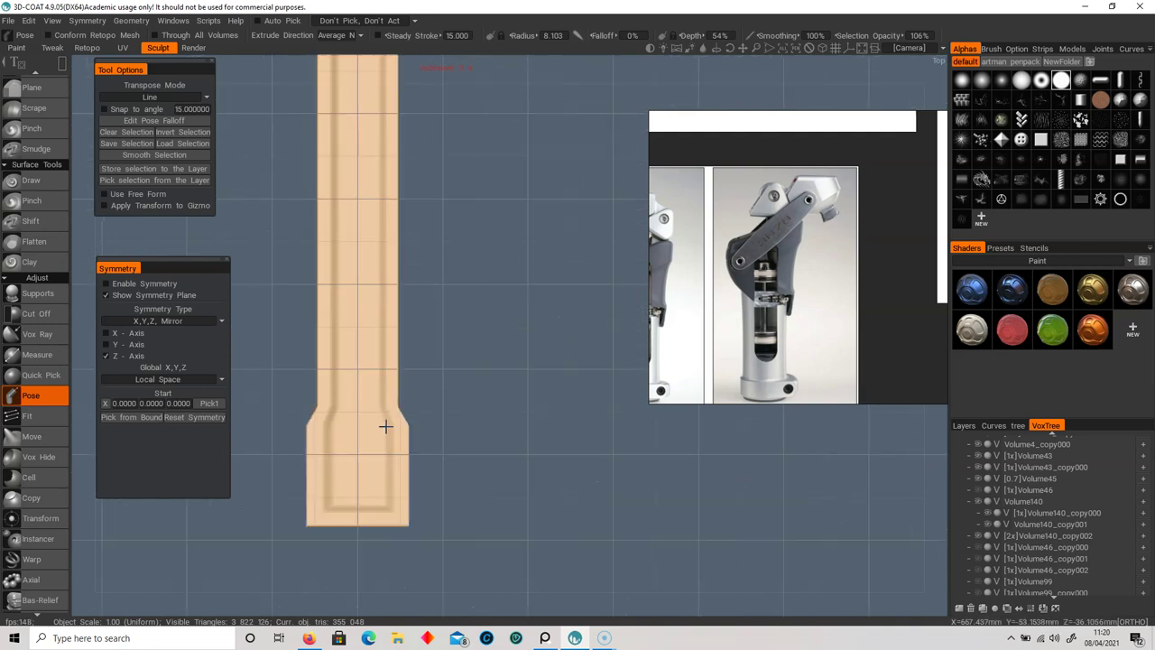
middle_click_drag(387, 425, 409, 333, "alt")
left_click(38, 318)
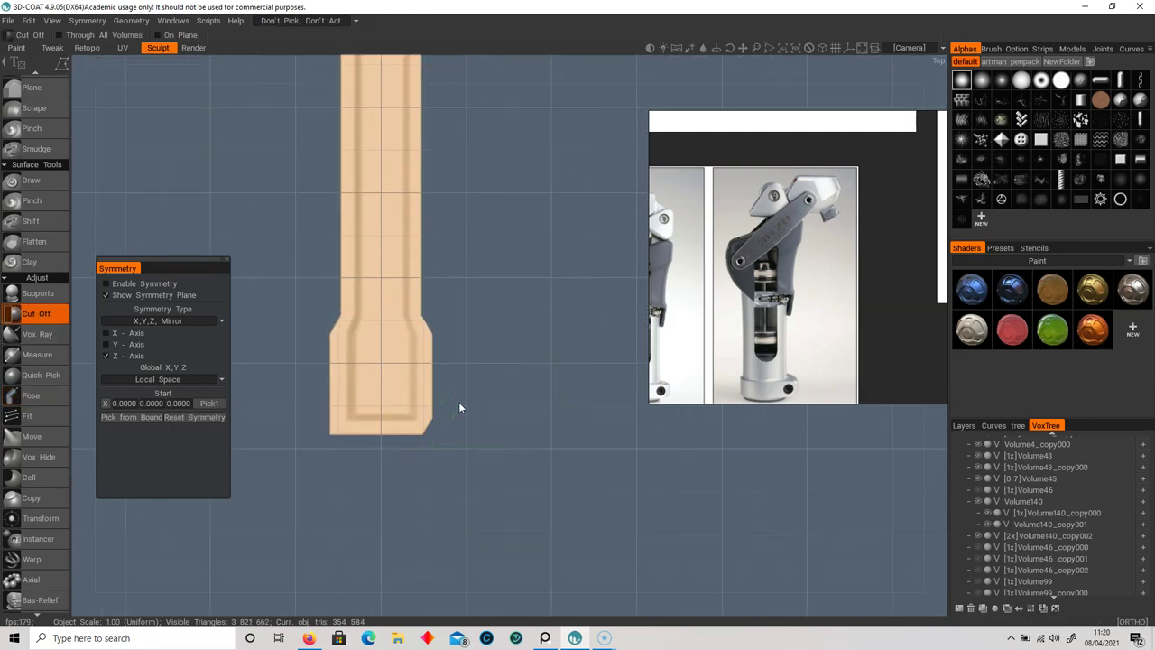
left_click_drag(361, 441, 421, 287)
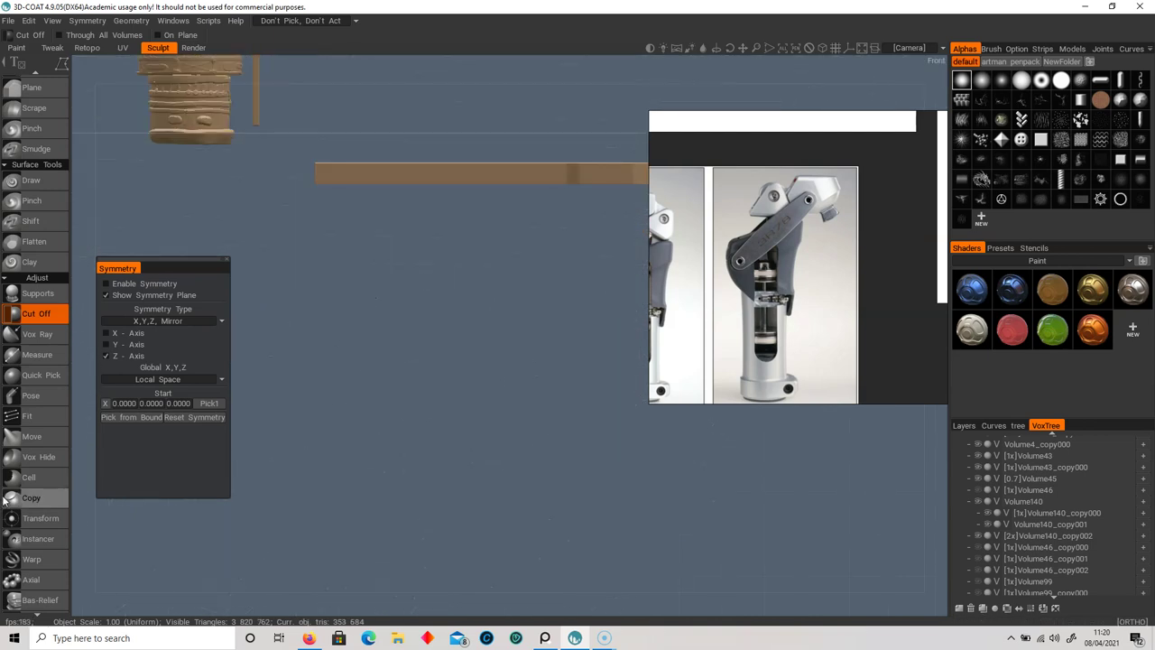
- Flatten the bar to about half its thickness with the Transform tool
scroll(45, 317, "down", 5)
left_click(46, 324)
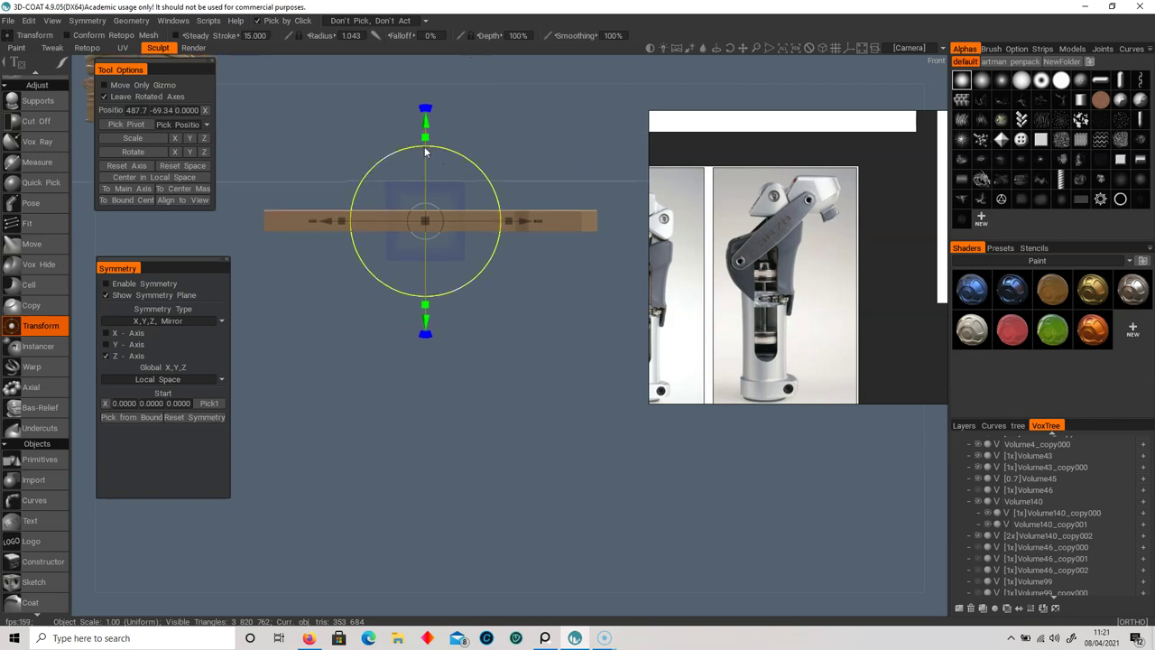
scroll(13, 190, "up", 10)
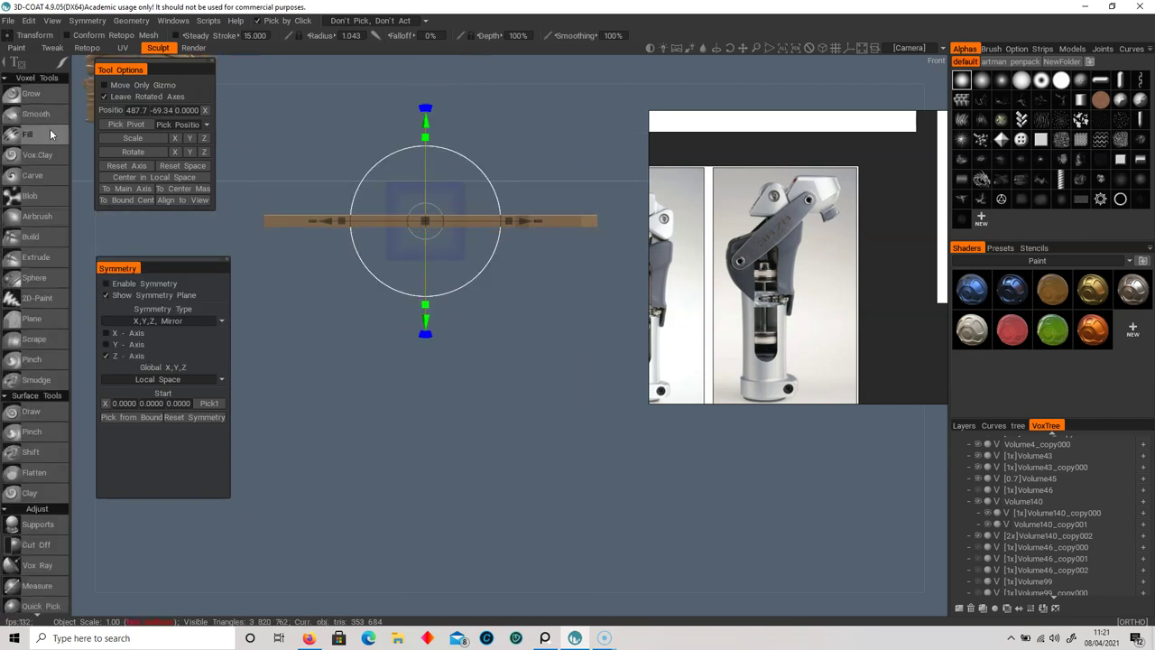
- Hide the grid, set the Carve radius to 8.035 and carve crossed braces with a crossbar in the narrow end of the recessed panel
left_click(32, 176)
left_click_drag(270, 381, 361, 428, "shift")
scroll(407, 329, "up", 3)
middle_click_drag(414, 313, 507, 361)
left_click(835, 49)
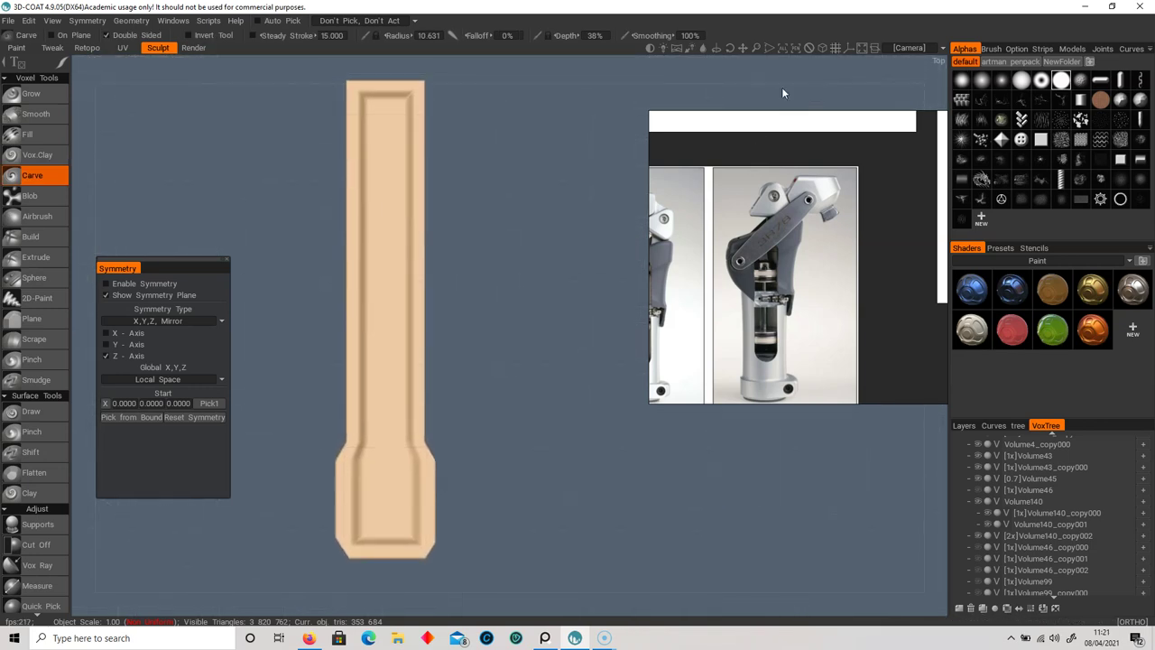
right_click(363, 106)
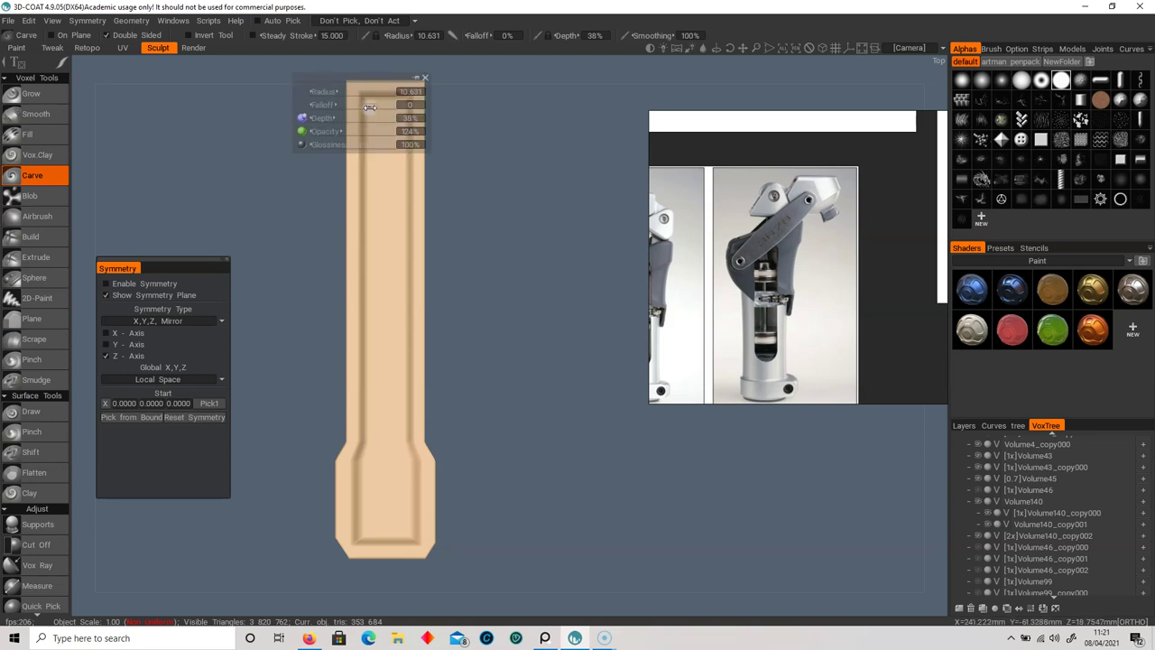
left_click_drag(365, 97, 407, 151)
mouse_move(407, 96)
left_mouse_down()
mouse_move(363, 157)
mouse_move(380, 235)
left_mouse_up()
key("ctrl+z")
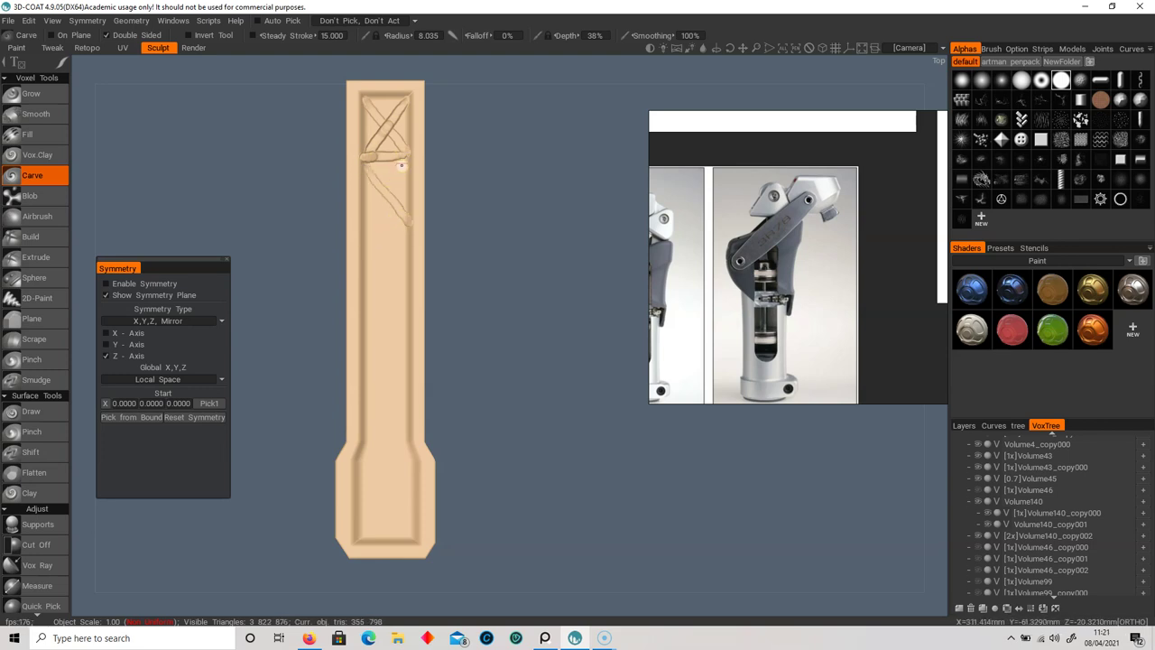
- Carve crossed braces and crossbars along the shaft panel, with parallel ribs at the neck and a large cross in the widened head
mouse_move(408, 227)
left_mouse_down()
mouse_move(382, 265)
mouse_move(406, 293)
mouse_move(362, 305)
mouse_move(368, 372)
left_mouse_up()
left_click_drag(368, 314, 404, 373)
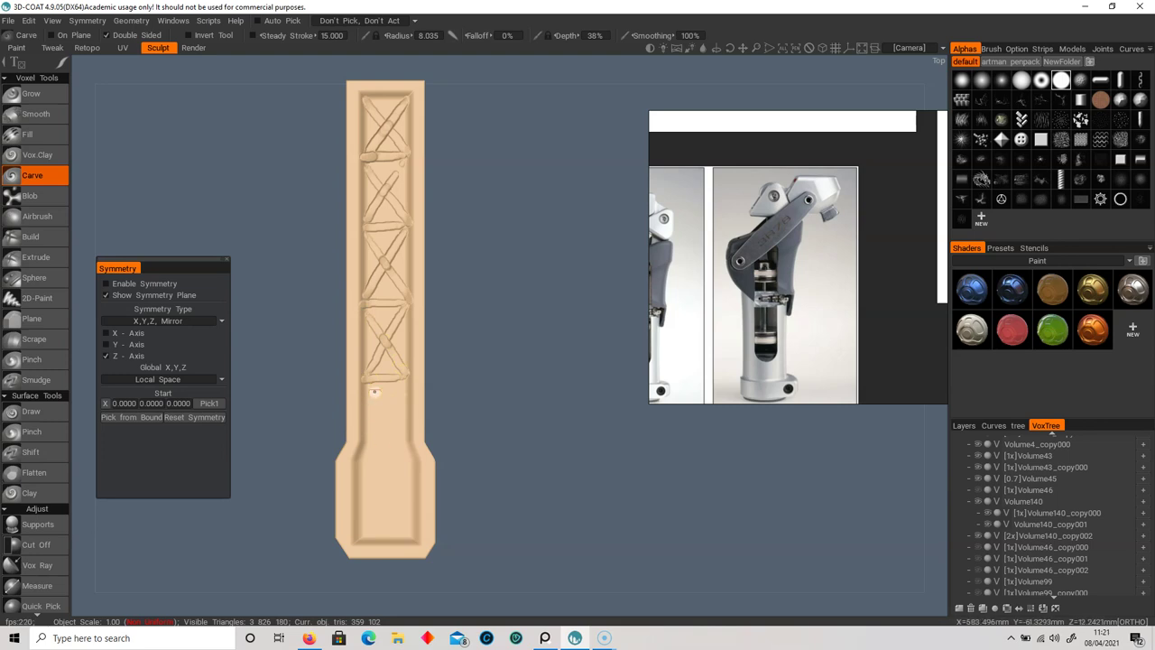
left_click_drag(383, 397, 384, 446)
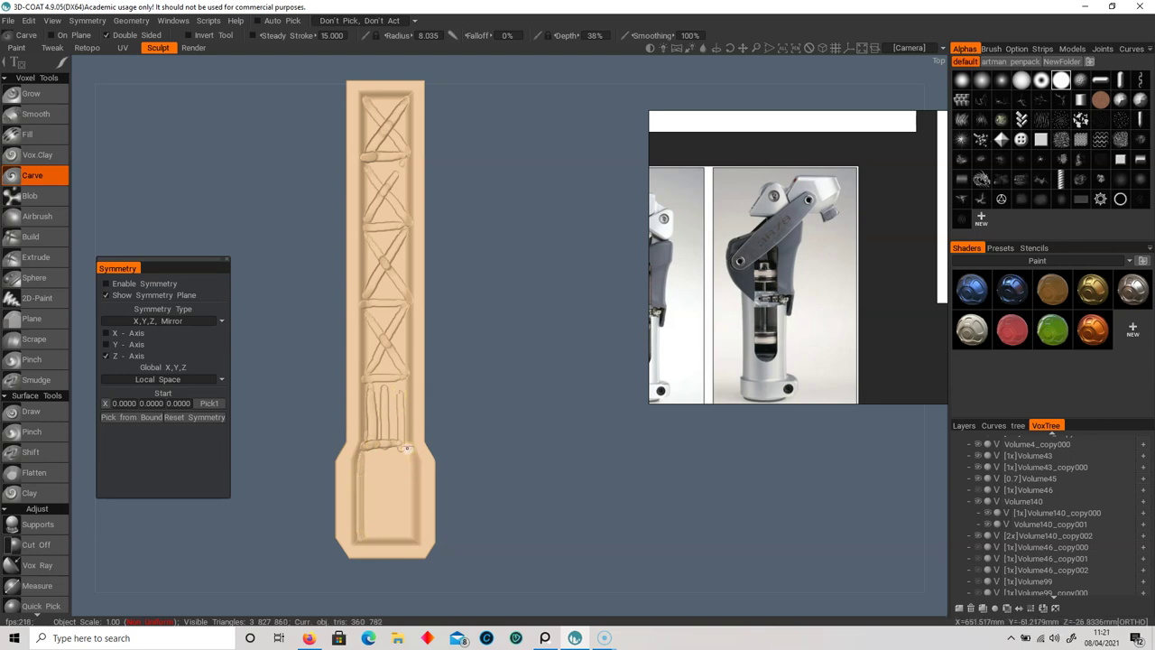
left_click_drag(402, 458, 362, 543)
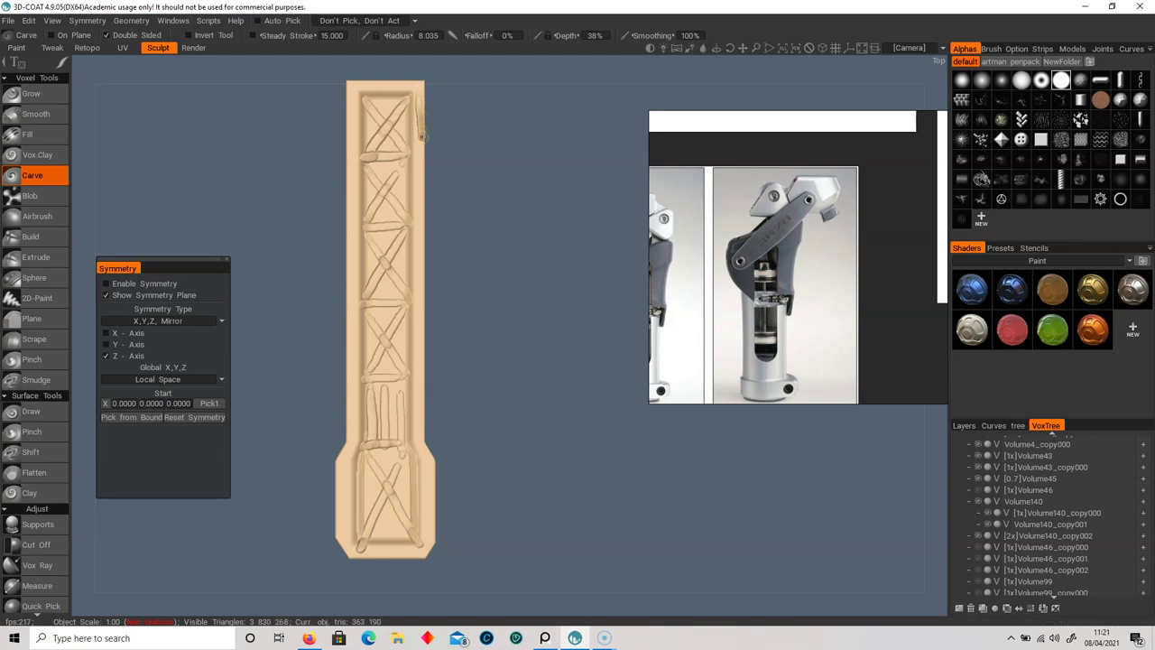
- Carve a continuous border line along the bar's outer rim, following both long sides, the widened head and the end edges
left_click_drag(417, 94, 415, 301)
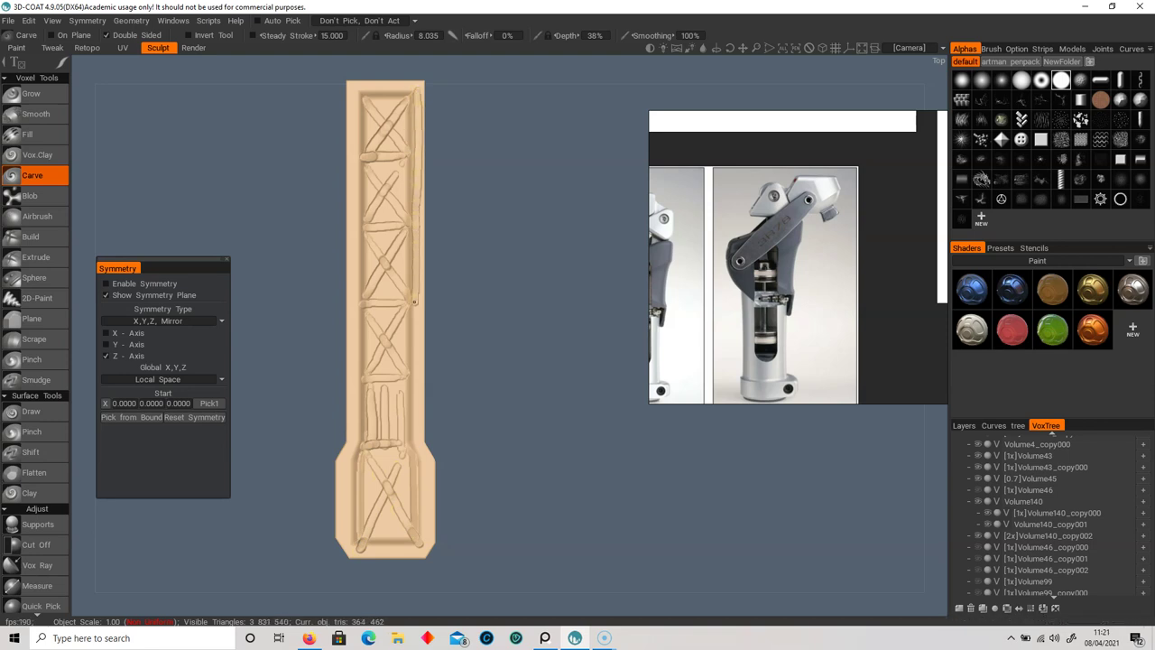
mouse_move(353, 94)
left_mouse_down()
mouse_move(355, 417)
mouse_move(410, 450)
left_mouse_up()
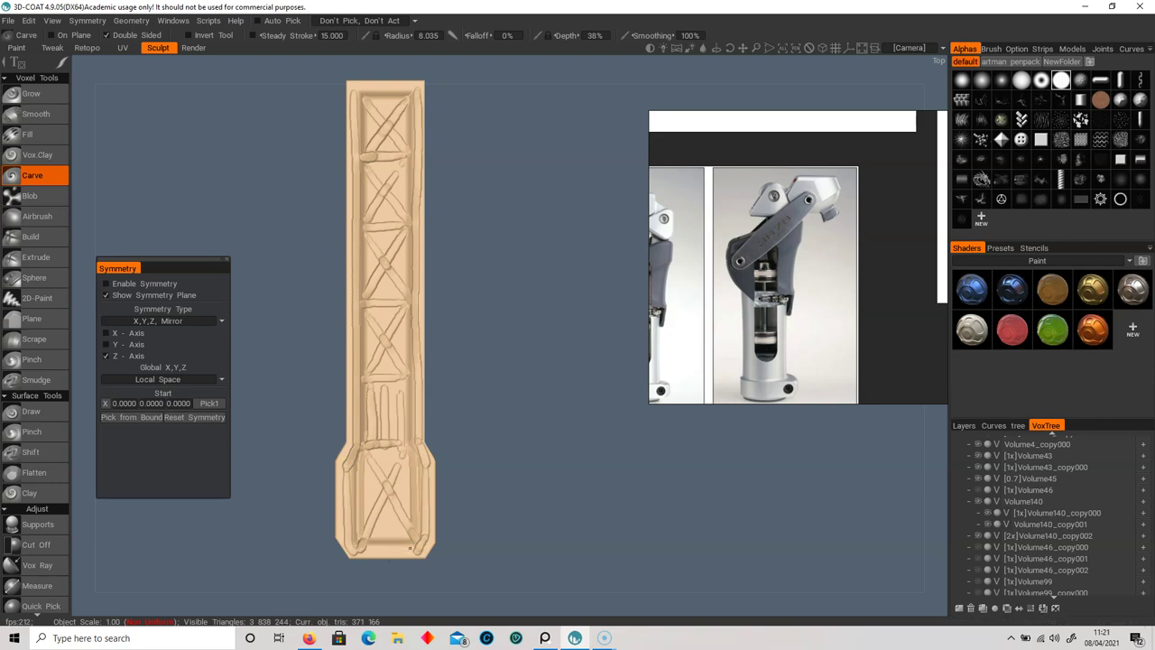
left_click_drag(407, 96, 369, 89)
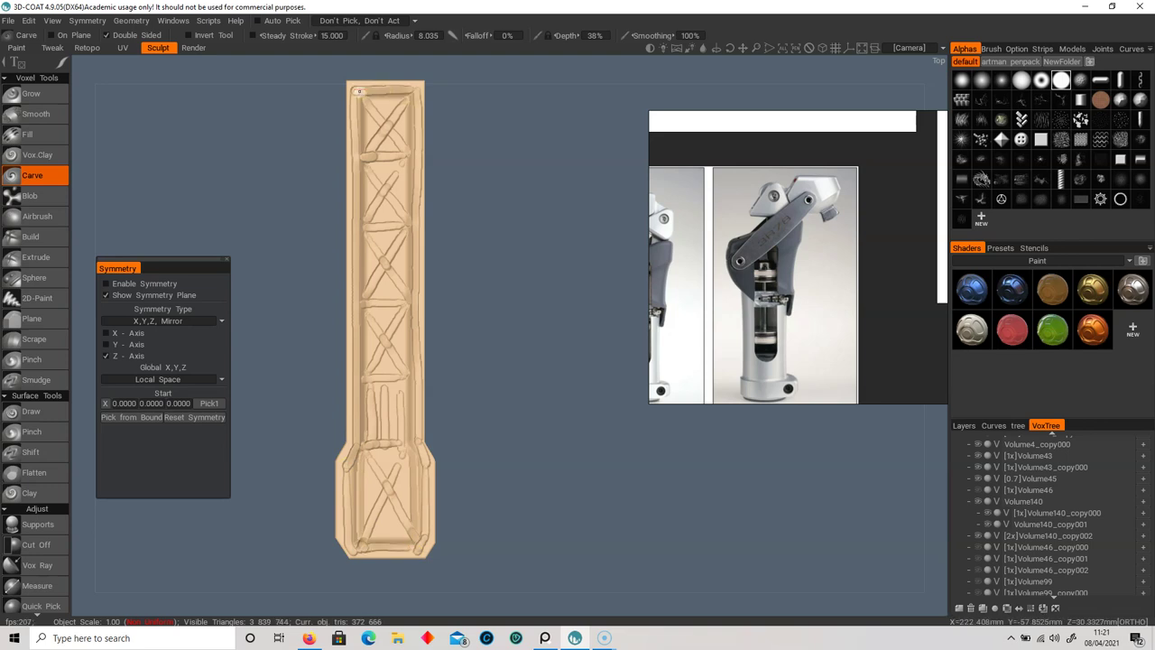
- Carve small spaced notches into the upper edges of both long sides of the bar
left_click_drag(446, 158, 532, 20)
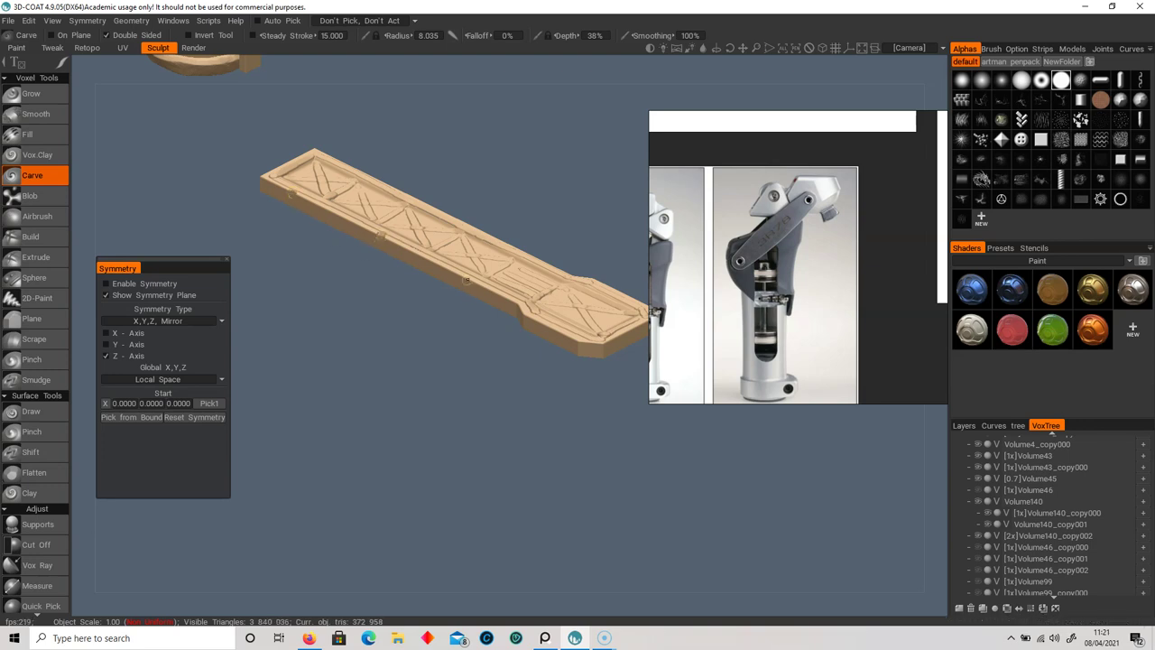
left_click_drag(505, 348, 244, 338)
middle_click_drag(335, 326, 417, 313)
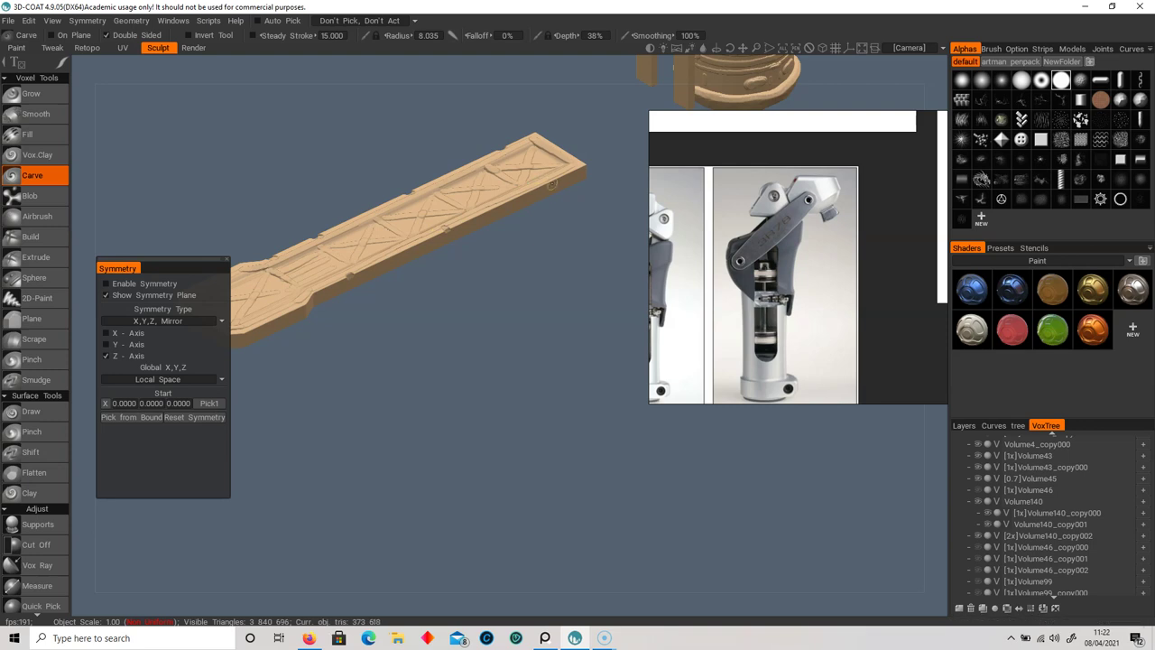
right_click_drag(418, 318, 339, 313)
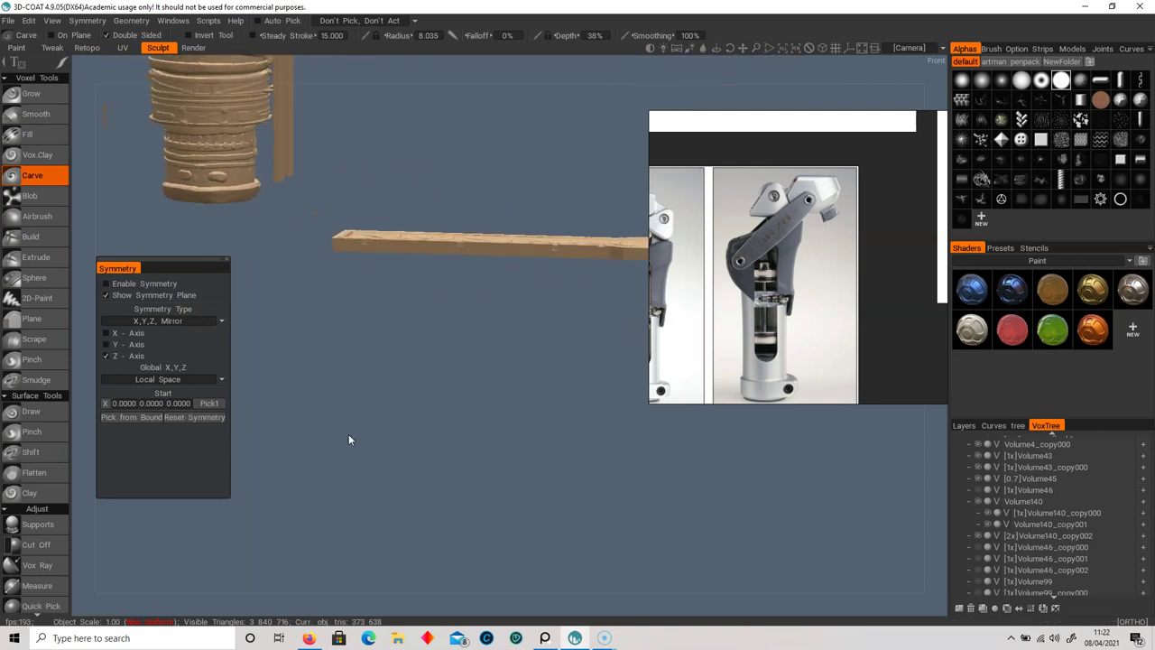
- Pull a rectangular foot block downward from the underside of the bar's widened end with the Pose tool
scroll(47, 513, "down", 3)
left_click(44, 511)
right_click_drag(297, 361, 397, 147)
left_click_drag(402, 130, 435, 213)
right_click_drag(456, 252, 508, 241)
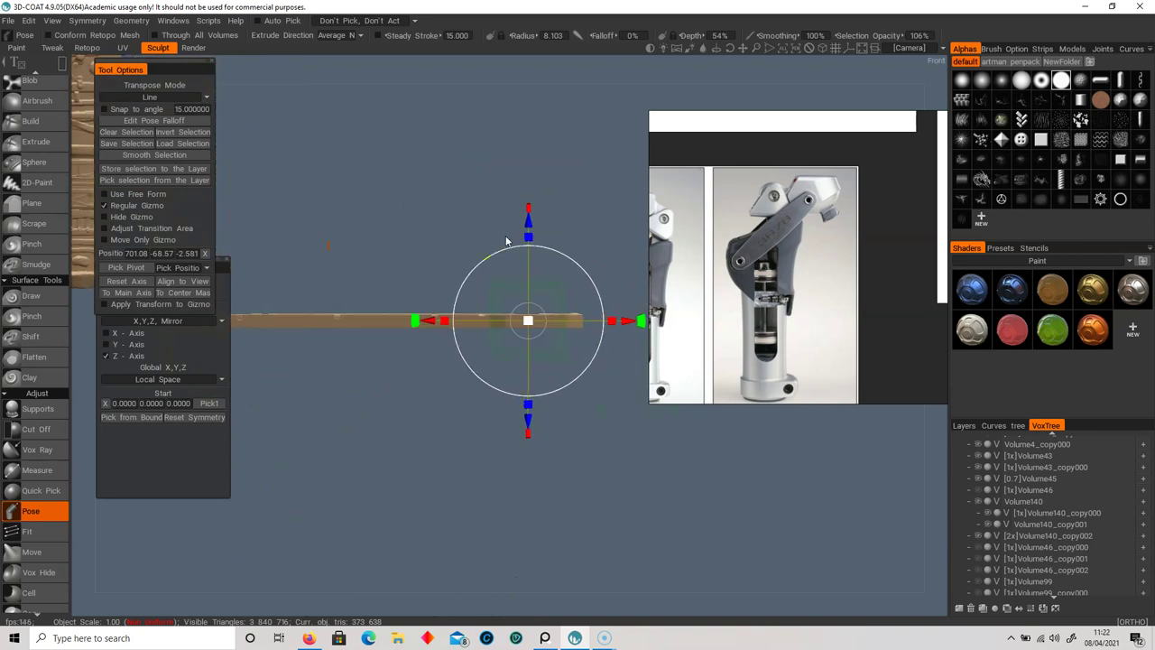
left_click_drag(530, 237, 535, 159)
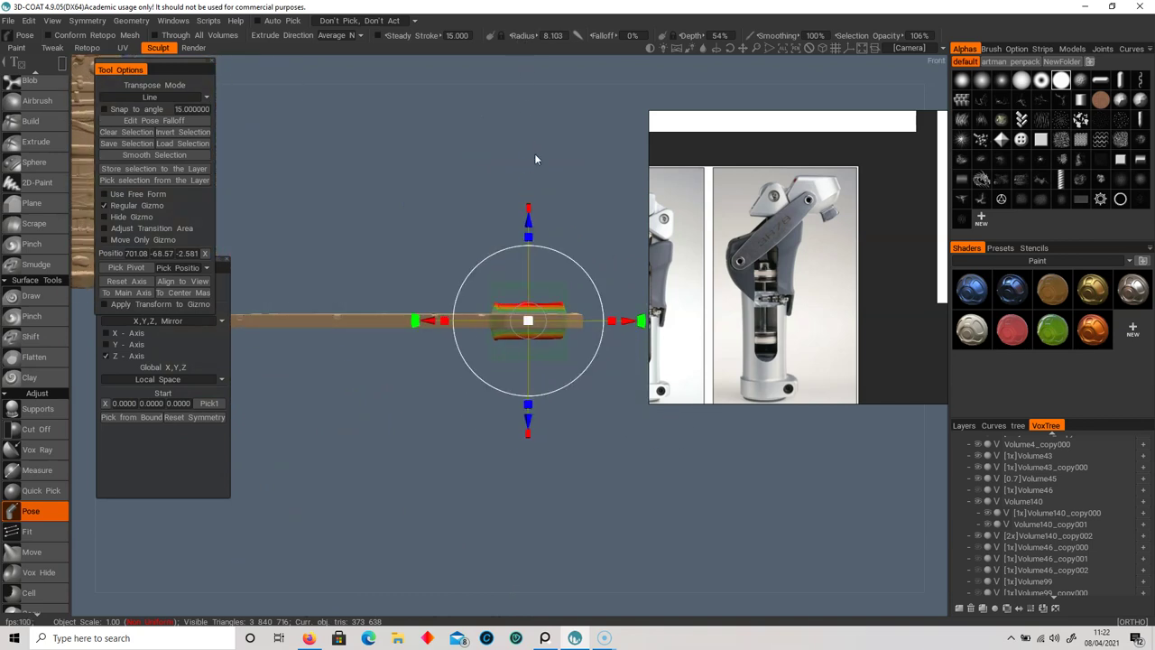
left_click_drag(529, 221, 530, 239)
left_click(451, 458)
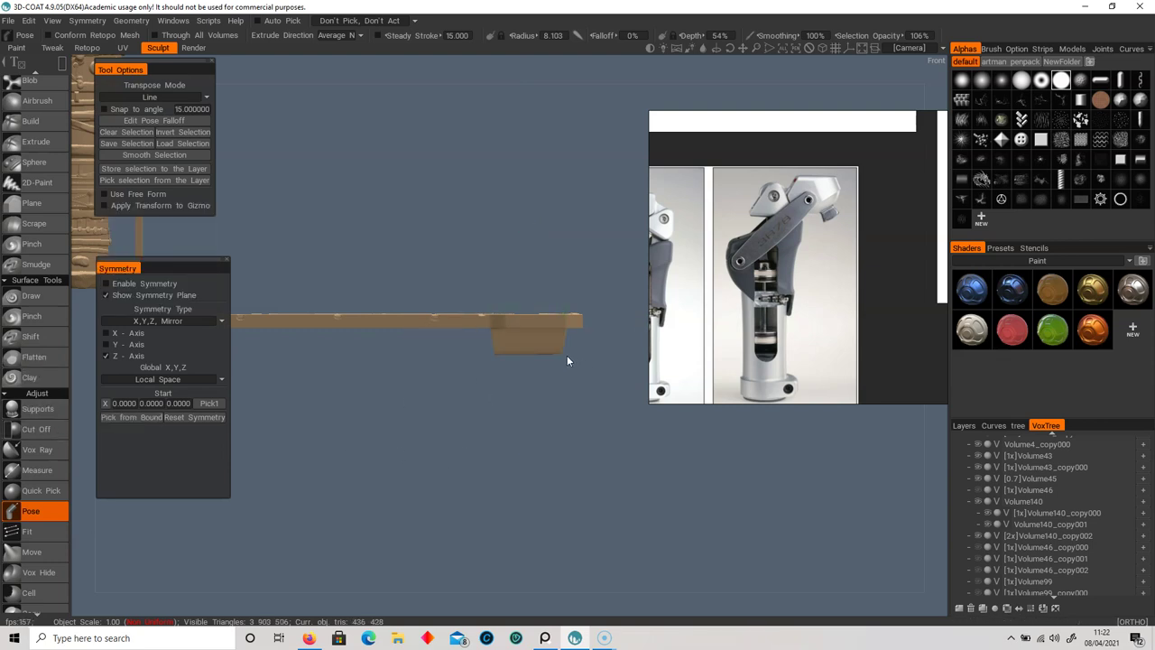
- Slice the foot block diagonally with the Cut Off tool, leaving a wedge that tapers toward the bar's outer end
key("space")
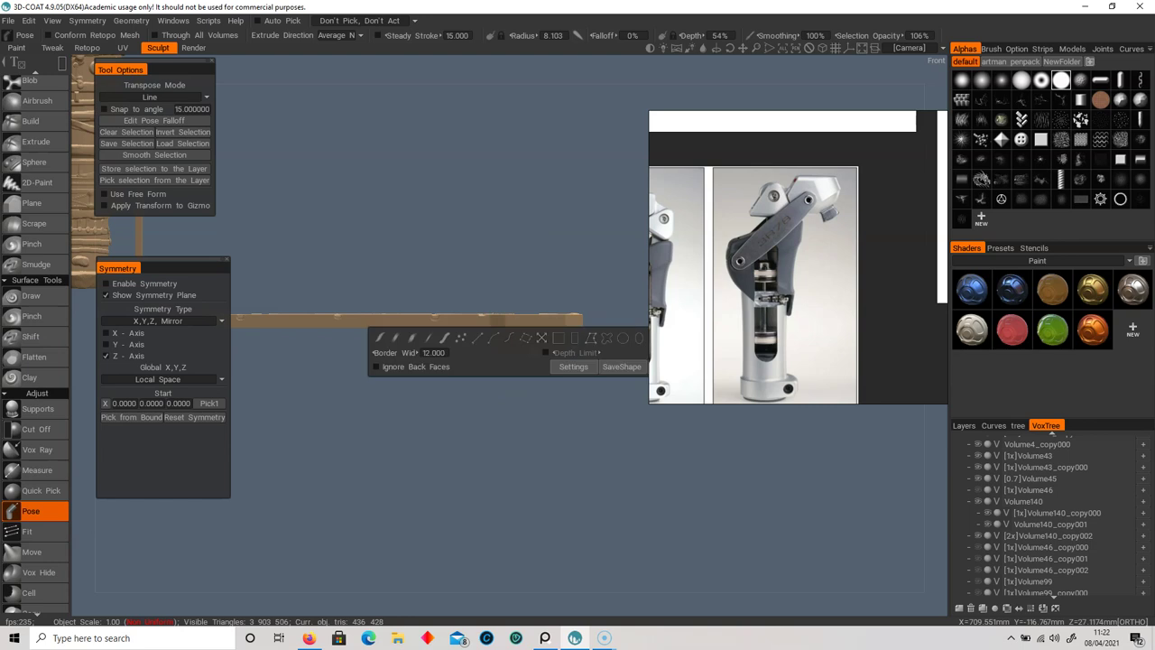
left_click(588, 338)
left_click_drag(490, 330, 596, 369)
left_click_drag(526, 380, 469, 347)
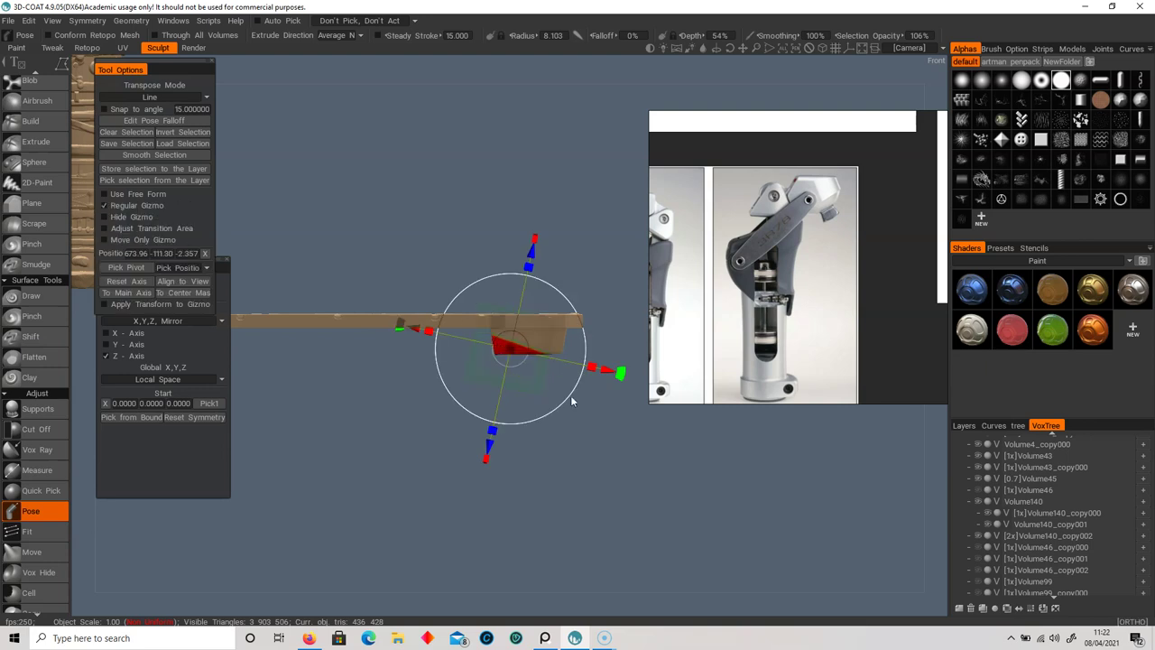
left_click(41, 430)
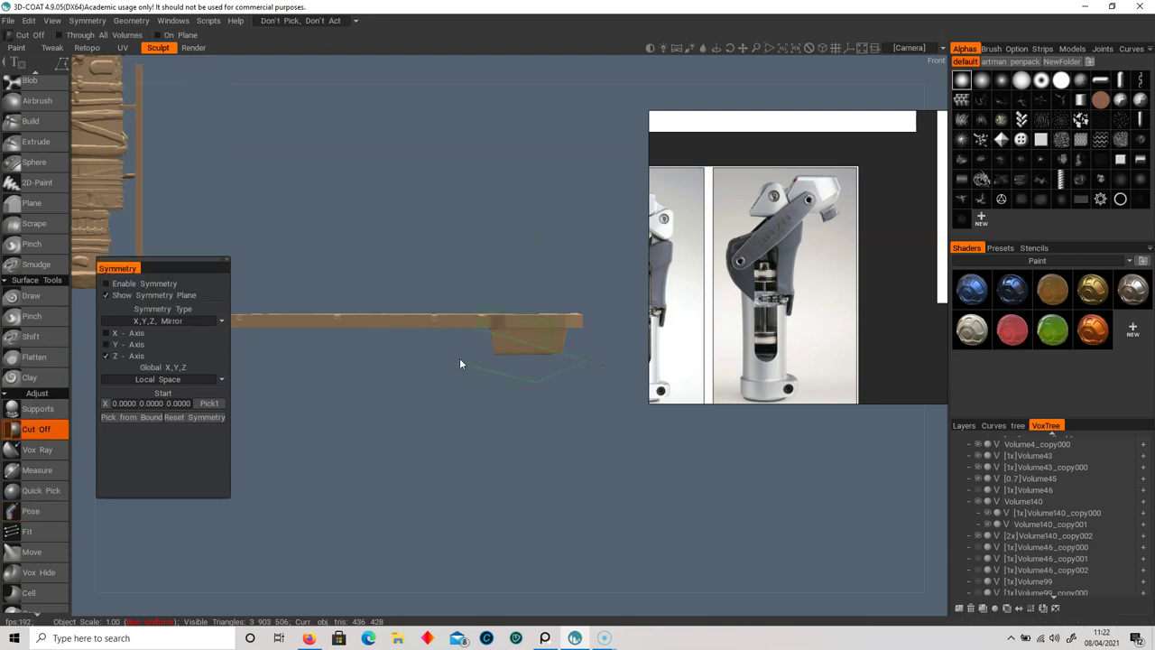
mouse_move(521, 397)
left_mouse_down("alt")
mouse_move(410, 452)
mouse_move(509, 417)
left_mouse_up("alt")
mouse_move(591, 392)
left_mouse_down("alt")
mouse_move(545, 461)
mouse_move(579, 419)
left_mouse_up("alt")
middle_click_drag(428, 414, 465, 406, "alt")
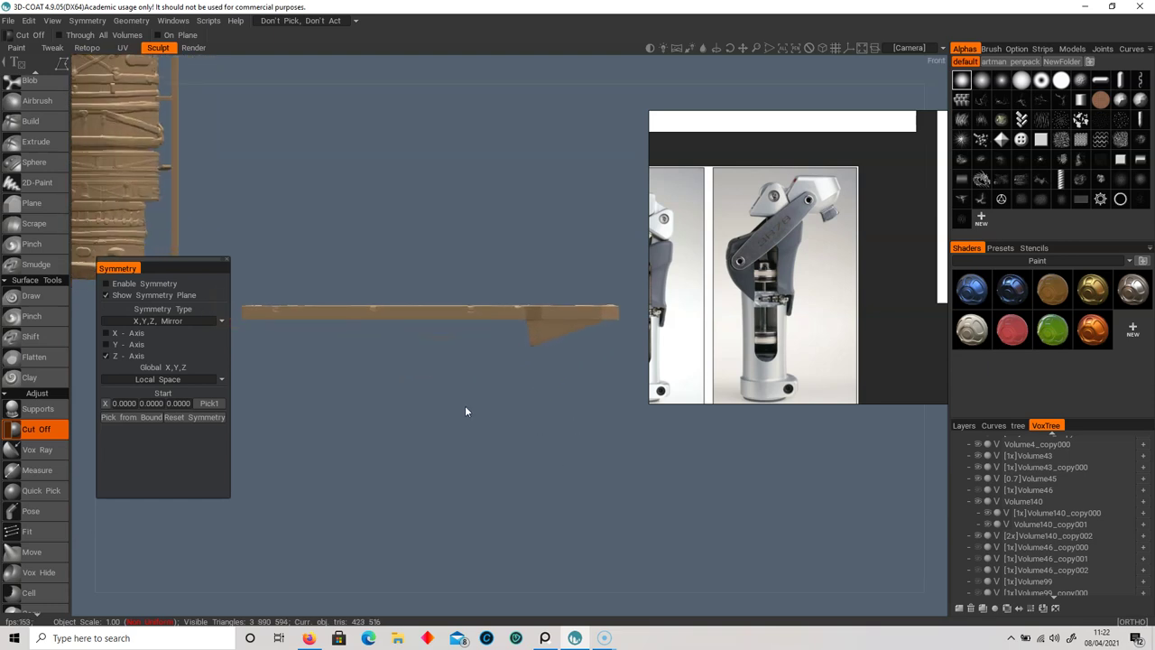
- Tilt the bar with the Transform tool and place its narrow end against the cylinder column's base as a sloping leg
scroll(32, 499, "down", 2)
left_click(41, 556)
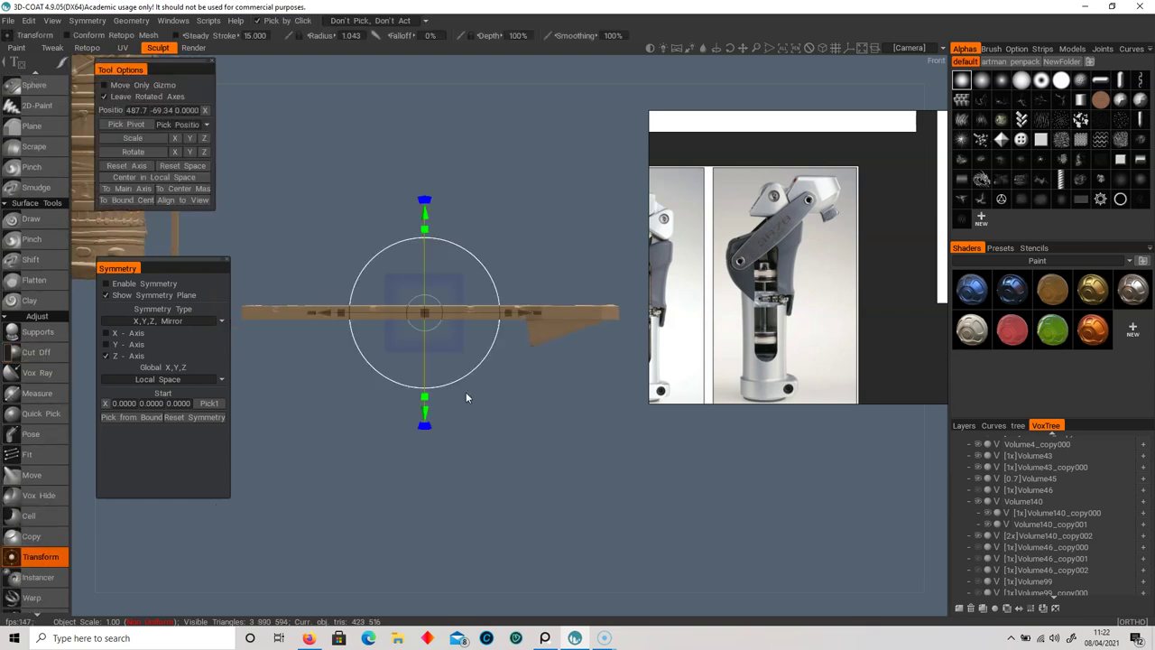
left_click_drag(508, 245, 474, 315)
left_click_drag(596, 343, 458, 309)
left_click_drag(464, 375, 549, 214)
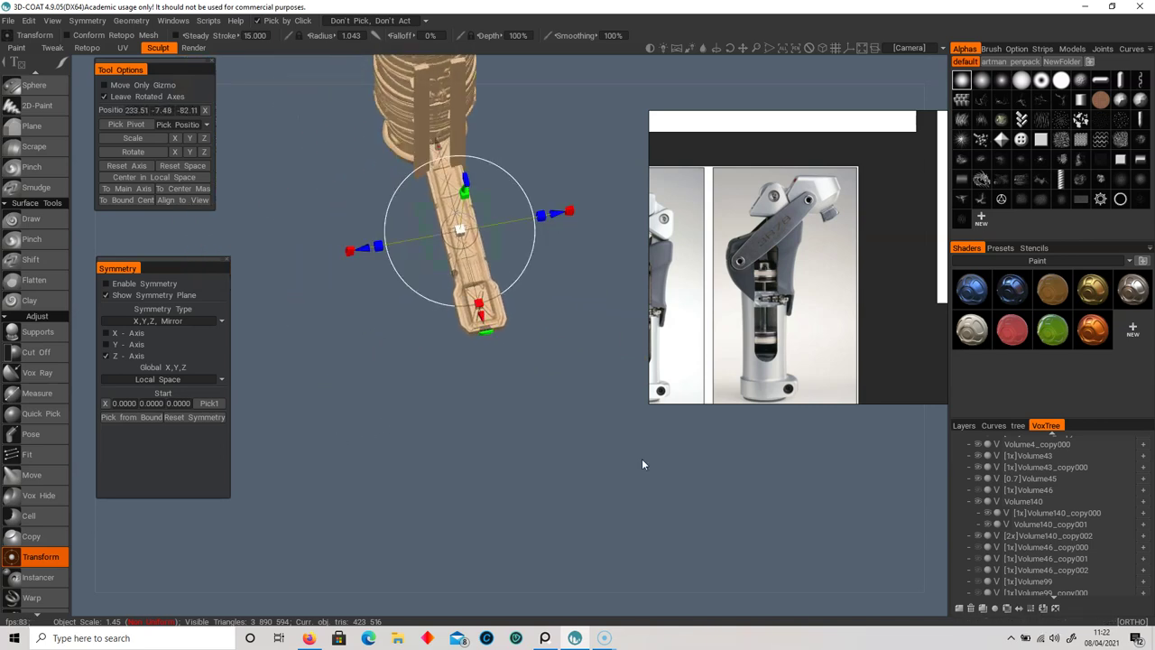
- Duplicate the leg, rotate the copy 90° in top view and move it to the adjacent side of the column
scroll(1046, 562, "down", 1)
left_click(982, 608)
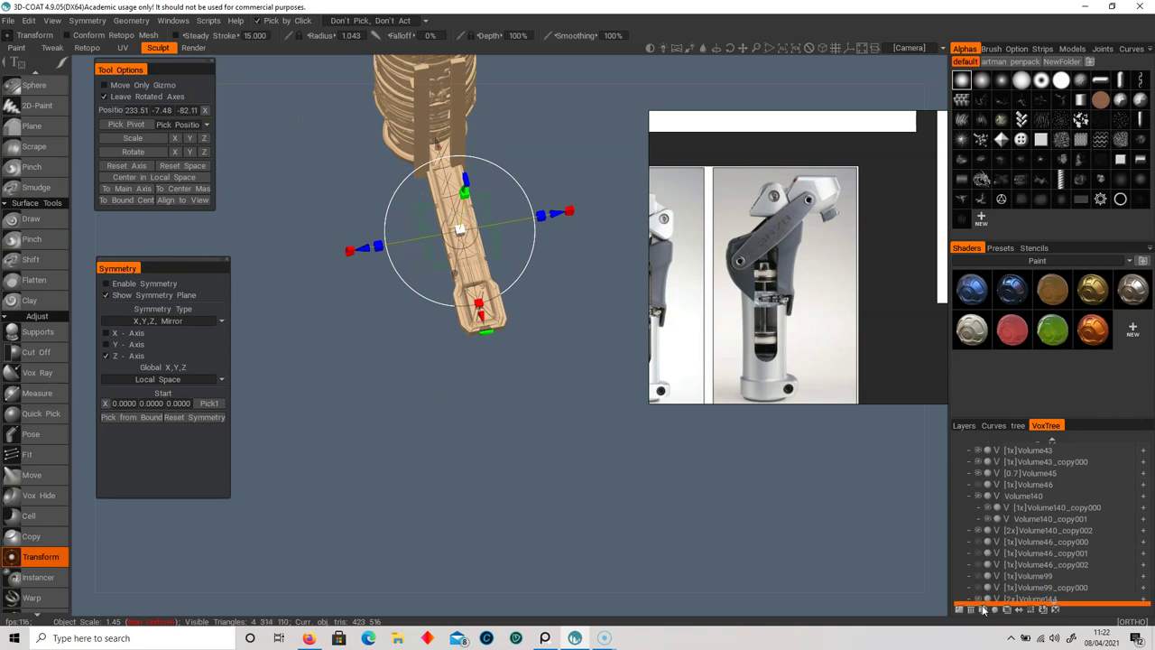
left_click_drag(603, 512, 589, 510, "shift")
middle_click_drag(536, 347, 540, 377)
left_click_drag(535, 331, 550, 201)
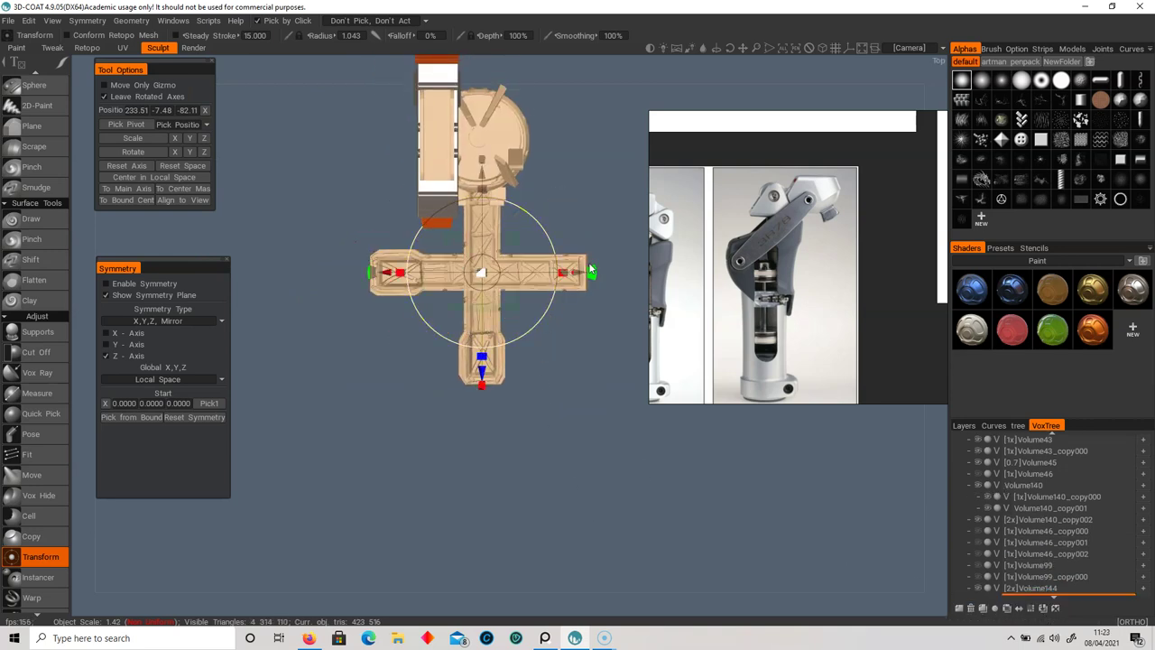
left_click_drag(481, 272, 340, 273)
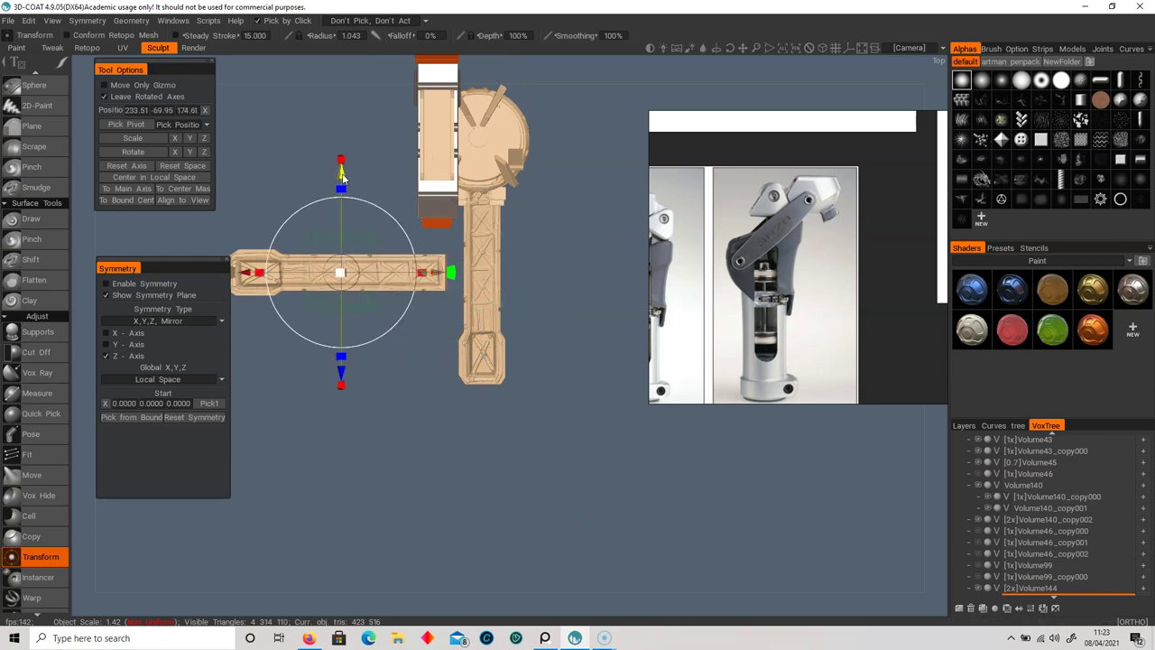
left_click_drag(341, 174, 341, 72)
- Raise the copied leg and slide its narrow end against the column's base
left_click_drag(364, 225, 530, 98)
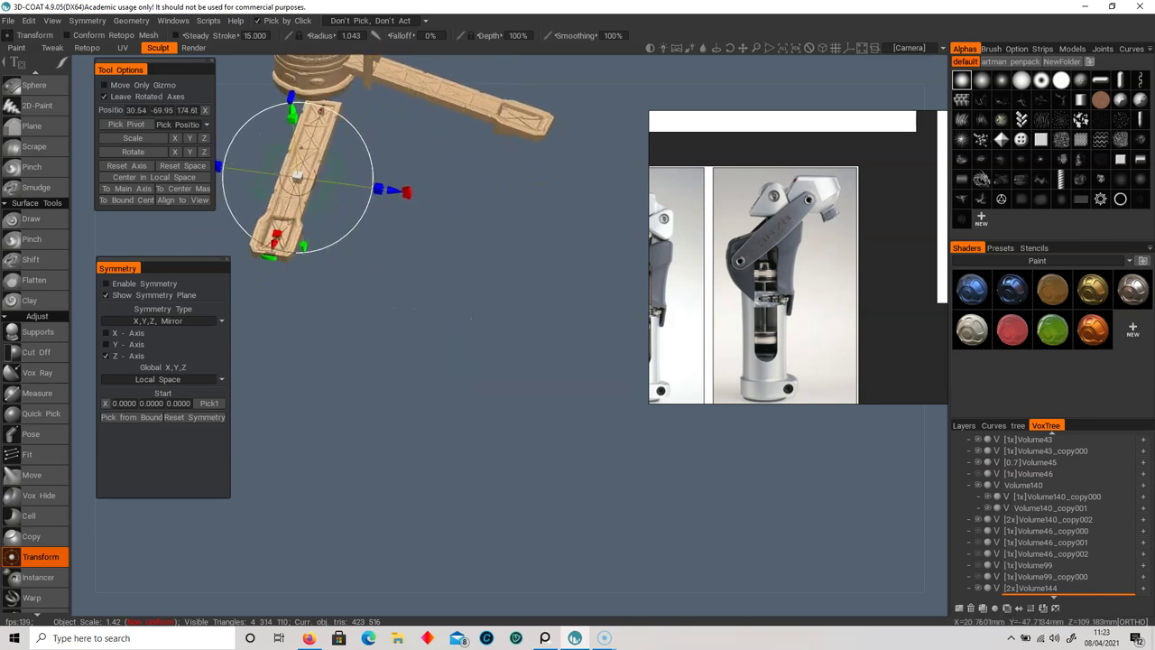
left_click_drag(390, 192, 312, 167)
mouse_move(277, 82)
left_mouse_down()
mouse_move(282, 50)
mouse_move(284, 60)
left_mouse_up()
left_click_drag(453, 298, 406, 239)
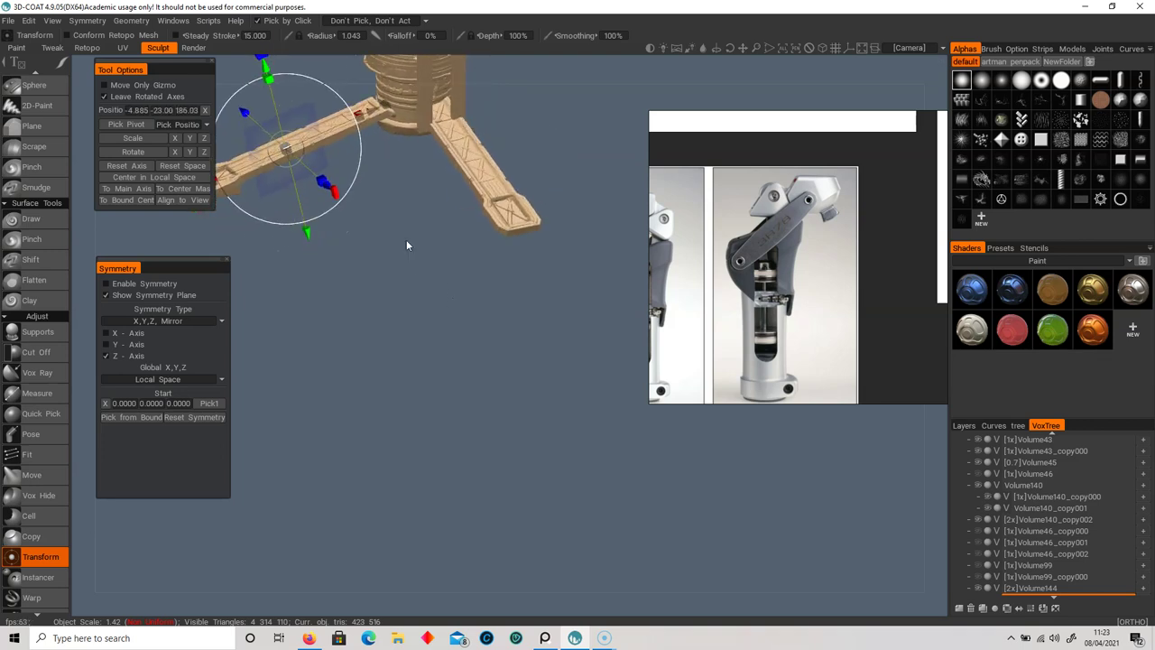
left_click_drag(371, 111, 382, 107)
- Duplicate the second leg, turn the copy 90° and attach it at the column's base opposite the first leg
left_click_drag(407, 203, 412, 313)
middle_click_drag(412, 312, 565, 377)
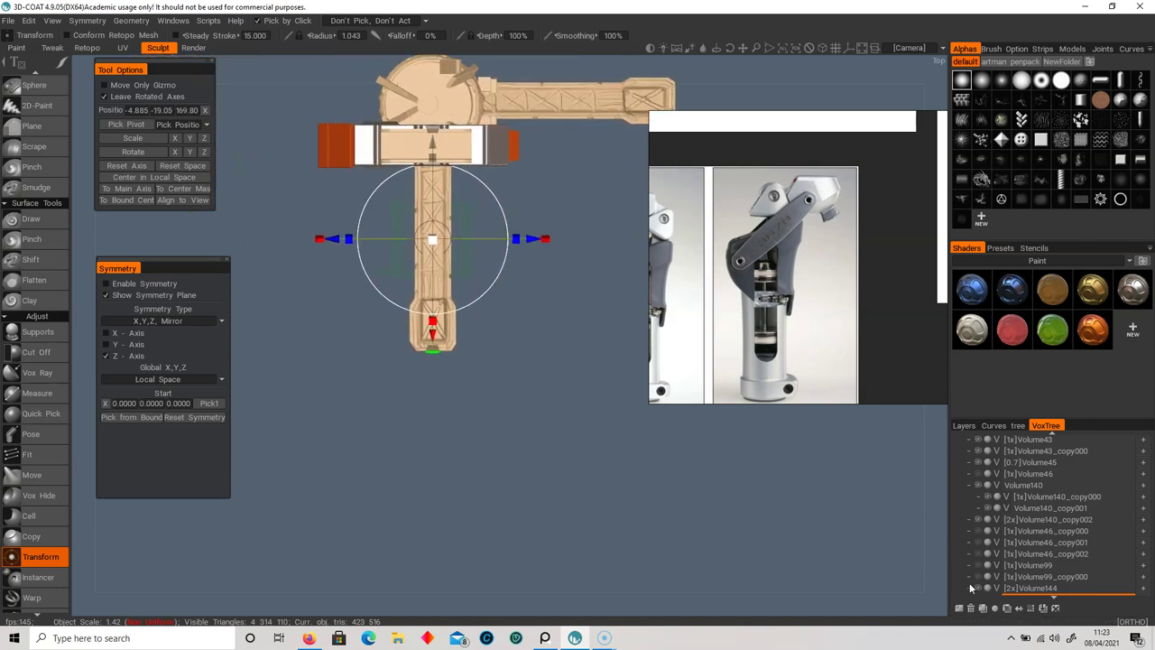
left_click(984, 608)
left_click_drag(479, 304, 407, 307)
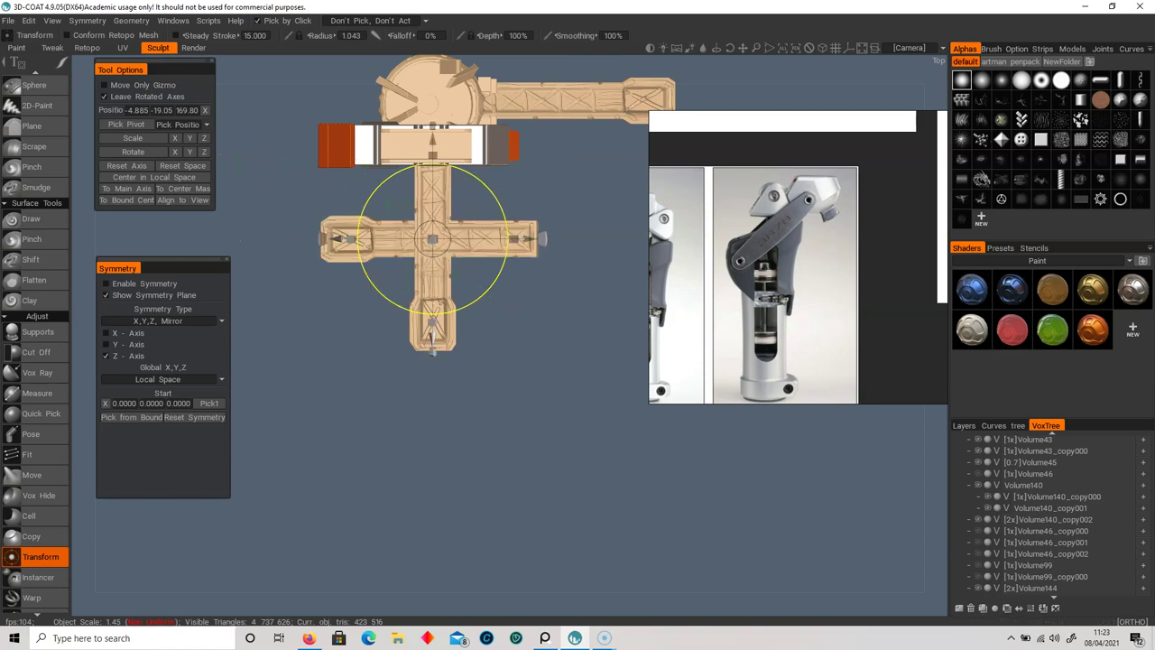
left_click_drag(528, 240, 389, 239)
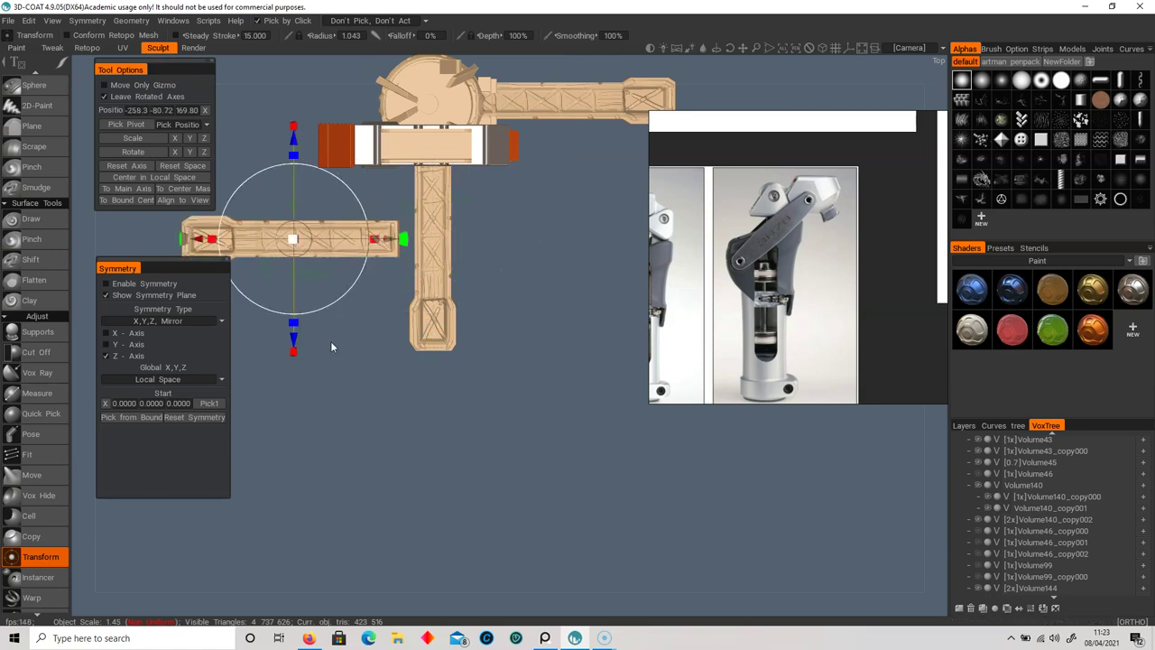
left_click_drag(294, 338, 365, 111)
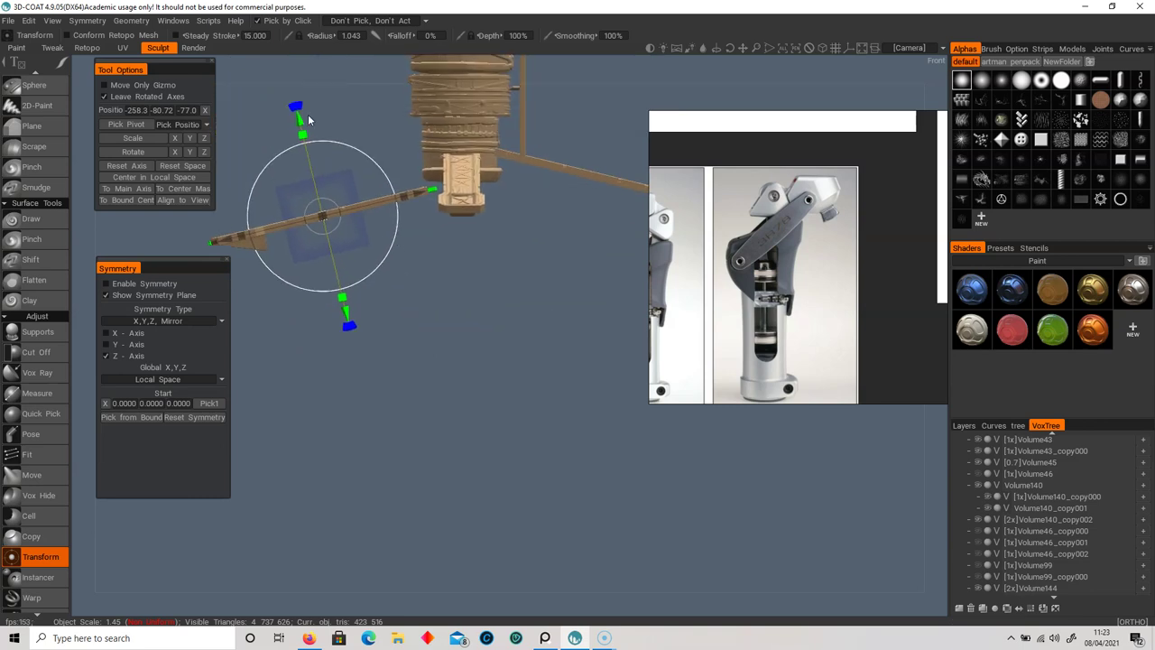
left_click_drag(302, 115, 289, 76)
left_click_drag(411, 159, 434, 153)
- Duplicate the third leg, turn the copy 90° and fit it to the column's remaining side to complete four legs
left_click_drag(451, 276, 458, 380)
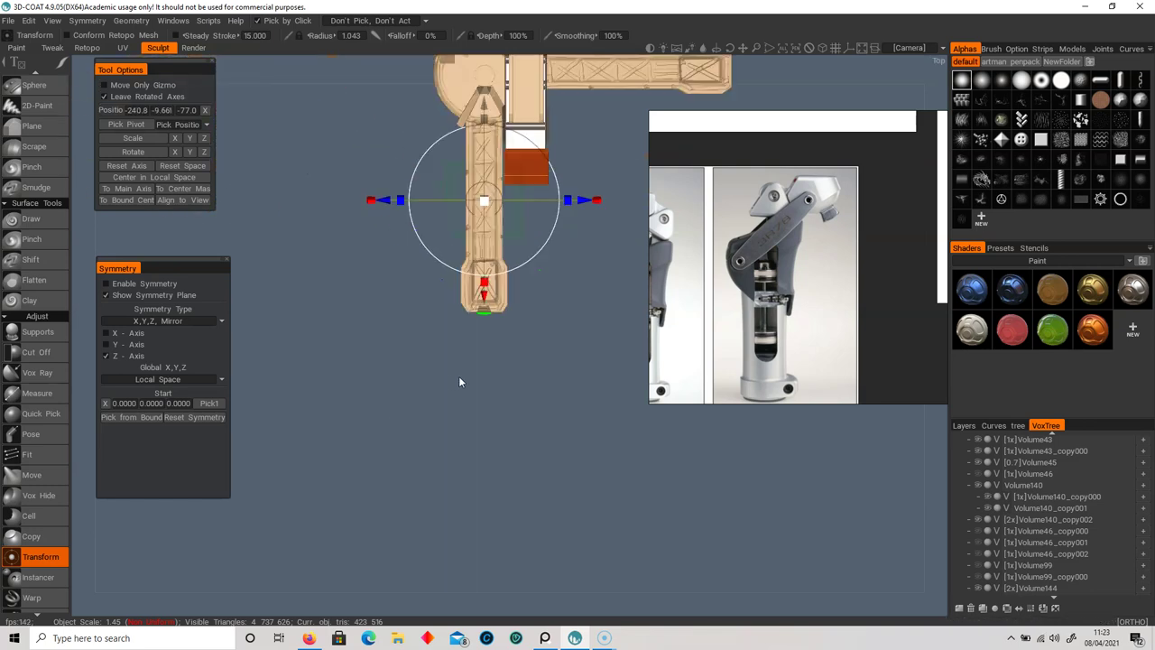
middle_click_drag(459, 381, 492, 395)
left_click(982, 608)
left_click_drag(568, 266, 514, 286)
left_click_drag(617, 213, 503, 214)
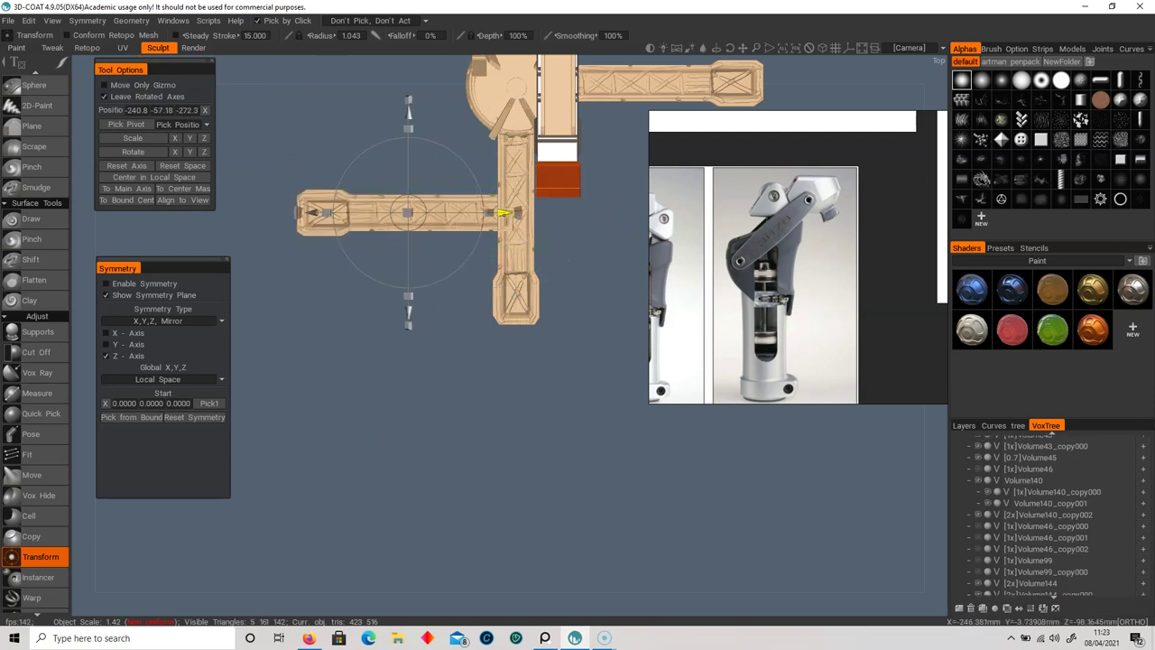
left_click_drag(408, 309, 387, 186)
left_click_drag(394, 240, 400, 124)
middle_click_drag(401, 125, 459, 276)
left_click_drag(438, 140, 424, 115)
- Apply the light grey shader to the large upper body and its outer orange side plate
left_click_drag(544, 353, 569, 453)
scroll(1086, 552, "up", 3)
left_click(1040, 454)
left_click_drag(648, 493, 597, 480)
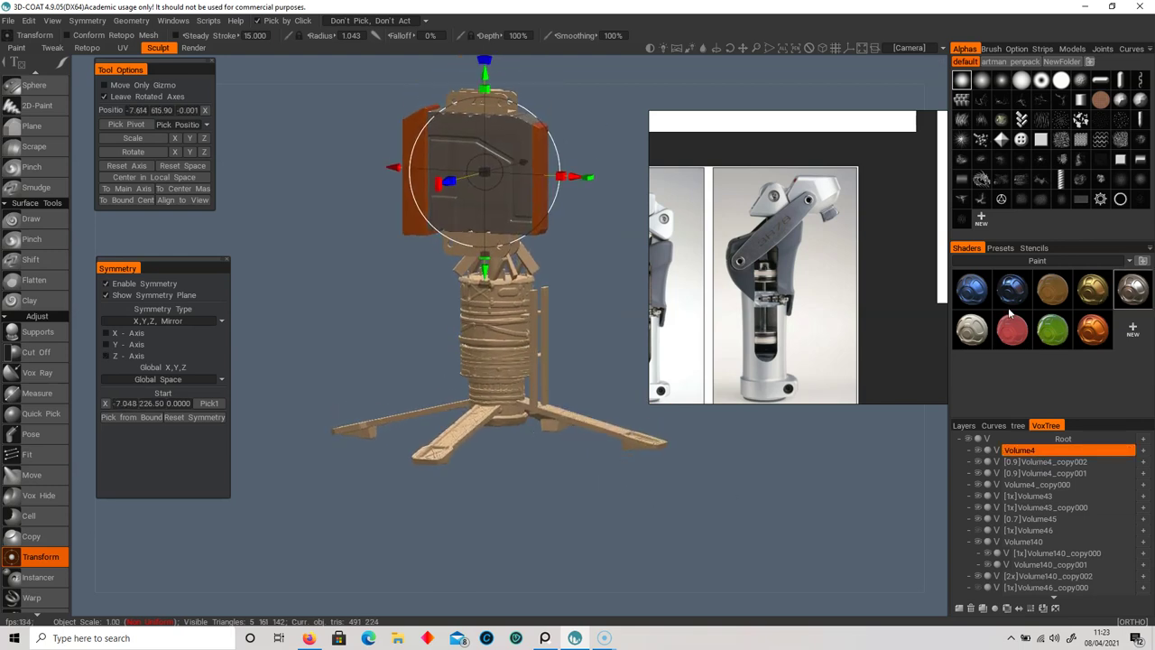
left_click(968, 332)
left_click(414, 213)
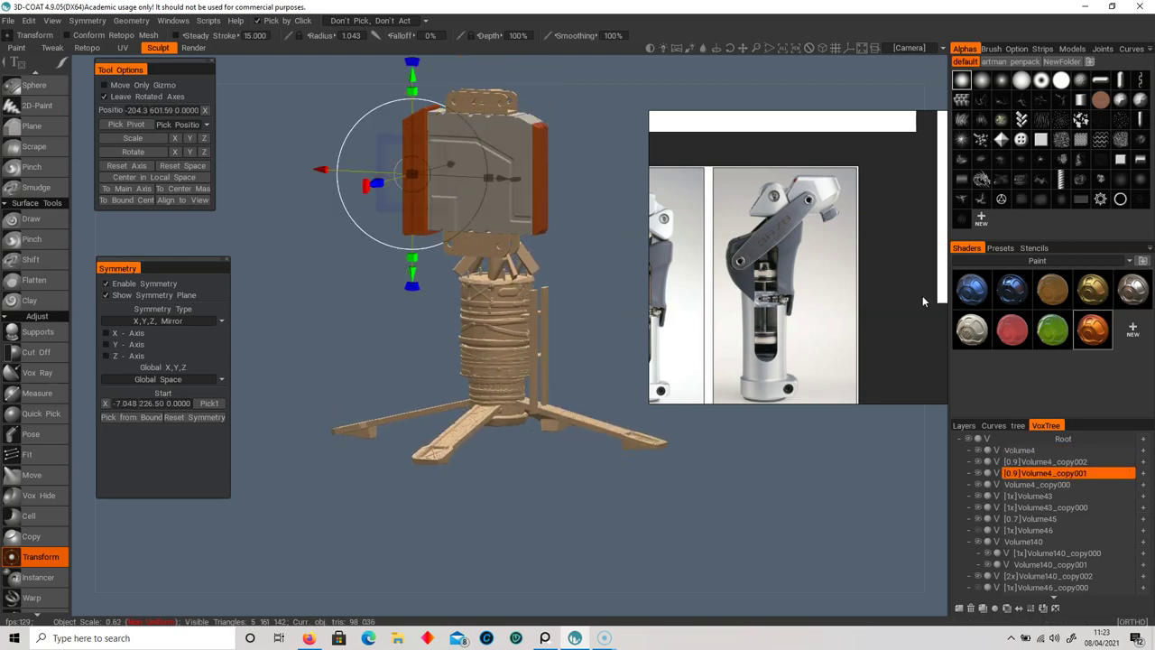
left_click(972, 329)
- Apply the light grey shader to the top bracket, both orange side plates and the bracket below the upper body
left_click(484, 101)
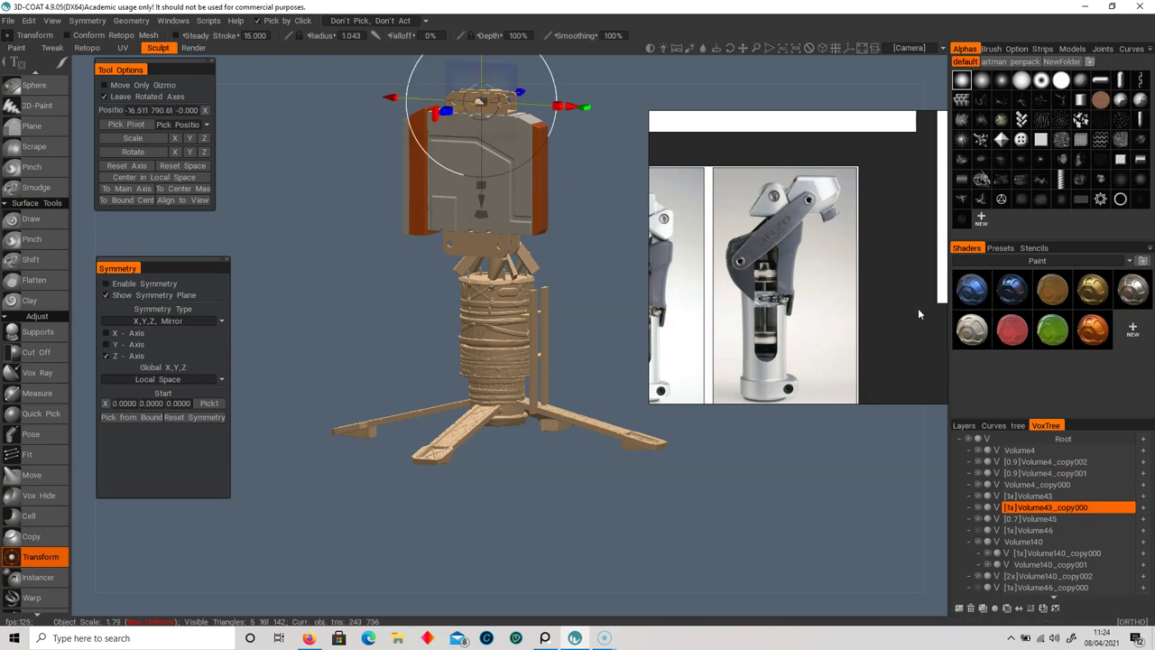
left_click(978, 326)
left_click(419, 176)
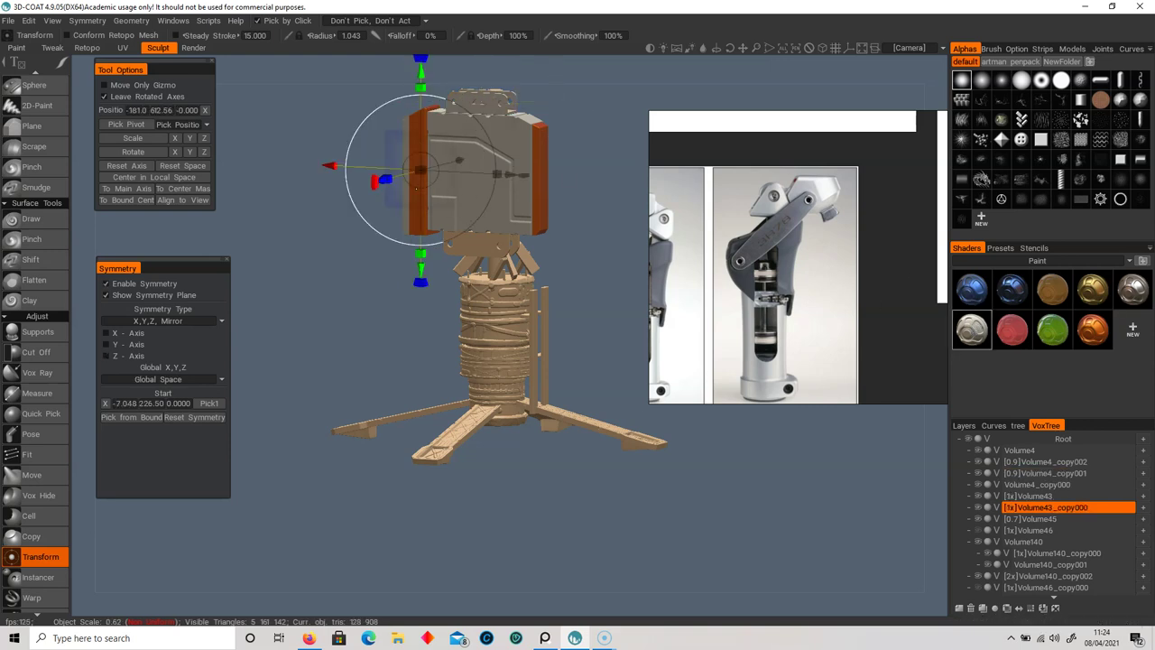
left_click(972, 329)
left_click(547, 159)
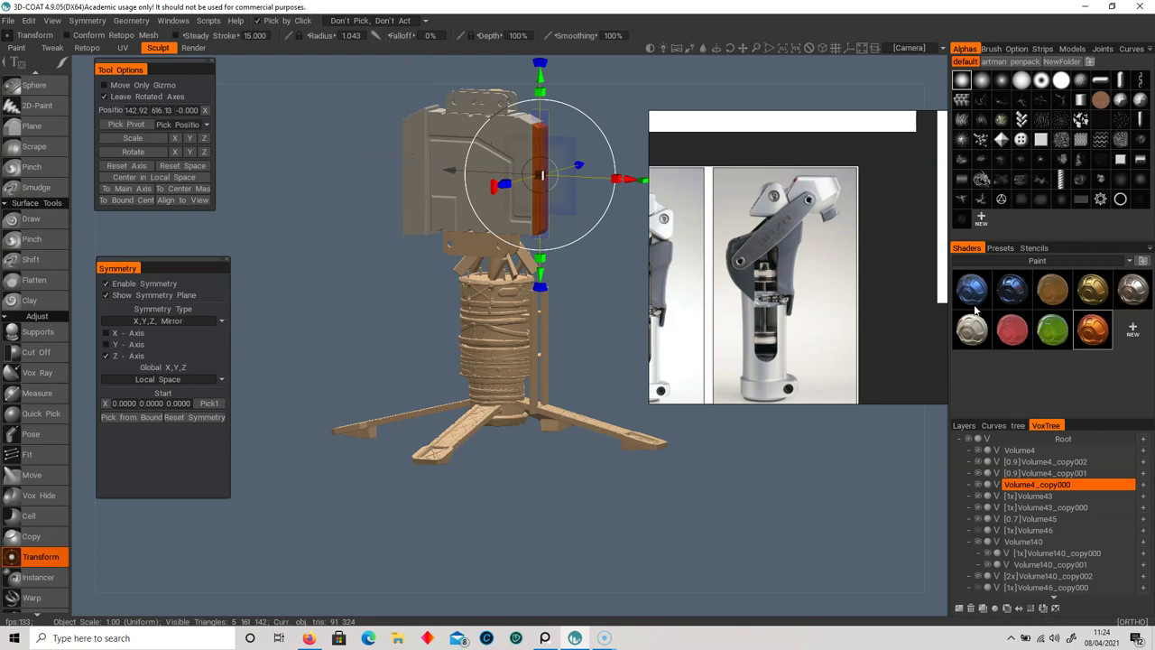
left_click(467, 244)
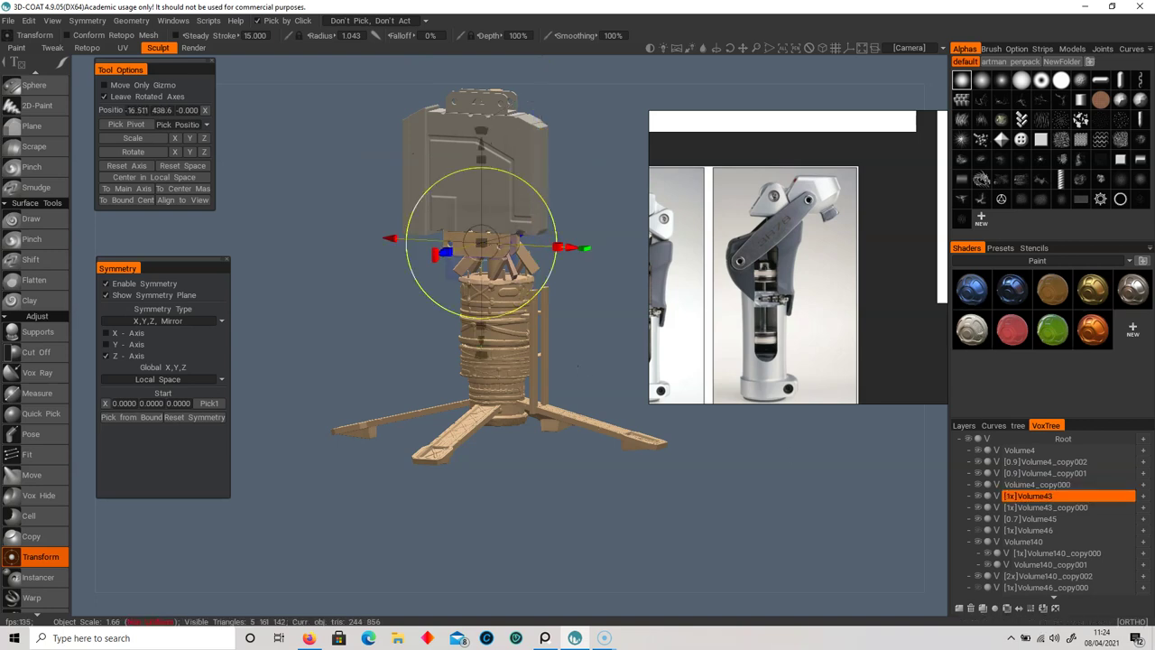
left_click(960, 327)
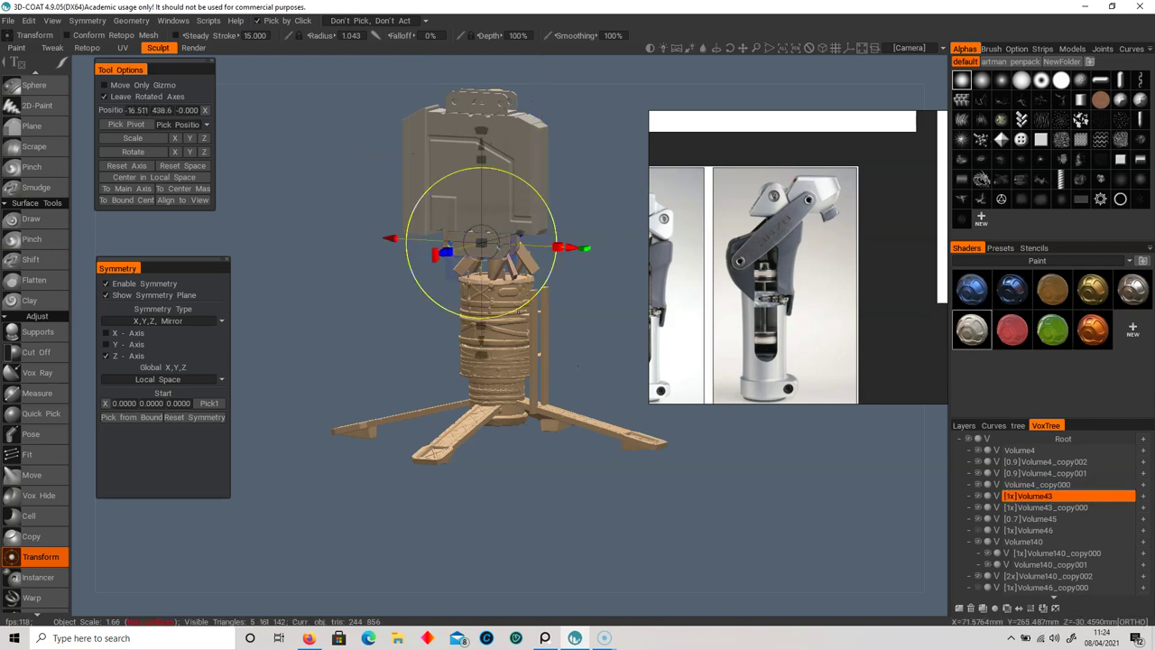
- Apply the light grey shader to the column's upper section and to three of the splayed legs
left_click(502, 357)
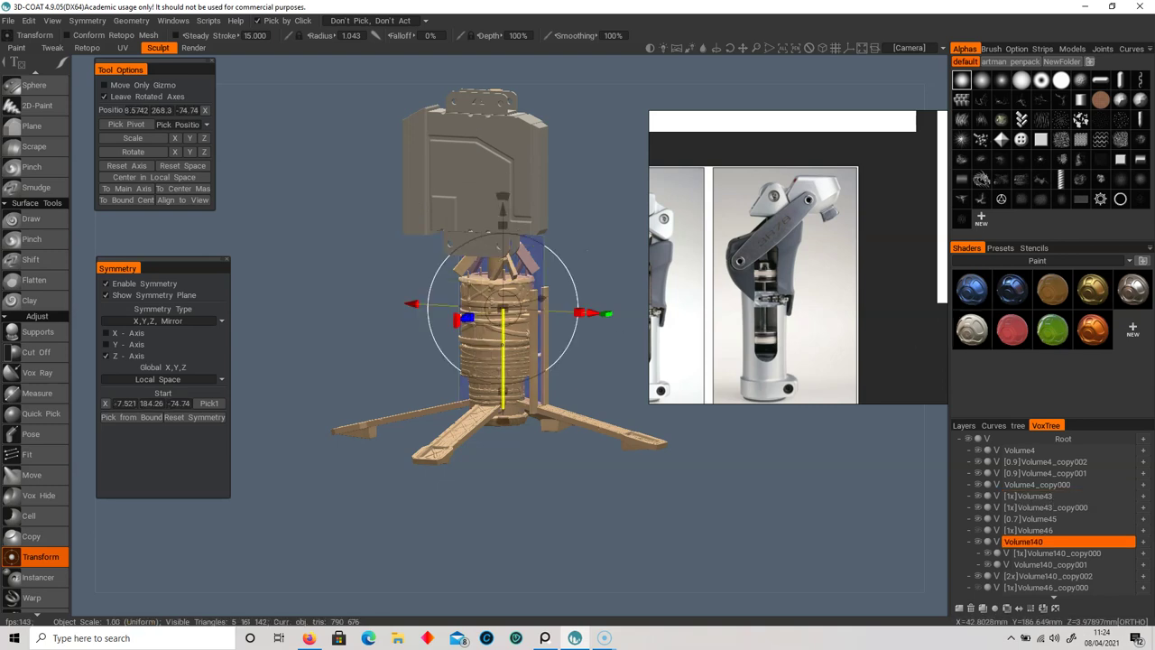
left_click(977, 335)
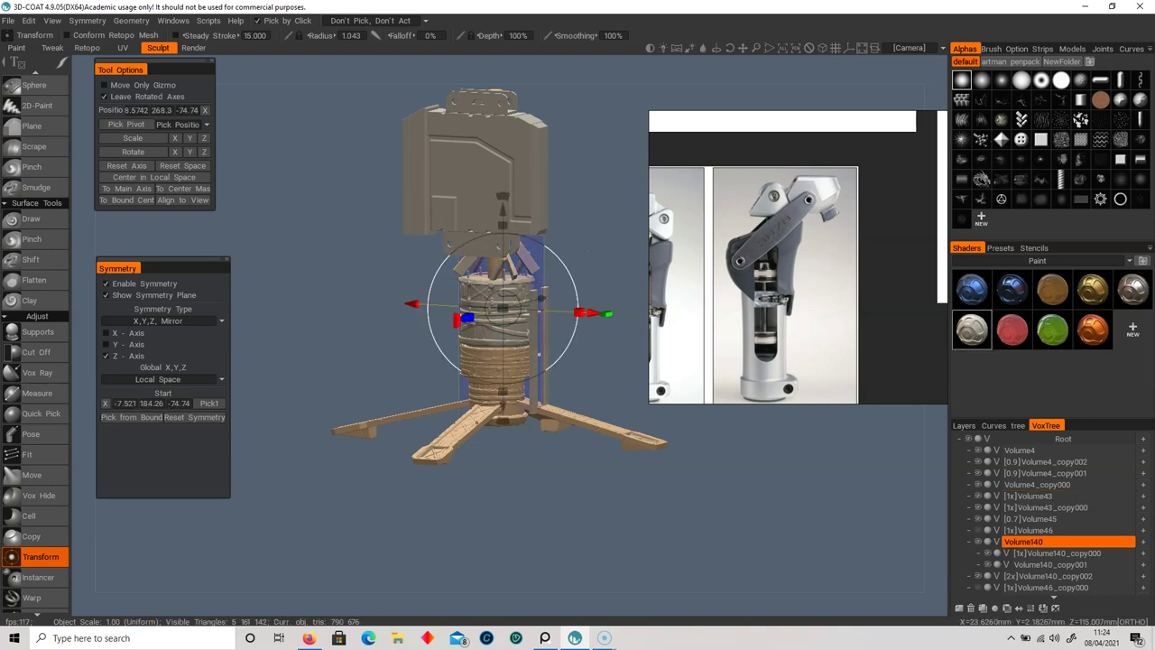
left_click(477, 422)
left_click(974, 338)
left_click(397, 418)
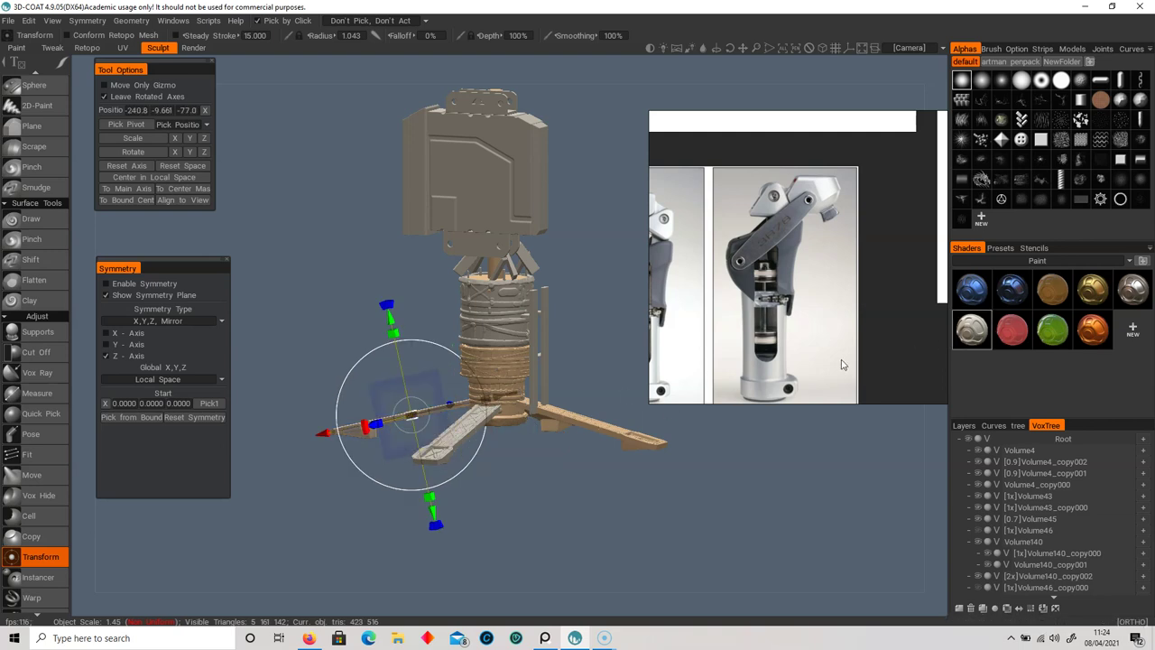
left_click(635, 435)
- Apply the light grey shader to the column's remaining parts: the lower ringed section, the inner section and the base
left_click_drag(735, 451, 651, 470)
left_click(521, 354)
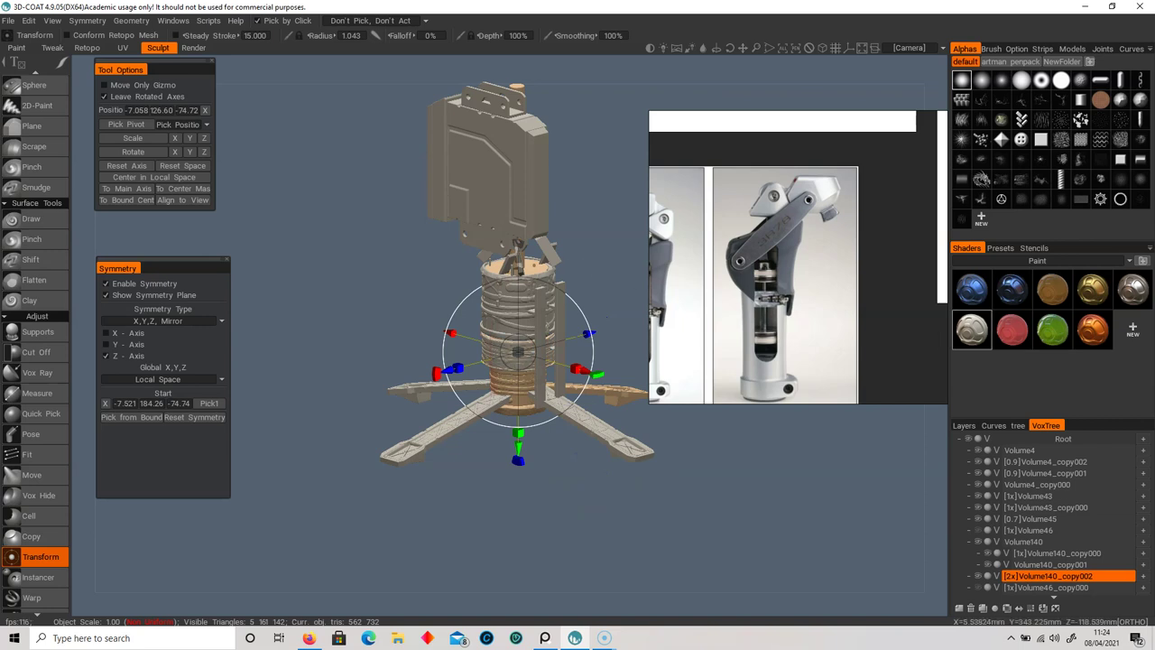
left_click(527, 305)
left_click_drag(658, 412, 570, 405)
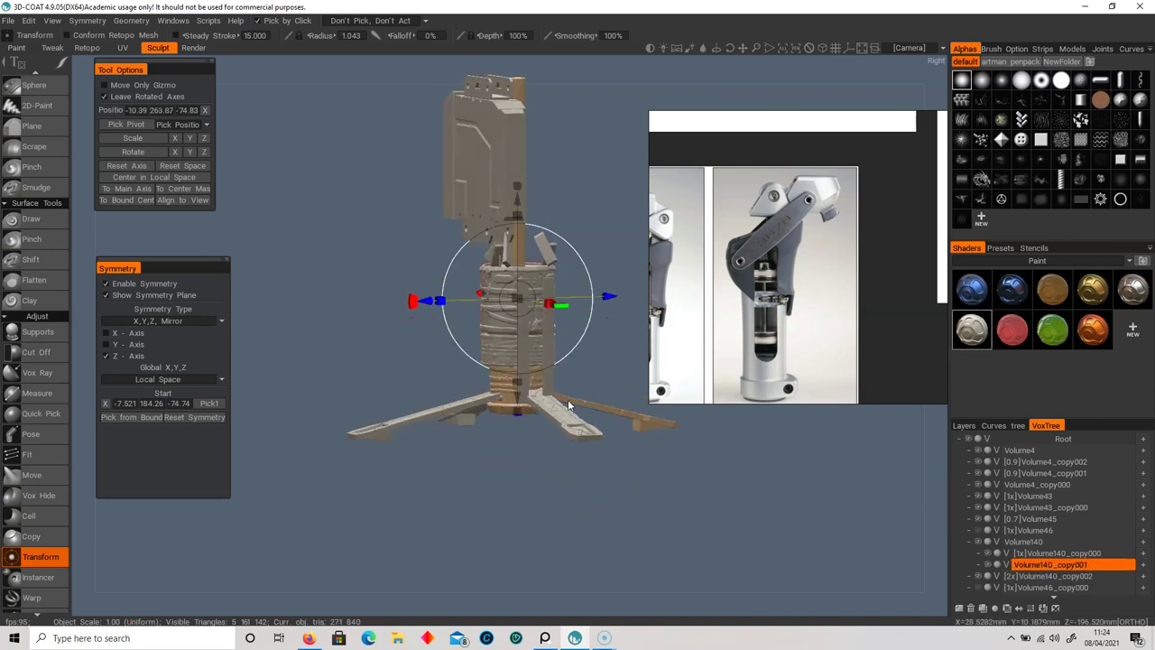
left_click(528, 386)
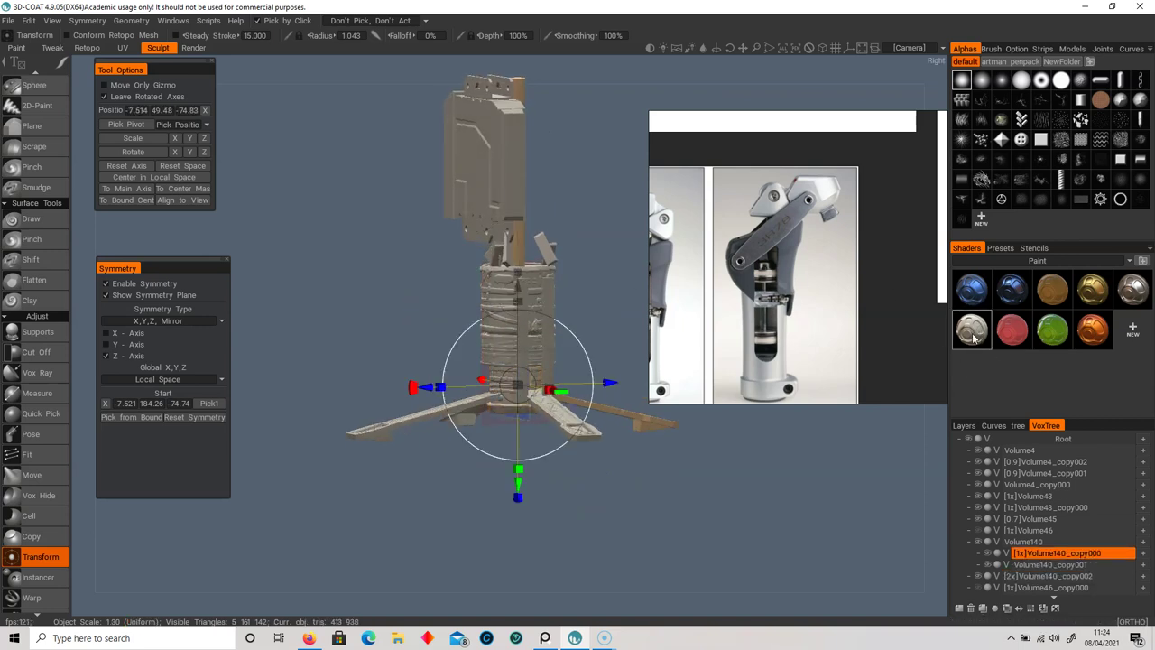
- Apply the light grey shader to the remaining leg and the tall rod behind the upper body
left_click_drag(678, 433, 598, 462)
left_click(617, 434)
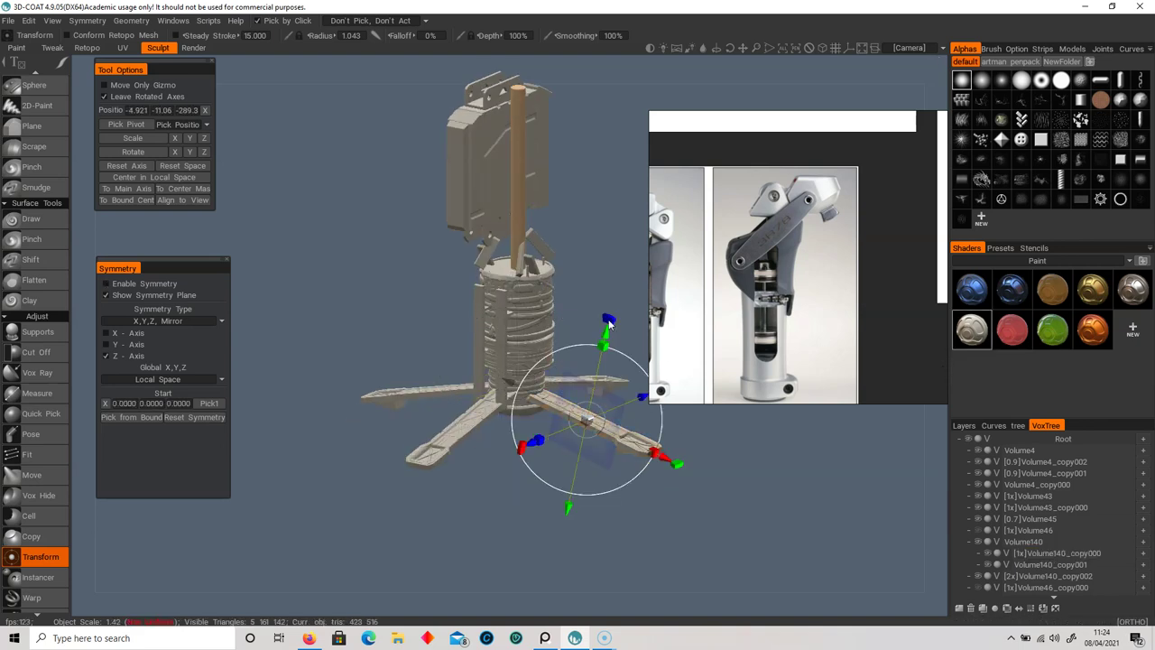
left_click(519, 203)
left_click_drag(628, 413, 578, 408)
middle_click_drag(566, 428, 542, 454)
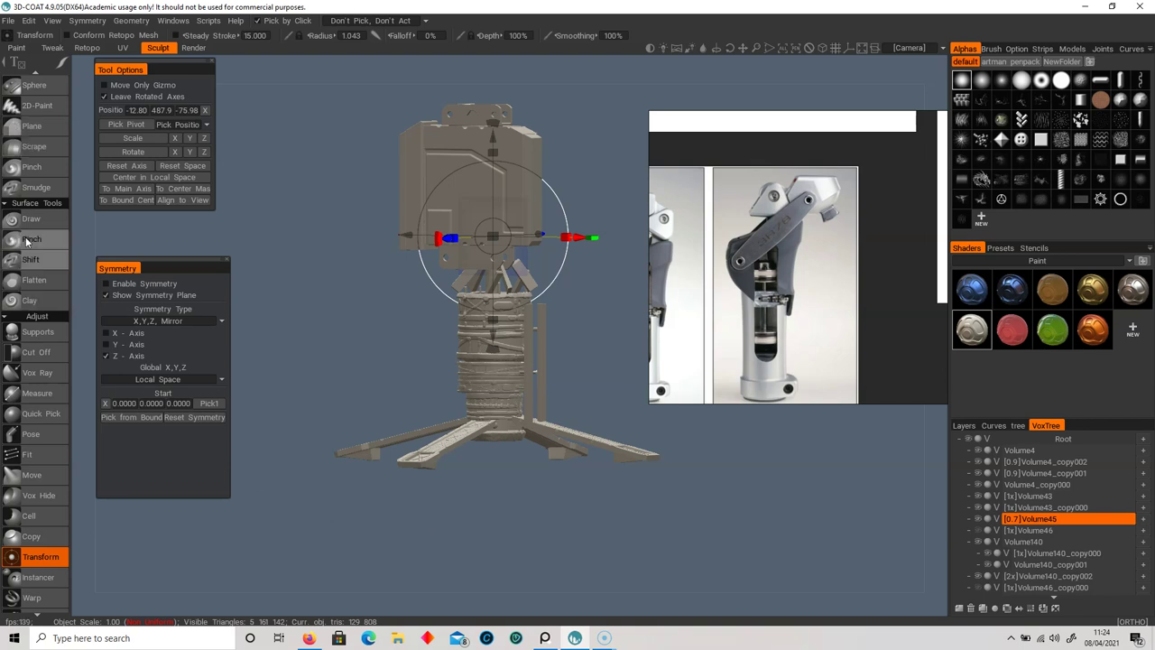
- Switch to the Grow tool, preview the grey model in the Render room and move the reference images aside
scroll(36, 271, "up", 3)
left_click(31, 93)
scroll(539, 335, "down", 1)
left_click_drag(545, 316, 599, 325, "alt")
middle_click_drag(598, 320, 517, 315)
left_click_drag(517, 315, 533, 343, "alt")
scroll(535, 328, "up", 2)
middle_click_drag(542, 326, 547, 330)
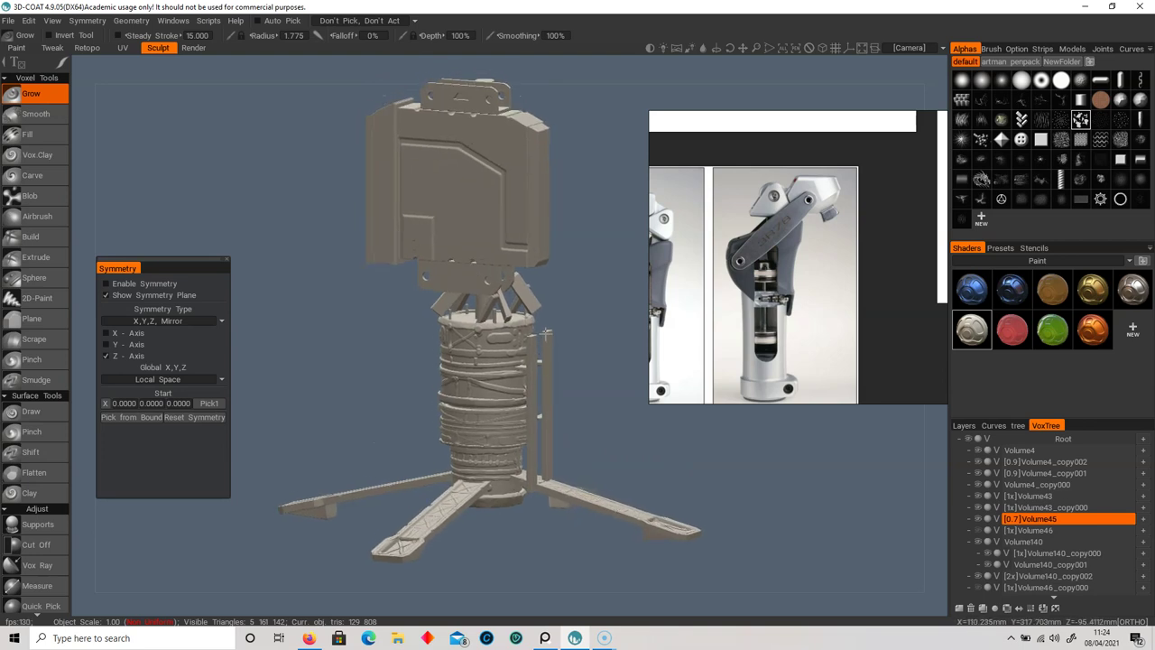
left_click(191, 47)
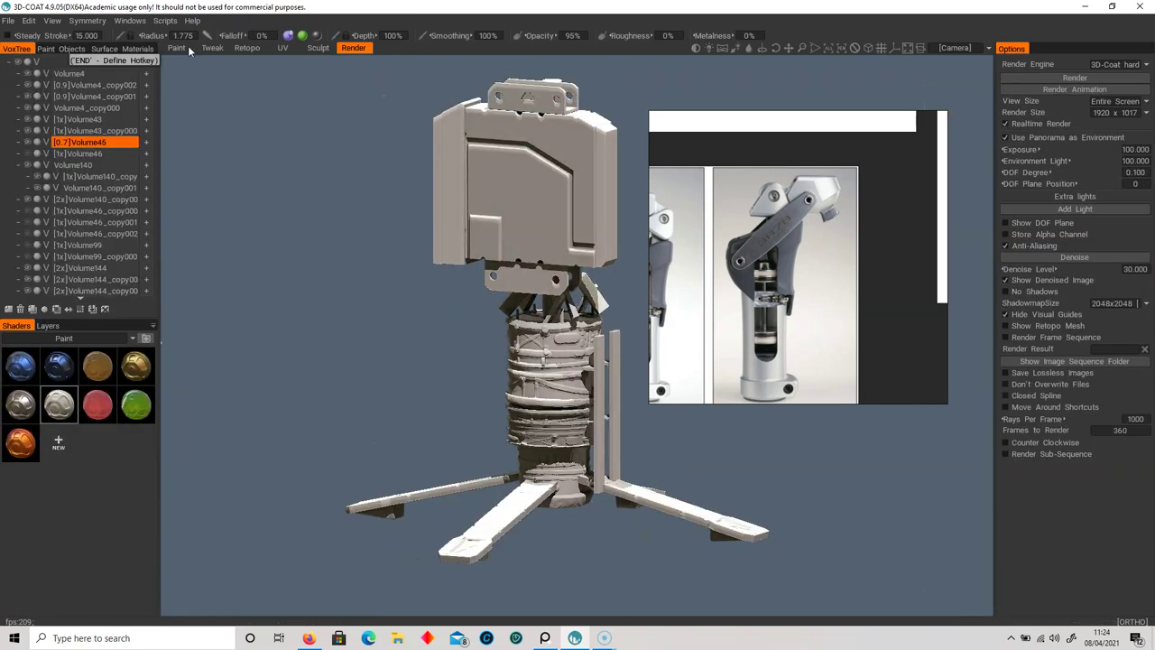
middle_click_drag(765, 246, 791, 229)
right_click_drag(791, 229, 847, 223)
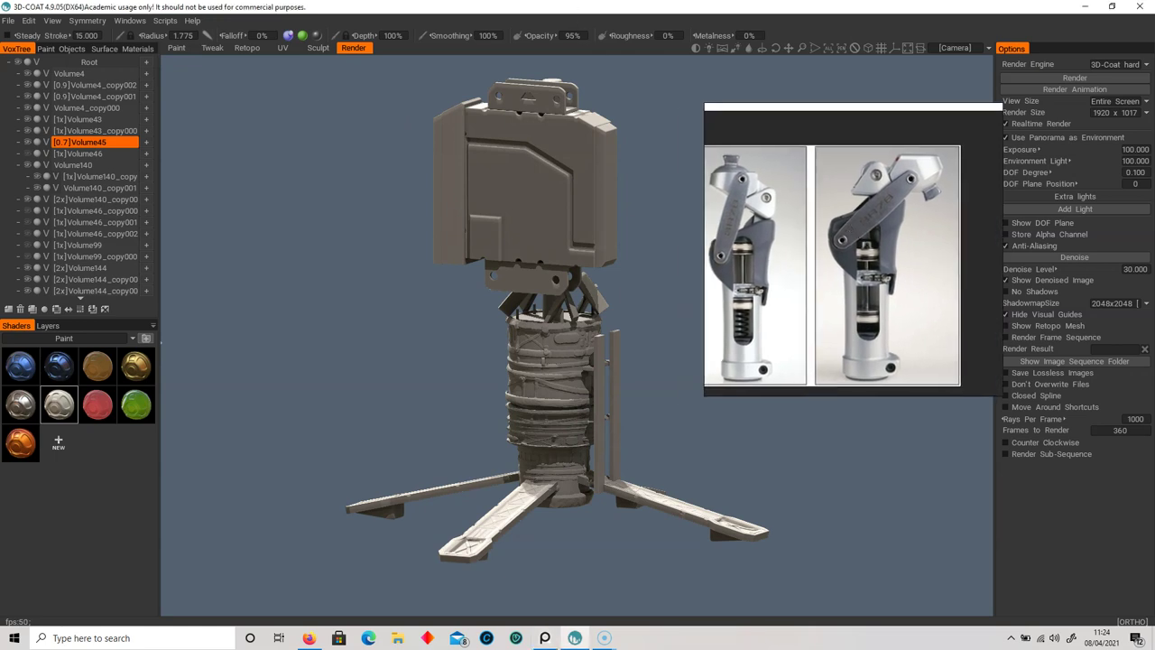
left_click(10, 21)
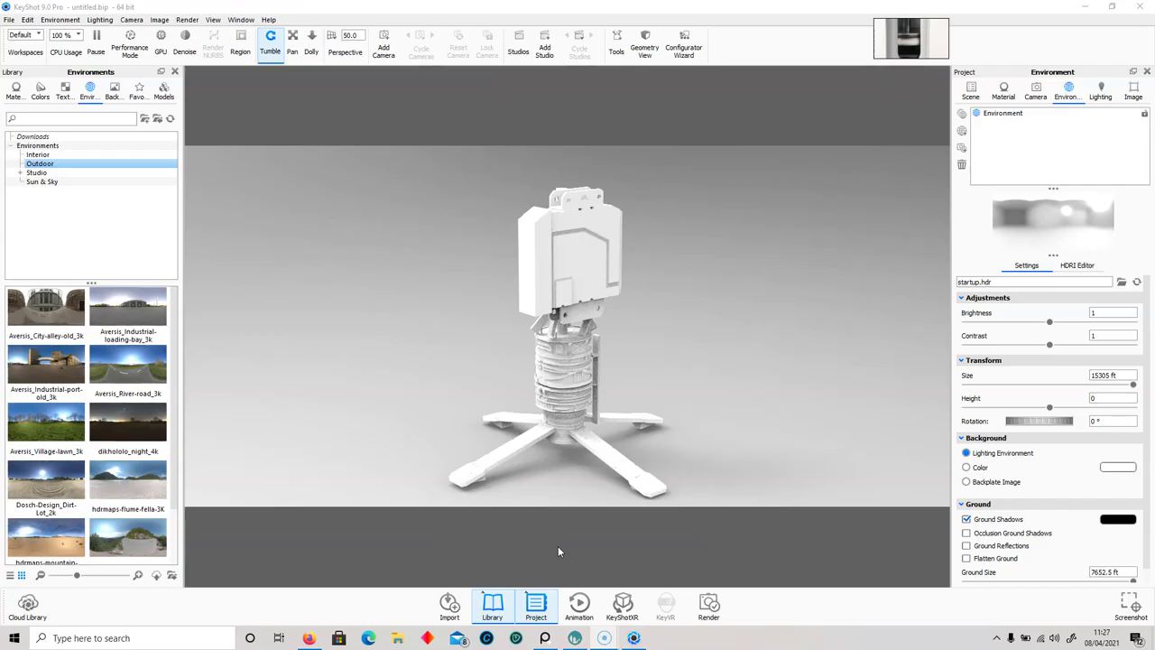
- Switch from KeyShot back to 3D-Coat
left_click(575, 638)
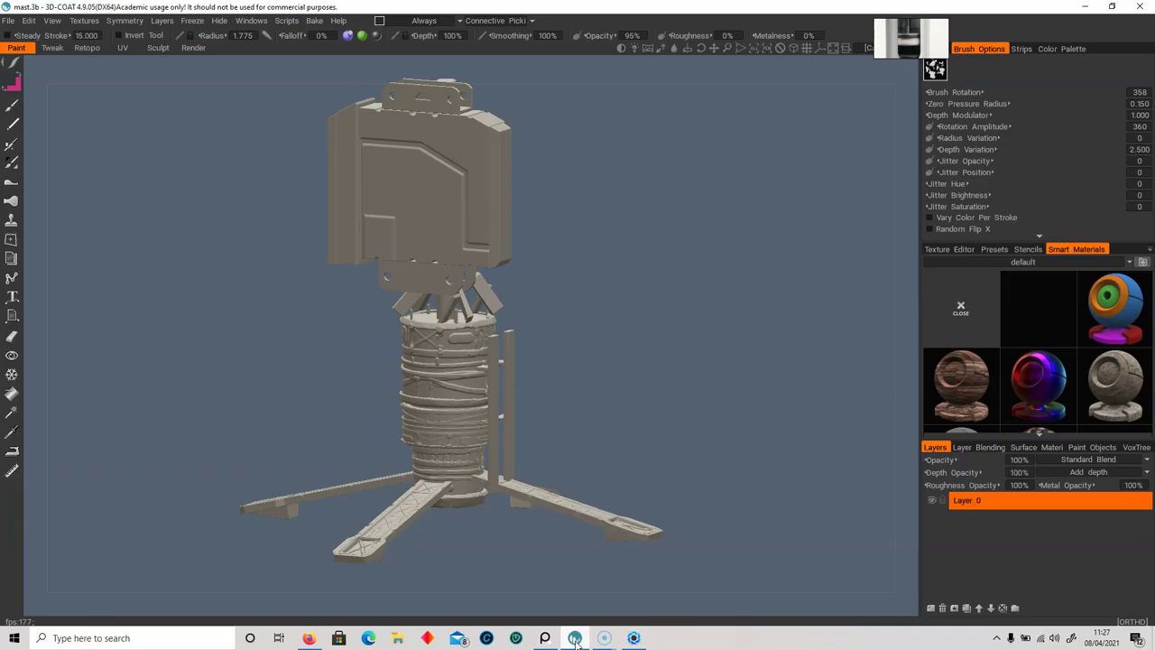
left_click(8, 21)
left_click(10, 21)
left_click(89, 185)
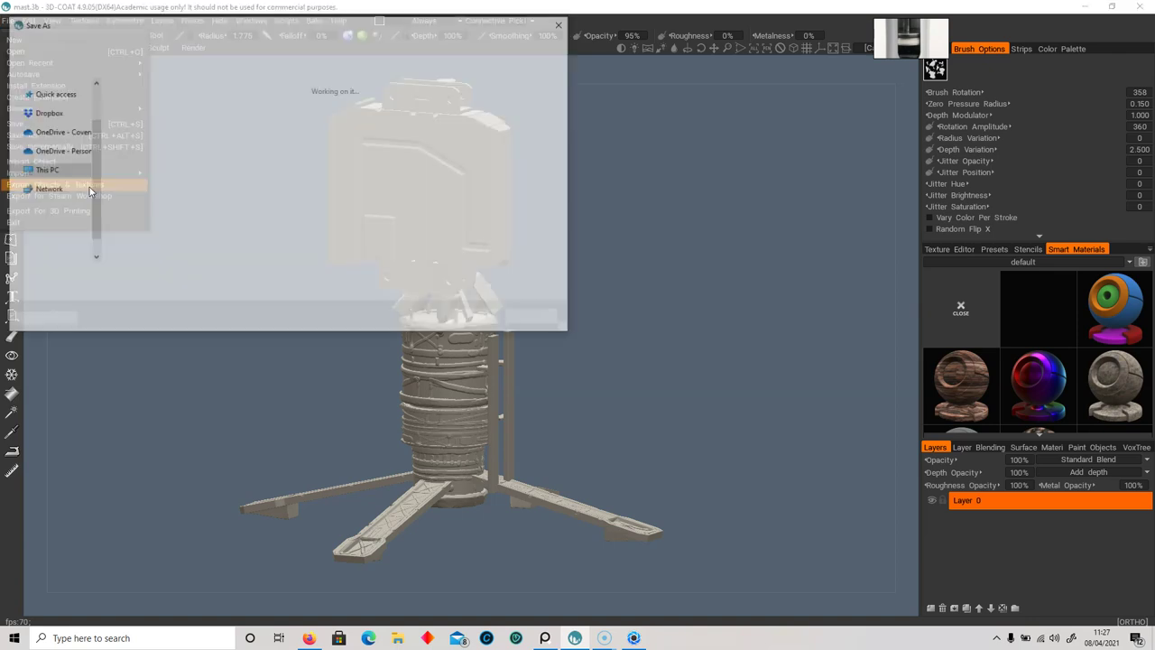
left_click(536, 319)
- Export the model to the desktop as an obj file named mast2, skipping the polygon reduction
left_click(10, 20)
left_click(39, 185)
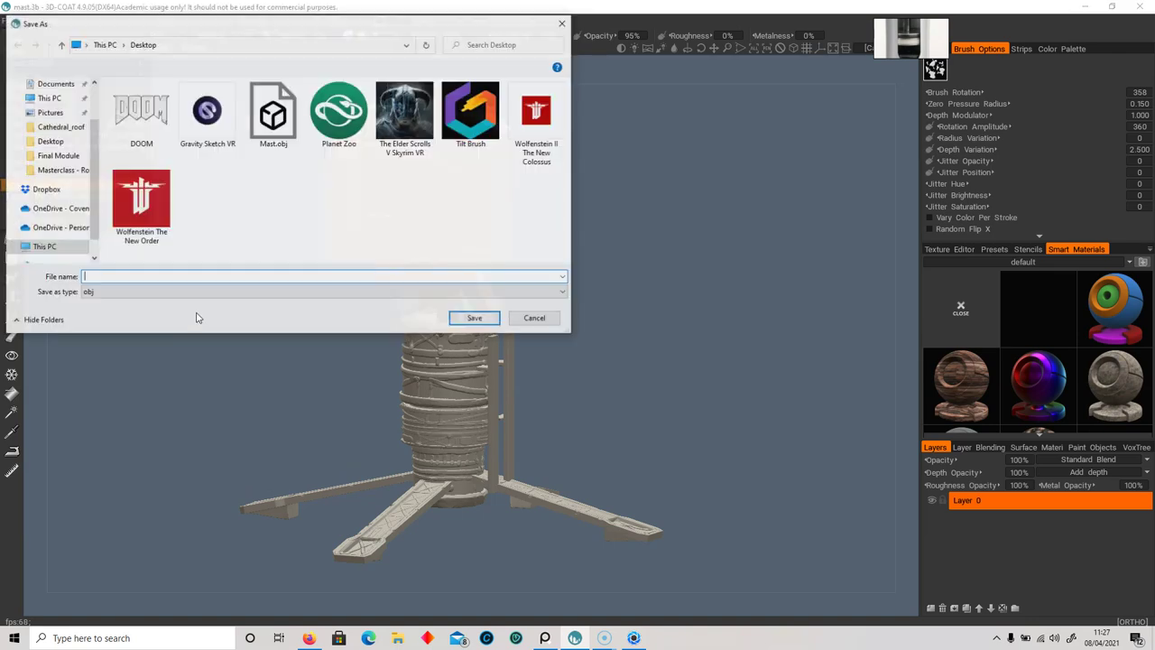
type("mast2")
key("Return")
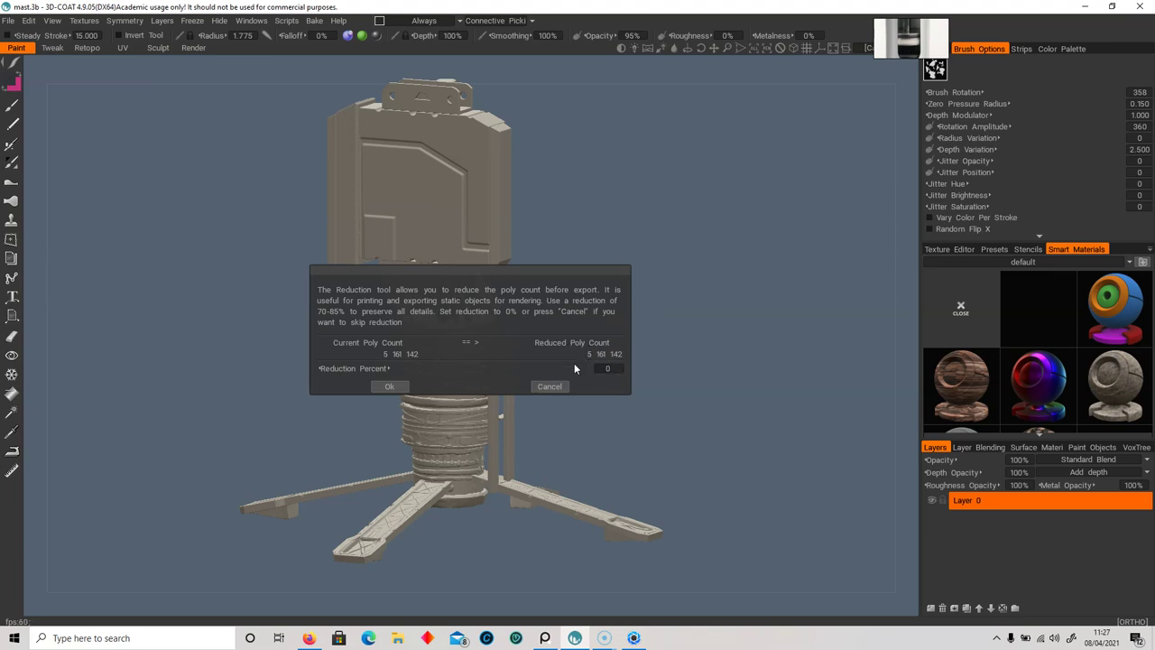
left_click(549, 387)
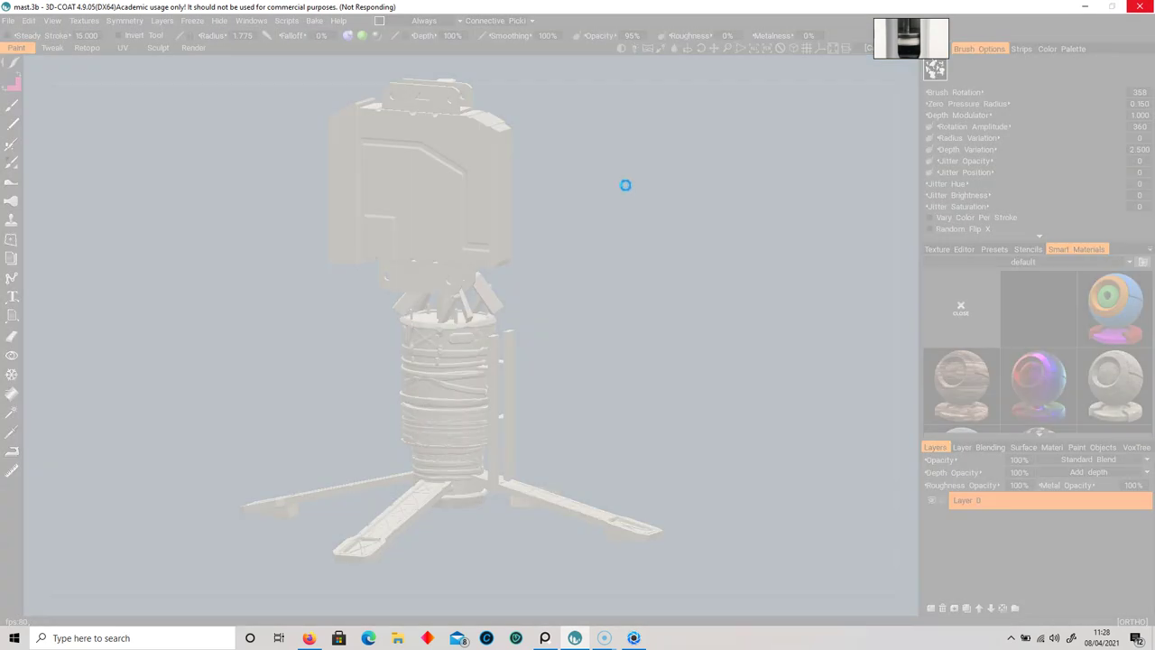
- Switch to KeyShot and apply the Paint Matte Grey material to the whole Mast model
left_click(622, 596)
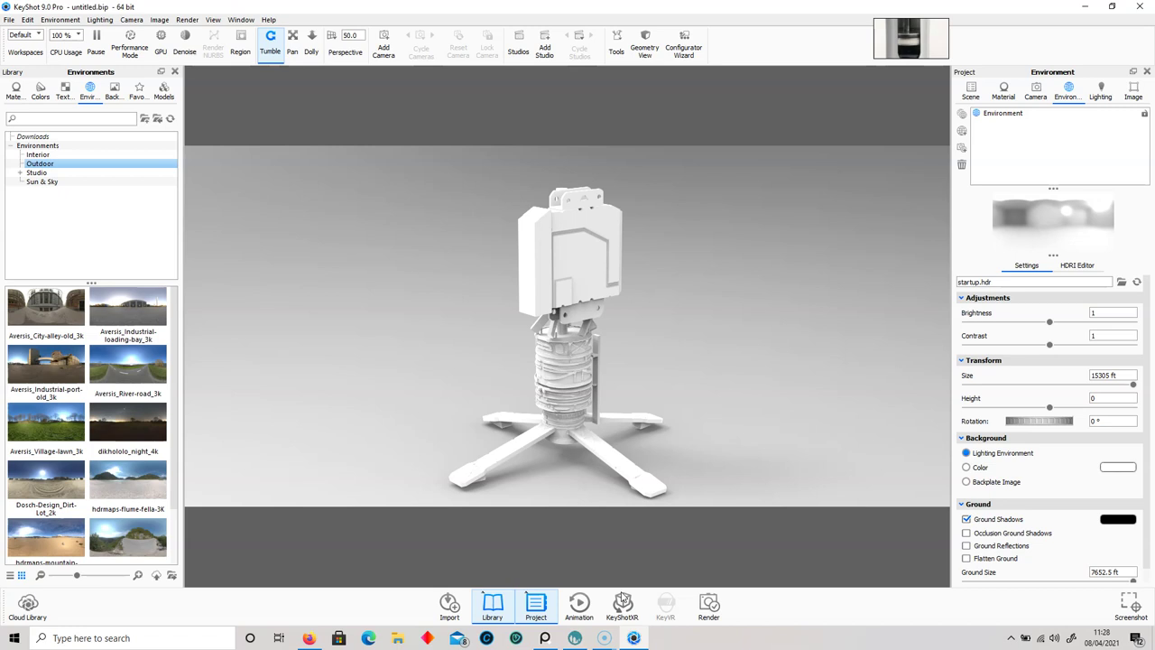
left_click_drag(692, 296, 632, 303)
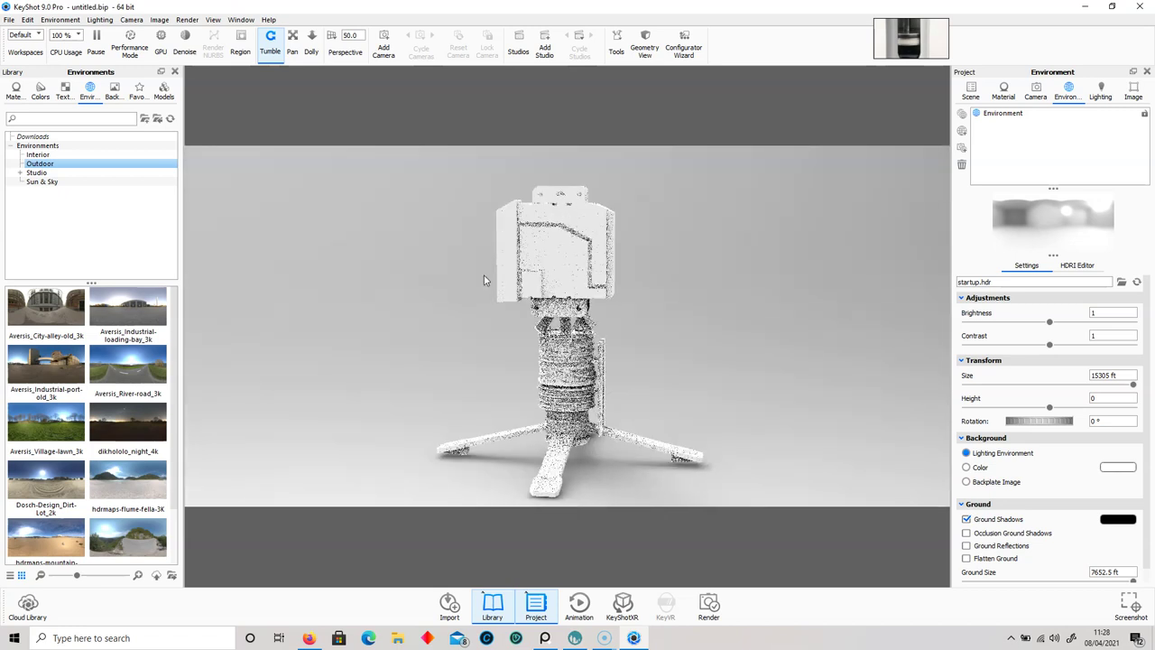
middle_click_drag(621, 361, 610, 356)
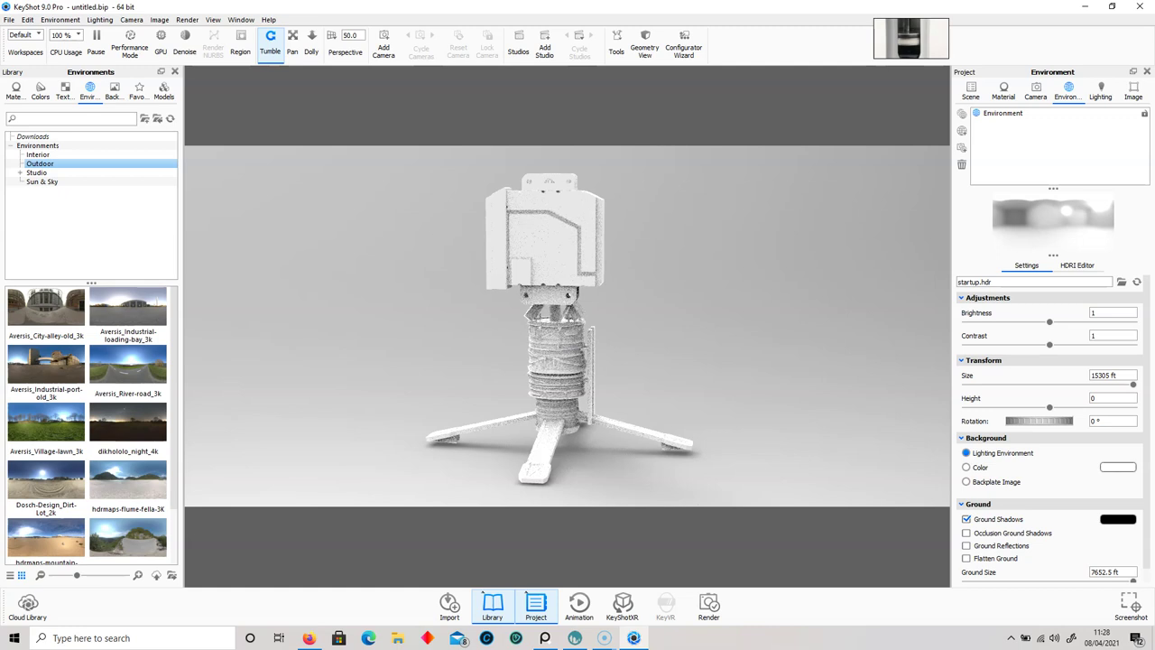
left_click(17, 91)
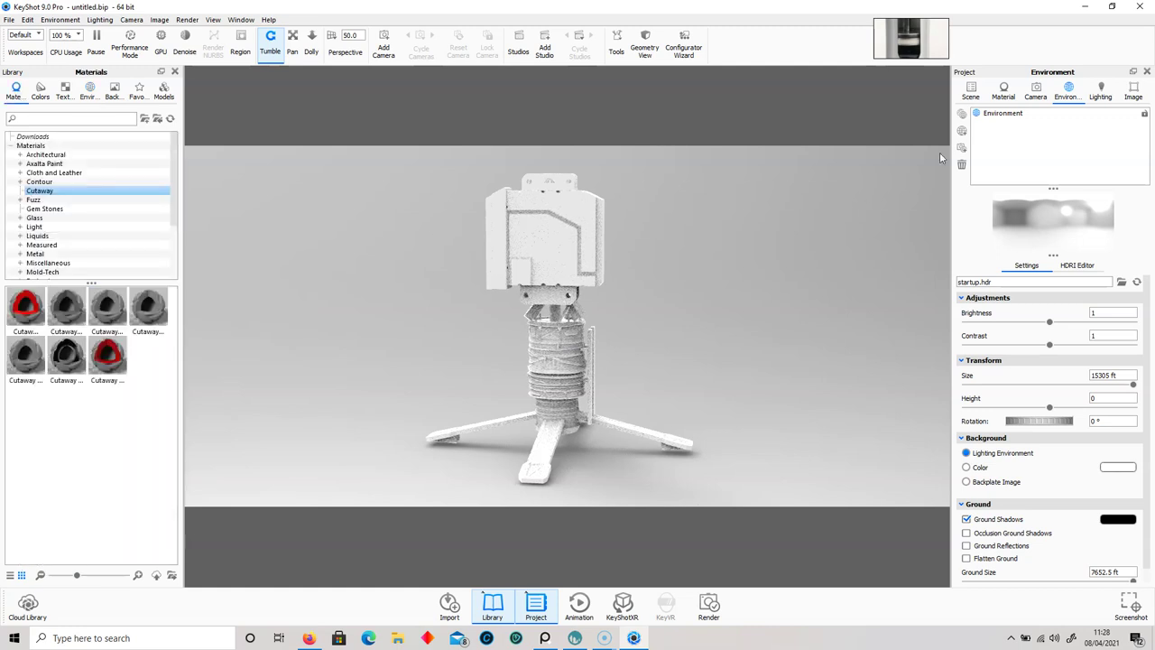
left_click(971, 90)
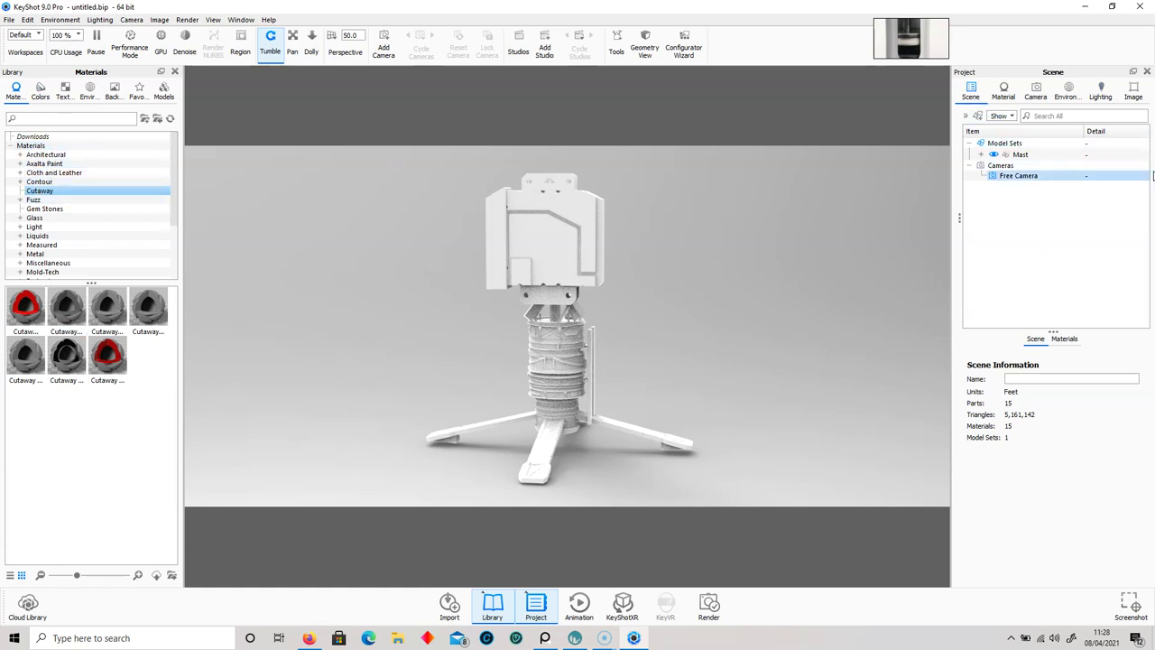
scroll(59, 201, "down", 2)
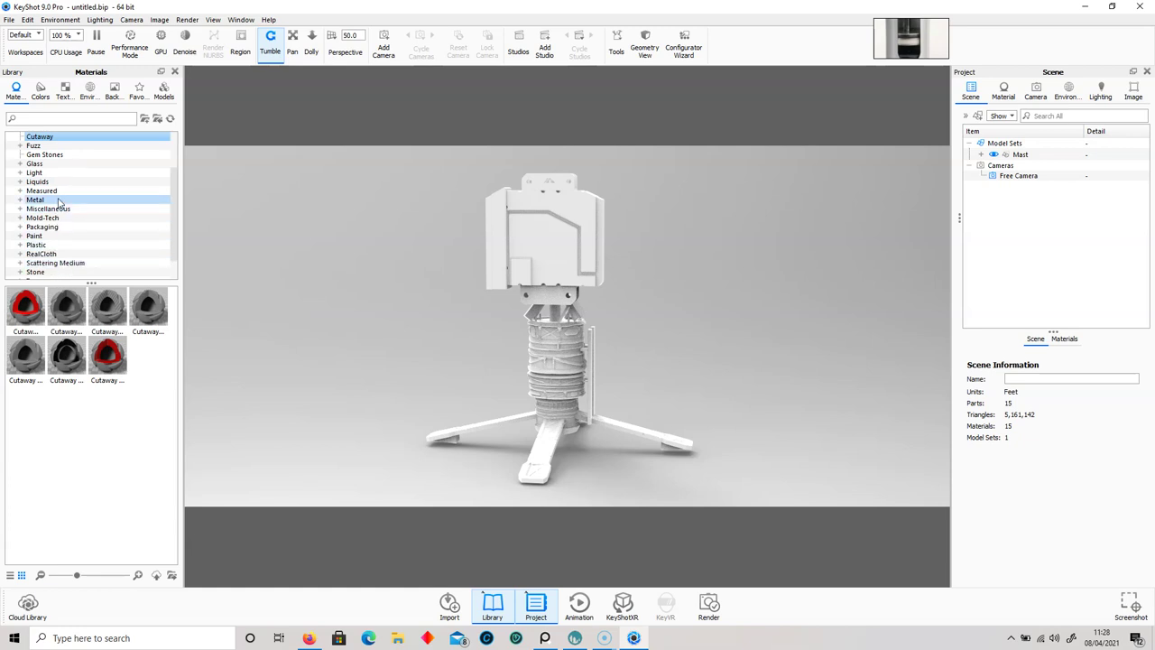
left_click(60, 236)
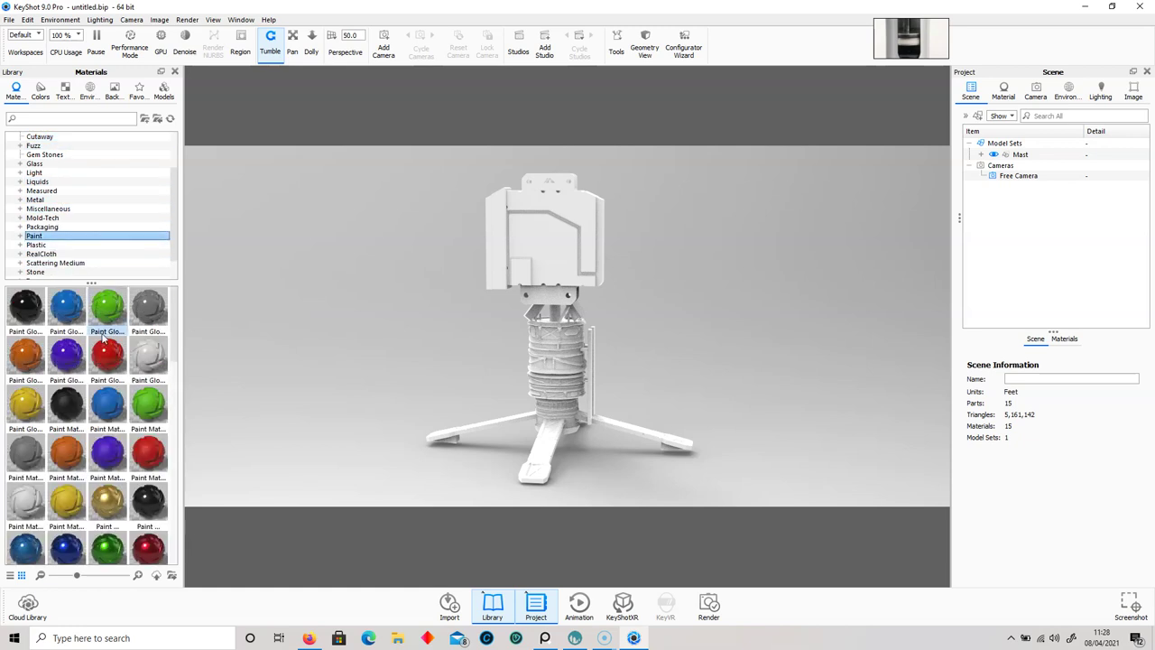
left_click(25, 457)
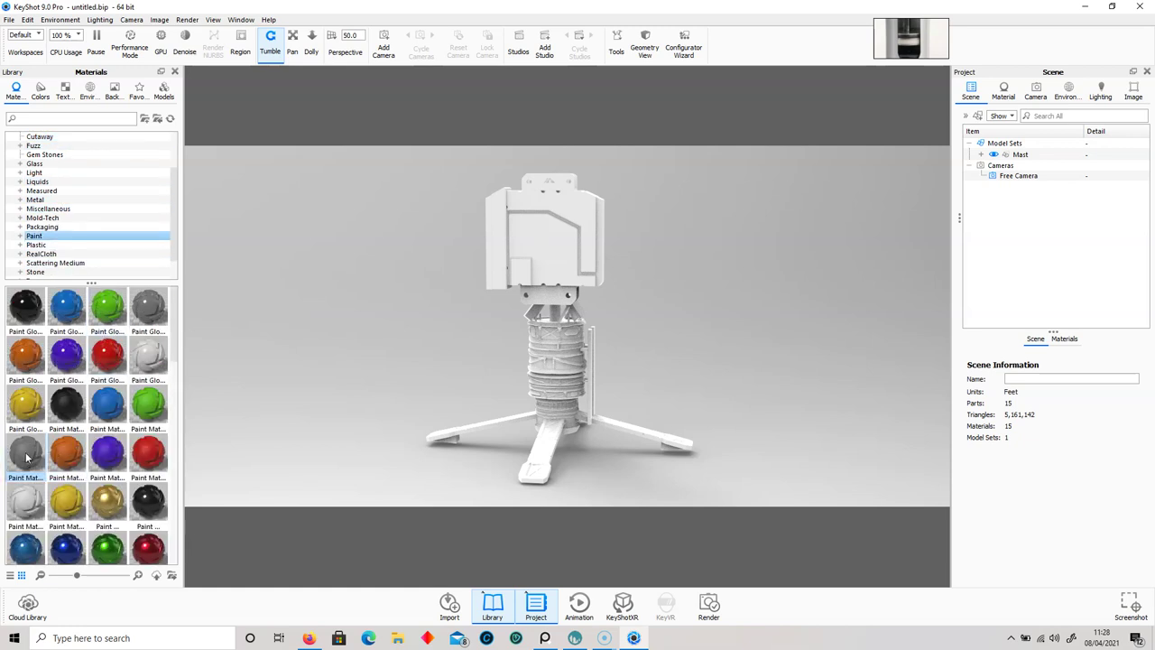
mouse_move(26, 457)
mouse_move(27, 458)
left_mouse_down()
mouse_move(476, 361)
mouse_move(1034, 159)
left_mouse_up()
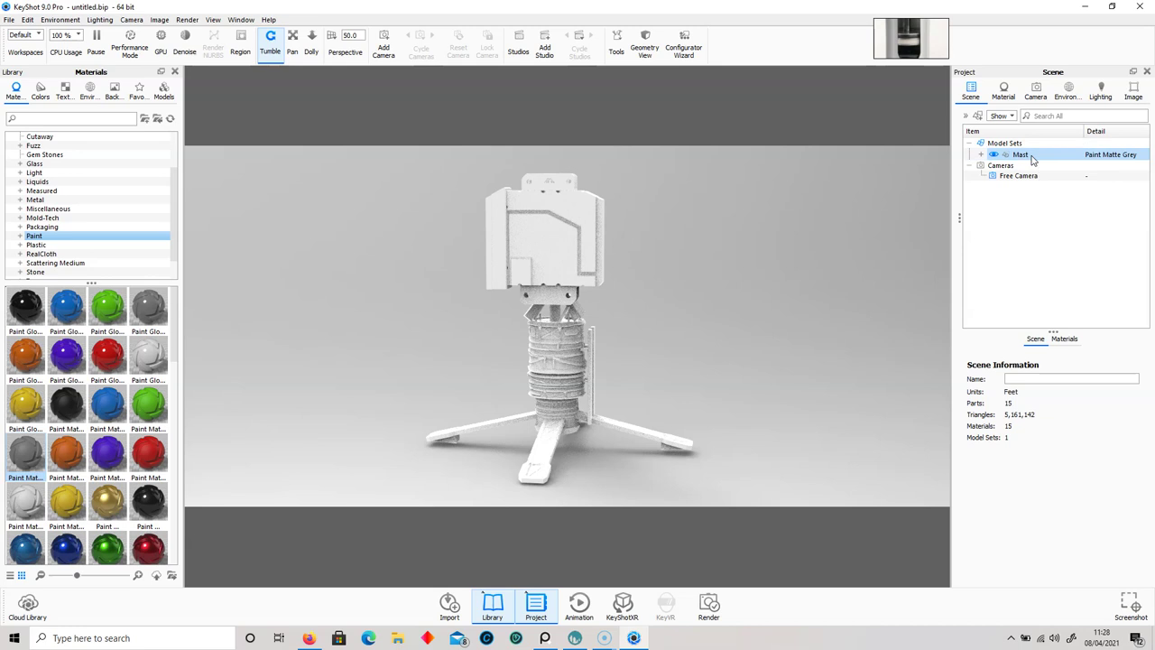
- Lighten the Paint Matte Grey material's colour to near-white, hex F5F5F5
left_click_drag(685, 345, 553, 346)
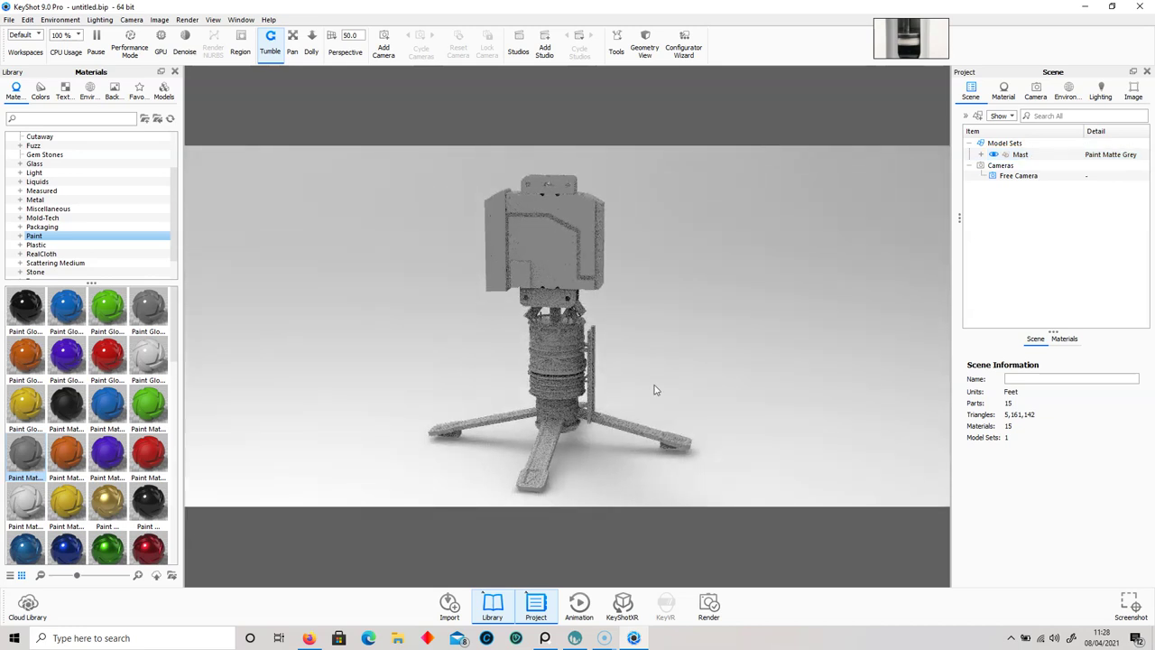
left_click(1004, 91)
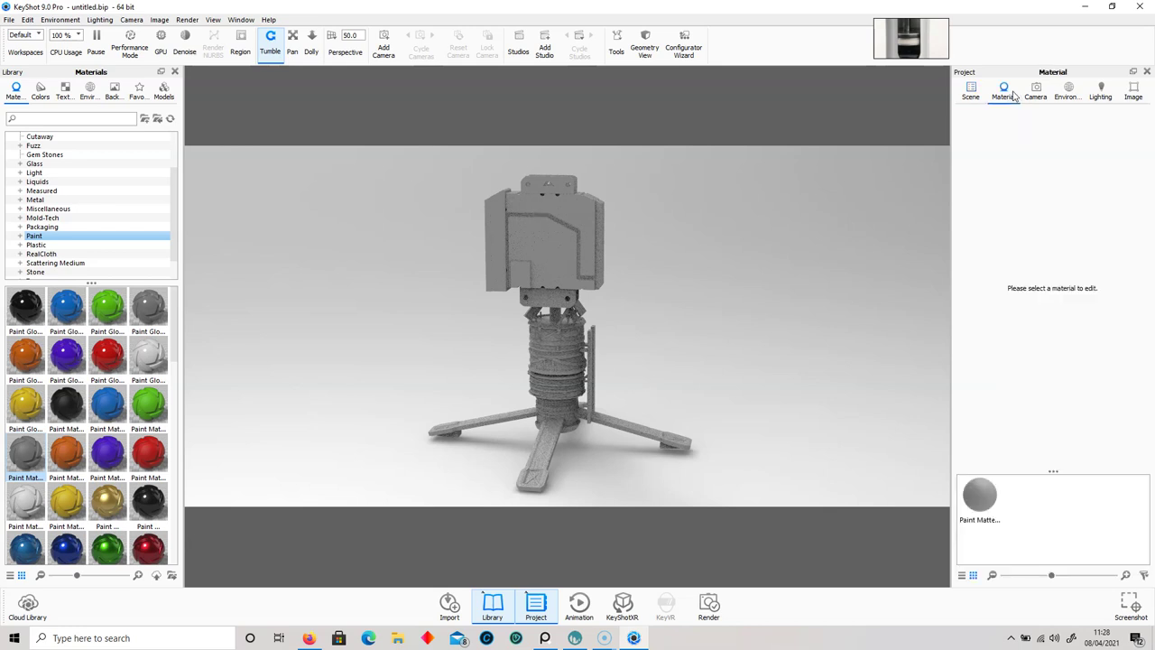
left_click(980, 492)
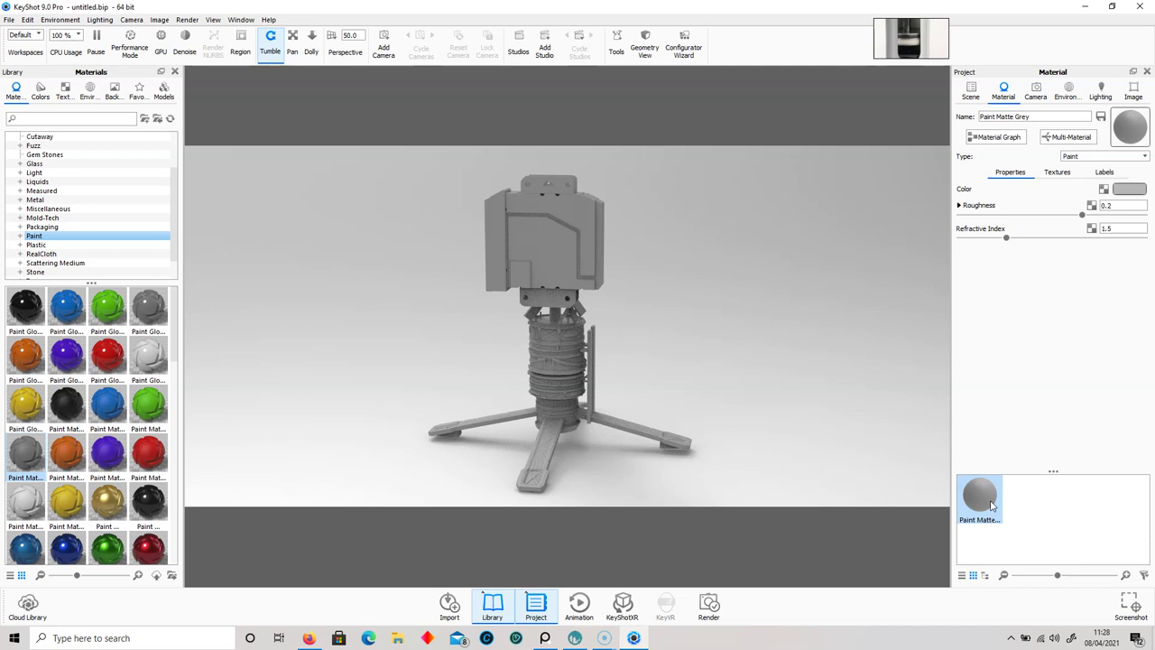
left_click(1127, 189)
left_click(981, 71)
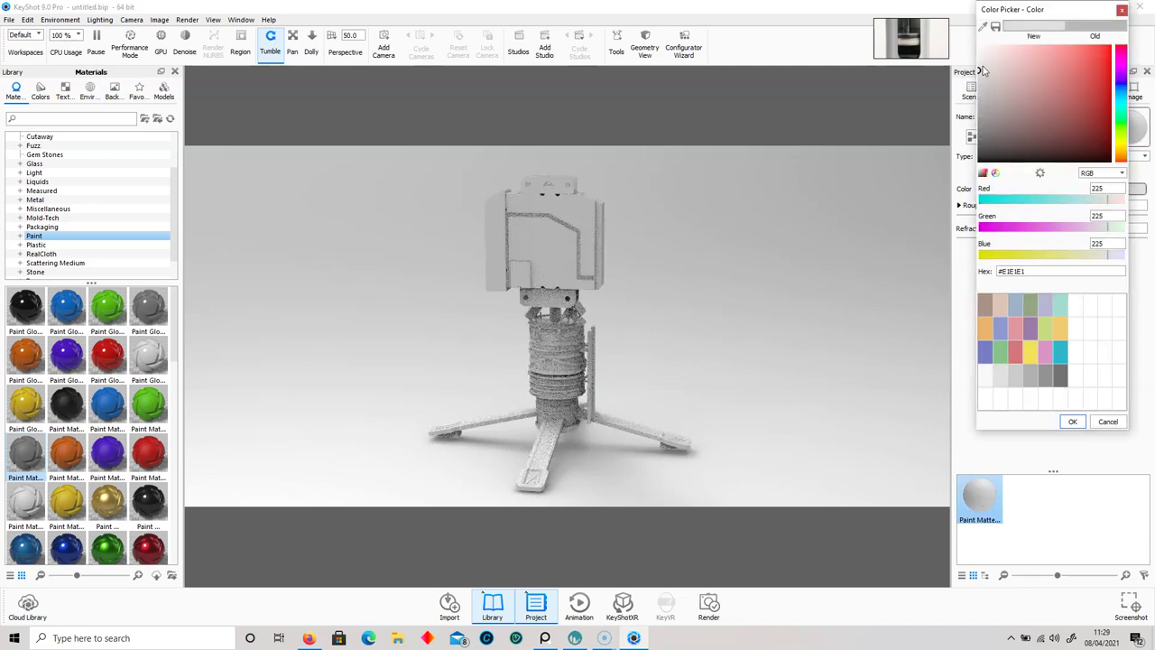
left_click(978, 54)
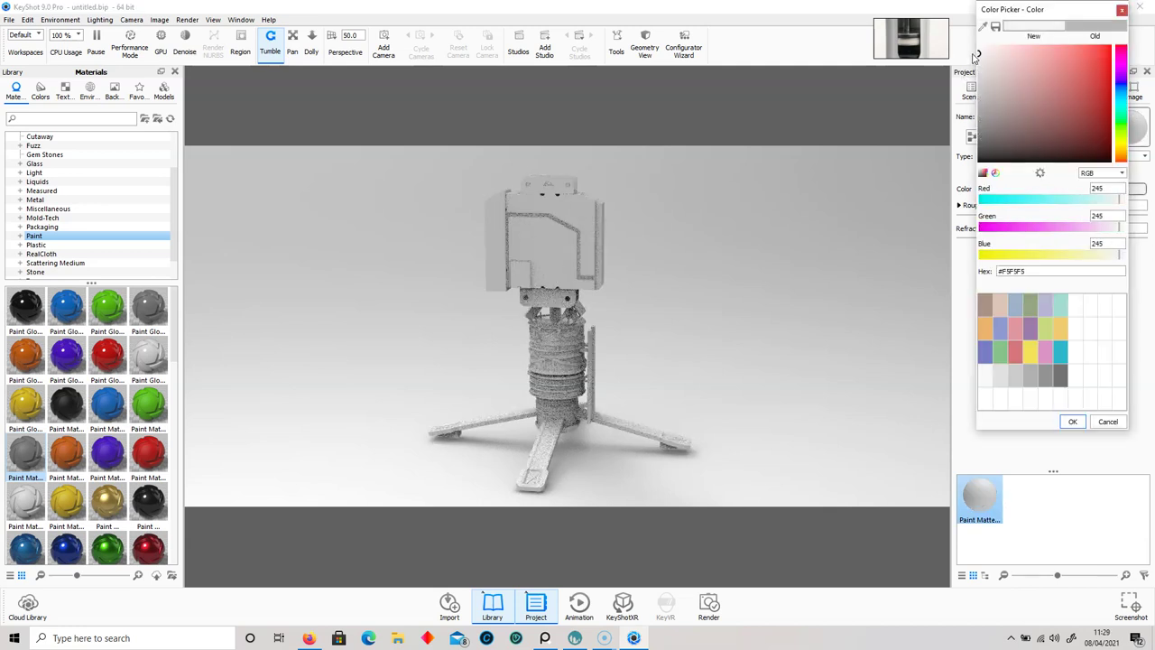
left_click(1072, 423)
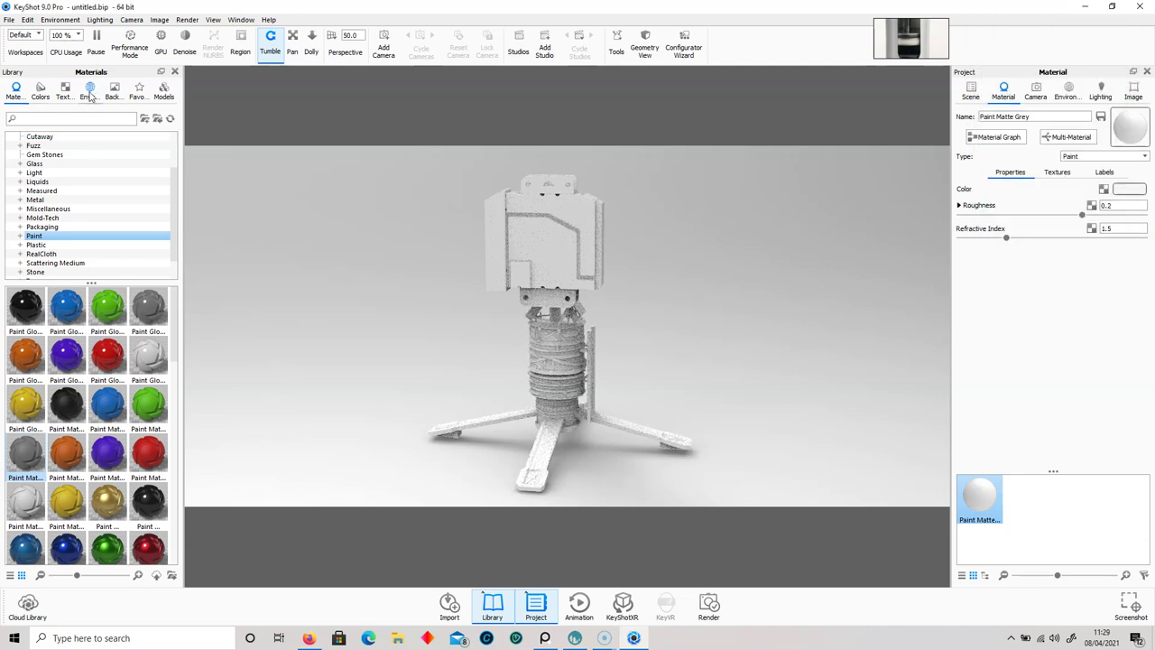
- Light the scene with the outdoor environment Aversis_City-alley-old_3k and rotate it to about 143° around the mast
left_click(89, 92)
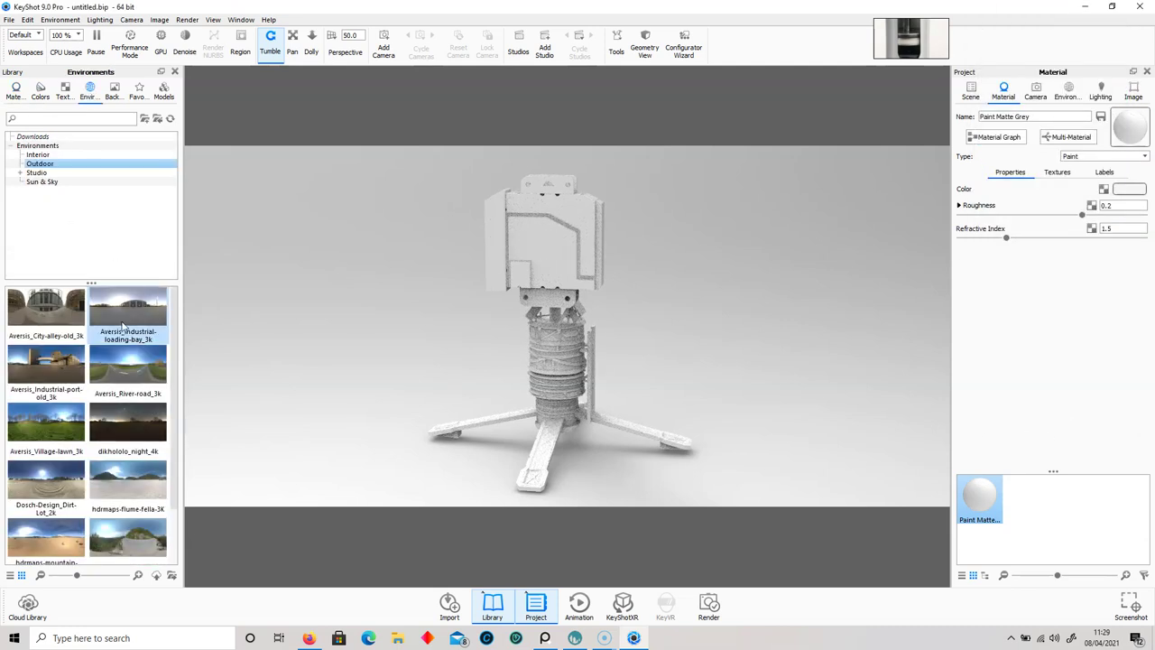
left_click_drag(59, 309, 350, 310)
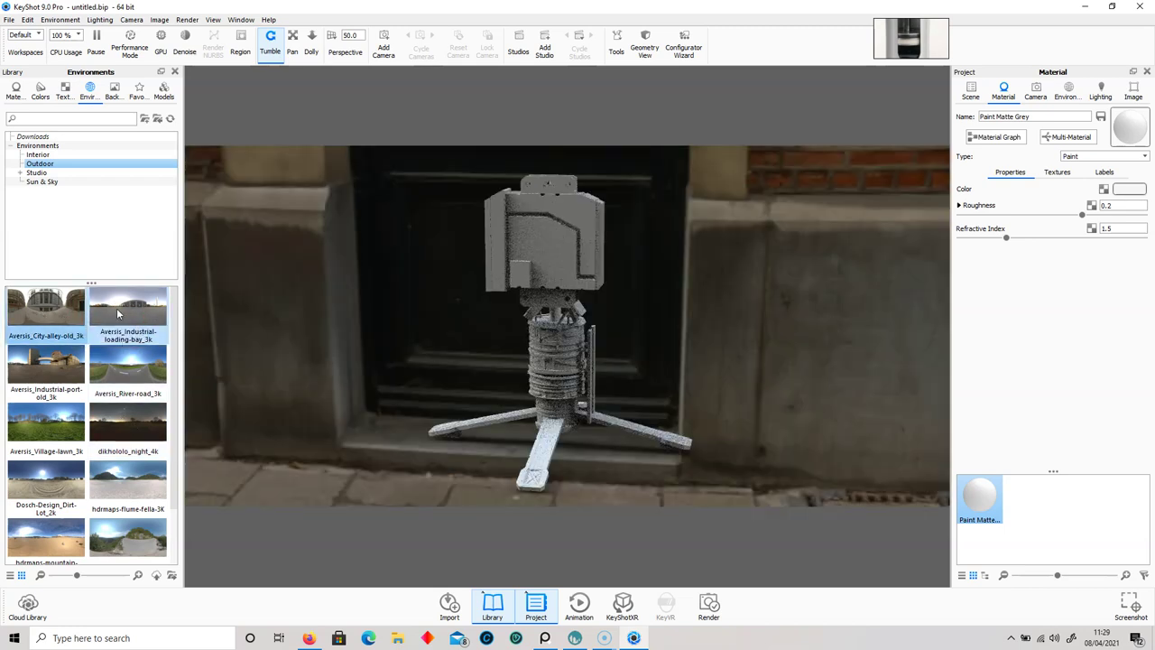
left_click_drag(271, 309, 317, 307, "ctrl")
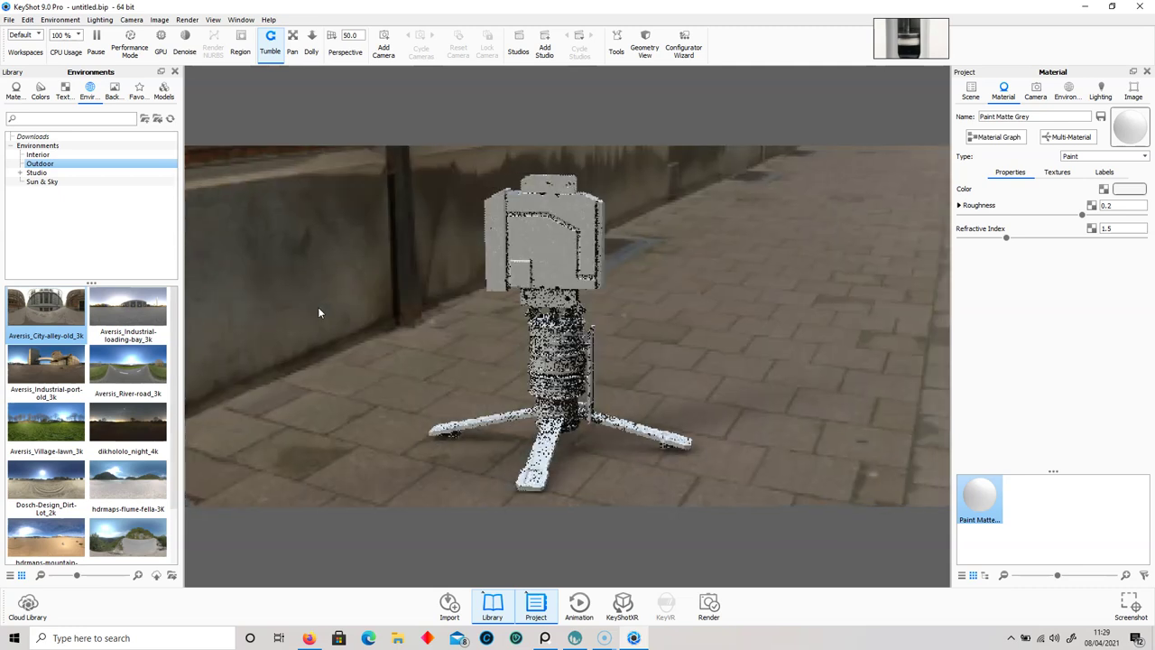
left_click_drag(427, 317, 340, 320, "ctrl")
left_click_drag(413, 312, 342, 310, "ctrl")
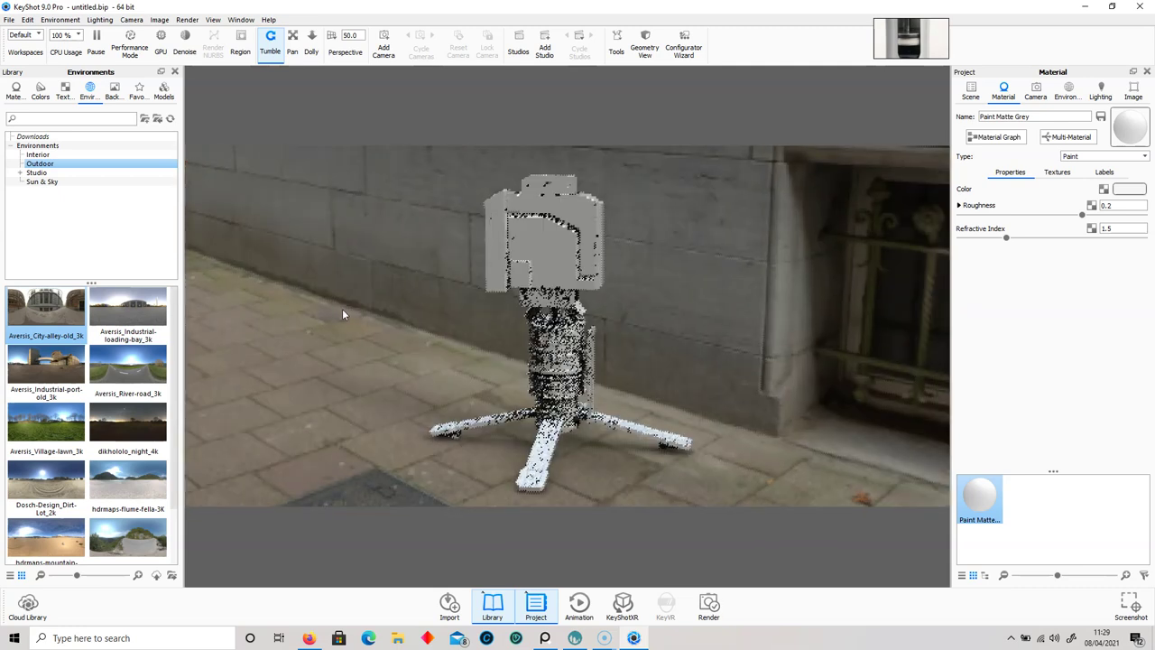
left_click_drag(427, 402, 404, 341)
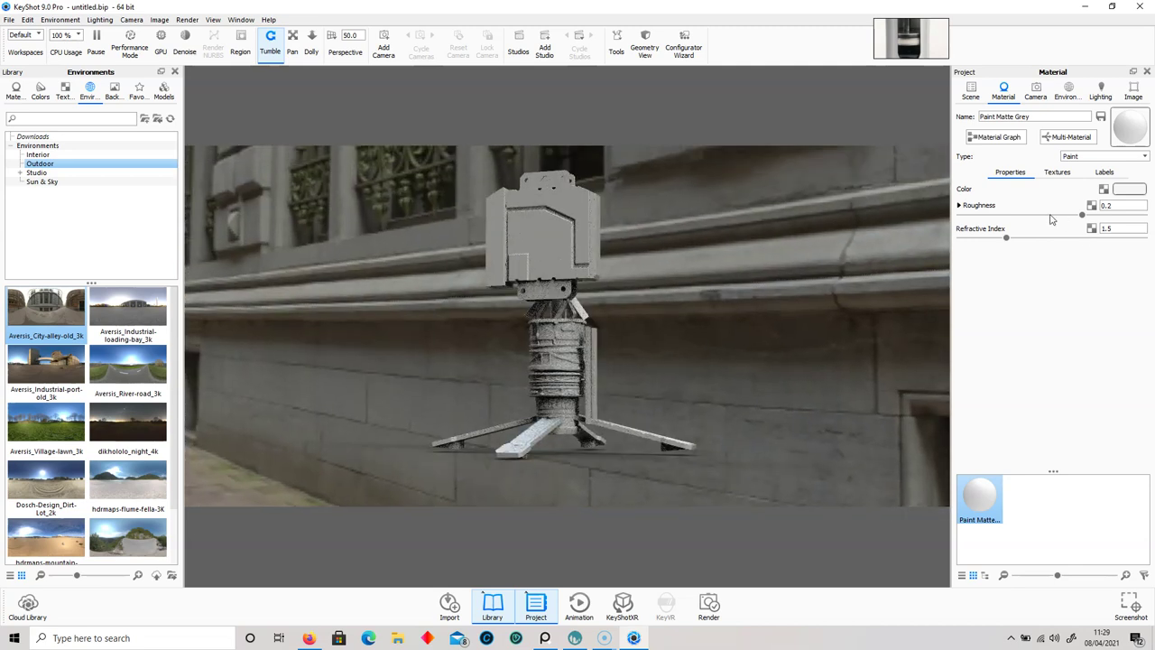
- Replace the visible environment backdrop with a plain background colour, trying black and dark grey before choosing white, FFFFFF
left_click(1068, 94)
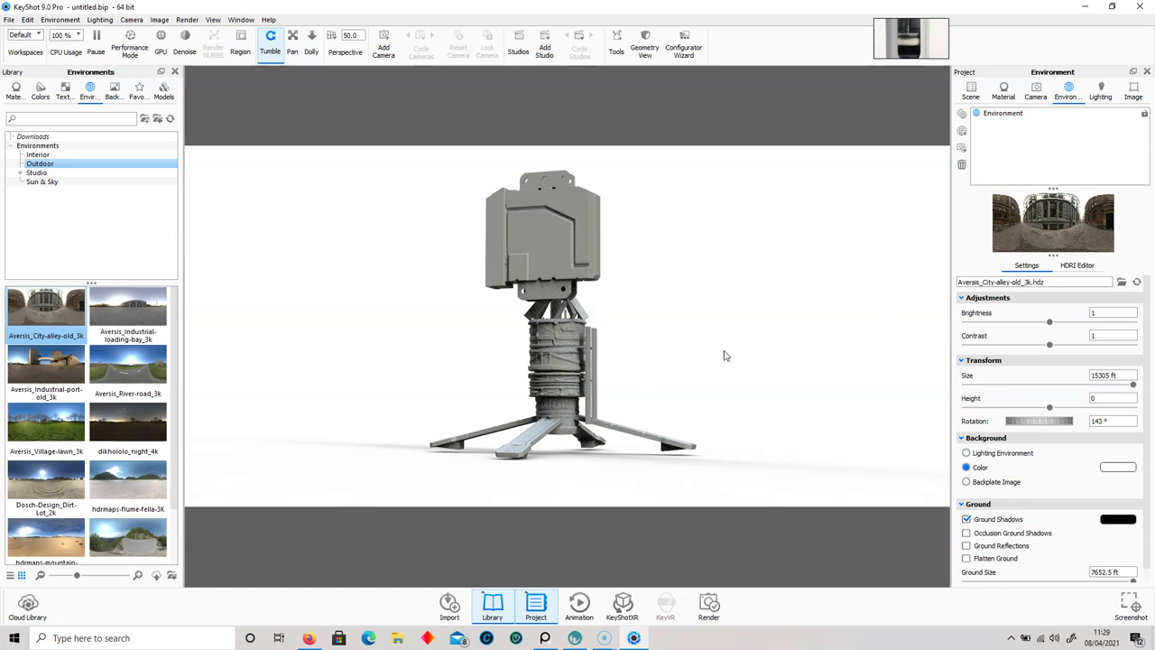
left_click(1110, 471)
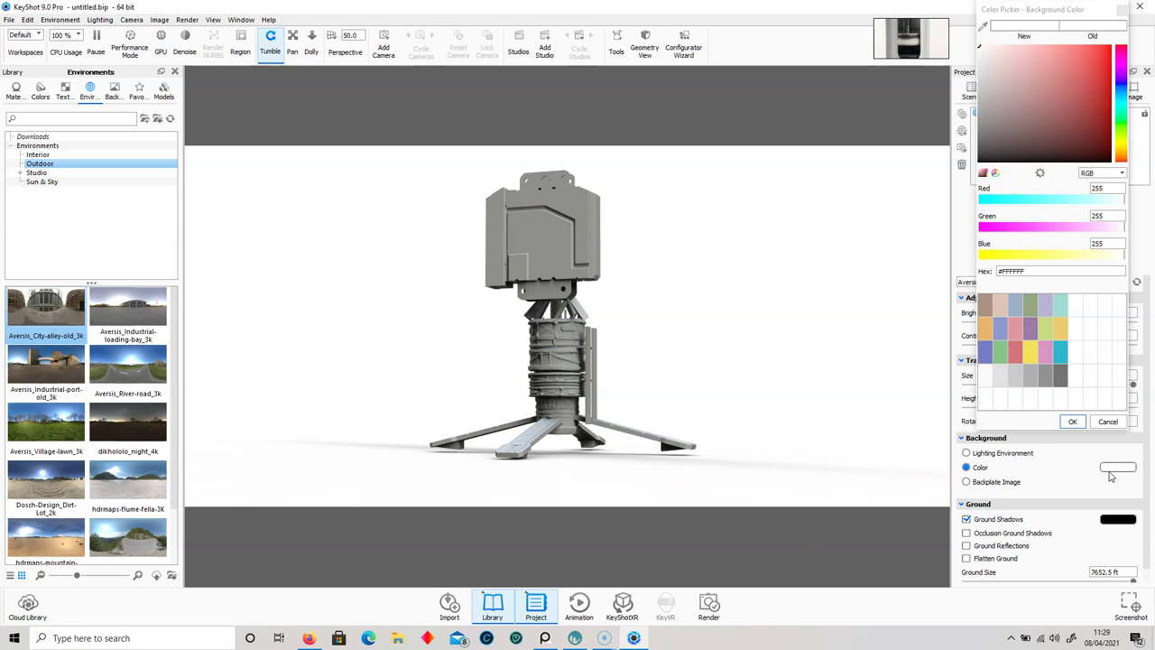
left_click_drag(990, 131, 957, 178)
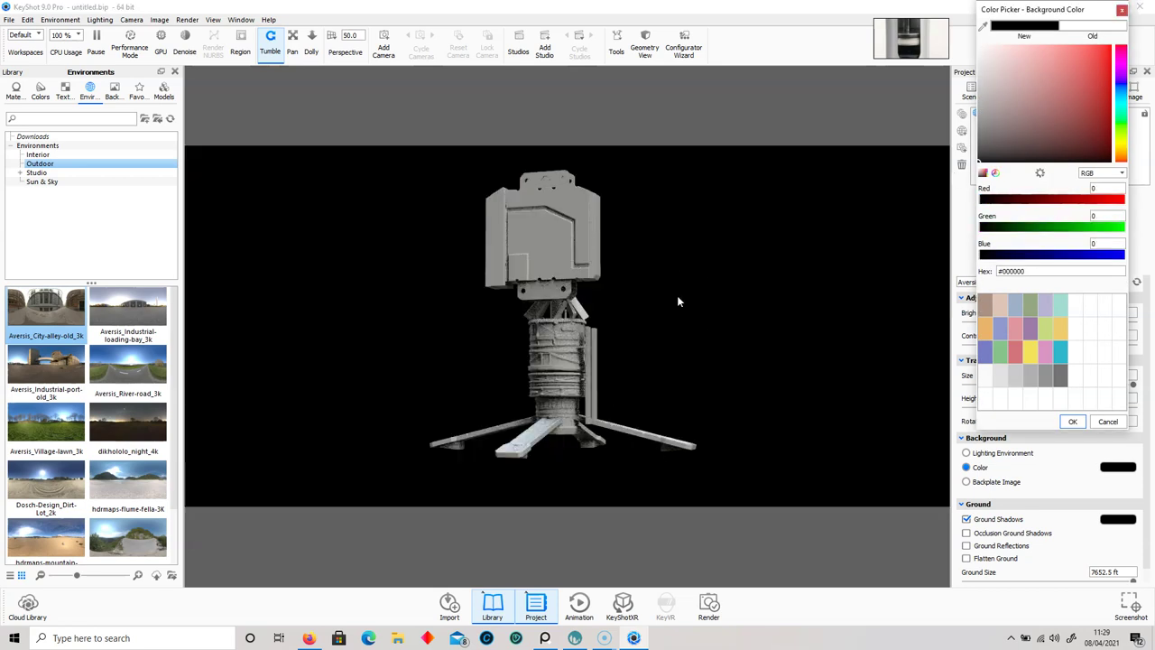
left_click_drag(946, 161, 976, 157)
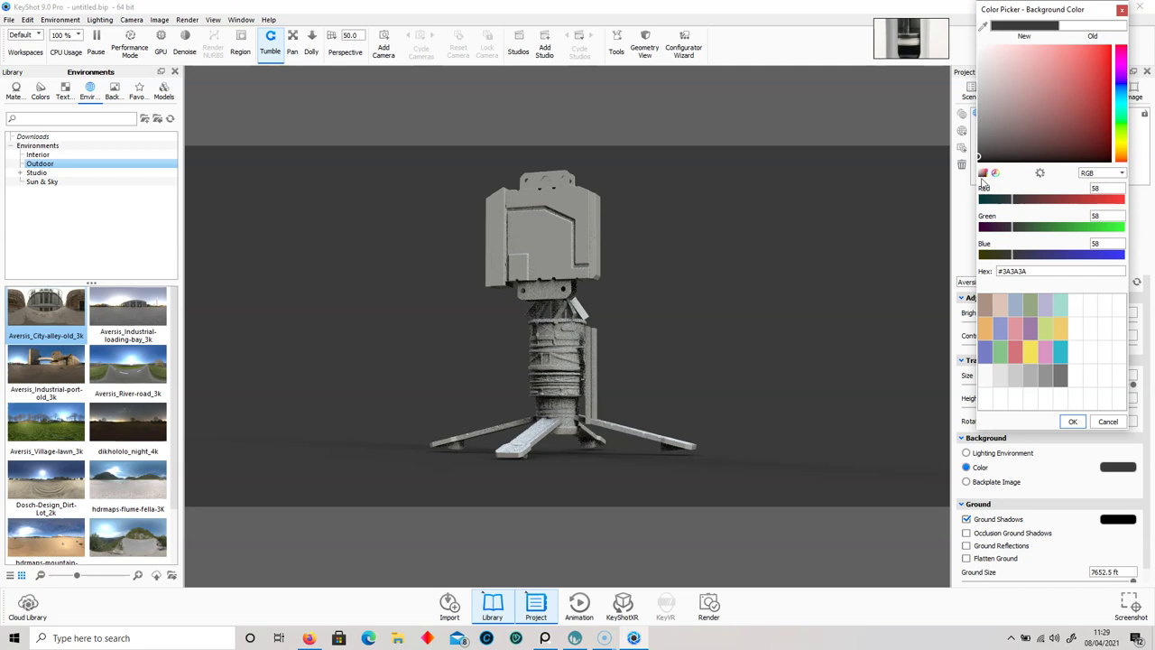
left_click_drag(1006, 102, 954, 27)
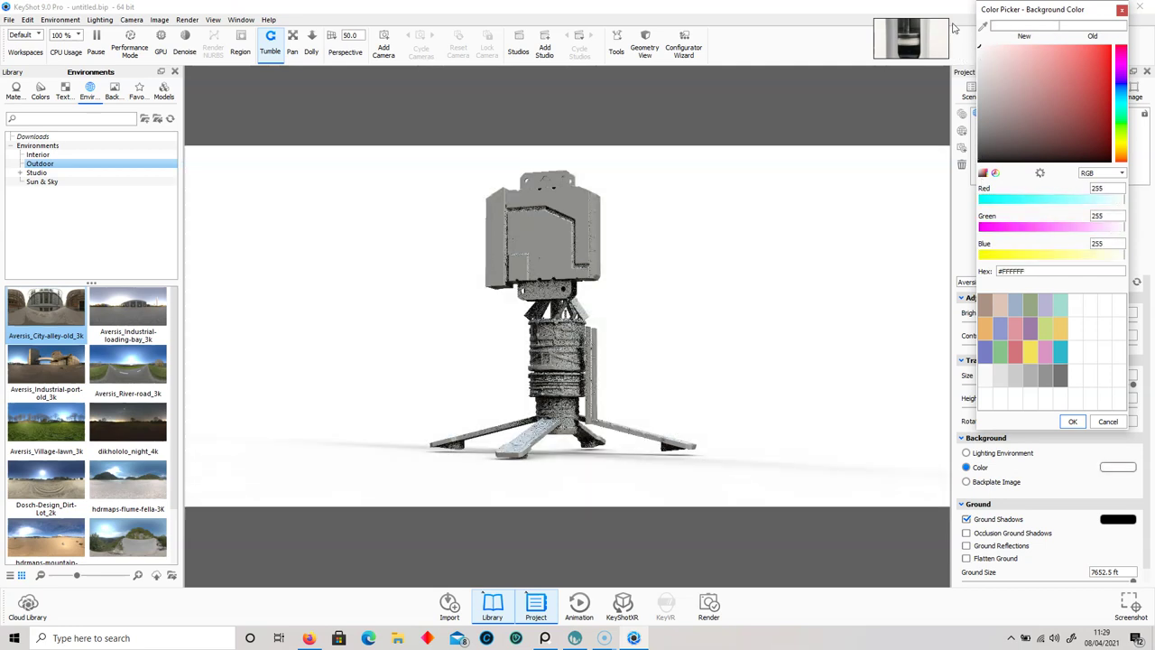
left_click(1073, 423)
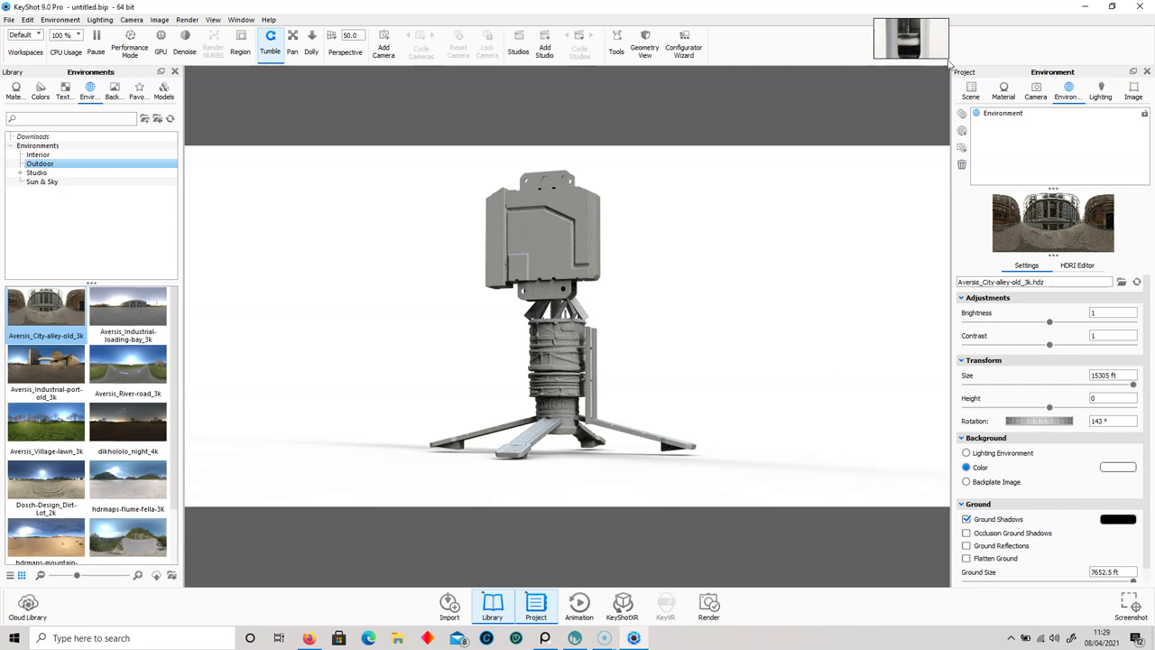
- Tilt the leg Volume144 to about -5° around Z with the Move Tool and accept the change
left_click(973, 88)
left_click(685, 441)
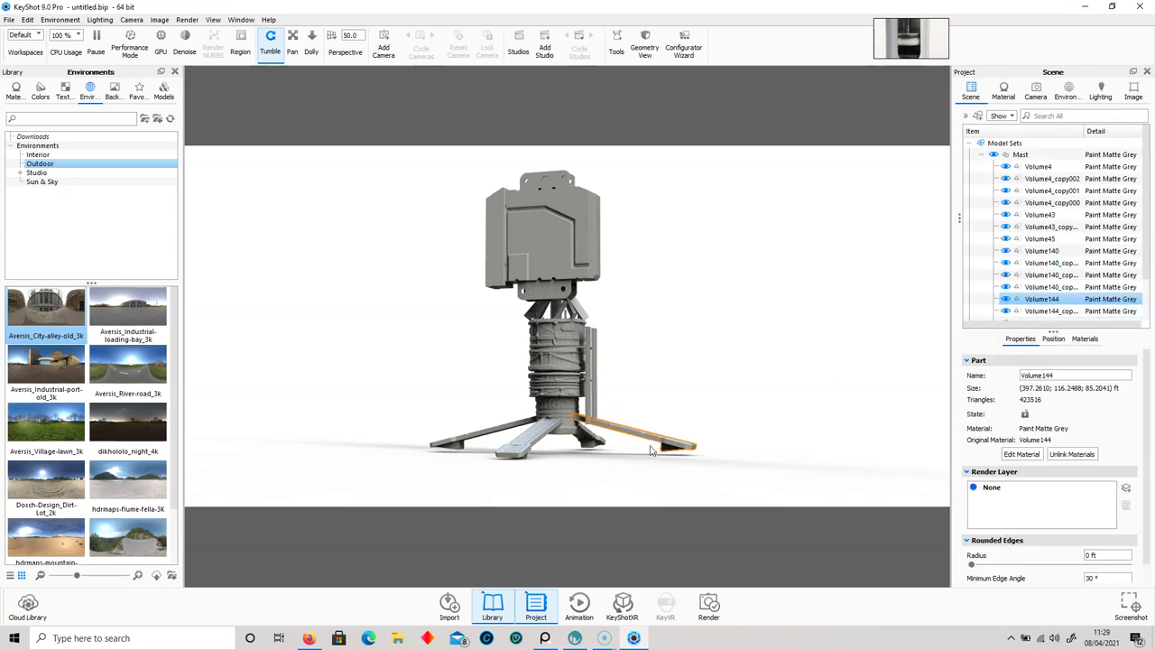
left_click(1055, 339)
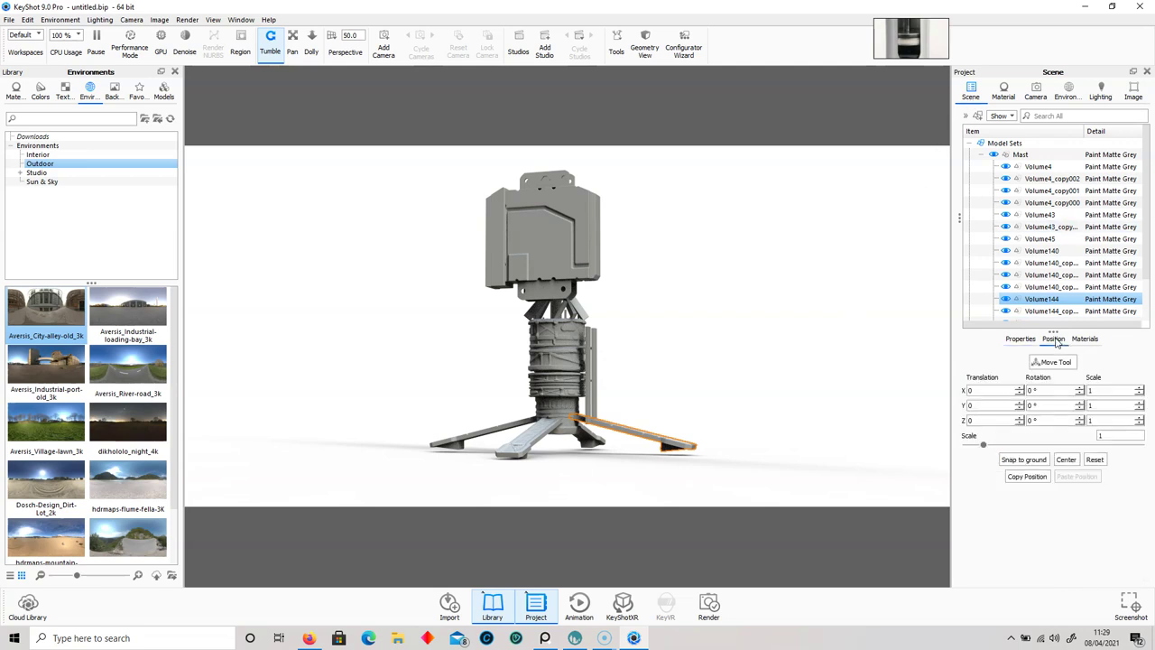
left_click(1051, 361)
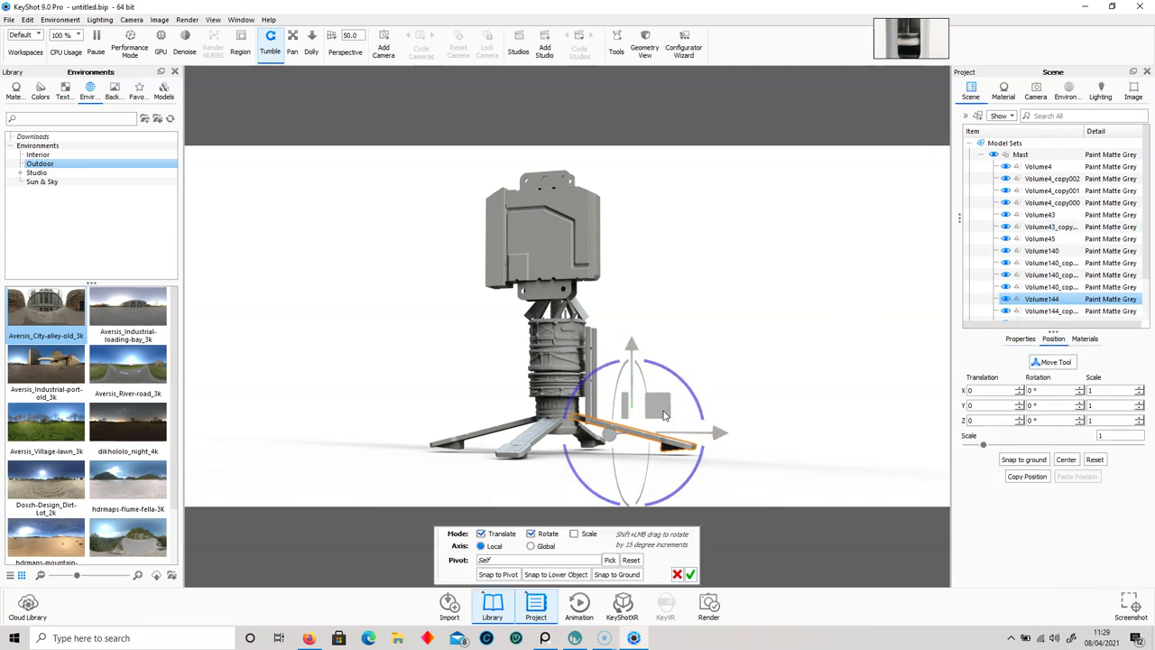
left_click_drag(680, 382, 684, 387)
left_click_drag(839, 404, 679, 411)
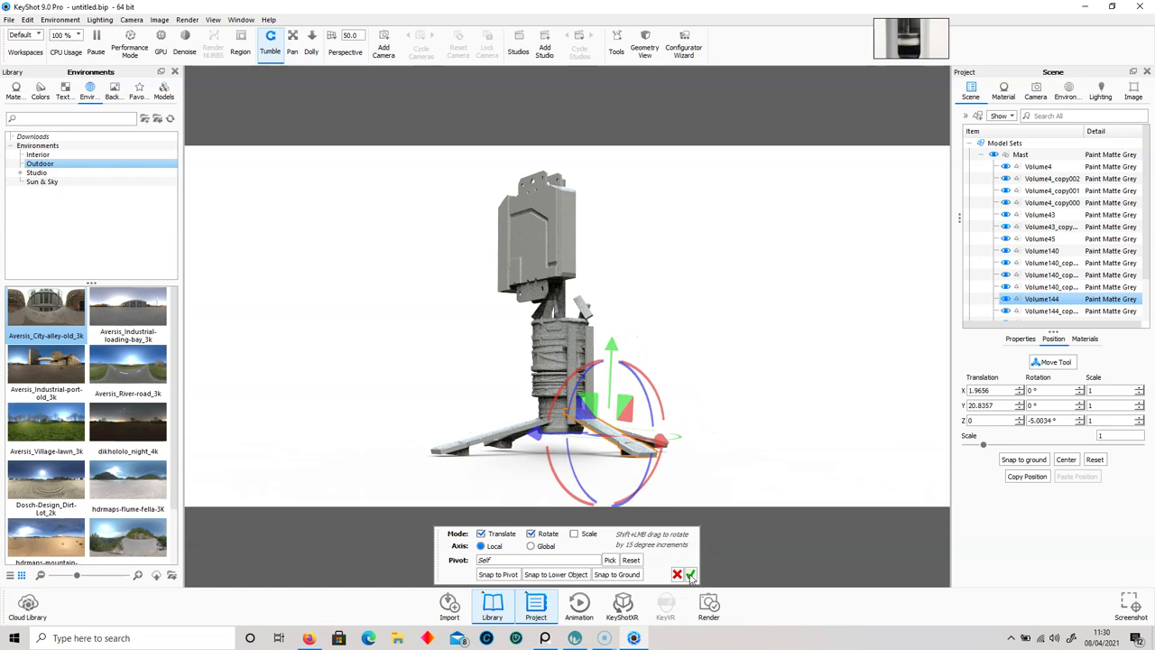
left_click(690, 575)
- Tilt the first copied leg slightly around its X axis with the Move Tool and accept the change
left_click(480, 446)
left_click_drag(692, 353, 603, 412)
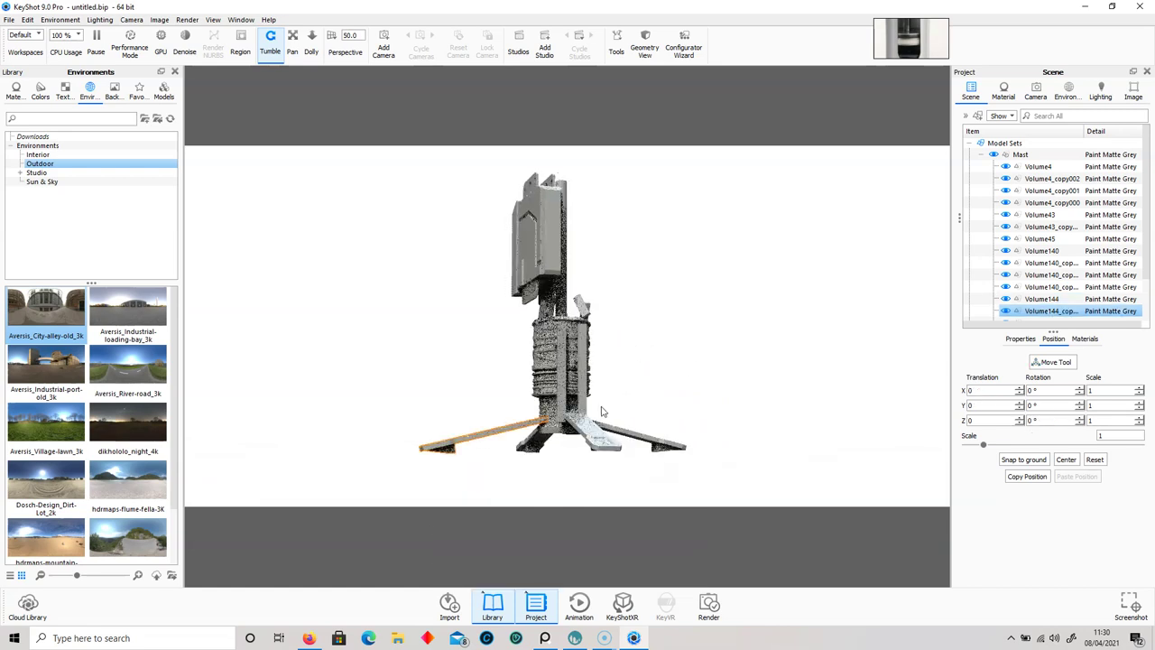
left_click(1051, 362)
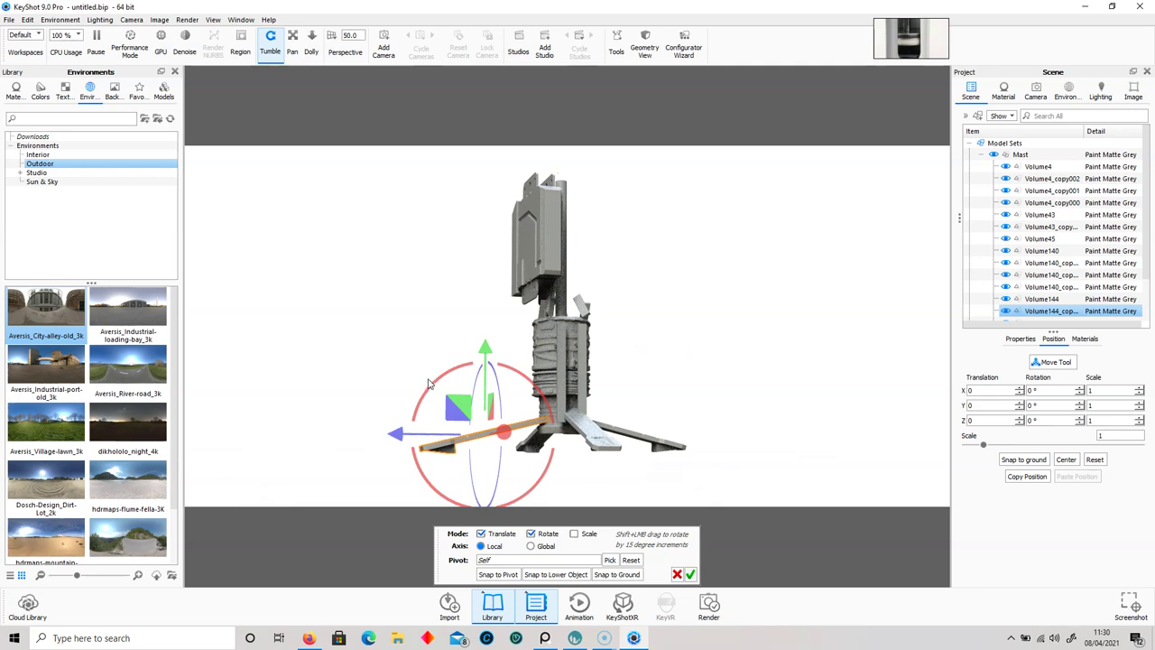
left_click_drag(429, 384, 421, 398)
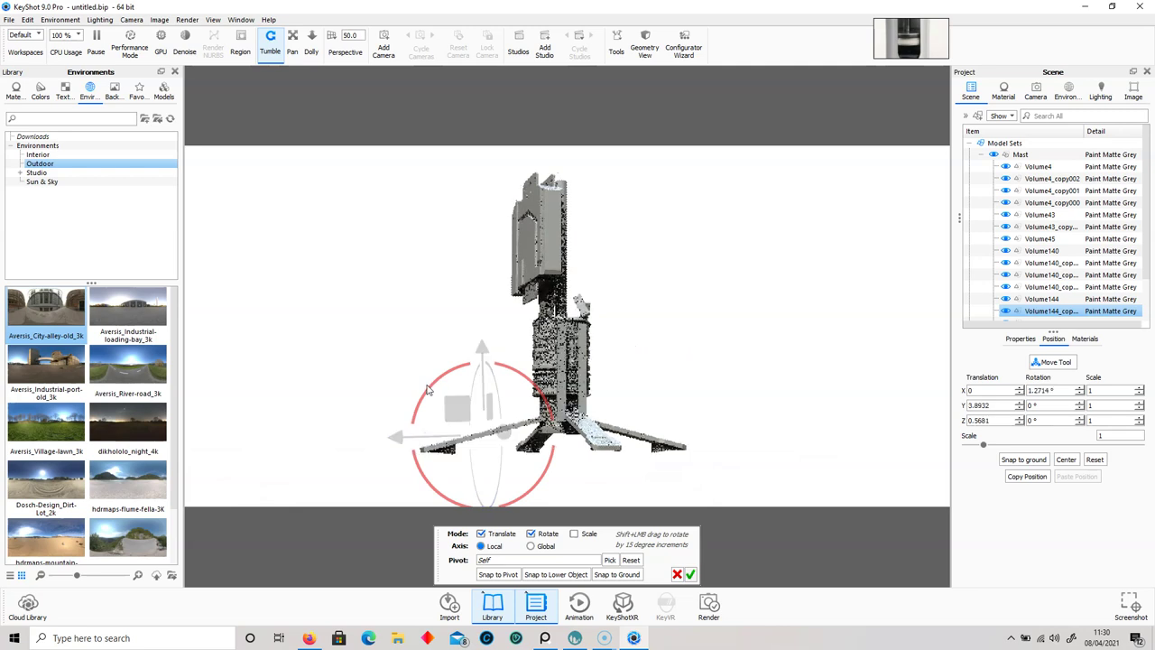
left_click(690, 575)
- Tilt the last leg in the part list to about -4.7° around X with the Move Tool and accept the change
left_click_drag(766, 466, 686, 464)
left_click(674, 449)
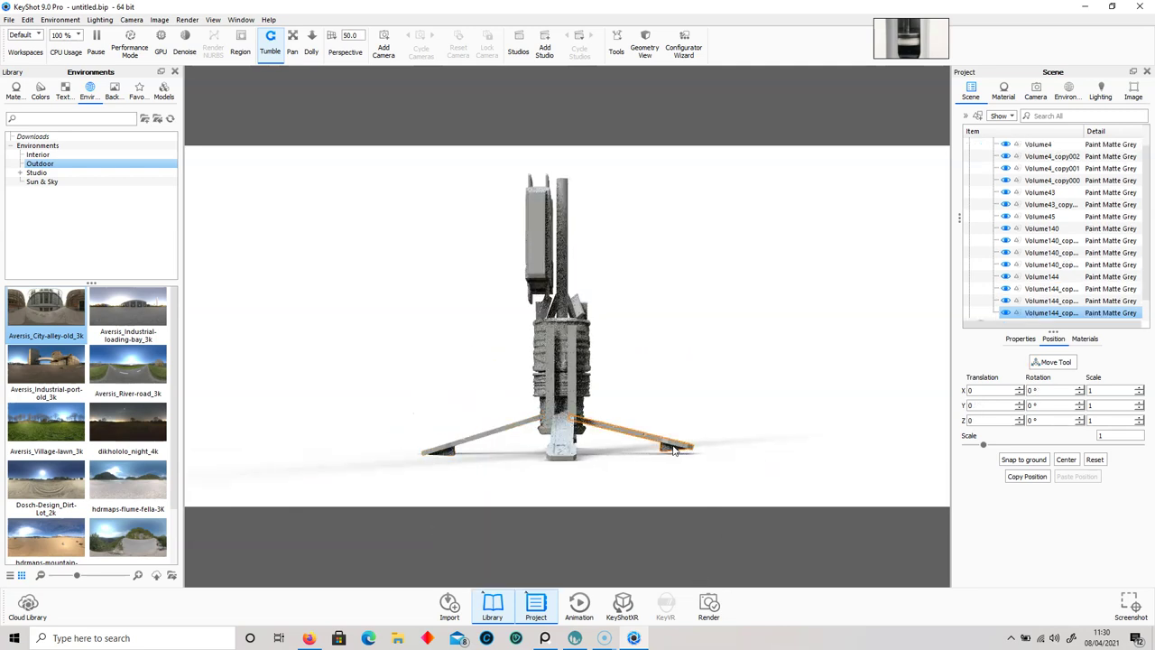
left_click(1058, 366)
left_click_drag(687, 385, 691, 392)
left_click(691, 574)
- Adjust the remaining leg's tilt around its Z axis with the Move Tool, accept it and clear the selection
left_click_drag(720, 472, 411, 475)
left_click(561, 441)
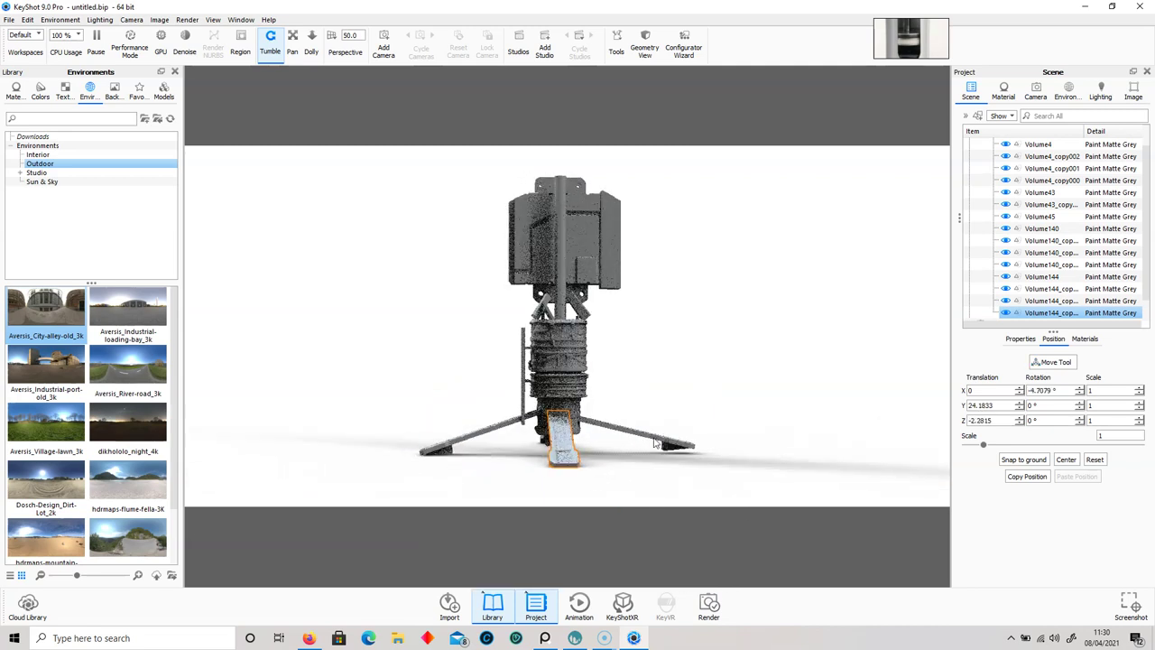
left_click(1042, 362)
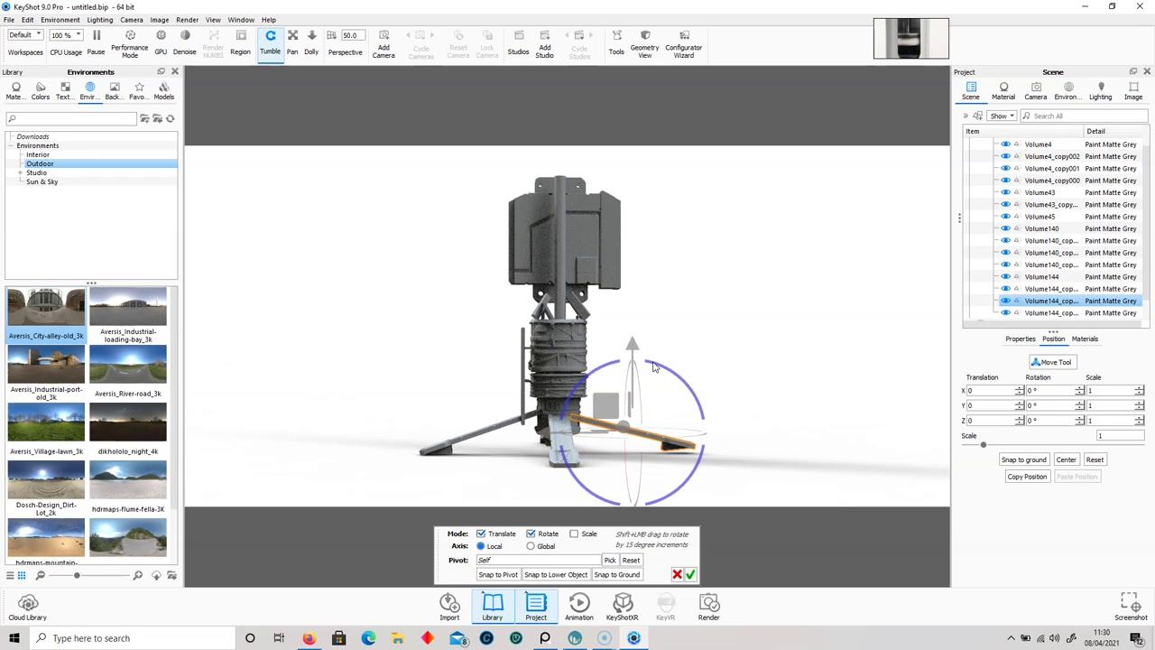
left_click(690, 575)
left_click_drag(740, 490, 671, 400)
left_click(753, 392)
left_click_drag(753, 392, 520, 250)
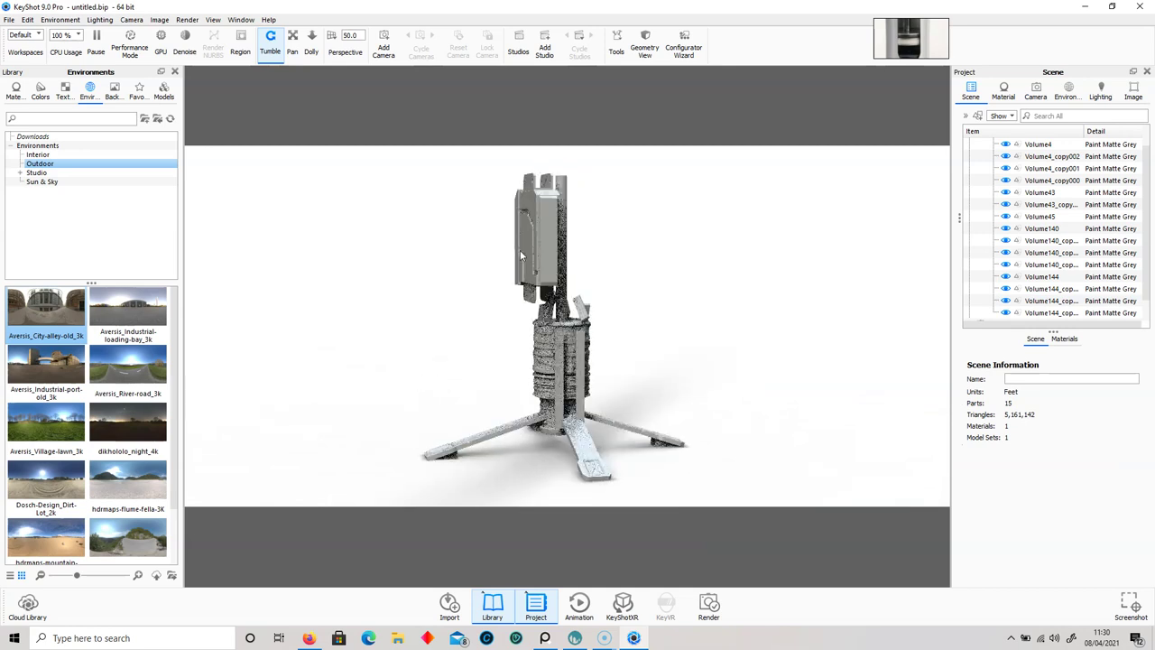
- Select the mast box's front panel, side panels and two bracket plates together, leaving out Volume4_copy000, and duplicate them
left_click(543, 252)
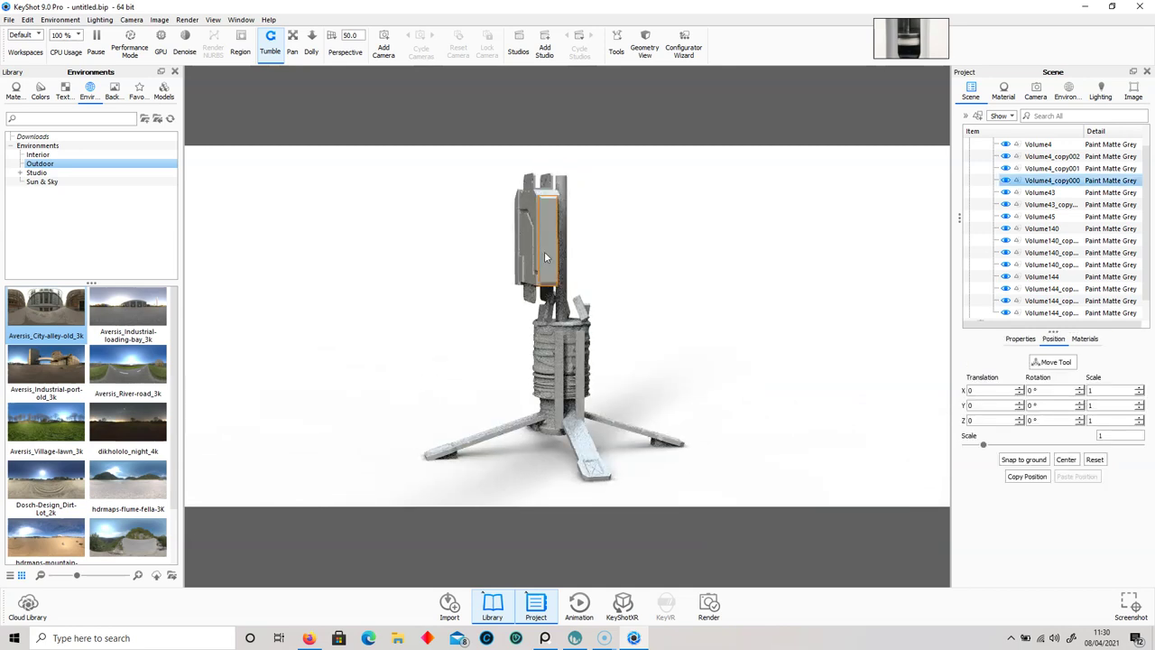
scroll(610, 277, "down", 3)
scroll(603, 307, "up", 2)
scroll(636, 308, "up", 3)
middle_click_drag(642, 307, 647, 356)
left_click_drag(617, 302, 734, 337)
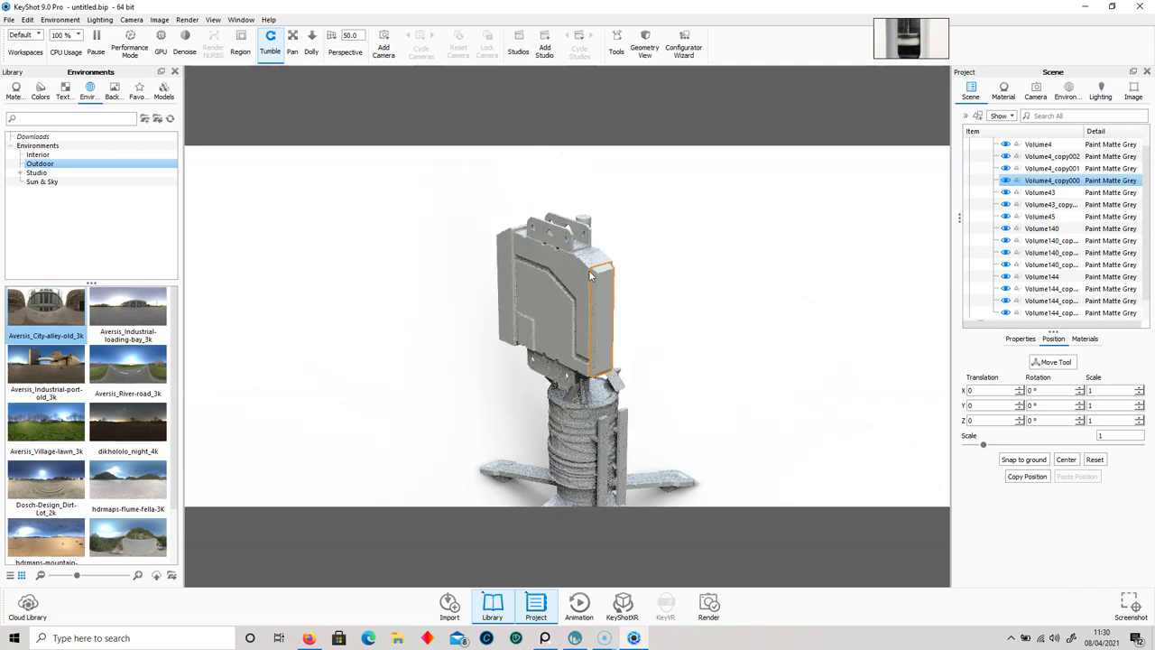
left_click(565, 266, "ctrl")
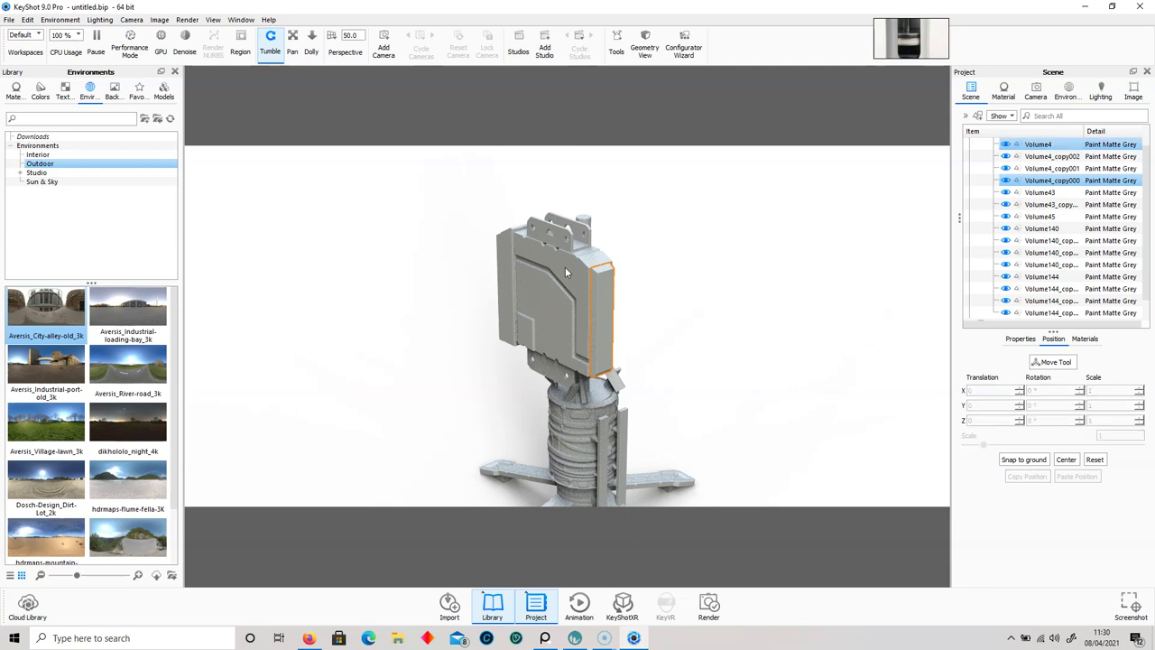
left_click(601, 279)
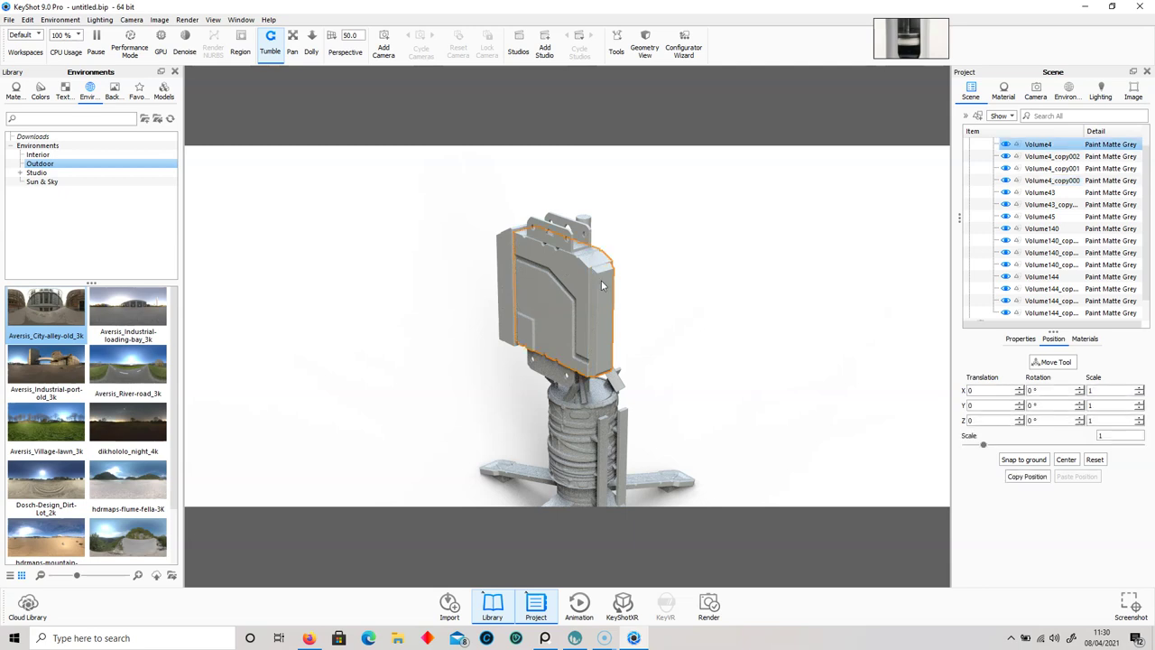
left_click(555, 234, "ctrl")
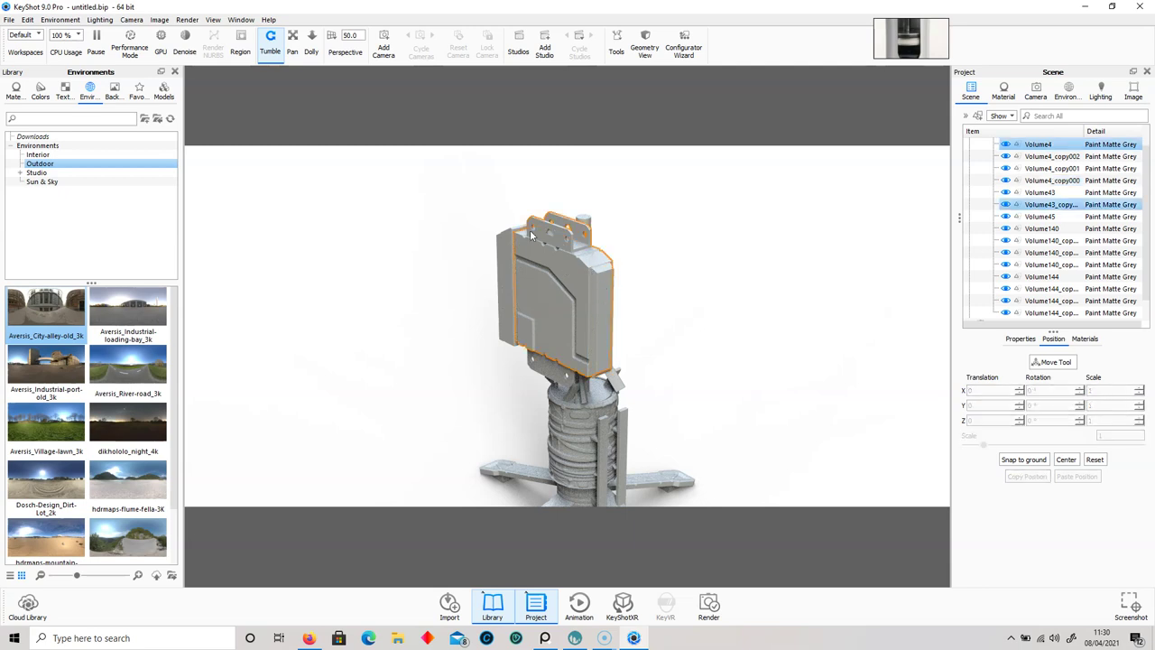
left_click(506, 249, "ctrl")
left_click_drag(637, 252, 818, 216)
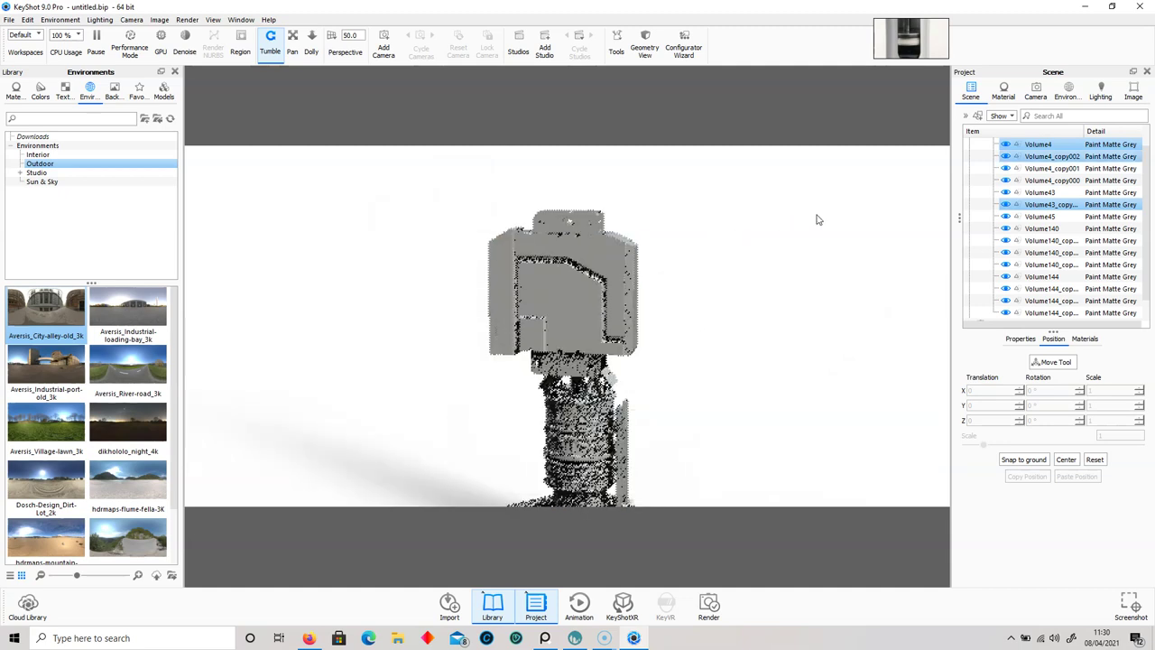
left_click(497, 264, "ctrl")
left_click(570, 362, "ctrl")
left_click_drag(676, 419, 431, 378)
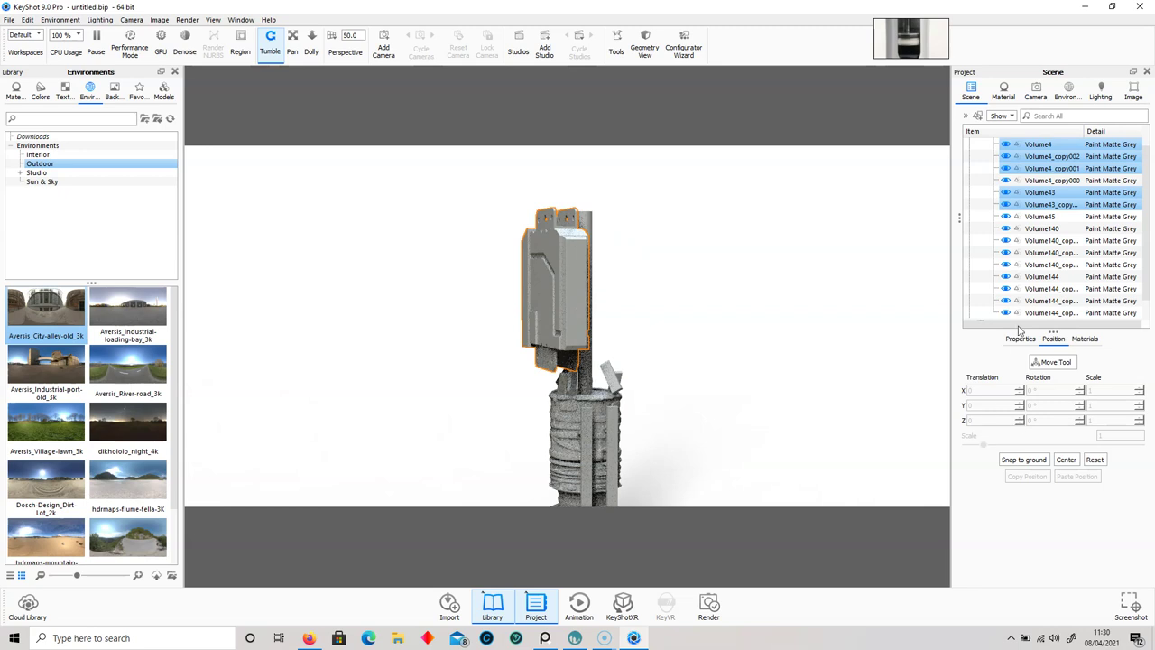
right_click(1050, 173)
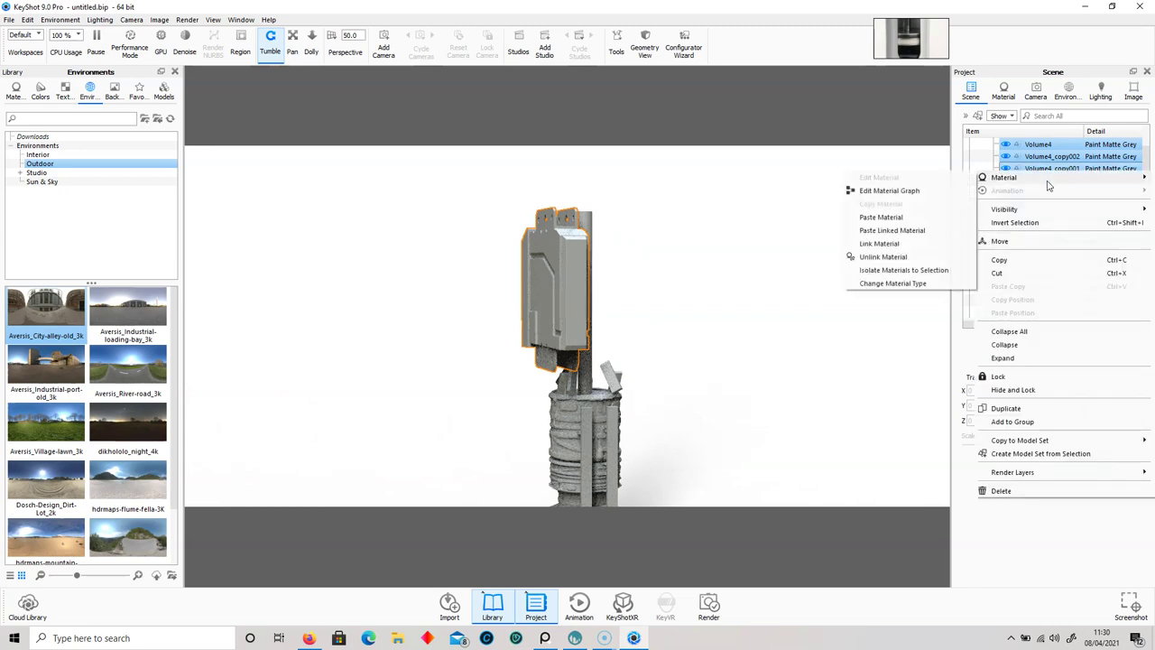
left_click(1009, 408)
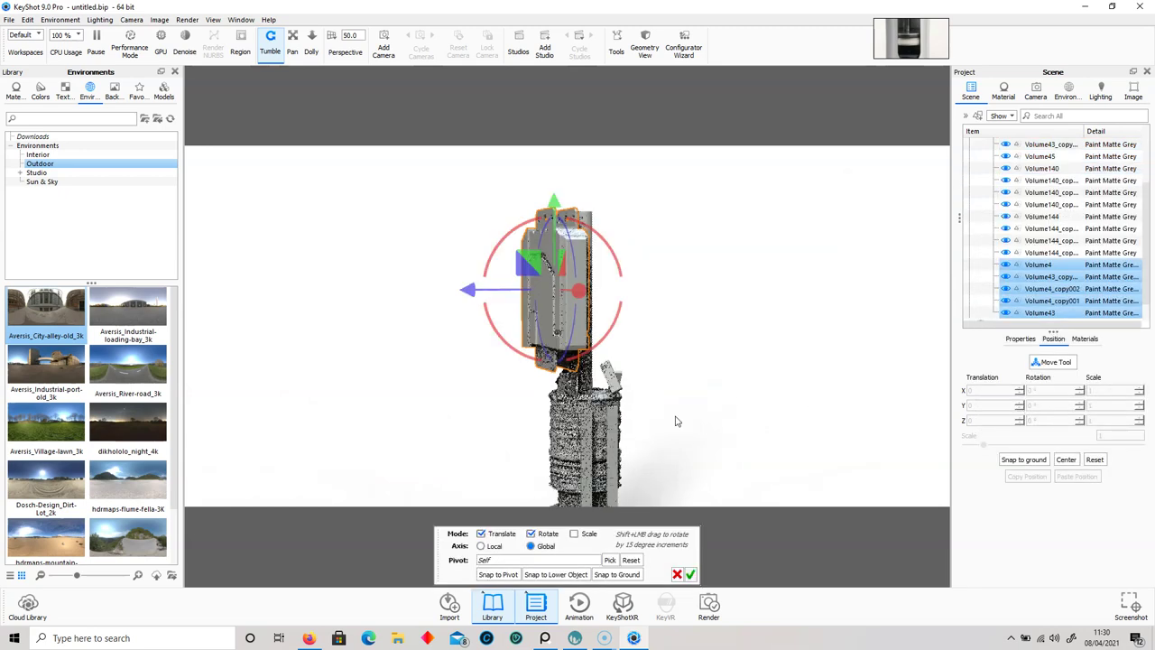
- Move the duplicated box assembly along the Z axis to the opposite side of the pole, accept it and clear the selection
left_click_drag(467, 293, 521, 297)
left_click_drag(776, 322, 751, 391)
left_click_drag(527, 305, 534, 303)
left_click(692, 575)
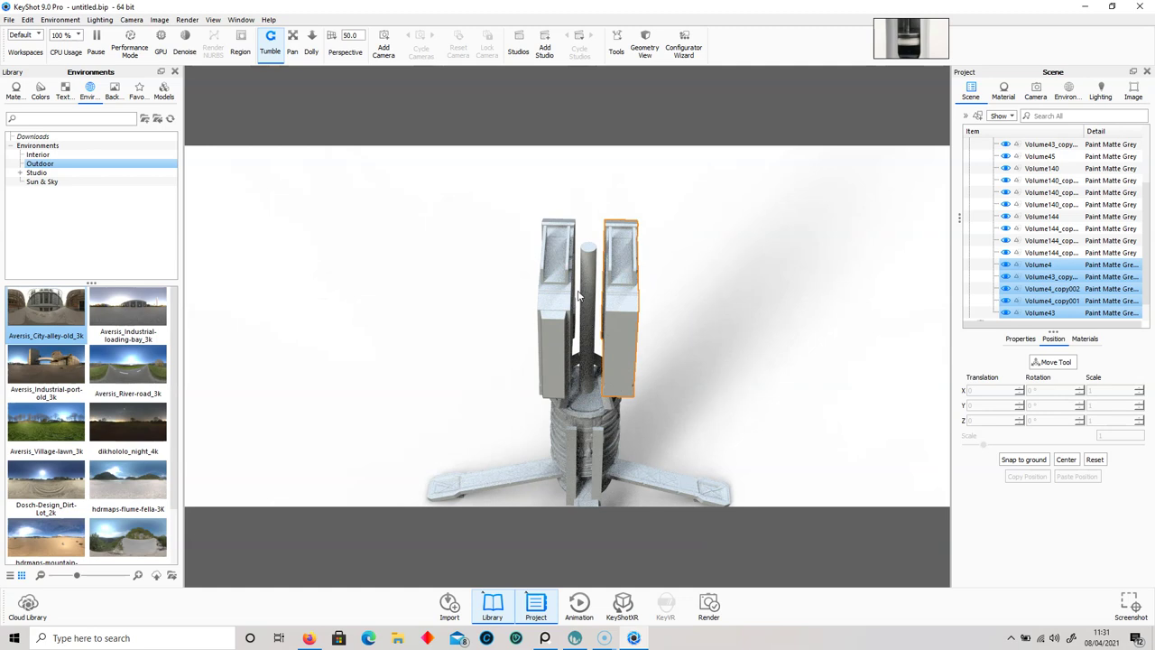
left_click(709, 340)
- Examine the mast with both boxes from several angles, ending on a low view of the whole model
left_click_drag(712, 315, 797, 315)
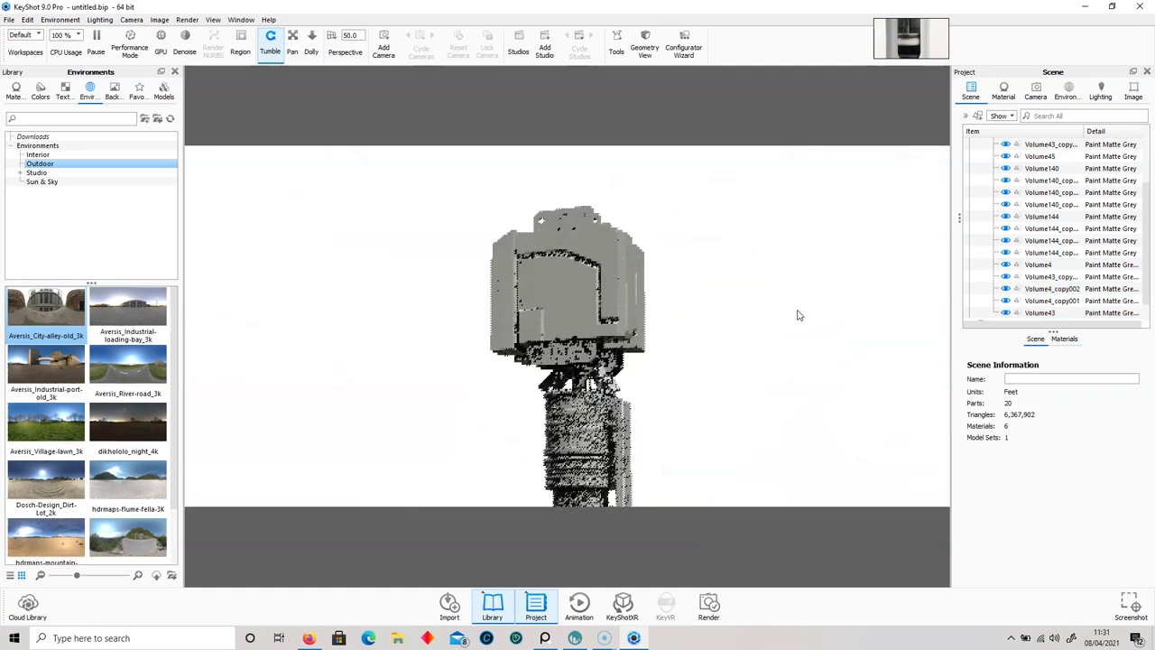
left_click_drag(745, 353, 644, 298)
scroll(662, 297, "up", 2)
middle_click_drag(662, 297, 663, 302)
left_click_drag(663, 301, 675, 279)
middle_click_drag(675, 279, 675, 280)
left_click_drag(675, 281, 672, 279)
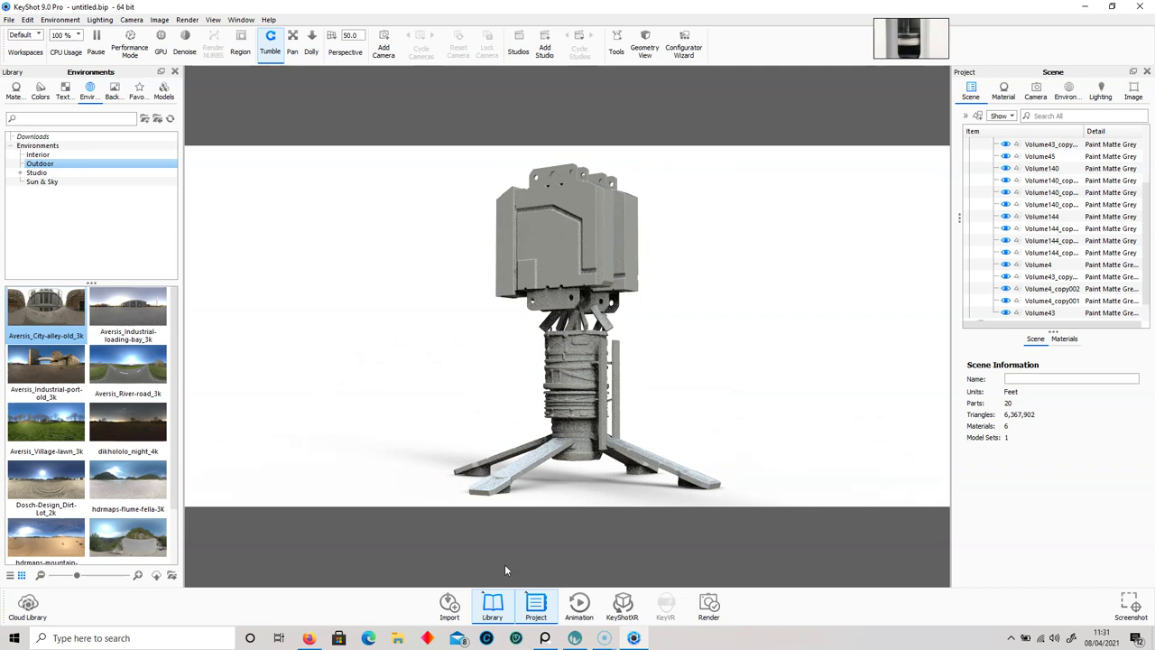
- Switch to Firefox and run a Google image search for "shuttle nasa" in a new tab
left_click(309, 639)
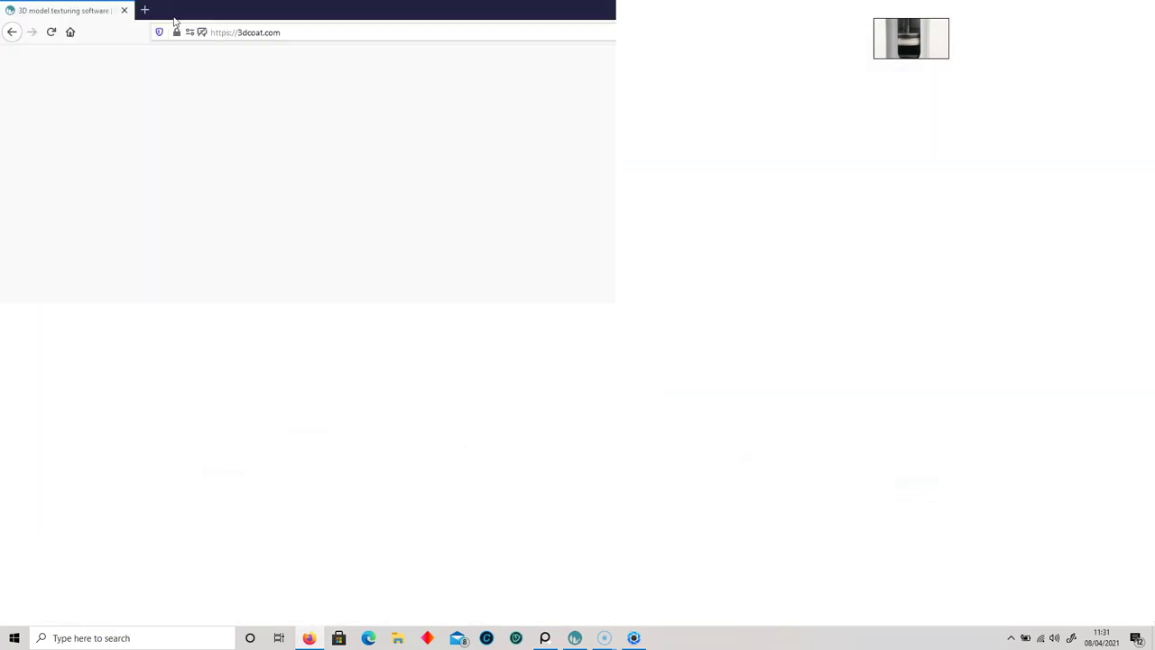
key("ctrl+t")
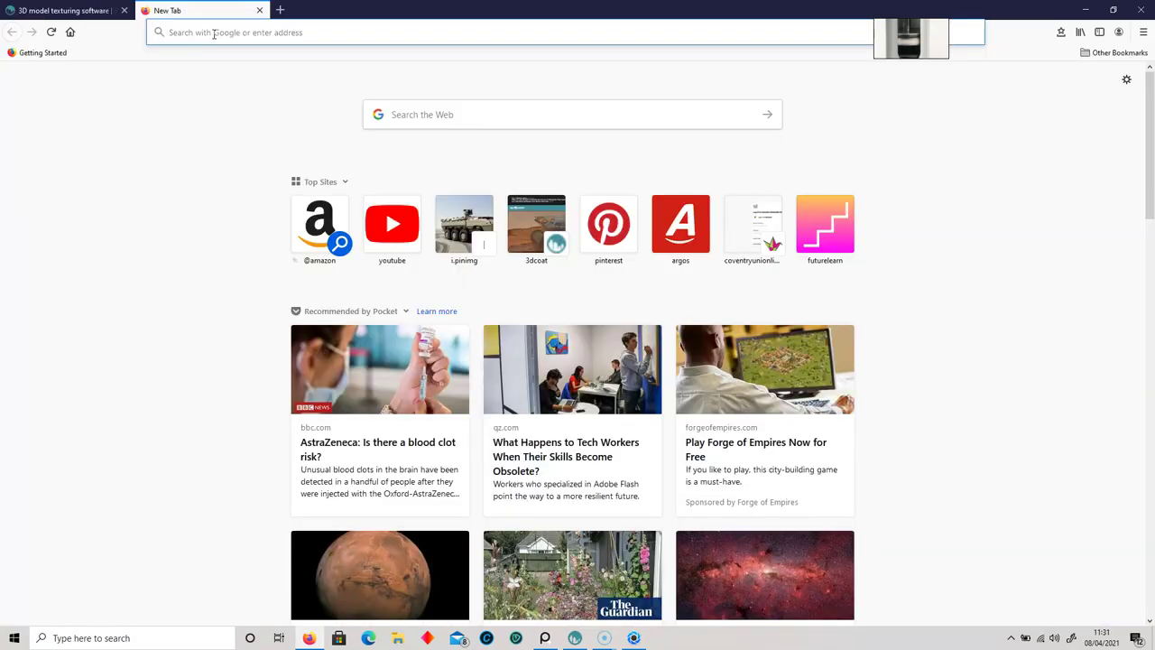
left_click(214, 33)
type("shuttle")
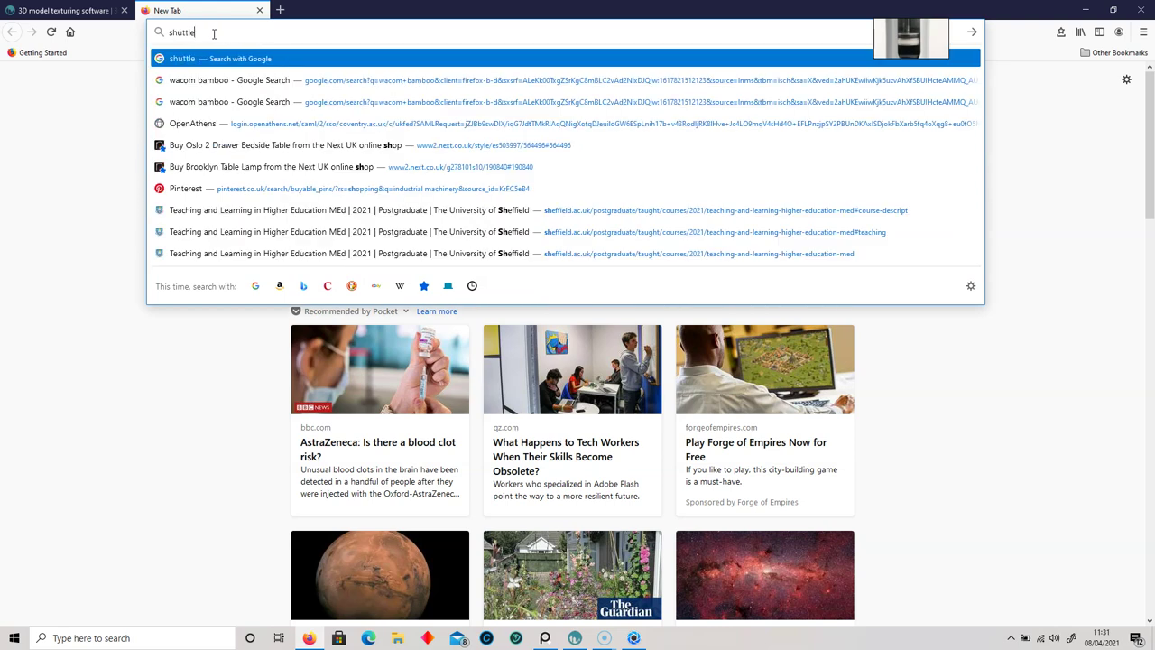
type(" nasa")
key("Return")
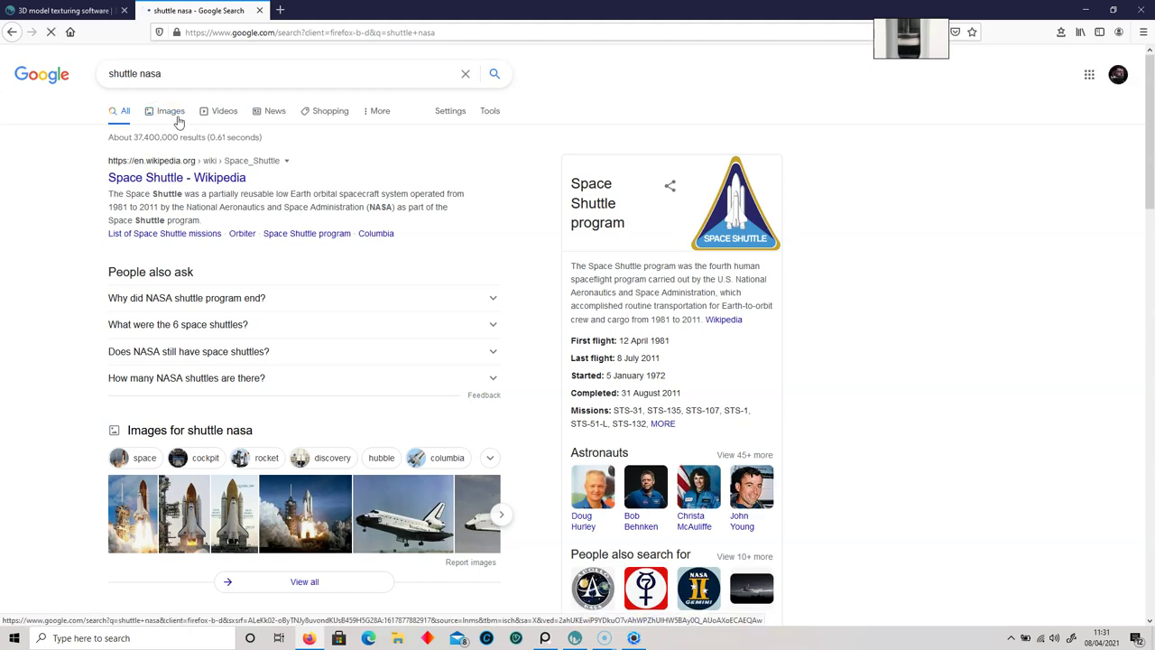
left_click(178, 121)
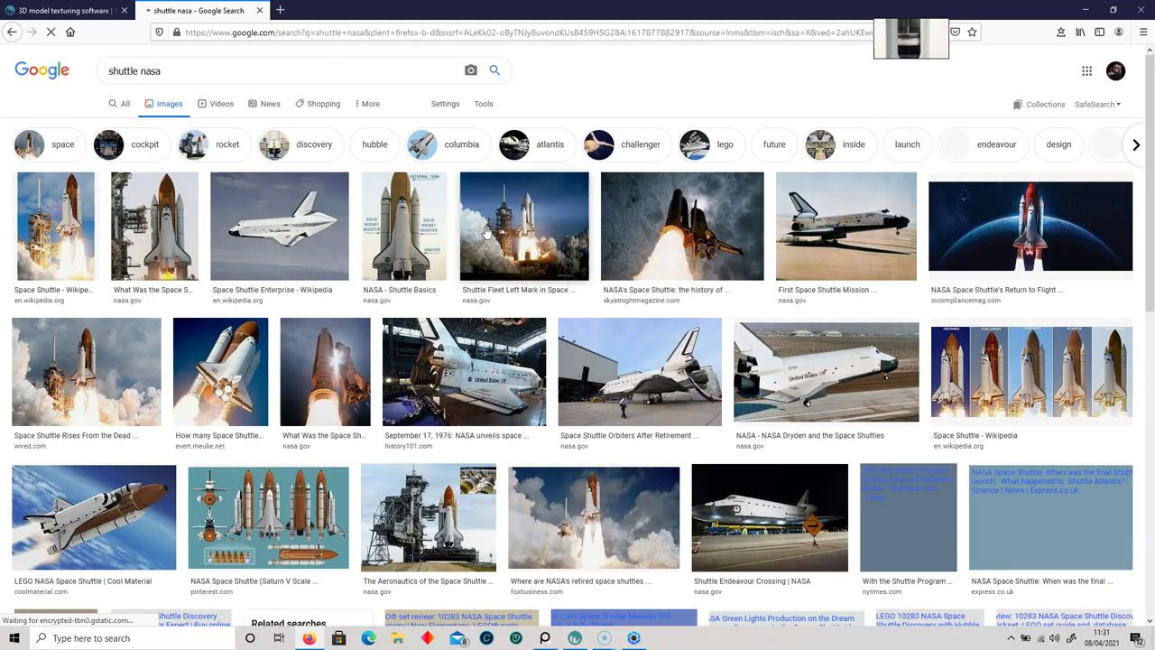
- Look through the NASA shuttle images for a suitable industrial reference or background
scroll(497, 233, "down", 1)
scroll(503, 241, "down", 2)
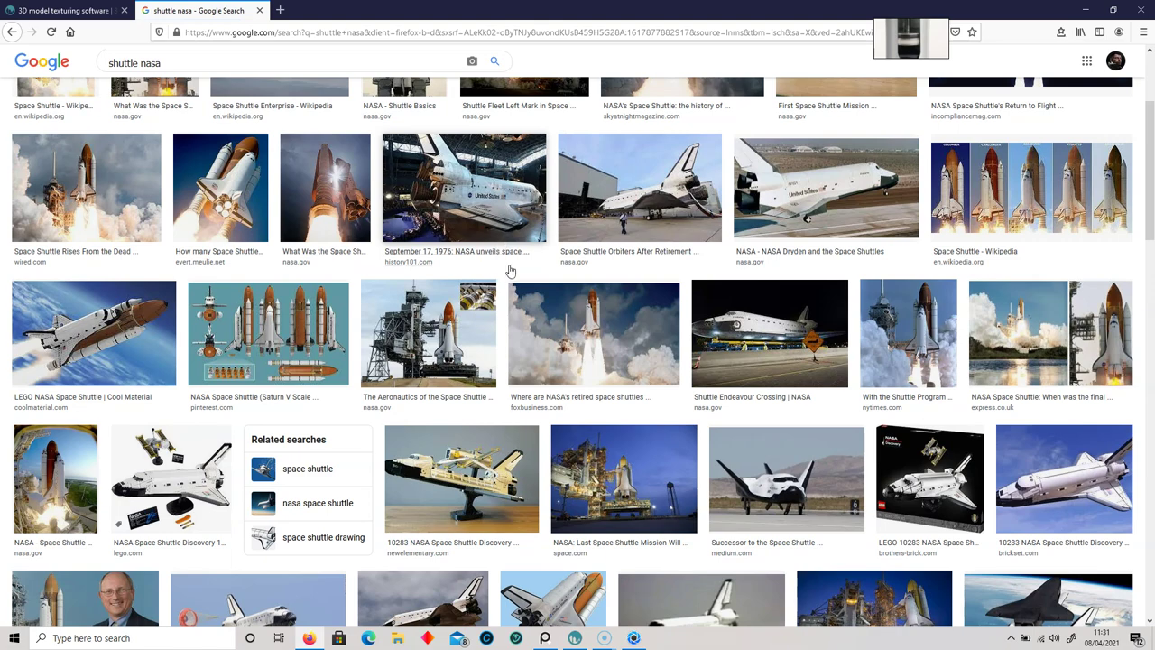
scroll(636, 407, "down", 10)
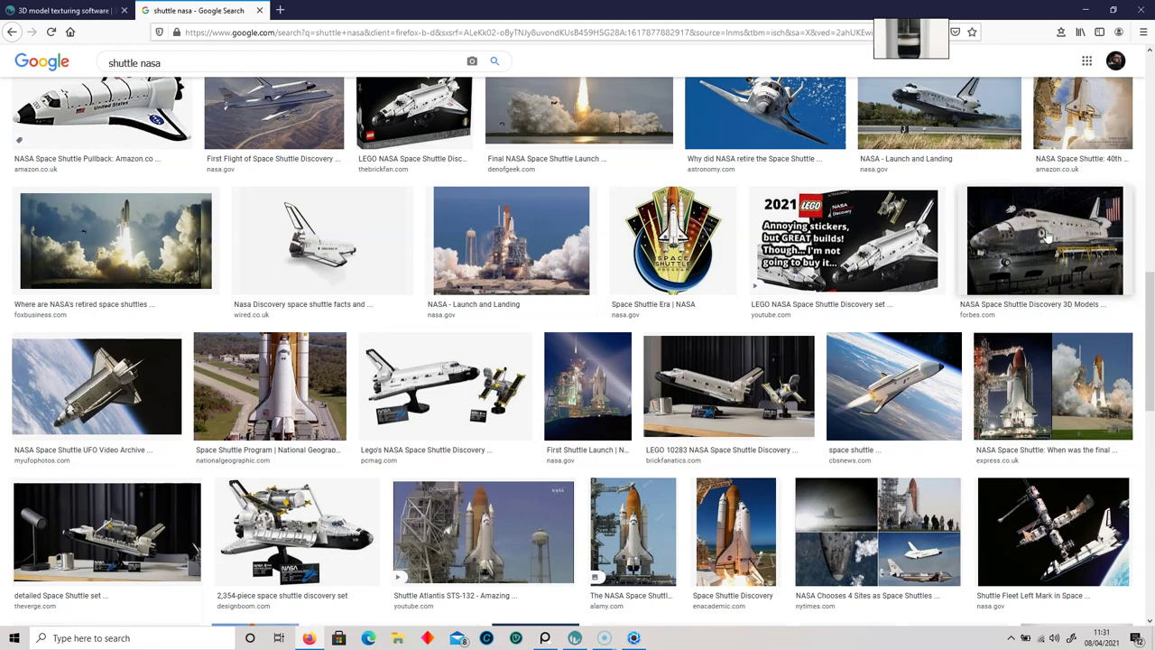
scroll(1050, 237, "down", 5)
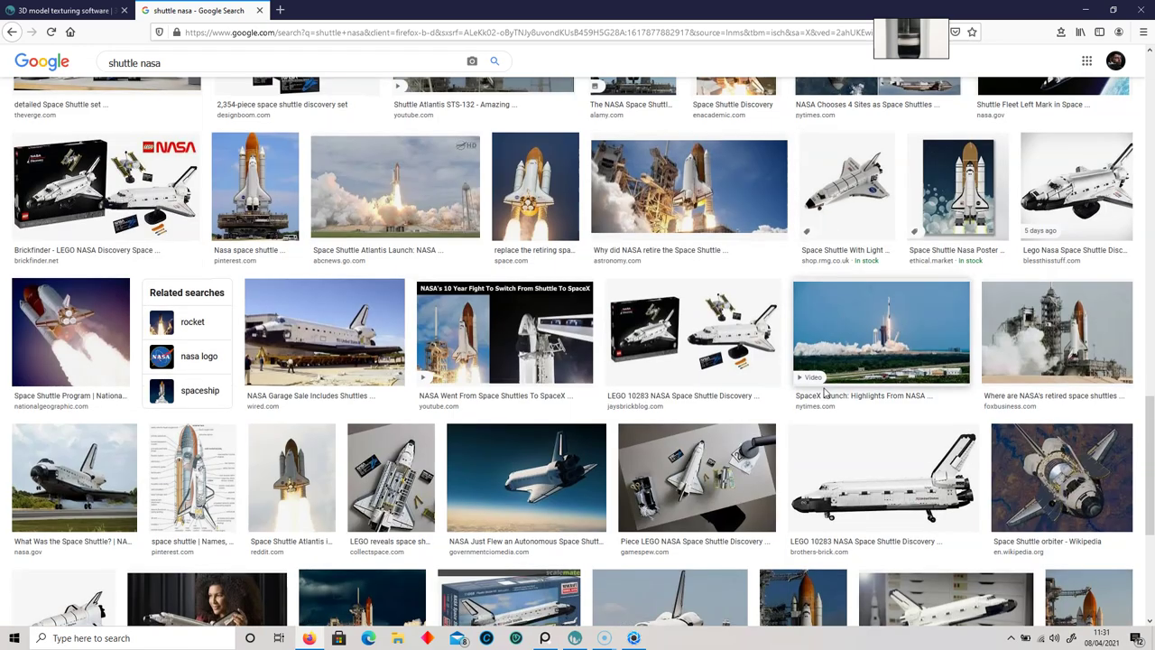
scroll(824, 393, "down", 7)
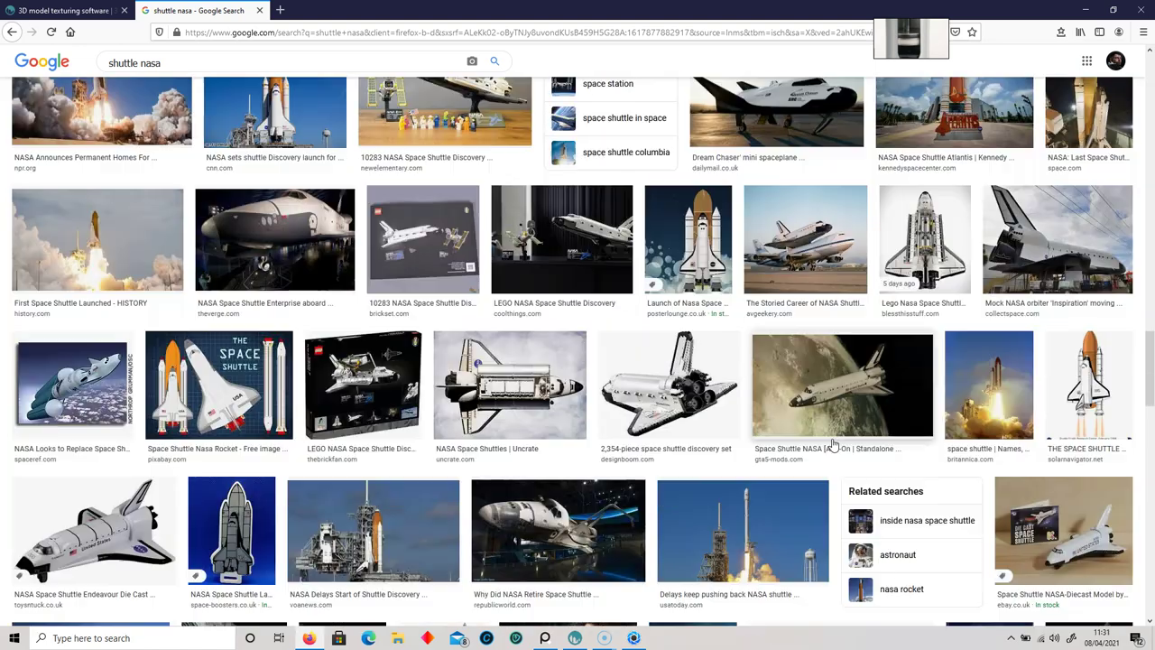
left_click_drag(1151, 362, 1152, 488)
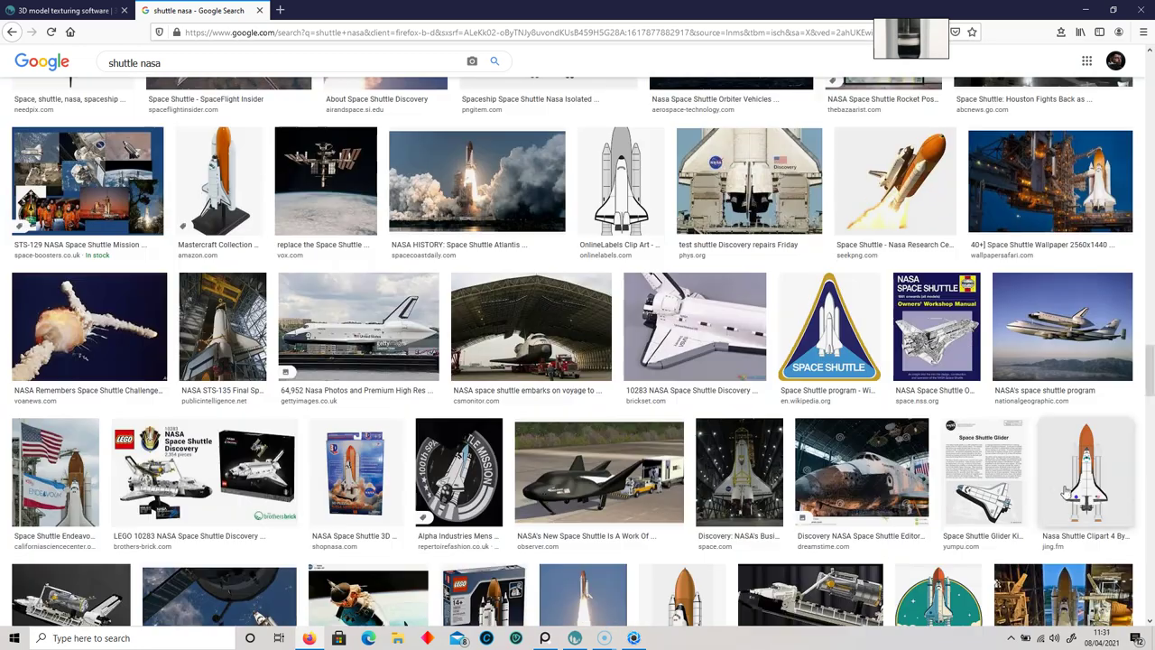
scroll(1067, 492, "down", 3)
- Change the image search to "shuttle factory" and look through the first results
left_click_drag(1148, 403, 1149, 91)
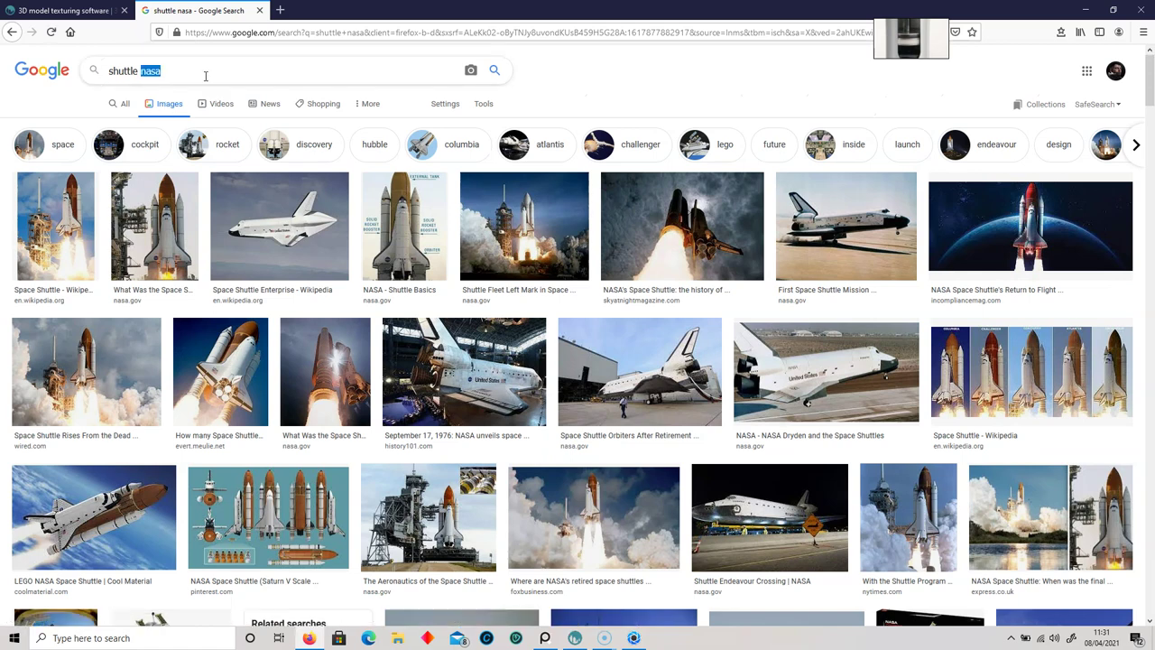
type("factory")
key("Return")
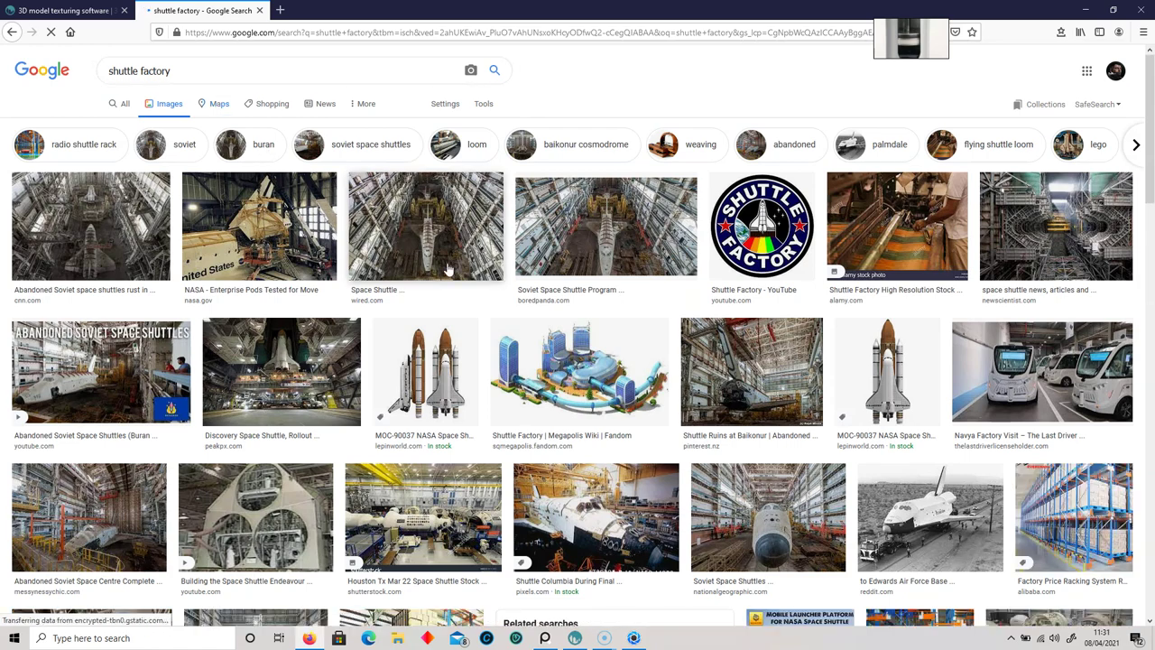
scroll(454, 287, "down", 3)
scroll(454, 287, "down", 1)
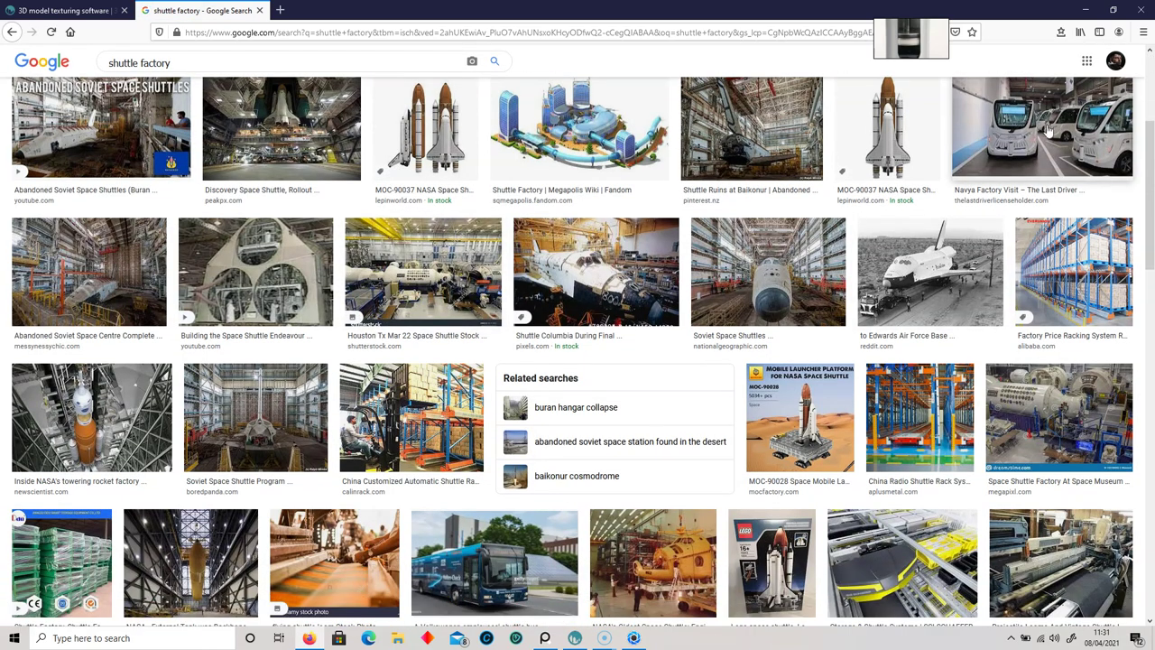
scroll(1035, 128, "down", 3)
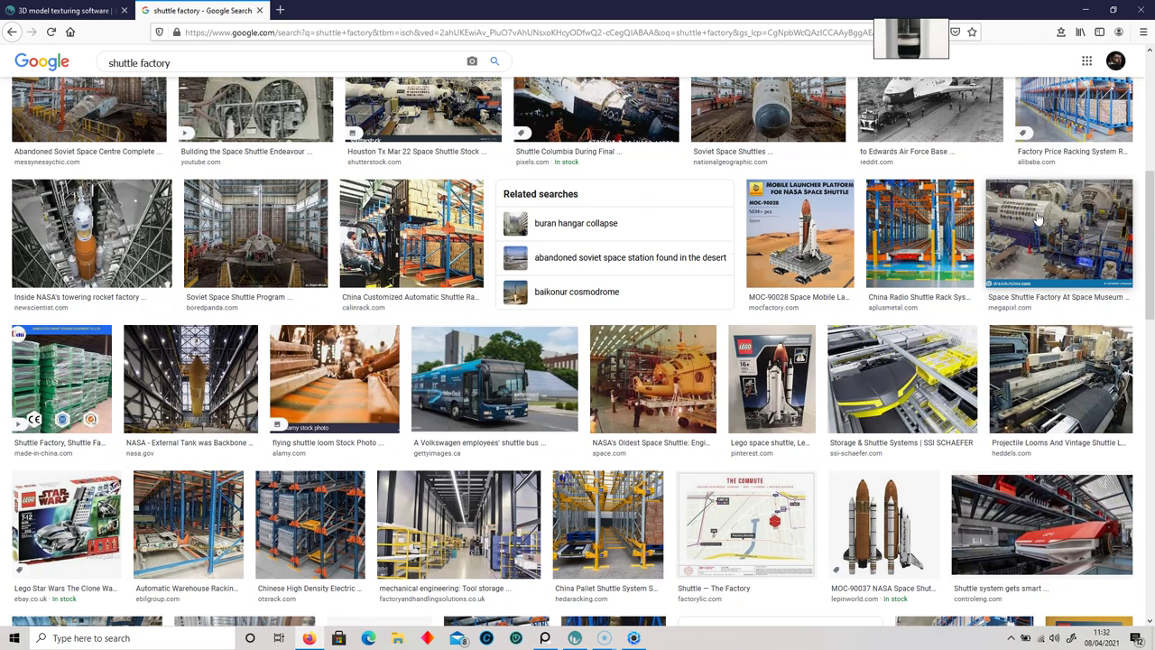
- Preview the Space Shuttle factory photo from the Houston space museum, close it and look through more factory images
left_click(1038, 217)
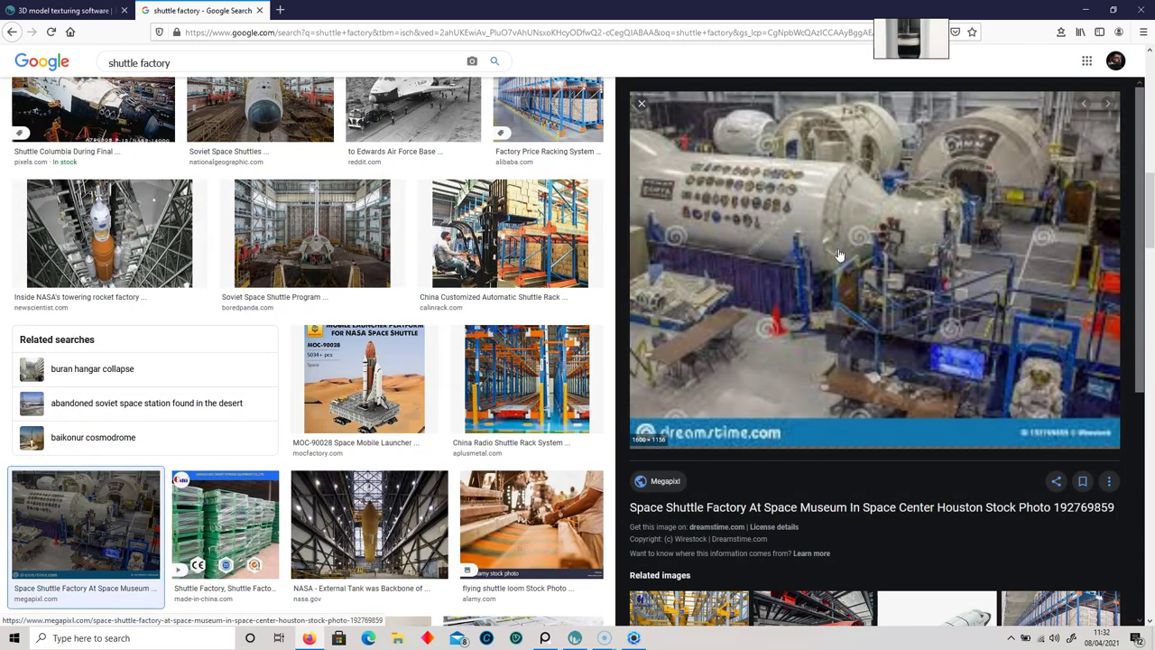
scroll(887, 398, "down", 3)
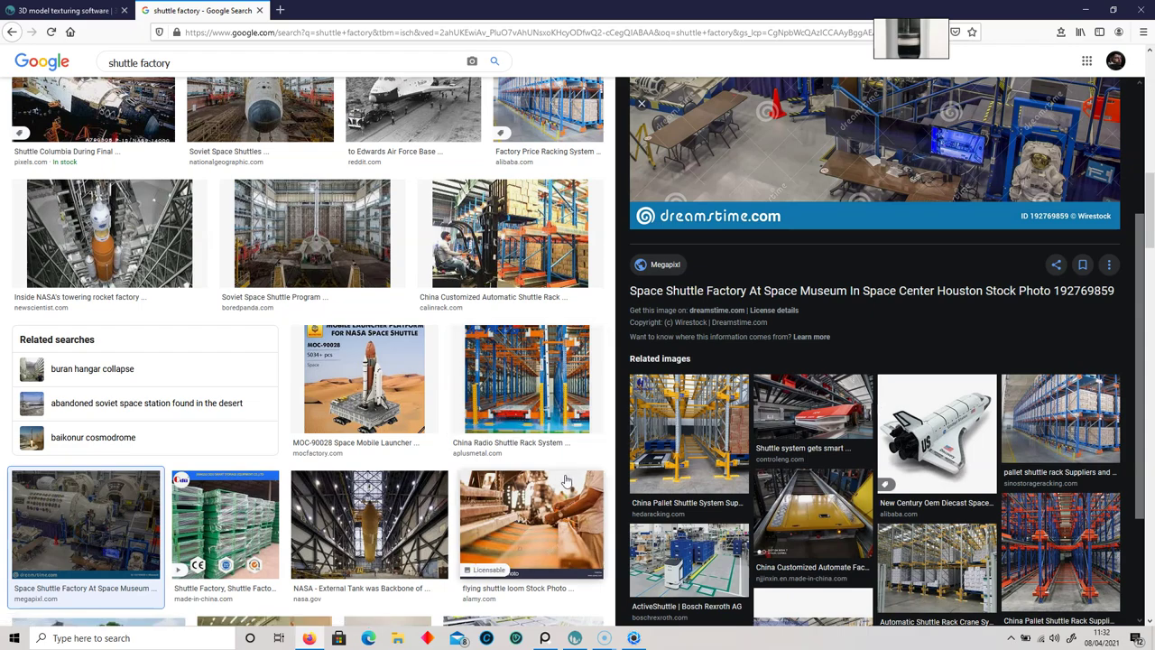
scroll(524, 384, "down", 6)
left_click(642, 105)
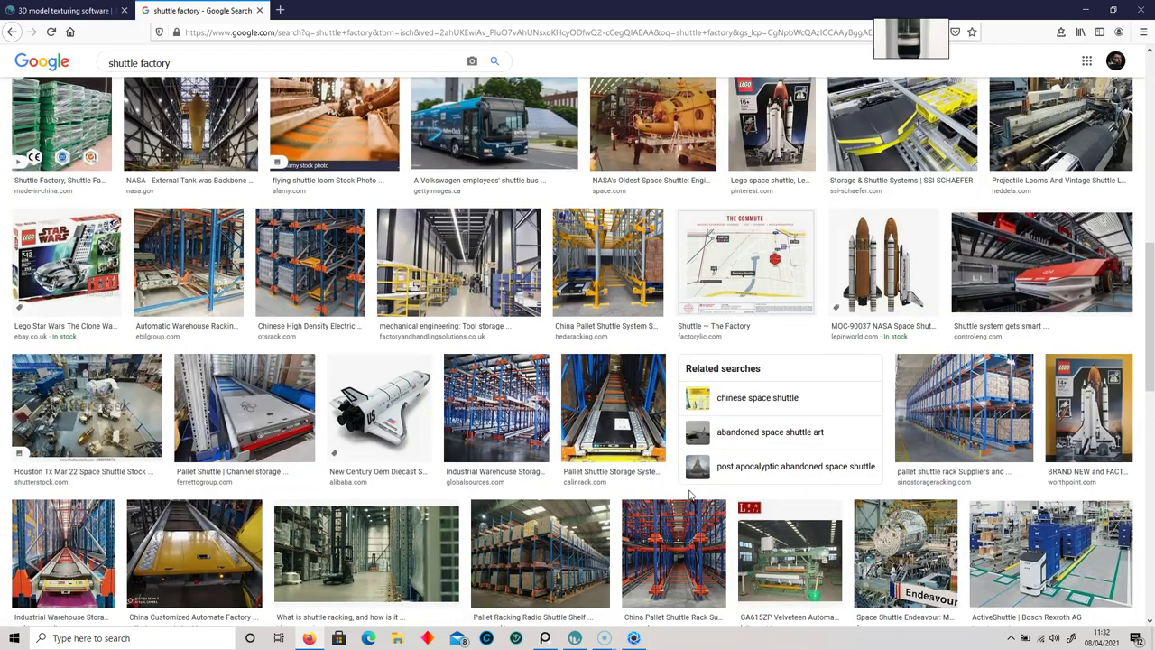
scroll(690, 495, "down", 3)
scroll(690, 494, "down", 3)
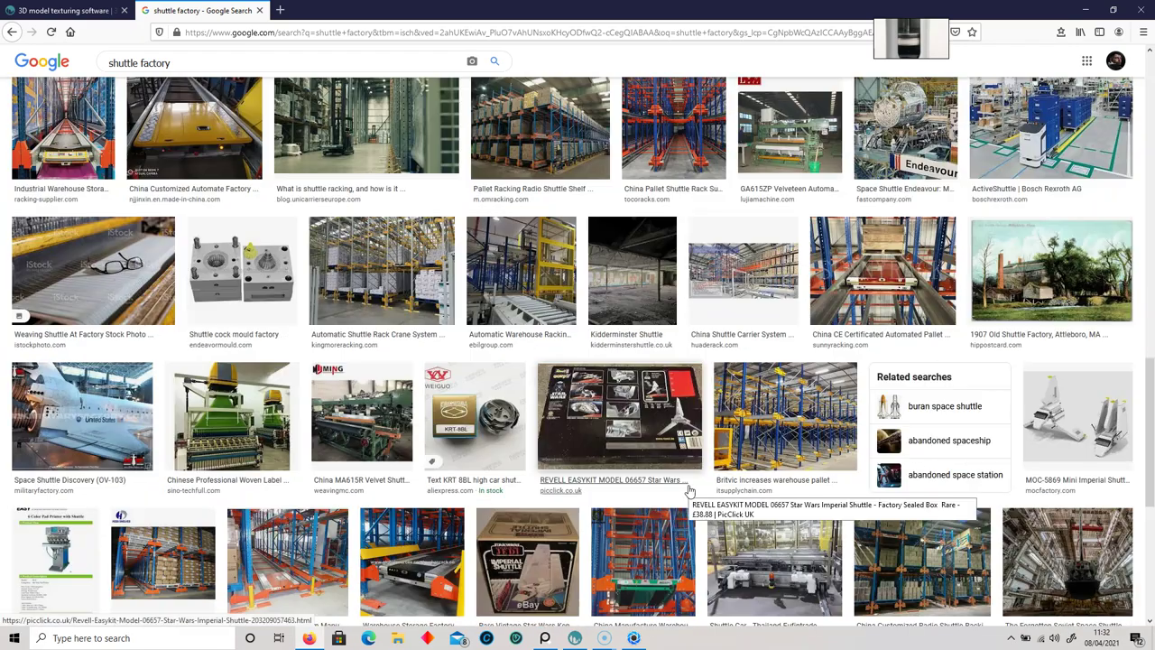
scroll(149, 424, "down", 1)
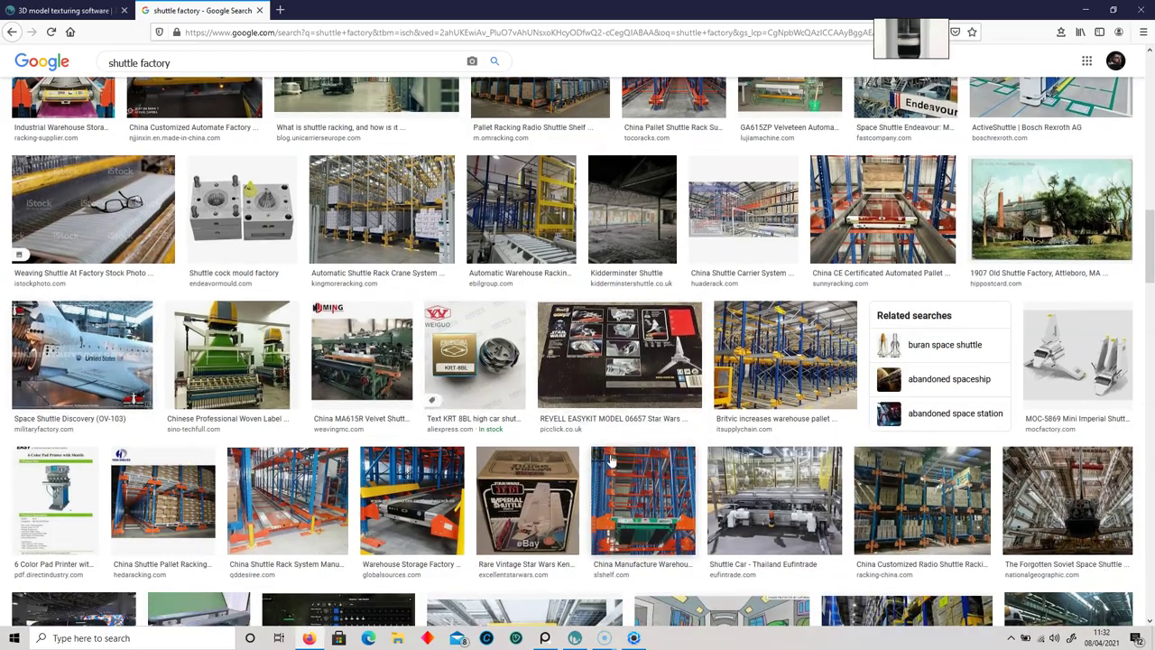
scroll(654, 465, "down", 3)
- Filter the shuttle factory images by usage rights to Creative Commons licenses and look through the results
left_click_drag(1152, 316, 1152, 83)
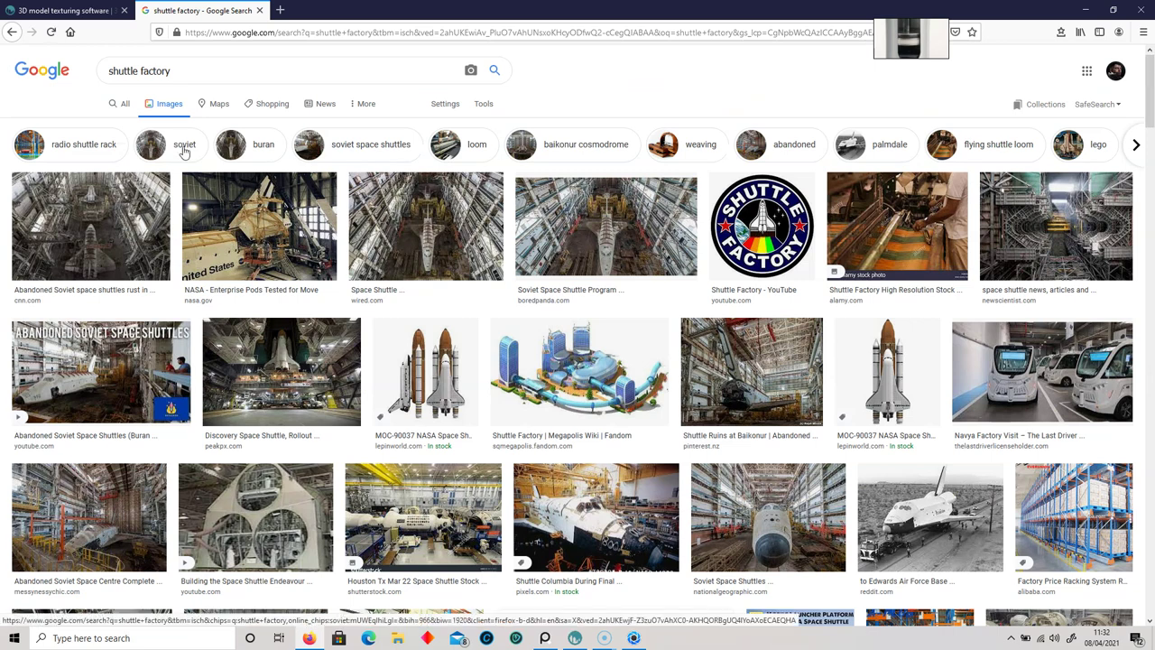
left_click(481, 106)
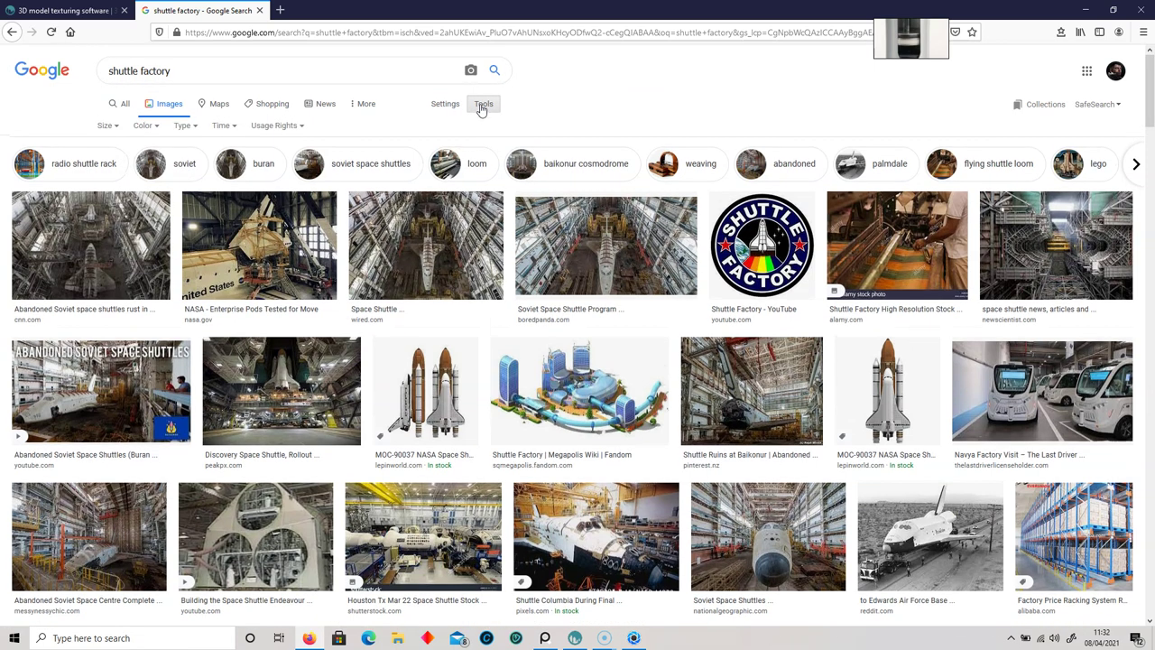
left_click(280, 126)
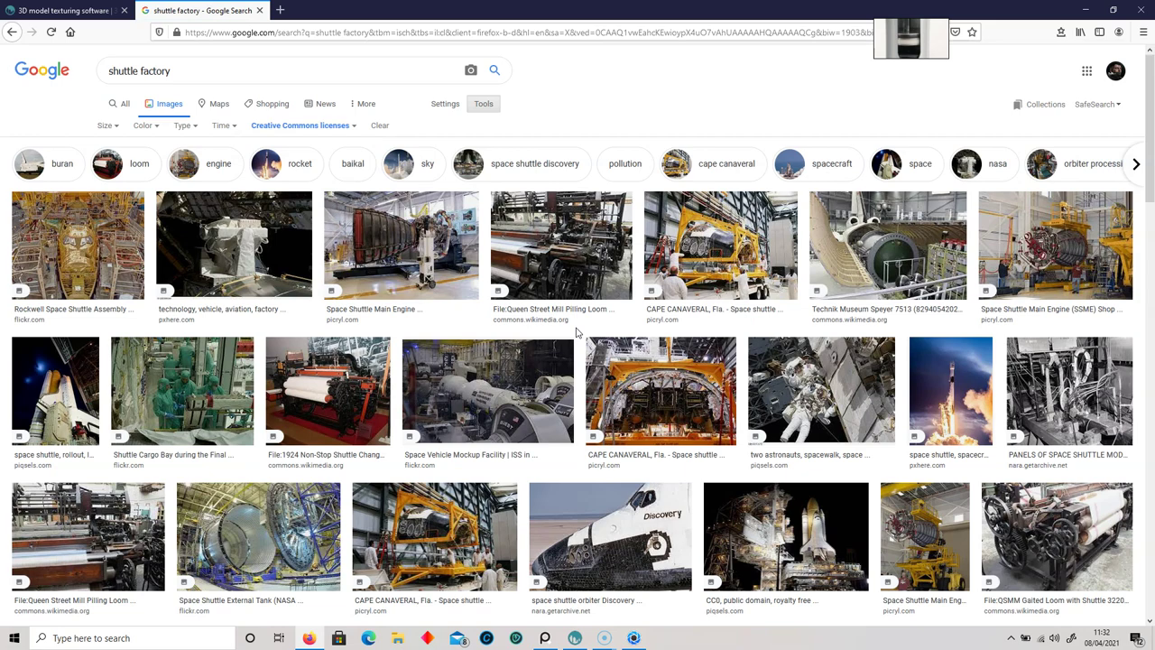
scroll(577, 332, "down", 5)
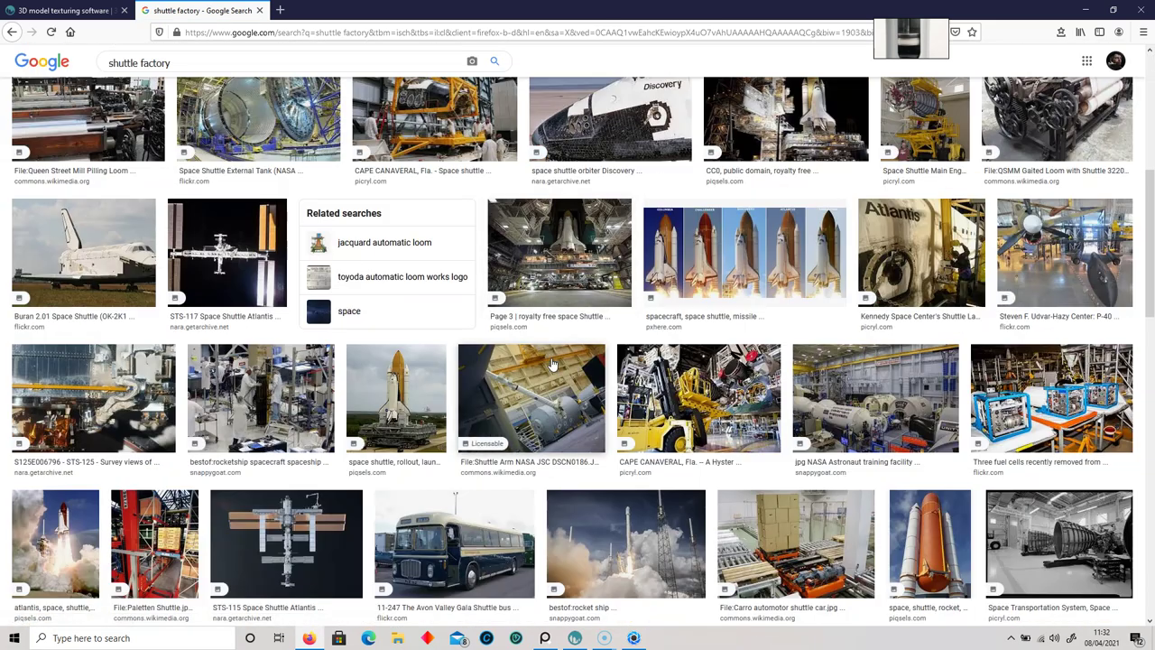
- Open the STS-125 Hubble survey photo from the shuttle factory image results at full size
scroll(553, 364, "down", 2)
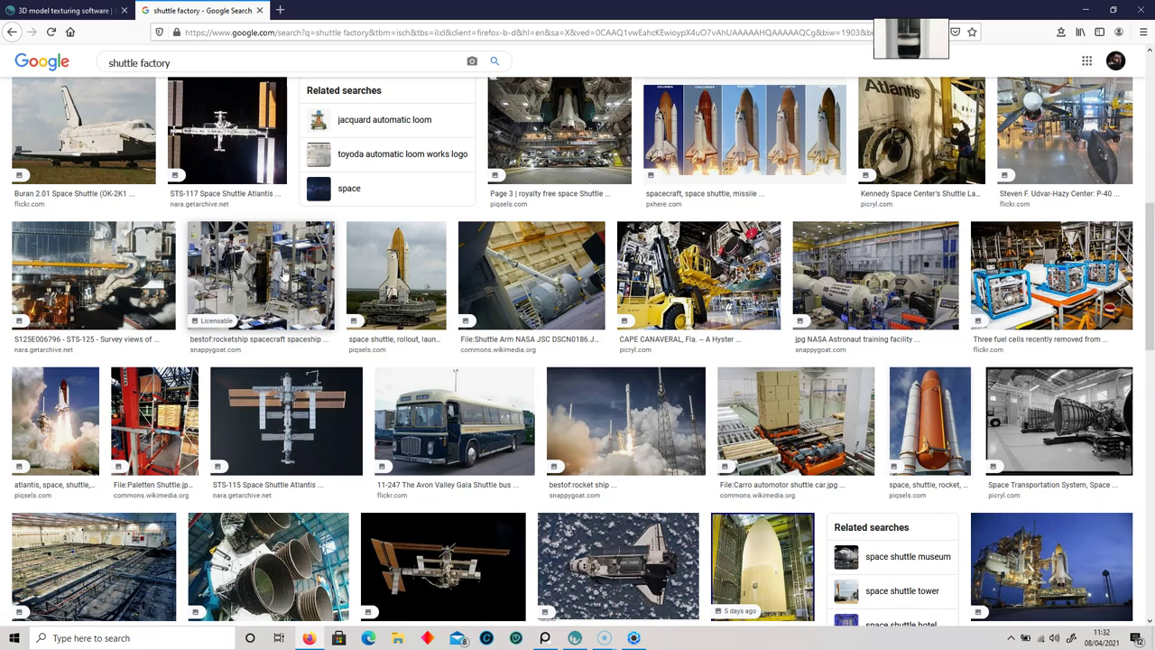
left_click(94, 275)
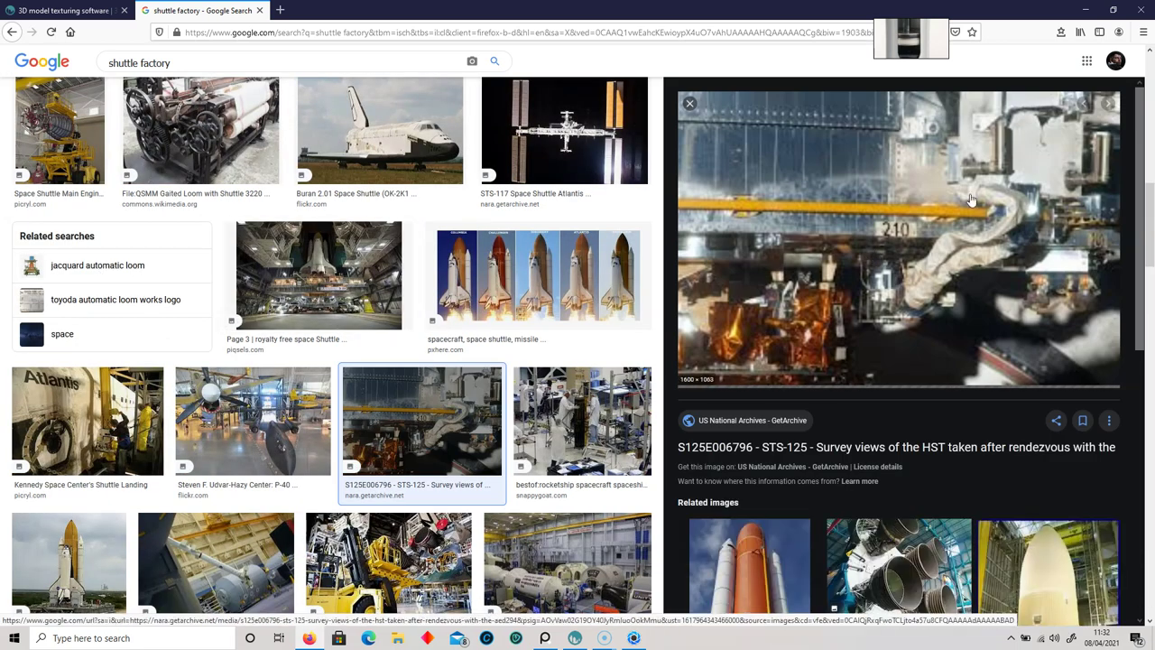
right_click(910, 203)
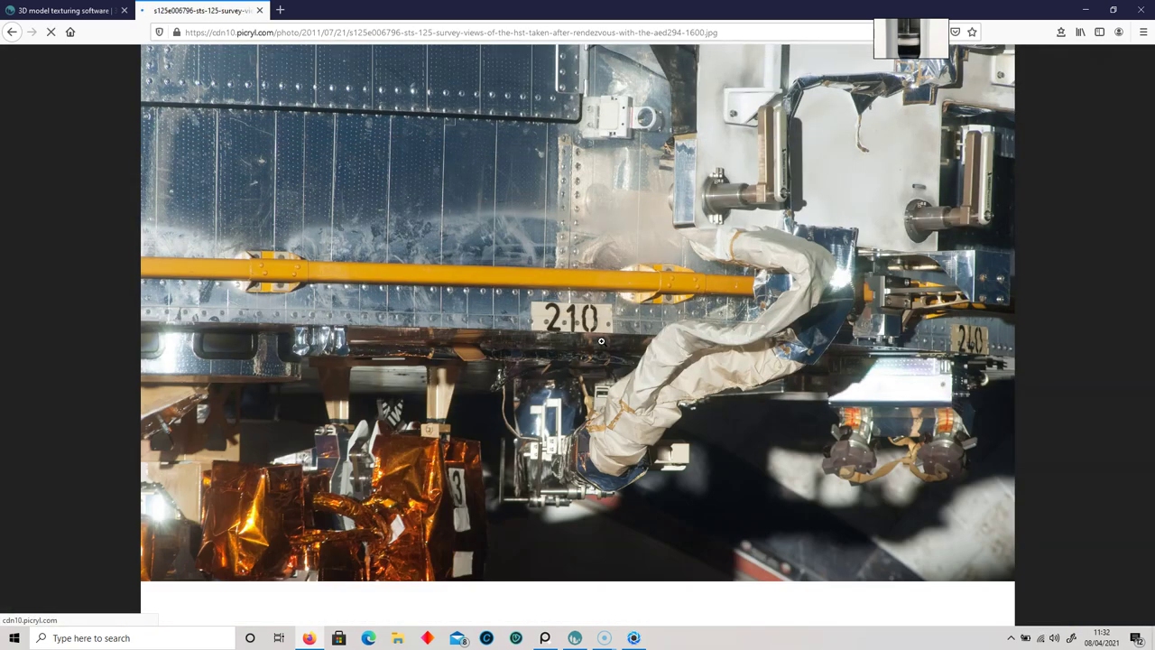
- Save the full-size STS-125 photo to the Desktop as a JPEG image and switch back to KeyShot
right_click(623, 318)
left_click(642, 329)
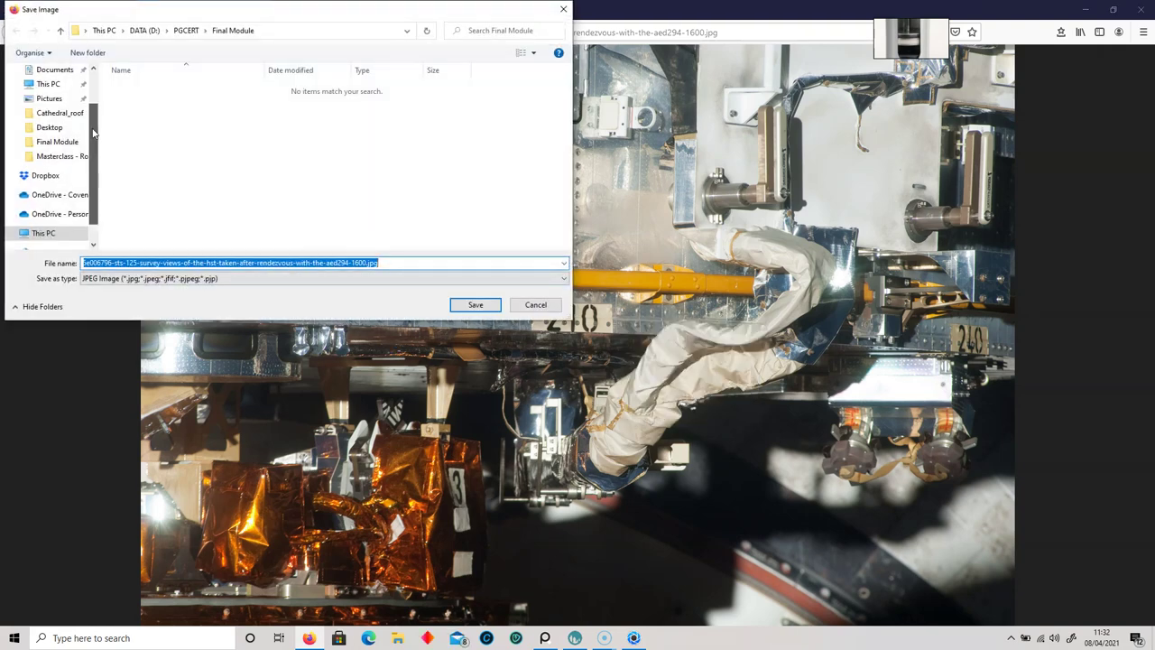
left_click_drag(93, 132, 93, 94)
left_click(49, 93)
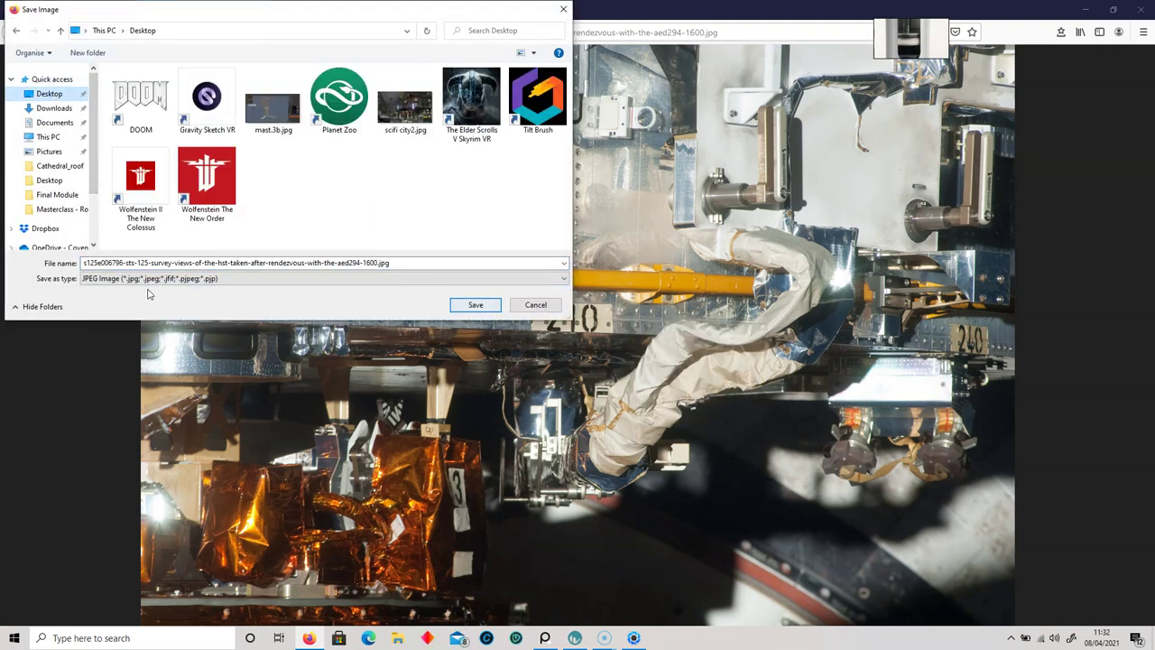
left_click(131, 262)
left_click(469, 306)
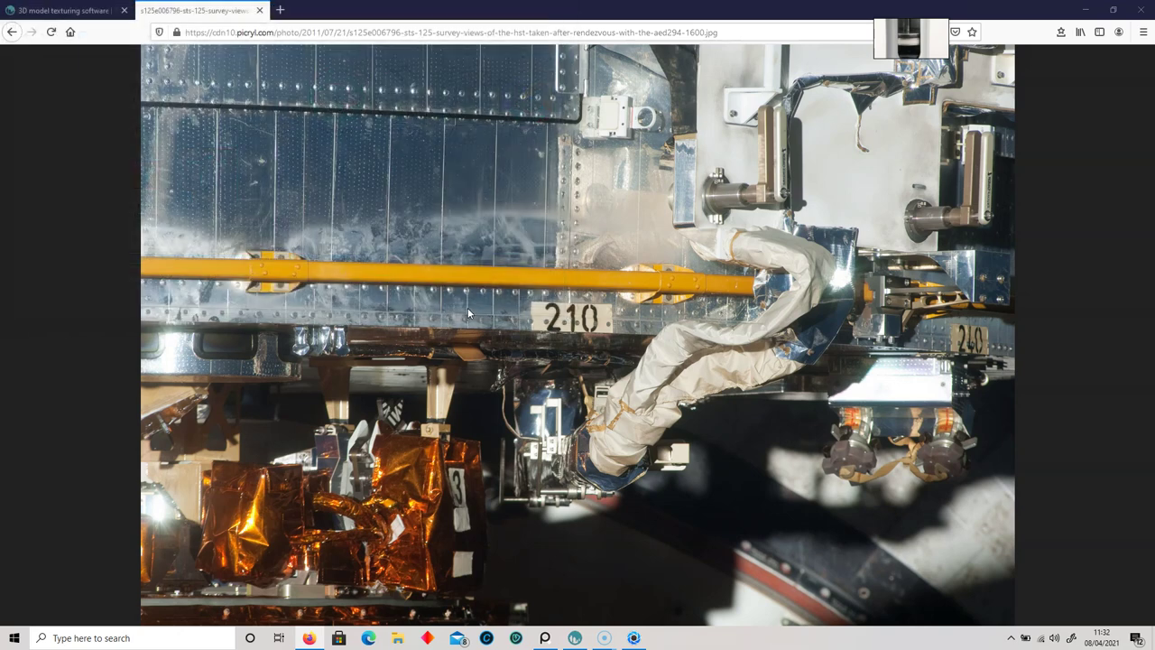
left_click(633, 638)
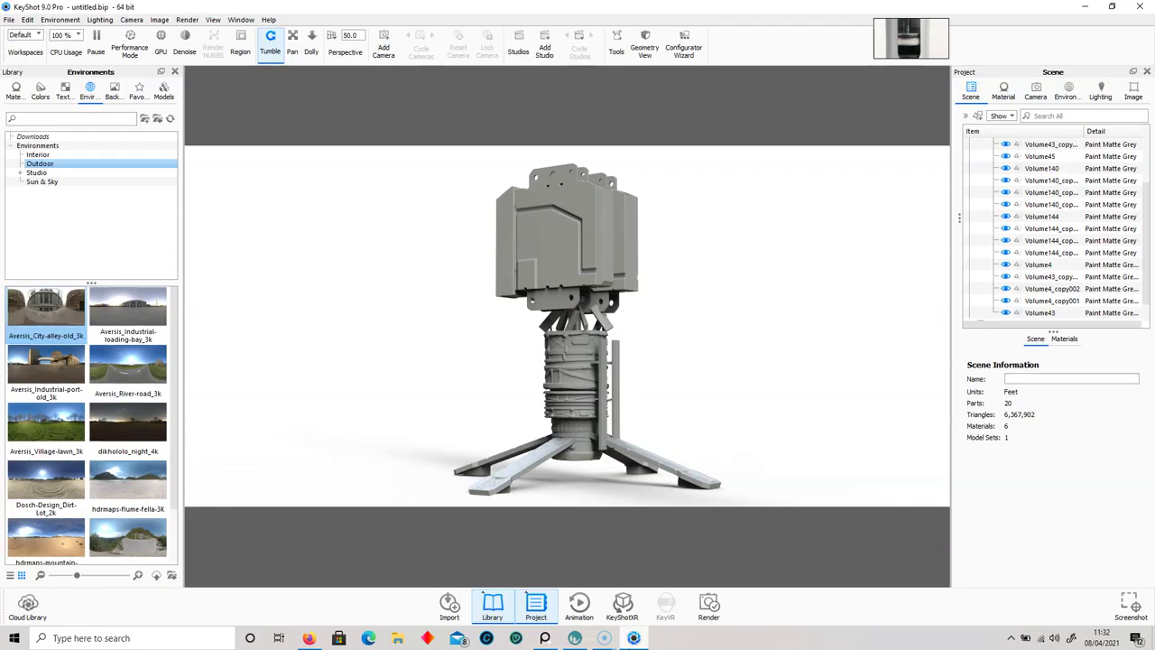
- Apply the Paint Matte Grey library material to the whole Mast group
left_click(1003, 91)
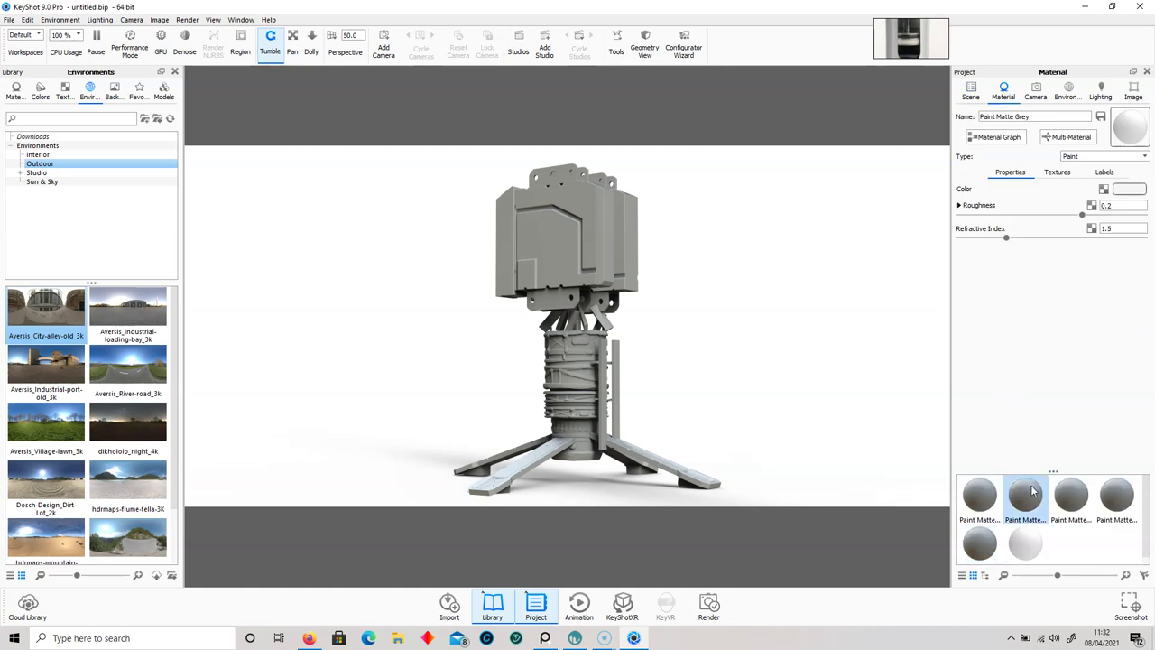
scroll(1033, 492, "down", 1)
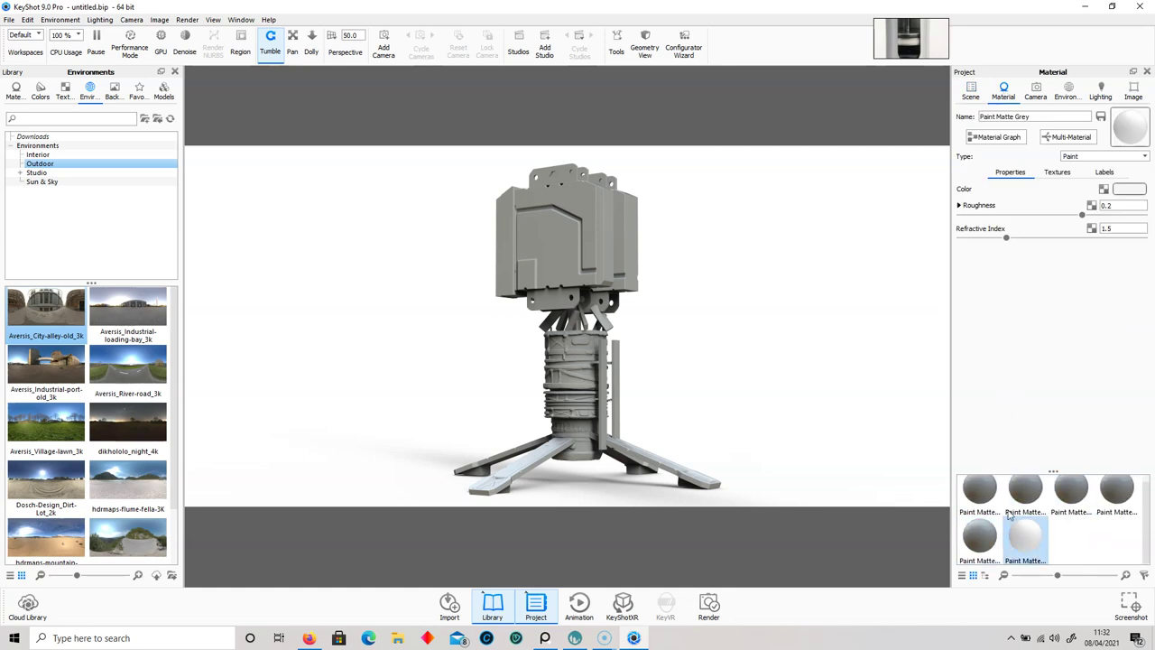
left_click(971, 93)
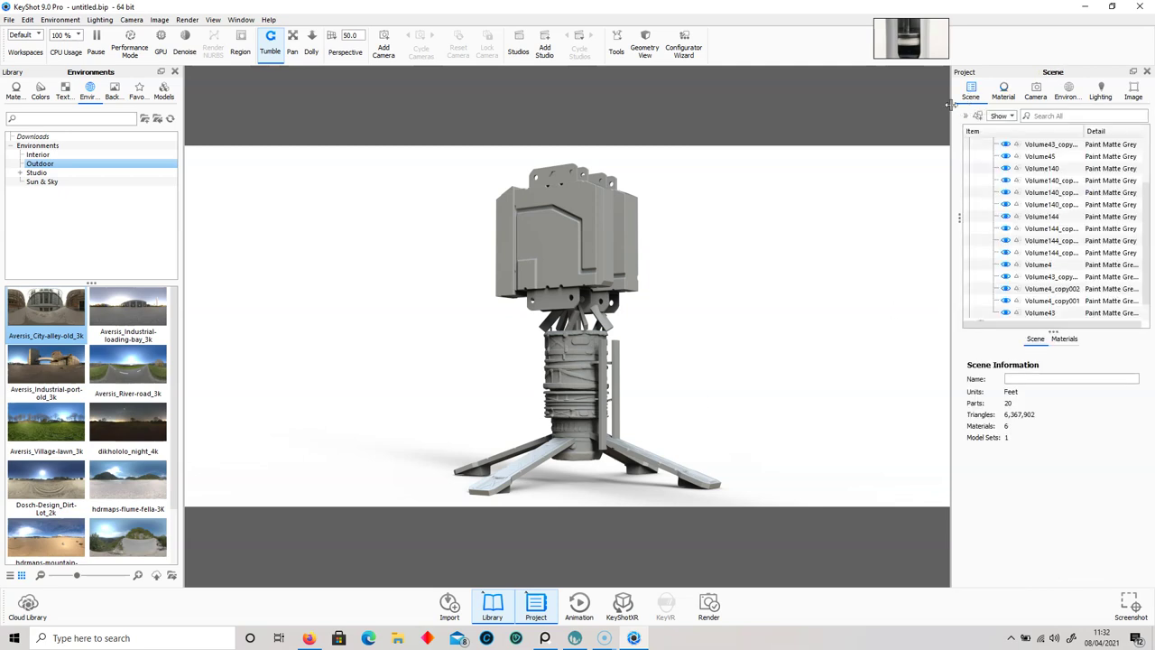
left_click(16, 94)
mouse_move(14, 438)
left_mouse_down()
mouse_move(193, 490)
mouse_move(505, 415)
left_mouse_up()
mouse_move(26, 451)
left_mouse_down()
mouse_move(727, 229)
mouse_move(1020, 155)
left_mouse_up()
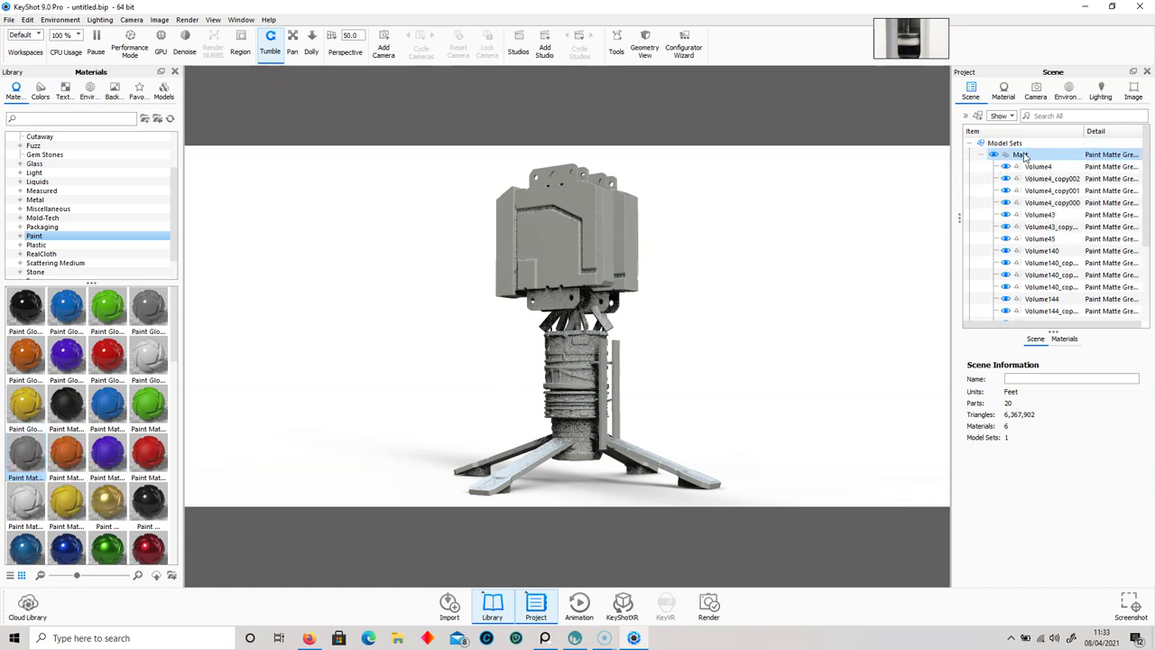
- Load the s125e006796-sts-125 survey photo from the Desktop as the color texture of the mast's grey paint material
left_click(1064, 339)
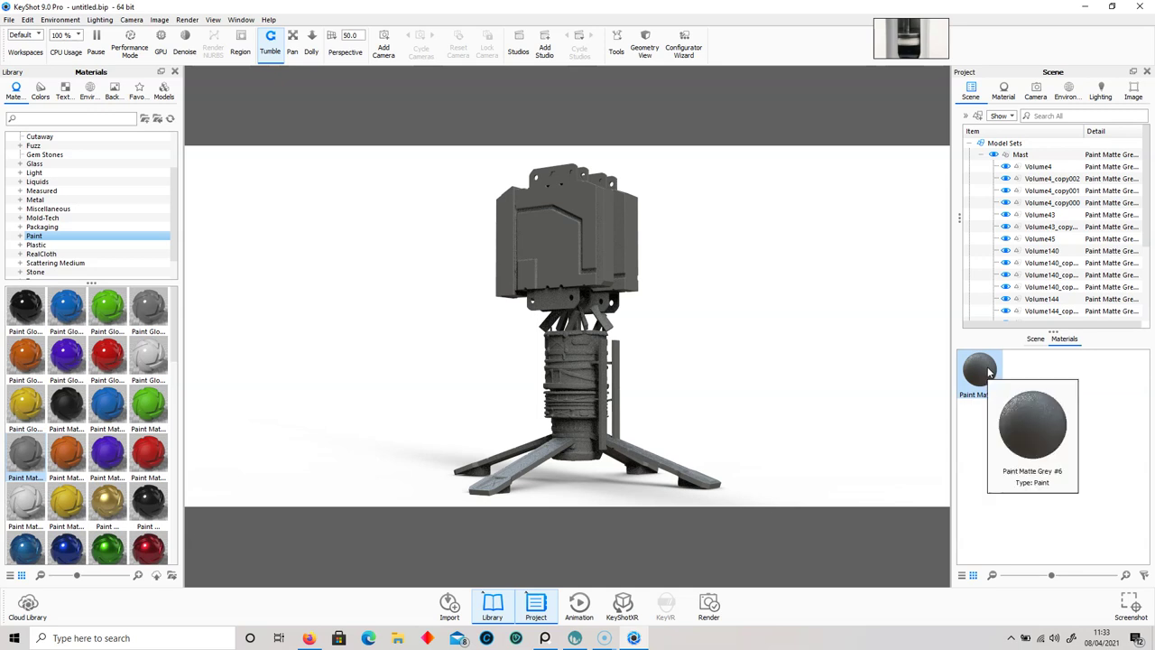
double_click(989, 372)
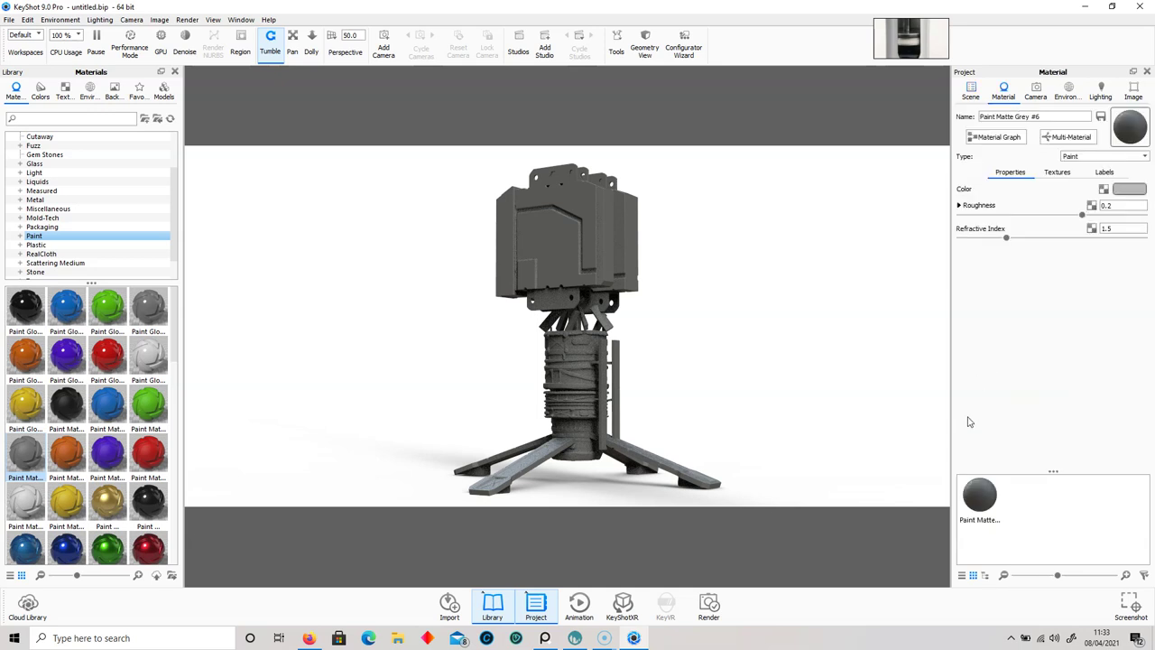
left_click(1103, 191)
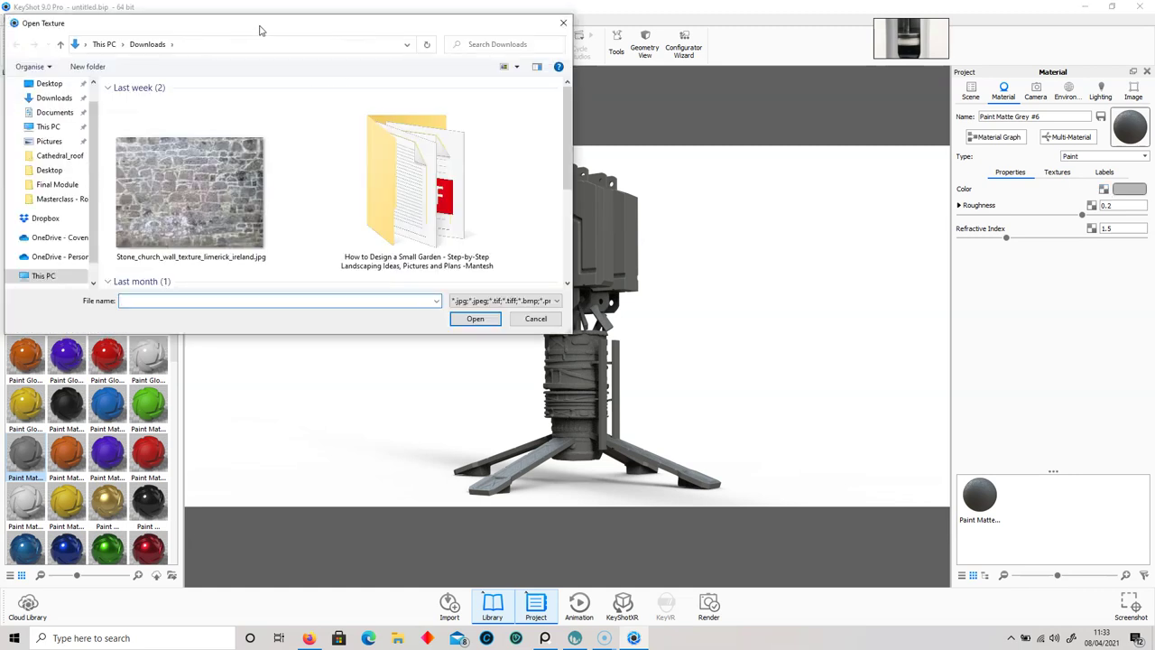
left_click_drag(258, 31, 605, 90)
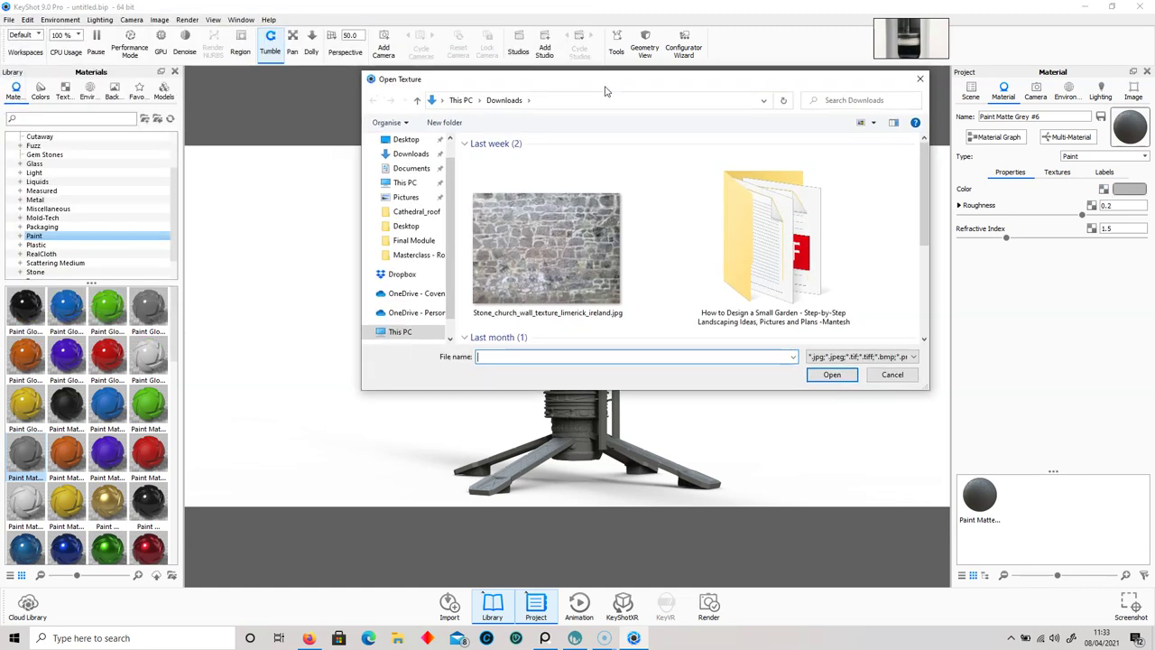
left_click(406, 139)
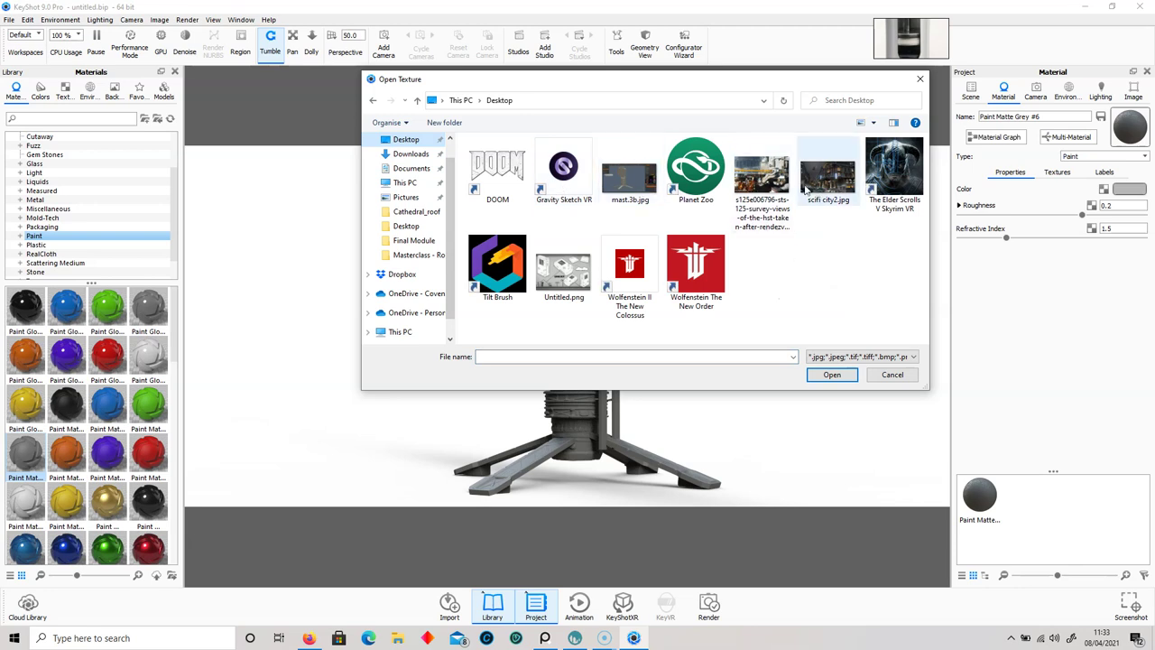
double_click(773, 184)
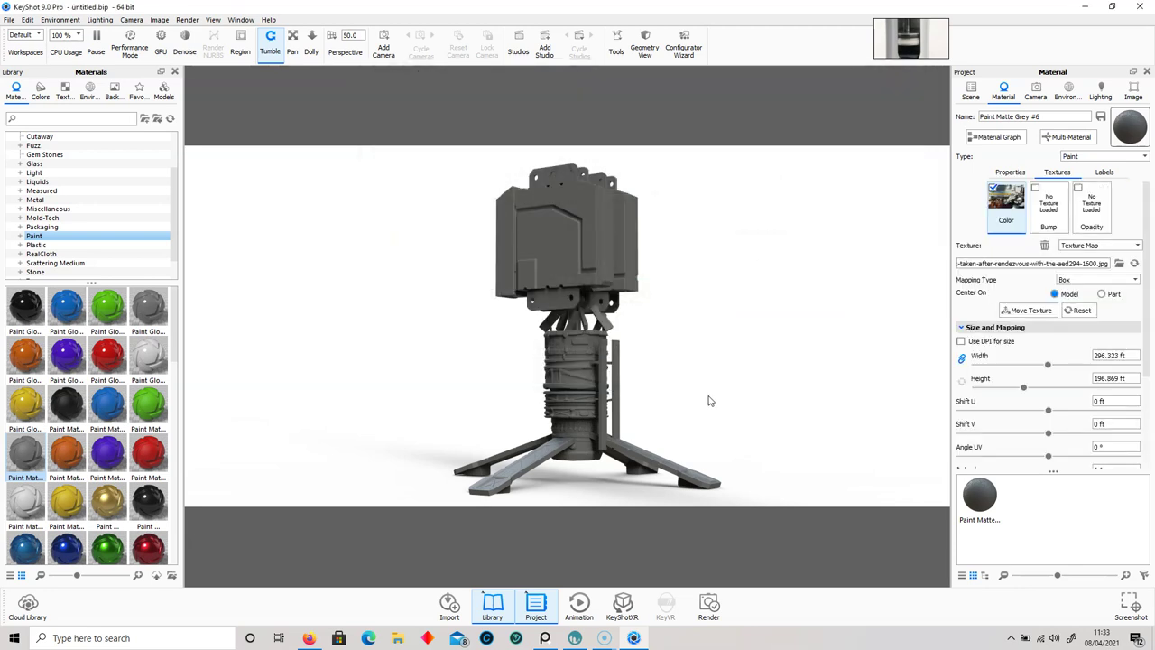
left_click_drag(667, 357, 730, 388)
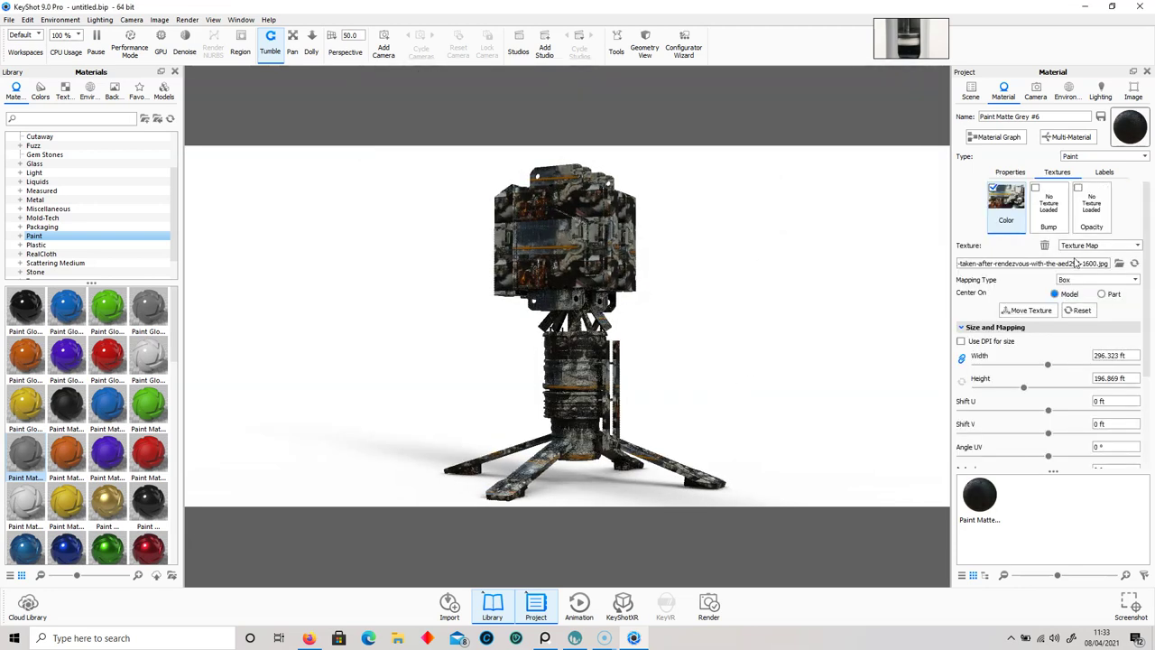
- Enlarge the color texture map to about 1563 ft wide and 1038 ft high
left_click_drag(1075, 369, 1109, 364)
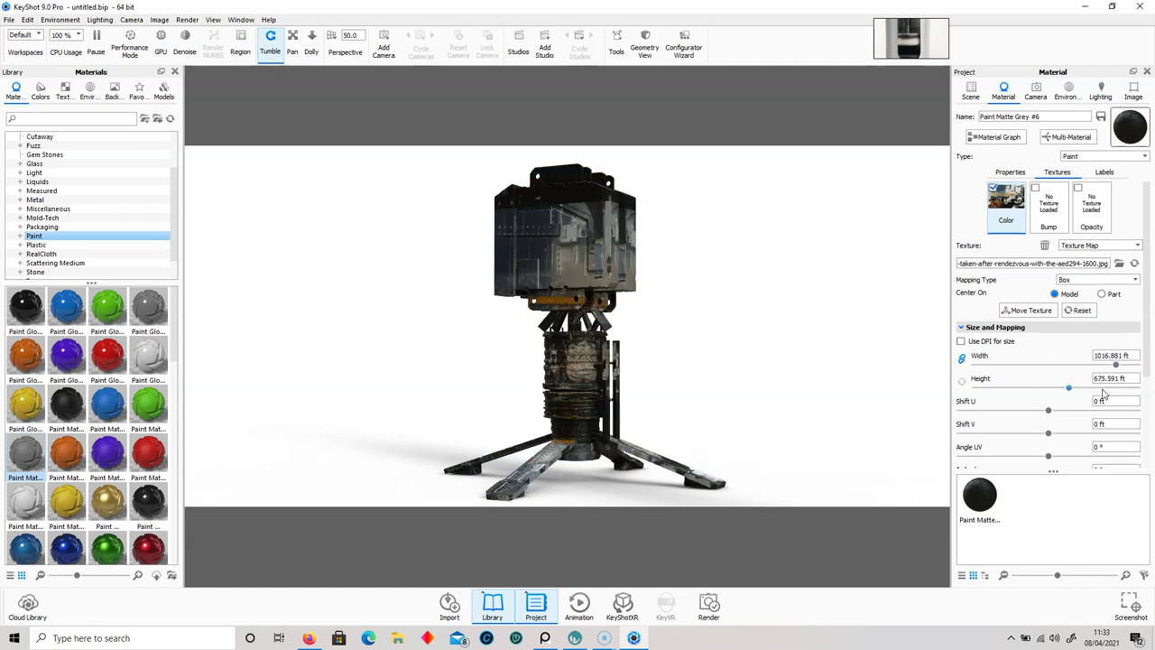
left_click_drag(668, 359, 650, 339)
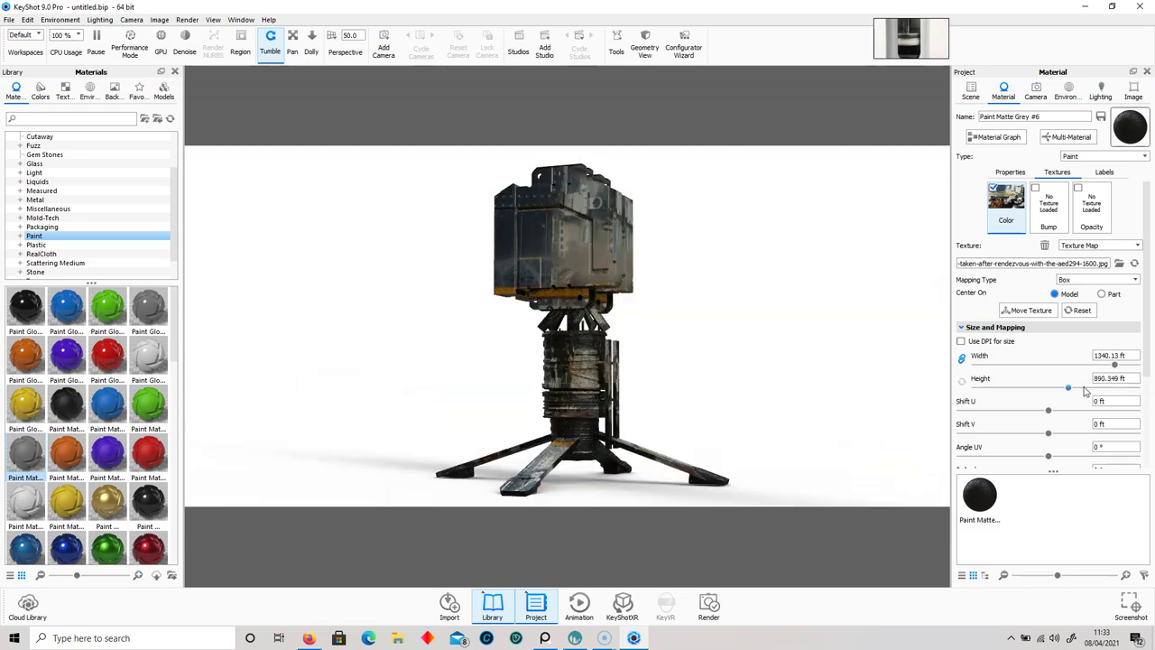
left_click_drag(1071, 390, 1074, 390)
mouse_move(693, 306)
left_mouse_down()
mouse_move(810, 331)
mouse_move(710, 312)
left_mouse_up()
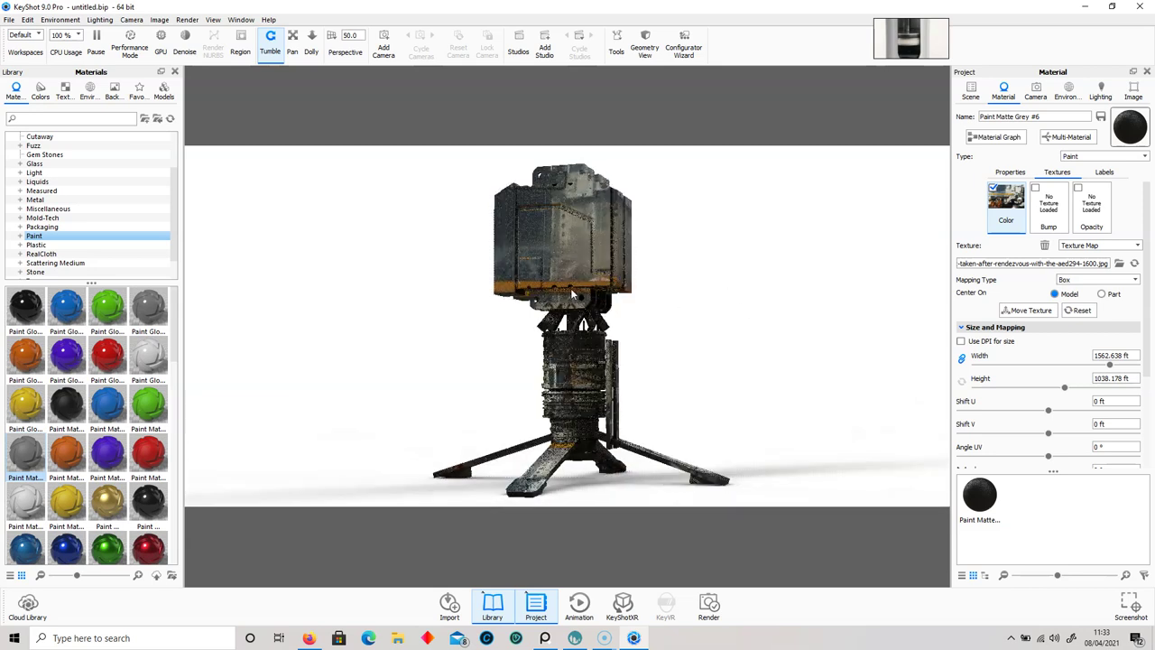
- Try the Aversis_Industrial-loading-bay_3k and Aversis_Industrial-port-old_3k outdoor environments on the scene, rotating the lighting of the second one
left_click(89, 91)
left_click_drag(128, 307, 279, 339)
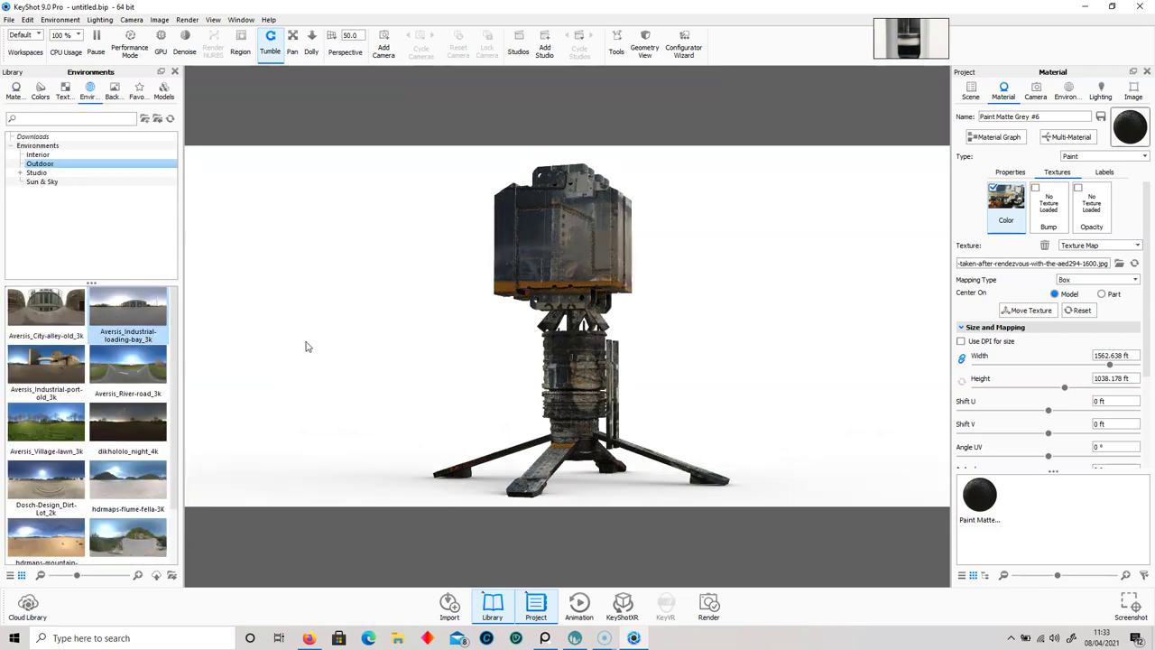
left_click_drag(45, 365, 342, 377)
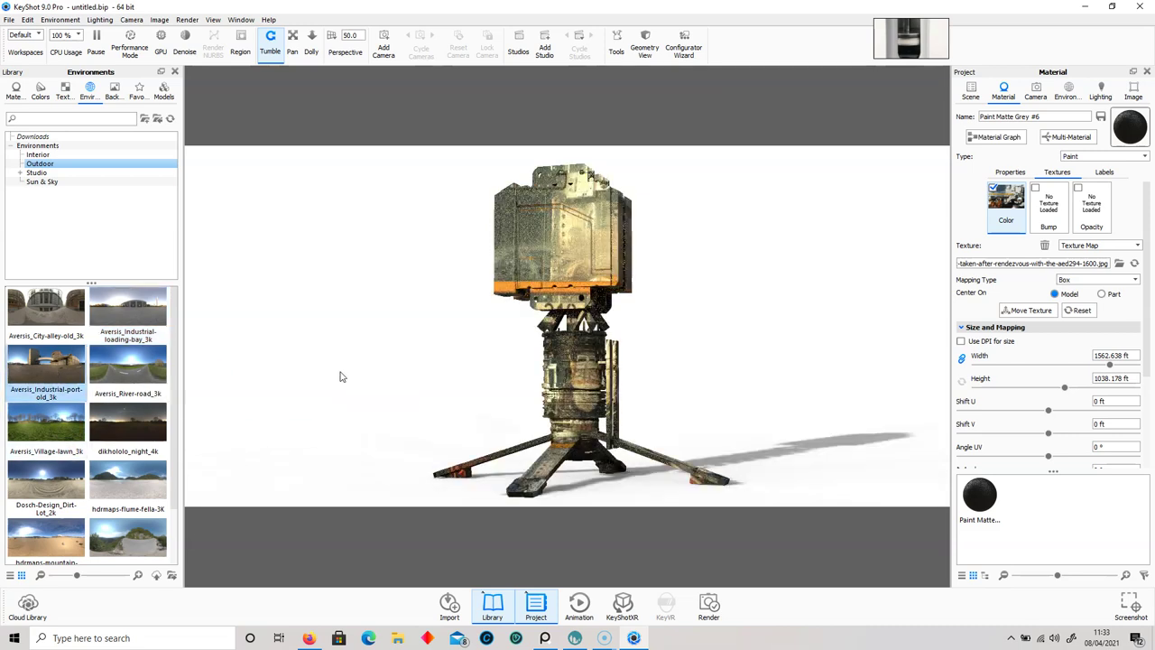
left_click_drag(769, 339, 640, 343, "ctrl")
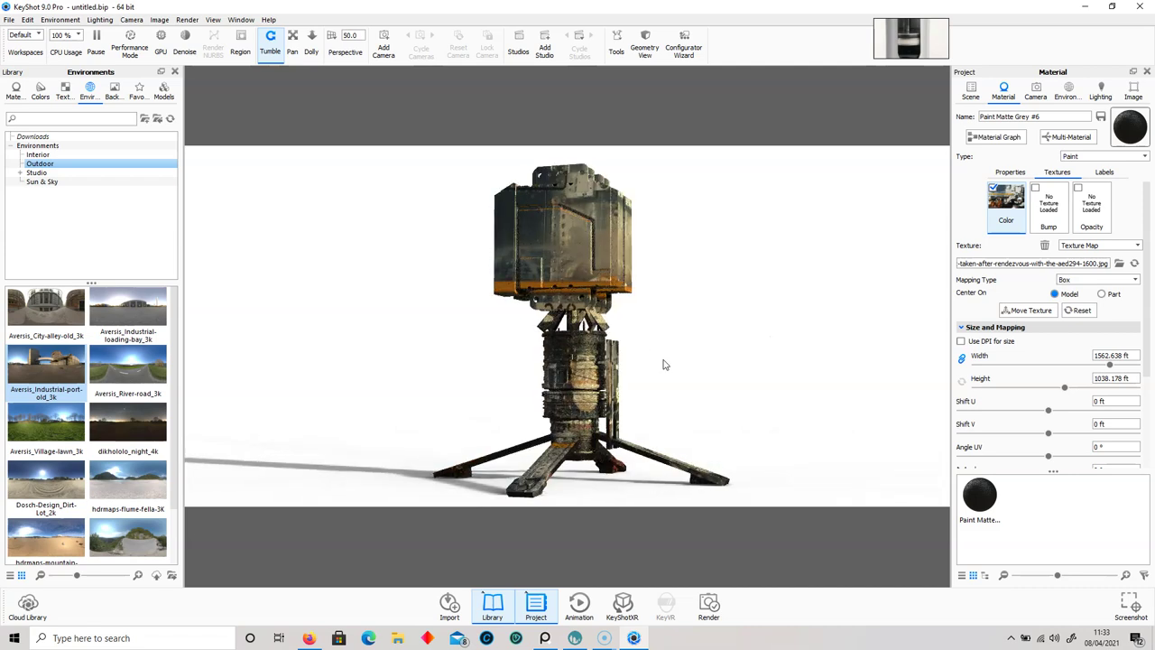
- Light the scene with the Aversis_River-road_3k environment and check the textured mast's head and base
left_click_drag(128, 365, 398, 351)
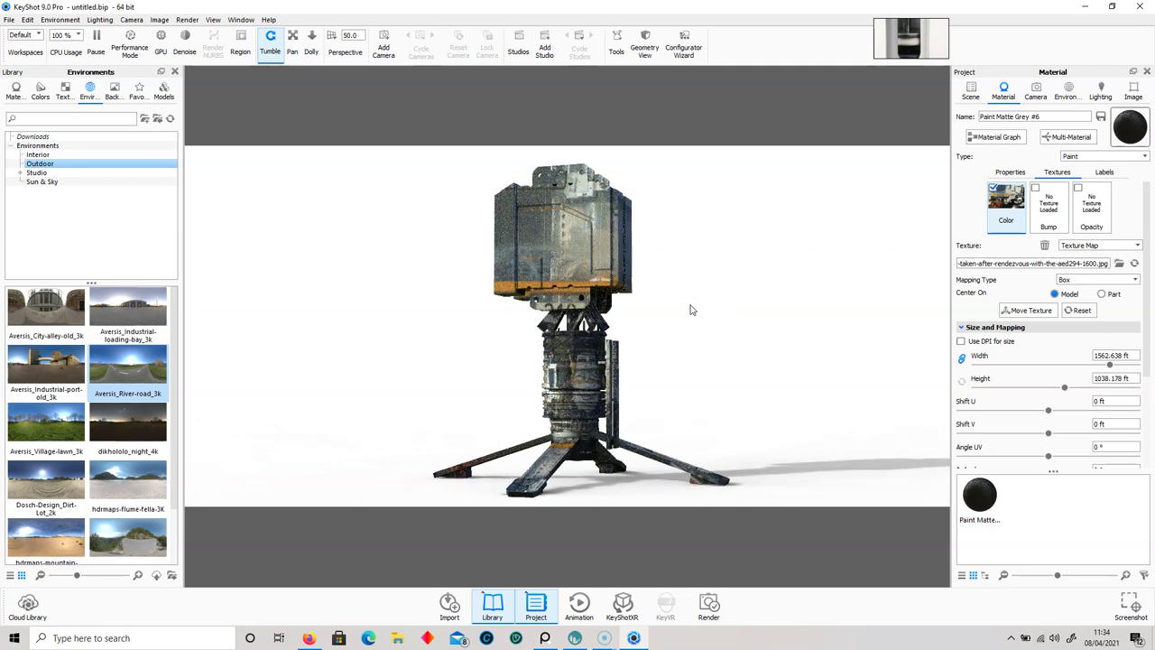
left_click_drag(664, 309, 652, 325)
scroll(637, 320, "up", 2)
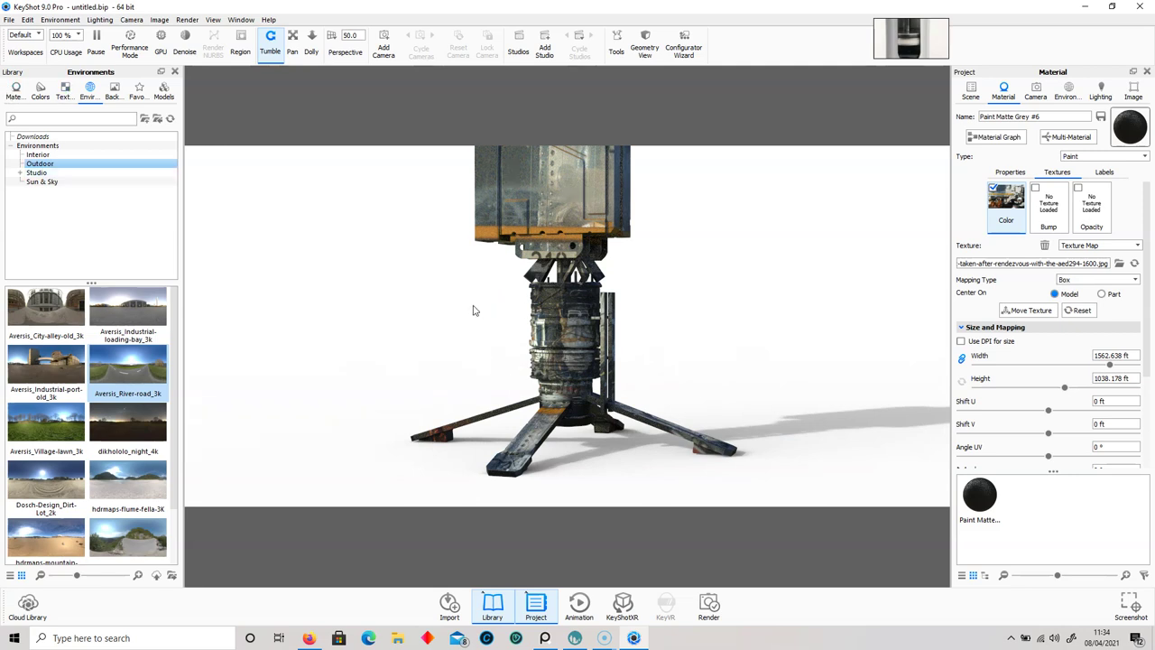
left_click_drag(474, 311, 535, 427)
left_click_drag(664, 326, 623, 270)
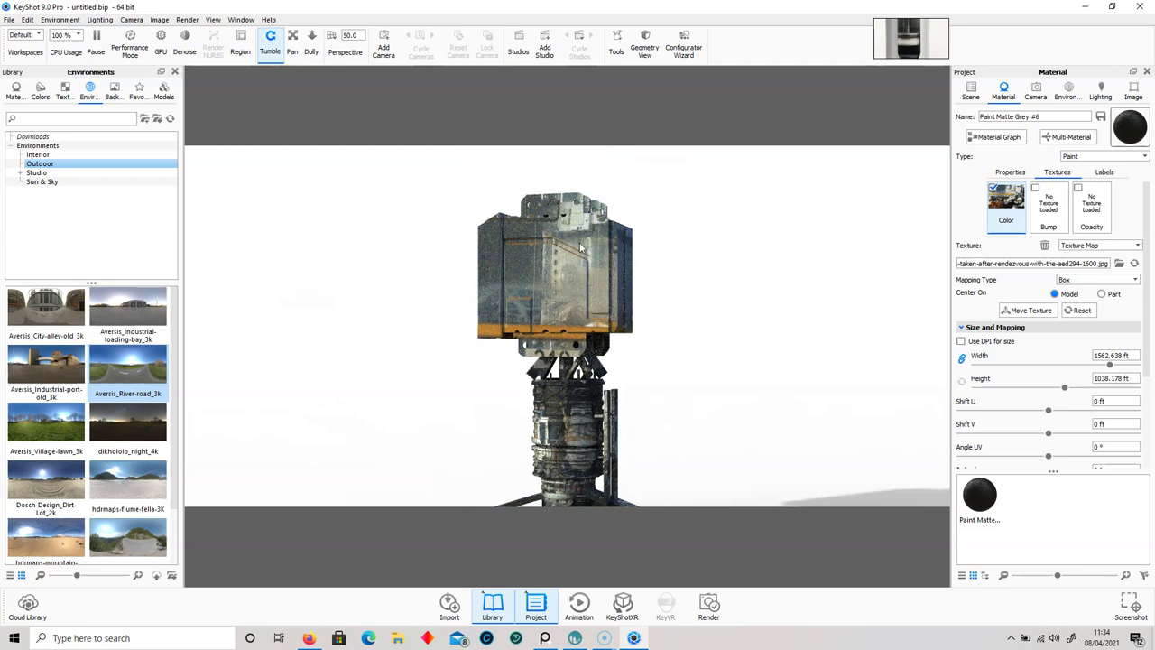
mouse_move(595, 266)
left_mouse_down()
mouse_move(655, 328)
mouse_move(475, 356)
left_mouse_up()
- Apply the Paint Matte Orange material to the front upper and front lower brackets of the mast's head (Volume43_copy and Volume43)
left_click(16, 90)
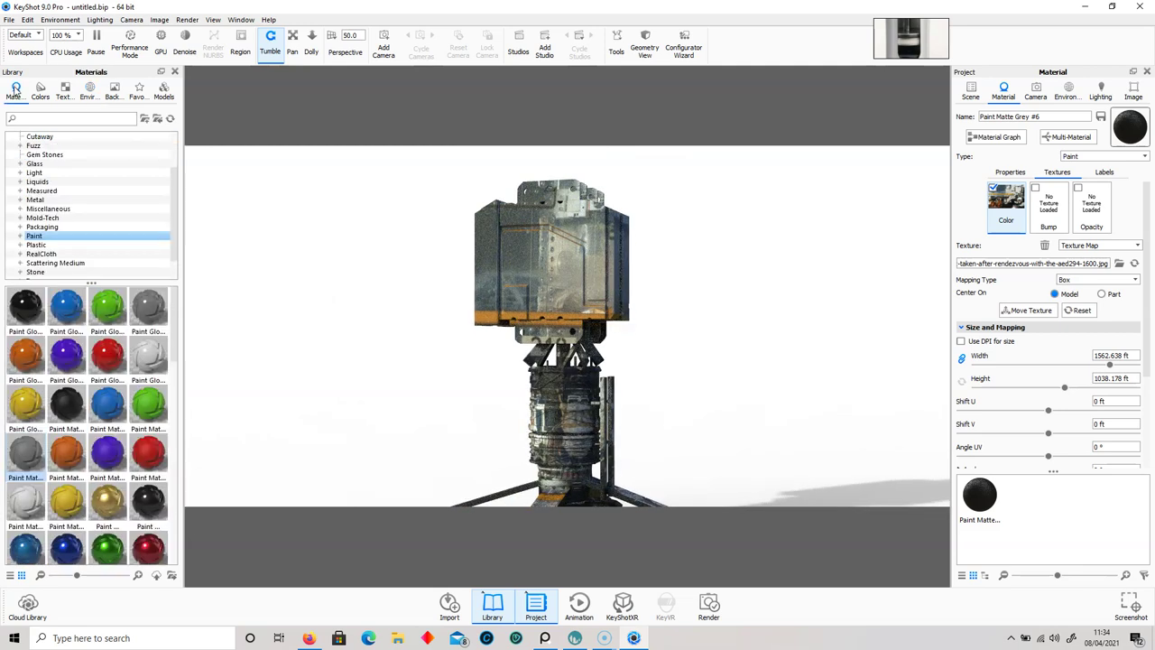
left_click(965, 90)
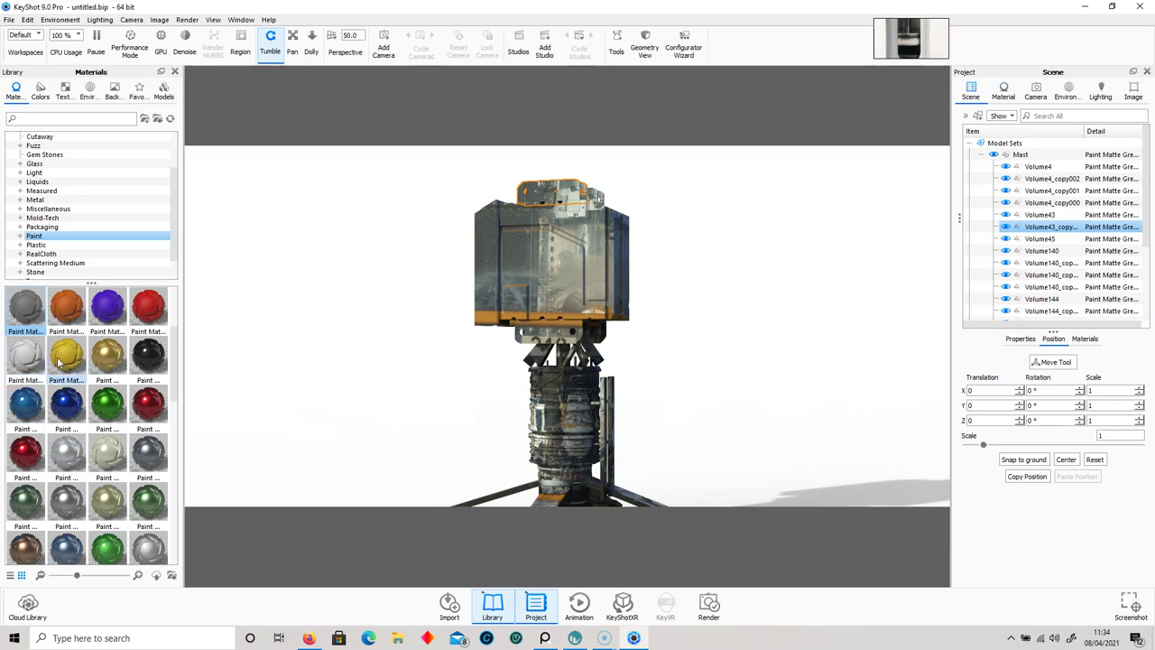
left_click(60, 460)
mouse_move(66, 459)
left_mouse_down()
mouse_move(747, 386)
mouse_move(1013, 271)
mouse_move(1029, 228)
left_mouse_up()
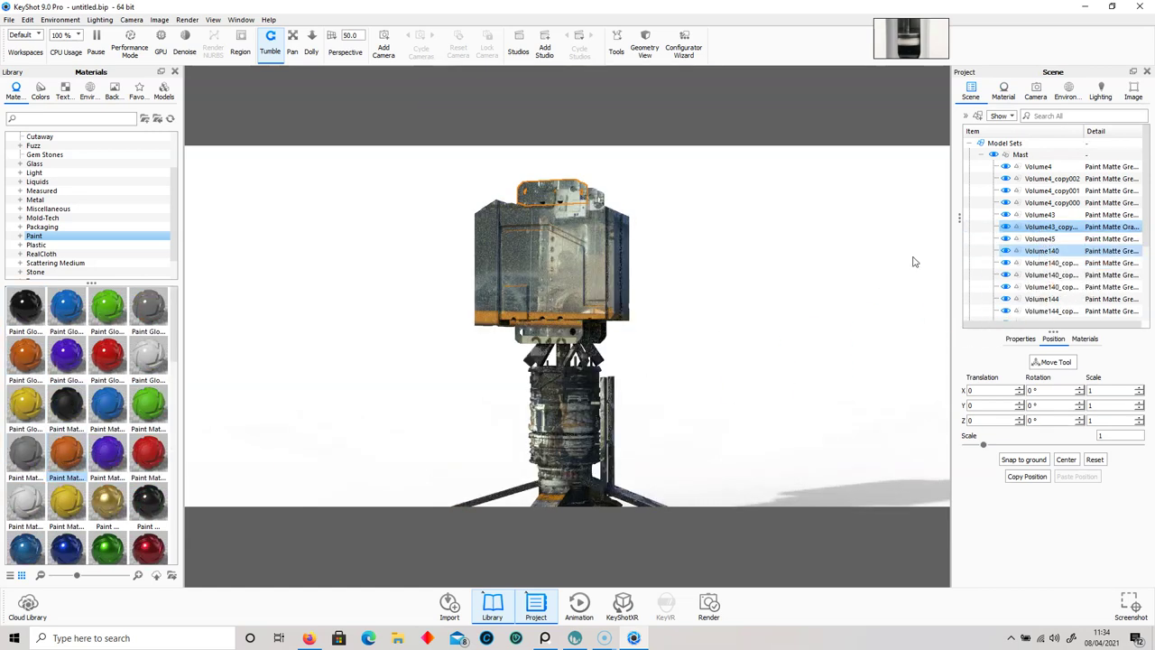
left_click(567, 337)
mouse_move(91, 452)
left_mouse_down()
mouse_move(418, 431)
mouse_move(1011, 262)
mouse_move(1006, 230)
mouse_move(1053, 217)
left_mouse_up()
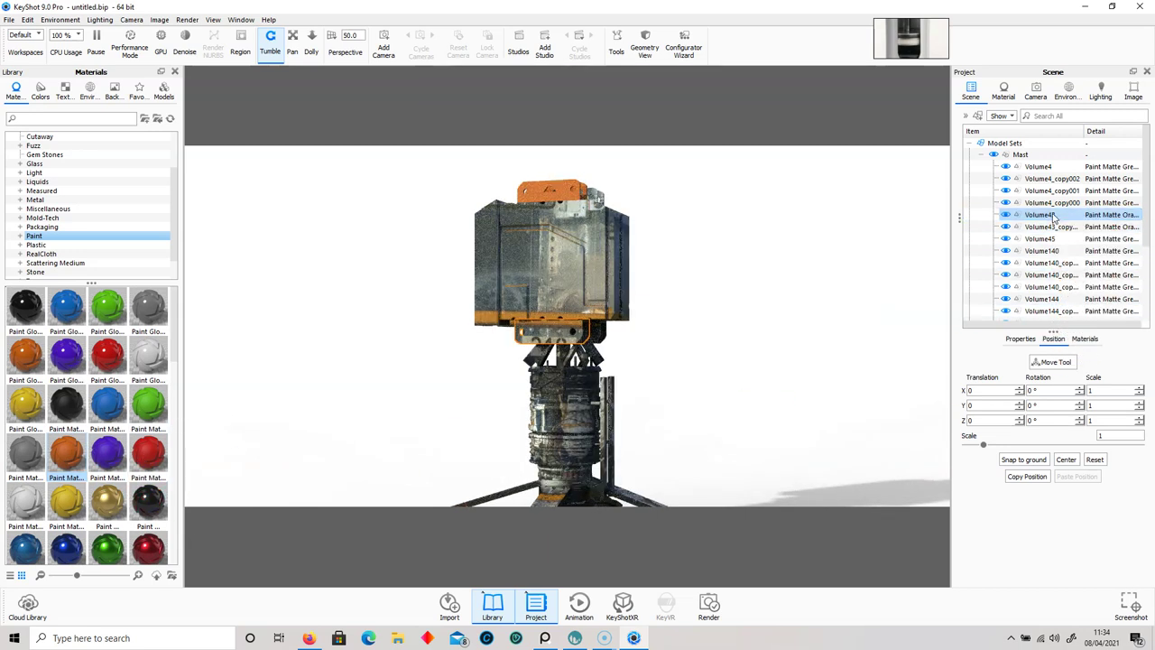
left_click(722, 348)
- Select the Volume140 part on the mast's column and inspect it close up
left_click_drag(707, 330, 655, 297)
left_click(570, 363)
scroll(646, 402, "up", 3)
scroll(646, 402, "up", 5)
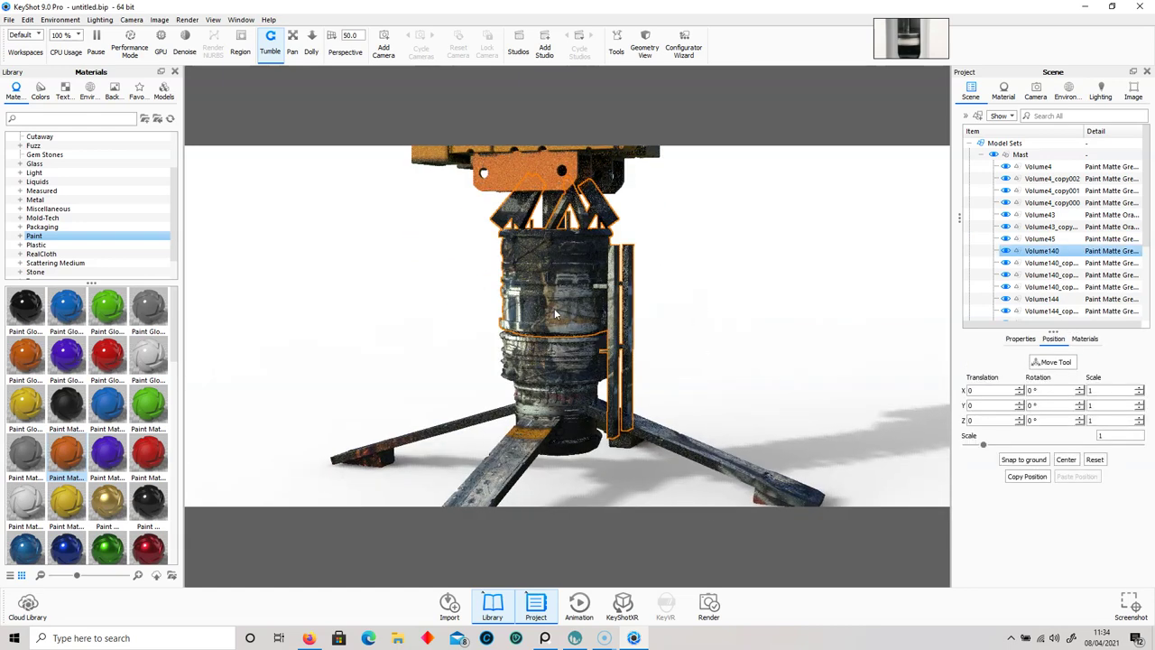
- Switch to Firefox and look through the "shuttle factory" image results for another industrial photo to use as a texture
left_click(308, 638)
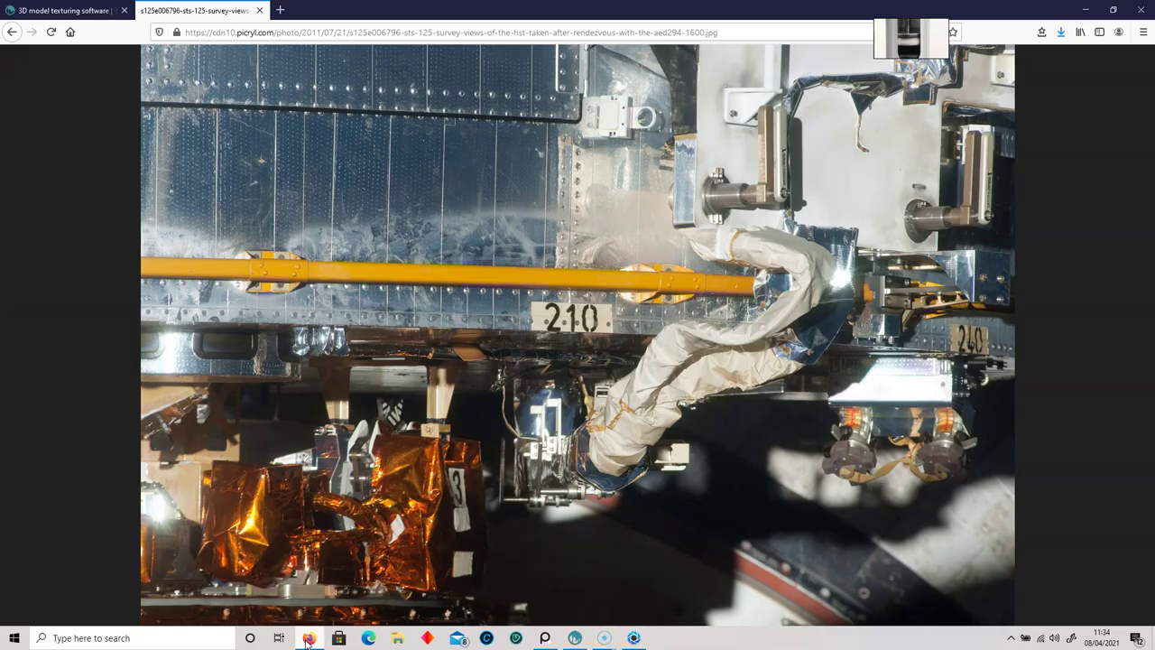
left_click(12, 33)
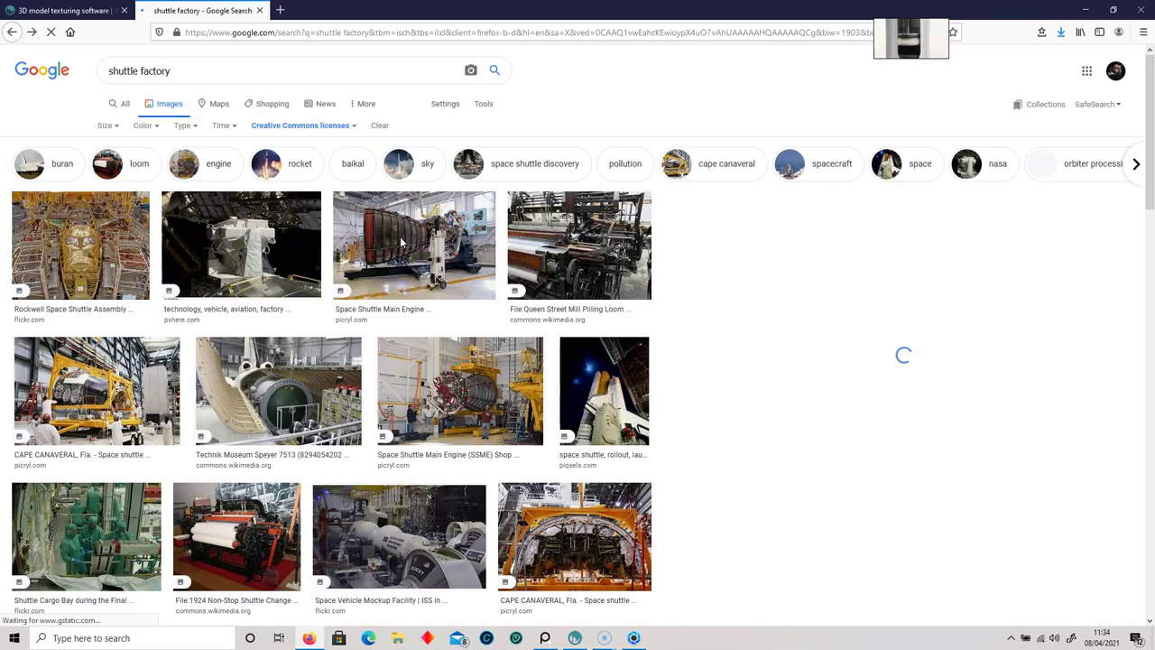
scroll(601, 458, "down", 5)
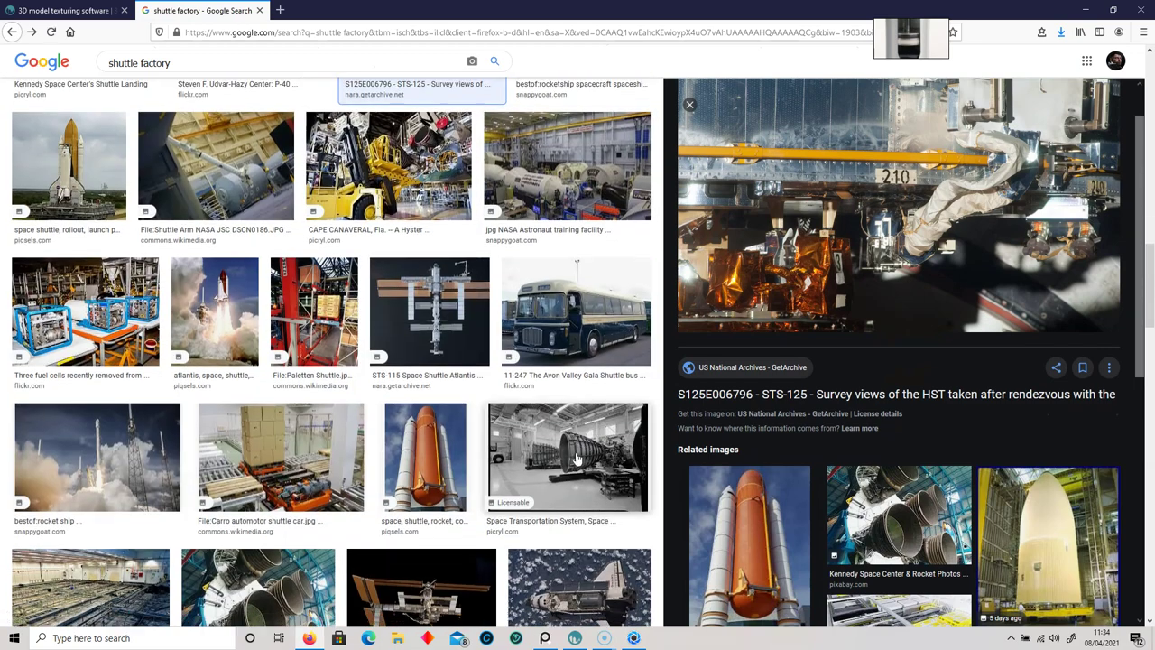
scroll(578, 458, "down", 3)
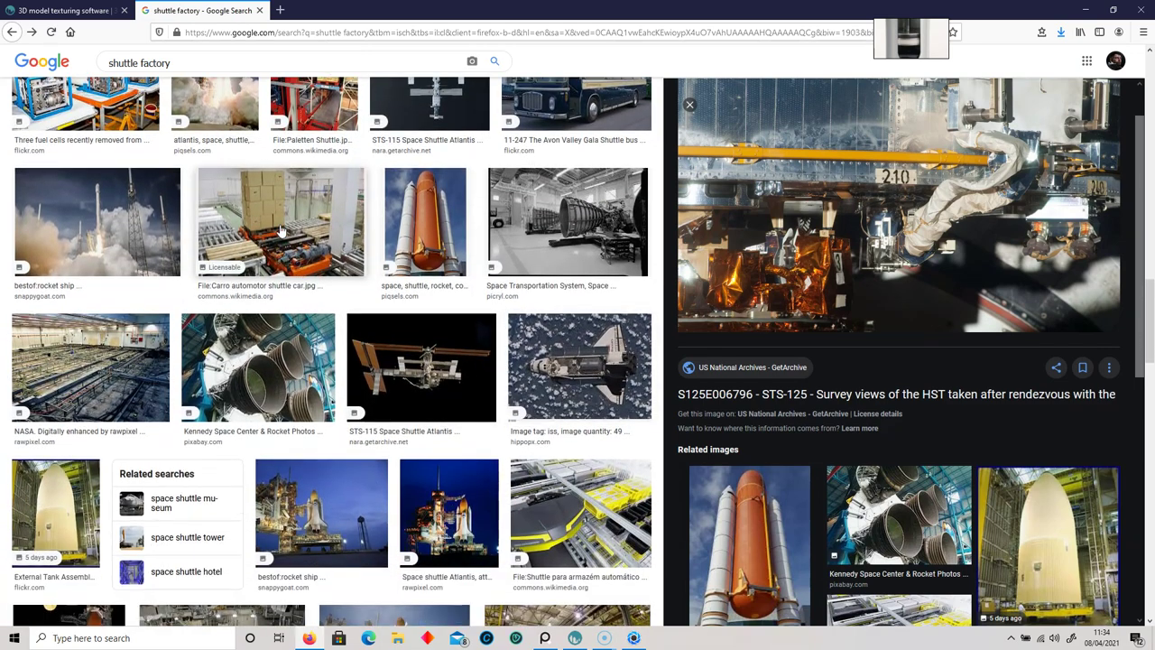
scroll(280, 257, "down", 3)
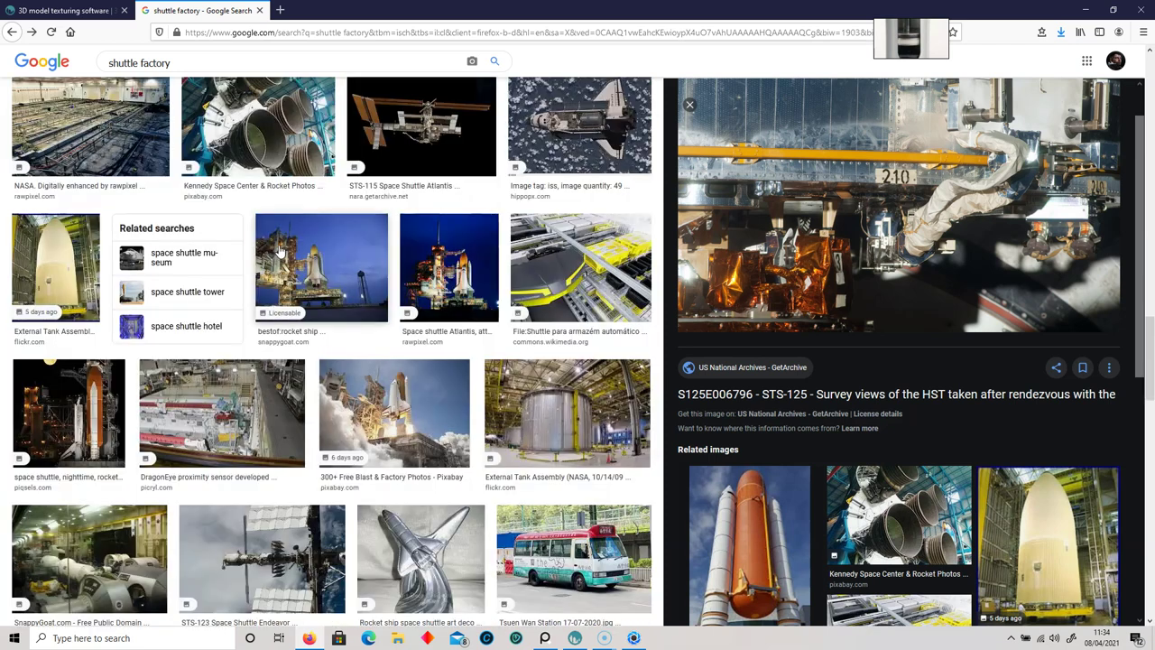
scroll(280, 257, "down", 1)
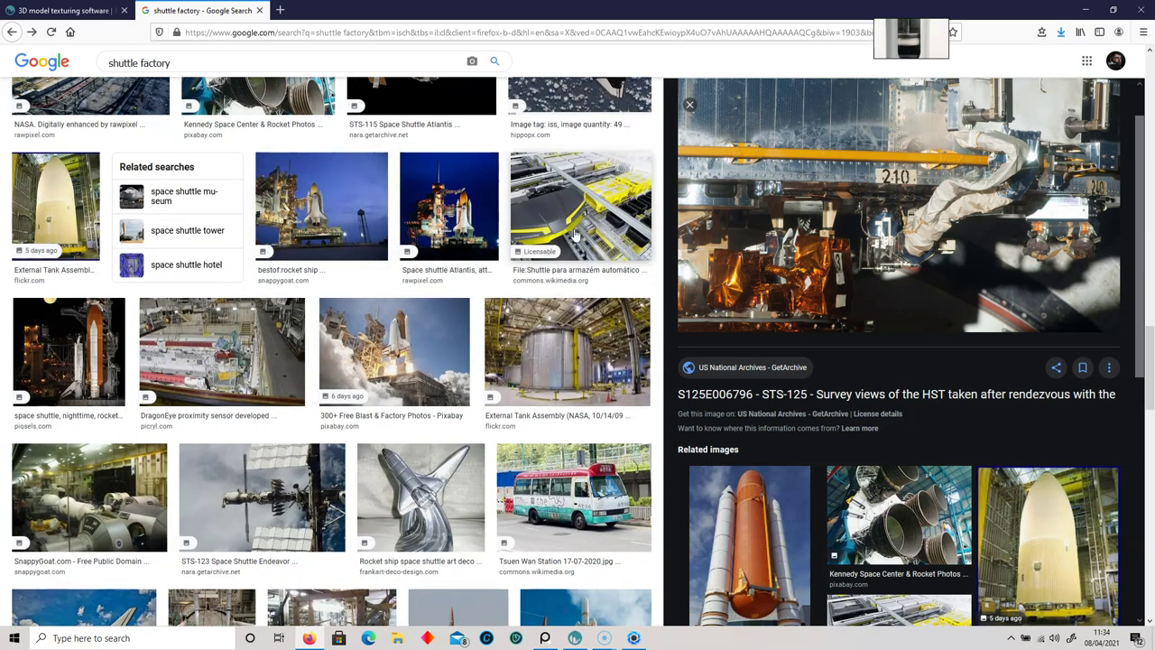
scroll(574, 257, "down", 3)
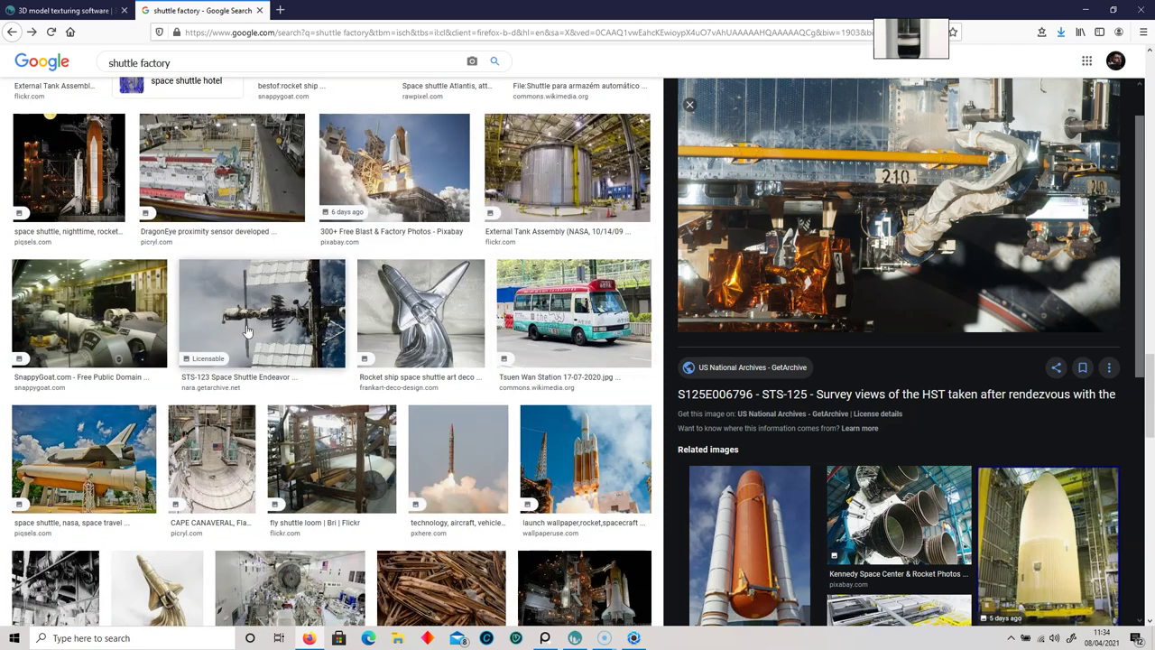
scroll(255, 337, "down", 9)
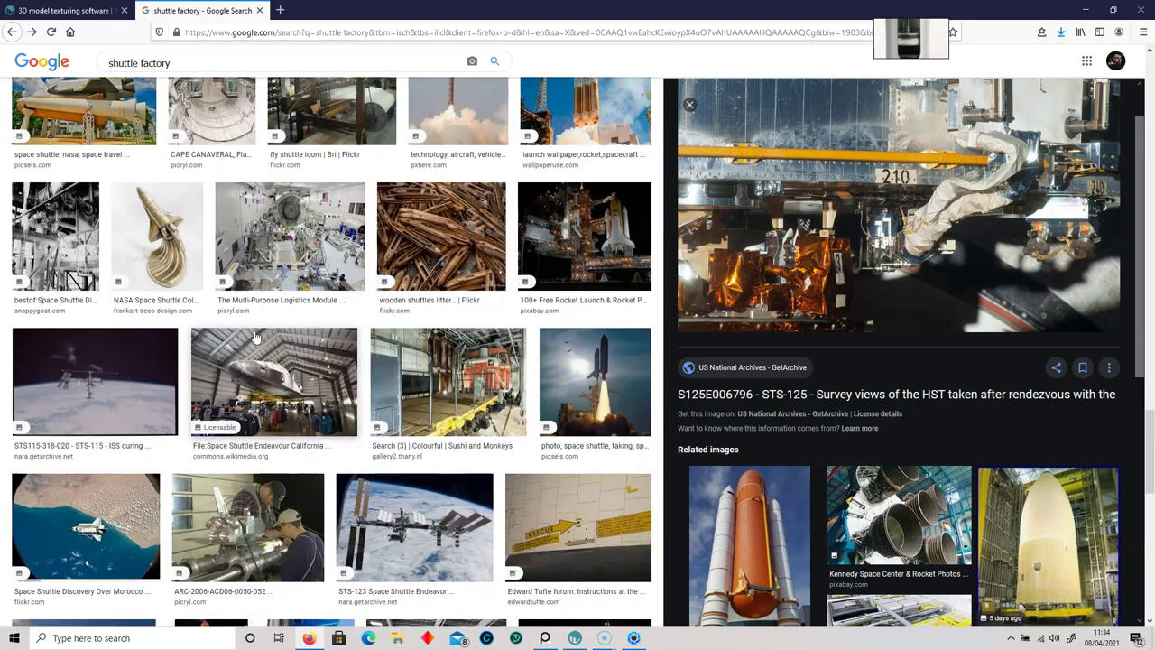
scroll(255, 337, "down", 3)
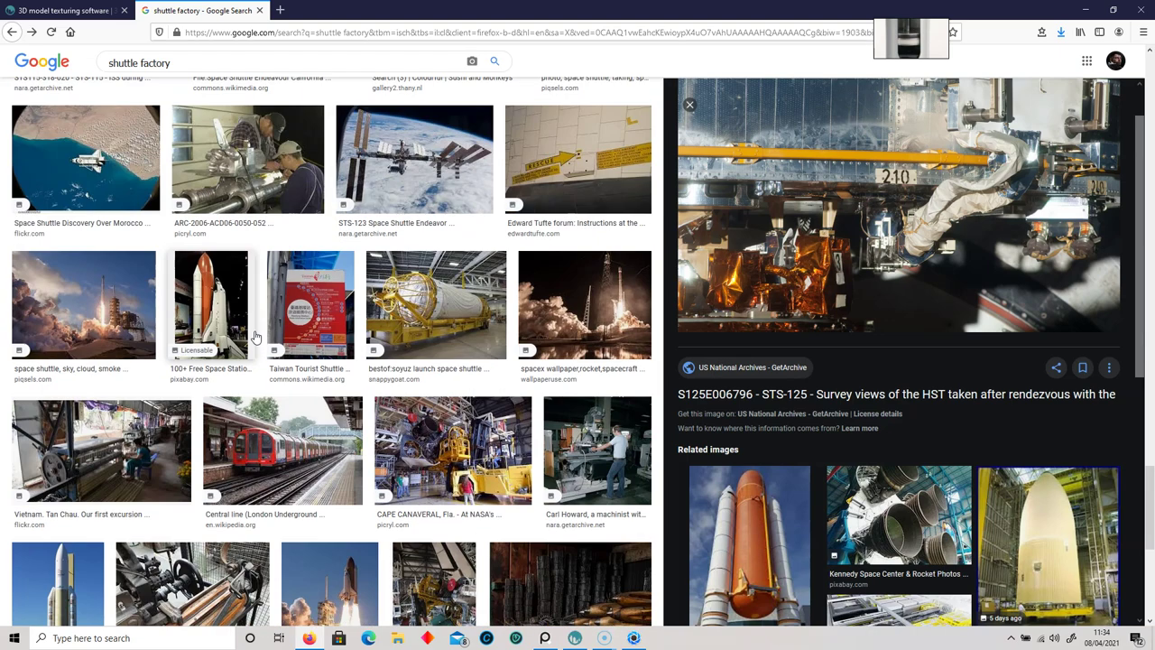
scroll(255, 336, "down", 9)
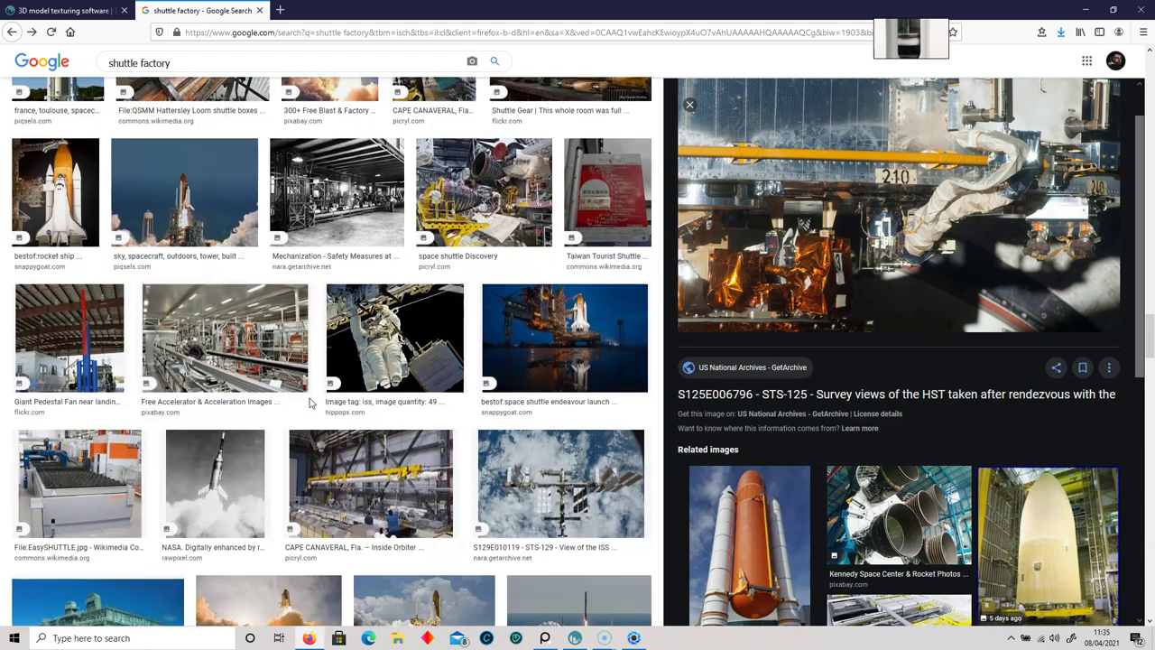
scroll(310, 403, "down", 6)
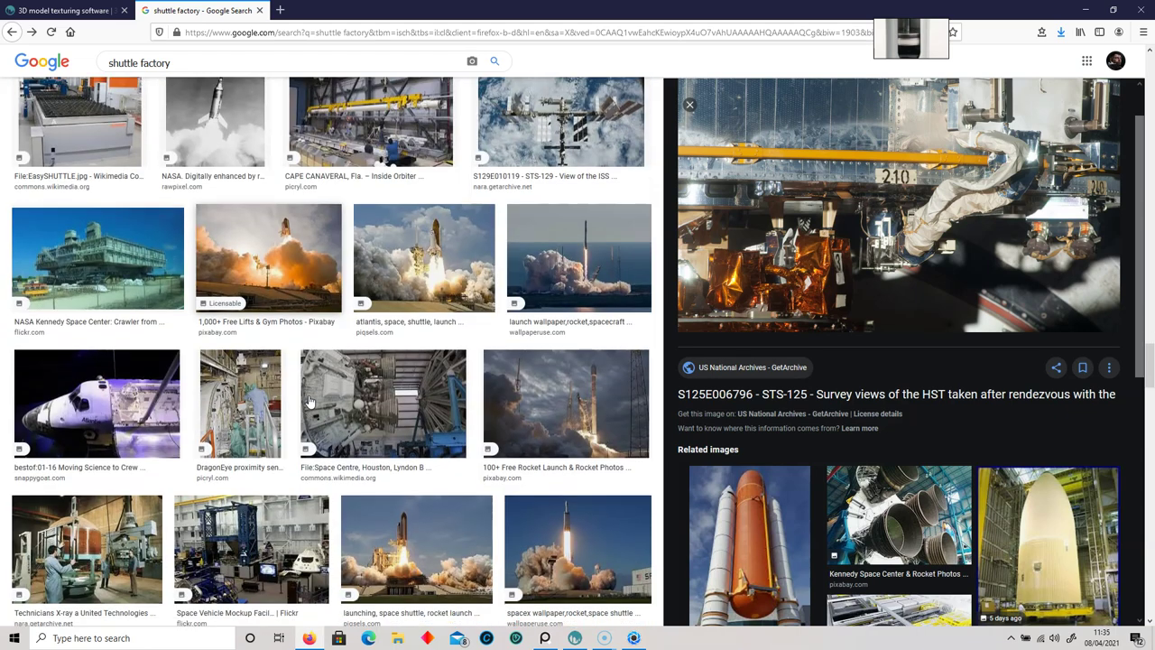
scroll(309, 402, "down", 3)
scroll(310, 403, "down", 3)
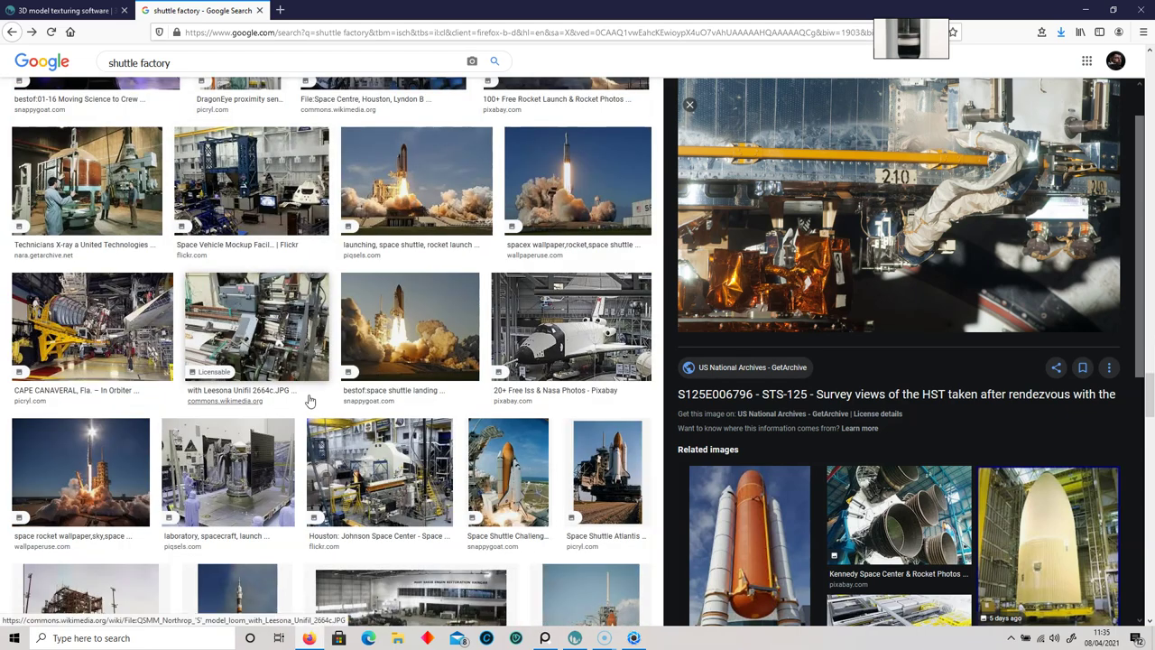
scroll(310, 403, "down", 1)
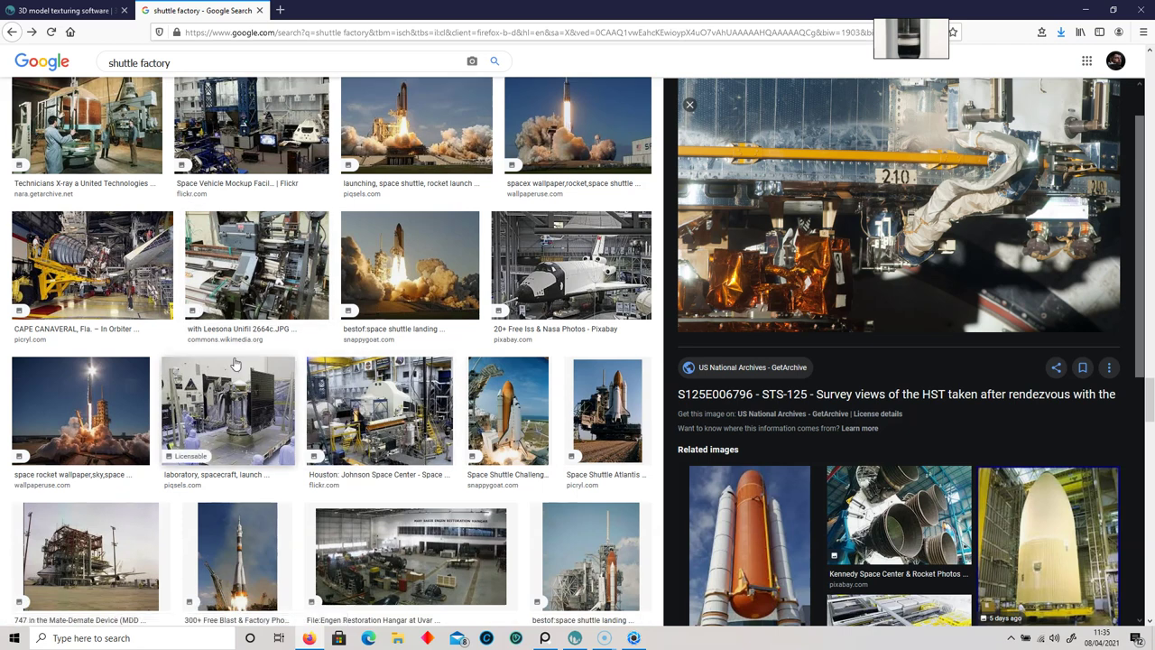
left_click(90, 262)
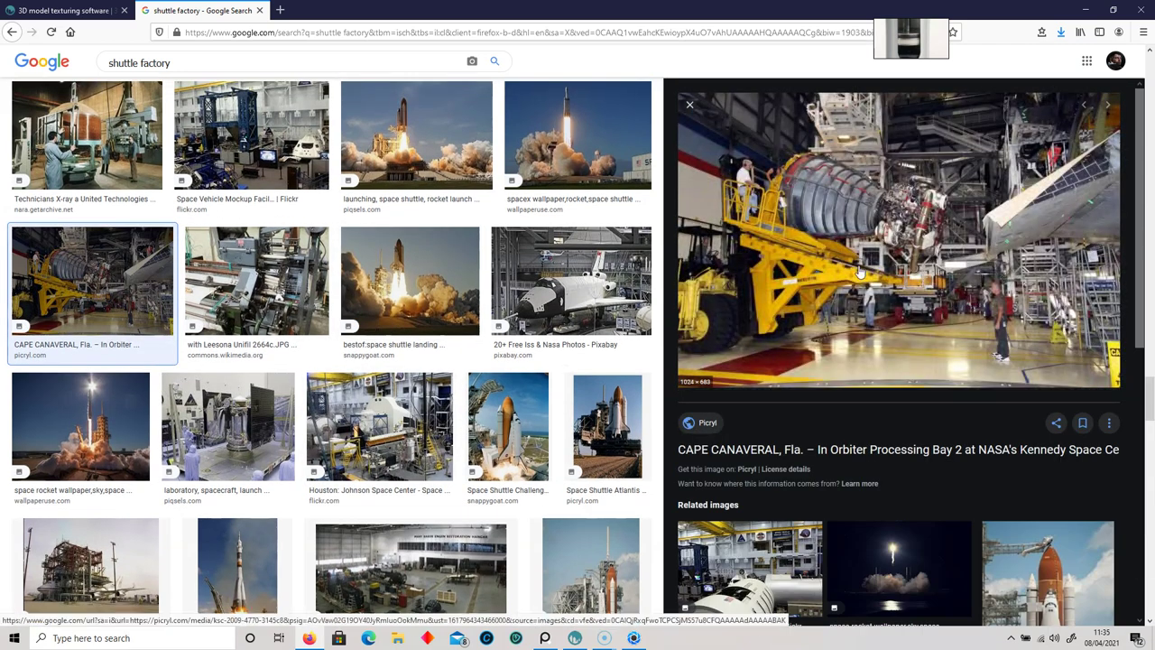
right_click(870, 256)
left_click(903, 356)
right_click(591, 310)
left_click(613, 318)
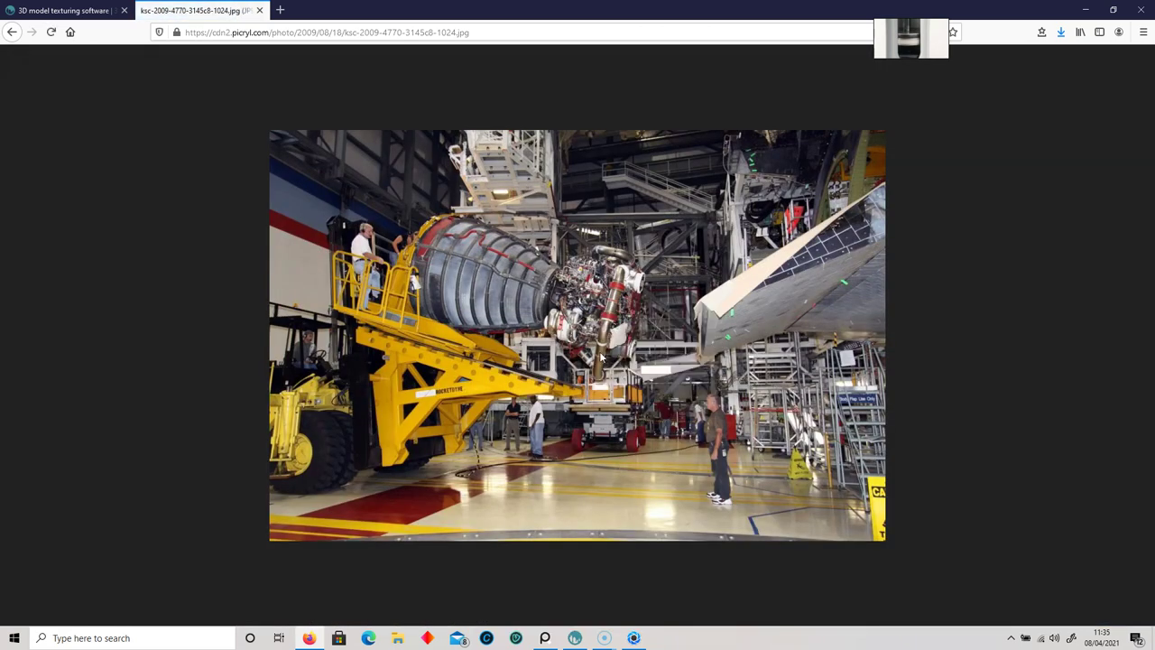
left_click(461, 303)
left_click(1086, 11)
- Apply the Paint Matte Red material to the Volume140 part on the mast's column
left_click(155, 460)
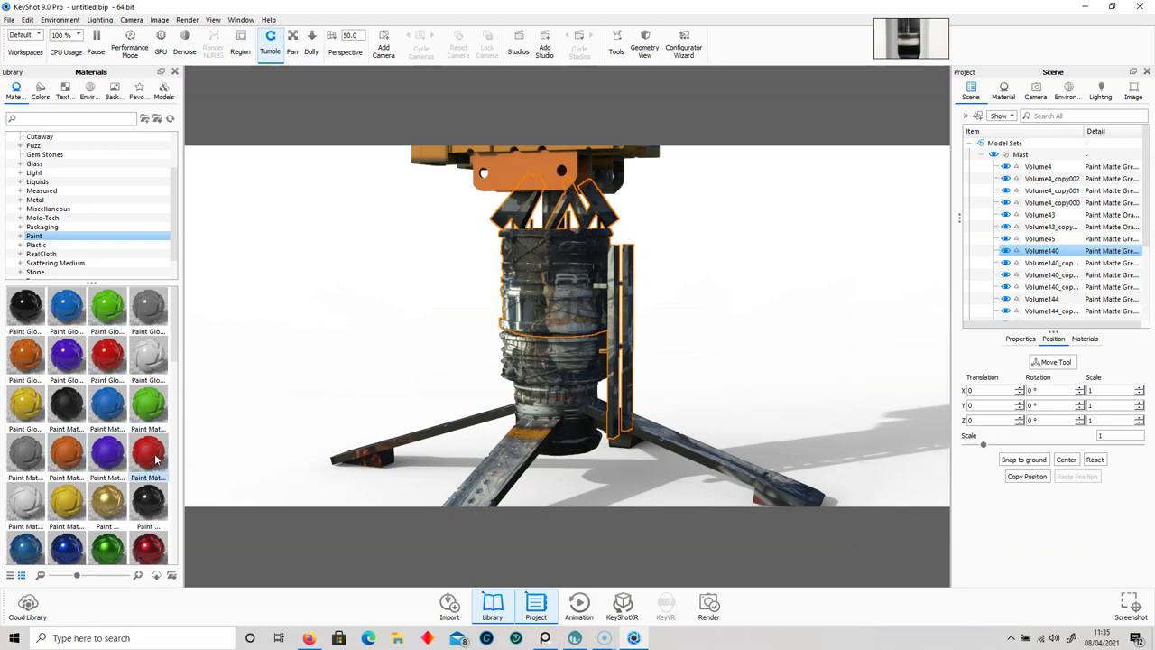
mouse_move(148, 457)
left_mouse_down()
mouse_move(538, 305)
mouse_move(162, 492)
mouse_move(1018, 229)
mouse_move(1068, 253)
left_mouse_up()
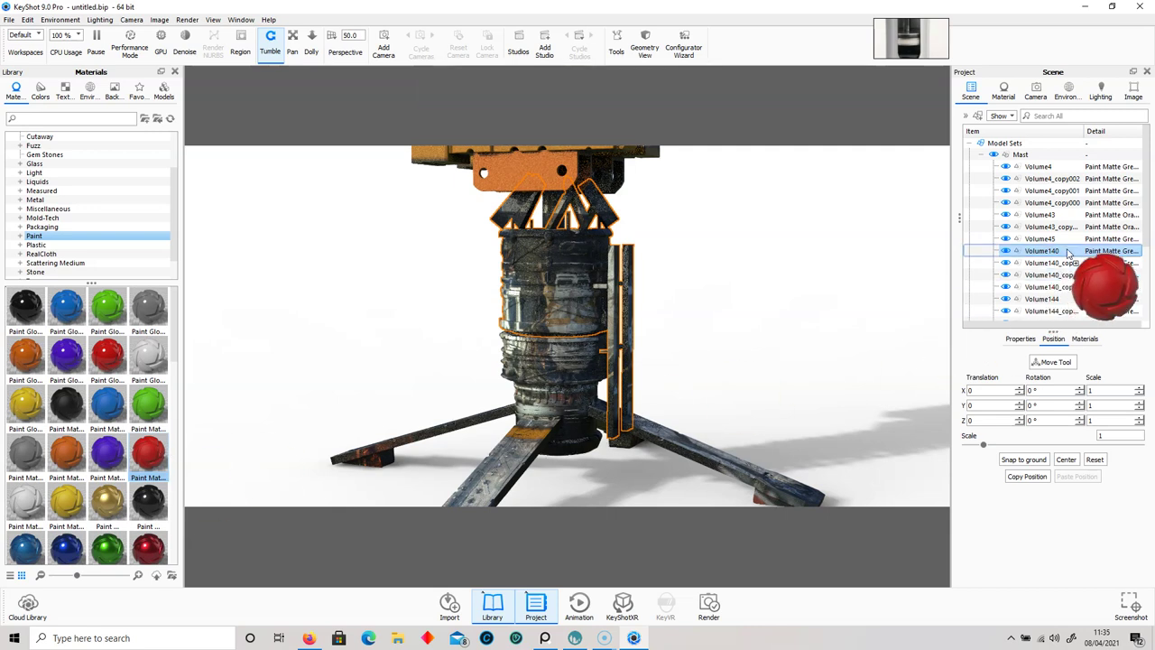
left_click_drag(1068, 254, 1067, 254)
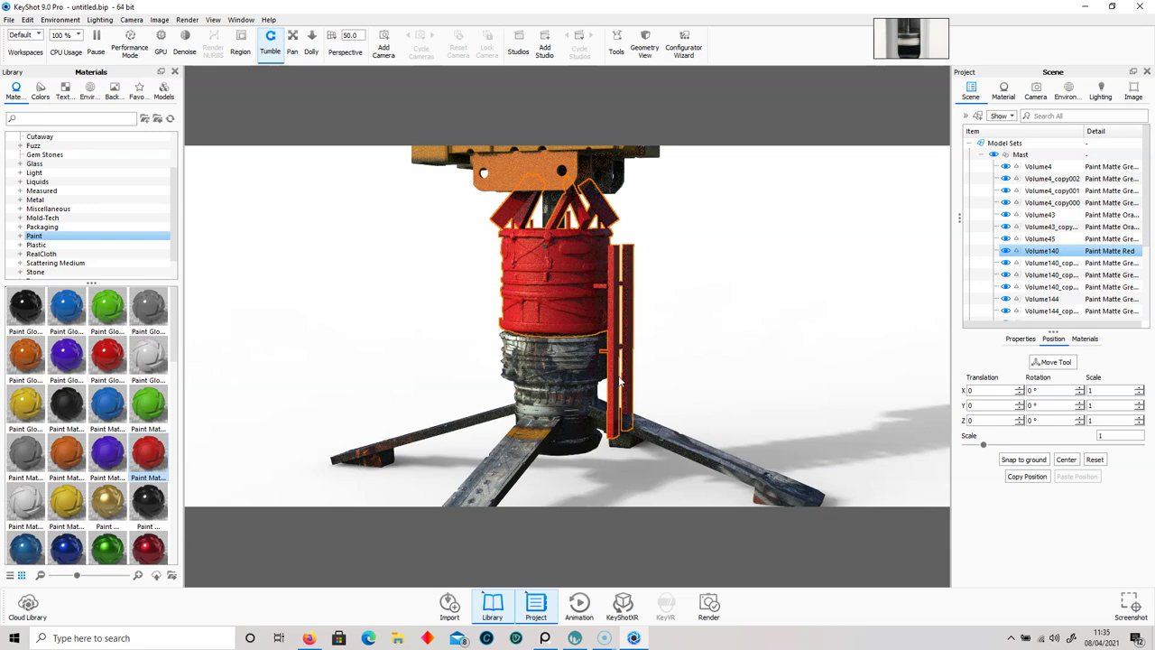
left_click(1099, 340)
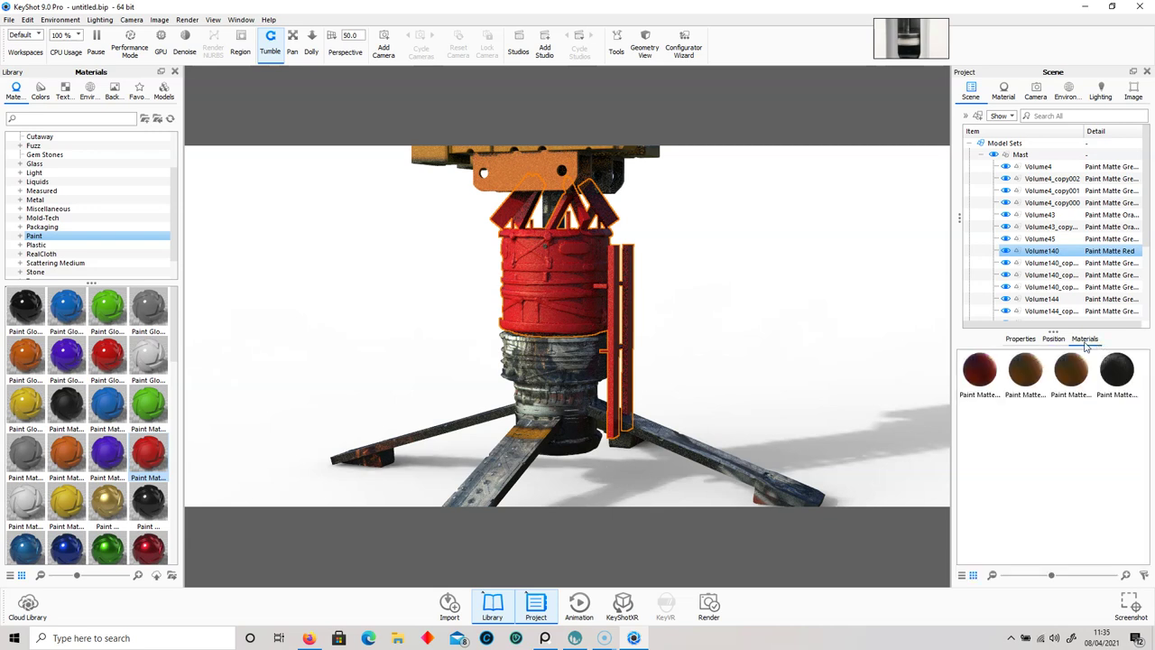
double_click(991, 375)
left_click(1104, 190)
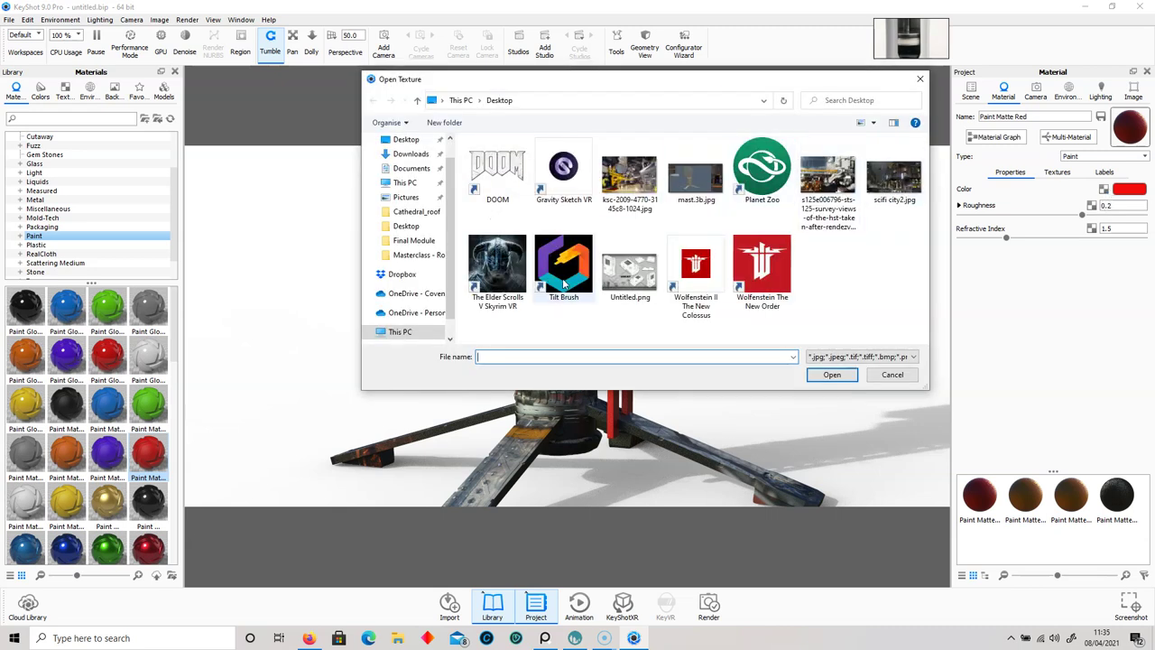
double_click(629, 176)
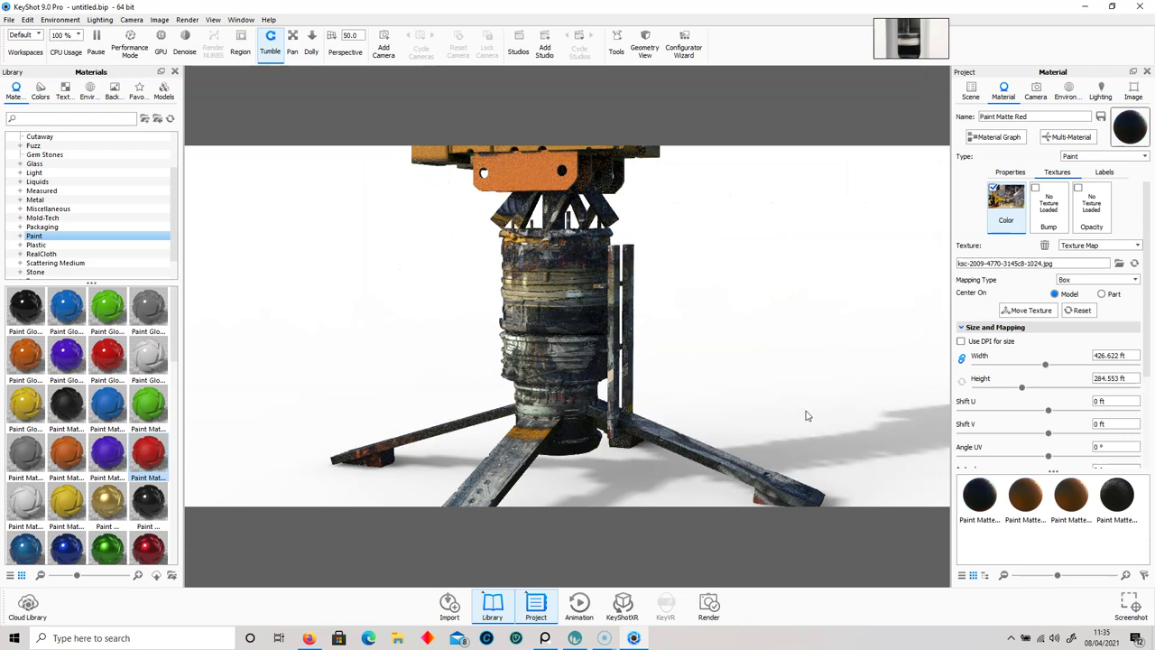
- Scale the column's photo texture to about 575.4 ft wide by 383.8 ft high and check the whole mast
left_click_drag(1124, 375, 1120, 392)
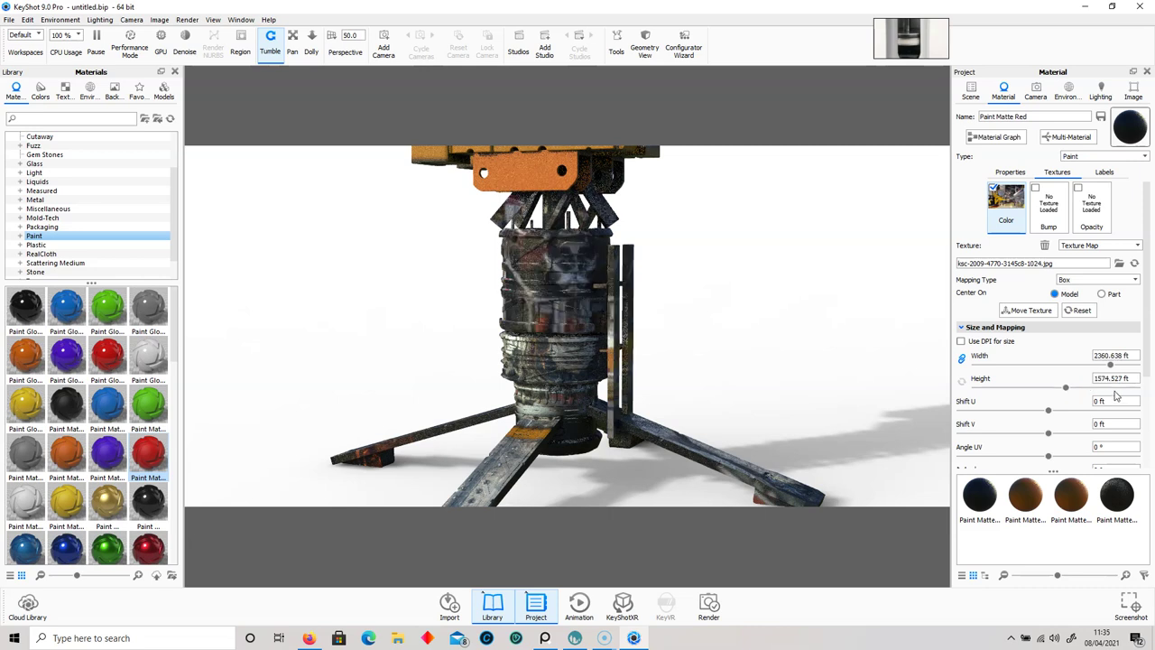
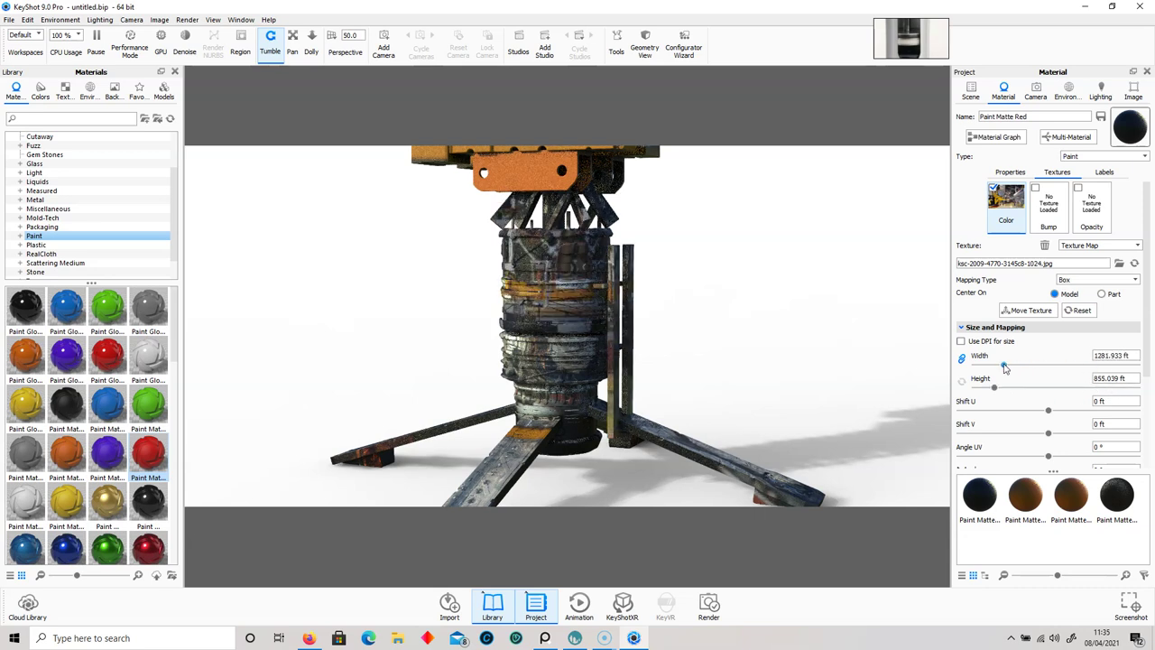
left_click(989, 364)
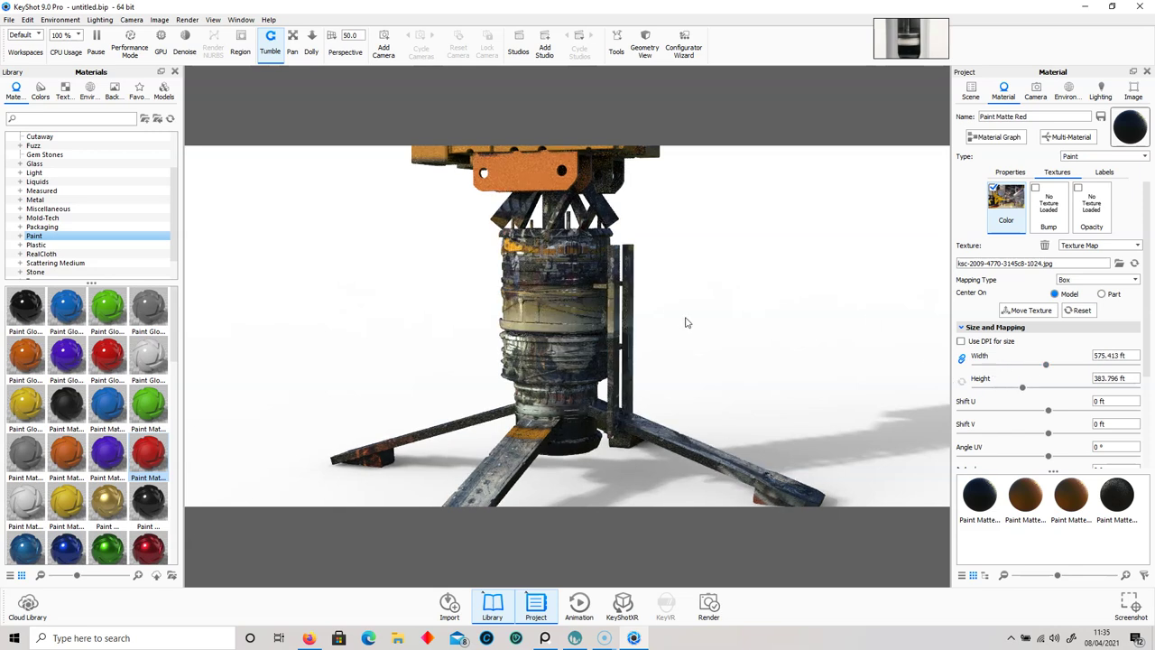
scroll(691, 283, "down", 8)
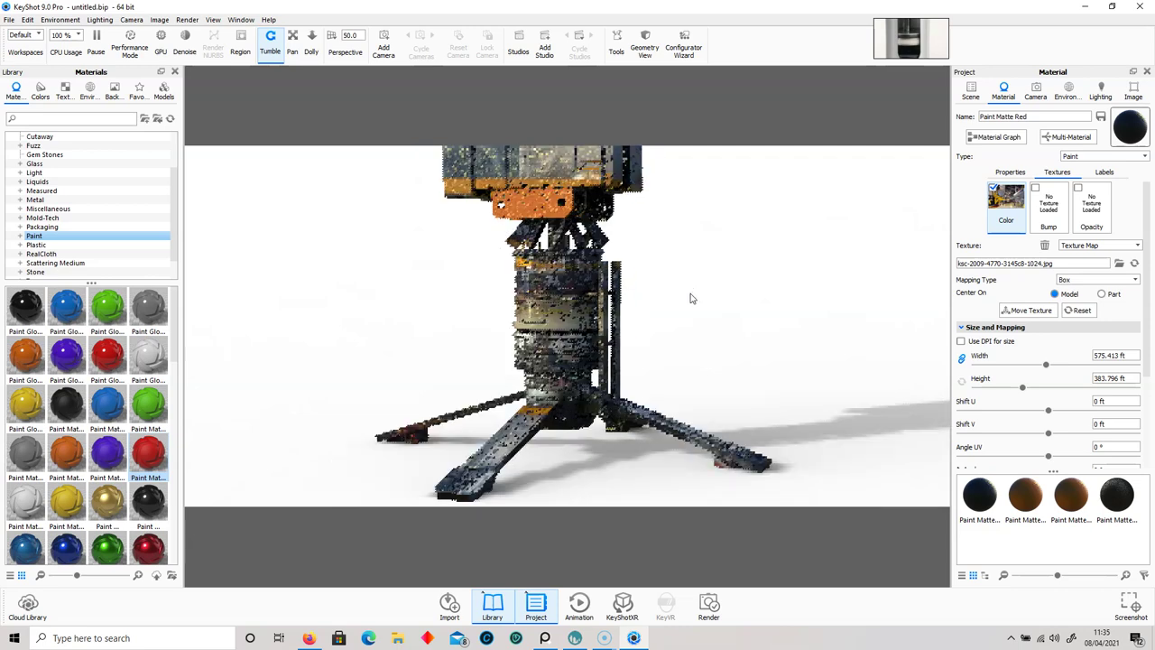
scroll(682, 302, "up", 3)
middle_click_drag(675, 281, 673, 319)
left_click_drag(674, 320, 660, 286)
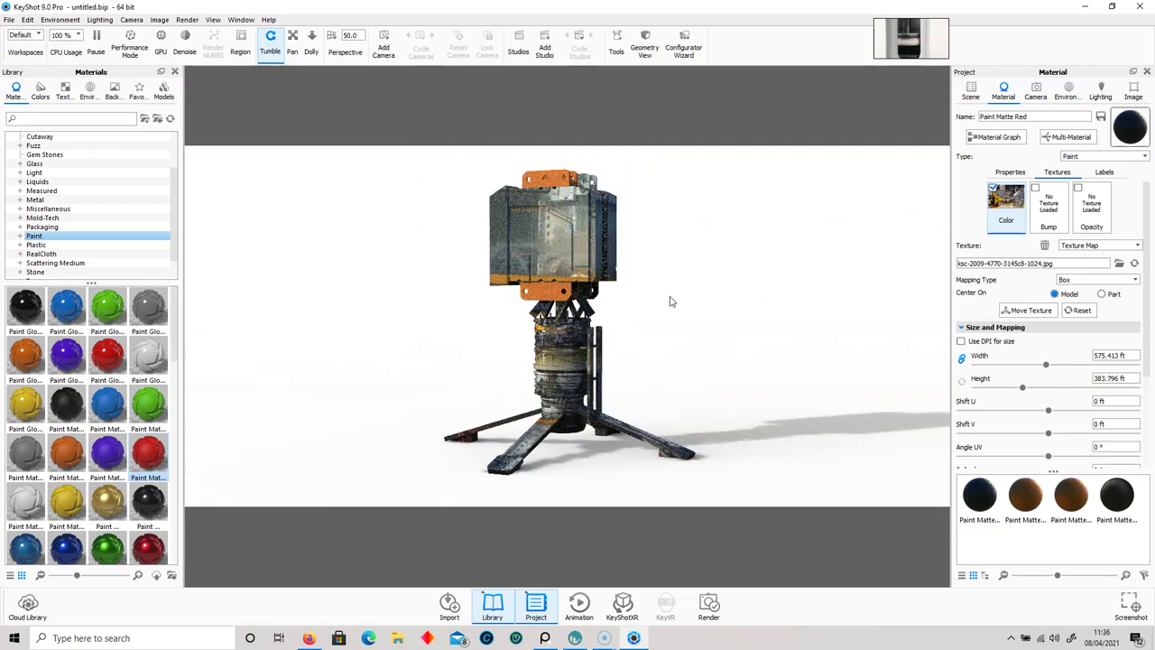
- Try a muted grey color on the head's front lower bracket by editing its Paint Matte Orange #1 material
left_click(1042, 496)
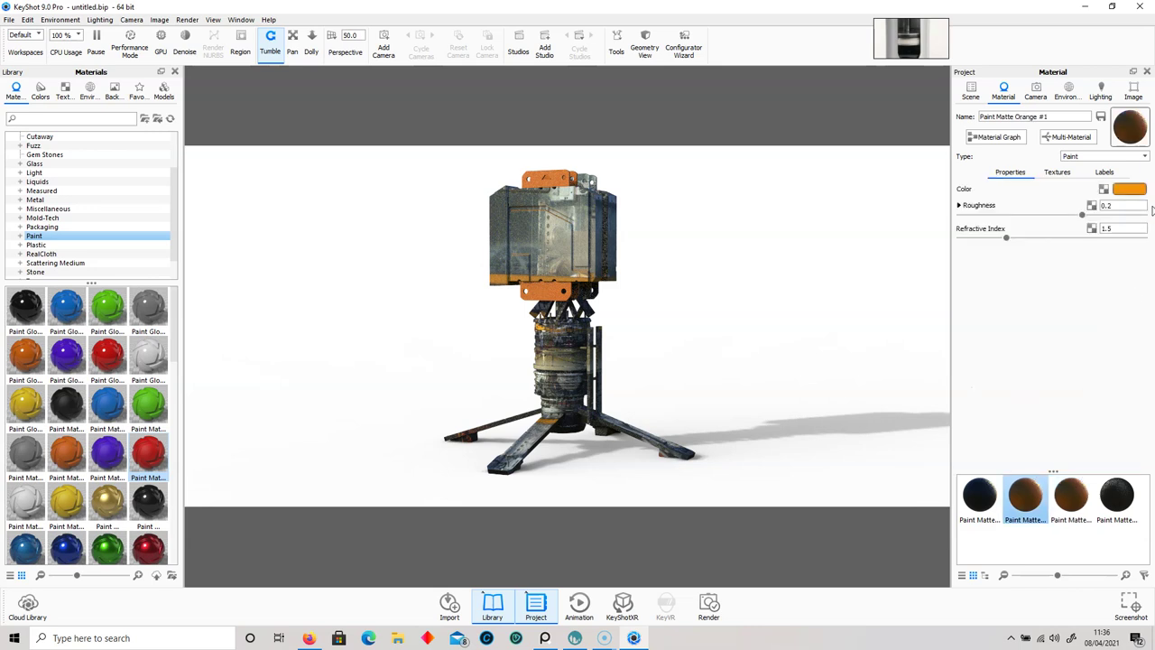
left_click(1136, 190)
left_click(997, 112)
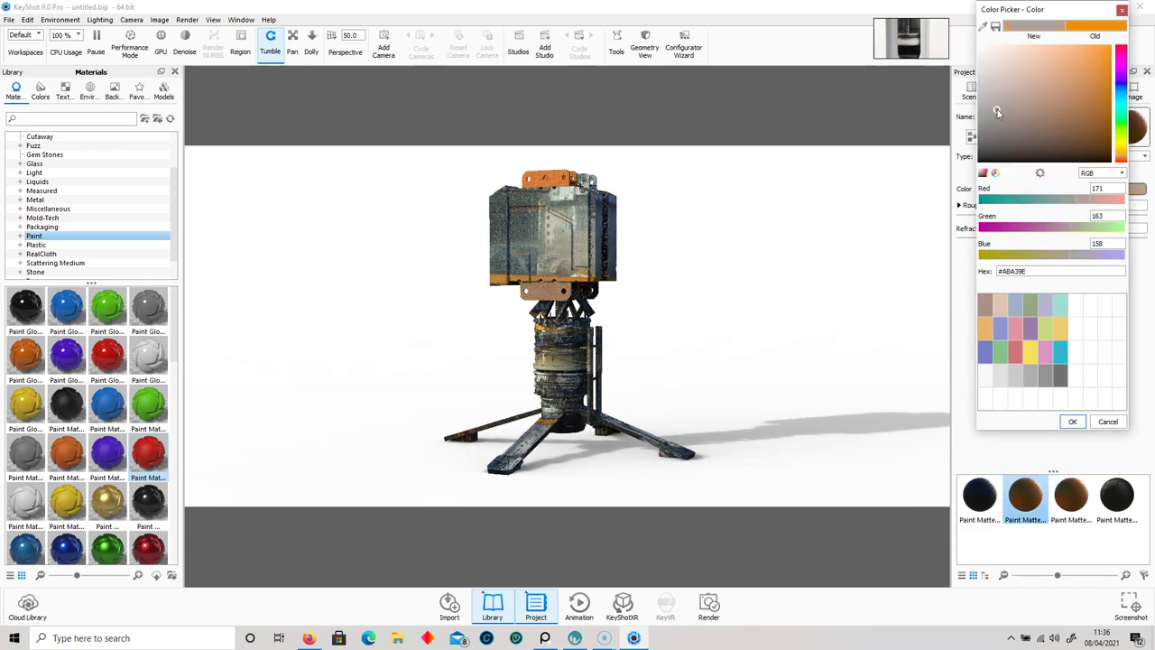
left_click(1073, 422)
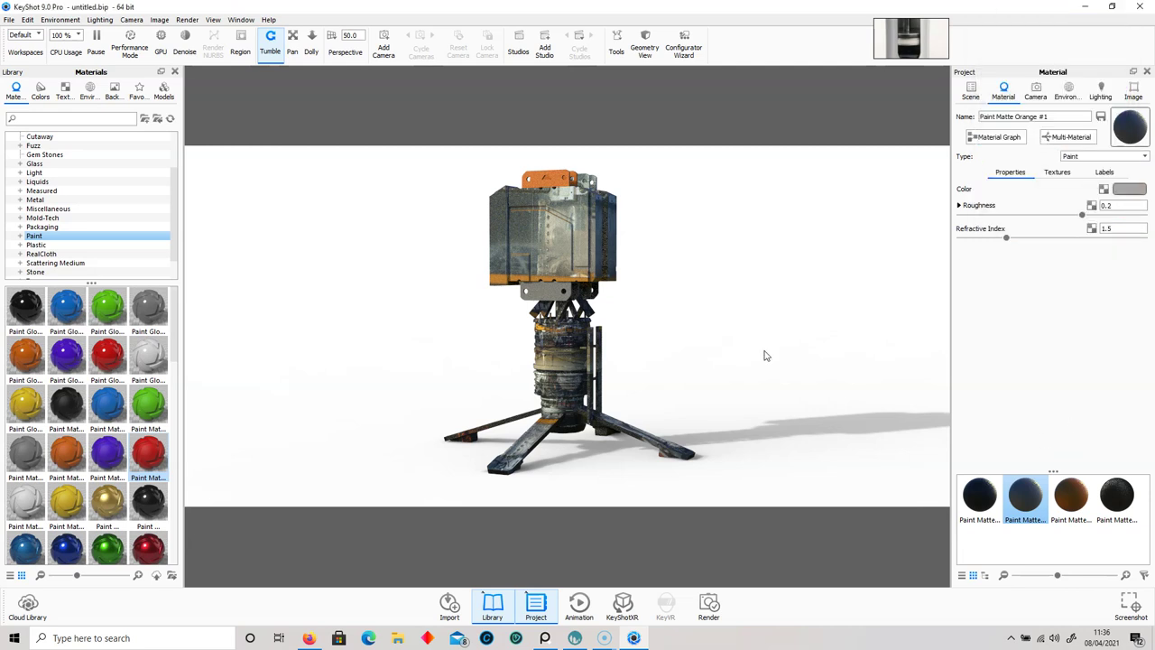
mouse_move(786, 293)
left_mouse_down()
mouse_move(773, 232)
mouse_move(848, 288)
mouse_move(786, 302)
mouse_move(777, 289)
left_mouse_up()
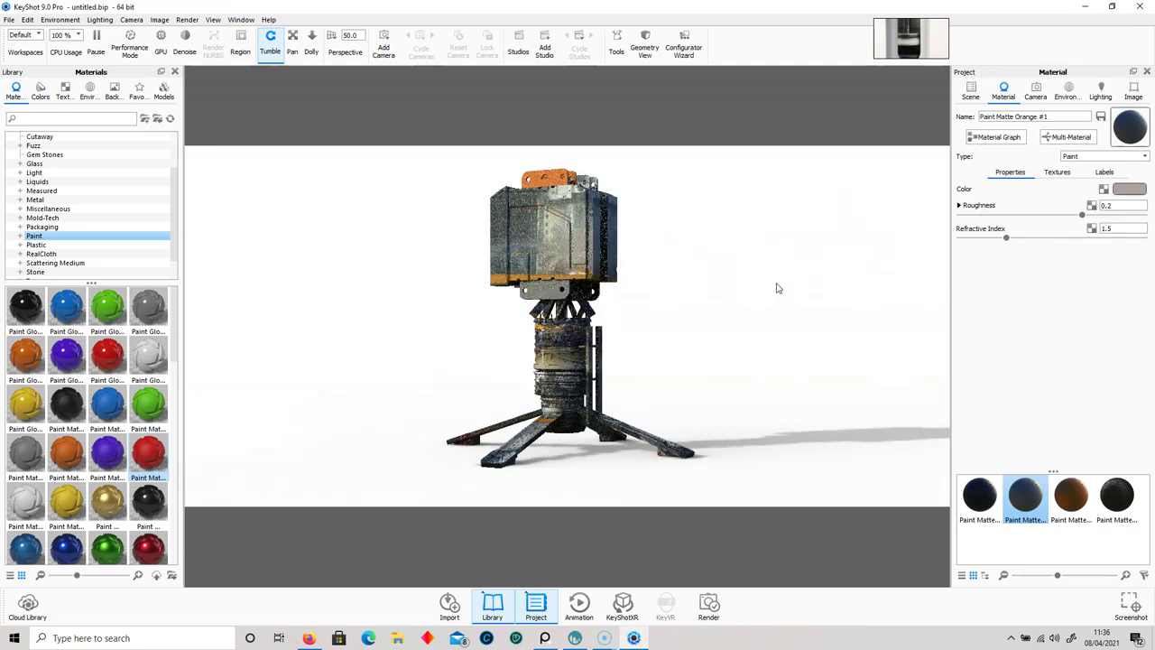
- Set the front lower bracket's Paint Matte Orange #1 material to the muted orange-brown color #C38244
left_click(1129, 189)
left_click(1059, 93)
left_click(1080, 81)
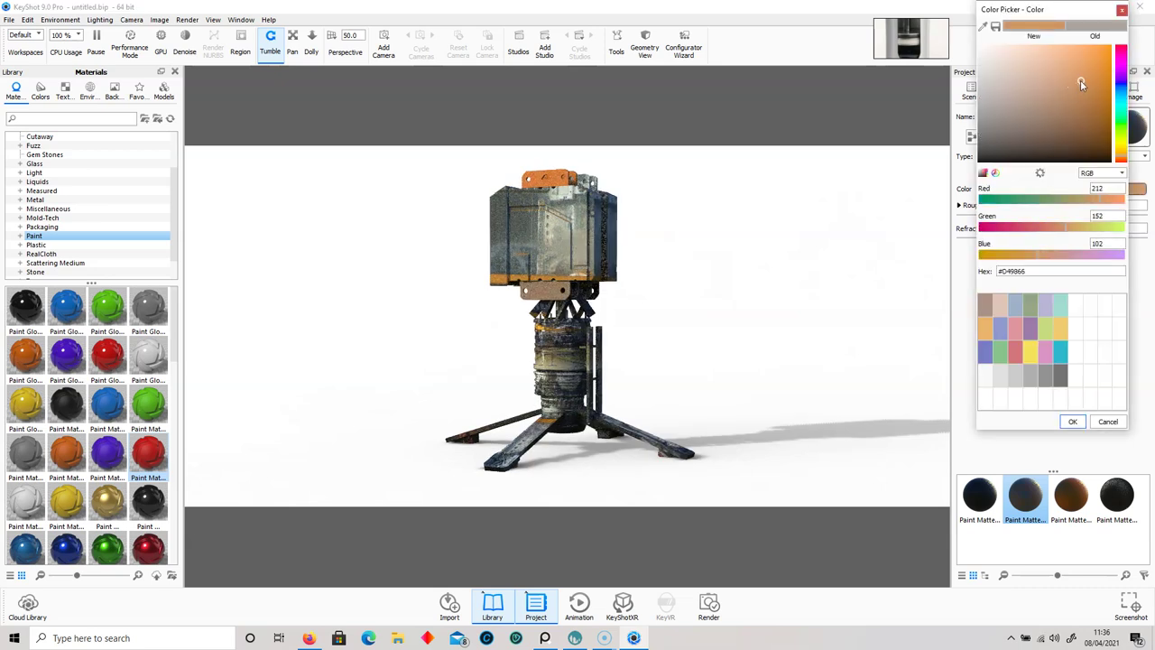
mouse_move(1075, 102)
left_mouse_down()
mouse_move(1098, 110)
mouse_move(1096, 96)
left_mouse_up()
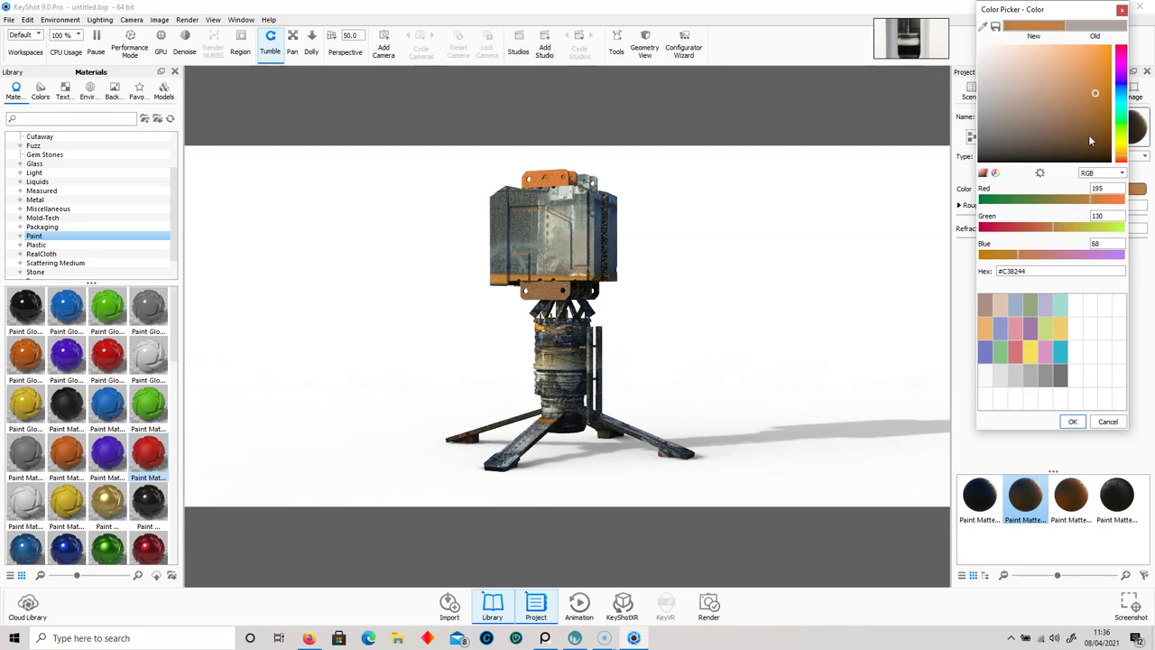
left_click(1070, 422)
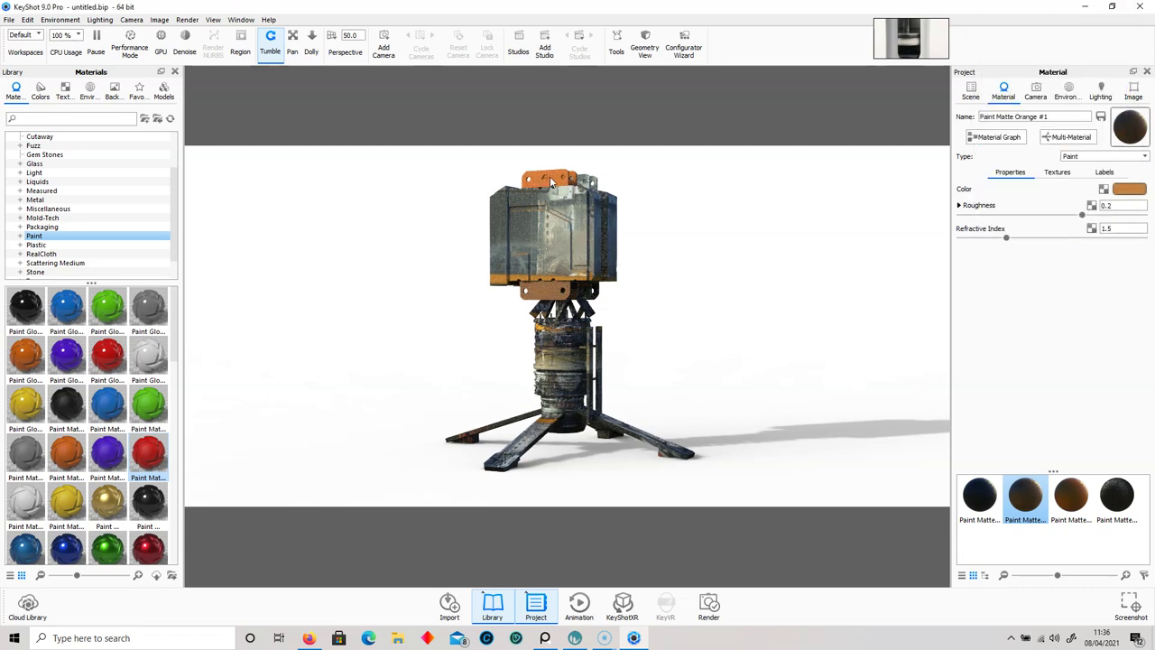
- Change the color of the upper bracket's Paint Matte Orange material to neutral grey #9C9C9C
left_click_drag(600, 206, 647, 235)
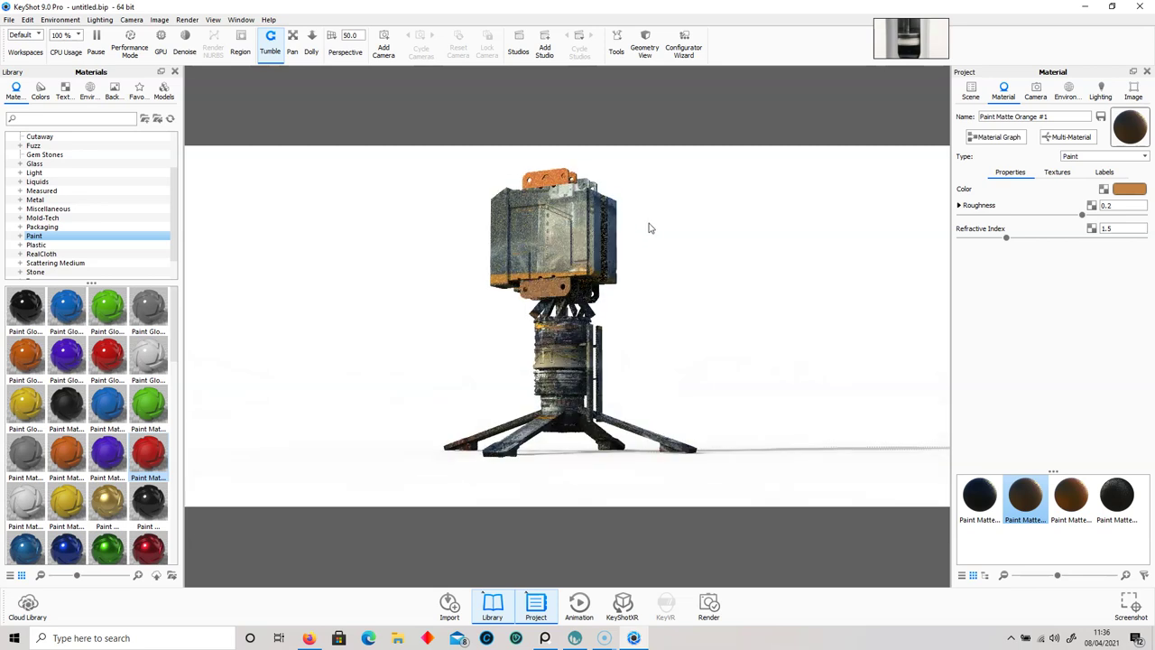
left_click(1068, 495)
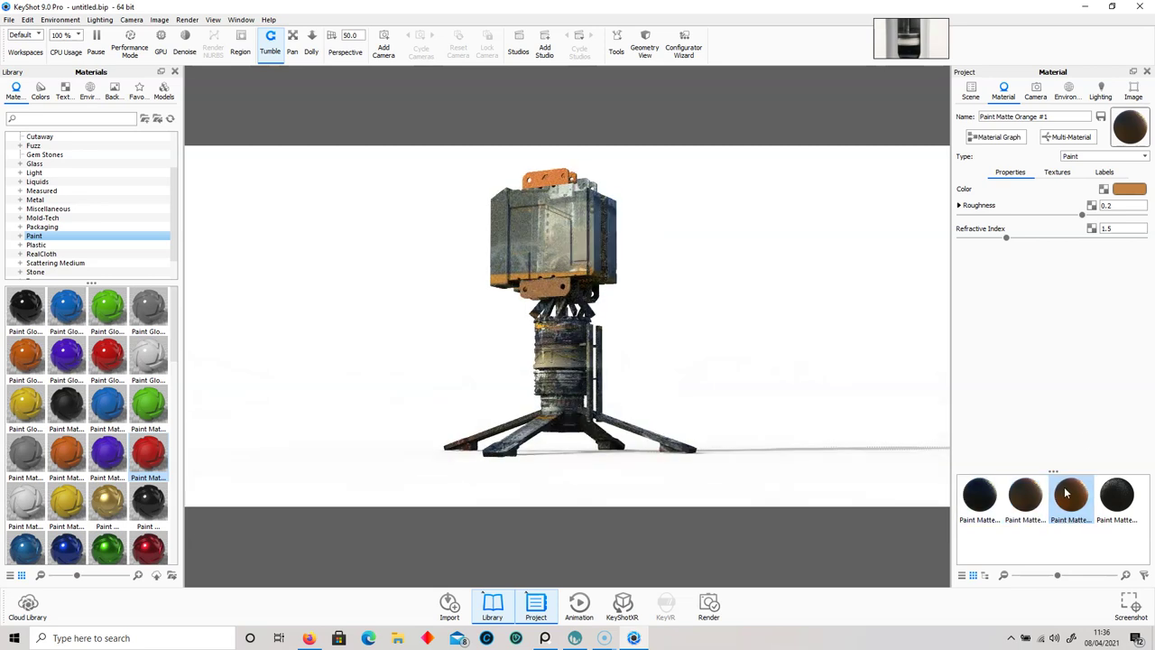
left_click(1136, 187)
left_click_drag(999, 97, 948, 125)
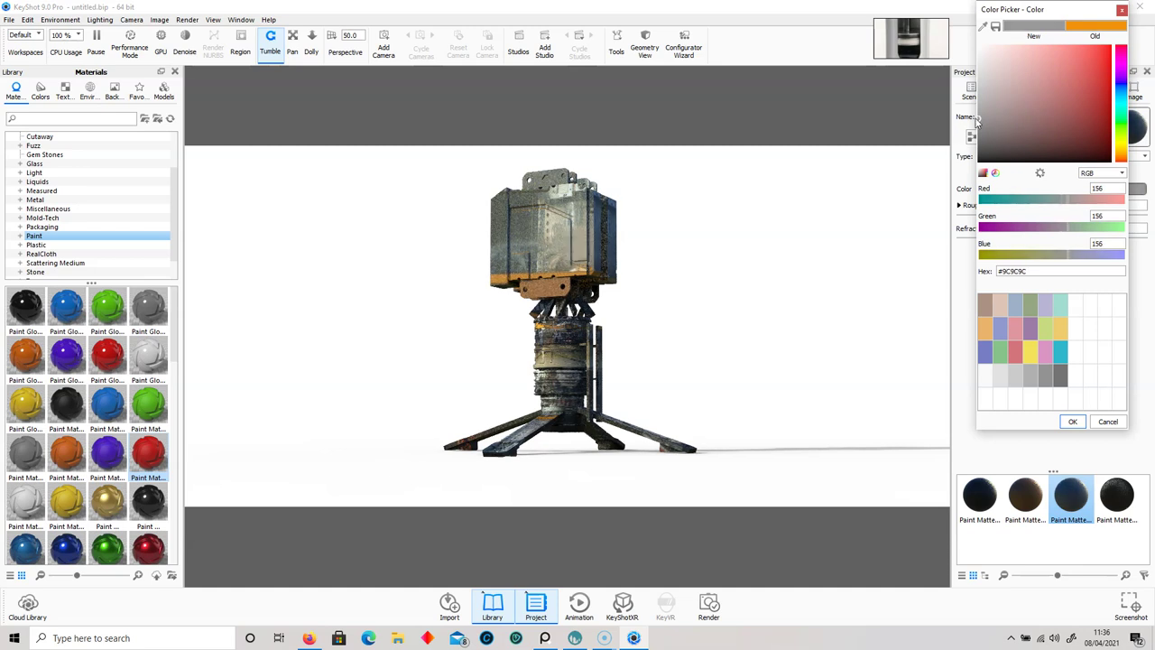
left_click(1072, 422)
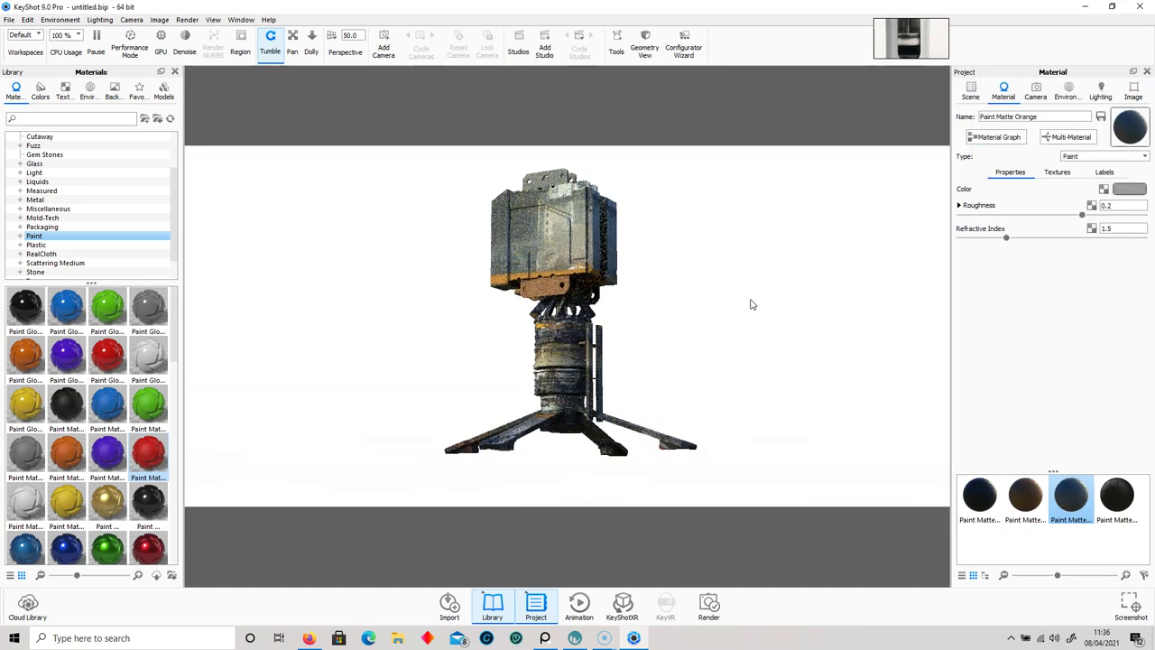
- Set the camera perspective to 24 and frame the whole mast from a low front angle
left_click_drag(689, 330, 614, 311)
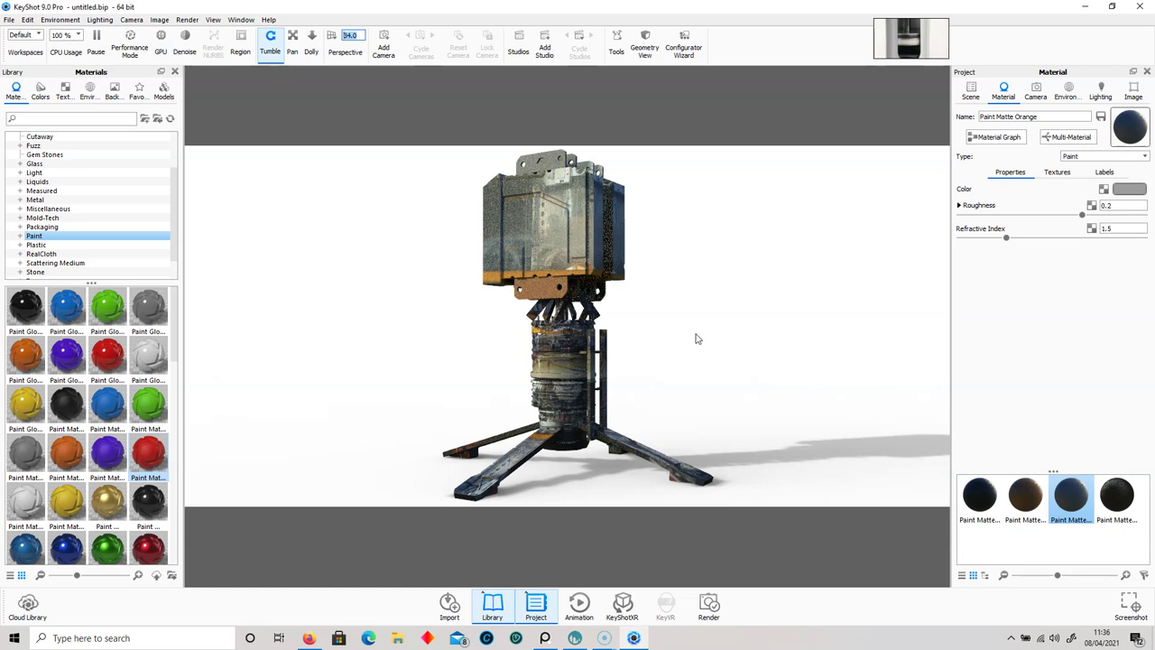
left_click_drag(696, 338, 685, 307)
left_click(355, 35)
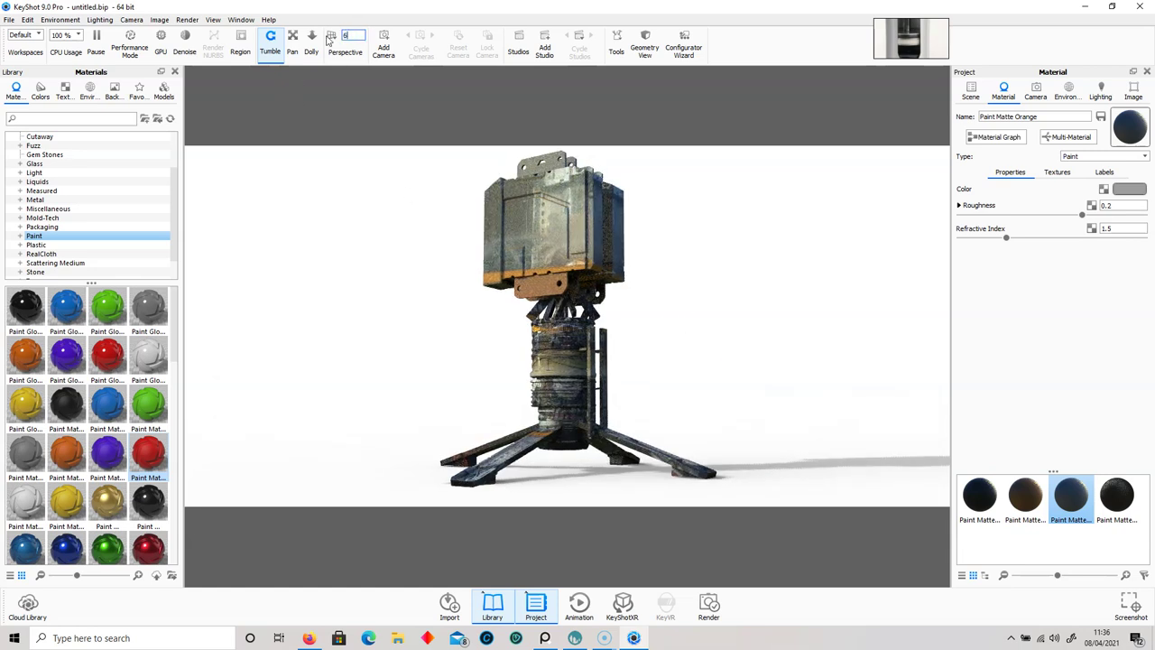
type("60")
key("Return")
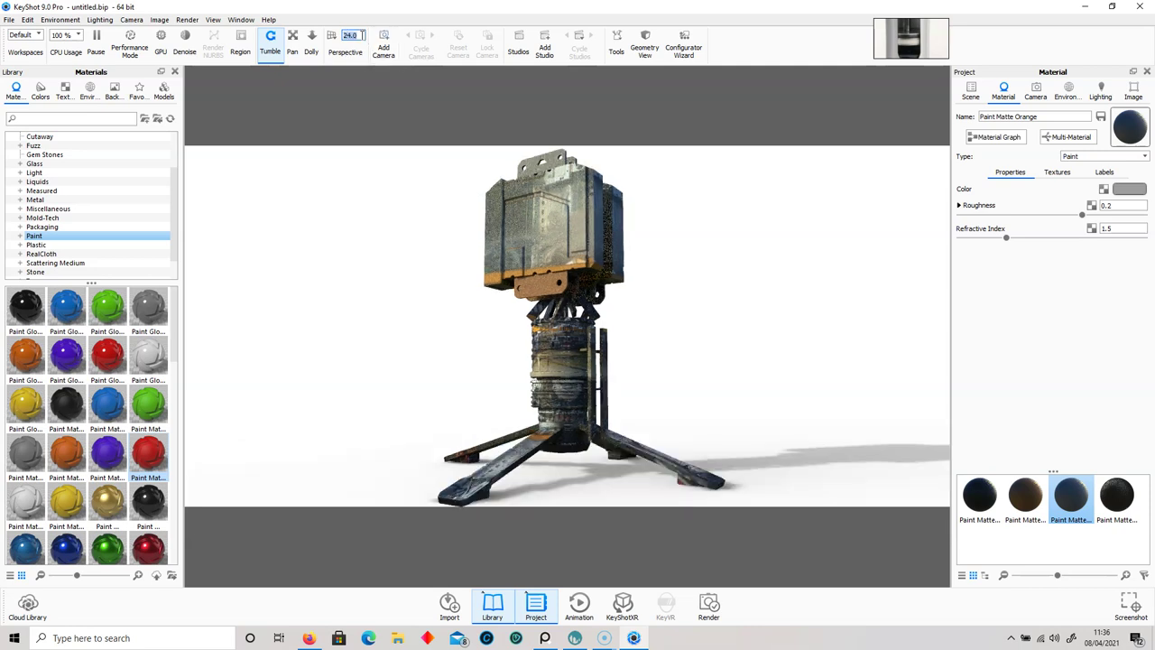
scroll(650, 299, "up", 3)
scroll(651, 298, "down", 3)
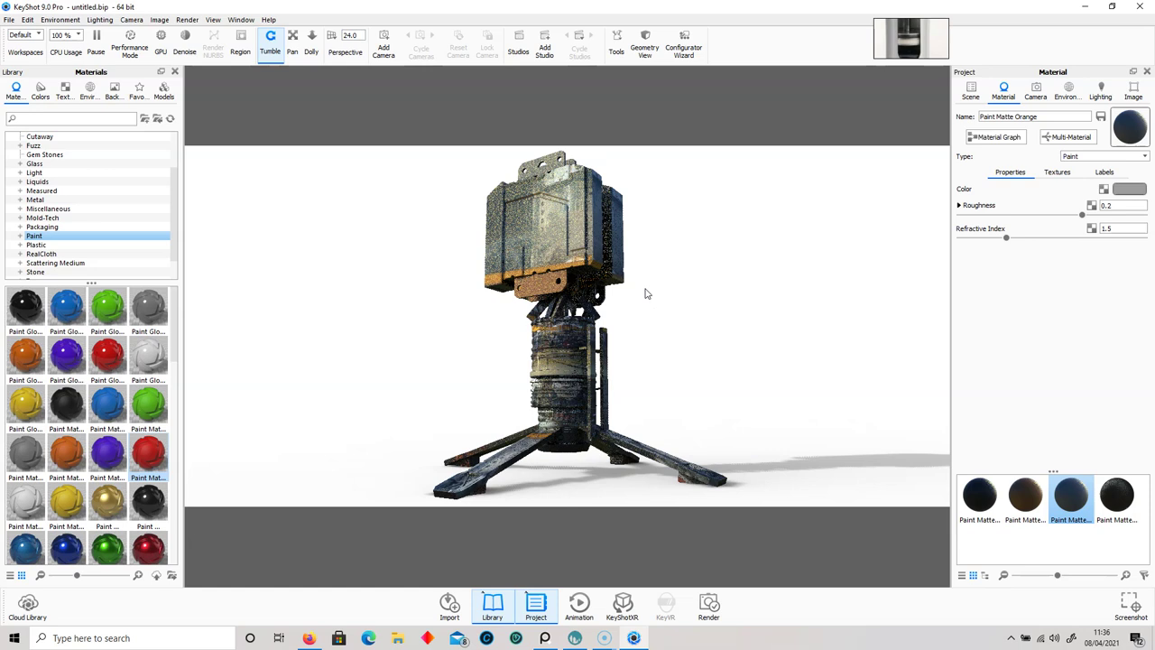
scroll(645, 288, "up", 1)
scroll(643, 287, "down", 1)
middle_click_drag(643, 286, 649, 292)
left_click_drag(647, 286, 651, 285)
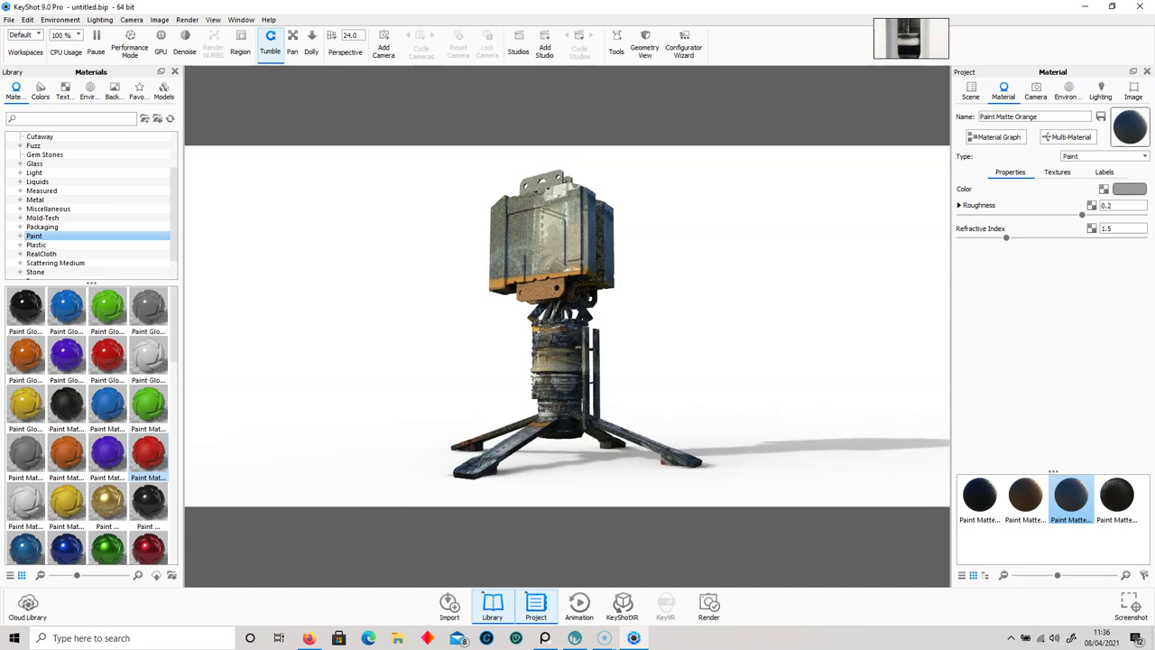
- Try the Aversis_River-road_3k lighting environment as the visible background, then return to the plain color background
left_click(1066, 90)
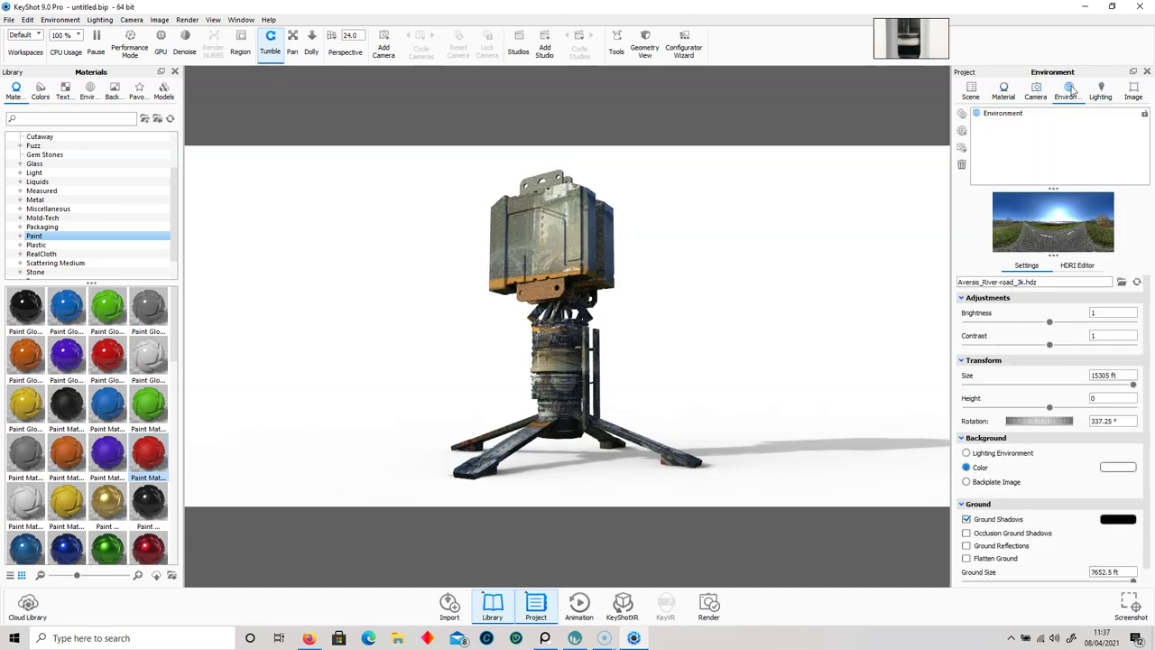
left_click(967, 453)
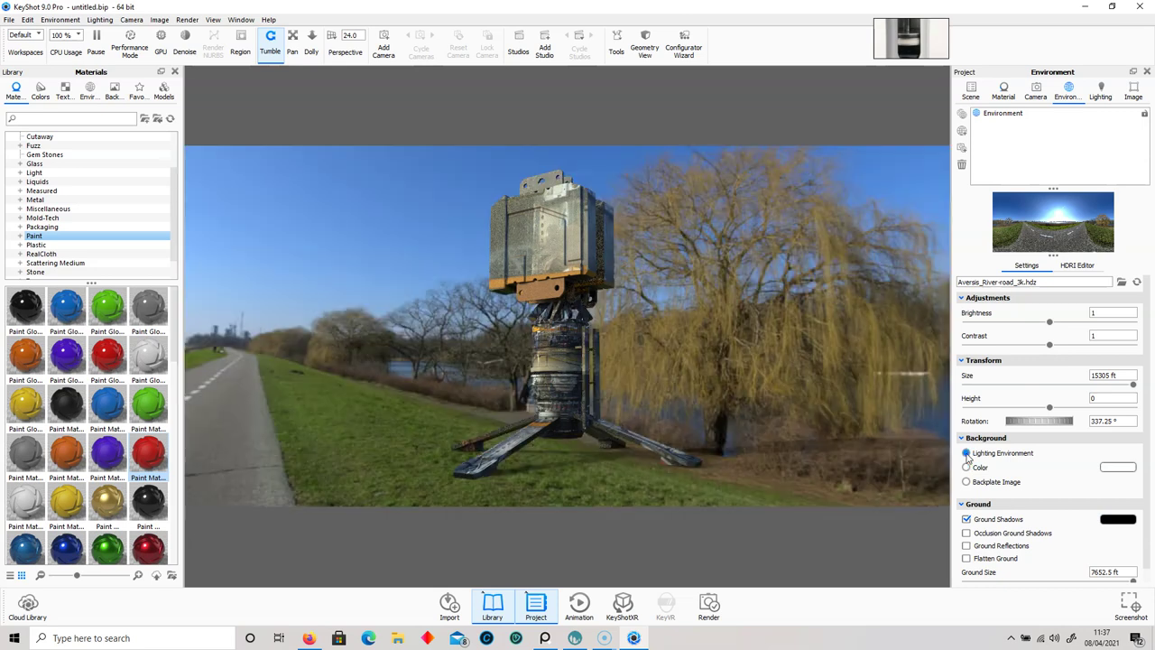
left_click(967, 466)
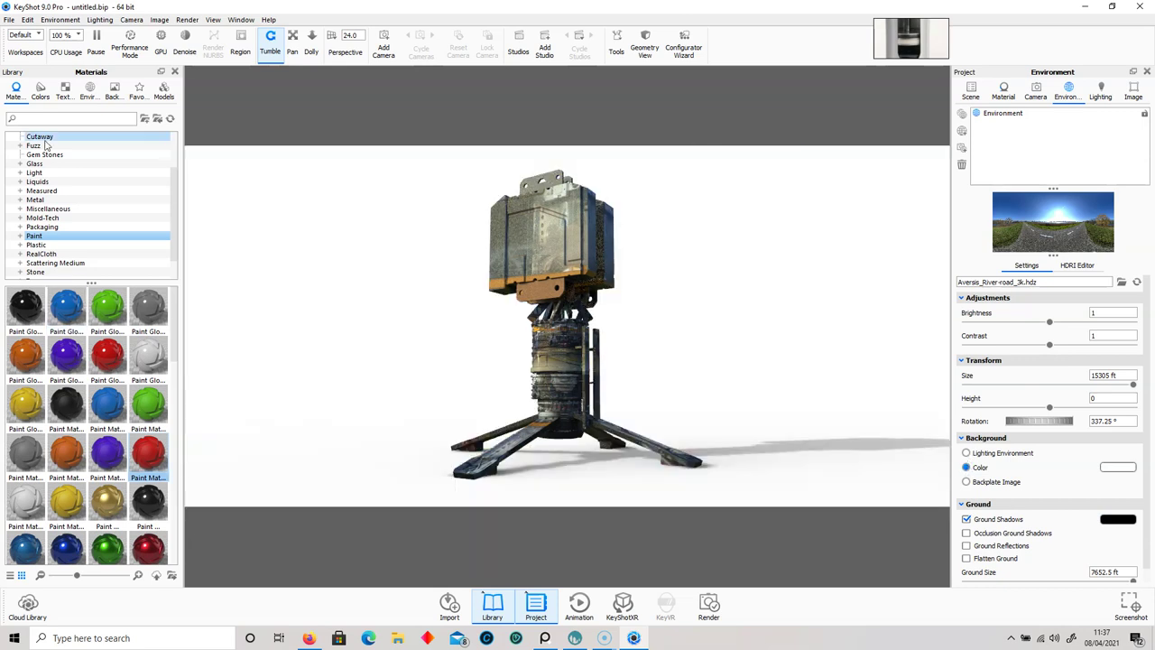
- Try several outdoor library environments, ending with hdrmaps-sports-hall-in-the-shadow-3K rotated to 198.5°
left_click(89, 90)
left_click_drag(128, 356, 315, 361)
left_click_drag(38, 359, 311, 366)
left_click_drag(51, 528, 315, 458)
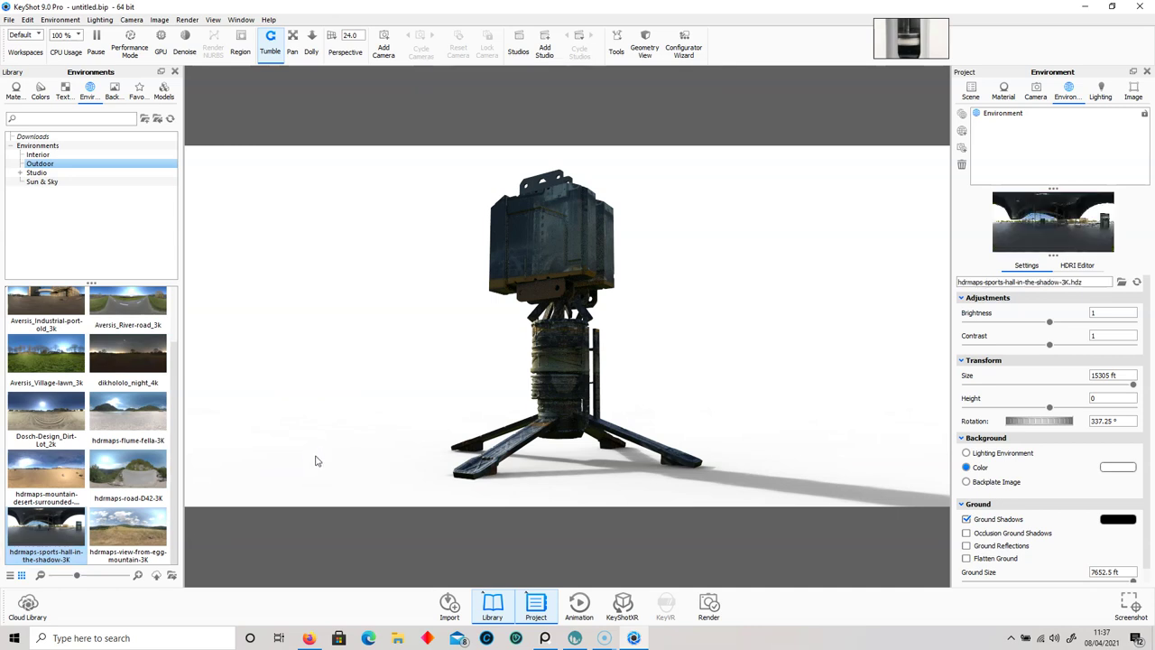
left_click_drag(410, 408, 315, 358, "ctrl")
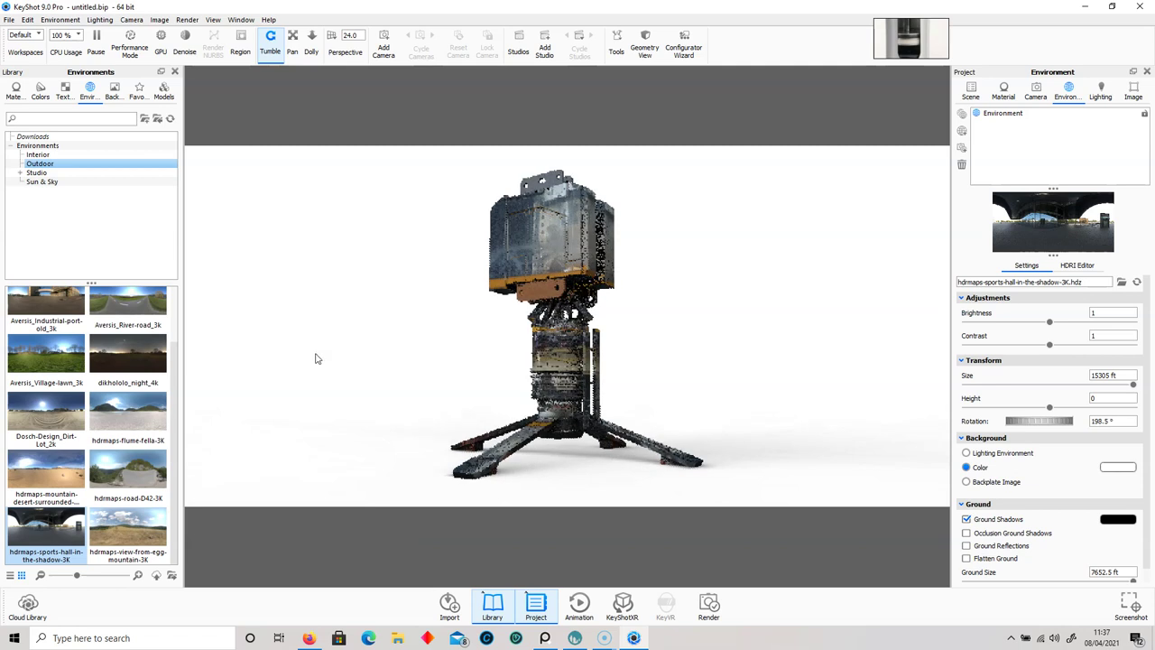
- Try the hdrmaps-road-D42-3K environment with different rotations and show the lighting environment as the background
left_click_drag(128, 470, 308, 447)
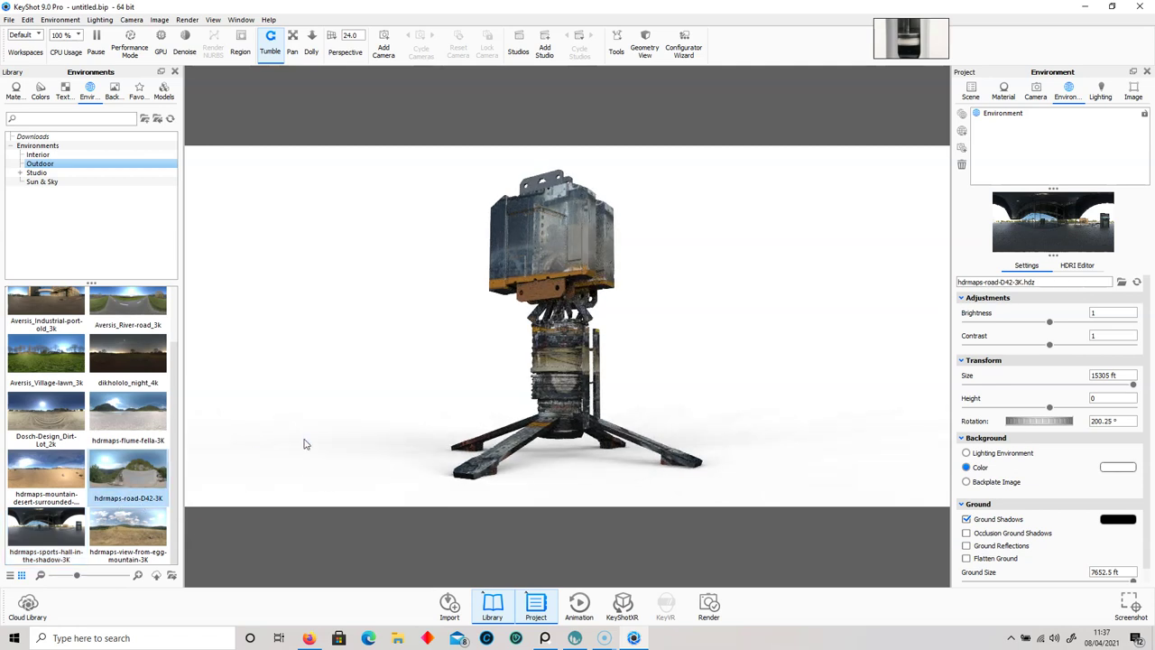
left_click_drag(412, 355, 469, 334, "ctrl")
left_click(967, 453)
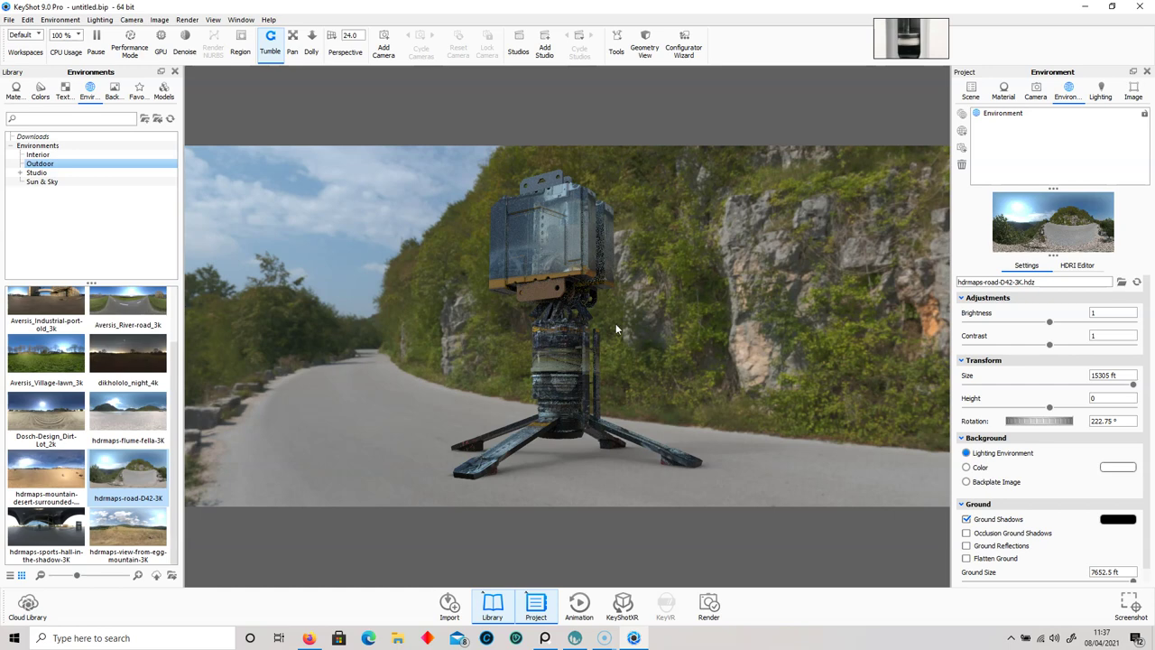
left_click_drag(616, 323, 623, 302, "ctrl")
left_click_drag(708, 330, 643, 310, "ctrl")
- Apply the hdrmaps-flume-fella-3K environment, rotate it to 327.5° and switch the background back to a plain color
left_click_drag(127, 414, 399, 360)
left_click_drag(760, 341, 799, 323, "ctrl")
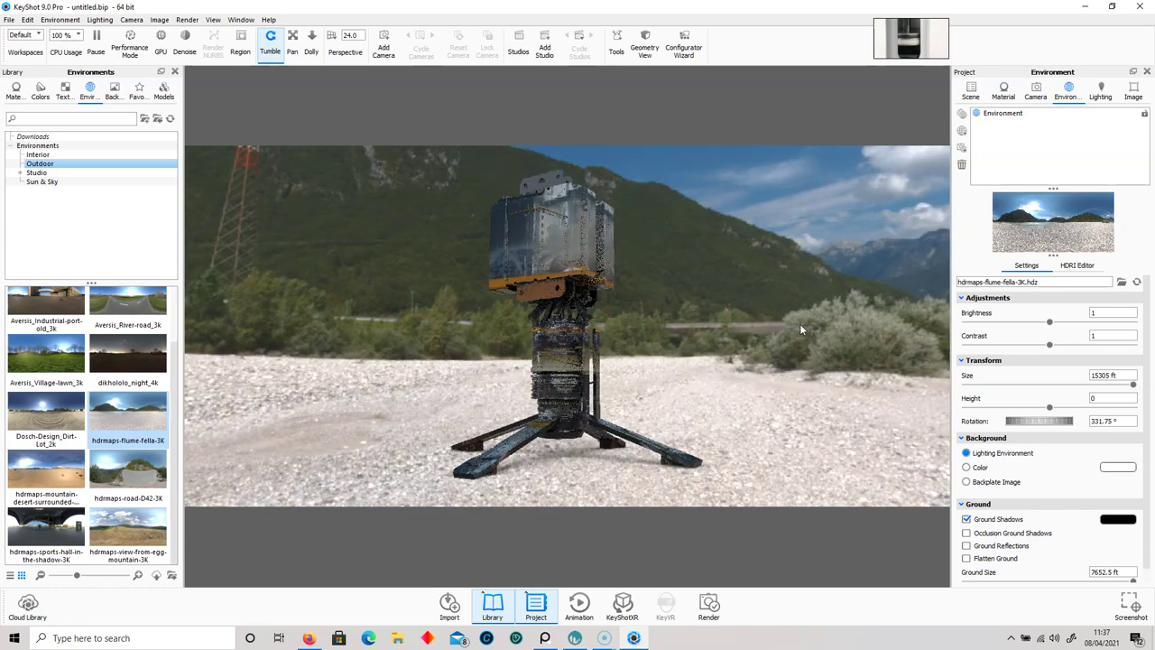
mouse_move(695, 328)
left_mouse_down("ctrl")
mouse_move(771, 329)
mouse_move(675, 332)
left_mouse_up("ctrl")
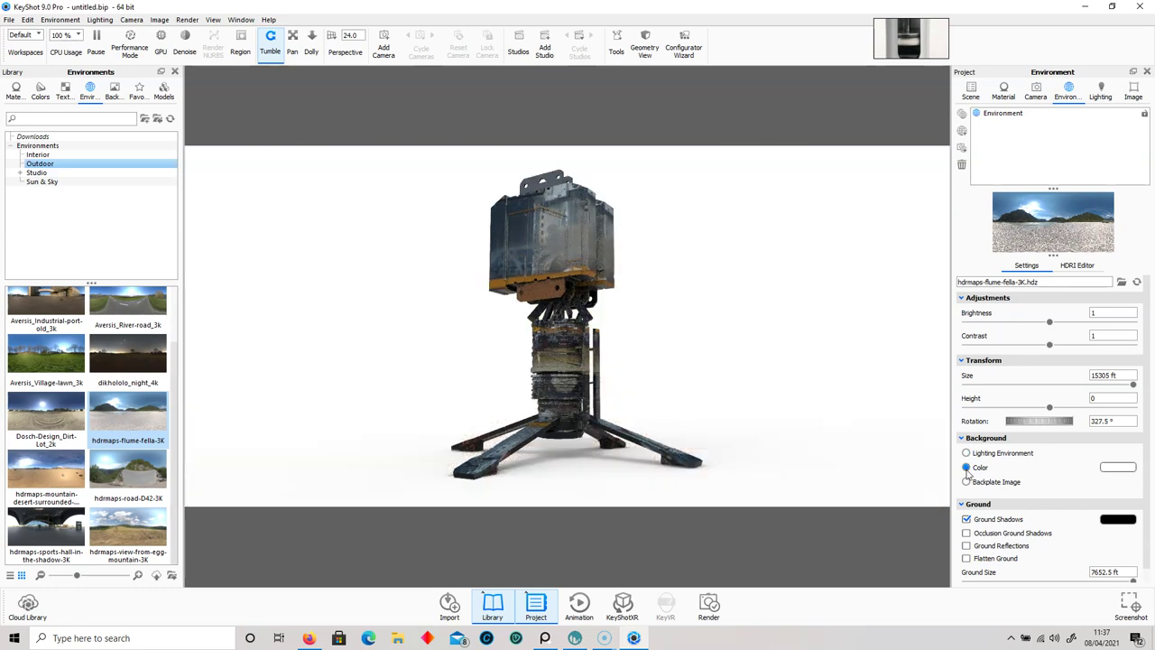
- Adjust the environment to brightness 1.36 and contrast 0.892, and rotate it to 16.25°
left_click_drag(633, 318, 618, 375)
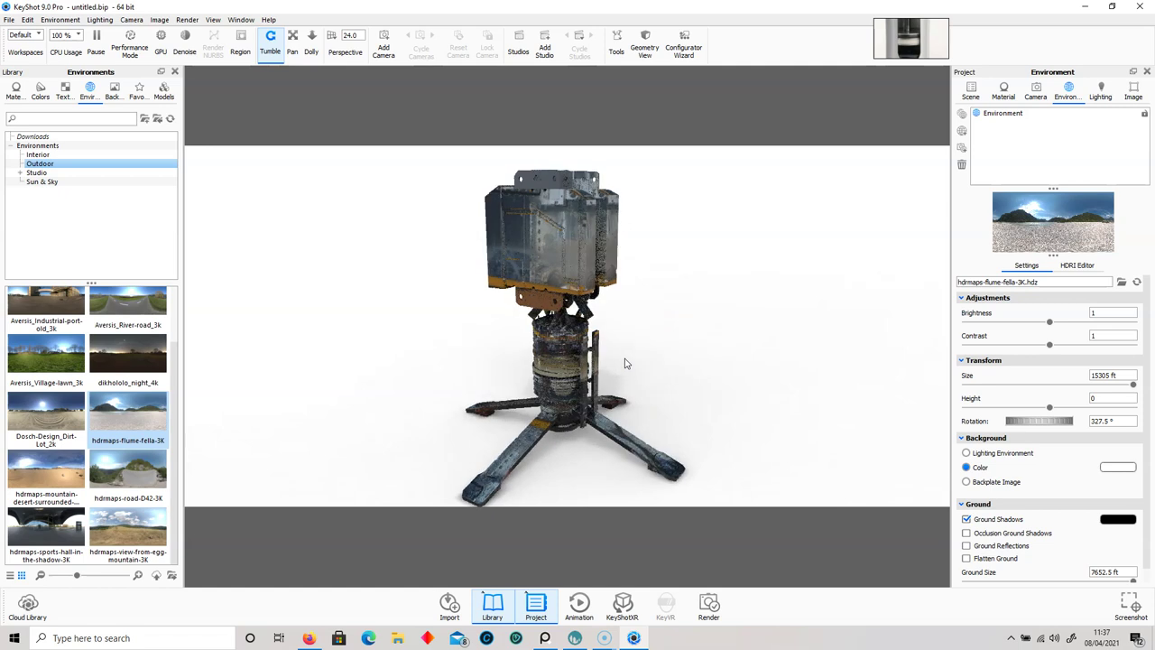
mouse_move(624, 364)
left_mouse_down()
mouse_move(614, 355)
mouse_move(629, 352)
left_mouse_up()
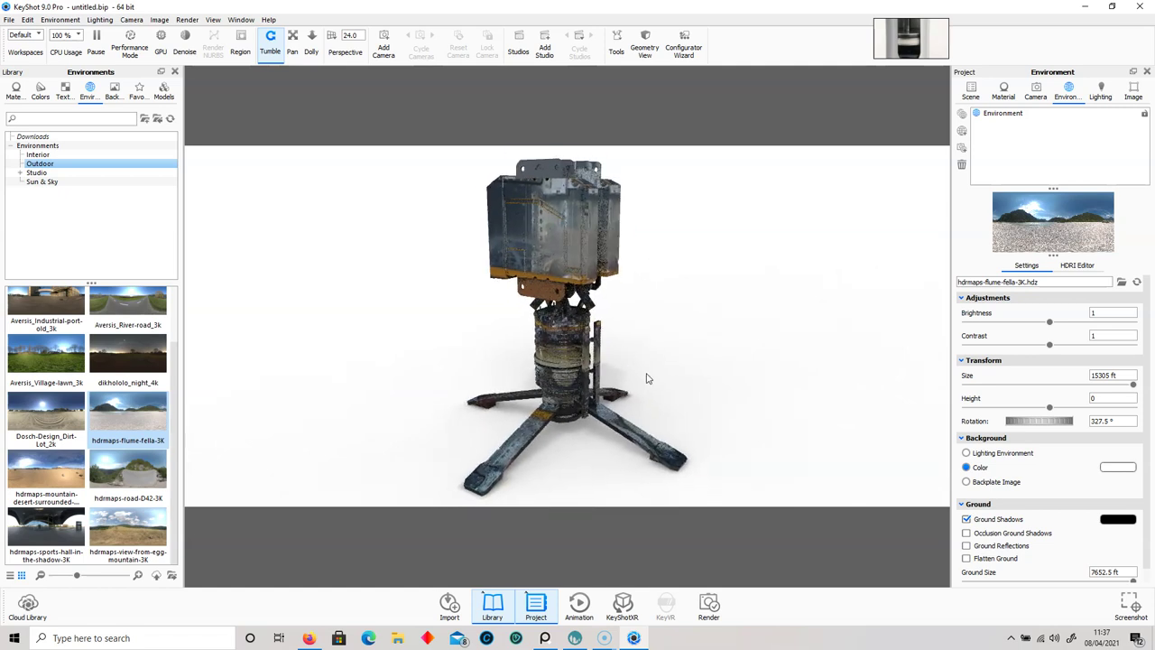
left_click_drag(1049, 322, 1043, 348)
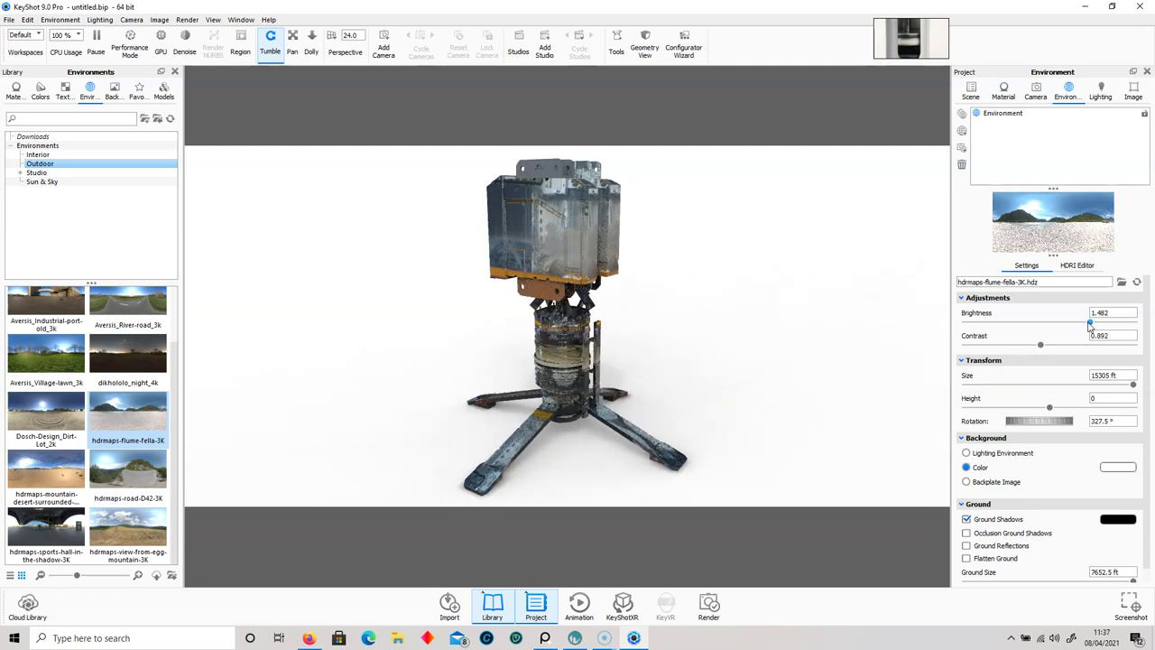
left_click_drag(1088, 324, 1079, 323)
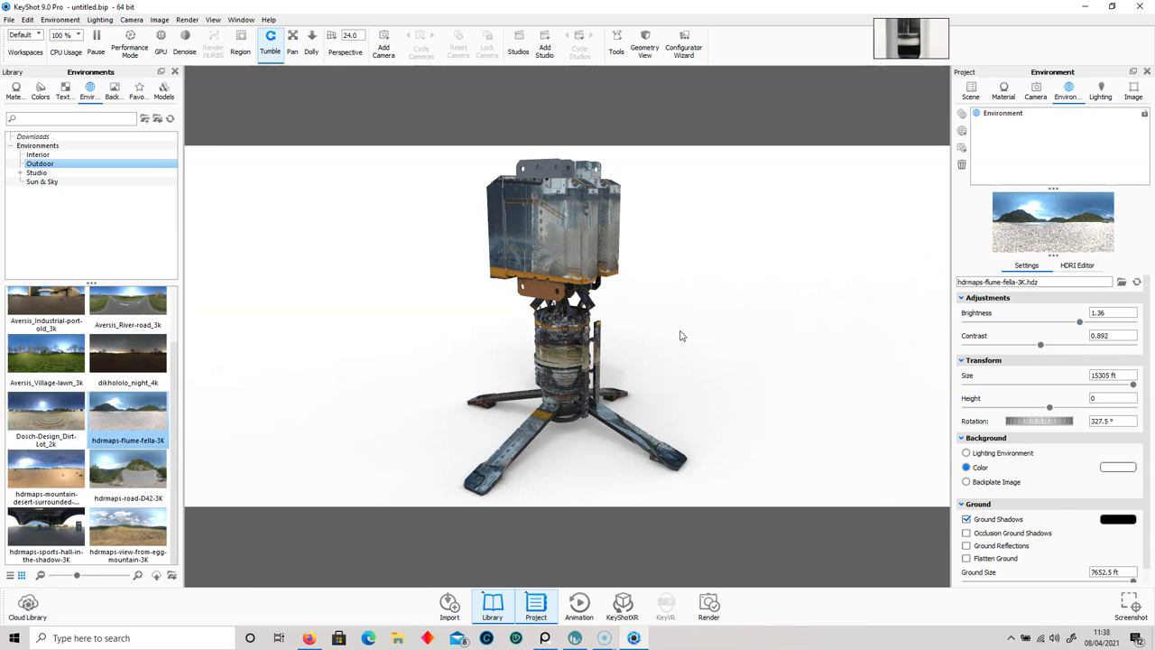
left_click_drag(806, 303, 665, 305, "ctrl")
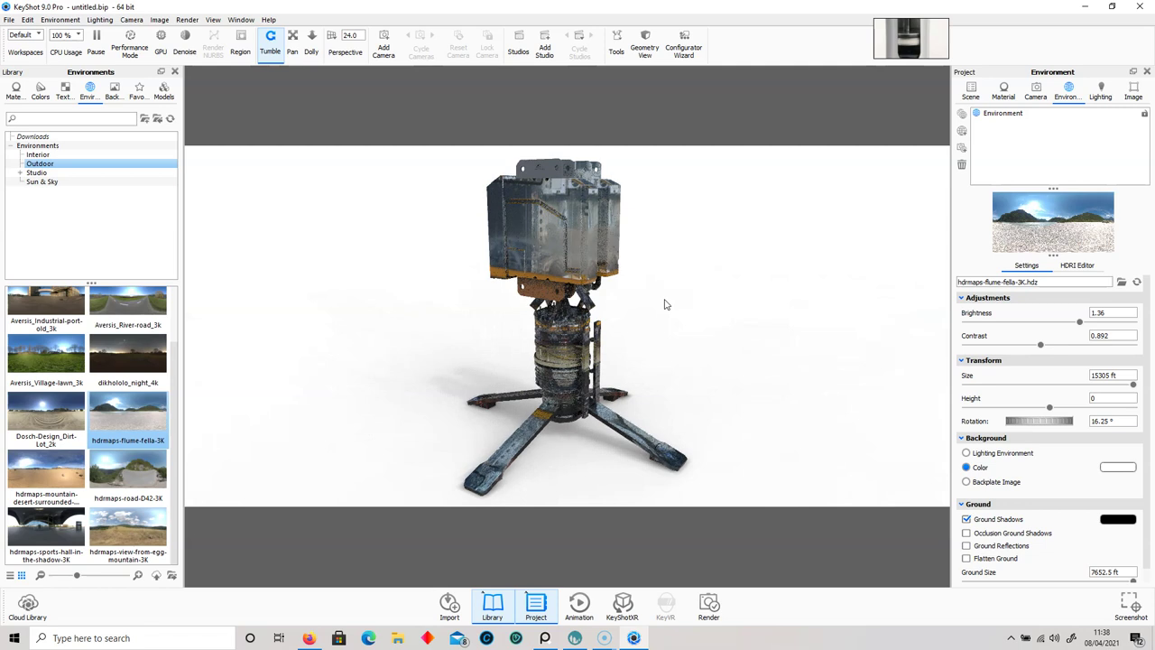
- Set the background color to dark grey #292929 and enable occlusion ground shadows, ground reflections and flatten ground
scroll(1065, 514, "down", 1)
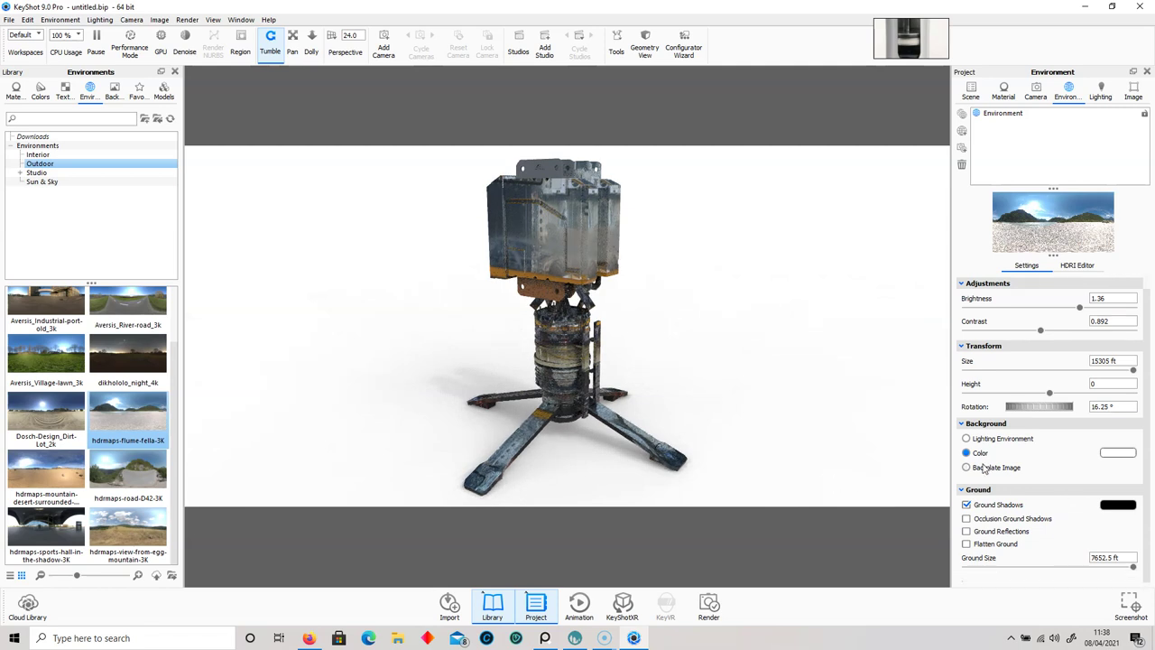
left_click(1124, 456)
mouse_move(997, 127)
left_mouse_down()
mouse_move(958, 168)
mouse_move(855, 38)
mouse_move(810, 159)
left_mouse_up()
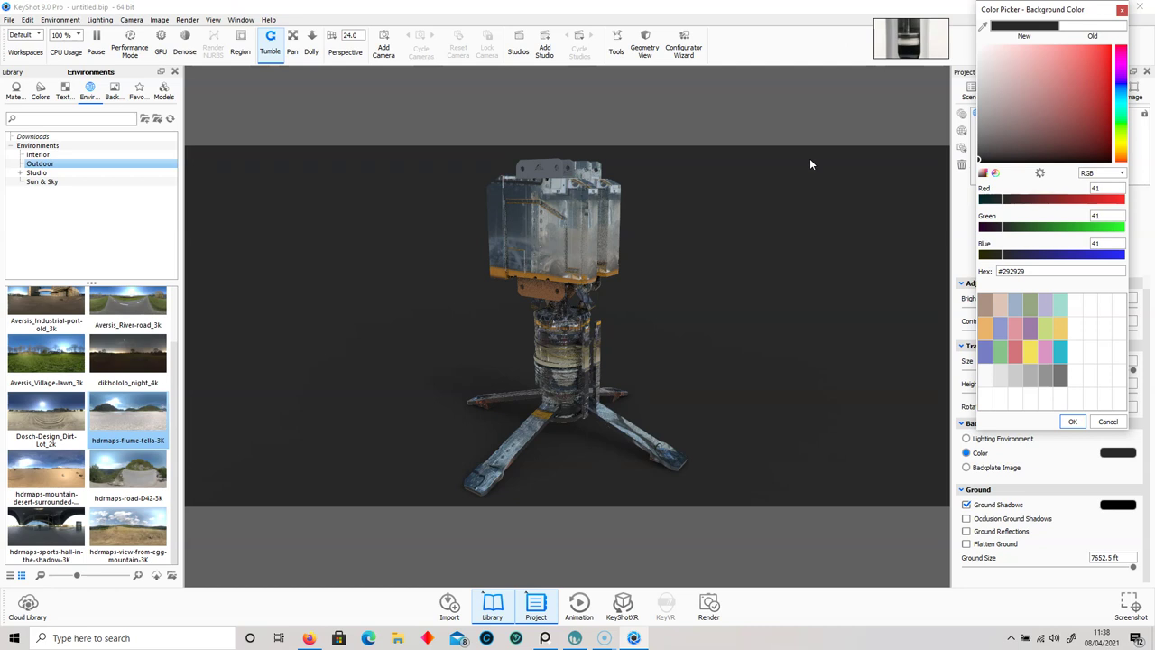
left_click(1074, 422)
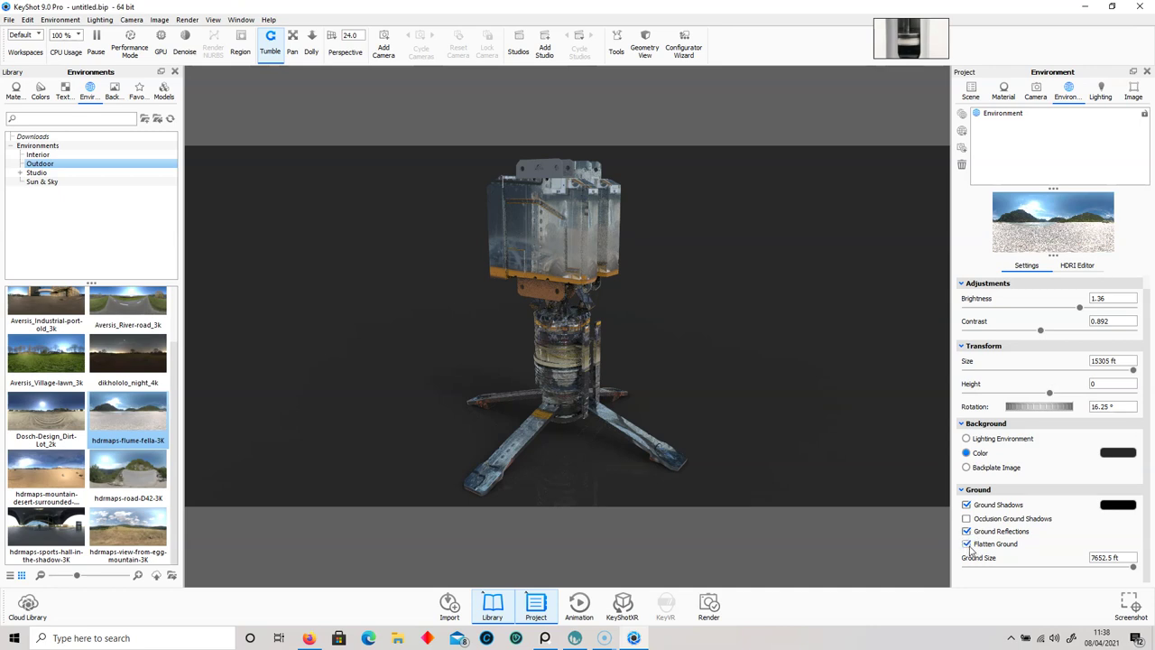
left_click(967, 518)
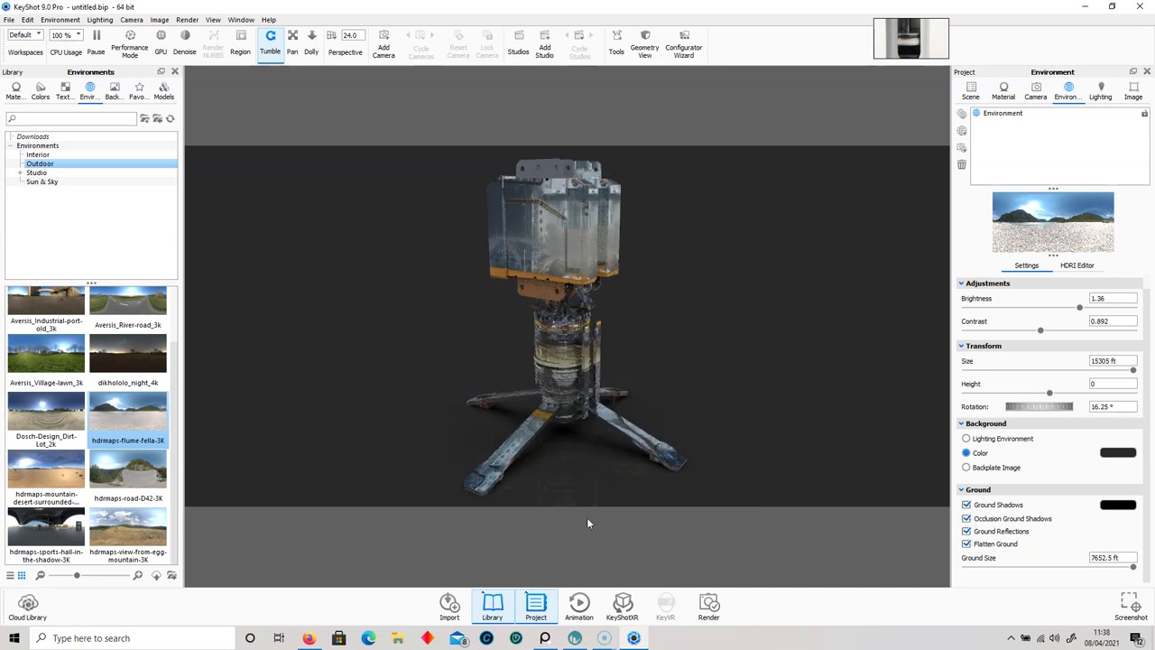
- Open the still image render settings and choose the 1920 x 906 resolution preset
mouse_move(614, 639)
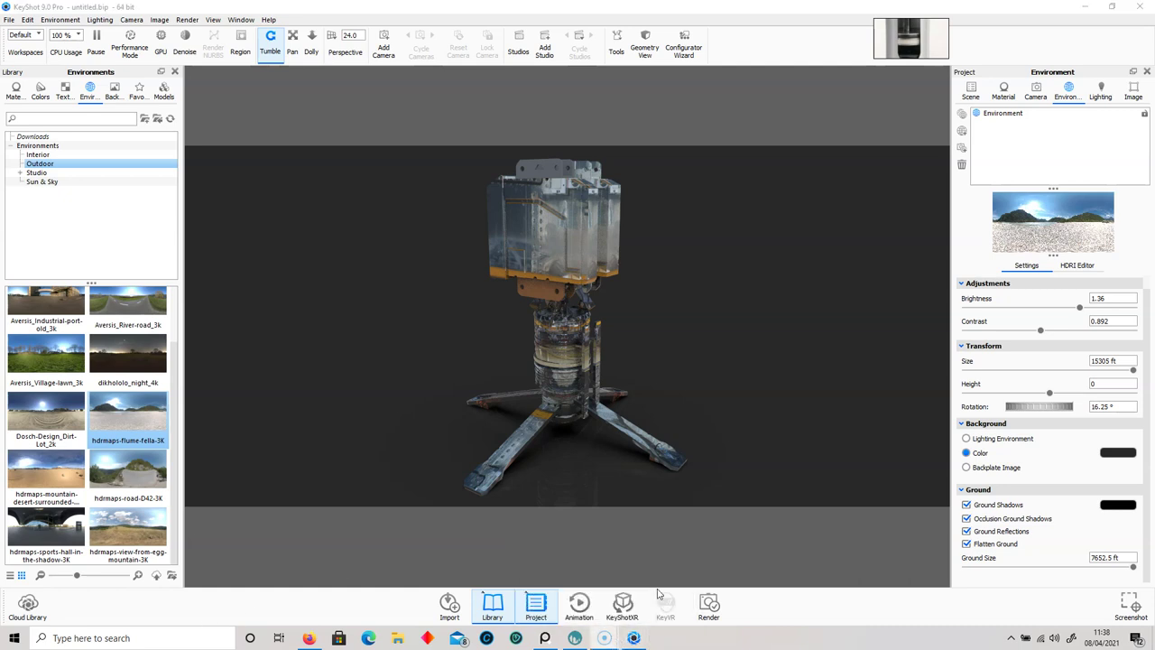
left_click(712, 608)
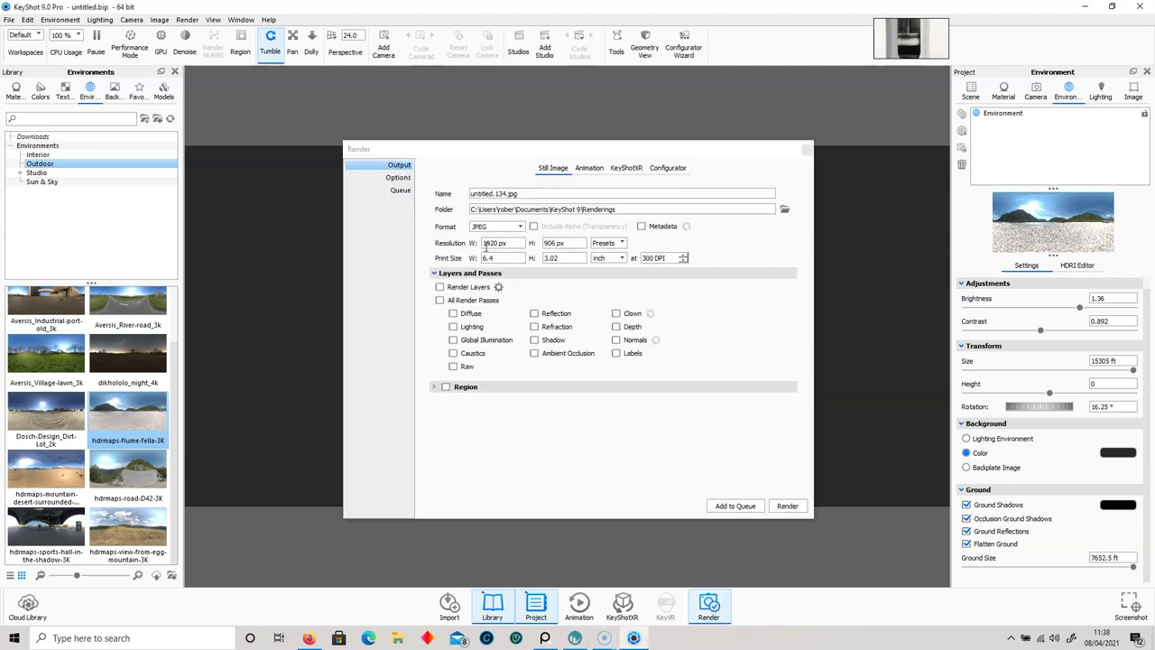
left_click(620, 244)
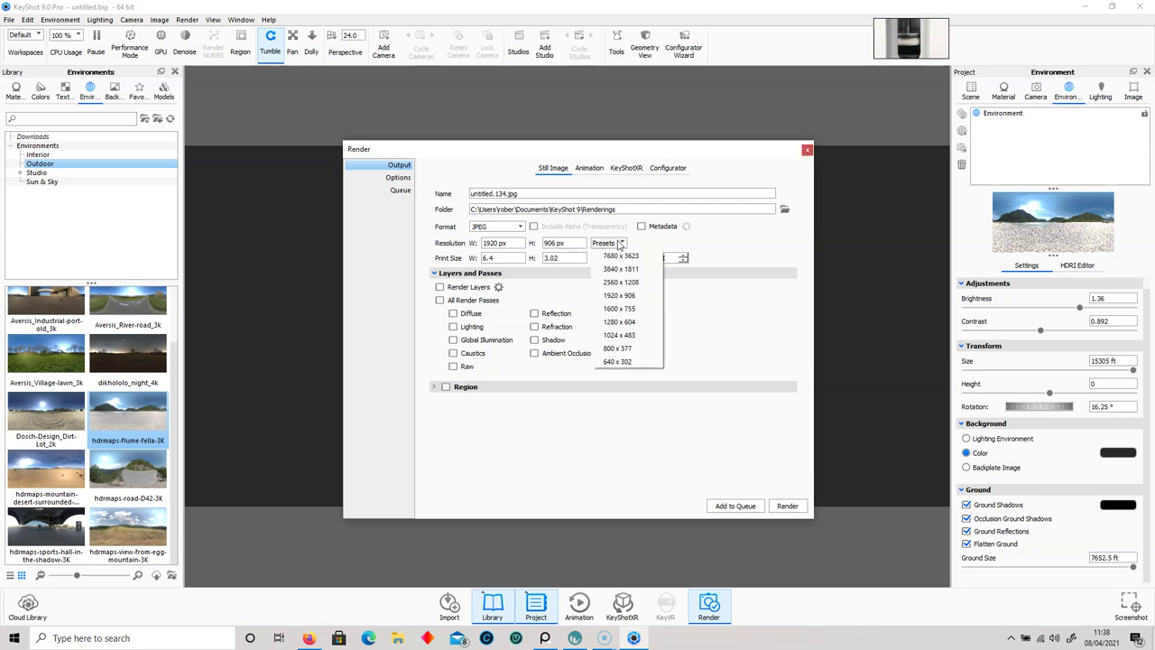
left_click(620, 301)
left_click_drag(515, 149, 503, 161)
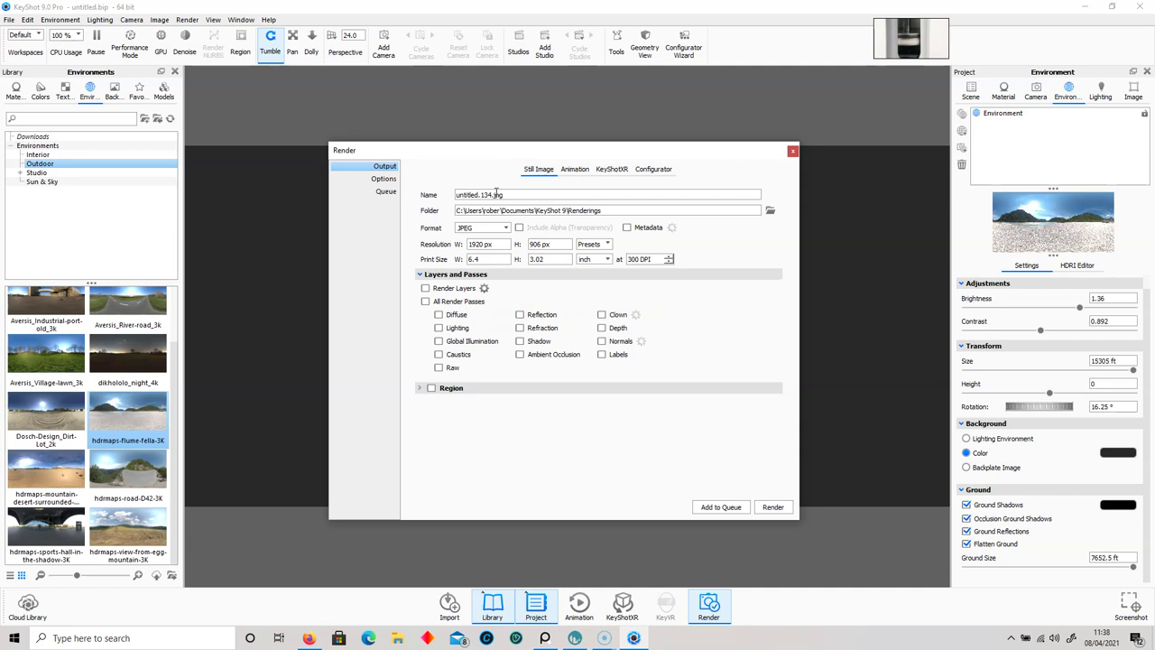
- Set the render's output folder to Desktop and its name to Mast02, then close the render settings
left_click(769, 212)
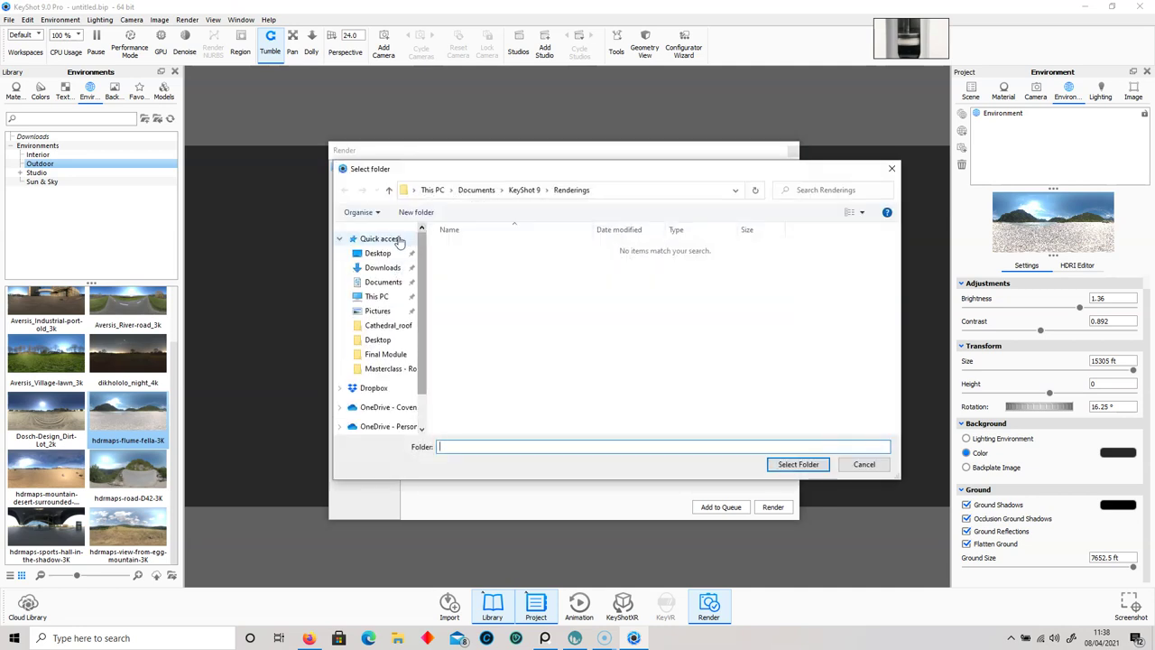
left_click(377, 253)
left_click(797, 464)
left_click_drag(507, 195, 437, 197)
type("Mast02")
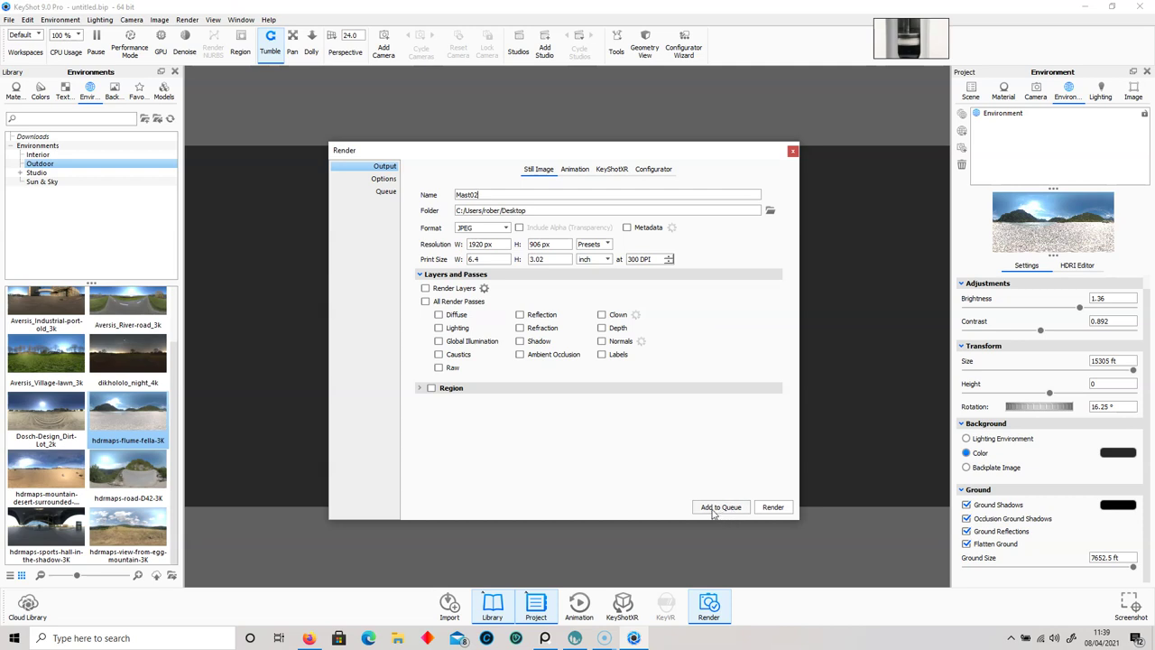
left_click(793, 152)
- Switch the scene's lighting preset to Product
left_click(1101, 90)
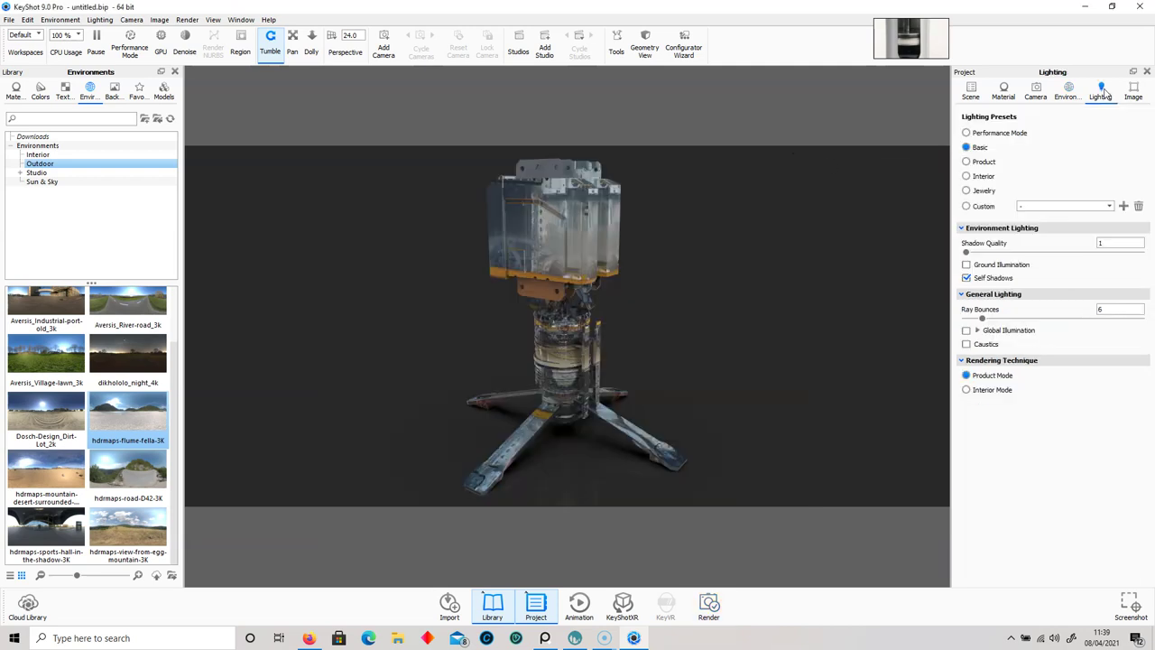
left_click(968, 162)
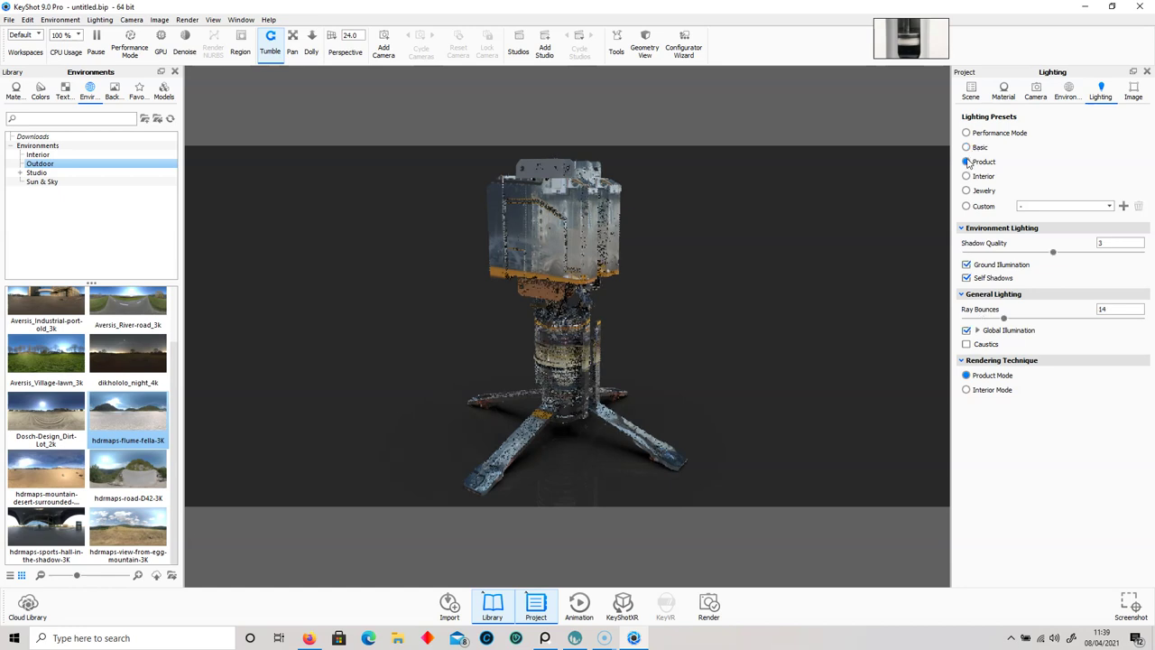
- Compare the Interior and Basic lighting presets and leave the scene on Interior
left_click(967, 176)
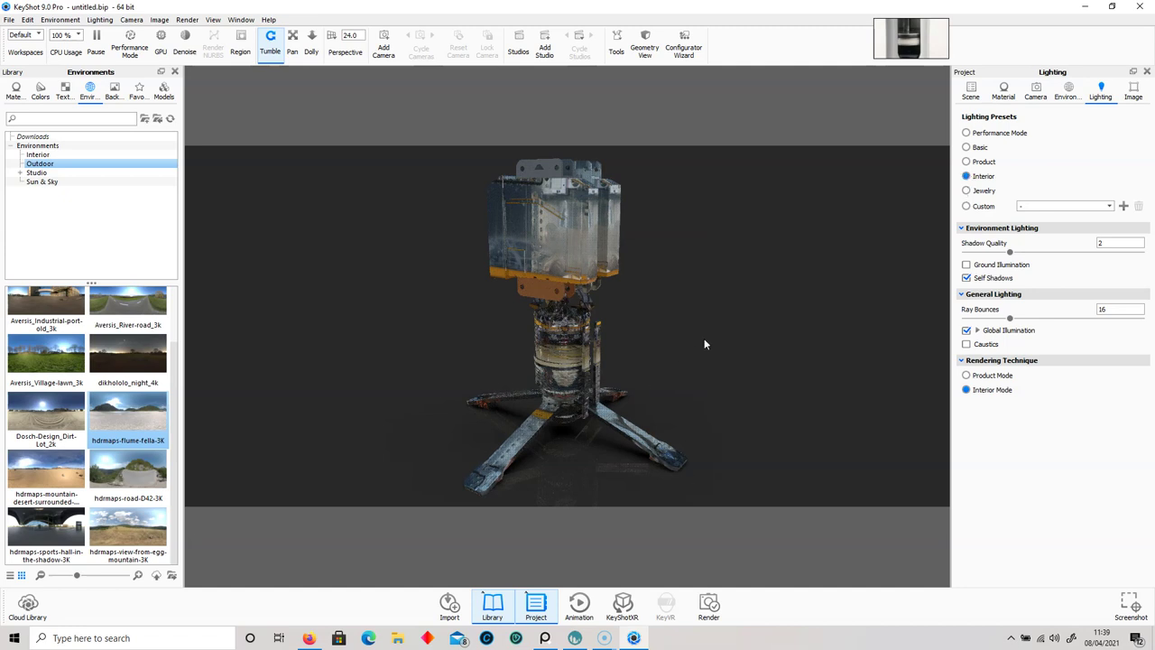
left_click(966, 147)
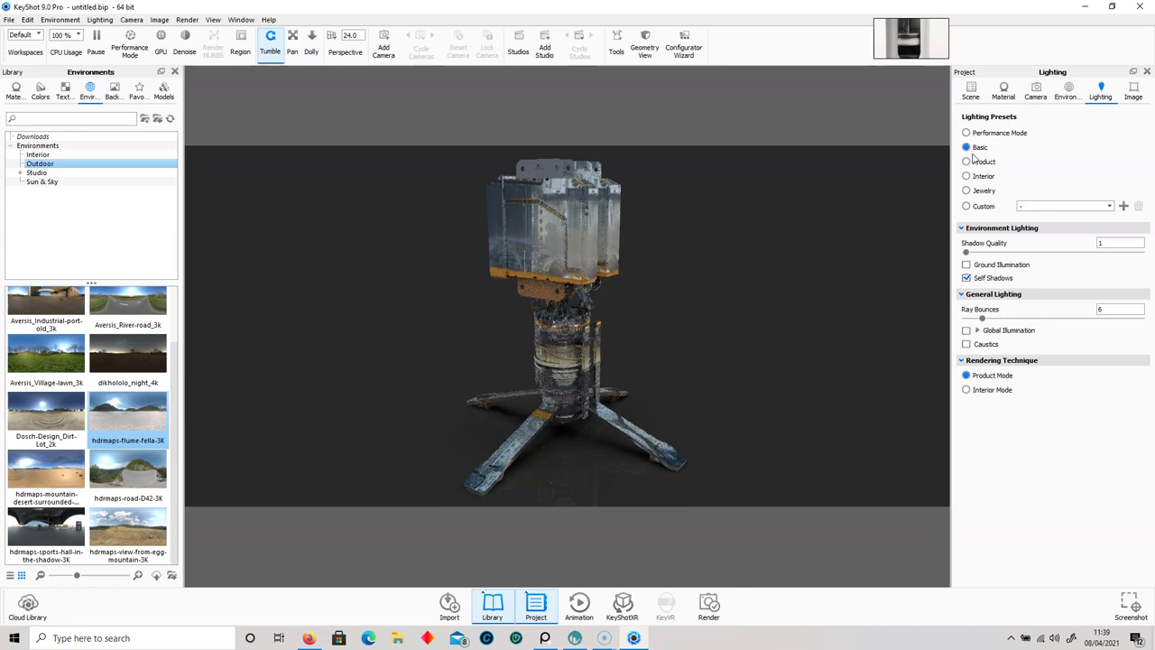
left_click(967, 176)
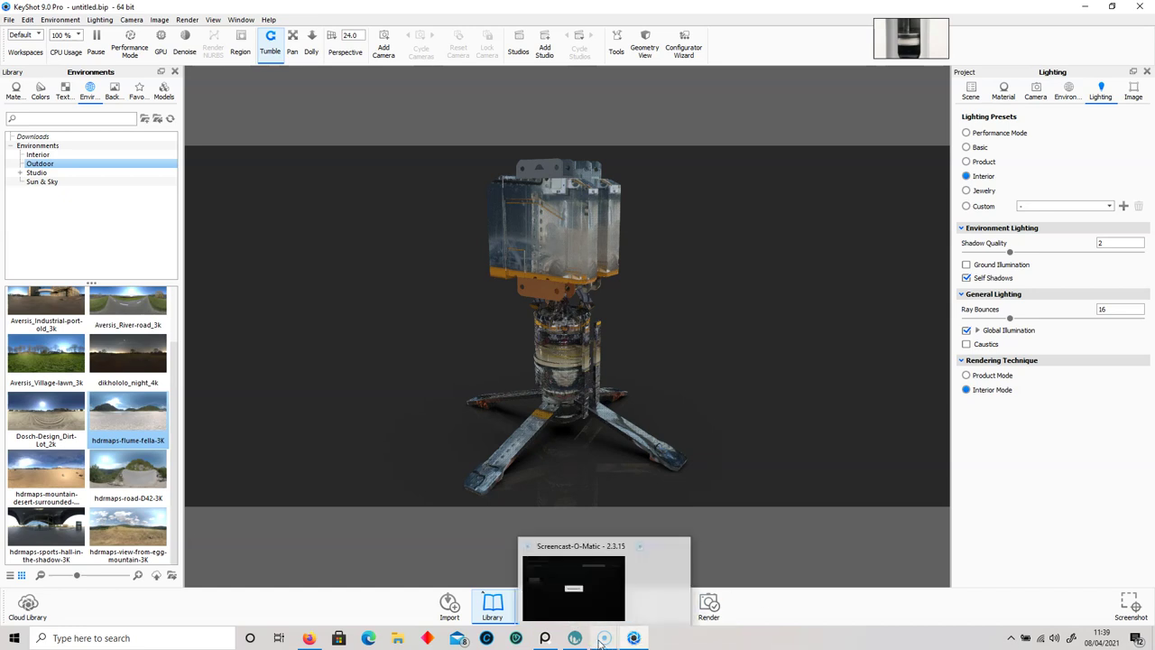
left_click(574, 586)
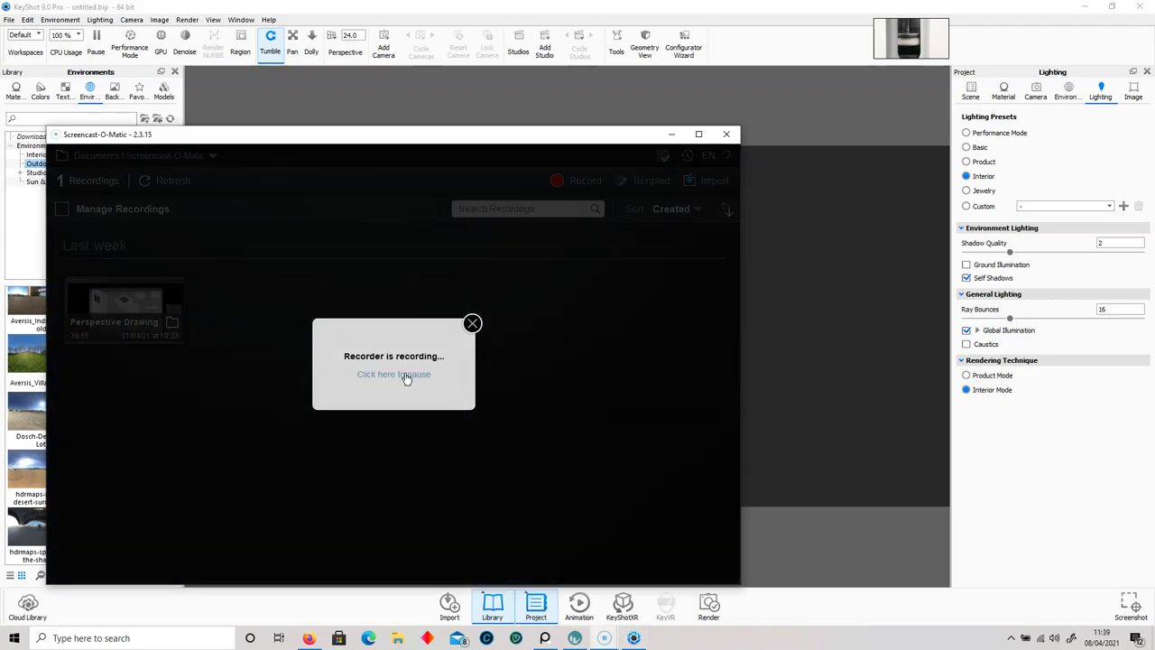
left_click(403, 378)
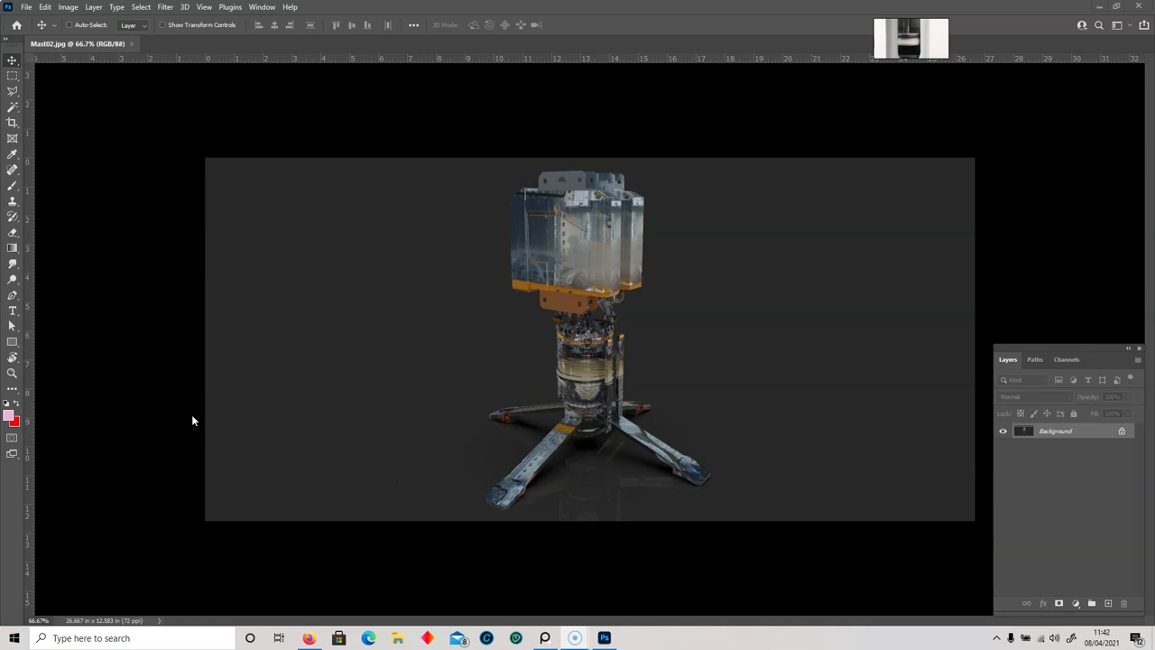
- In Photoshop, crop both sides of the Mast02.jpg render to a width of about 21.3 in, keeping the full height
key("ctrl+plus")
key("ctrl+plus")
left_click_drag(400, 300, 316, 218)
key("ctrl+minus")
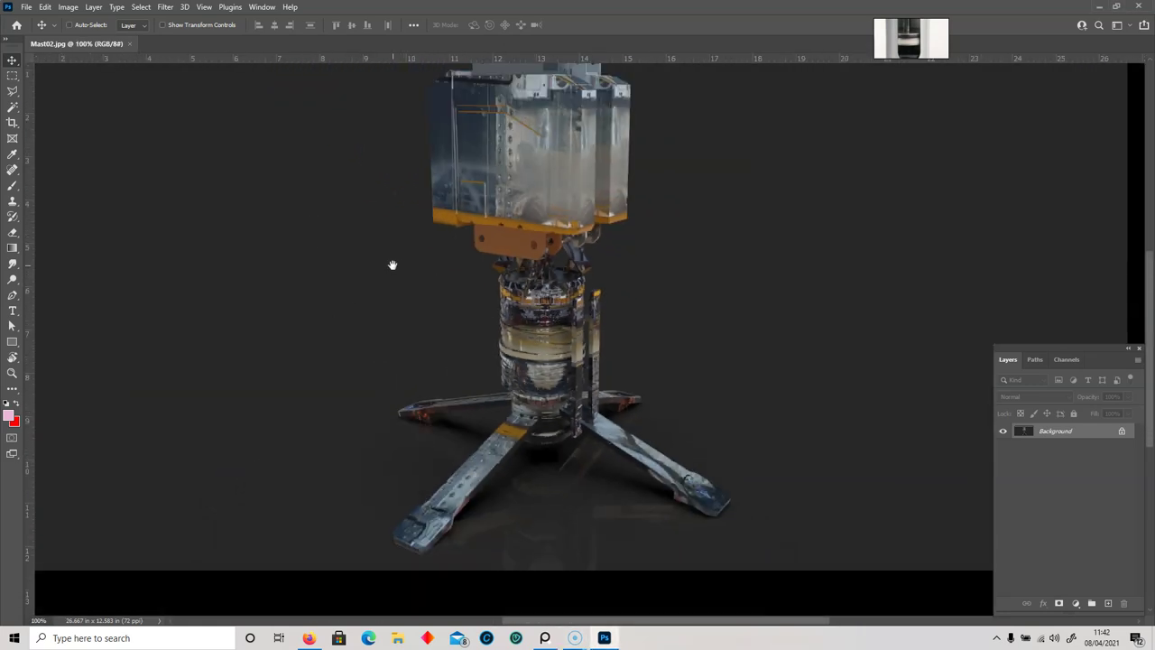
left_click_drag(392, 263, 397, 311)
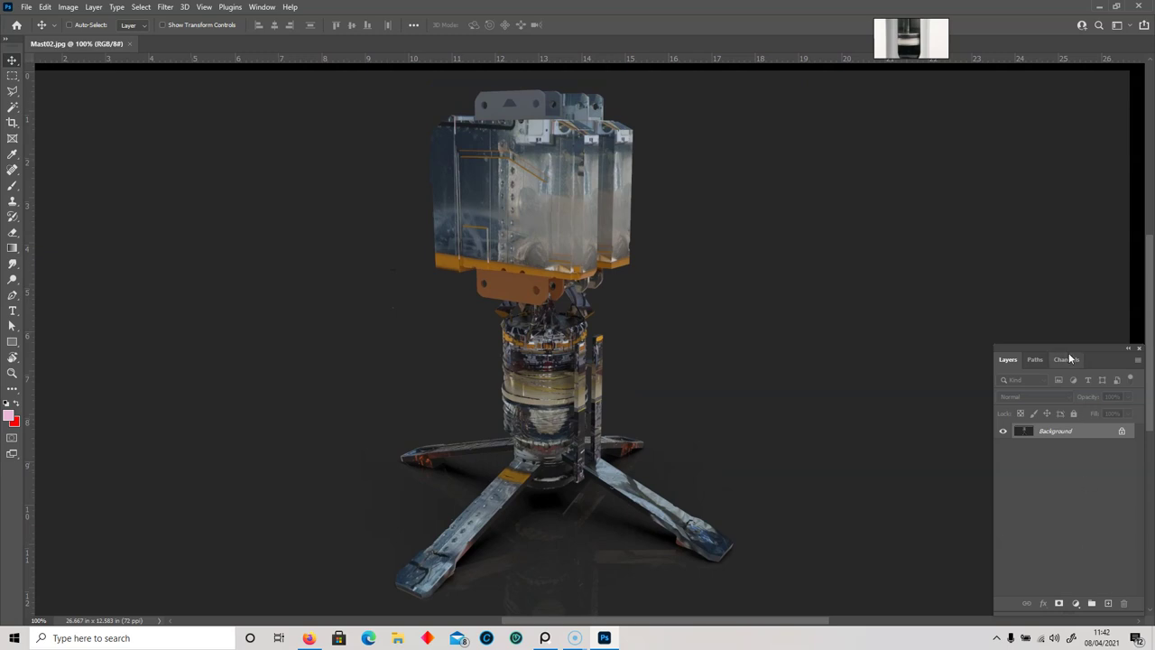
key("ctrl+minus")
left_click(12, 121)
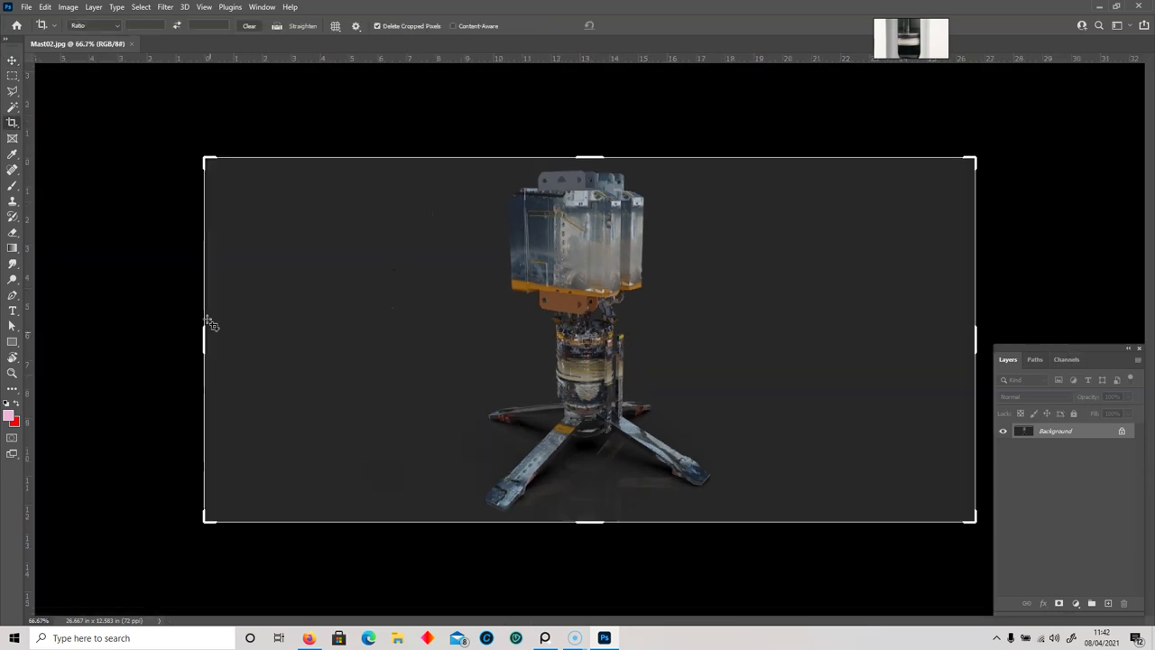
left_click_drag(199, 340, 244, 338)
left_click_drag(935, 336, 905, 329)
key("Return")
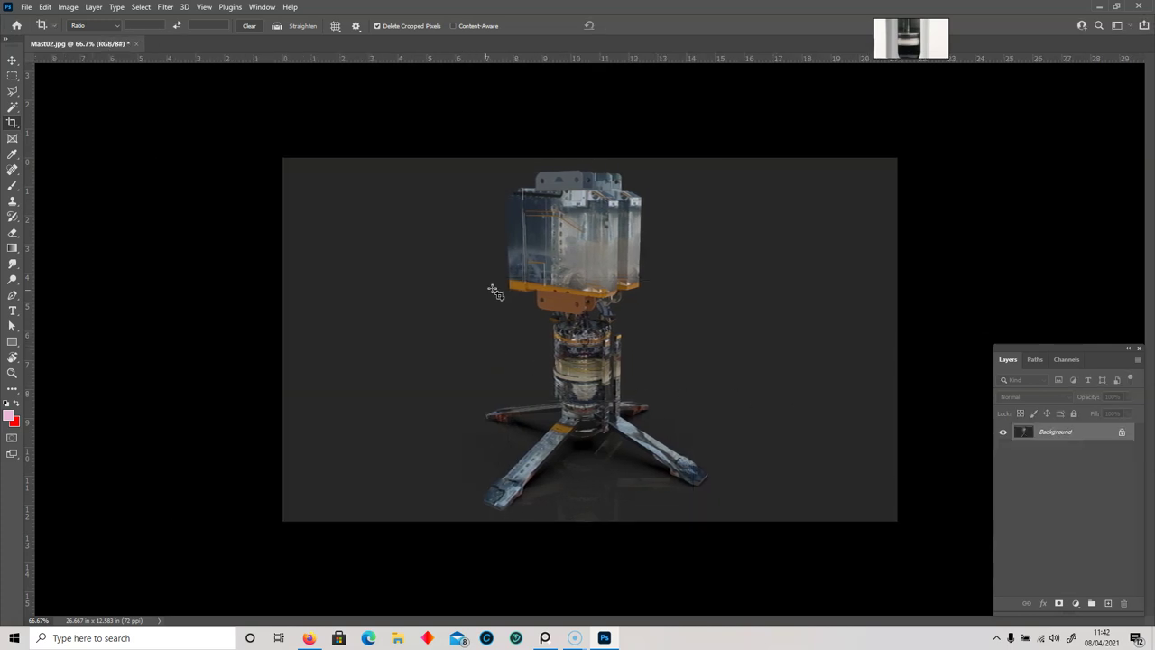
- Change the workspace colour around the canvas to dark grey and add a new empty layer above the Background
left_click_drag(1038, 346, 1023, 266)
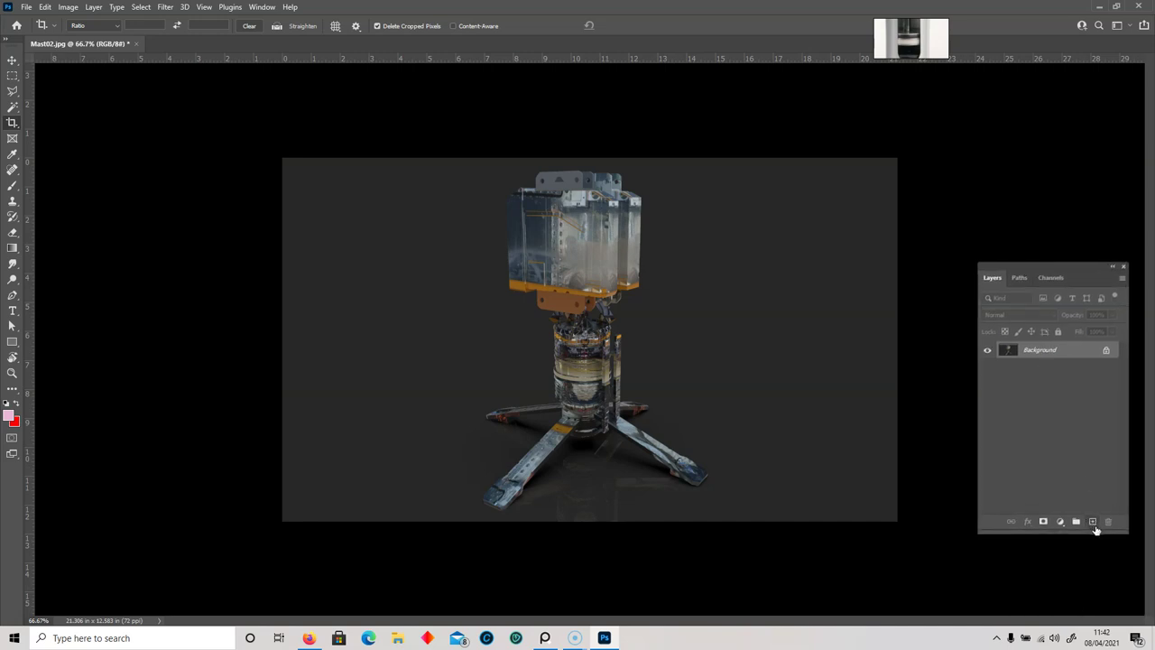
right_click(170, 286)
left_click(191, 313)
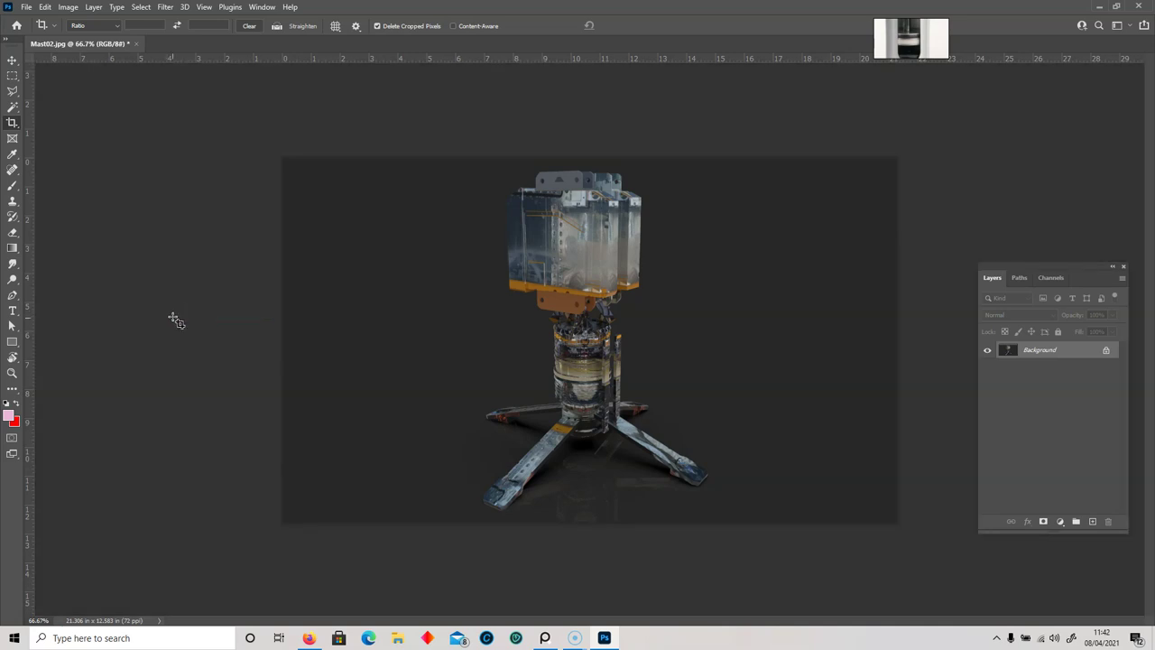
left_click(1091, 525)
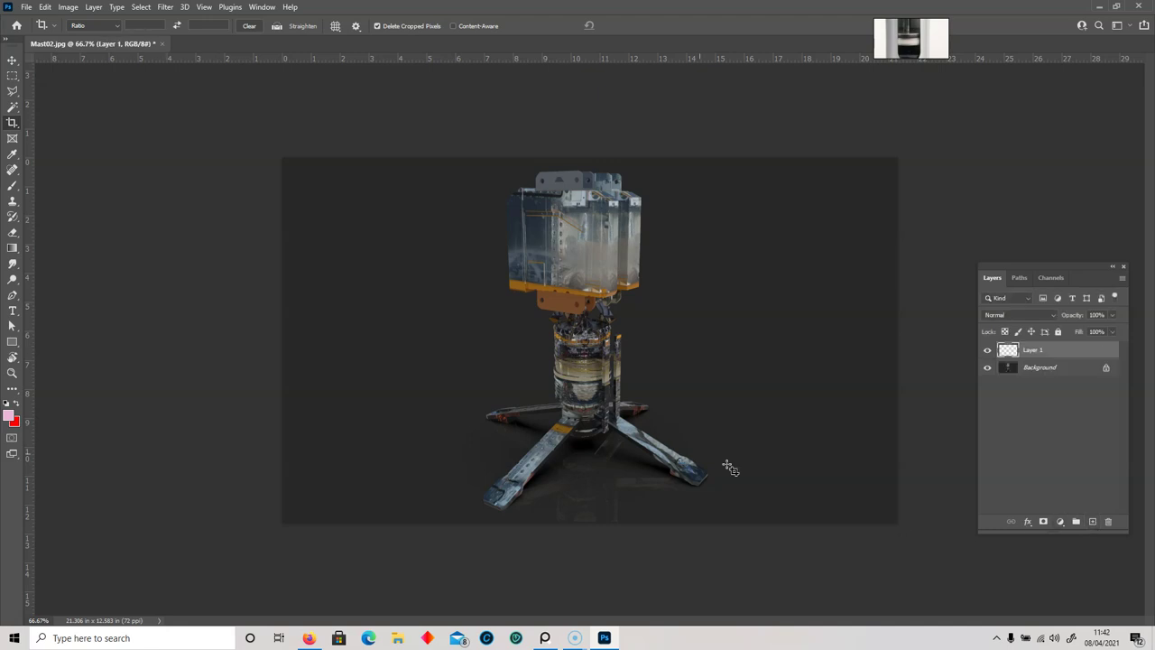
left_click(13, 76)
left_click(43, 77)
left_click_drag(283, 521, 948, 345)
left_click(940, 361)
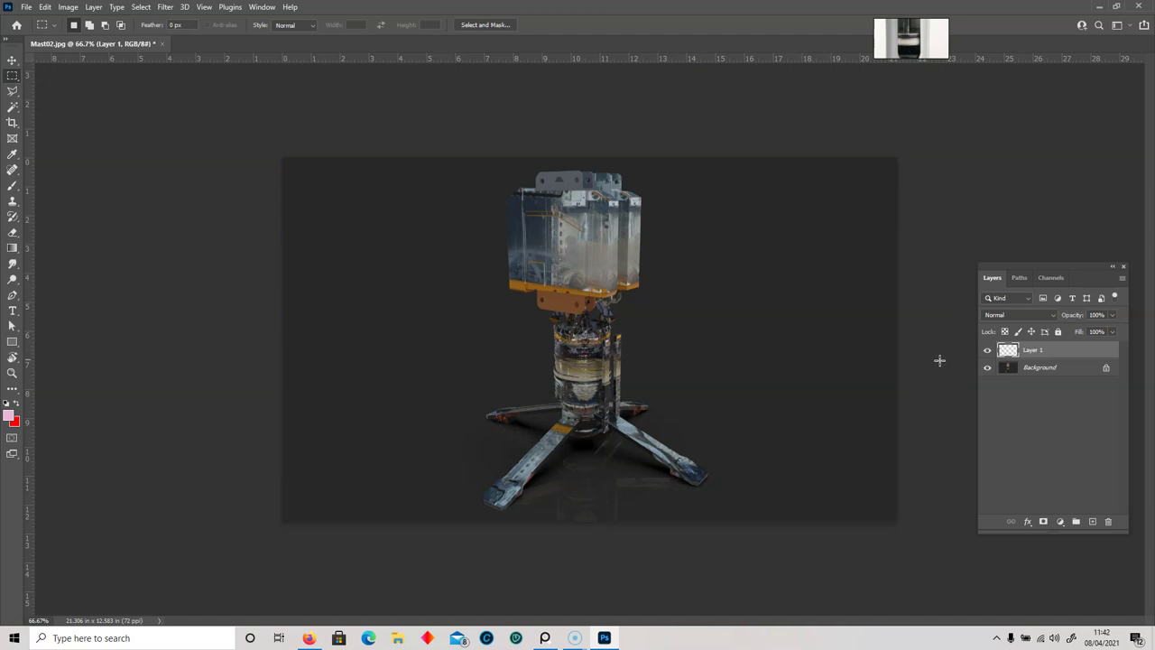
- Edit the Gradient tool's custom brown gradient and delete its three intermediate colour stops
left_click(14, 249)
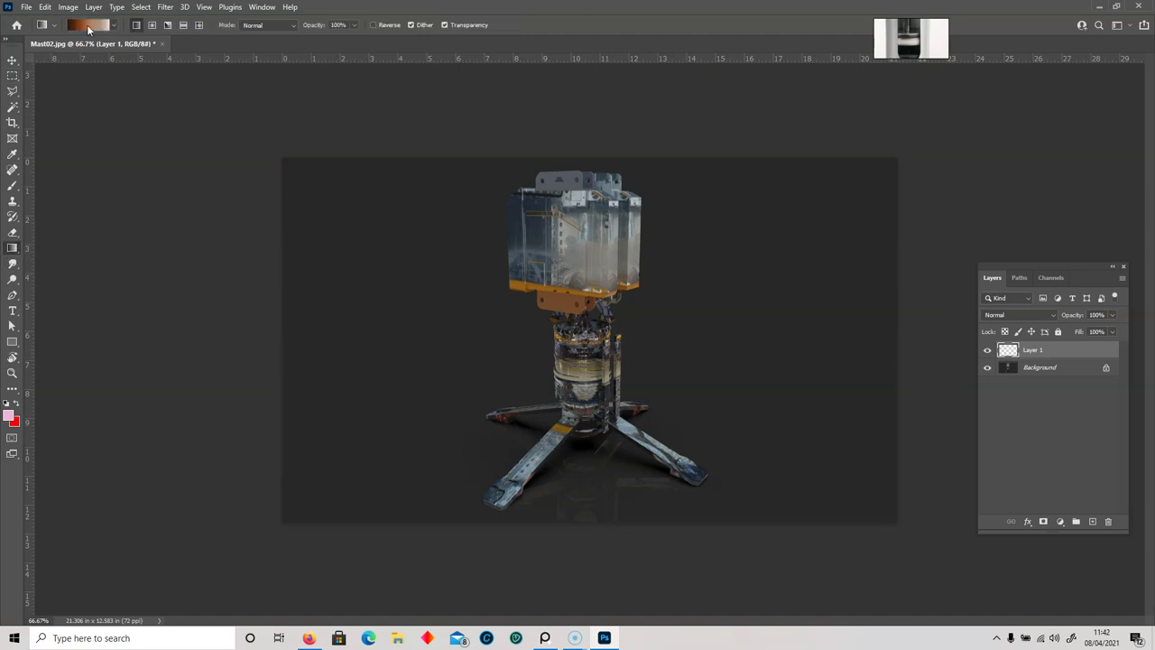
left_click(88, 27)
left_click(113, 395)
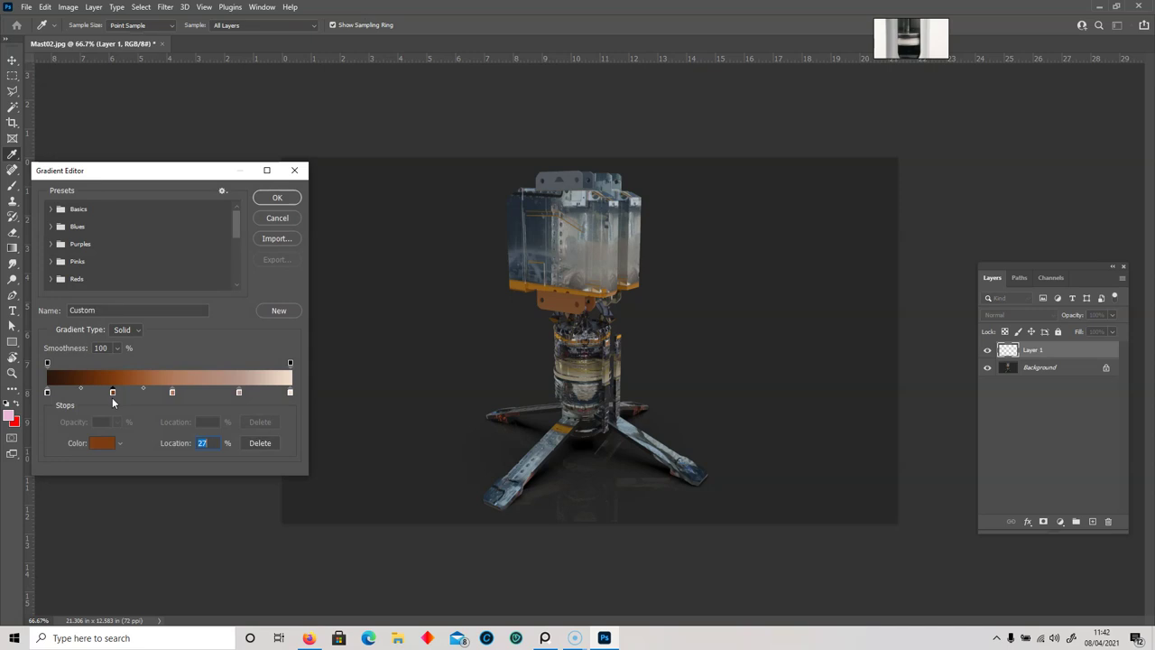
key("Delete")
left_click(172, 392)
key("Delete")
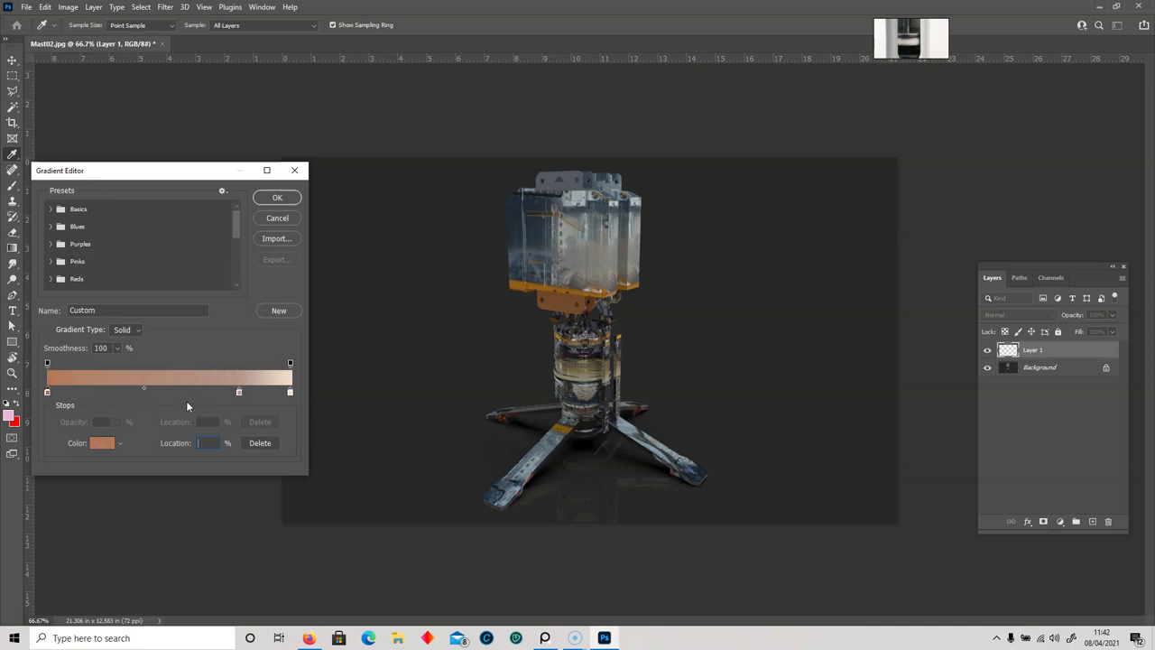
left_click(239, 392)
key("Delete")
- Set the gradient's start stop to black and its end stop to a mid grey of about #868686
double_click(47, 393)
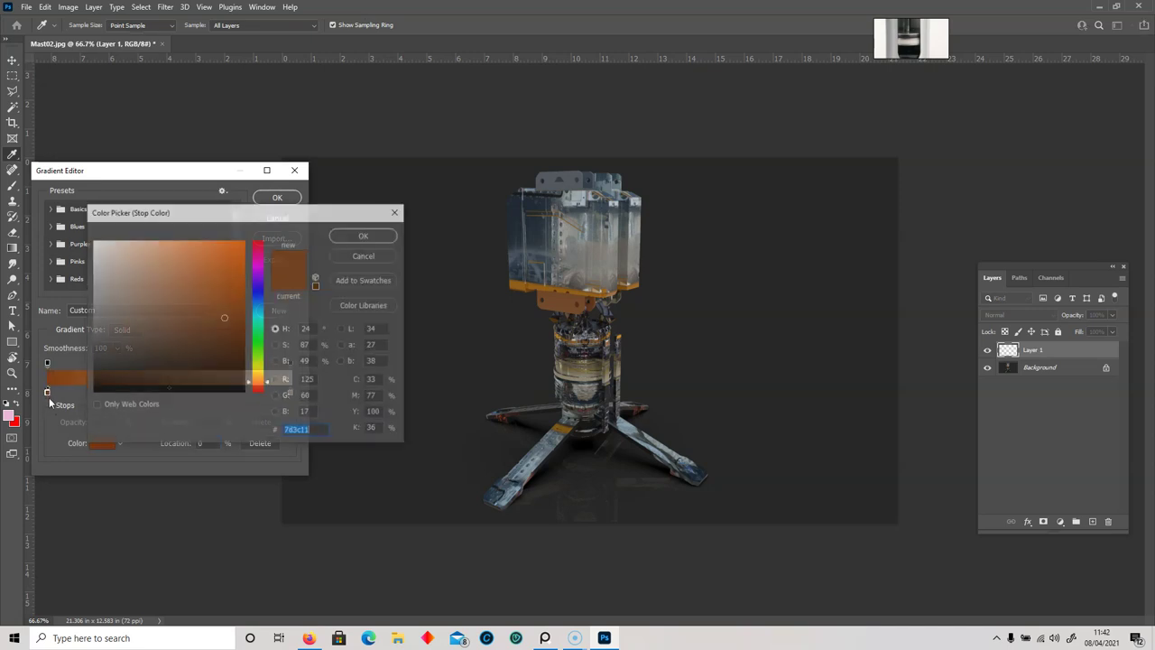
left_click_drag(144, 373, 79, 409)
key("Return")
left_click(289, 394)
double_click(288, 394)
left_click_drag(115, 325, 59, 317)
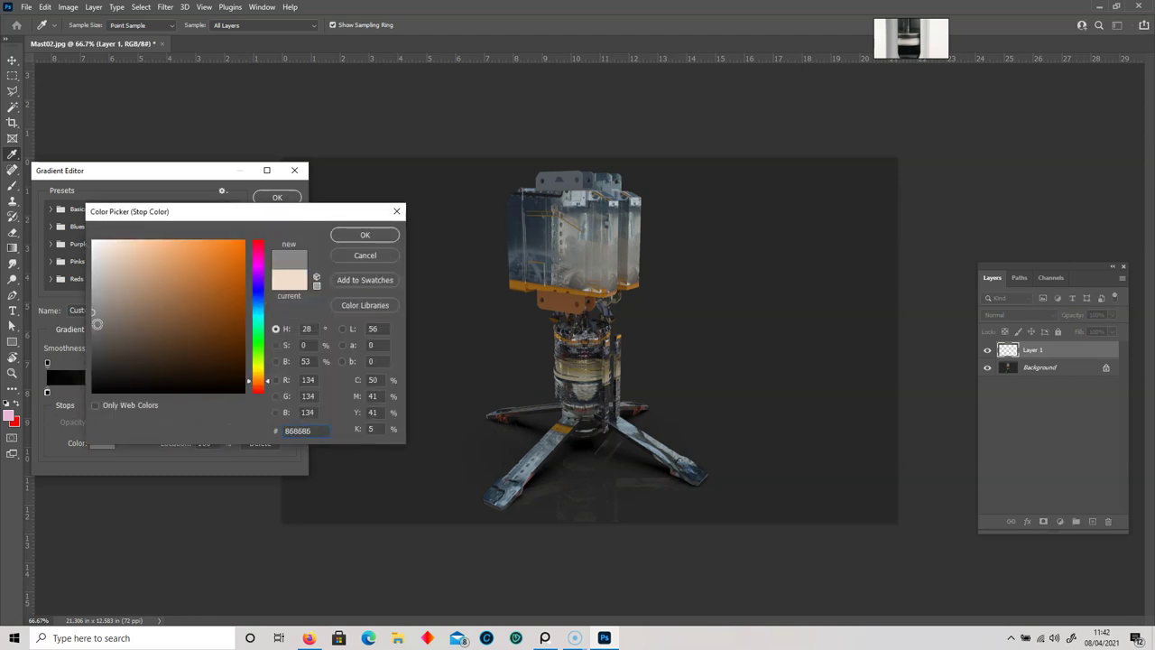
key("Return")
left_click(279, 199)
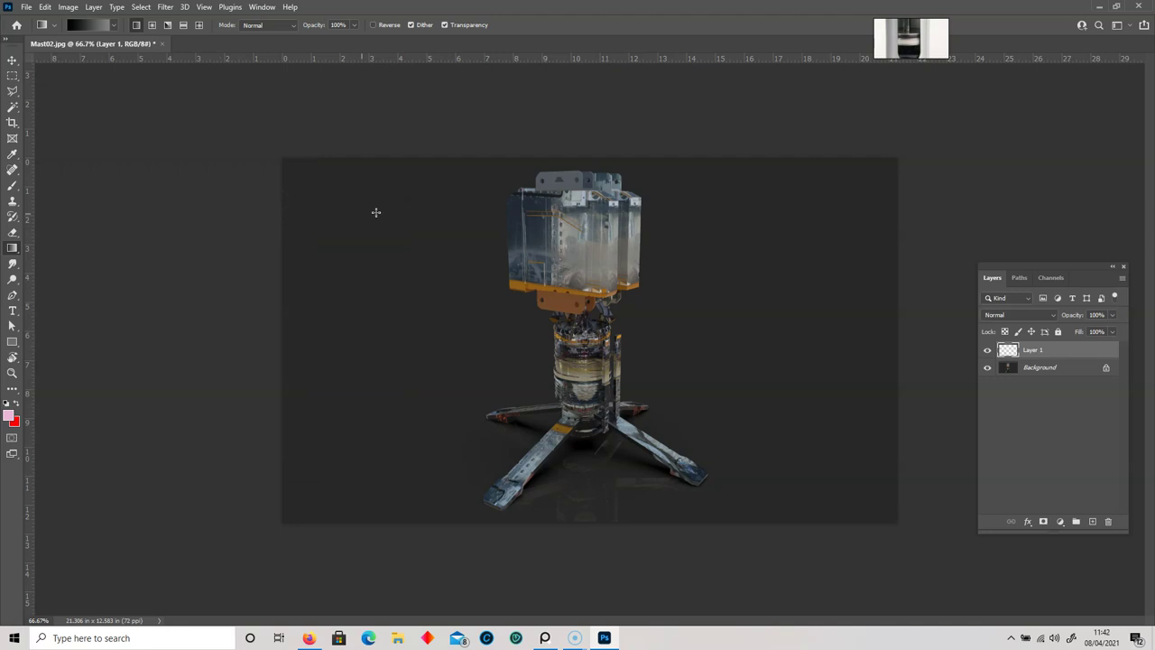
- Fill Layer 1 with a vertical gradient from black at the image's bottom to grey at its top and set its blend mode to Lighten
left_click_drag(531, 135, 559, 135)
left_click_drag(601, 529, 601, 113)
left_click(997, 317)
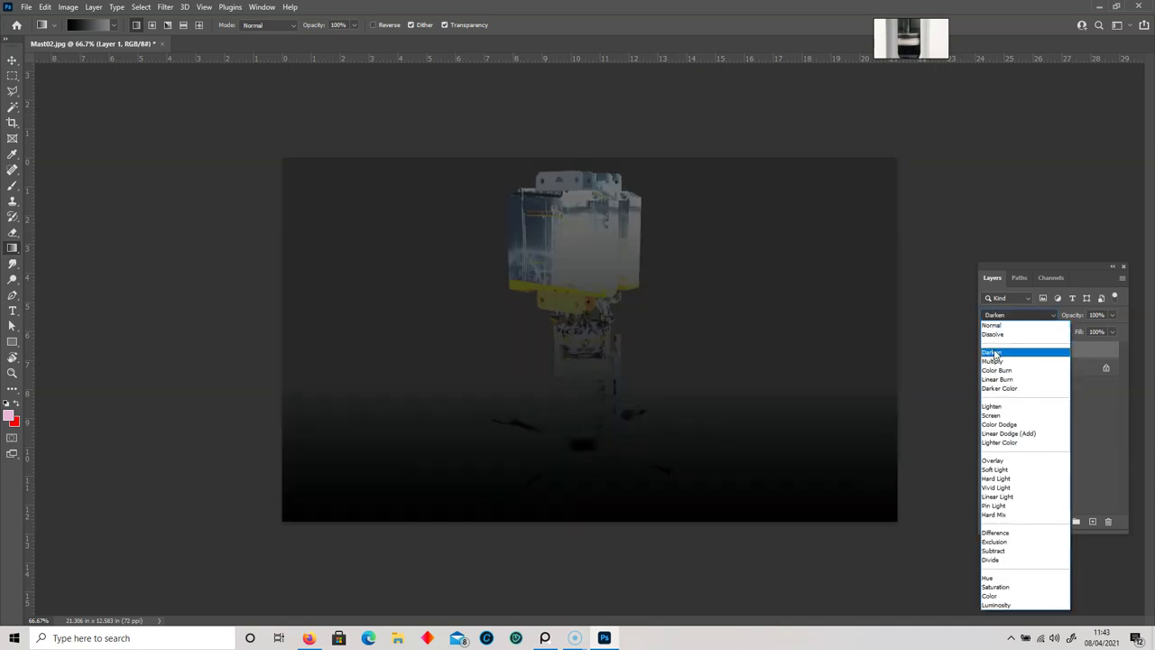
left_click(991, 407)
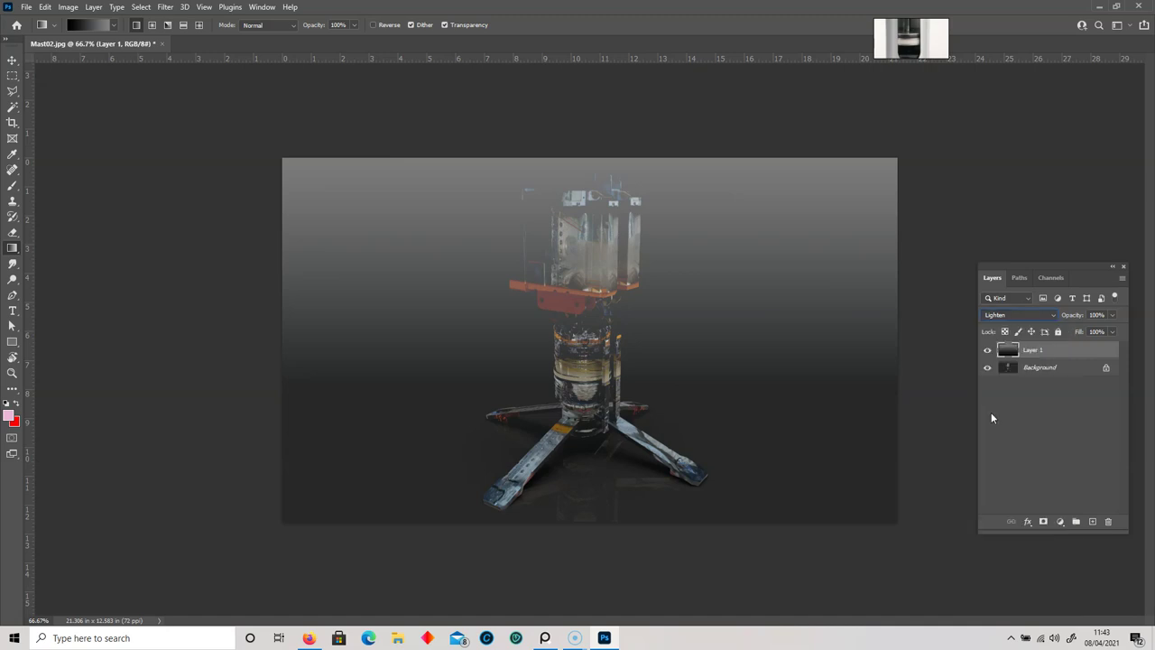
- Split the underlying layer's white Blend If slider for Layer 1 to 20 / 53 so the gradient spares the mast
double_click(1086, 353)
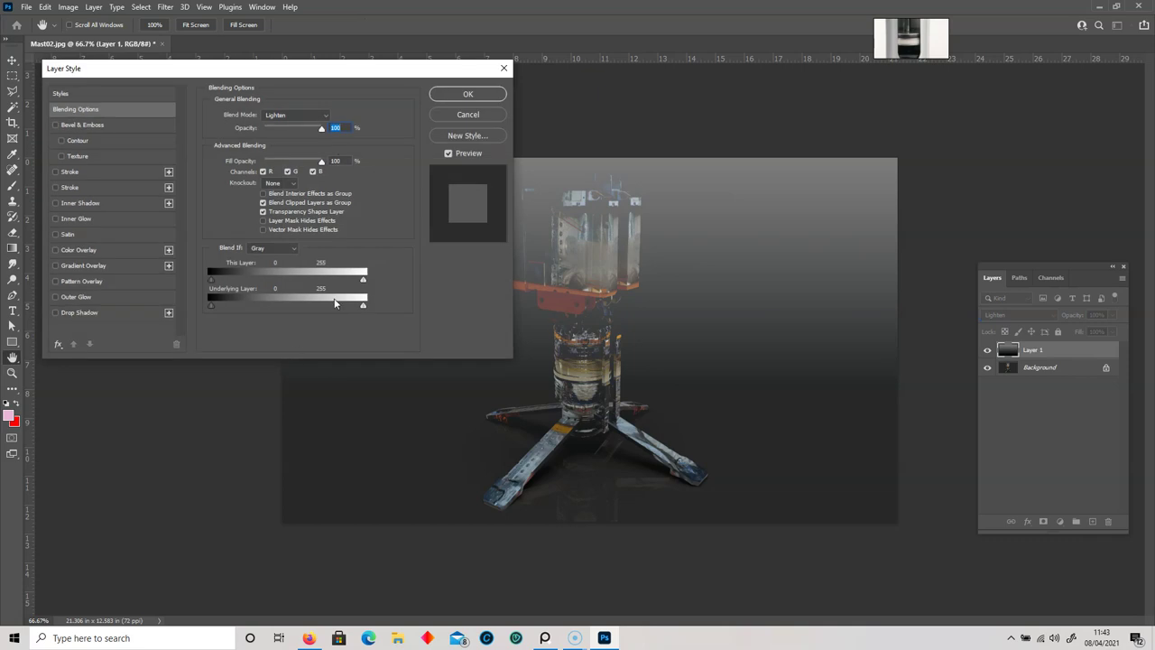
mouse_move(362, 281)
left_mouse_down()
mouse_move(275, 284)
mouse_move(380, 285)
left_mouse_up()
left_click_drag(282, 303, 245, 306)
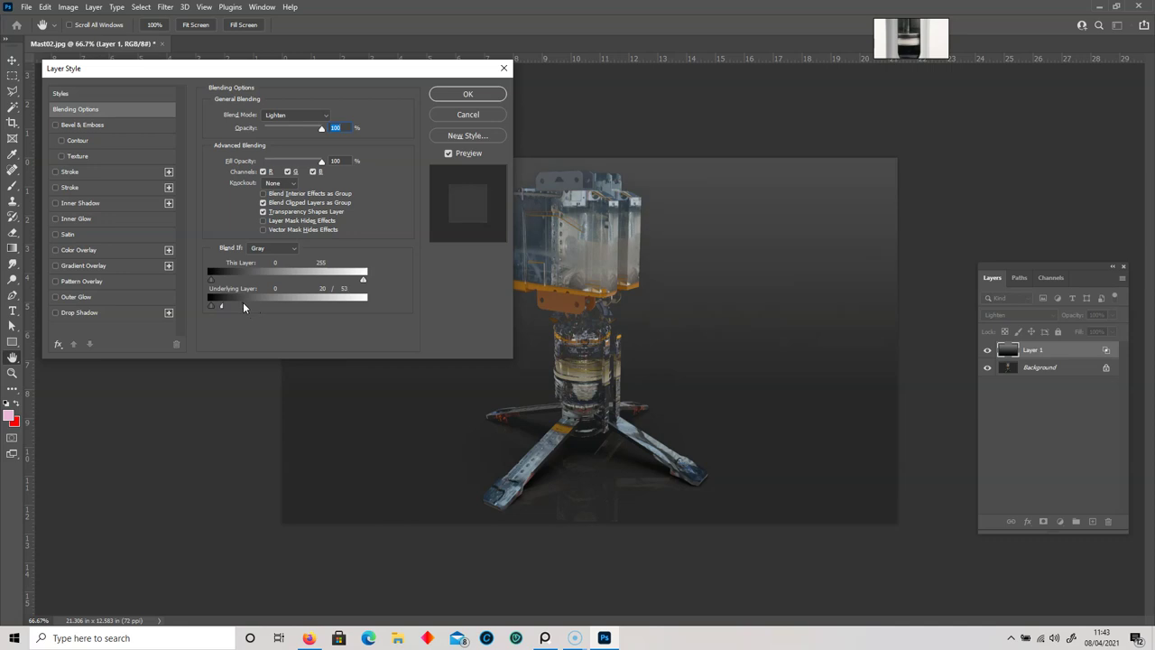
left_click(462, 94)
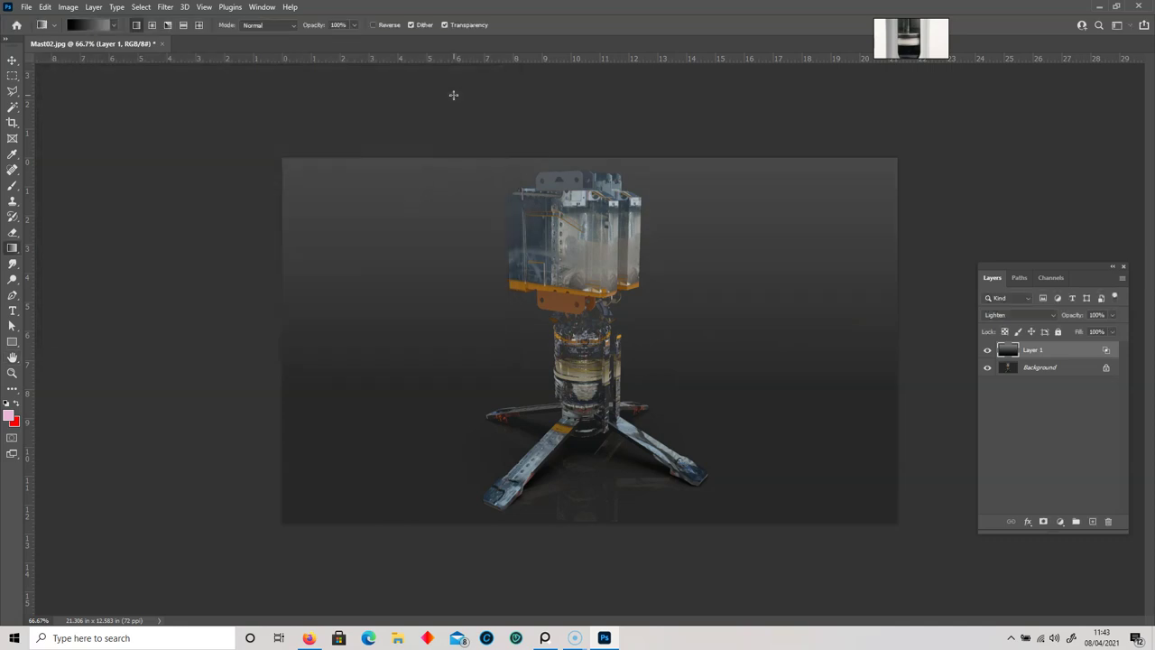
- Fine-tune Layer 1's Blend If sliders, with the underlying layer's white range at 20 / 51
key("ctrl+plus")
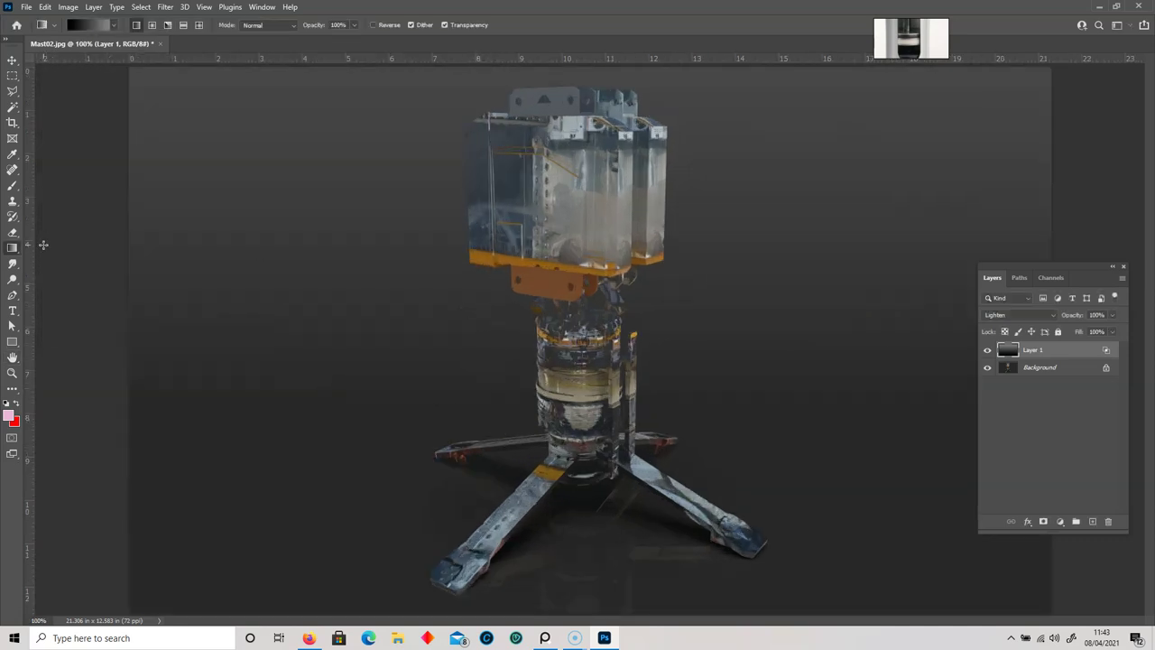
double_click(1073, 356)
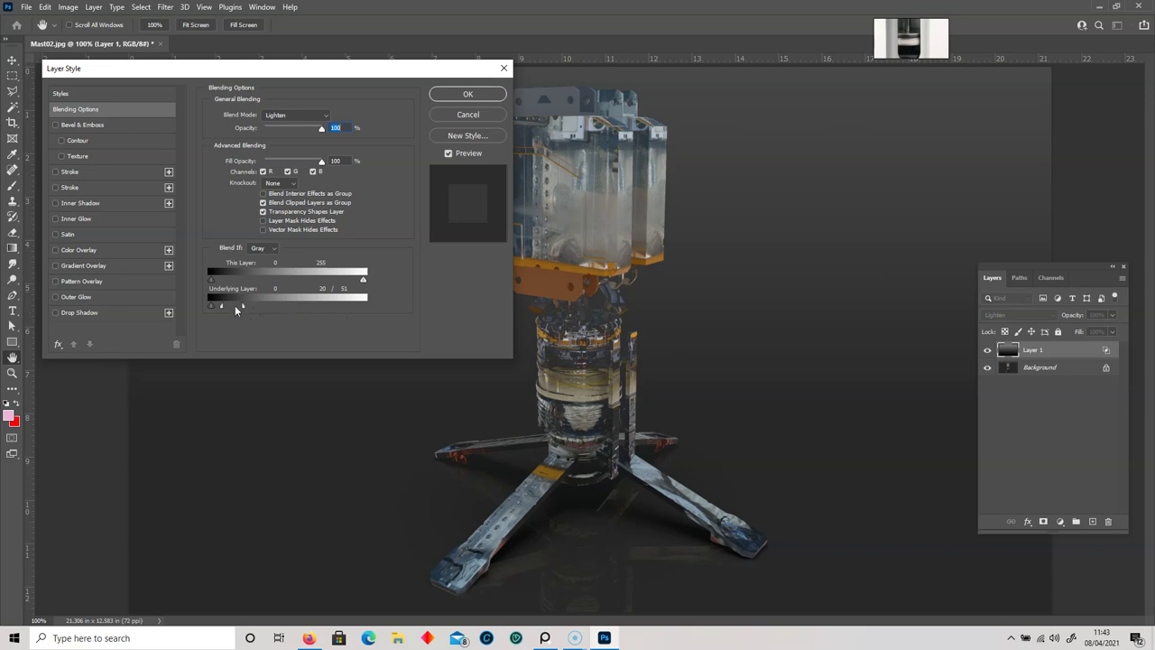
left_click_drag(210, 280, 146, 284, "alt")
left_click(464, 95)
- Erase Layer 1's gradient over the joint between the mast's box and cylindrical column, adjusting the eraser size
left_click(13, 233)
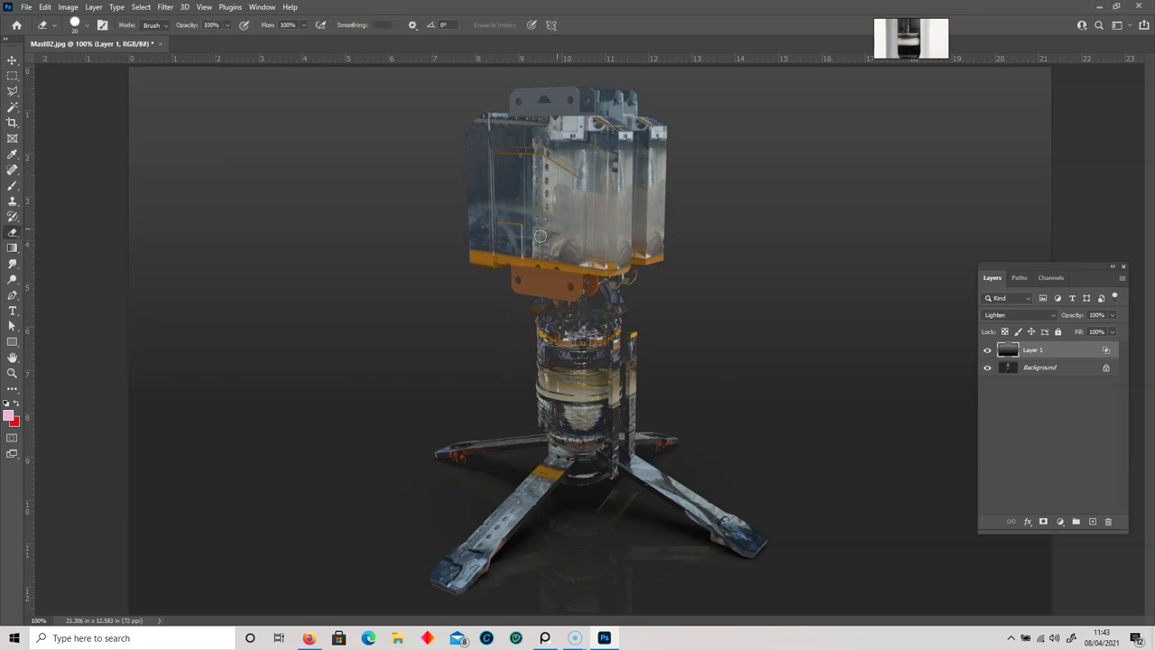
scroll(614, 257, "up", 3, "alt")
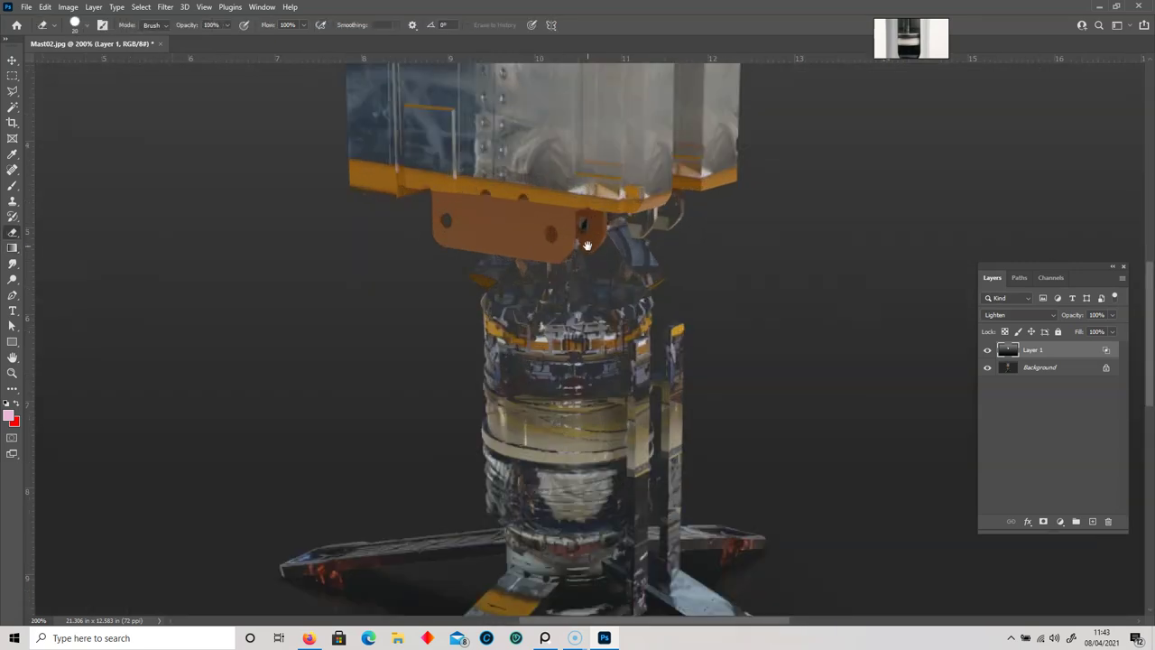
key("bracketleft")
key("bracketleft")
key("bracketleft")
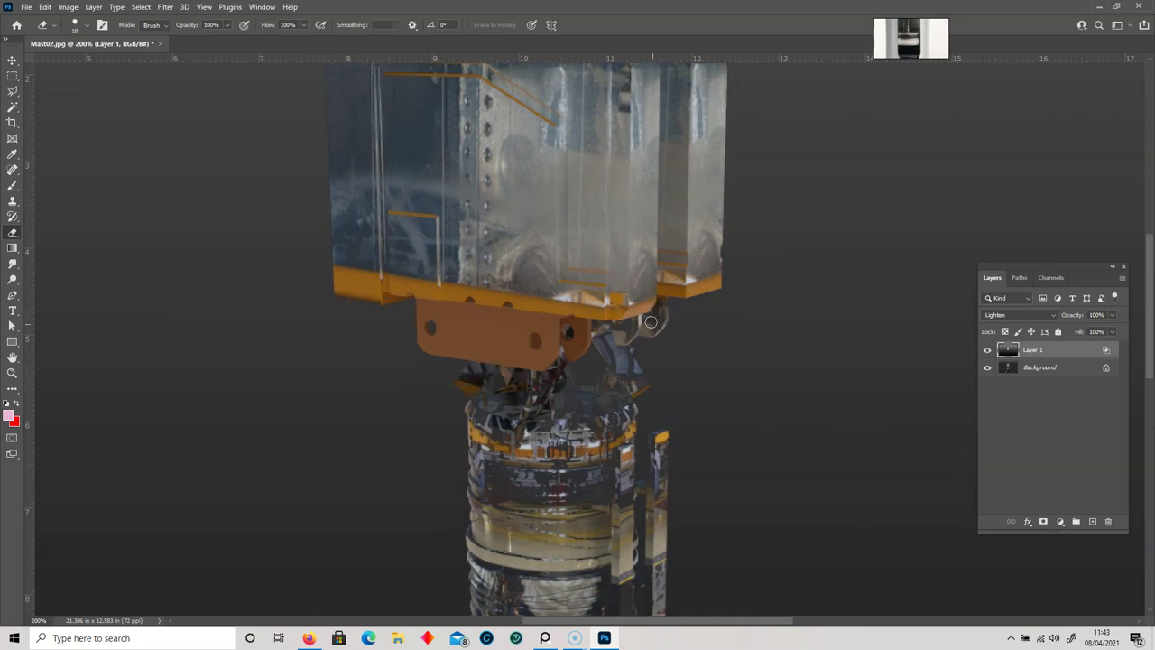
key("bracketright")
key("bracketright")
key("bracketright")
mouse_move(617, 342)
left_mouse_down()
mouse_move(629, 372)
mouse_move(571, 434)
mouse_move(485, 286)
left_mouse_up()
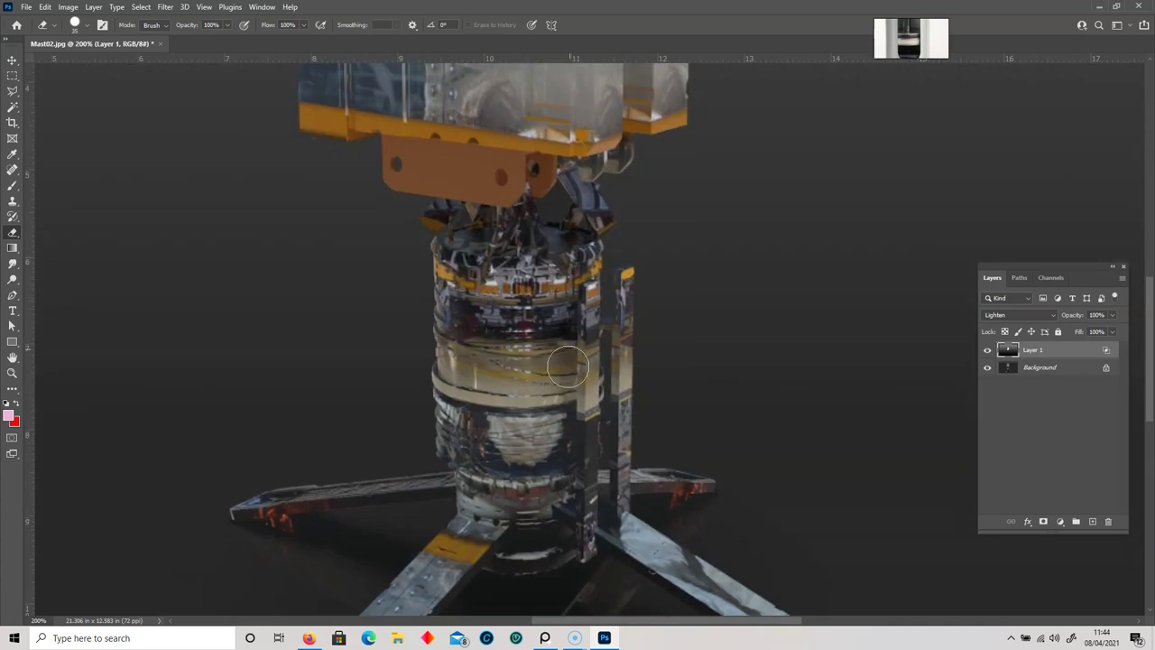
- Erase the gradient over the lower part of the cylindrical column with a smaller eraser
key("bracketleft")
key("bracketleft")
key("bracketleft")
left_click_drag(486, 379, 508, 537)
- Enlarge the eraser and erase the gradient over the faces of the mast's upper box
key("bracketright")
key("bracketright")
key("bracketright")
key("bracketright")
left_click_drag(602, 191, 592, 363)
key("bracketright")
key("bracketright")
mouse_move(424, 226)
left_mouse_down()
mouse_move(374, 319)
mouse_move(343, 335)
mouse_move(349, 206)
mouse_move(329, 181)
mouse_move(314, 199)
mouse_move(324, 326)
left_mouse_up()
- Erase the gradient along the upper box's left and top edges using a 10 px eraser and a straight stroke
key("bracketleft")
key("bracketleft")
key("bracketleft")
key("bracketleft")
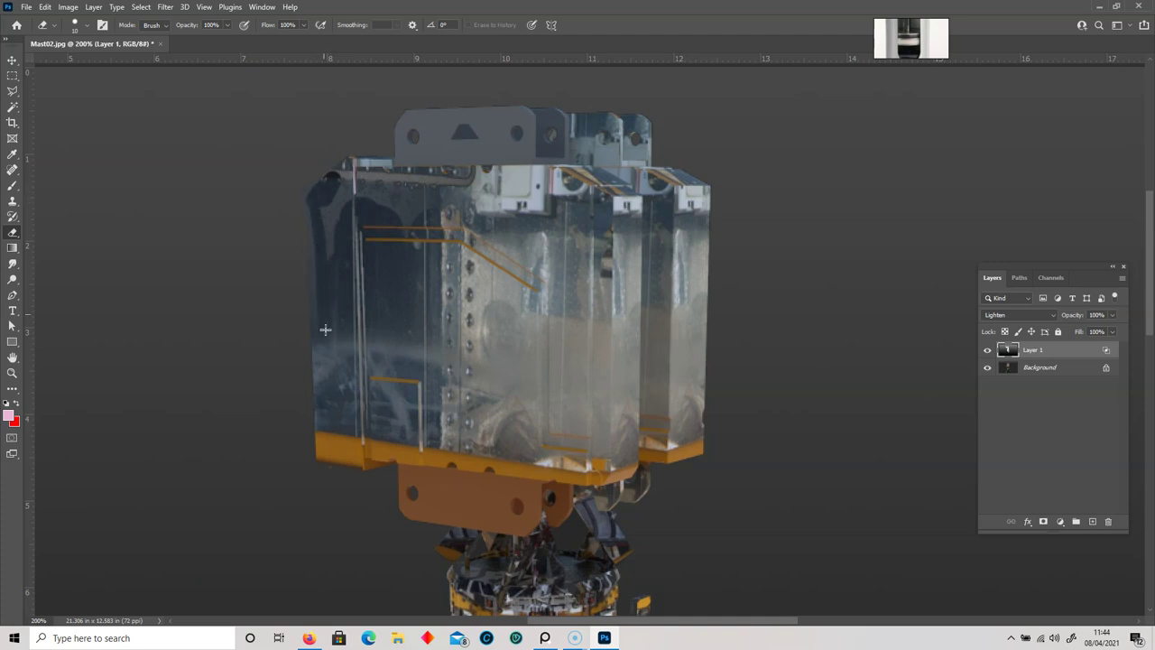
left_click_drag(311, 207, 326, 439, "shift")
key("ctrl+z")
left_click(324, 435, "shift")
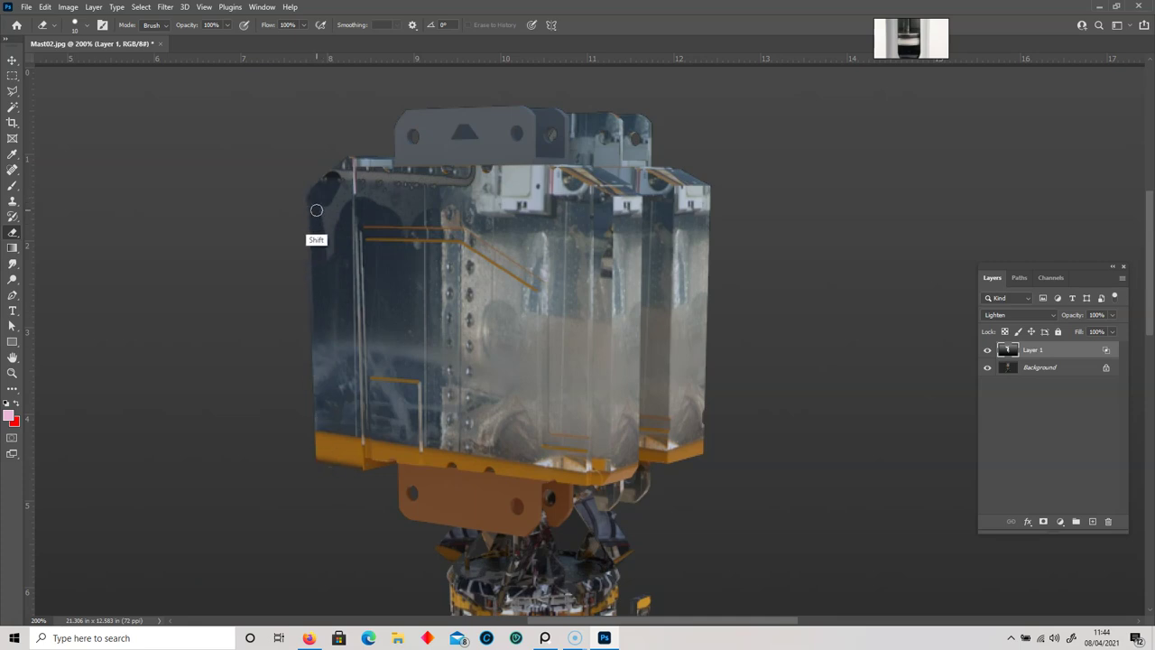
mouse_move(320, 221)
left_mouse_down()
mouse_move(329, 284)
mouse_move(328, 224)
mouse_move(349, 178)
mouse_move(450, 191)
left_mouse_up()
- Erase the remaining gradient haze from the upper part of the box's dark blue face with a larger eraser
key("bracketright")
key("bracketright")
key("bracketright")
key("bracketright")
key("bracketright")
key("bracketright")
left_click_drag(450, 192, 390, 190)
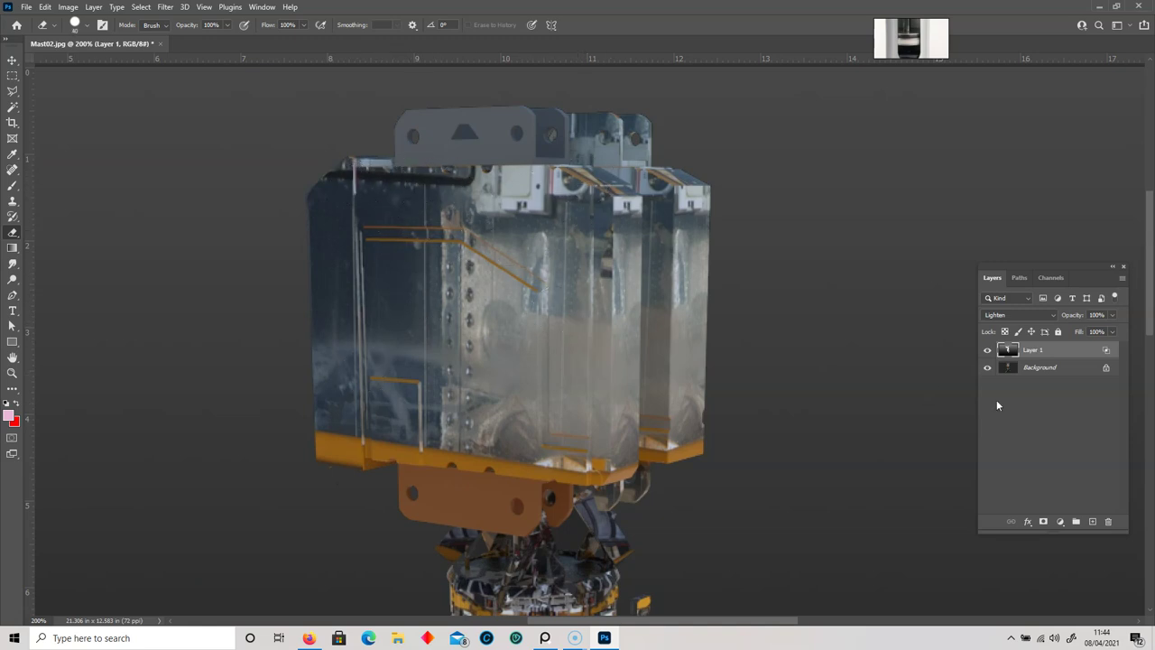
- Add a new layer above Layer 1 and choose the Hard Round-basic-opacity brush
left_click(1093, 523)
left_click(12, 185)
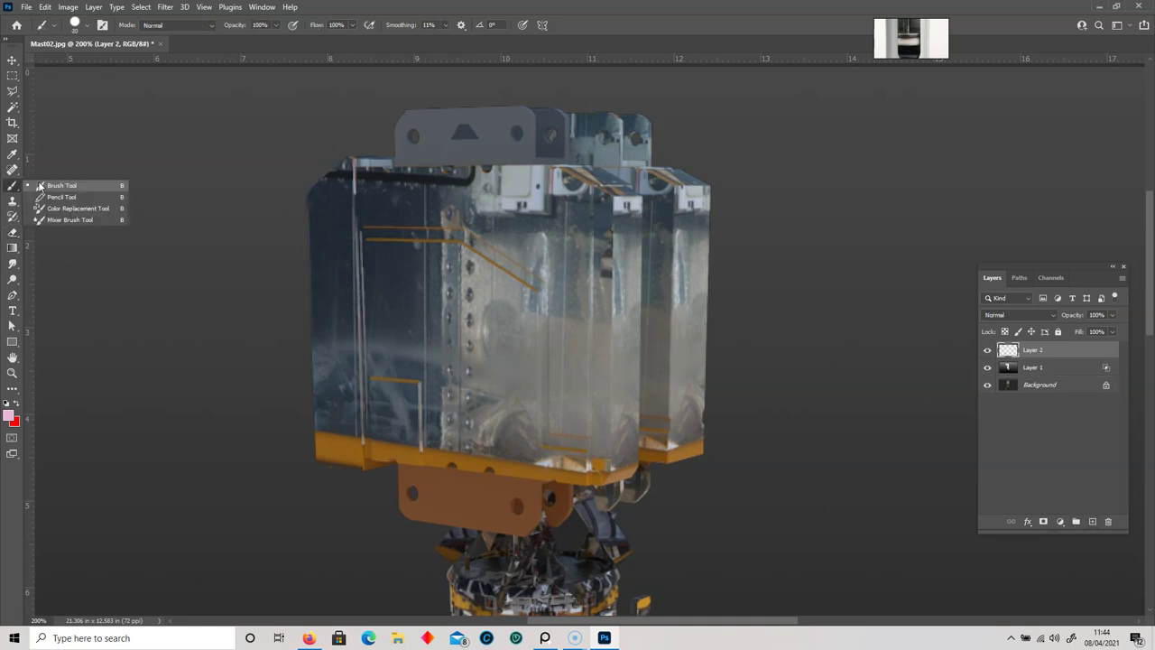
key("bracketleft")
key("bracketleft")
right_click(501, 316)
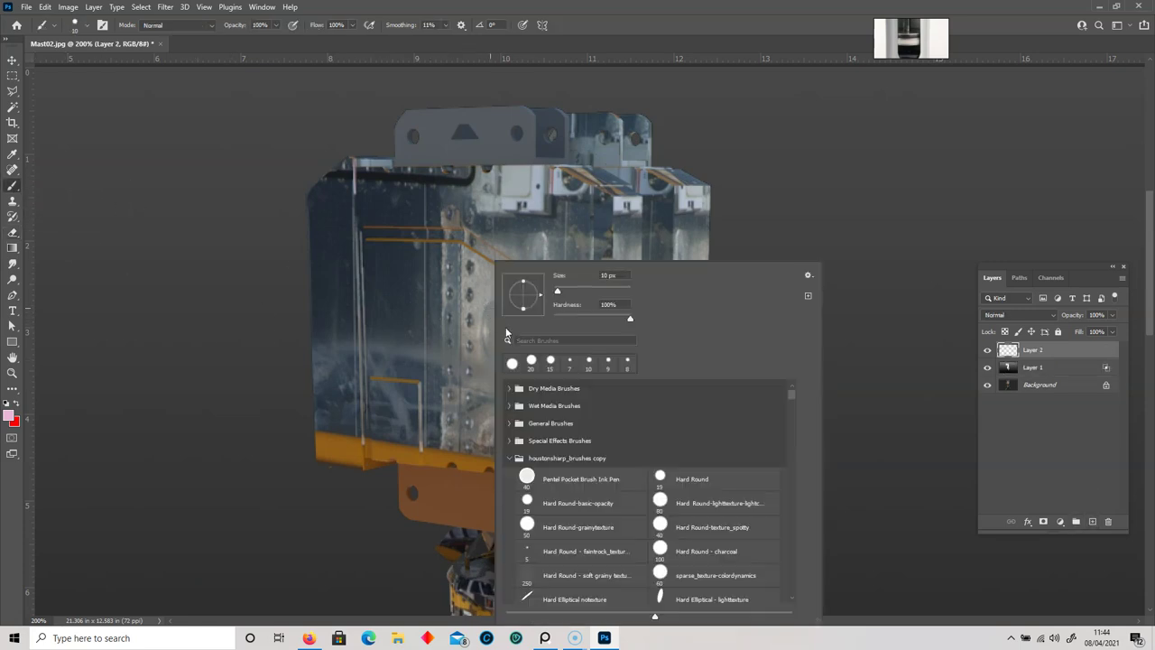
left_click(555, 508)
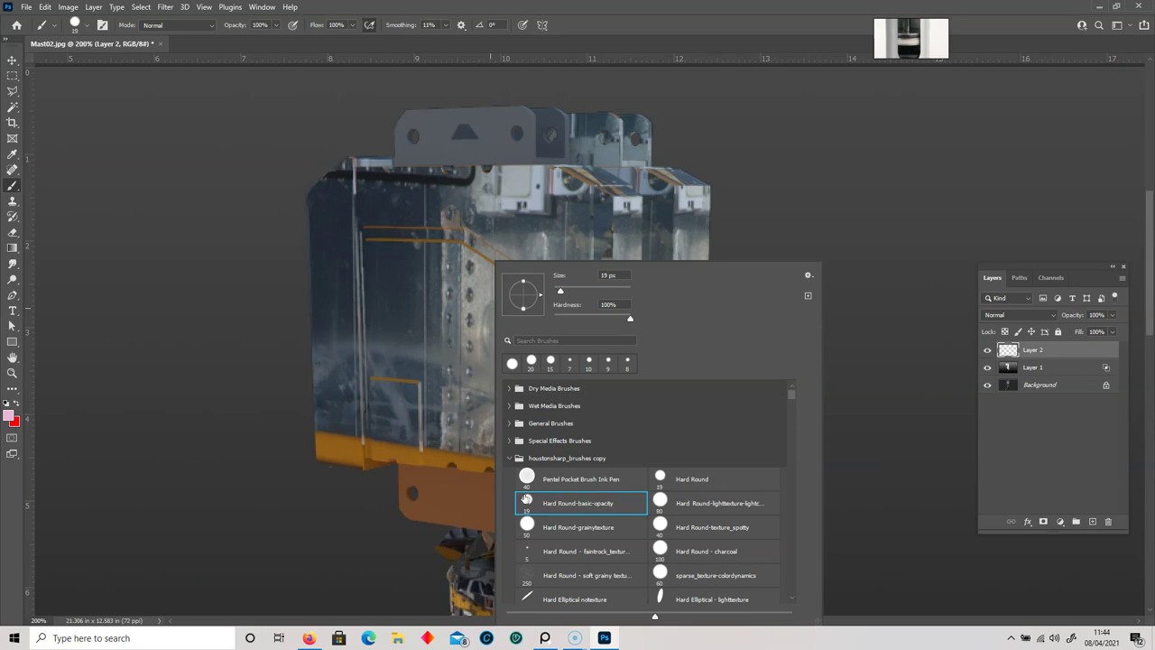
left_click(608, 27)
- Paint over the round recess beside the rivets on the metal face, using sampled greys and a 25 px brush
key("bracketright")
key("bracketright")
left_click(487, 298, "alt")
left_click(484, 330, "alt")
mouse_move(487, 325)
left_mouse_down()
mouse_move(483, 376)
mouse_move(495, 383)
mouse_move(501, 369)
left_mouse_up()
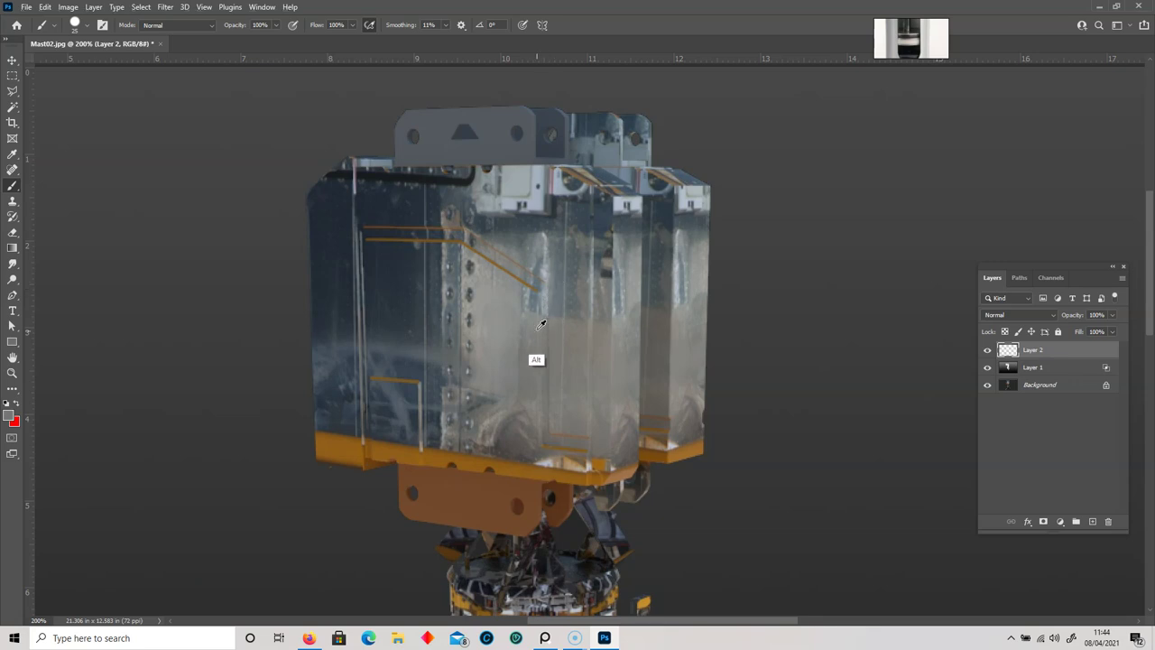
- Extend the two orange trim lines straight down the metal face to the lower orange marks, using the sampled line colour
left_click(459, 241, "alt")
left_click(539, 442, "shift")
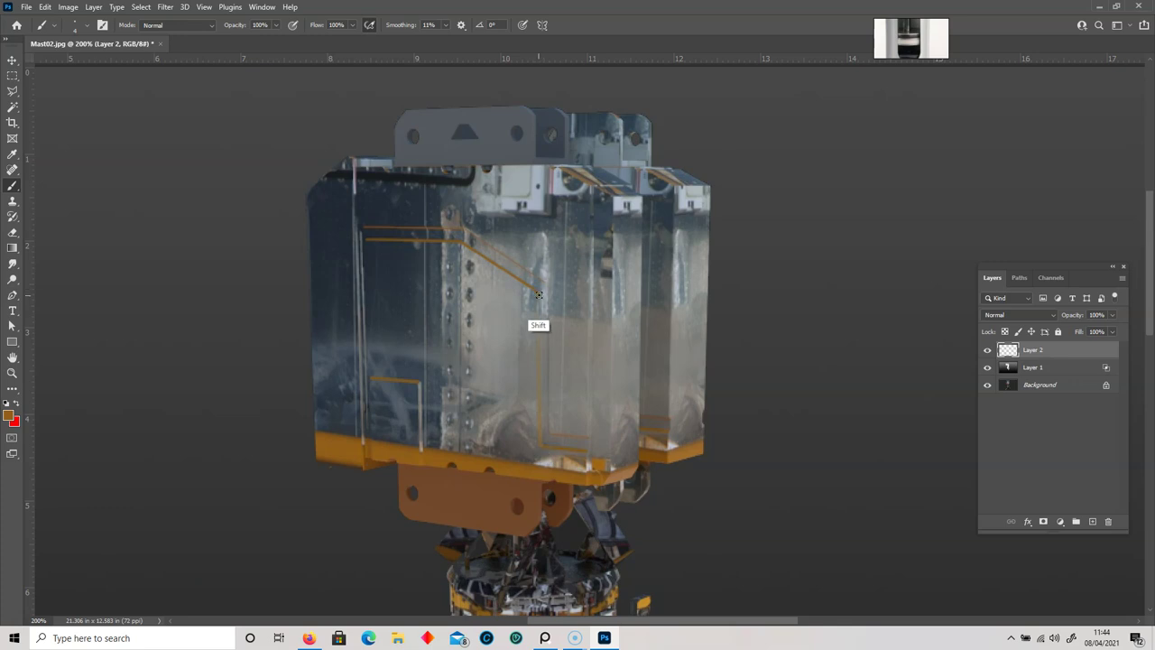
left_click(548, 287)
left_click(549, 431, "shift")
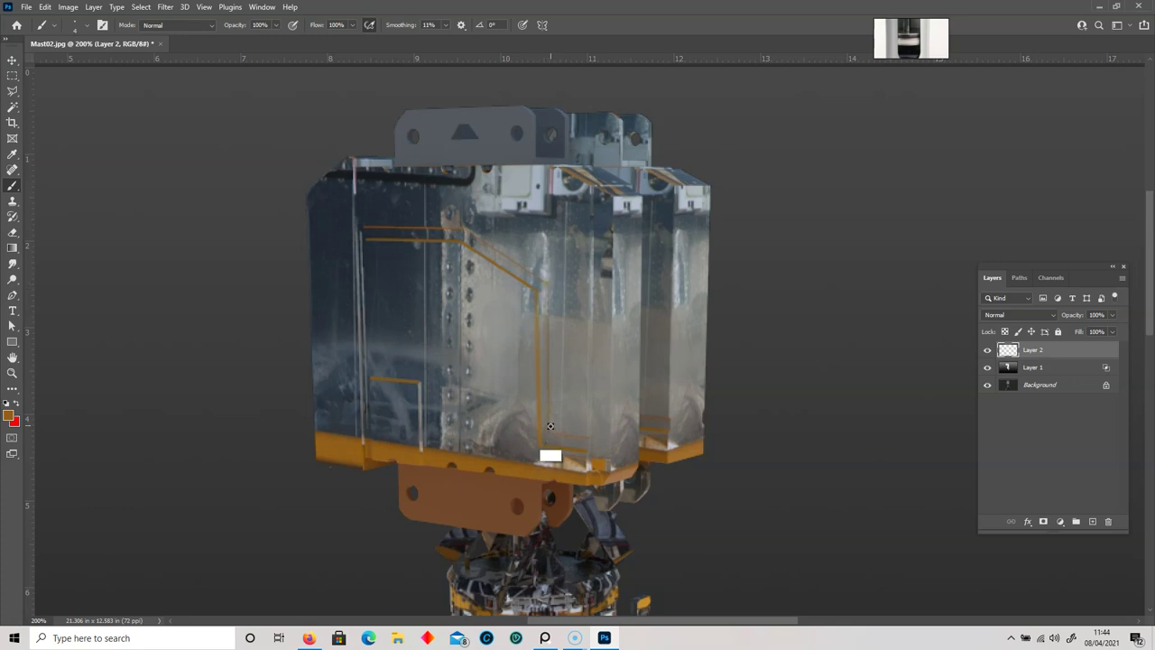
- Choose a brighter orange and repaint the lower trim line across the box's dark blue face with a straight stroke
left_click(9, 416)
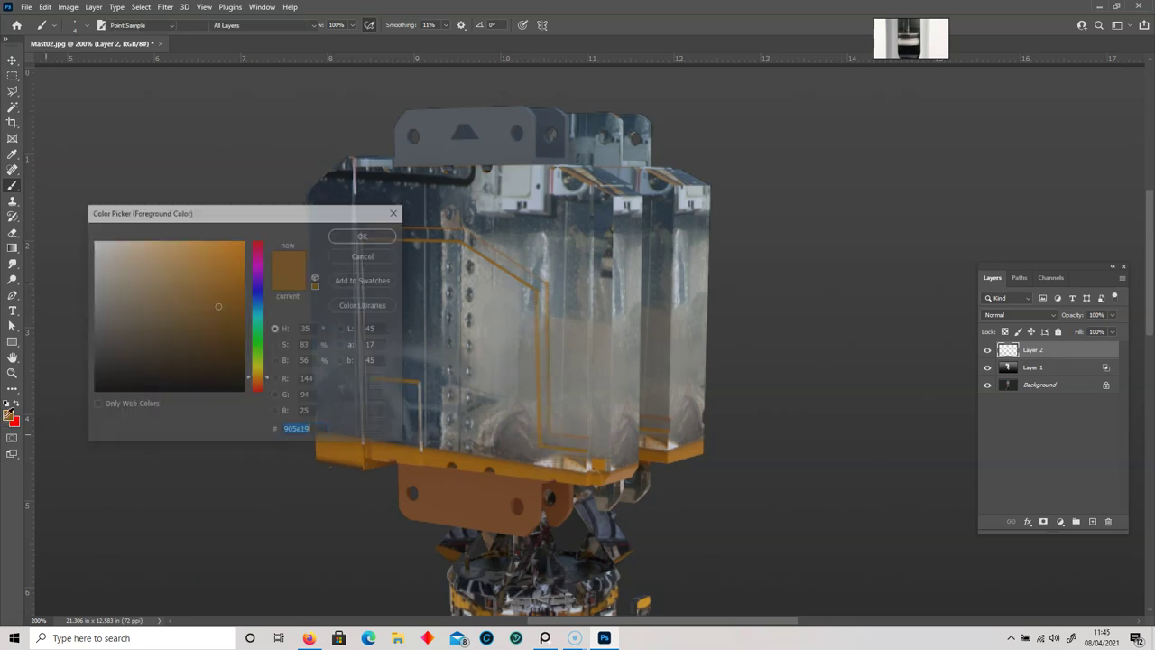
left_click(202, 289)
left_click(226, 278)
left_click(366, 235)
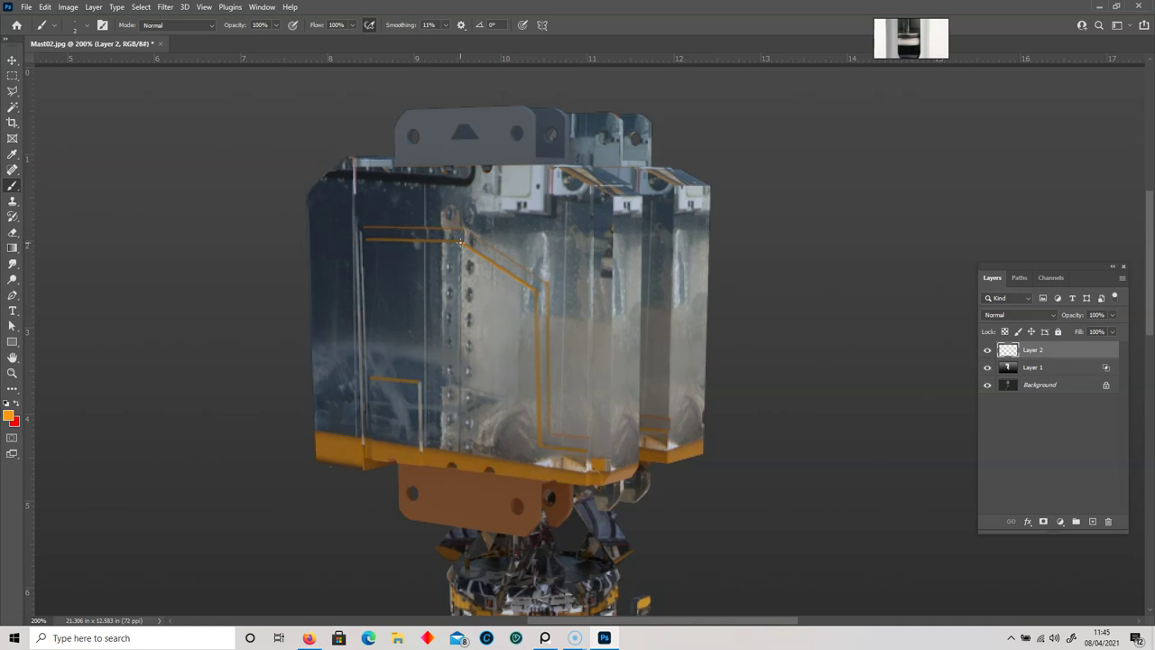
left_click(366, 239, "shift")
- Choose a lime green and paint two small indicator dots under the orange line on the dark blue face
left_click(9, 413)
left_click(259, 357)
left_click(218, 233)
left_click(364, 235)
key("ctrl+minus")
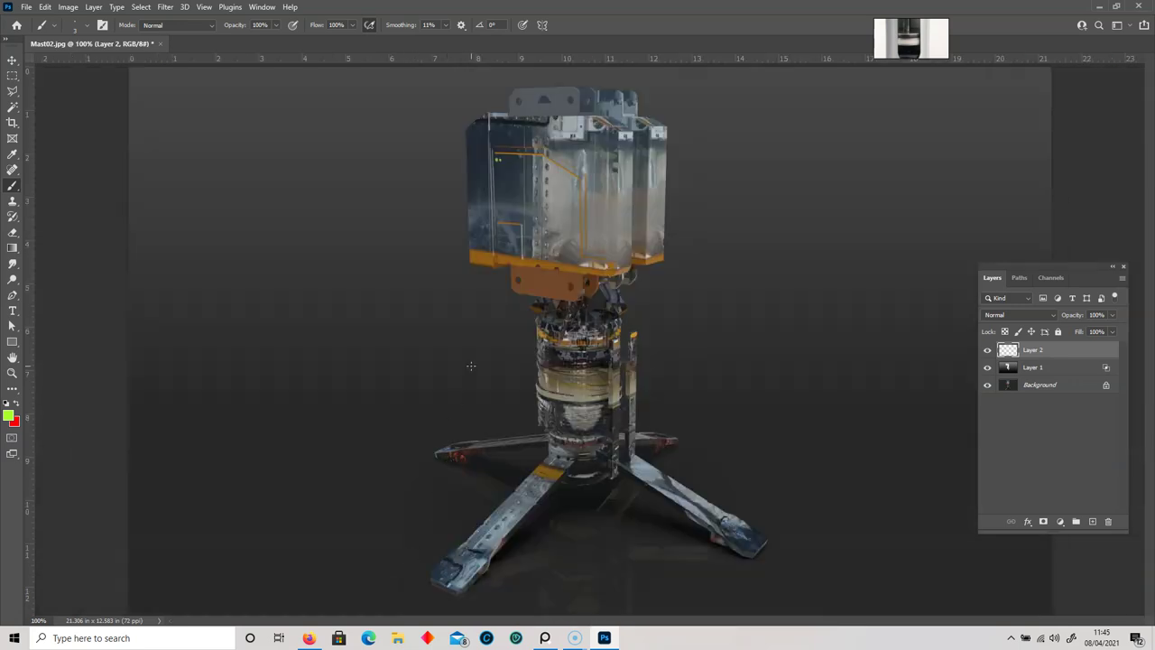
scroll(528, 199, "up", 1, "alt")
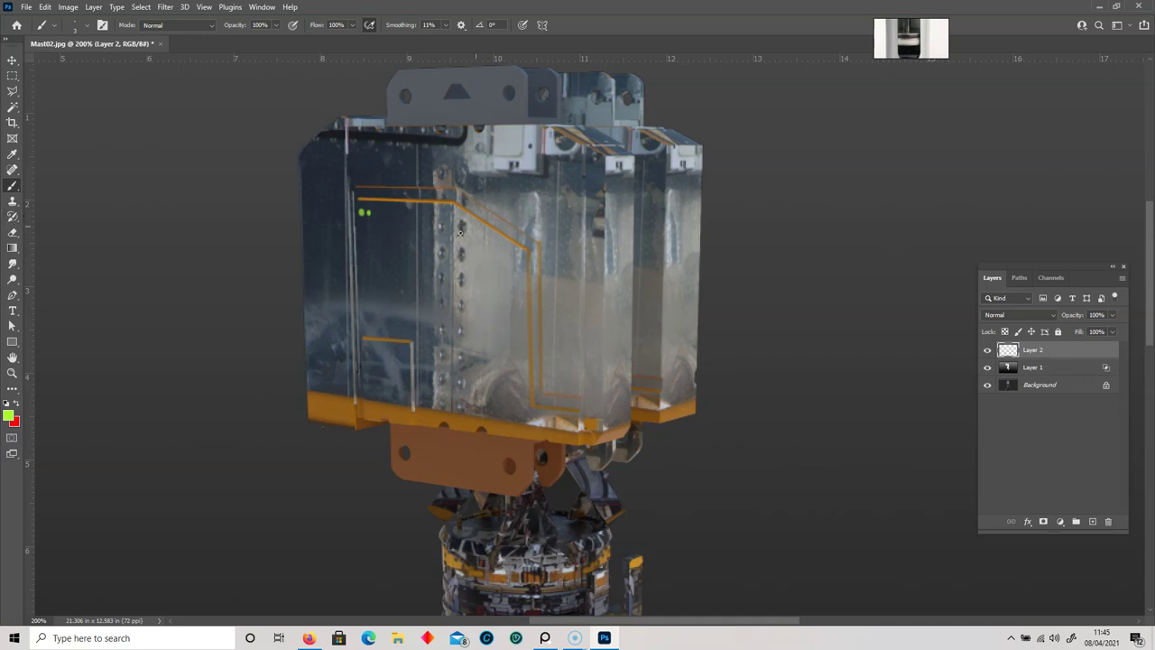
- Paint dark shading around the white panel's edge and touch up the metal face near the rivets with sampled colours
left_click(553, 162, "alt")
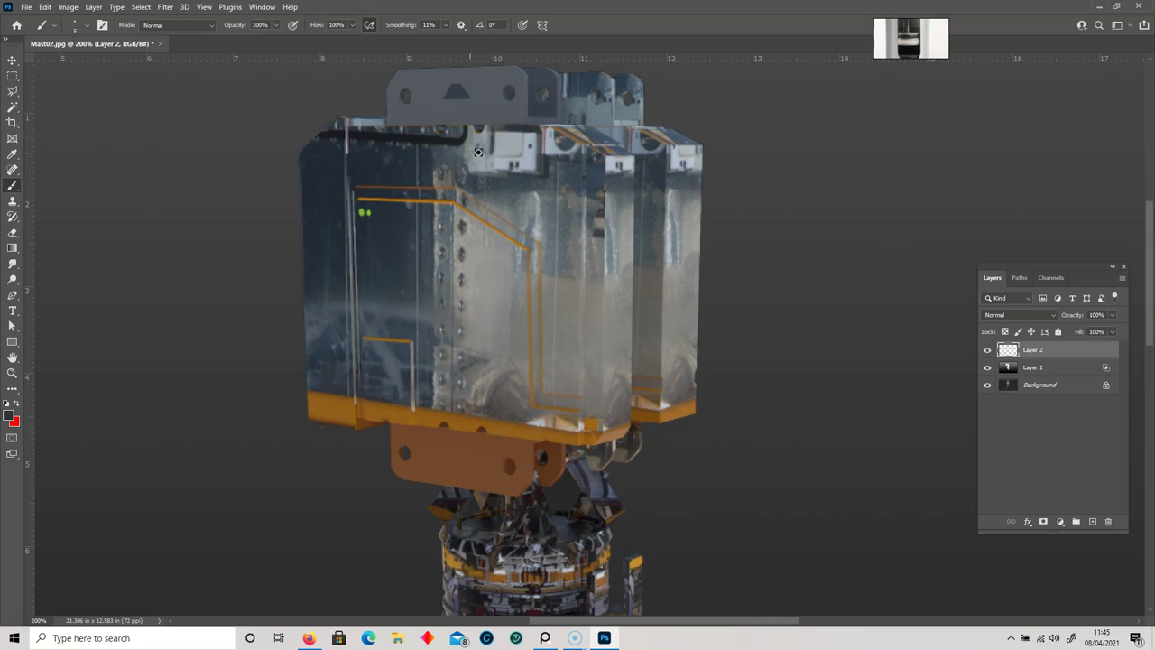
left_click_drag(466, 136, 465, 163)
left_click_drag(494, 248, 478, 265)
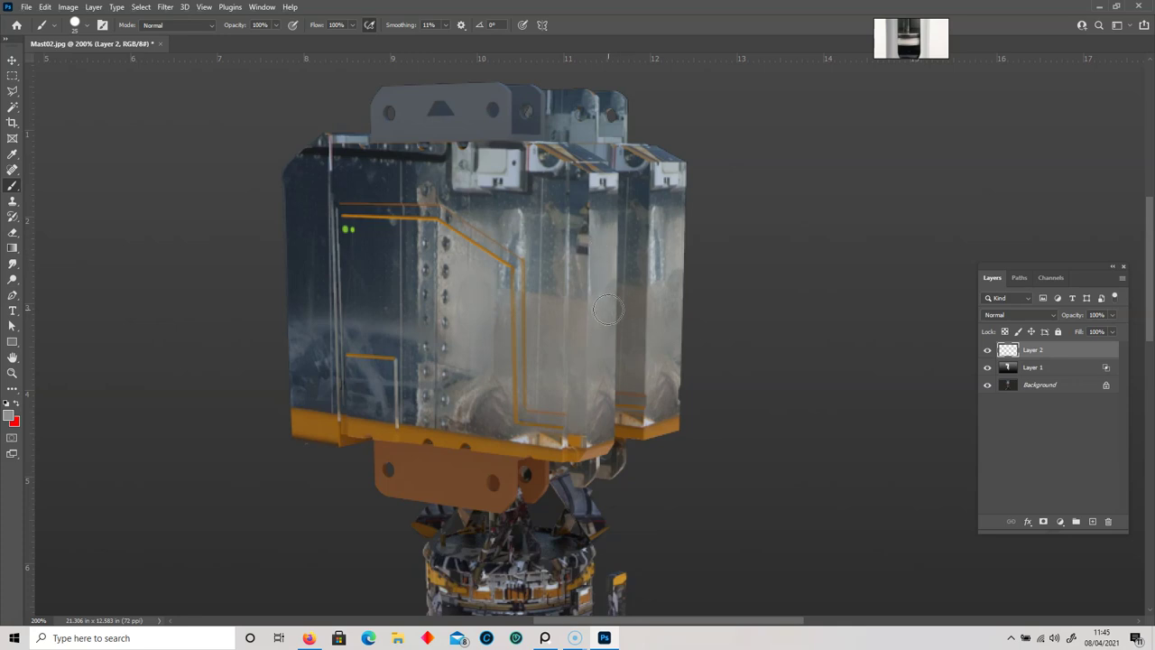
- Outline the narrow right-hand face of the front box with a polygonal lasso selection
left_click_drag(12, 91, 40, 105)
left_click(40, 105)
left_click(589, 179)
left_click(588, 446)
left_click(615, 441)
left_click(619, 174)
left_click(589, 178)
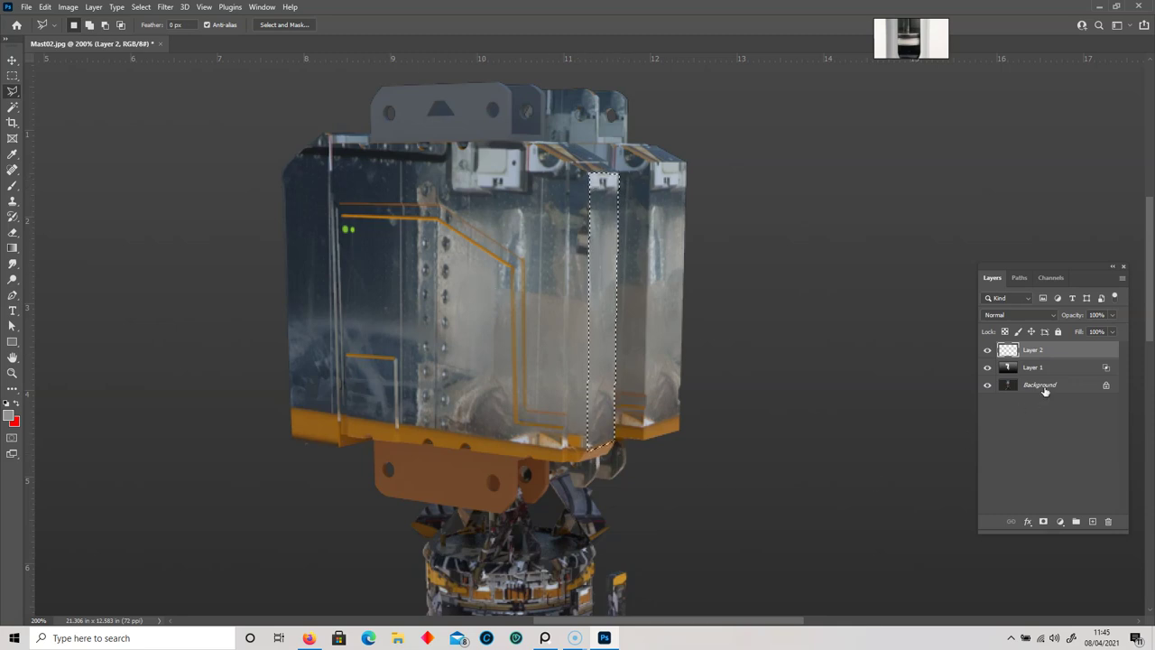
- Add a Brightness/Contrast adjustment above the Background for the selected face and raise its brightness to 66
left_click(1040, 385)
left_click(1061, 522)
left_click(1087, 348)
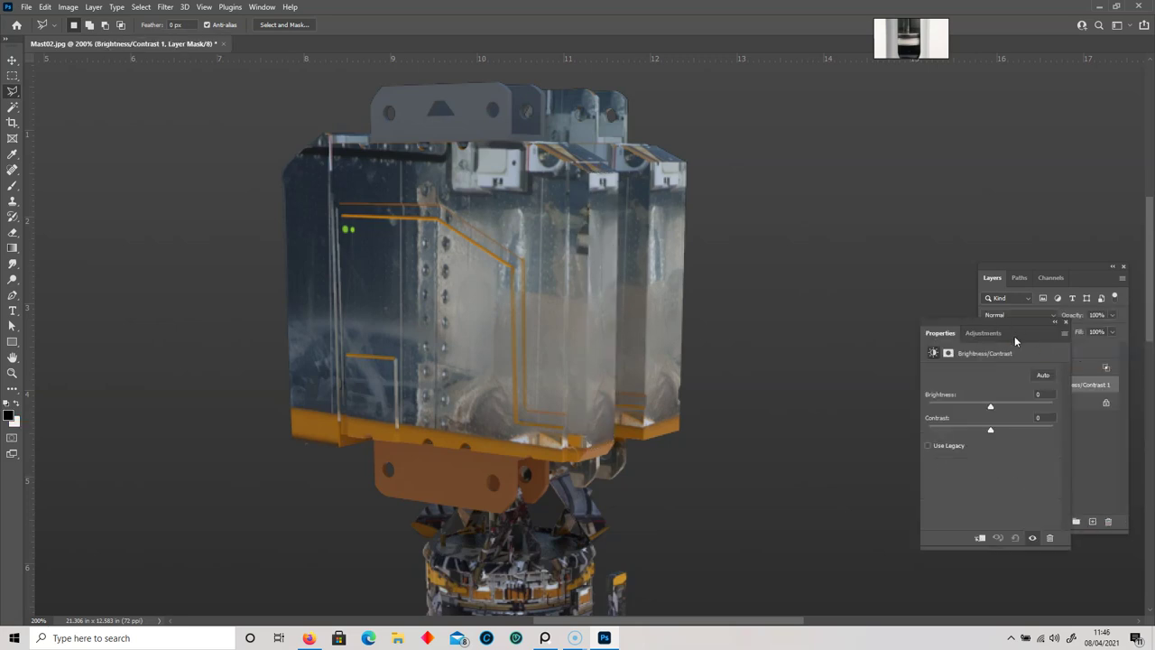
left_click_drag(990, 408, 1019, 409)
key("ctrl+minus")
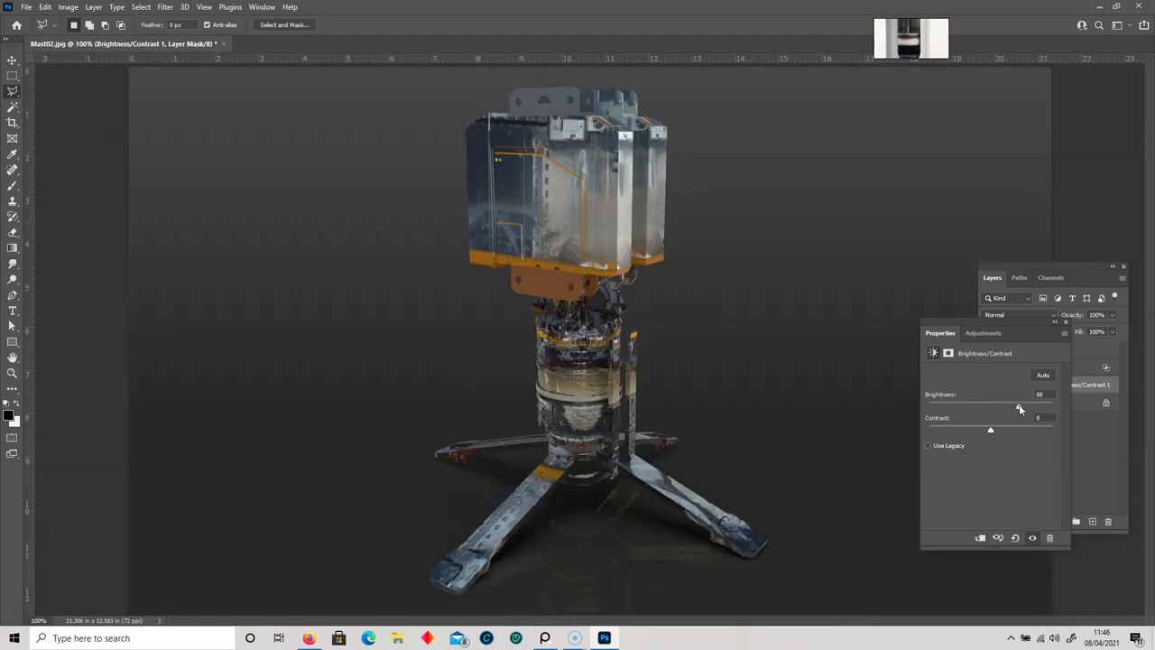
- Choose the soft round - basic brush for the adjustment's mask and reduce its size to 175 px
left_click(16, 187)
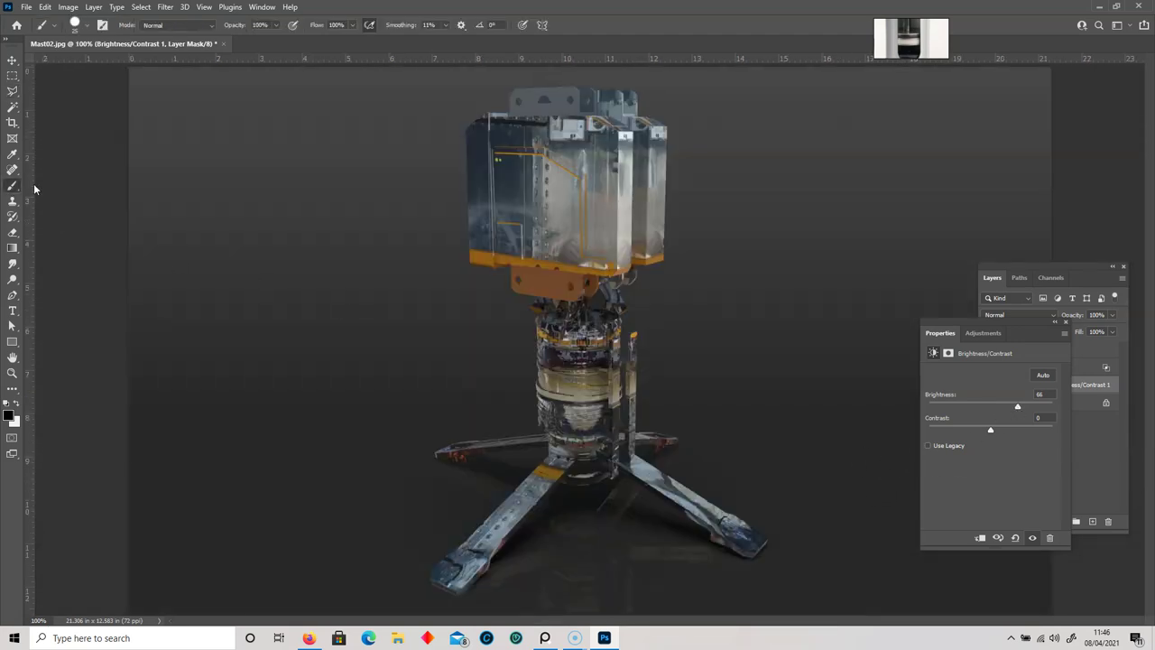
left_click(46, 187)
left_click(1063, 323)
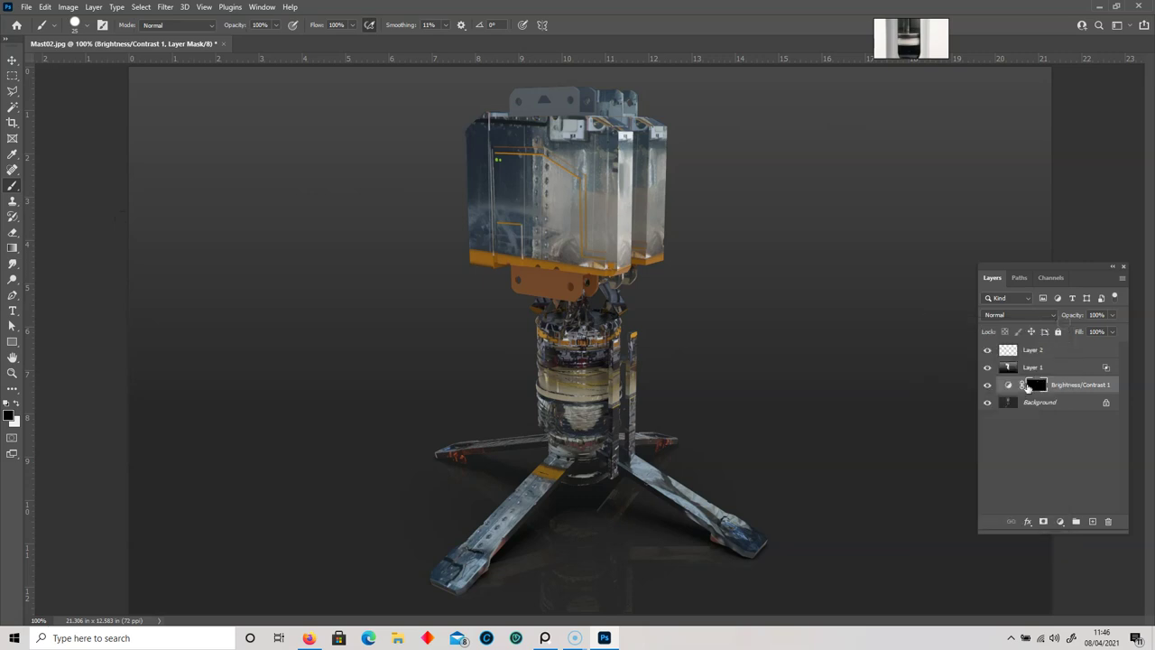
right_click(624, 248)
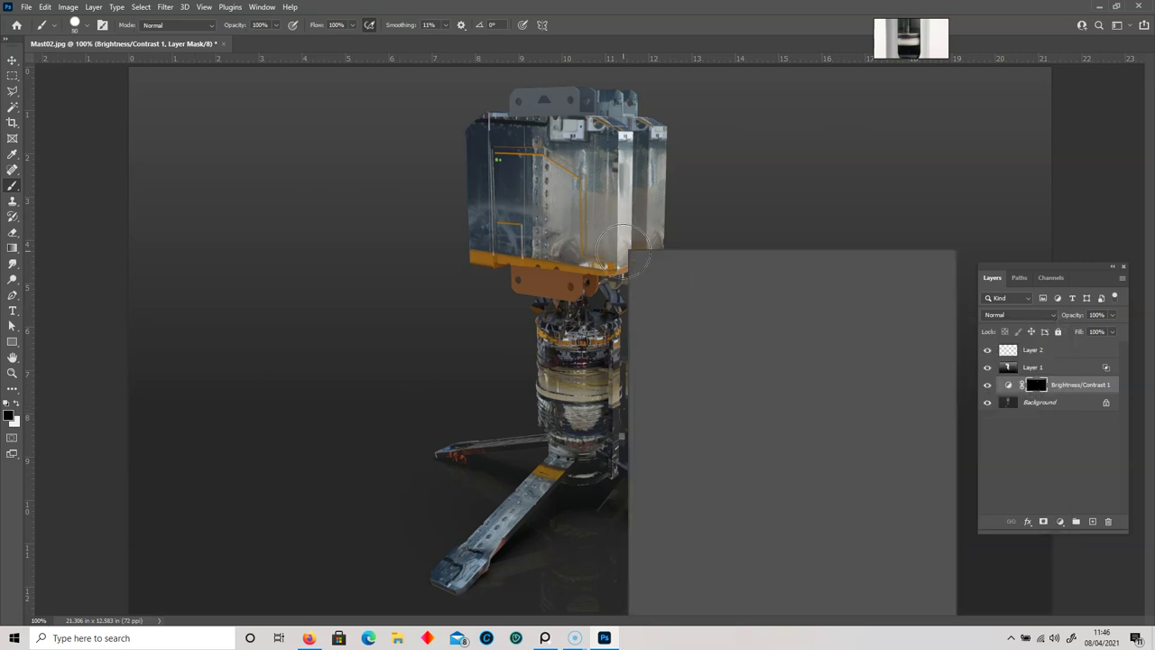
left_click_drag(926, 388, 926, 398)
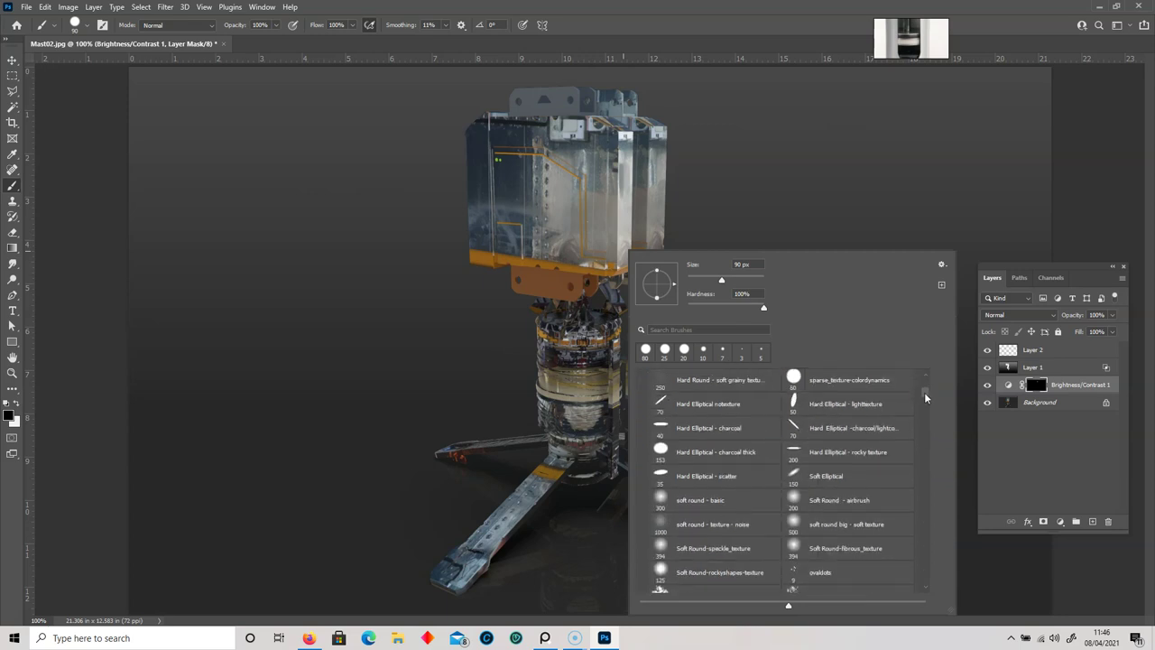
left_click(701, 502)
left_click(596, 21)
key("bracketleft")
key("bracketleft")
key("bracketleft")
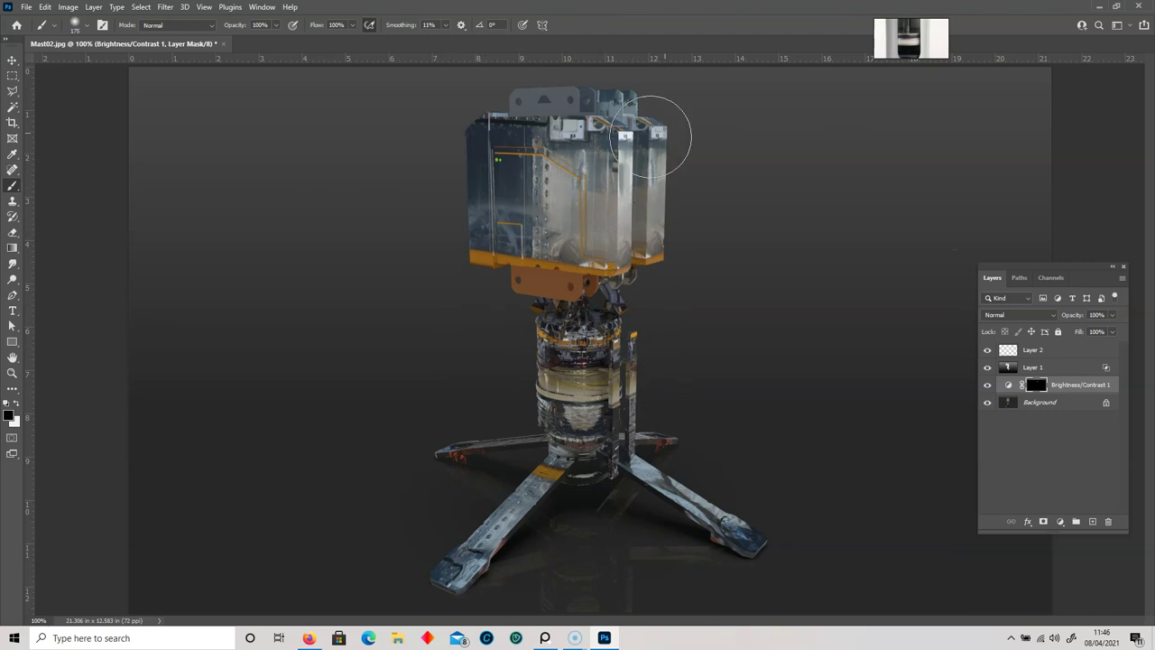
- Outline the narrow right-hand face of the rear box with a polygonal lasso selection
left_click(12, 93)
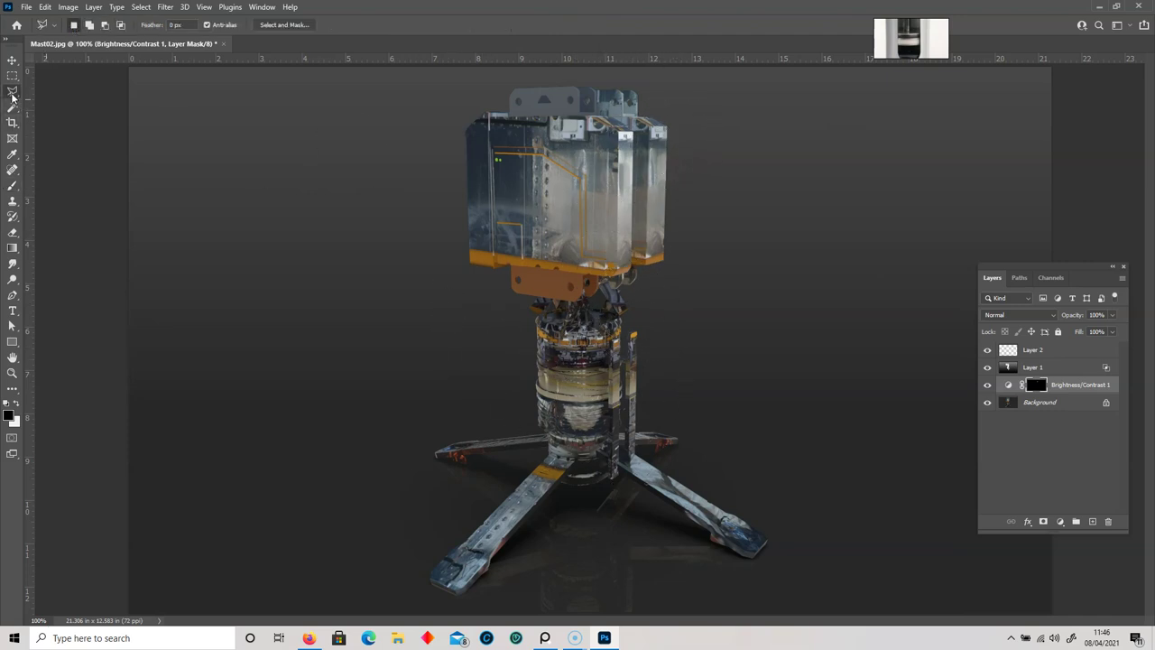
left_click(649, 128)
left_click(647, 258)
left_click(667, 127)
left_click(649, 128)
- Add a second Brightness/Contrast adjustment for the rear box's selected face and raise its brightness to 63
left_click(13, 186)
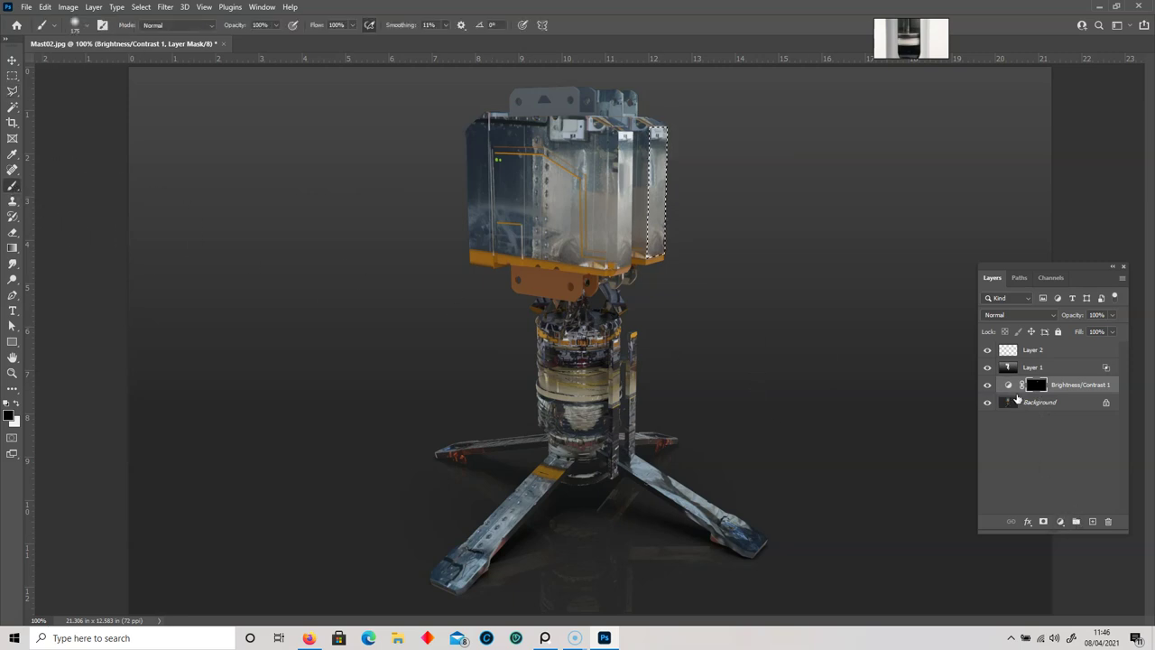
double_click(1009, 386)
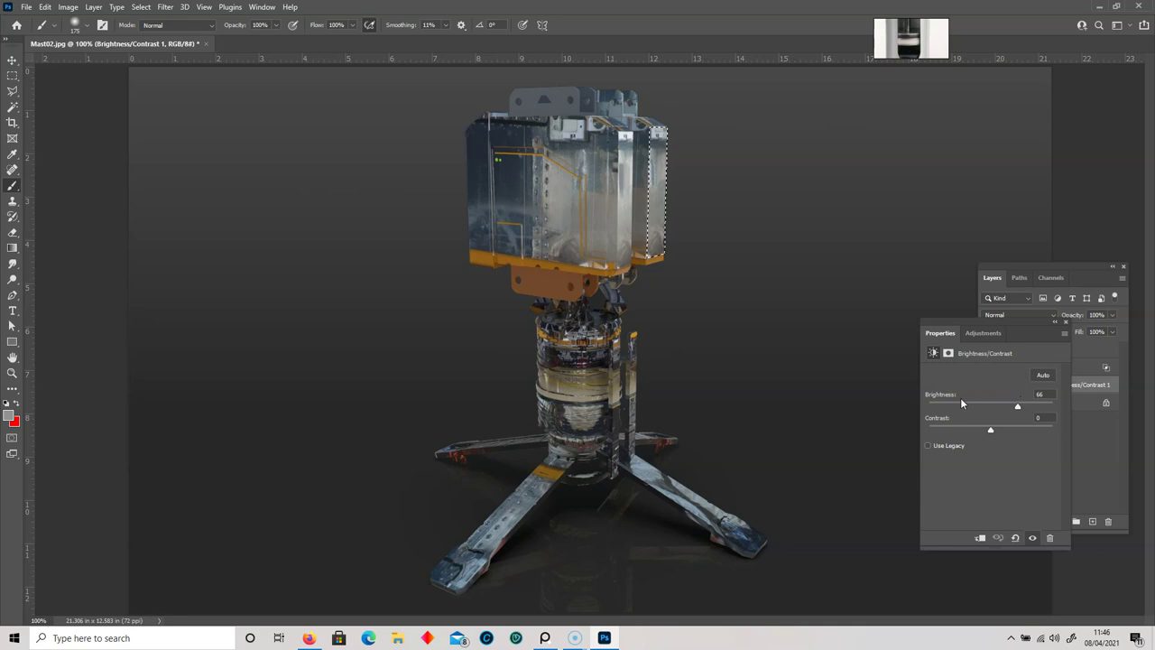
left_click(1066, 322)
left_click(1061, 521)
left_click(1099, 349)
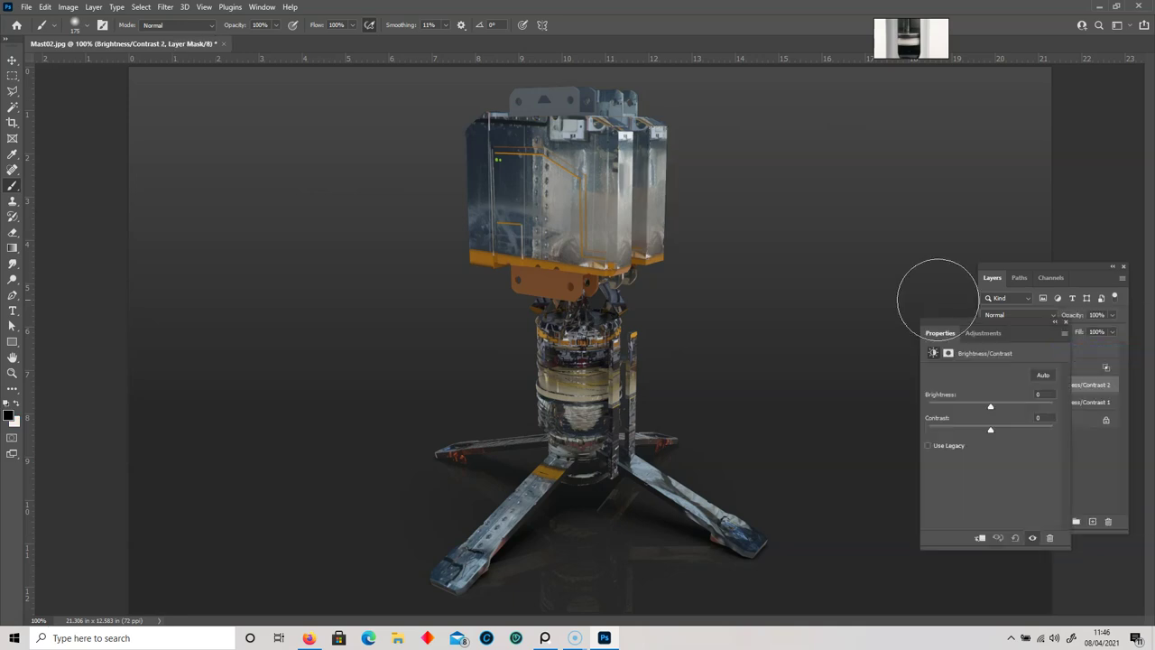
left_click_drag(990, 406, 1018, 408)
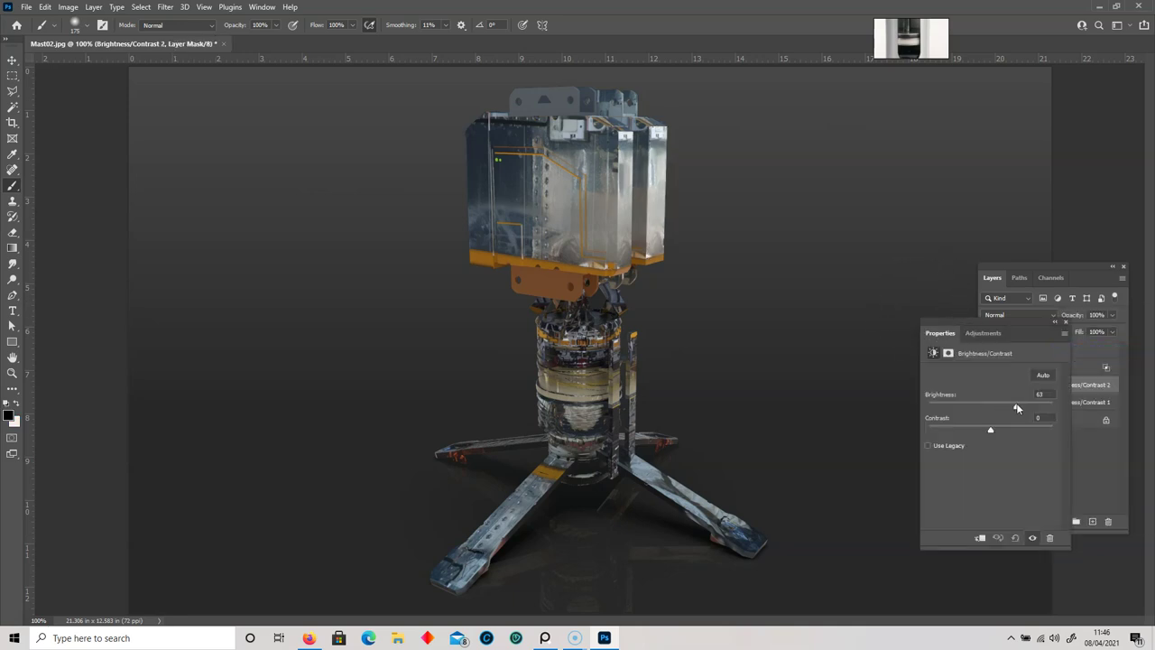
left_click(1065, 320)
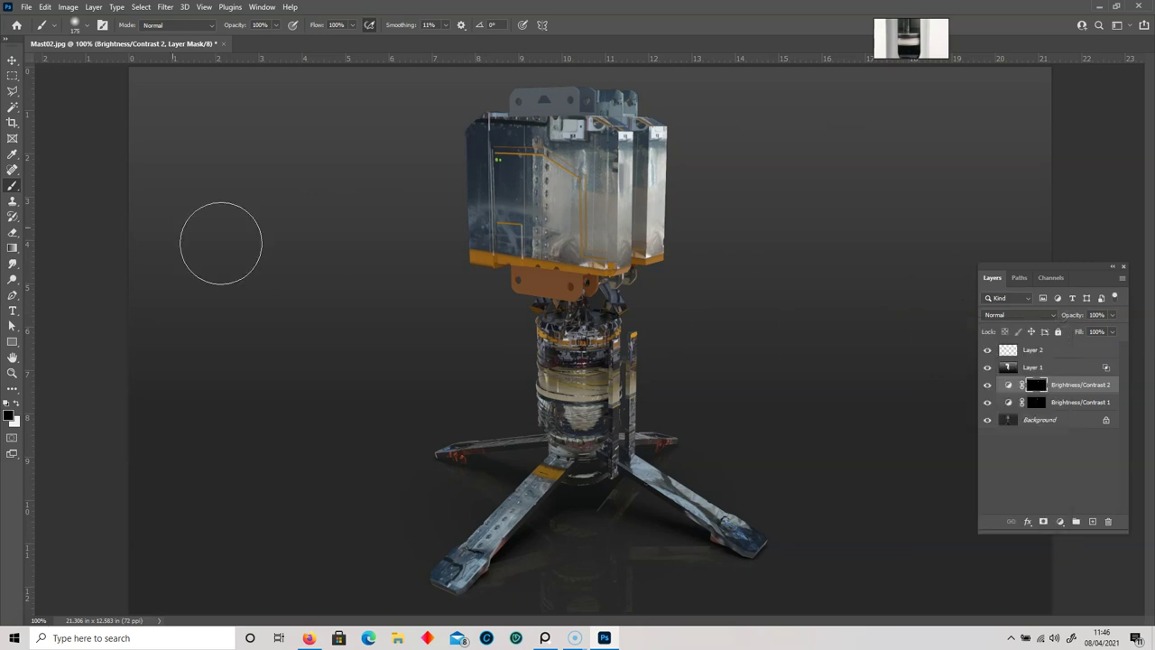
- Paint black on the second adjustment's mask near the rear face's lower end with a 250 px soft brush
key("bracketright")
key("bracketright")
mouse_move(682, 271)
left_mouse_down()
mouse_move(675, 301)
mouse_move(707, 268)
mouse_move(686, 295)
left_mouse_up()
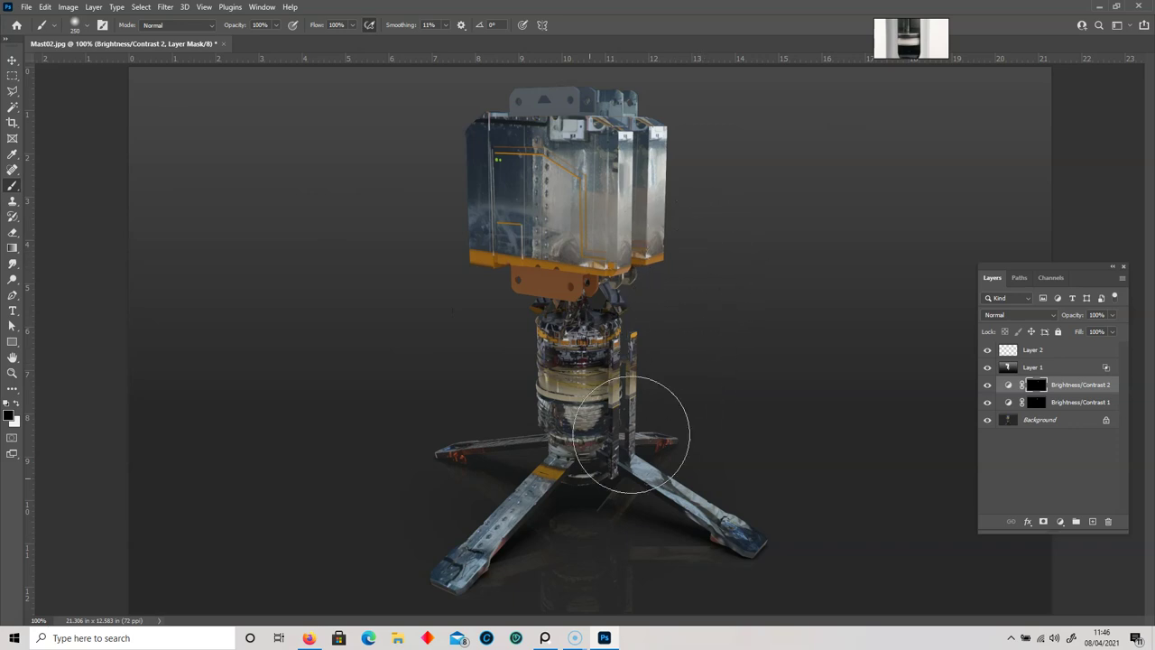
- Add a new layer above Layer 1 and paint a soft white glow on the upper corners of both narrow faces
left_click(11, 76)
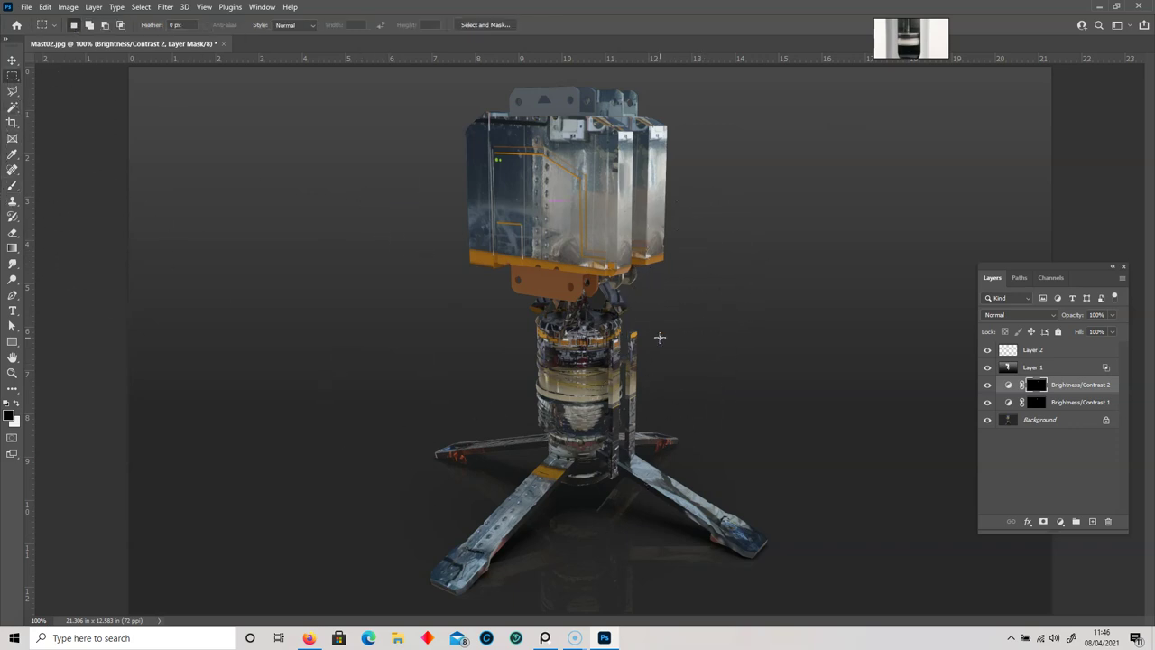
left_click(1061, 368)
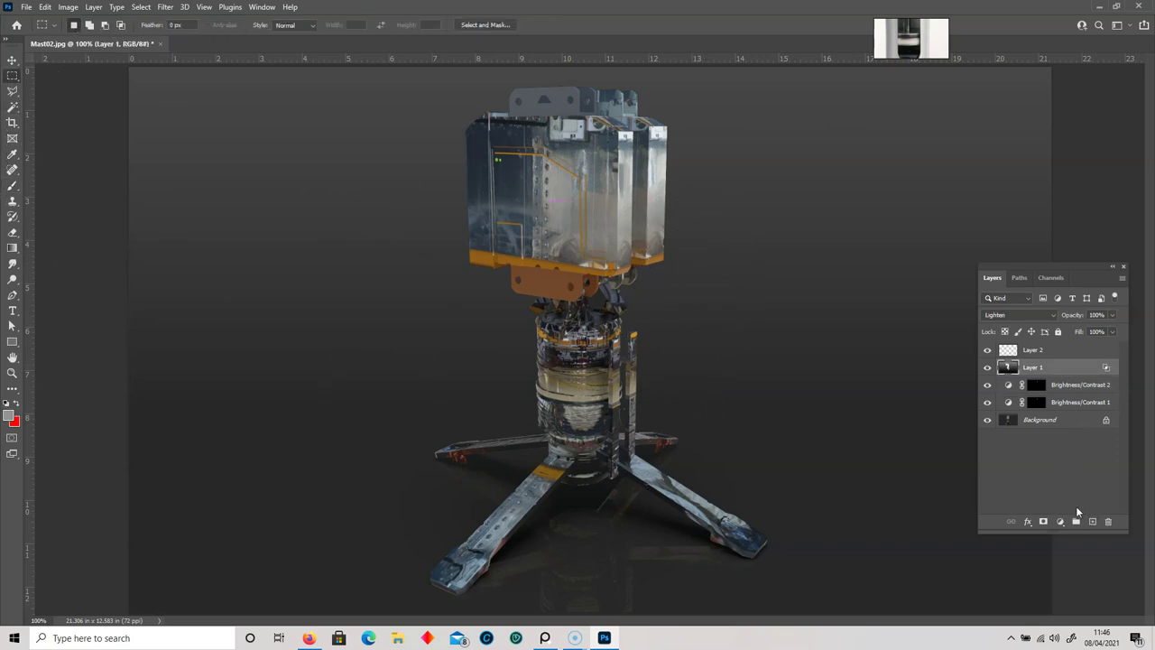
left_click(1092, 522)
left_click(13, 185)
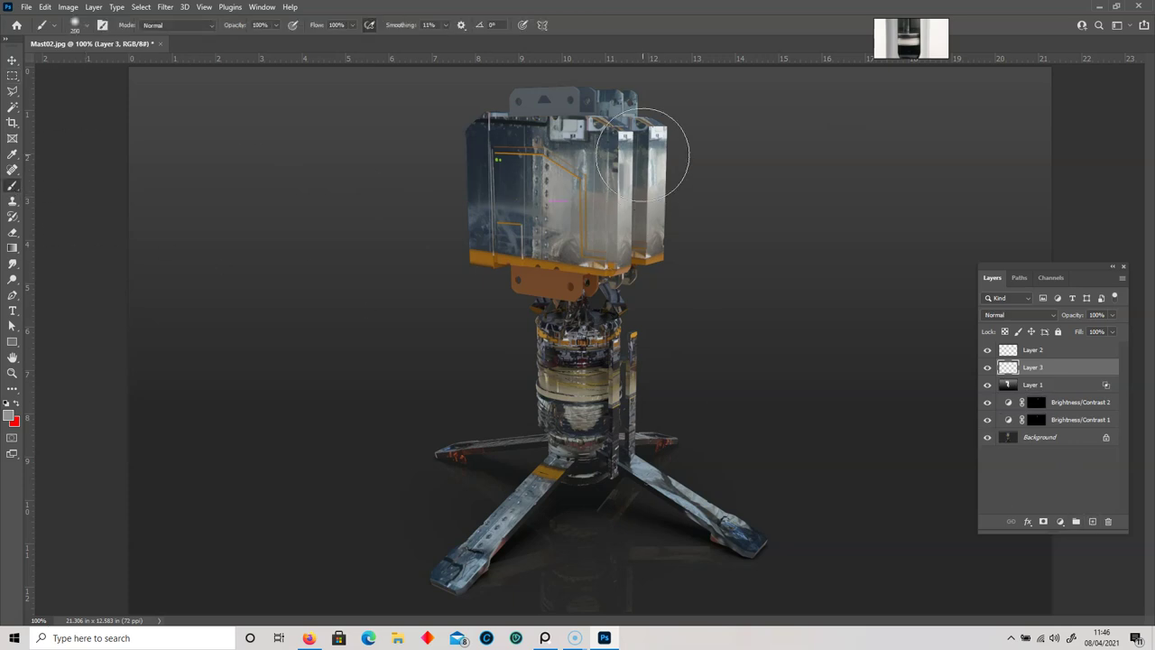
left_click(8, 416)
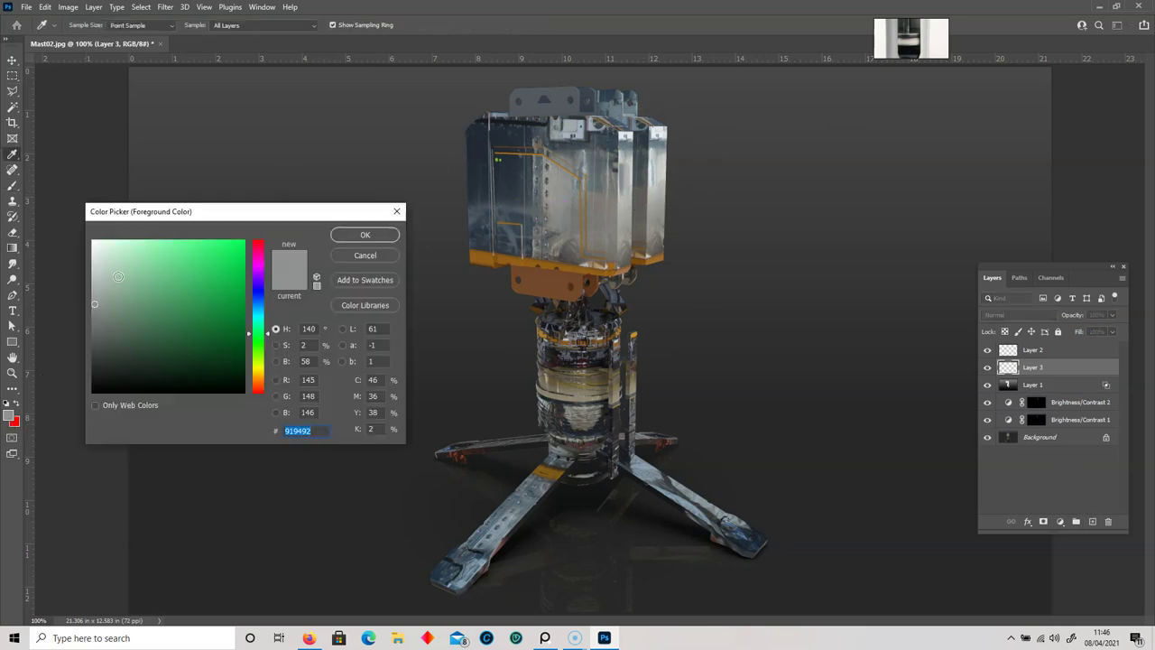
left_click_drag(115, 278, 92, 238)
left_click(364, 235)
mouse_move(631, 146)
left_mouse_down()
mouse_move(654, 126)
mouse_move(666, 134)
left_mouse_up()
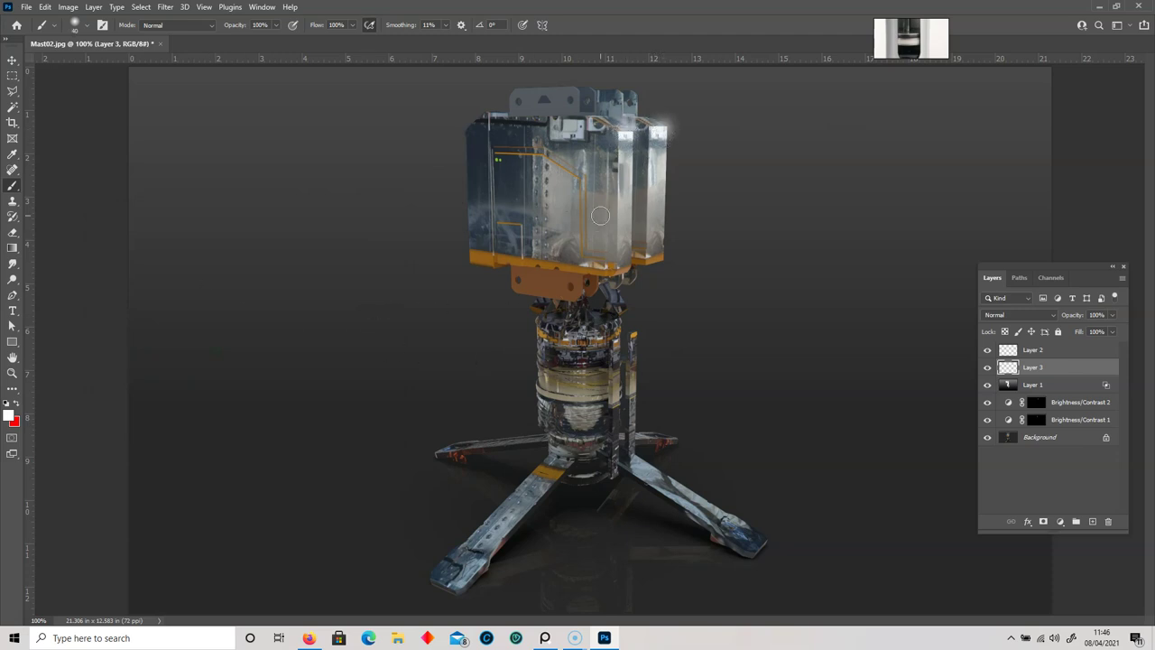
- Paint straight soft white highlights down the outer edges of both narrow faces on a new layer and lower its opacity to 30%
left_click(1094, 521)
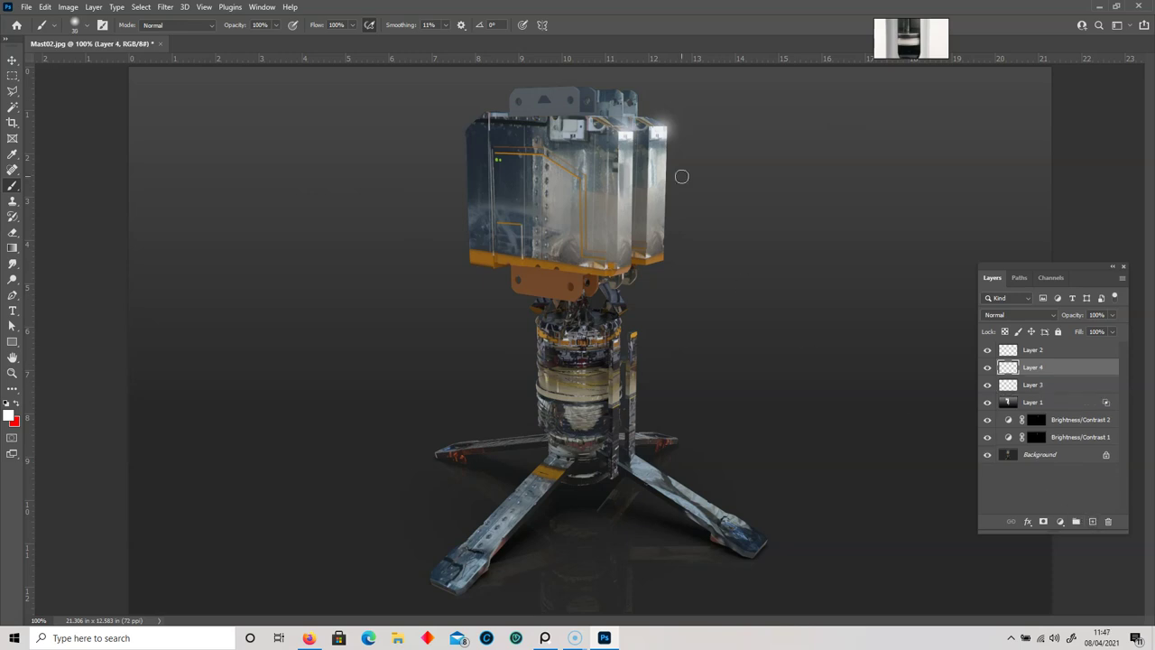
left_click(666, 133)
left_click(660, 262, "shift")
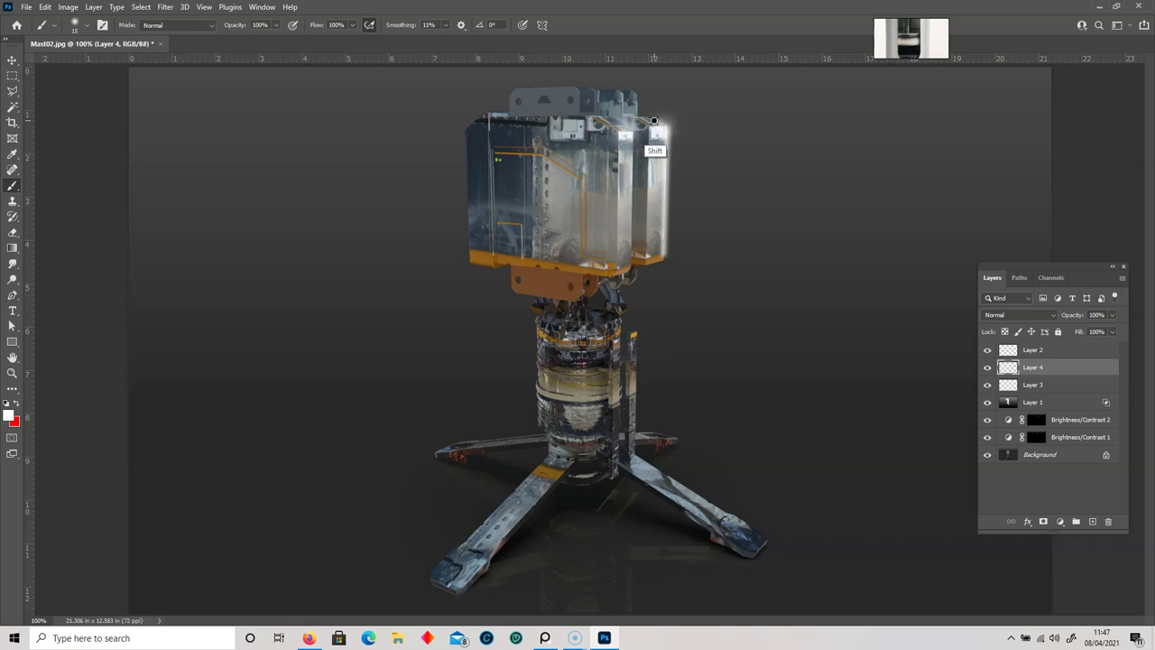
left_click(633, 133)
left_click(635, 258, "shift")
left_click(1114, 316)
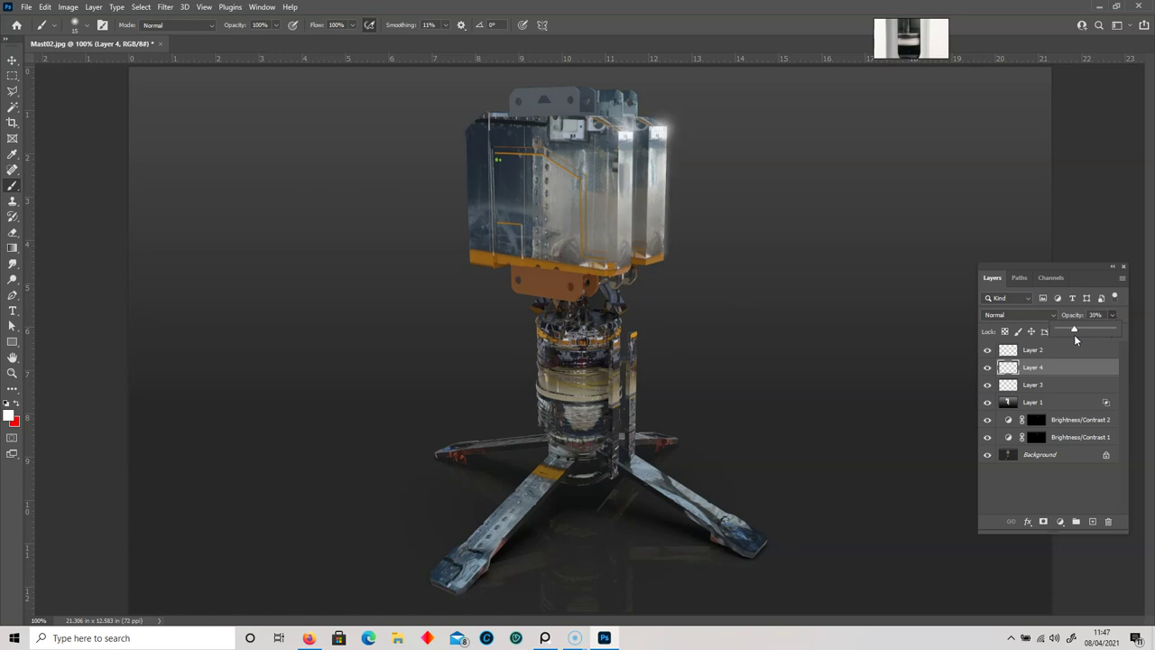
- Raise the edge-highlight layer's opacity to 40% and return to the Brush tool
left_click_drag(1079, 338, 1081, 338)
left_click(13, 233)
key("bracketright")
key("bracketright")
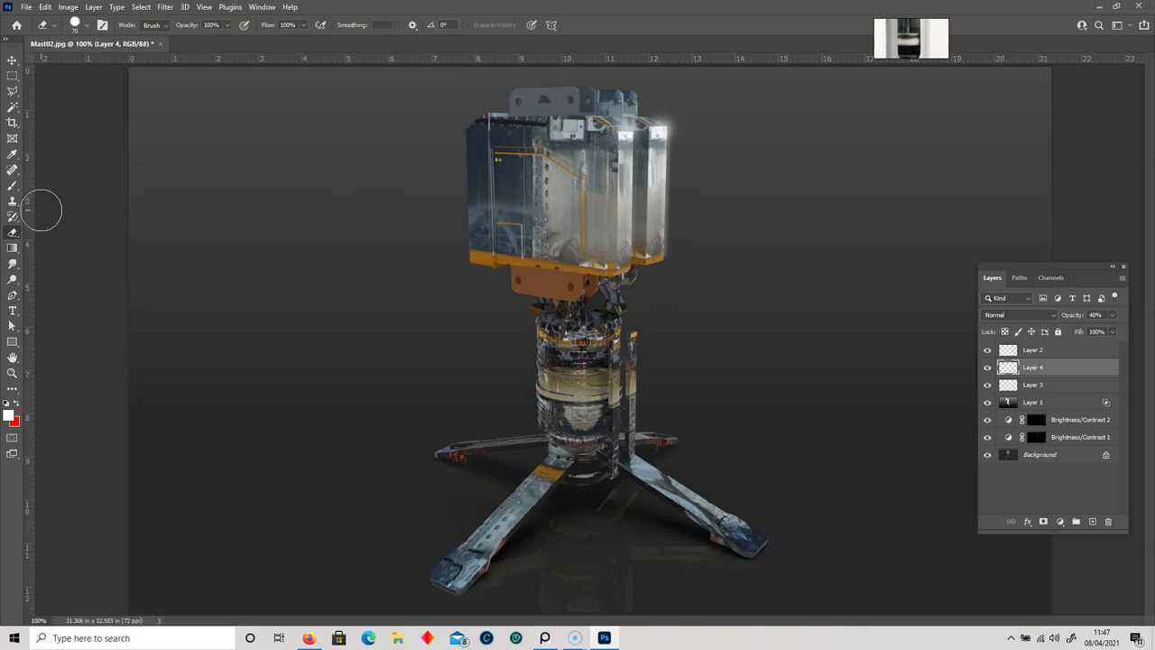
key("b")
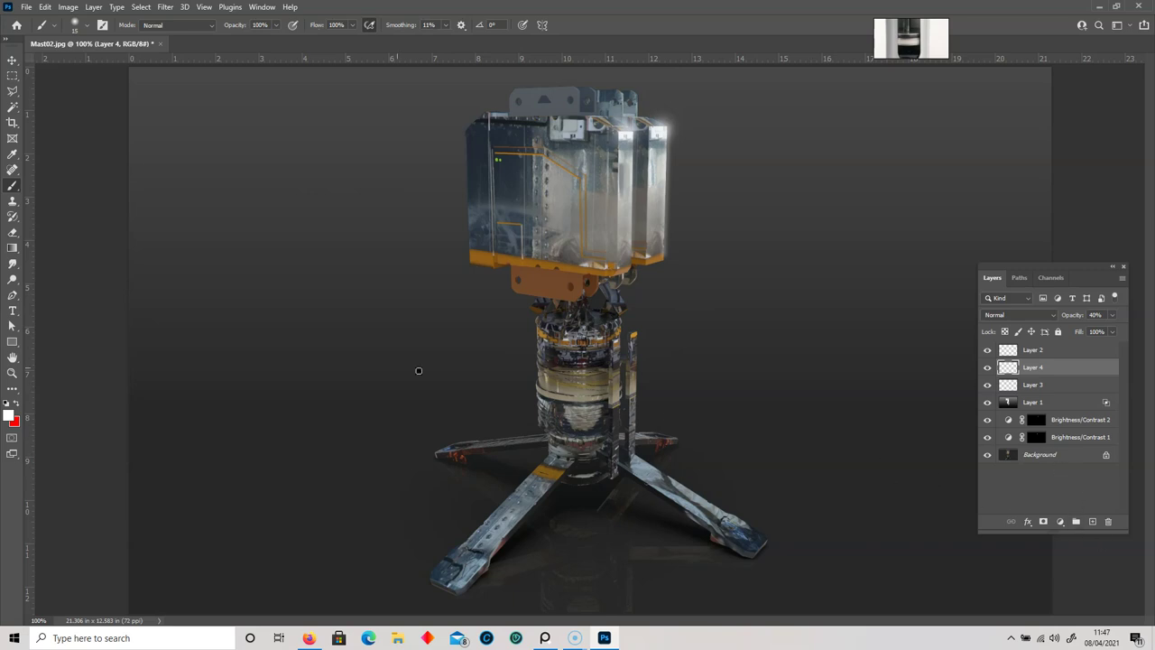
- Choose the Hard Round-basic-opacity brush and set the foreground colour to black
right_click(486, 373)
scroll(791, 397, "up", 4)
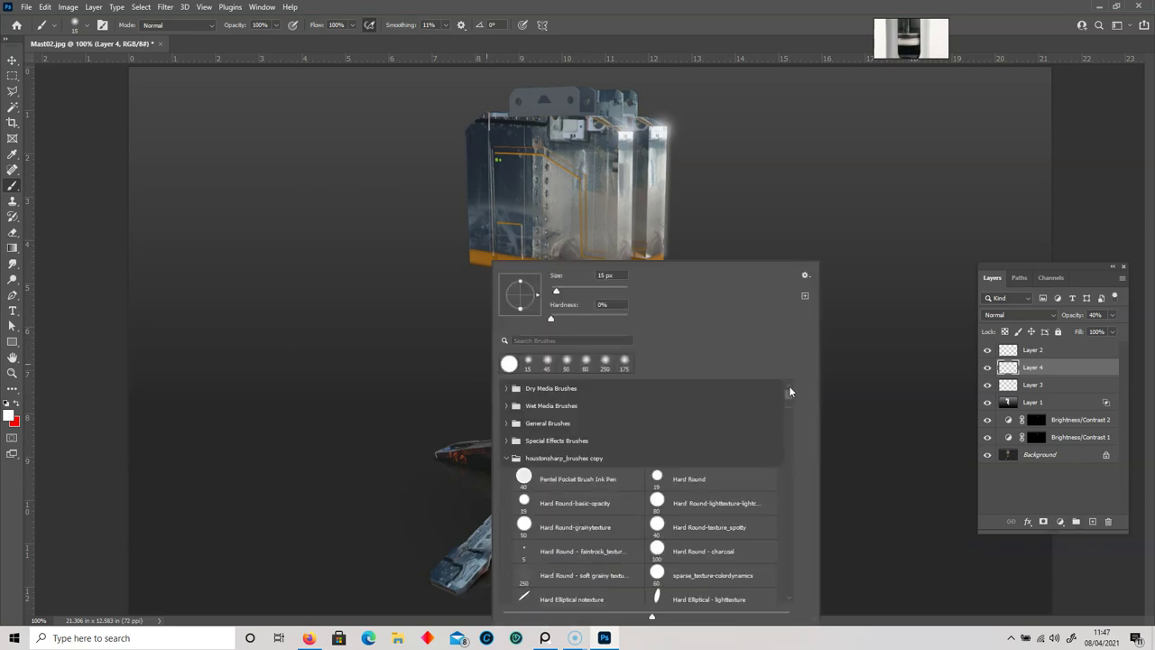
left_click(564, 505)
key("ctrl+minus")
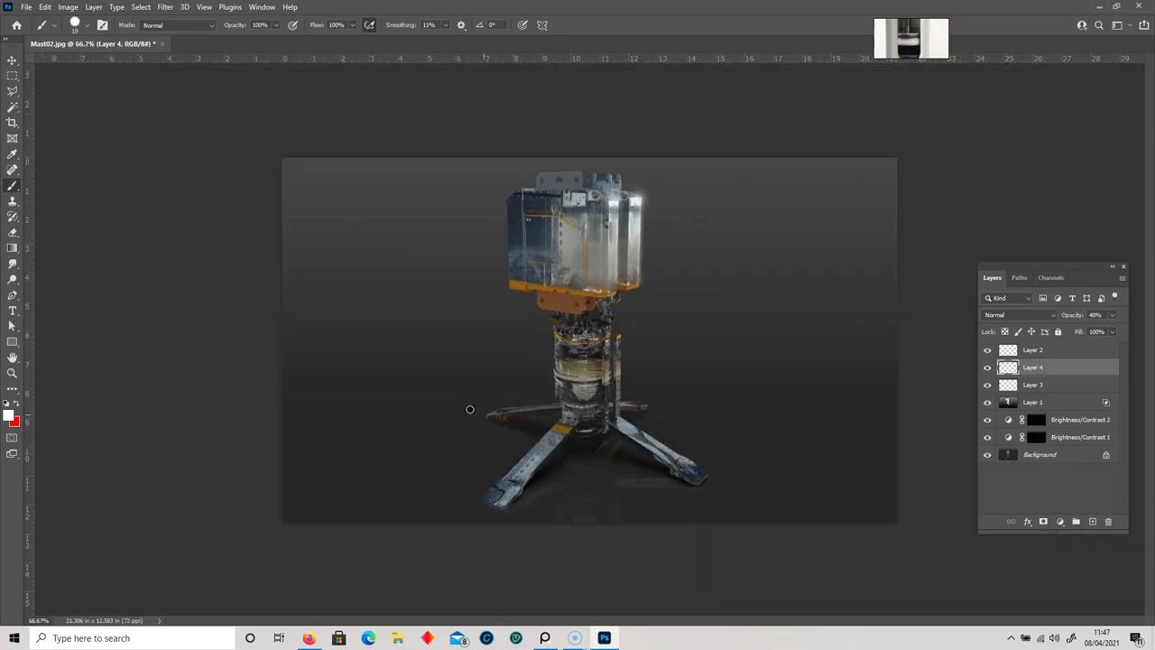
left_click(8, 419)
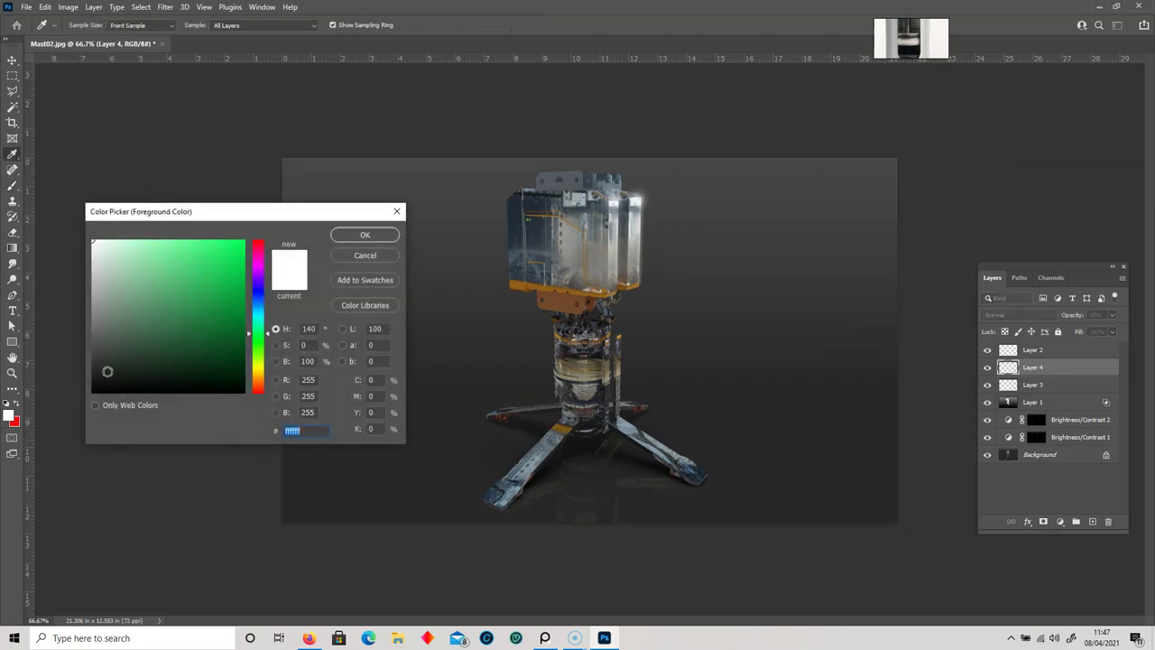
left_click_drag(259, 380, 259, 385)
left_click_drag(167, 320, 168, 417)
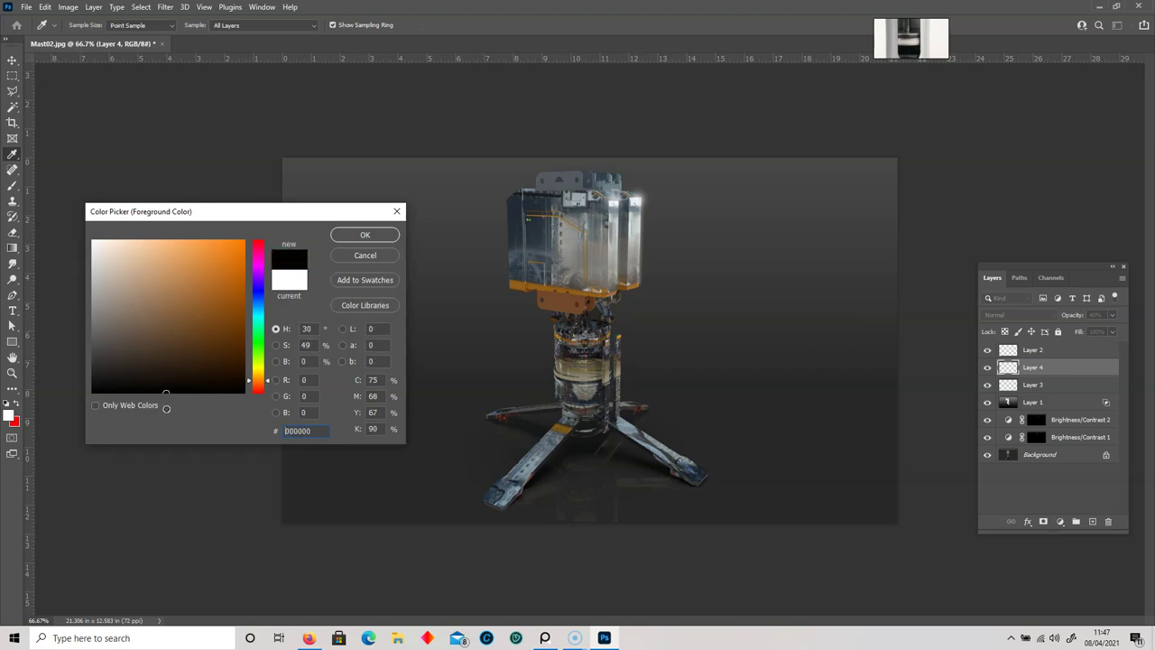
key("Return")
key("b")
- Paint two winding black cables on Layer 4 from the mast's base to the image edges with a 20 px brush
mouse_move(560, 417)
left_mouse_down()
mouse_move(385, 428)
mouse_move(551, 567)
left_mouse_up()
key("ctrl+z")
mouse_move(560, 417)
left_mouse_down()
mouse_move(384, 443)
mouse_move(621, 585)
left_mouse_up()
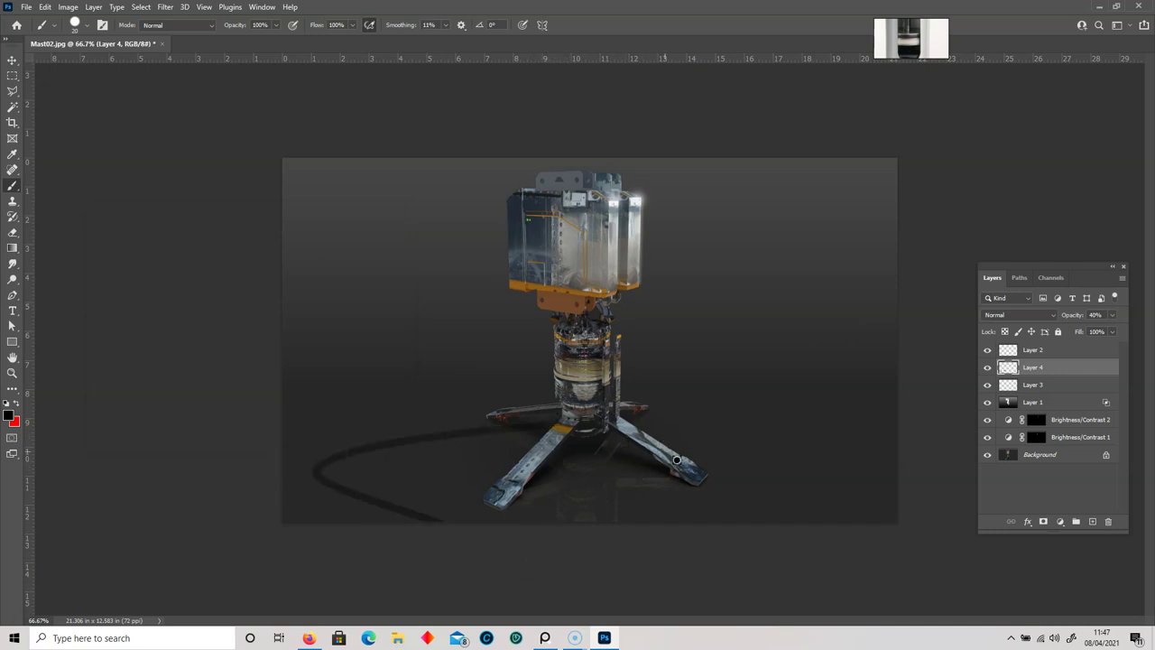
mouse_move(636, 430)
left_mouse_down()
mouse_move(804, 412)
mouse_move(746, 490)
mouse_move(696, 476)
left_mouse_up()
key("ctrl+z")
left_click_drag(660, 427, 930, 527)
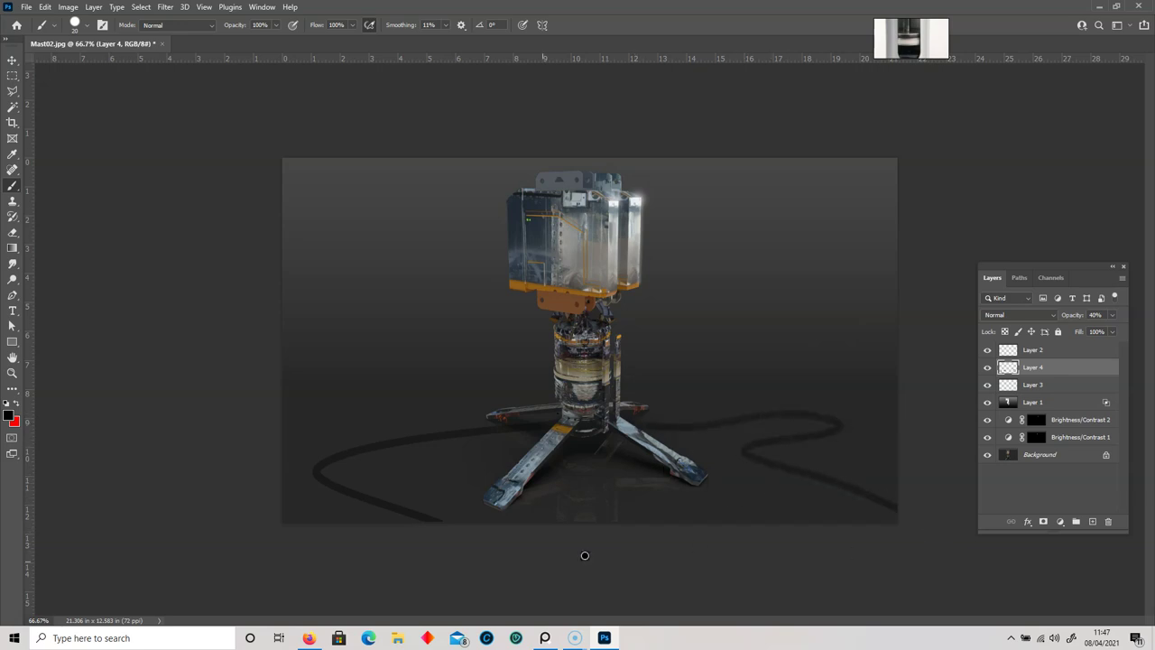
key("ctrl+plus")
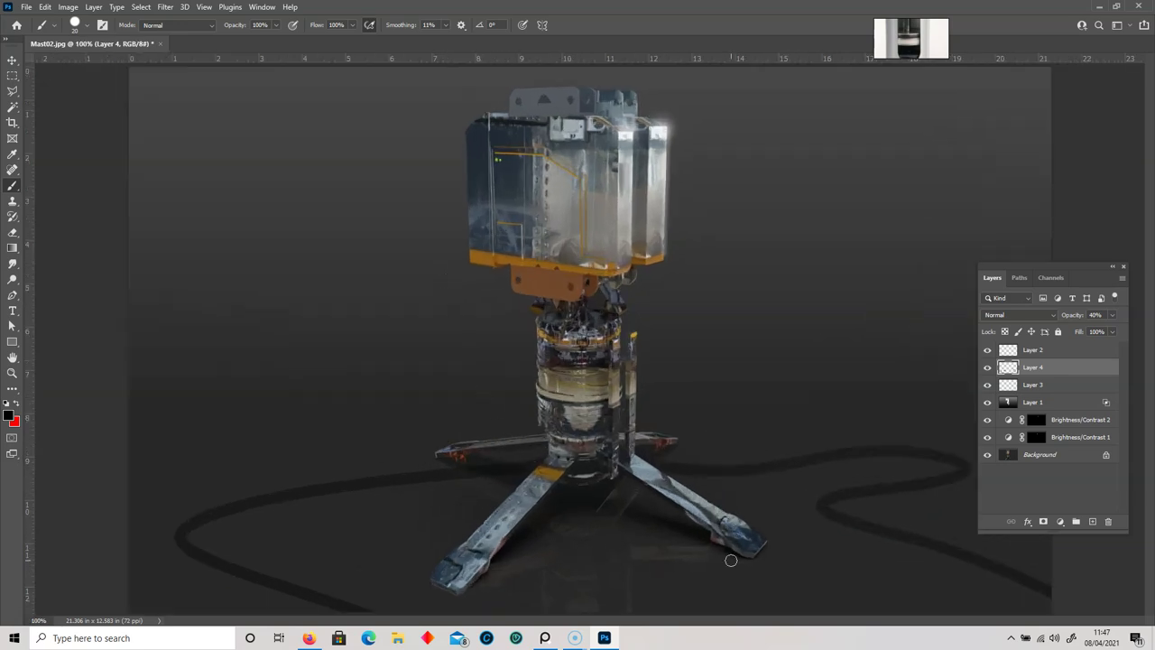
- Add a new layer clipped to the cable layer and swap the foreground colour to red
left_click(1092, 523)
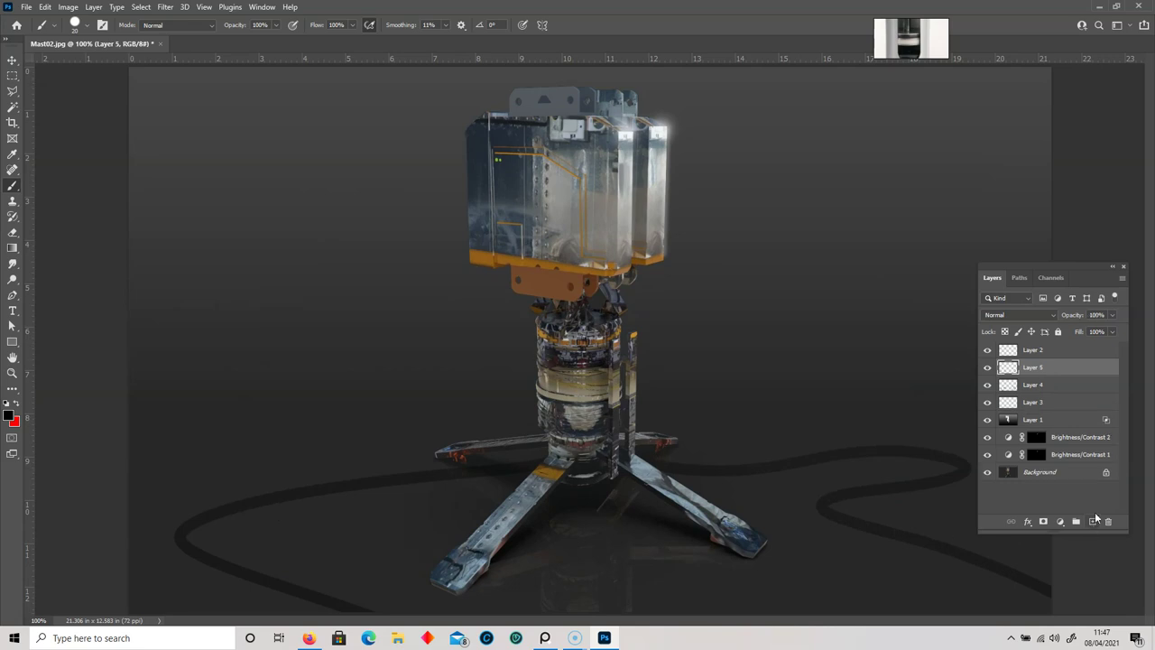
right_click(1069, 371)
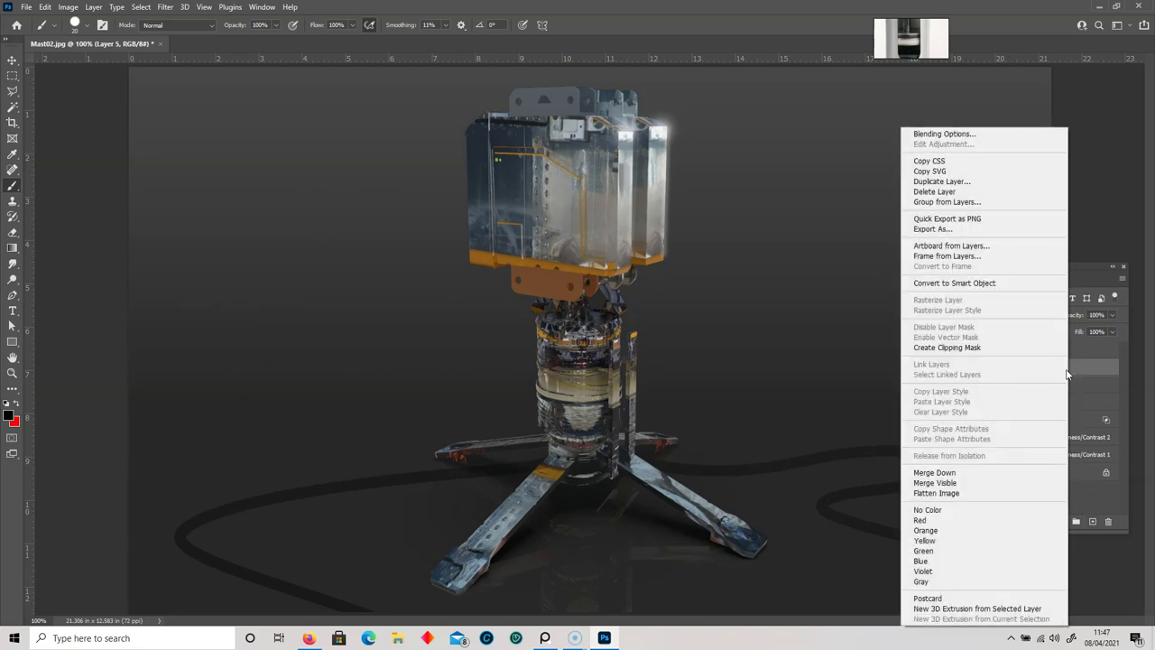
left_click(975, 348)
key("x")
- Try to paint red stripes across the cables on the clipped layer
mouse_move(390, 477)
left_mouse_down()
mouse_move(355, 506)
mouse_move(160, 505)
mouse_move(343, 578)
left_mouse_up()
key("ctrl+minus")
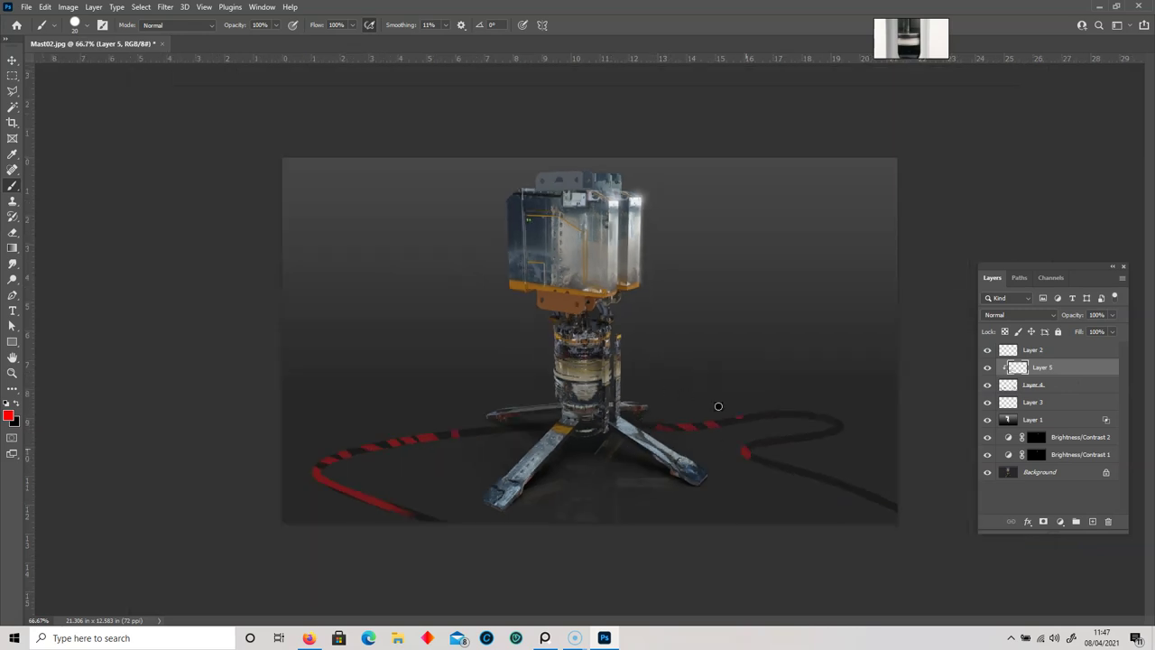
key("ctrl+z")
- Switch to a soft round brush preset and reduce its size to 90 px
right_click(348, 432)
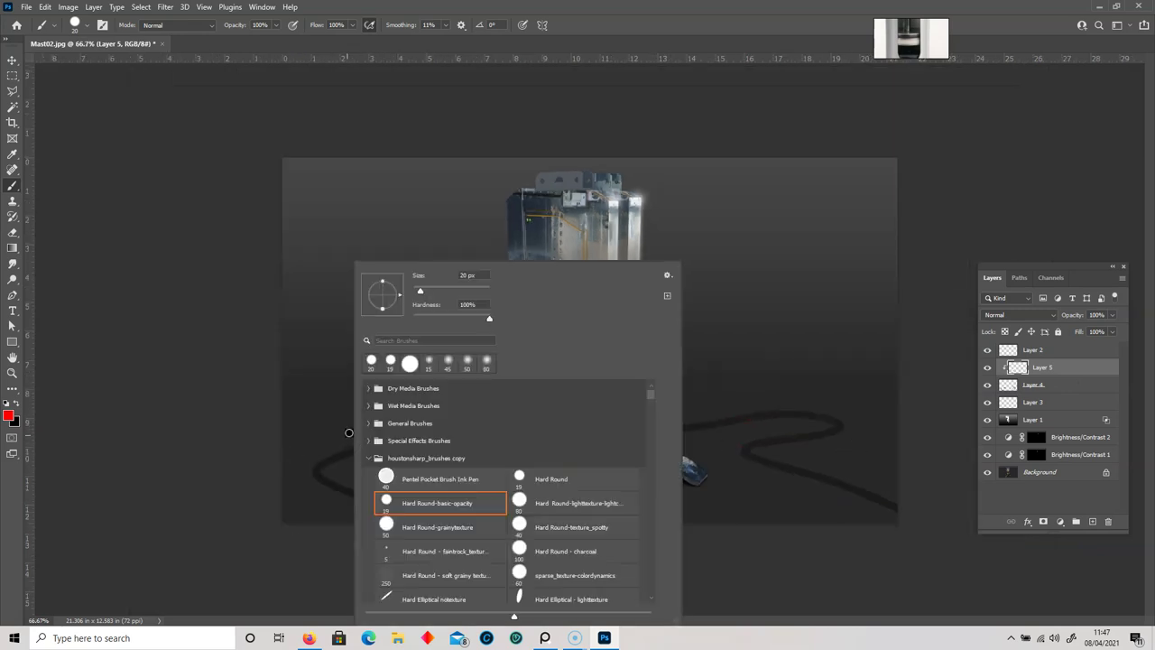
left_click_drag(651, 393, 652, 402)
left_click(390, 495)
left_click(67, 454)
key("bracketleft")
key("bracketleft")
key("bracketleft")
key("bracketleft")
key("bracketleft")
key("bracketleft")
key("bracketleft")
key("bracketleft")
key("bracketleft")
key("bracketleft")
key("bracketleft")
key("bracketleft")
key("bracketleft")
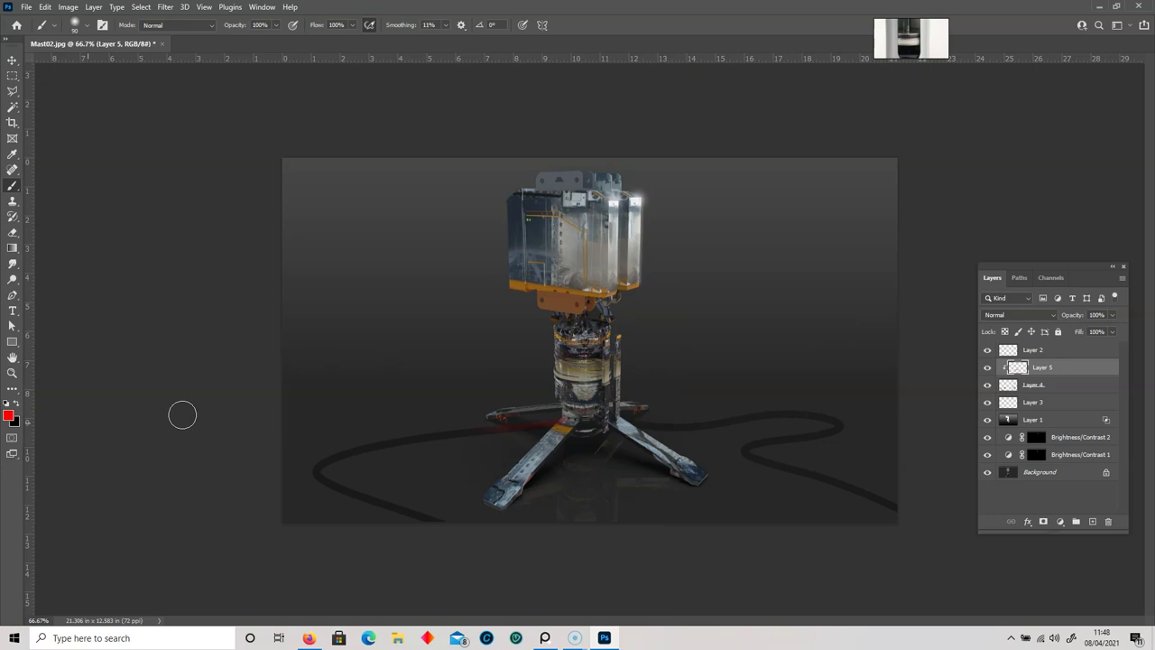
- Pick a darker red and paint it along both cables on the clipped layer
left_click(9, 416)
left_click(205, 293)
key("Return")
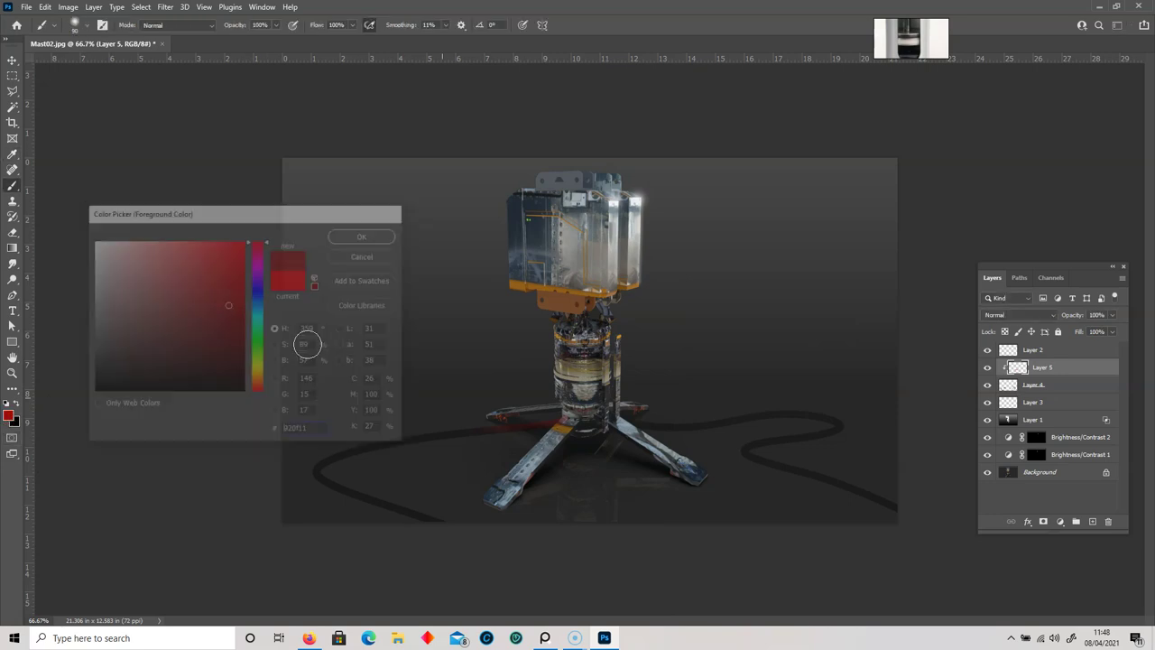
mouse_move(393, 424)
left_mouse_down()
mouse_move(268, 464)
mouse_move(322, 505)
mouse_move(355, 505)
mouse_move(327, 475)
mouse_move(401, 501)
mouse_move(342, 479)
left_mouse_up()
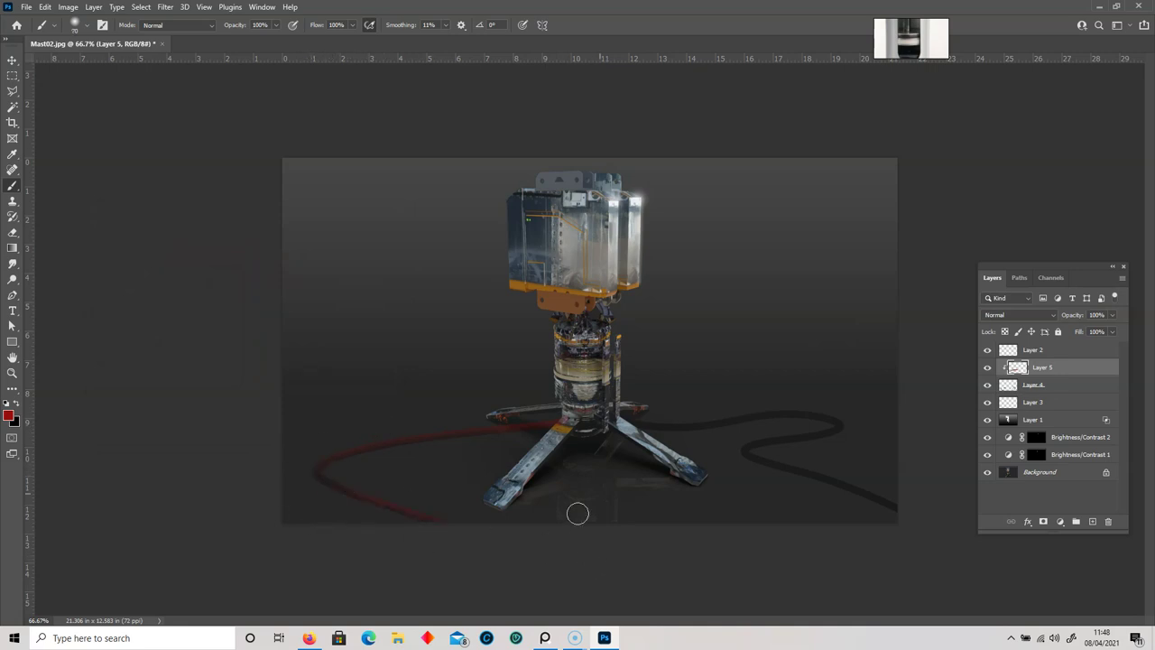
mouse_move(622, 418)
left_mouse_down()
mouse_move(743, 403)
mouse_move(861, 407)
mouse_move(879, 428)
mouse_move(826, 427)
left_mouse_up()
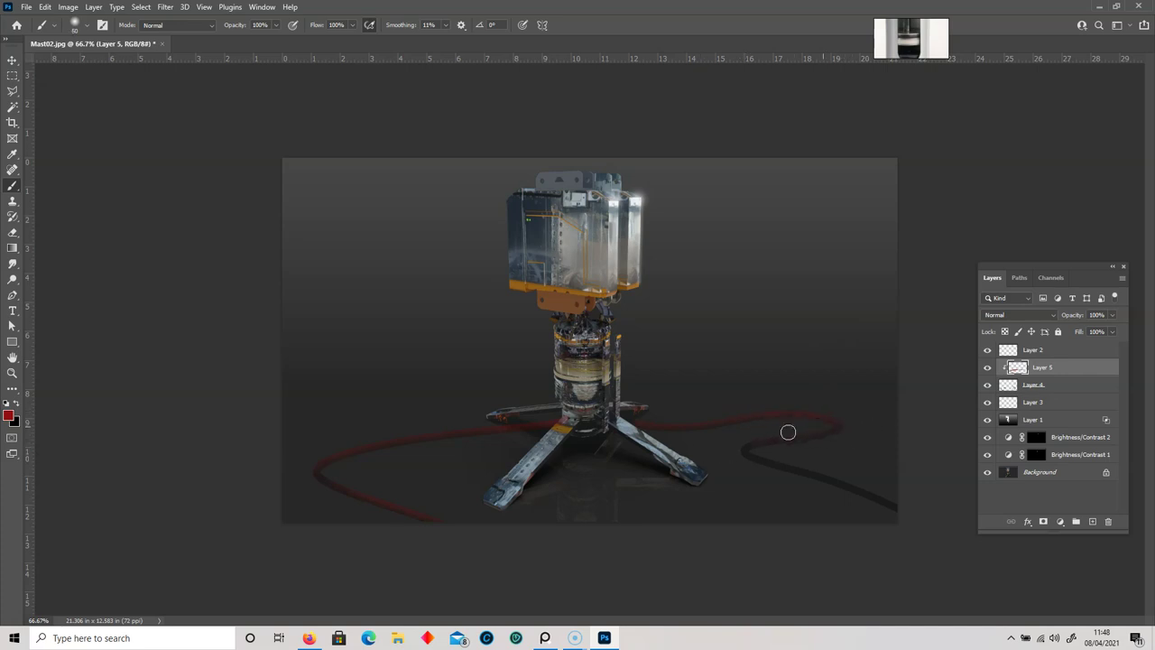
left_click_drag(755, 455, 819, 475)
- Pick a brighter red and highlight the right-hand cable with a 30 px soft brush
key("ctrl+plus")
key("ctrl+plus")
left_click_drag(757, 538, 344, 305)
left_click(10, 418)
left_click_drag(203, 273, 211, 272)
left_click(365, 235)
key("bracketleft")
key("bracketleft")
key("bracketleft")
key("bracketleft")
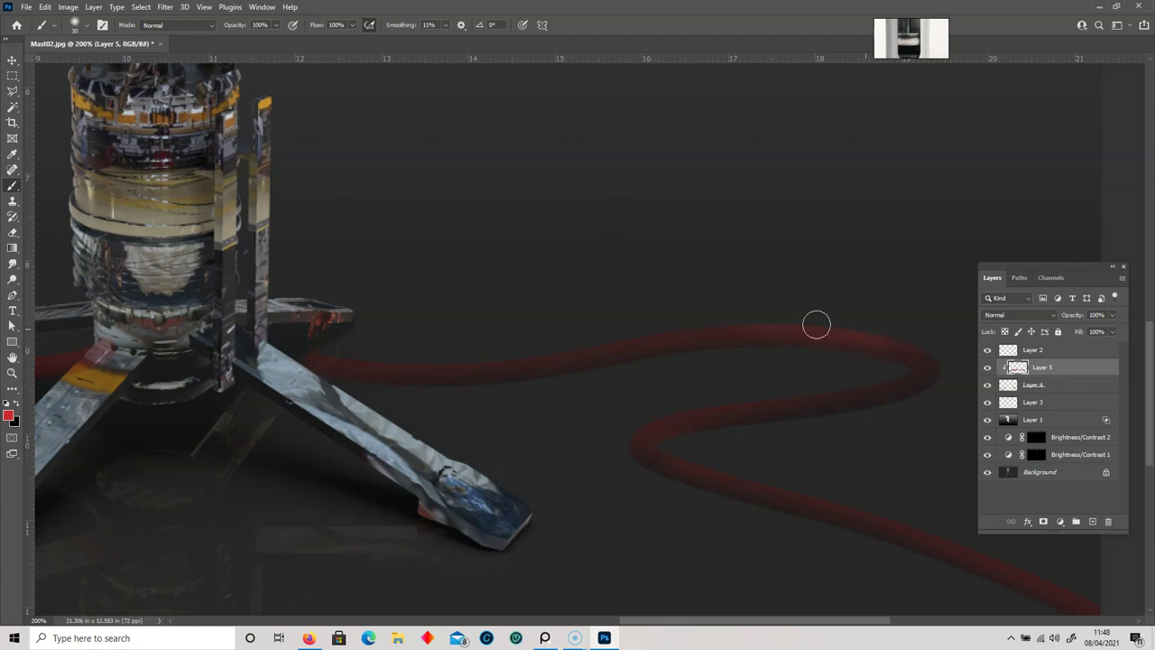
left_click_drag(719, 399, 668, 335)
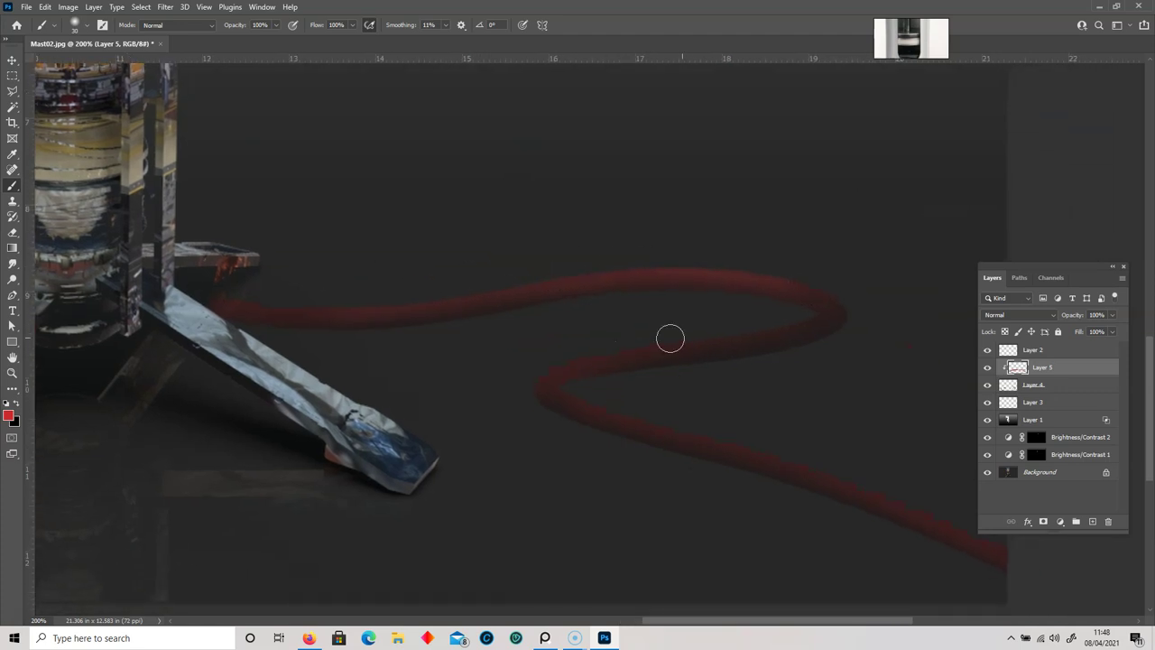
- Paint the brighter red highlight along the left-hand cable with the 30 px soft brush
key("bracketright")
key("bracketright")
key("bracketright")
scroll(632, 457, "left", 10, "ctrl")
key("bracketleft")
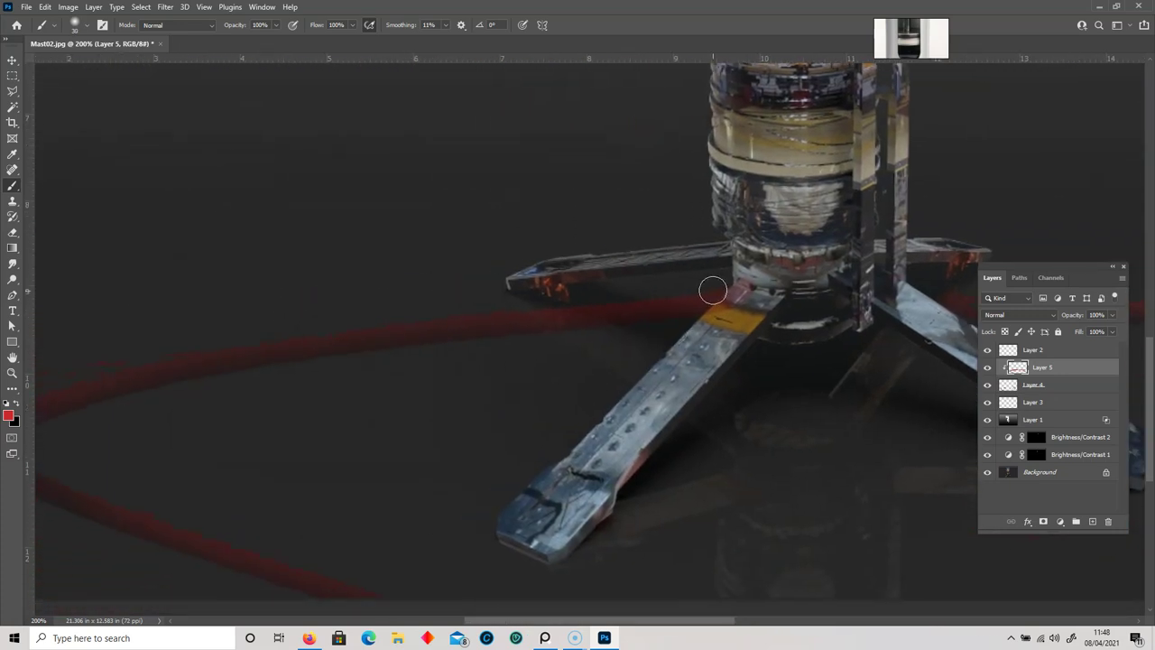
mouse_move(247, 449)
left_mouse_down()
mouse_move(389, 423)
mouse_move(450, 398)
left_mouse_up()
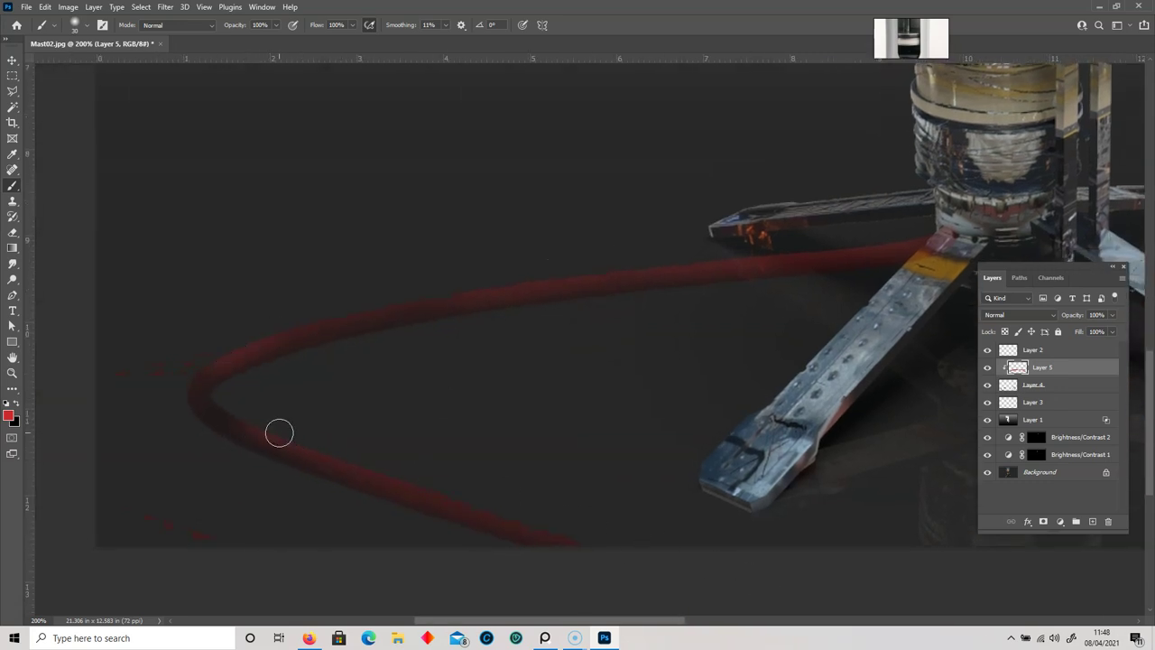
- Add a new layer directly above Layer 3, below the cable layer, for the cable shadows
key("ctrl+minus")
key("ctrl+plus")
key("ctrl+plus")
left_click_drag(555, 498, 451, 308)
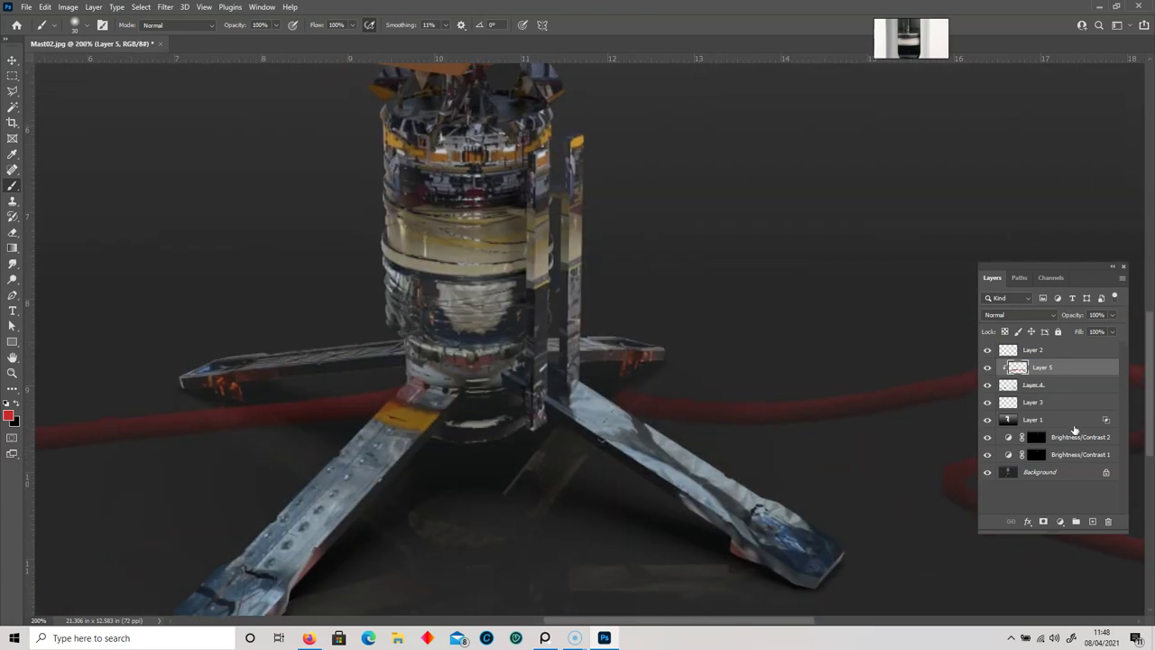
left_click(1062, 392)
left_click(1056, 406)
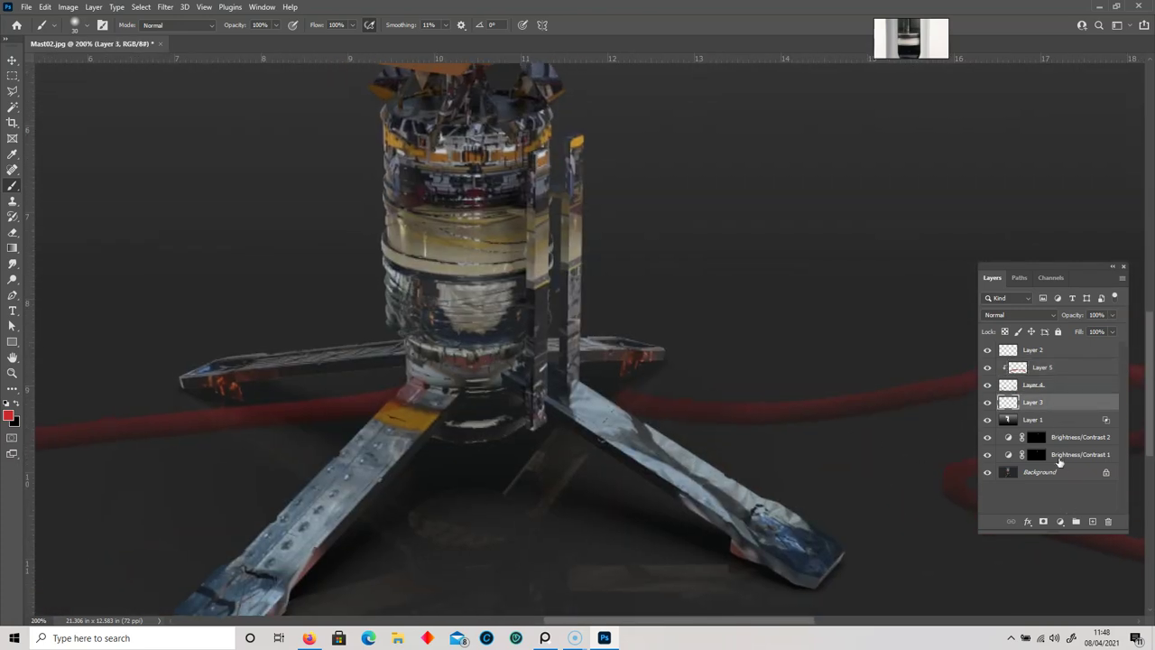
left_click(1095, 523)
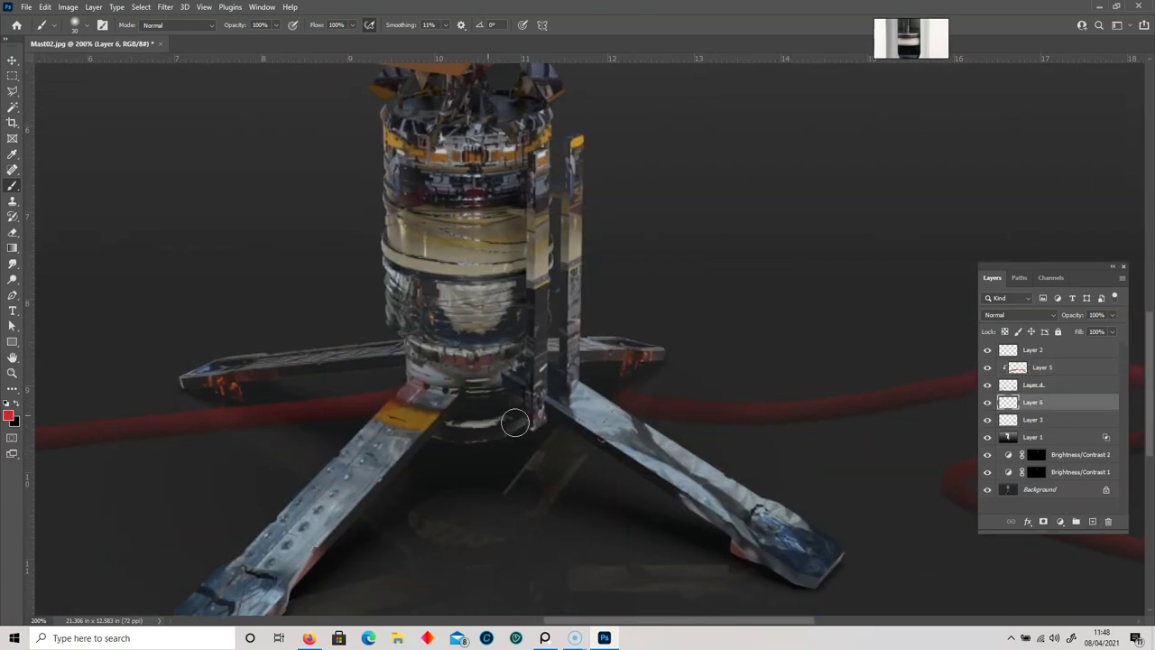
- Try to paint a very dark red shadow beneath the right-hand cable on the new layer
left_click(9, 416)
left_click(209, 360)
left_click_drag(209, 364, 212, 365)
key("Return")
left_click_drag(572, 433, 372, 250)
left_click_drag(551, 283, 454, 286)
left_click_drag(346, 240, 593, 236)
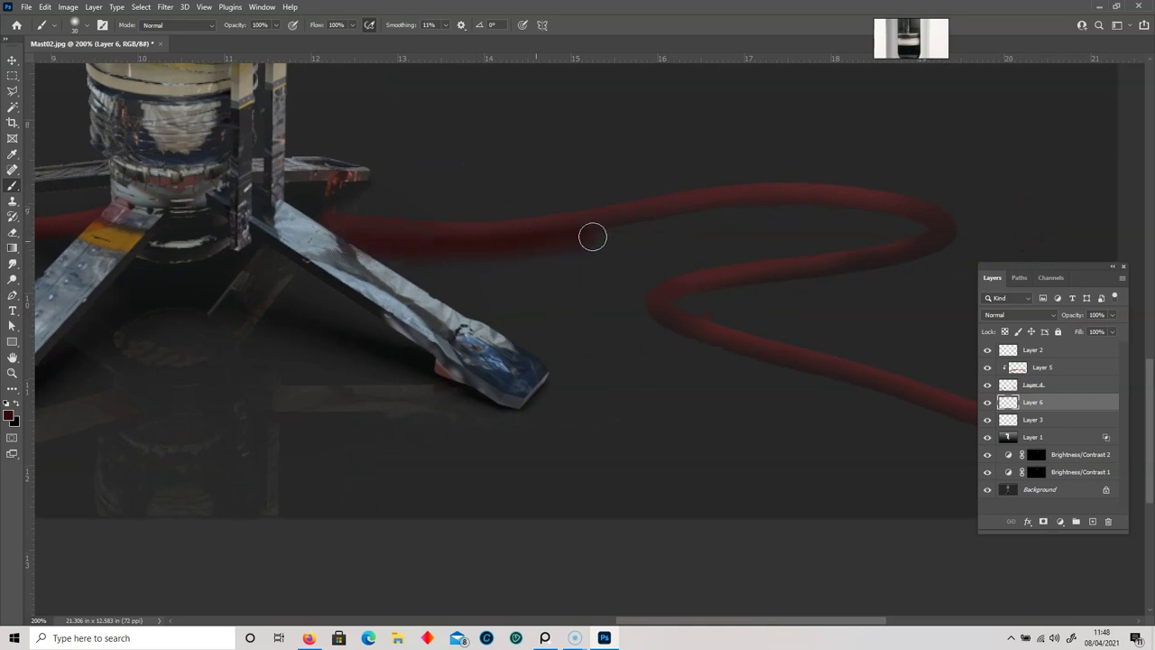
key("ctrl+z")
- Set the foreground colour to near-black and try a shadow stroke beneath the right-hand cable
left_click(9, 416)
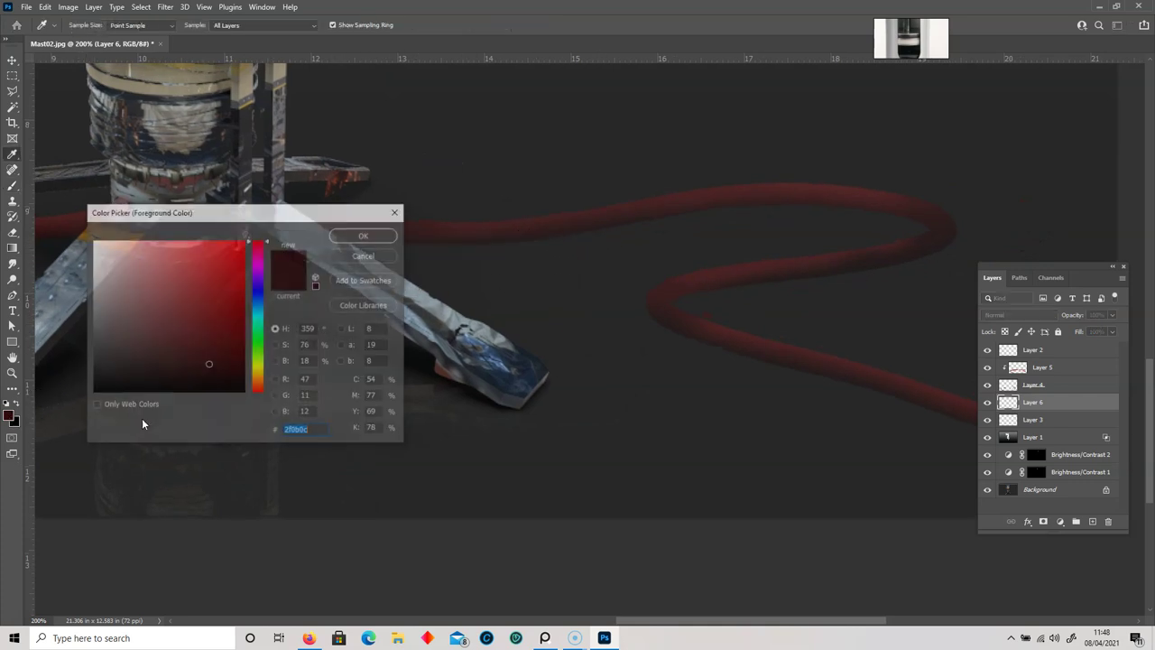
left_click(183, 384)
left_click(365, 235)
mouse_move(334, 240)
left_mouse_down()
mouse_move(564, 236)
mouse_move(776, 202)
mouse_move(876, 207)
mouse_move(934, 231)
mouse_move(897, 245)
mouse_move(921, 263)
left_mouse_up()
key("ctrl+z")
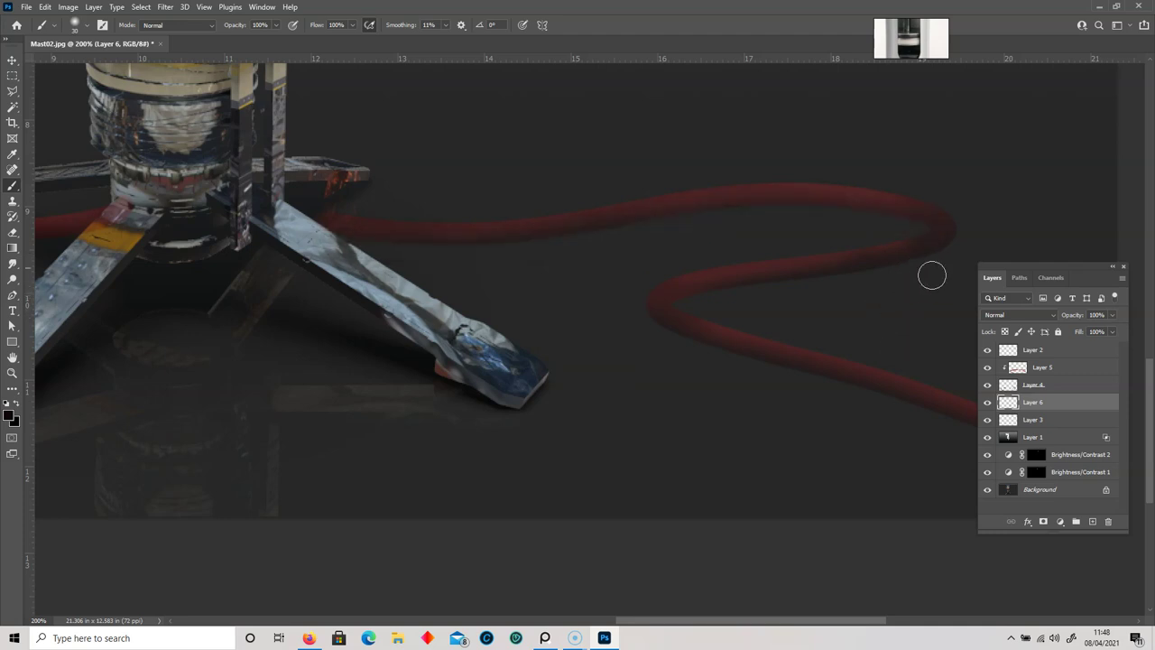
- Darken Layer 4 with a Curves adjustment that lowers the white point's output to 0
left_click(1069, 388)
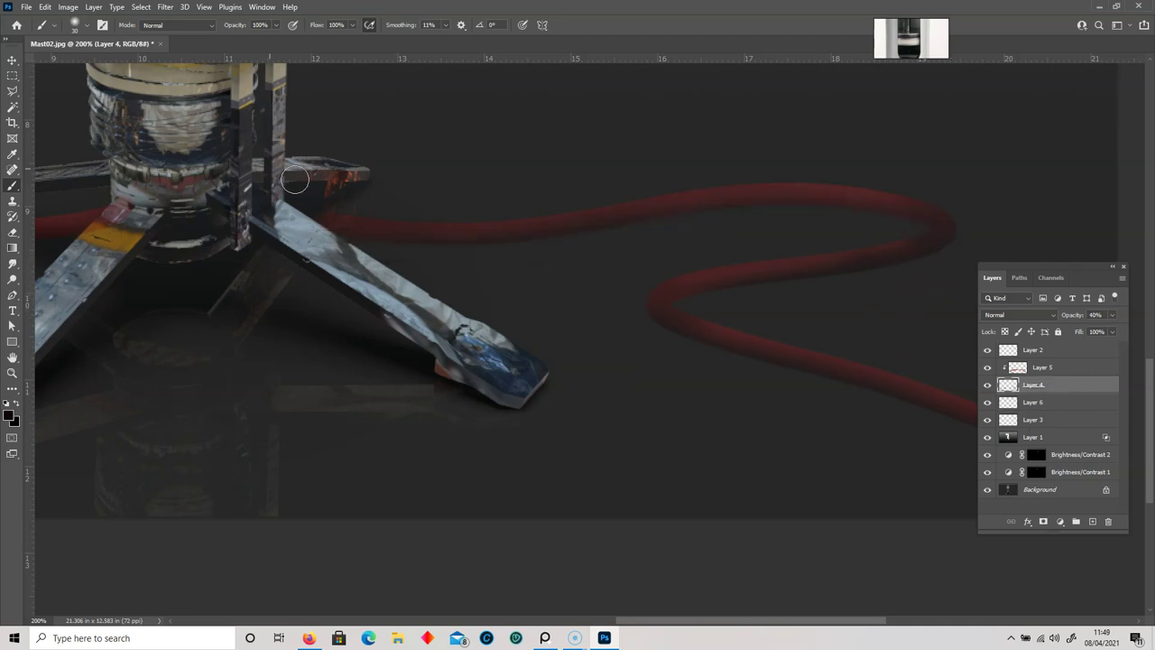
left_click(68, 6)
mouse_move(117, 38)
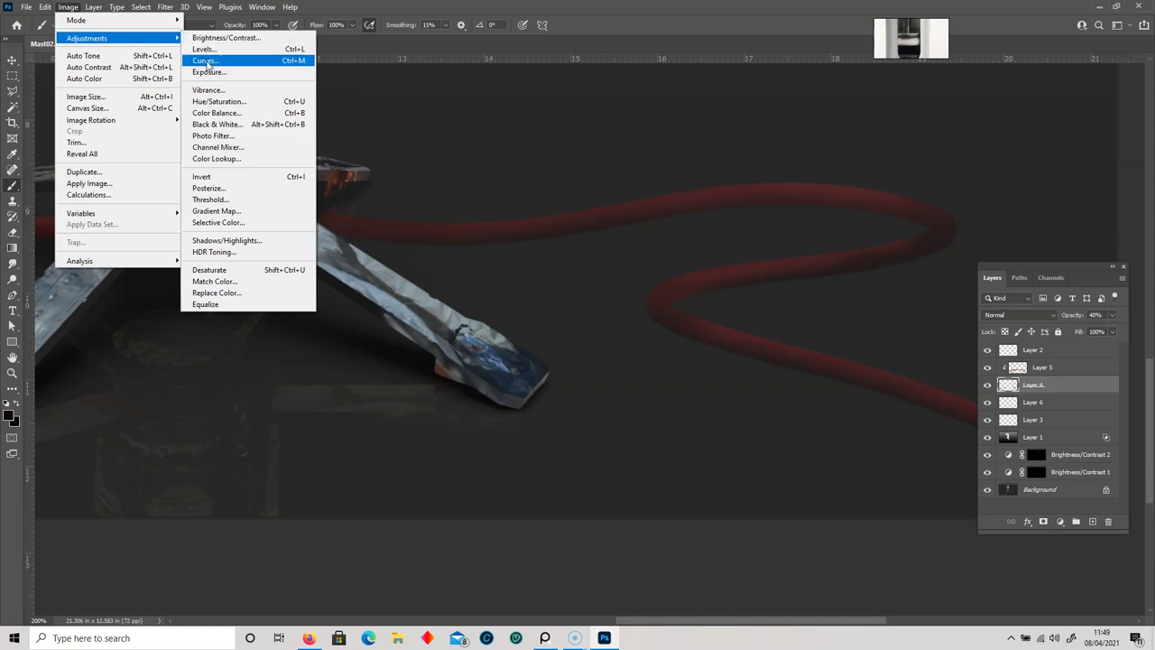
left_click(207, 62)
left_click_drag(626, 279, 664, 298)
key("Delete")
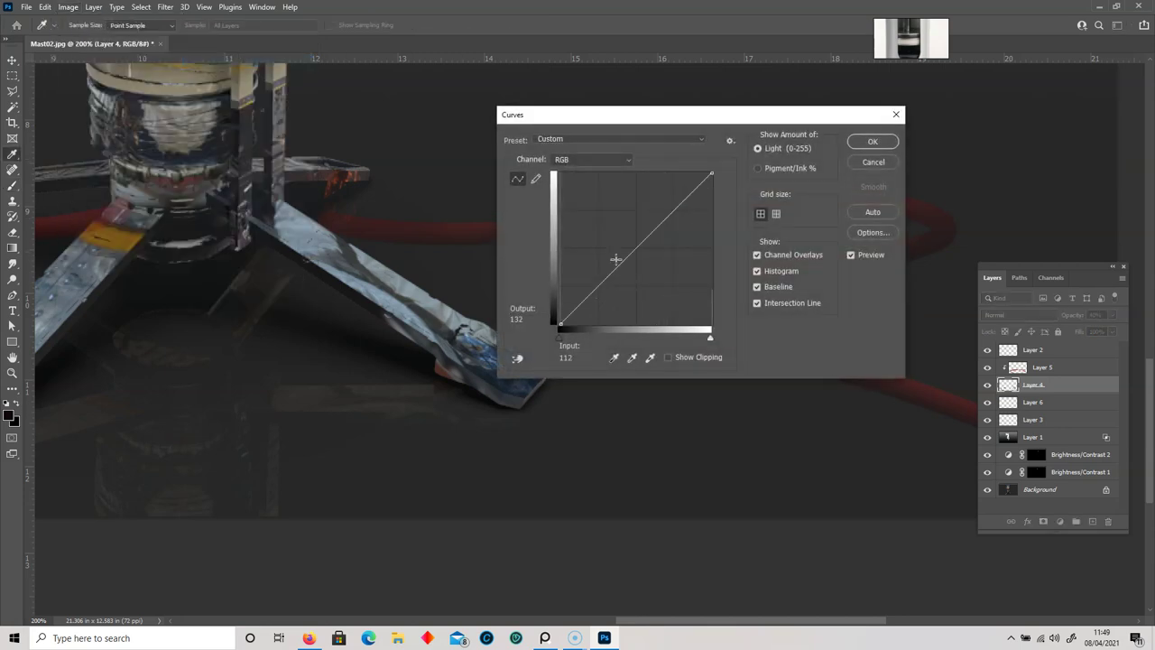
left_click_drag(712, 173, 723, 332)
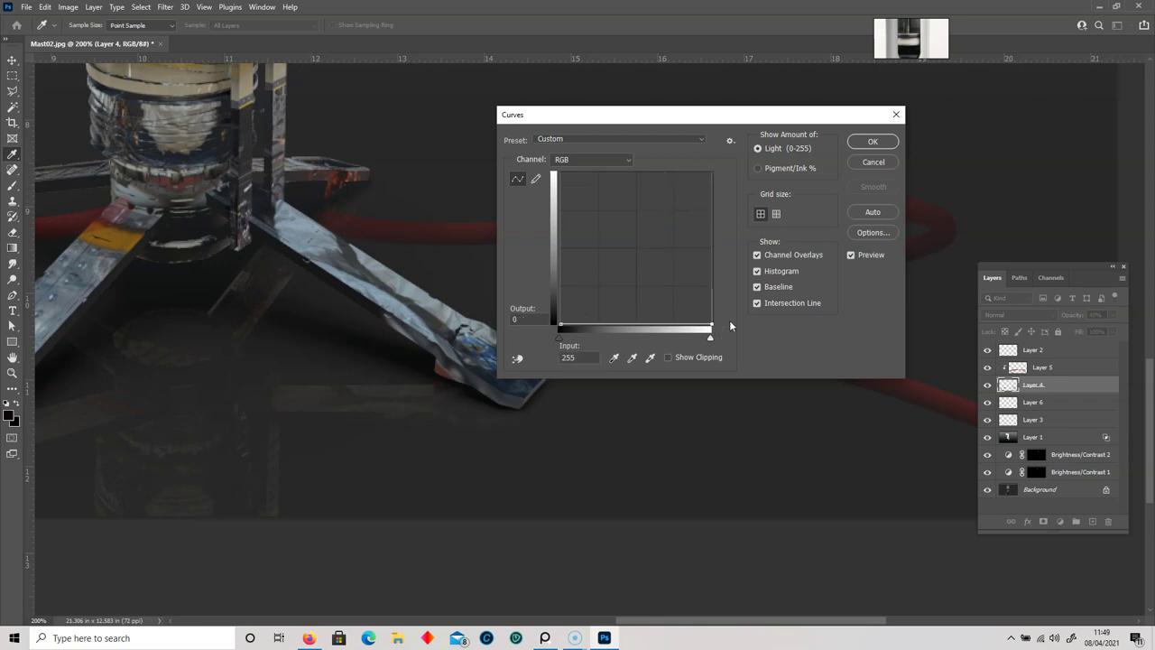
left_click(866, 143)
key("b")
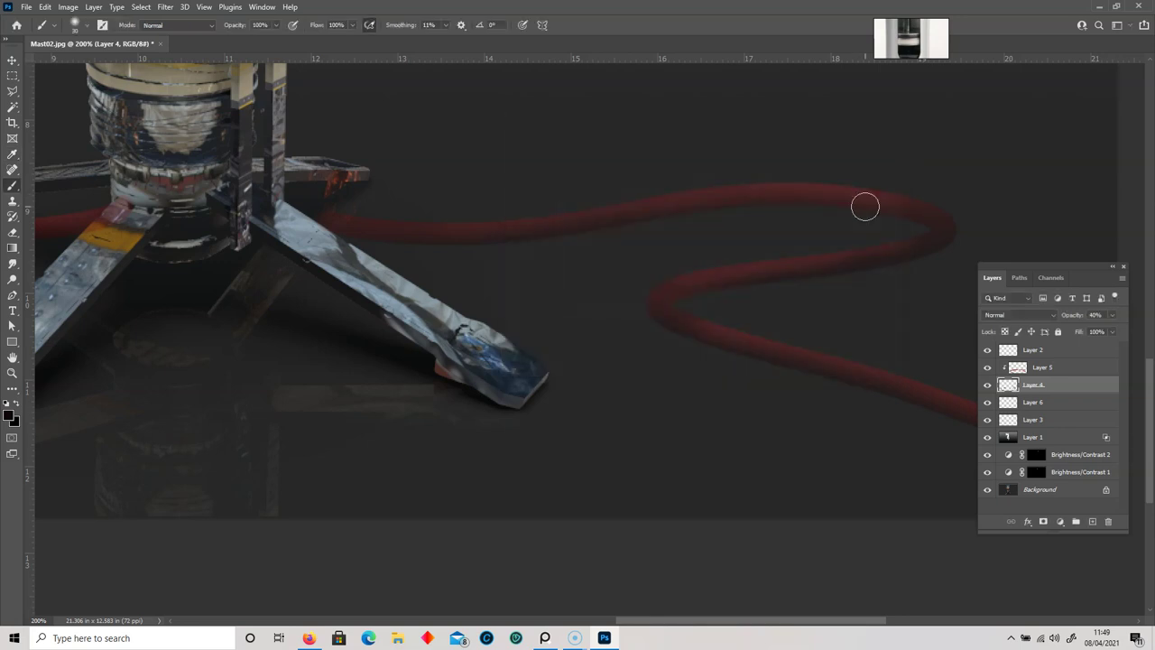
- Paint a soft black shadow beneath the right-hand cable on Layer 6
left_click(1053, 401)
mouse_move(294, 233)
left_mouse_down()
mouse_move(389, 249)
mouse_move(802, 222)
mouse_move(894, 234)
mouse_move(900, 268)
mouse_move(694, 311)
left_mouse_up()
left_click_drag(643, 362, 453, 316)
mouse_move(487, 273)
left_mouse_down()
mouse_move(577, 327)
mouse_move(755, 382)
mouse_move(965, 488)
left_mouse_up()
- Paint a soft black shadow beneath the upper run of the left-hand cable on Layer 6
left_click_drag(207, 348, 803, 341)
left_click_drag(383, 285, 631, 274)
left_click_drag(748, 181, 621, 194)
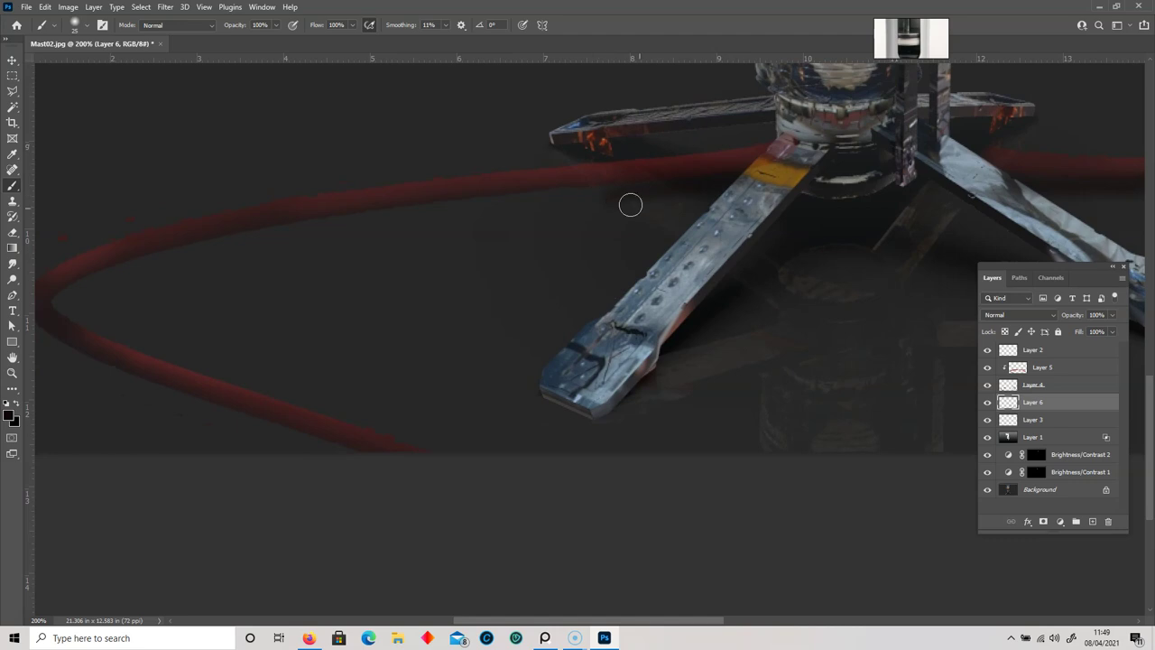
key("ctrl+z")
mouse_move(727, 198)
left_mouse_down()
mouse_move(268, 234)
mouse_move(147, 258)
mouse_move(78, 297)
left_mouse_up()
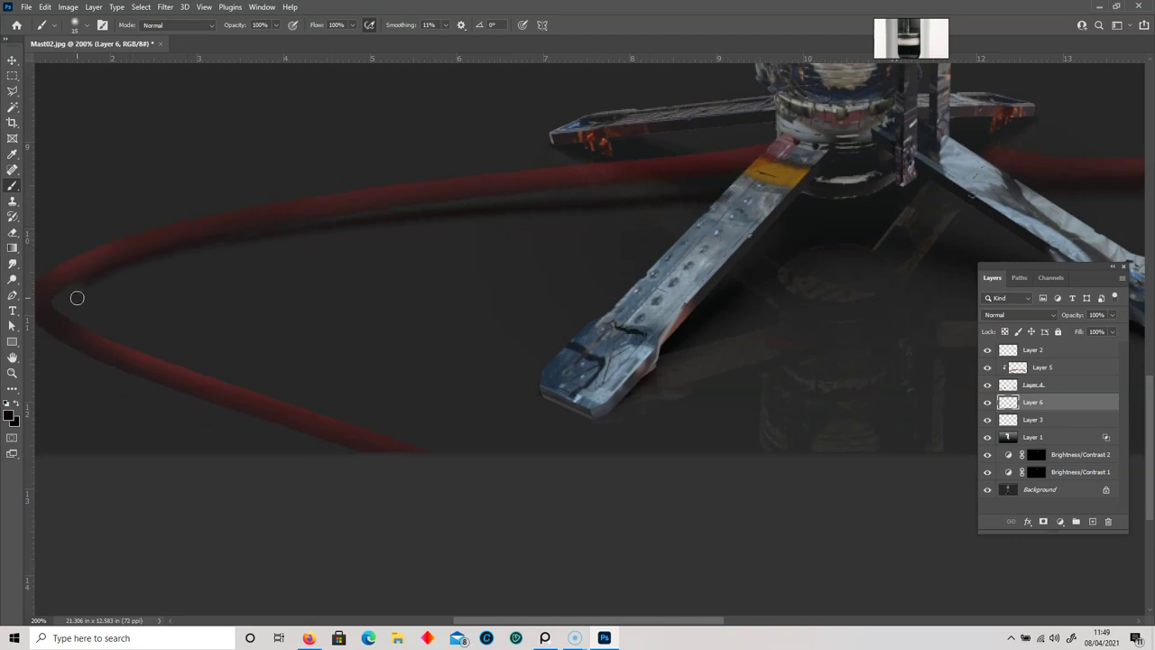
- Continue the soft black shadow around the left-hand cable's bend and beneath its lower run
left_click_drag(258, 359, 346, 273)
key("bracketright")
mouse_move(181, 201)
left_mouse_down()
mouse_move(150, 208)
mouse_move(157, 249)
left_mouse_up()
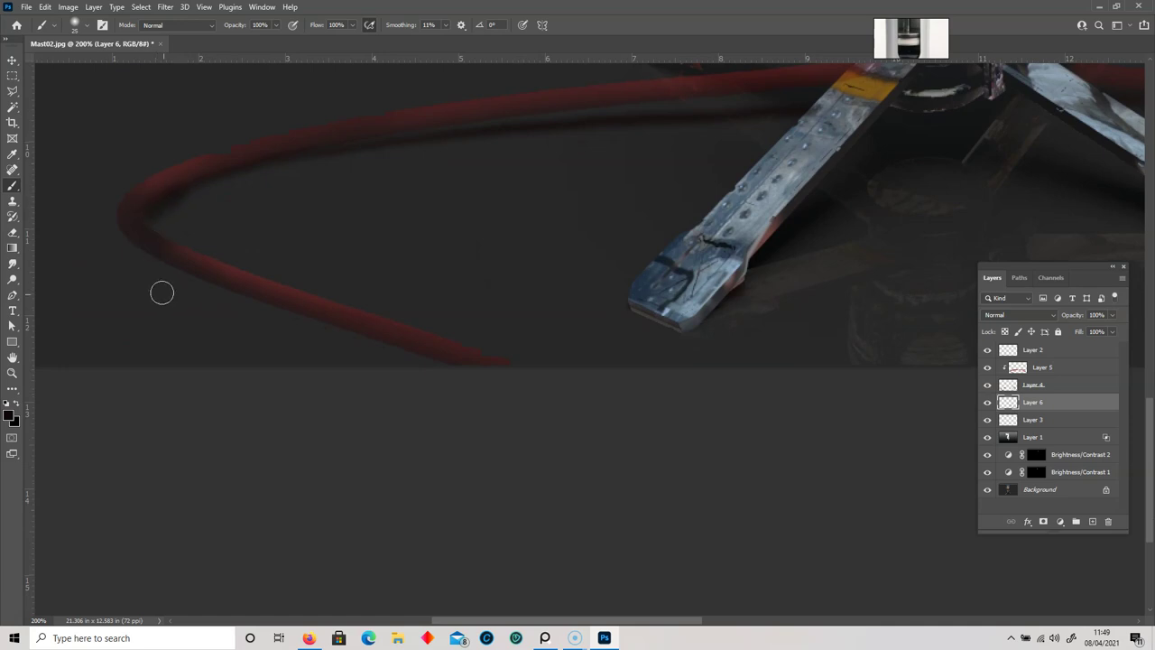
key("ctrl+z")
left_click_drag(180, 190, 139, 226)
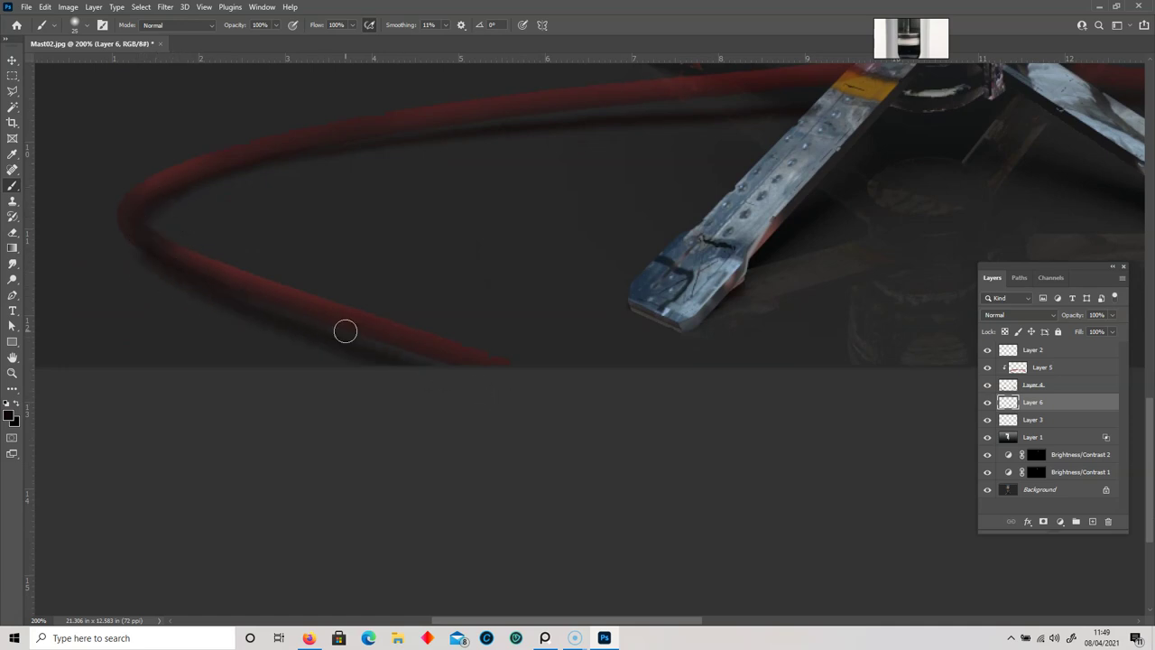
- Trim the shadow around the left-hand cable's bend with a smaller eraser and adjust Layer 6's opacity
left_click(12, 232)
key("ctrl+z")
key("bracketleft")
key("bracketleft")
key("bracketleft")
key("bracketleft")
key("bracketleft")
key("bracketleft")
key("bracketleft")
key("bracketleft")
key("bracketleft")
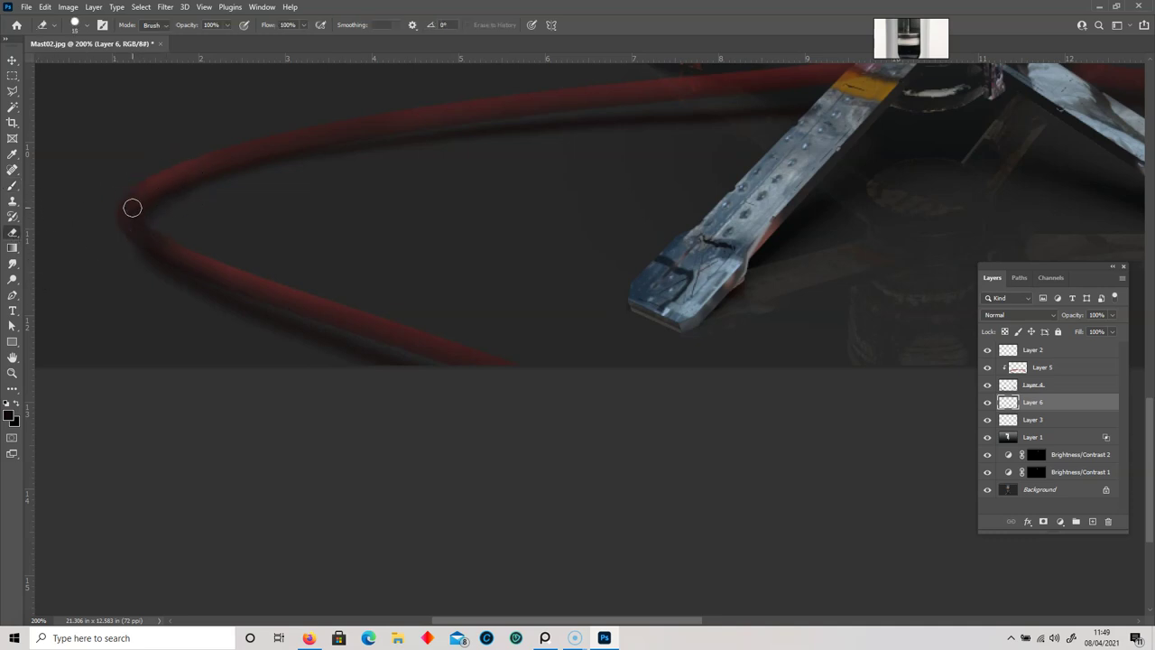
key("space")
left_click_drag(483, 220, 224, 284)
key("ctrl+minus")
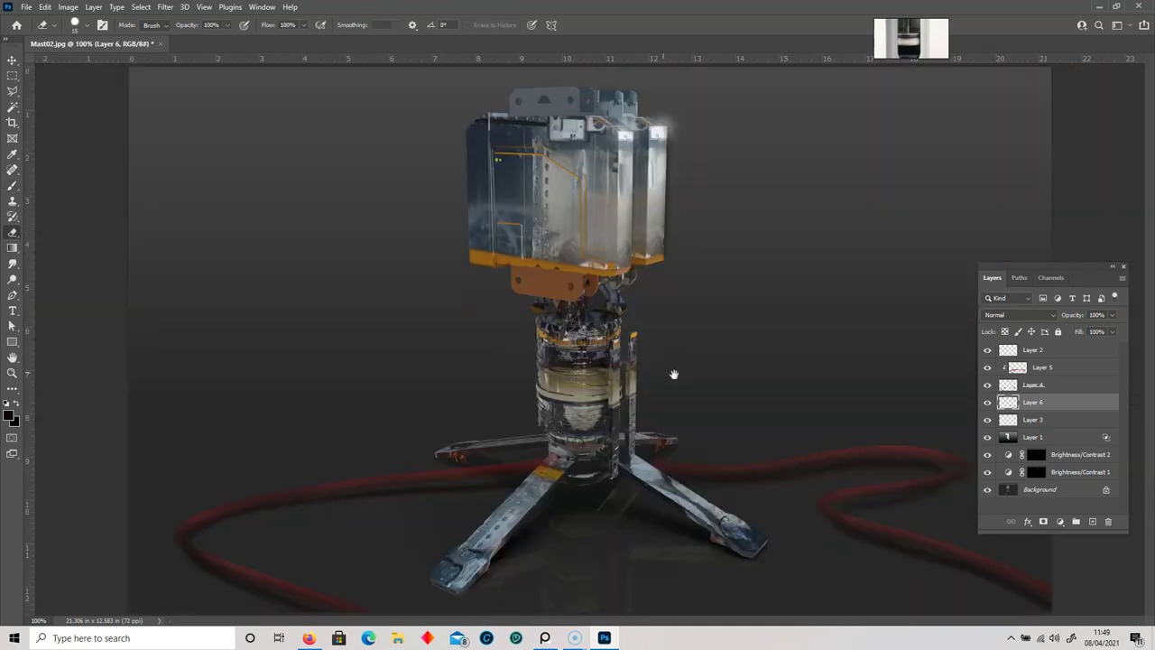
left_click(1112, 315)
- Brighten the upper sides of the ground cables with soft bright-red brush strokes on Layer 5
left_click(1065, 369)
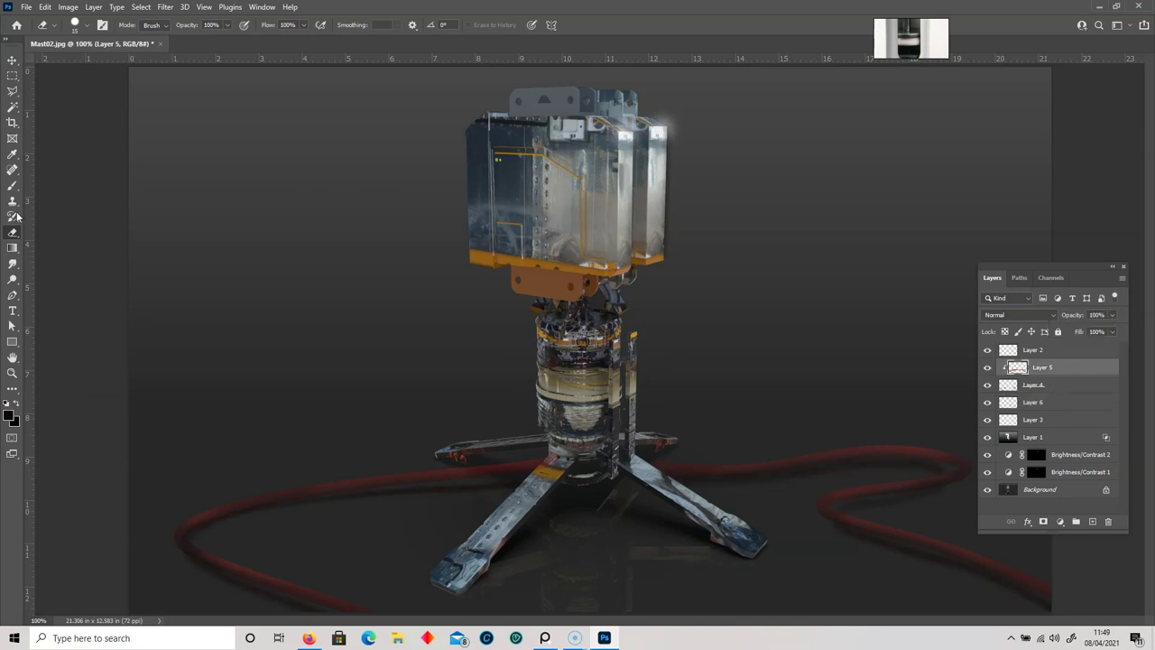
left_click(13, 418)
left_click_drag(213, 272, 245, 274)
key("Return")
key("]")
key("]")
key("]")
left_click_drag(937, 444, 884, 435)
left_click(14, 187)
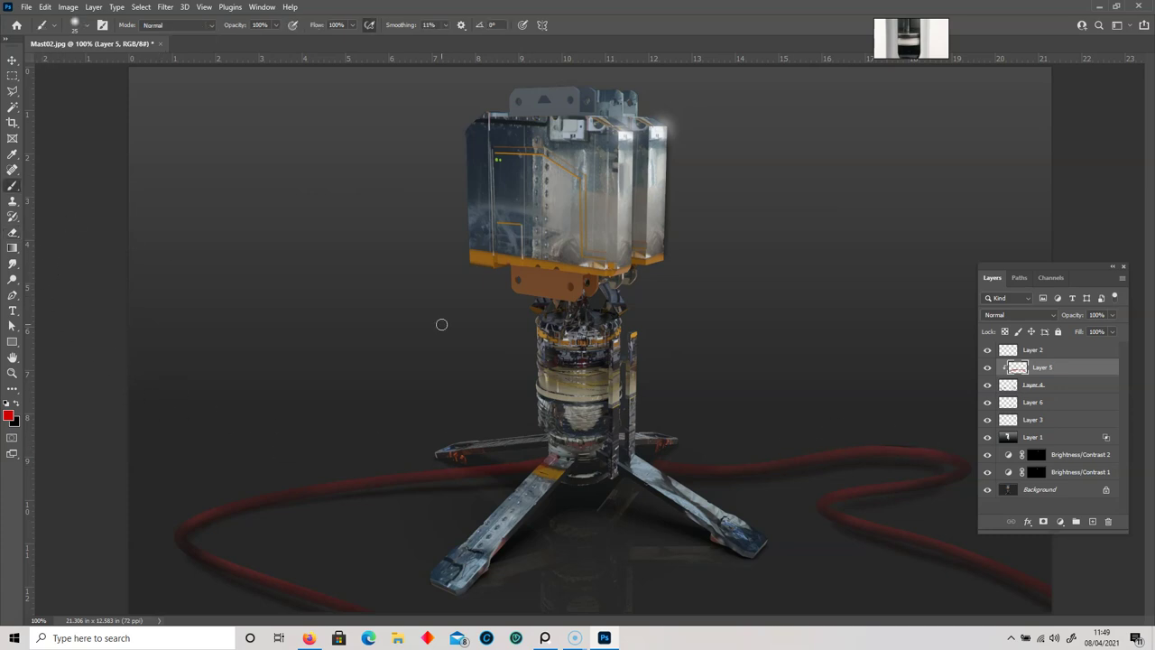
key("]")
key("]")
key("ctrl+plus")
left_click_drag(753, 495, 415, 278)
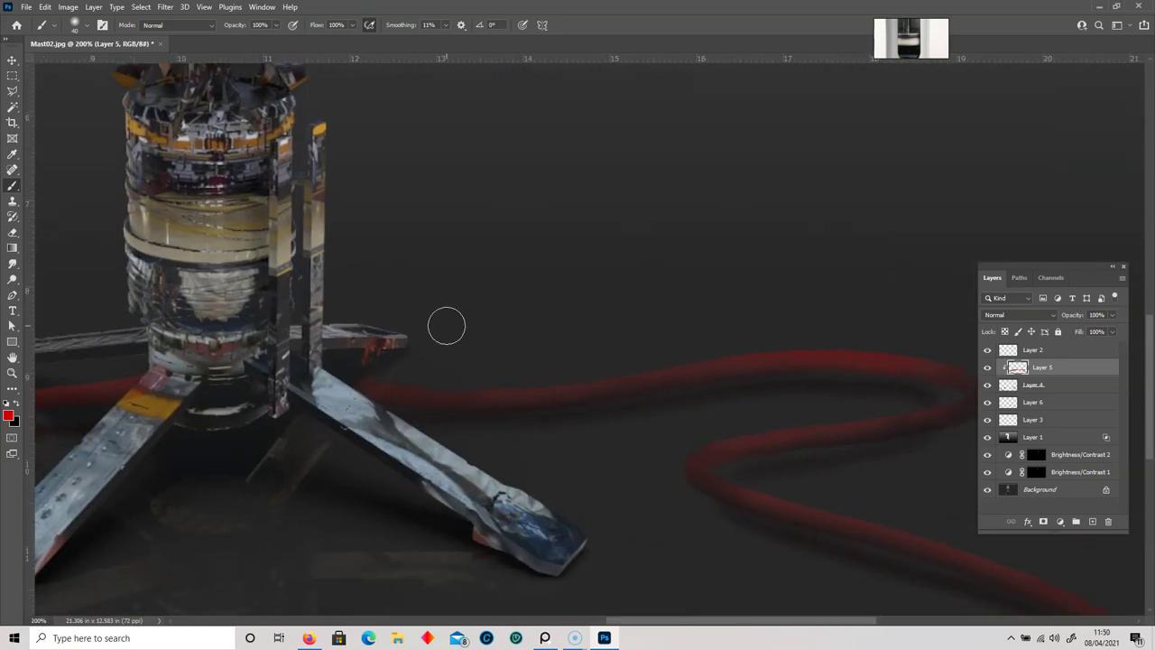
- Set the foreground colour to a very dark red and add a new layer above Layer 5
left_click_drag(518, 388, 406, 303)
left_click(10, 416)
left_click_drag(196, 348, 212, 375)
key("Return")
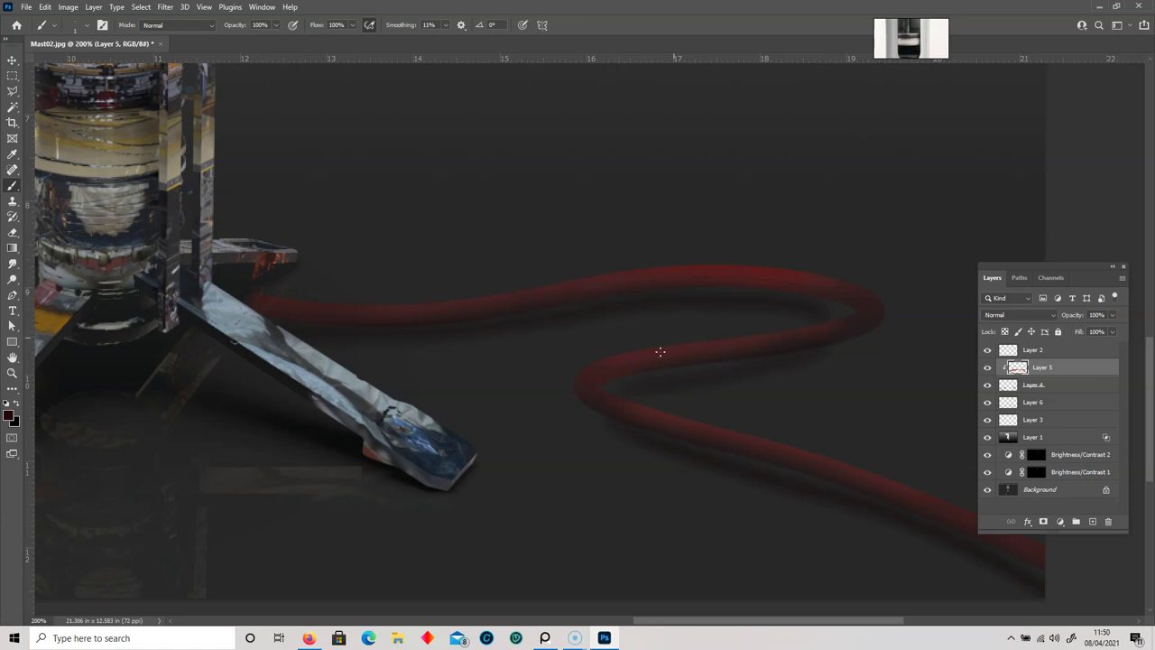
key("ctrl+minus")
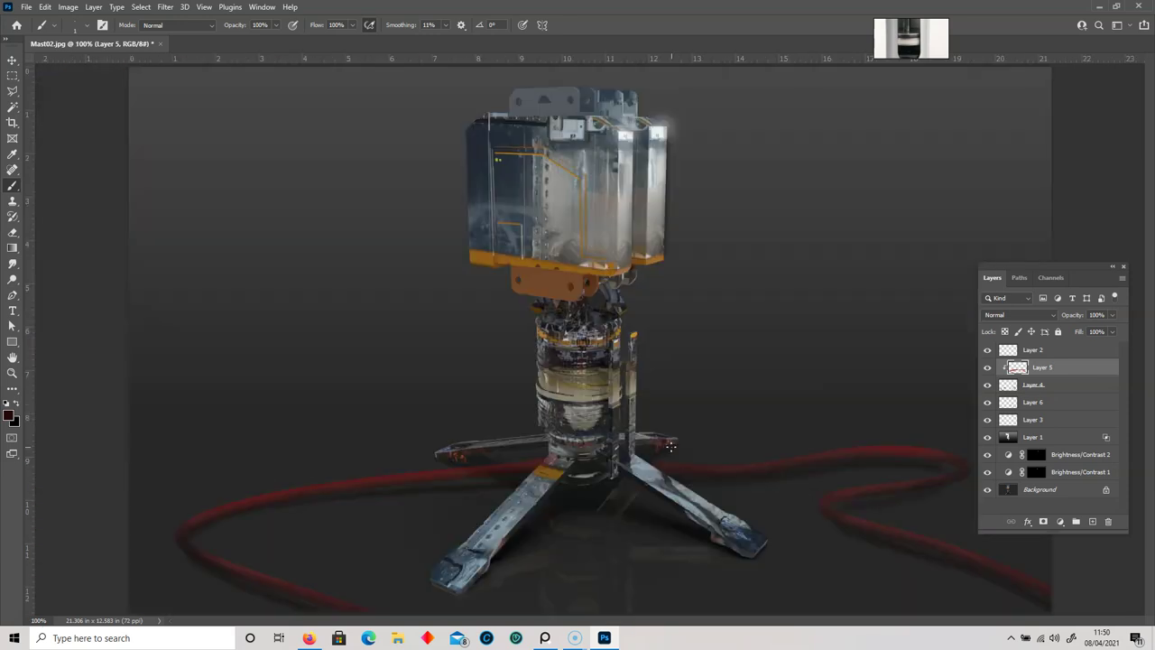
left_click(1093, 521)
left_click(13, 200)
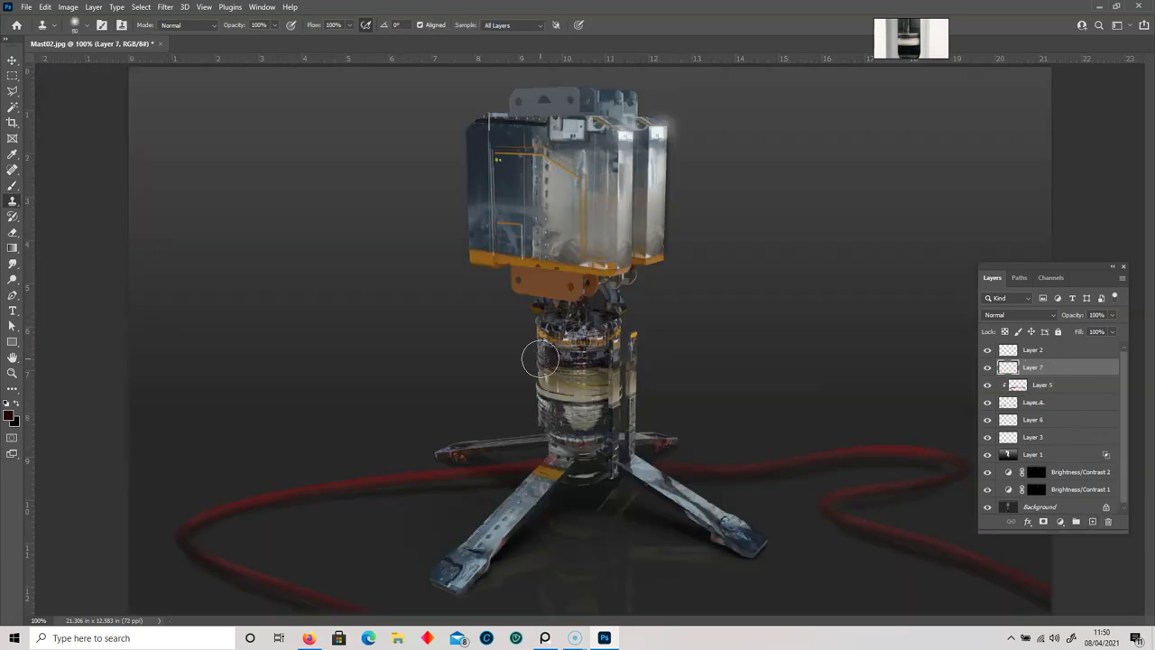
right_click(554, 361)
left_click_drag(848, 405, 851, 397)
left_click(611, 434)
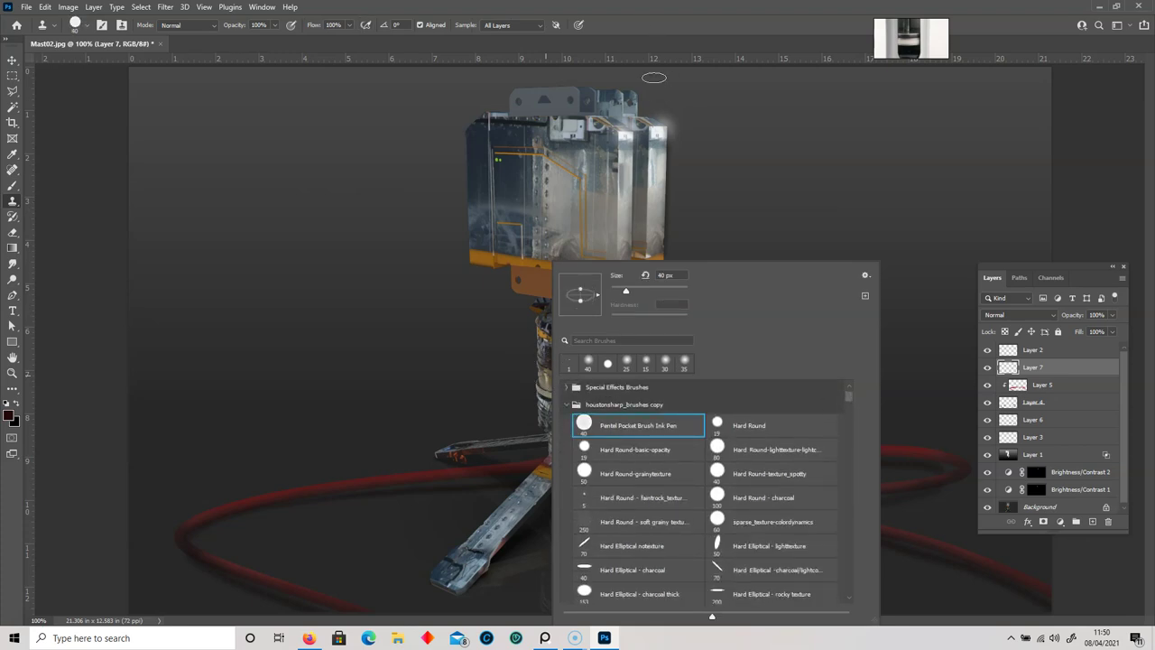
left_click(738, 424)
key("Return")
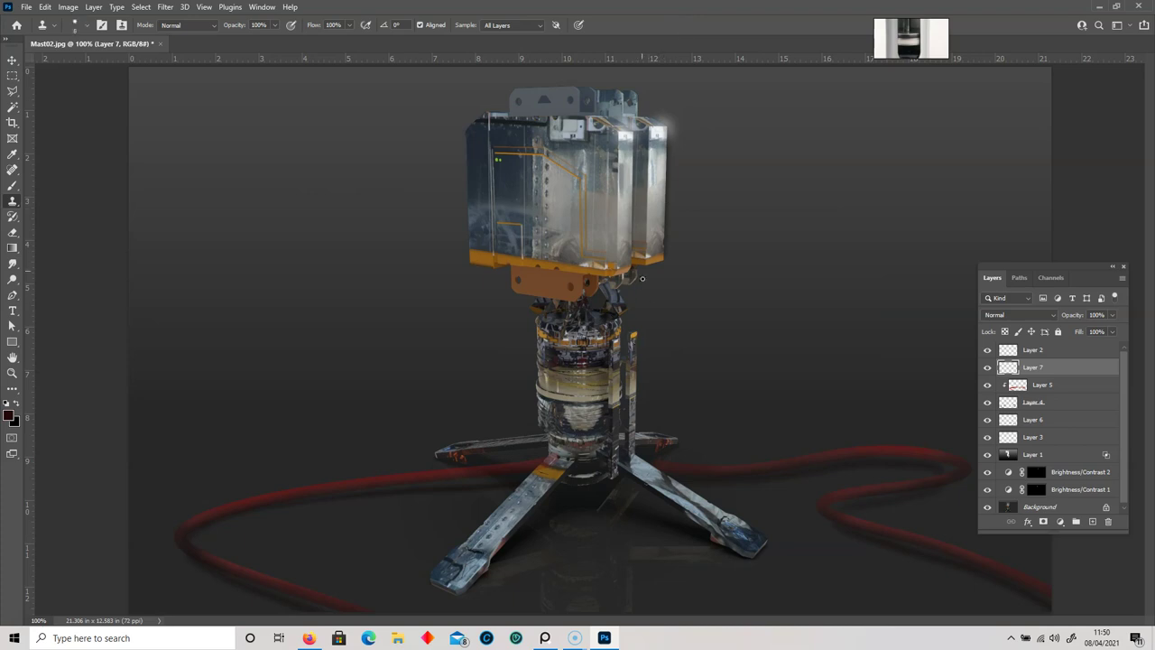
left_click(646, 269)
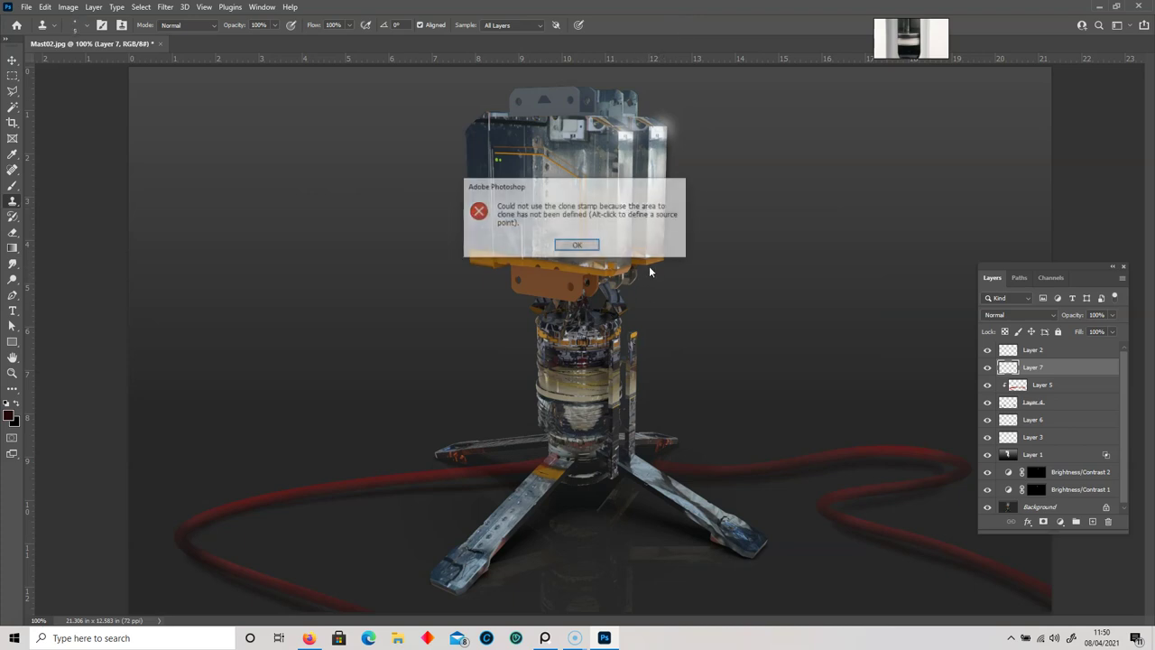
key("Return")
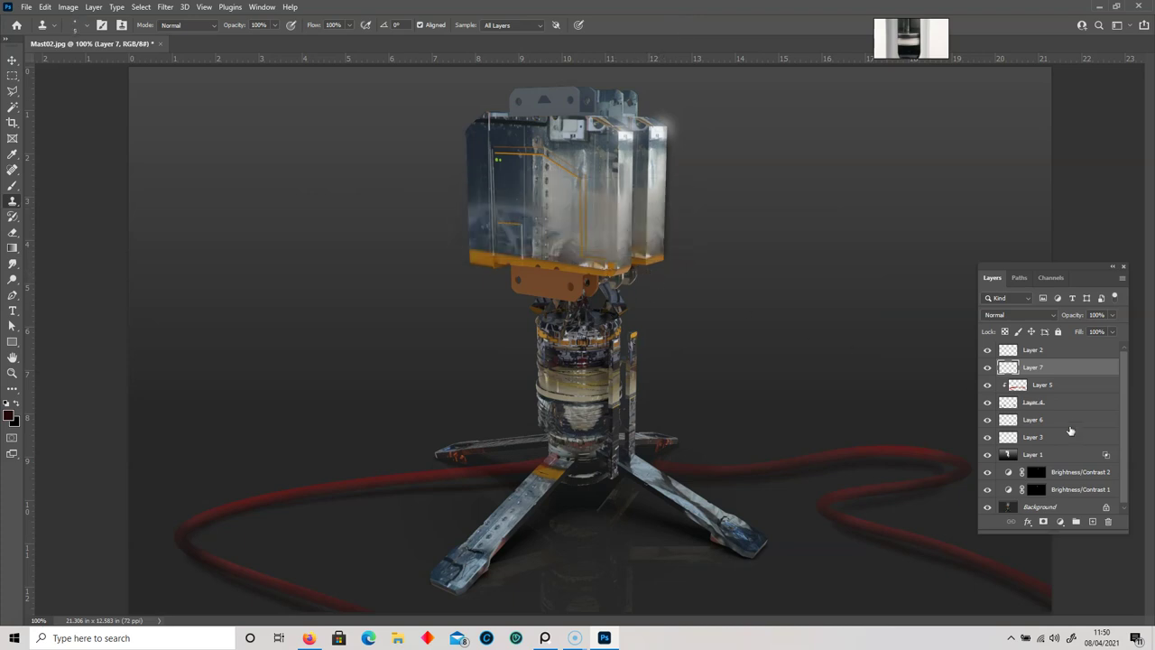
- Choose a small Hard Round brush and try a cable stroke from the mast head down to the cylinder
left_click(13, 185)
right_click(823, 393)
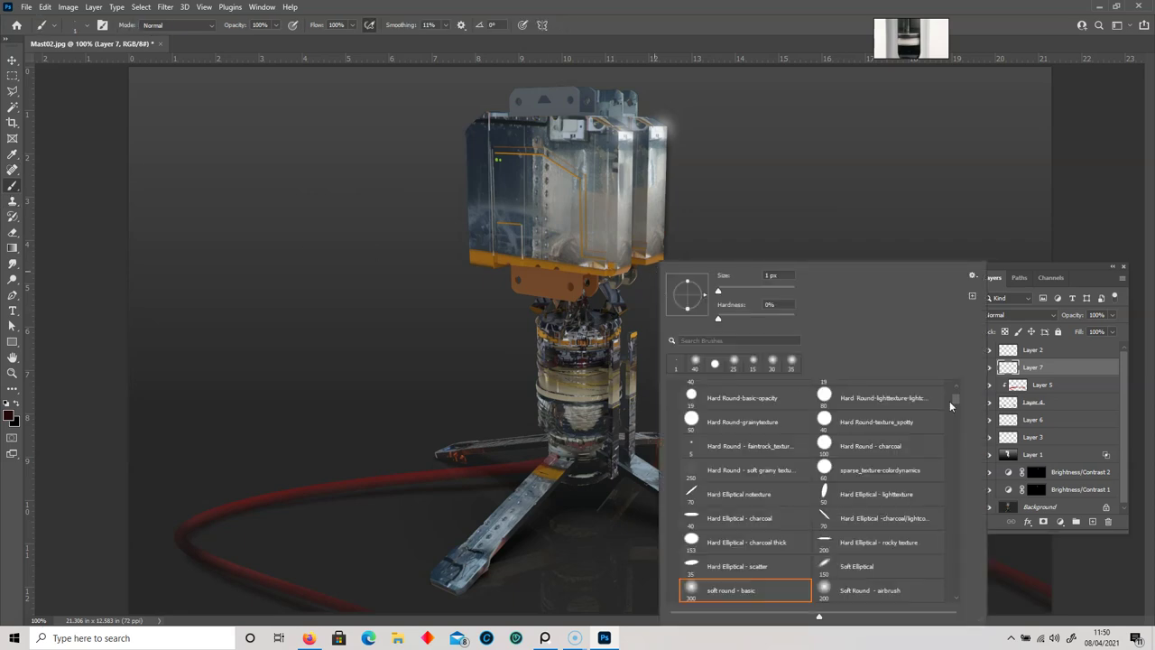
scroll(851, 418, "up", 1)
left_click_drag(950, 391, 950, 385)
left_click(846, 399)
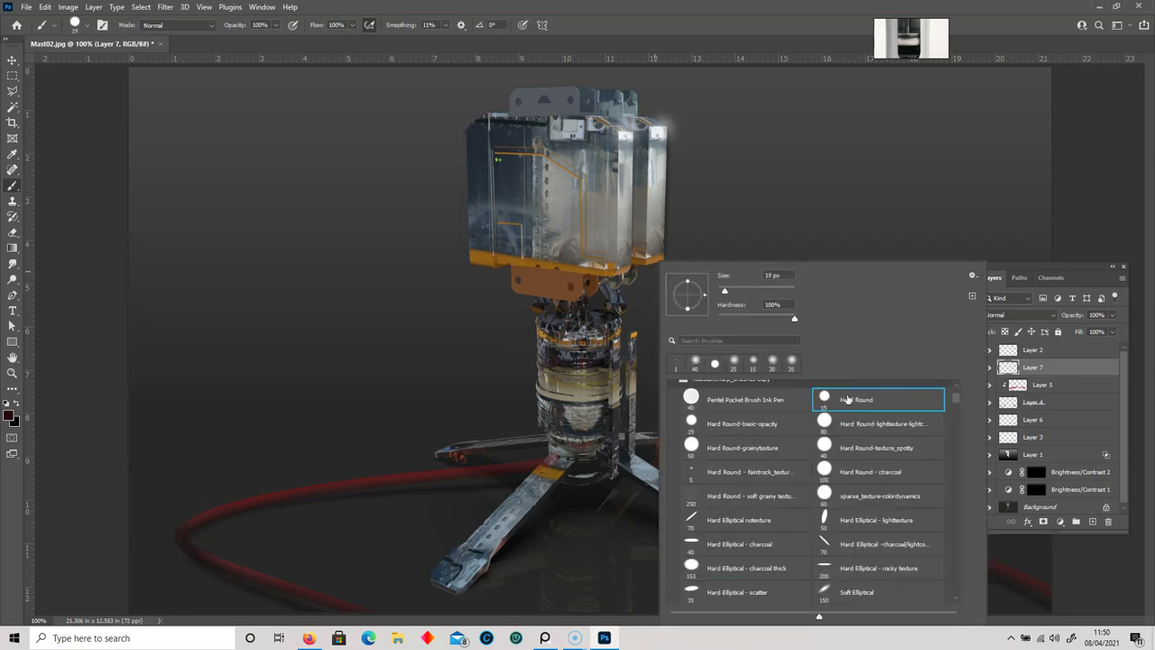
left_click(660, 33)
key("bracketleft")
left_click_drag(632, 272, 621, 351)
key("ctrl+z")
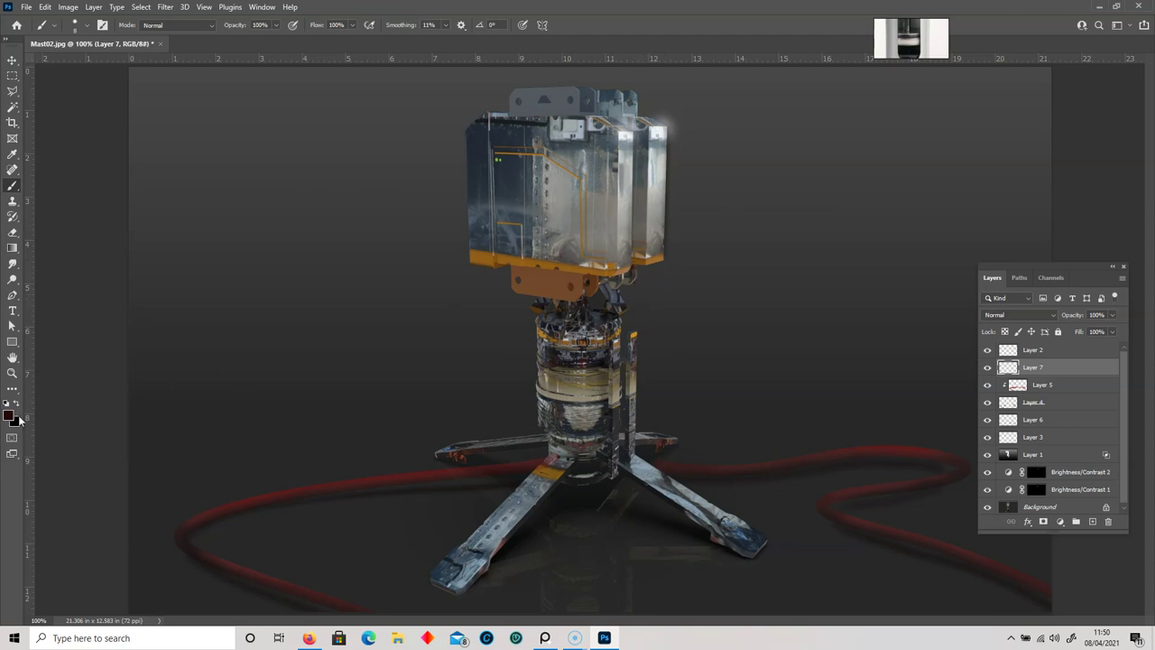
- Set the foreground colour to black and try cable strokes between the mast head and the cylinder on Layer 7
left_click(9, 416)
key("Return")
mouse_move(632, 264)
left_mouse_down()
mouse_move(646, 321)
mouse_move(616, 354)
left_mouse_up()
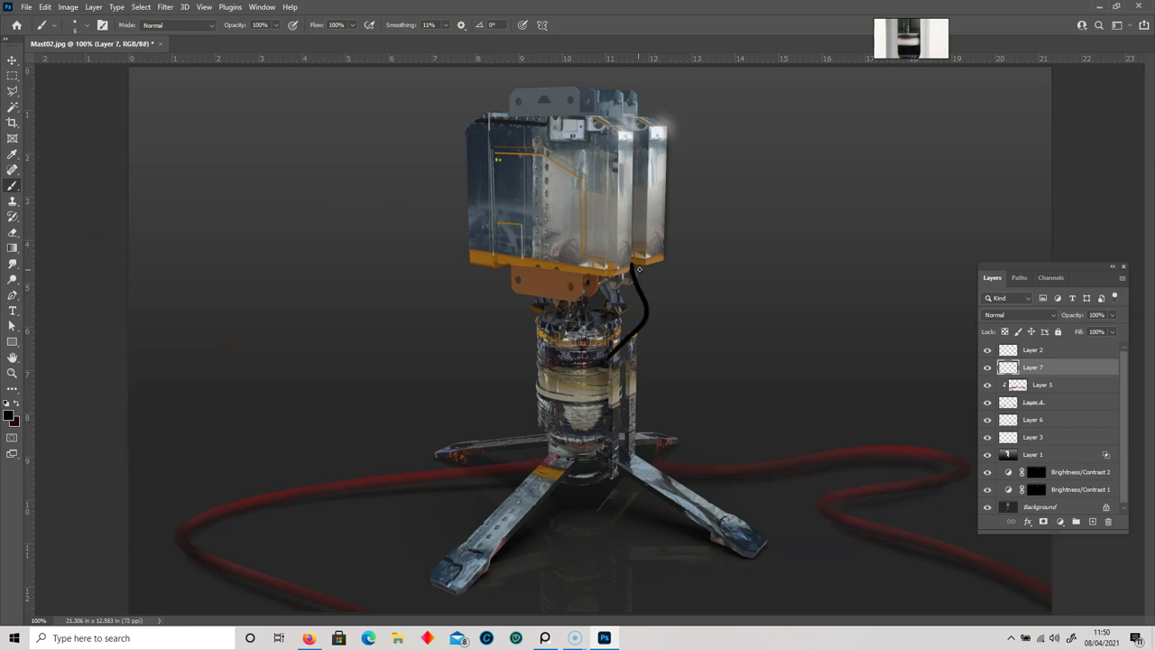
key("ctrl+z")
left_click_drag(630, 266, 598, 370)
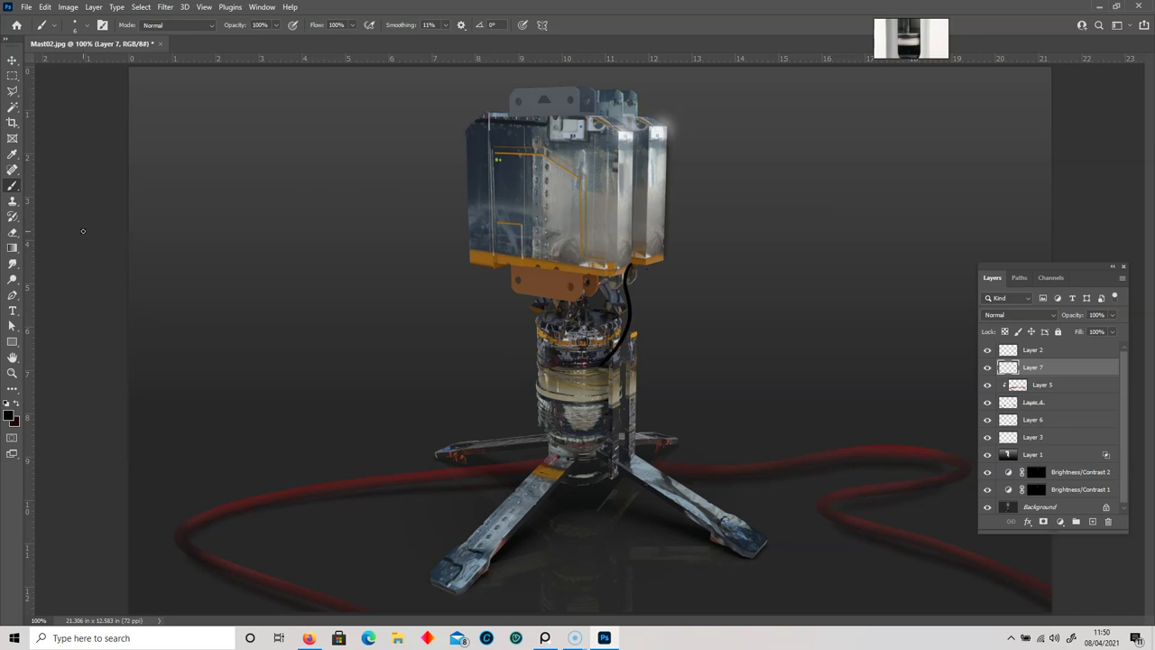
key("ctrl+plus")
key("ctrl+z")
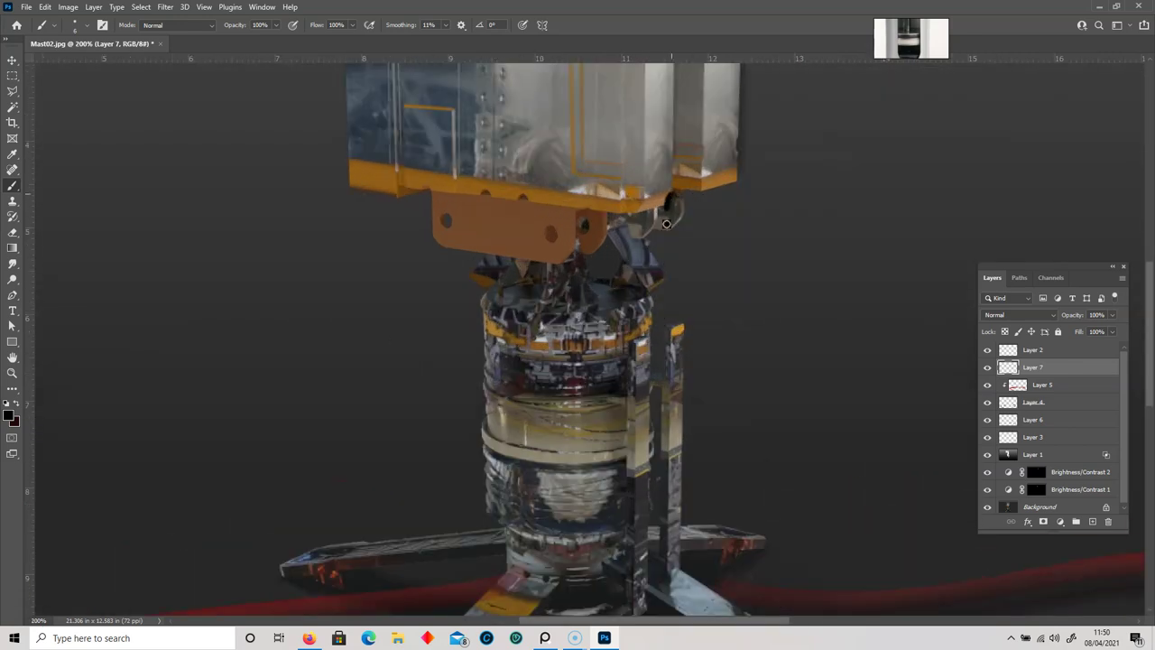
- Paint a thin curved black cable from beneath the mast head to the cylinder and erase its excess lower end
left_click_drag(666, 224, 604, 381)
key("e")
left_click_drag(608, 355, 624, 343)
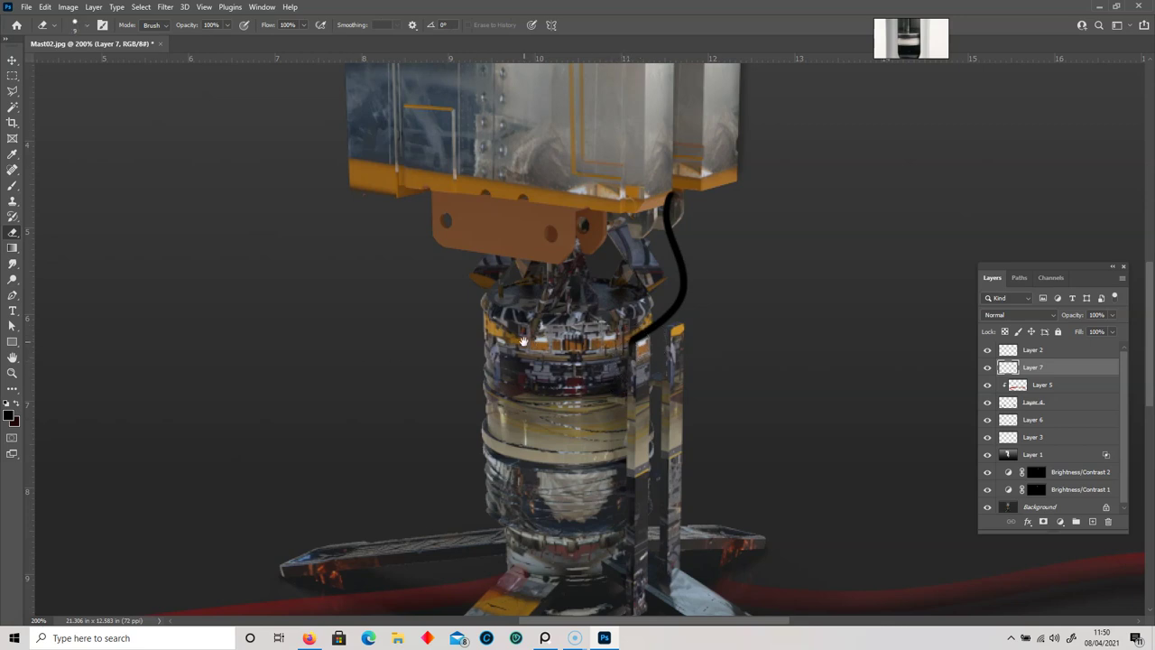
left_click_drag(523, 341, 475, 354)
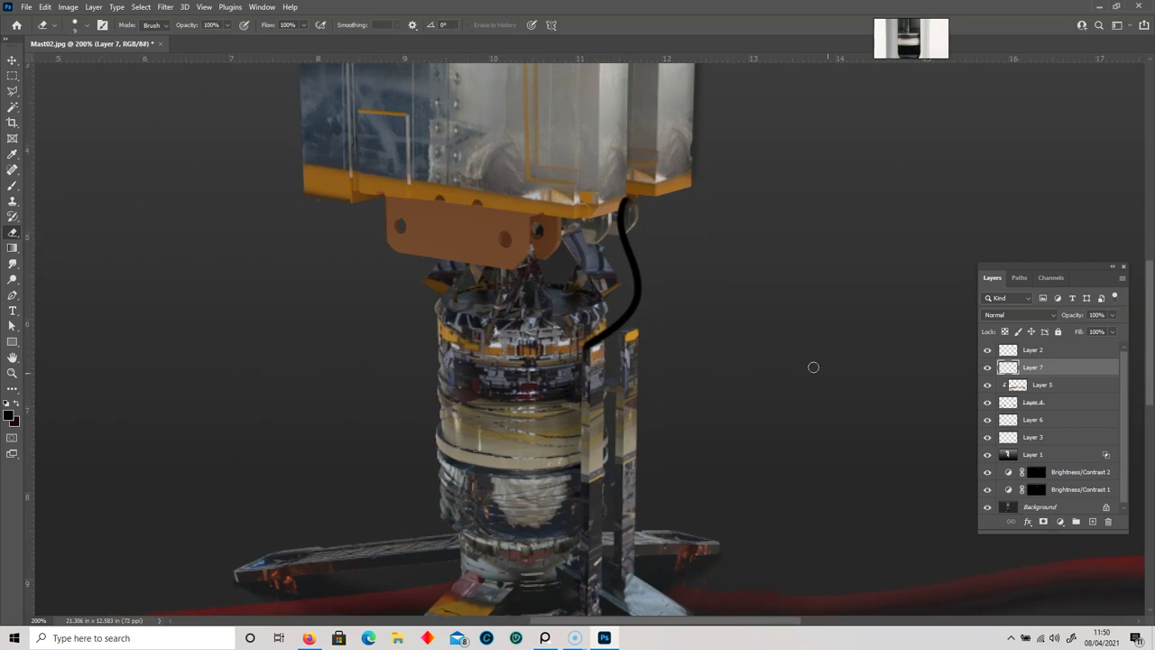
- Add a new layer above Layer 7 and clip it to the black cable
left_click(13, 185)
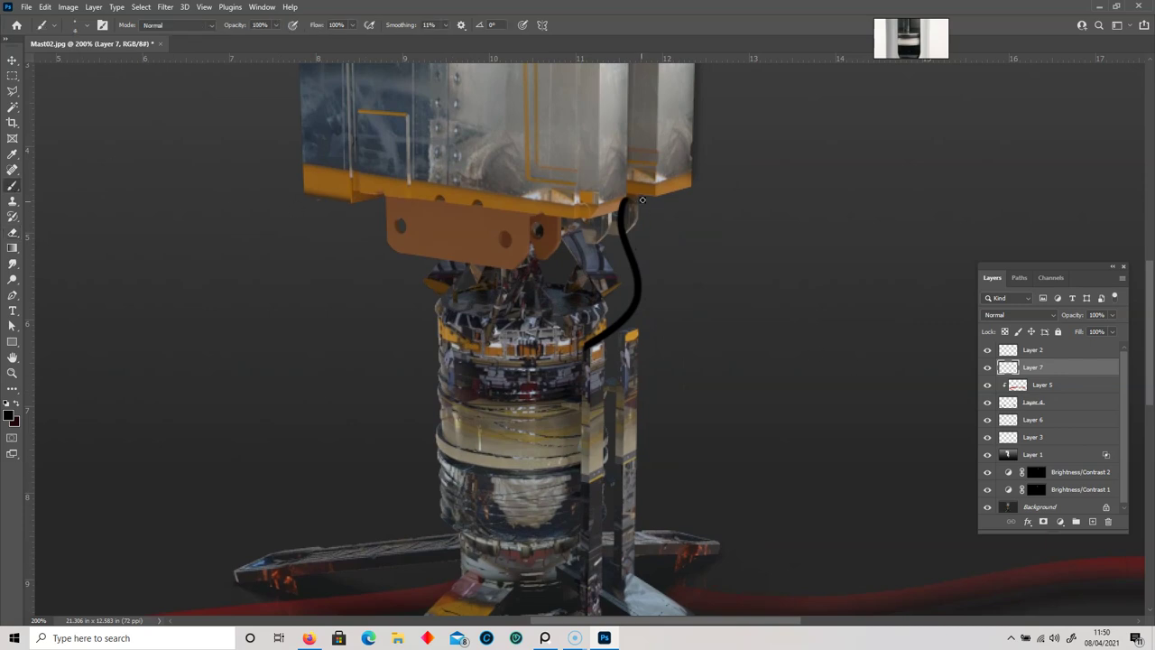
left_click(1095, 522)
right_click(1060, 368)
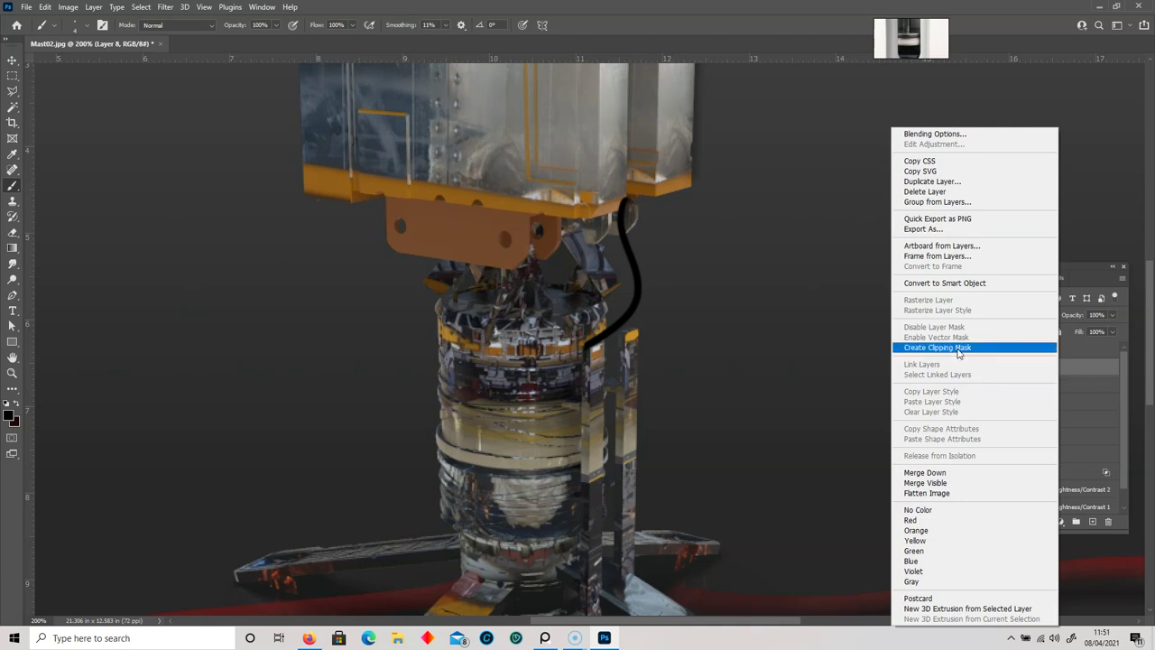
left_click(958, 353)
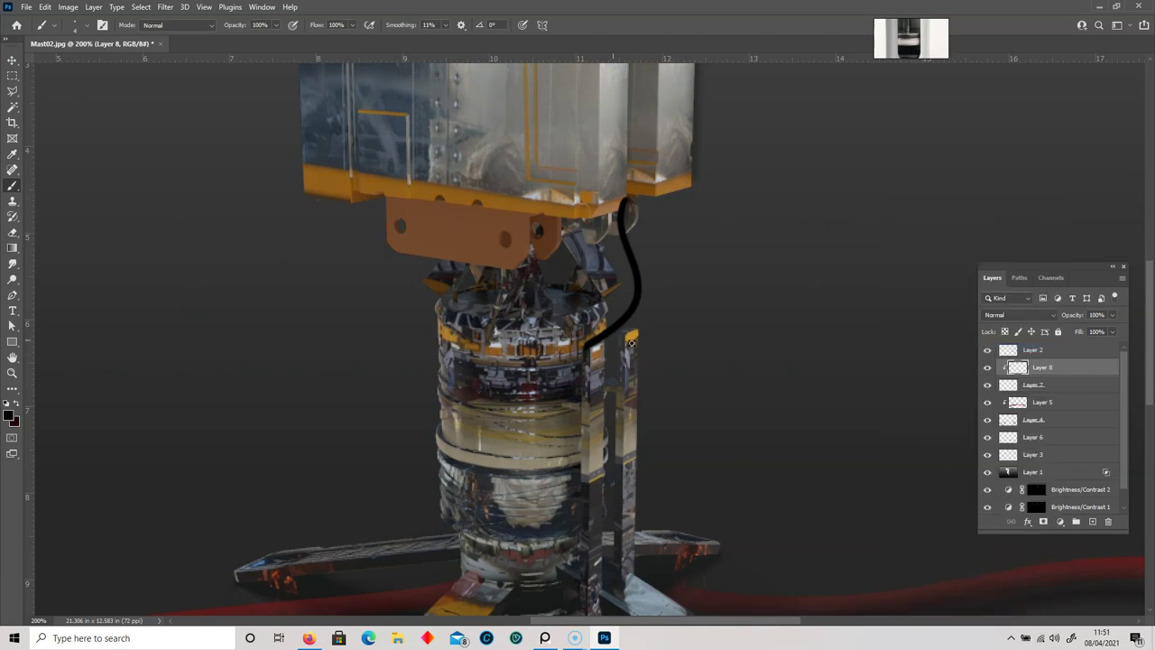
- Set the foreground colour to a dark brownish red
left_click(9, 416)
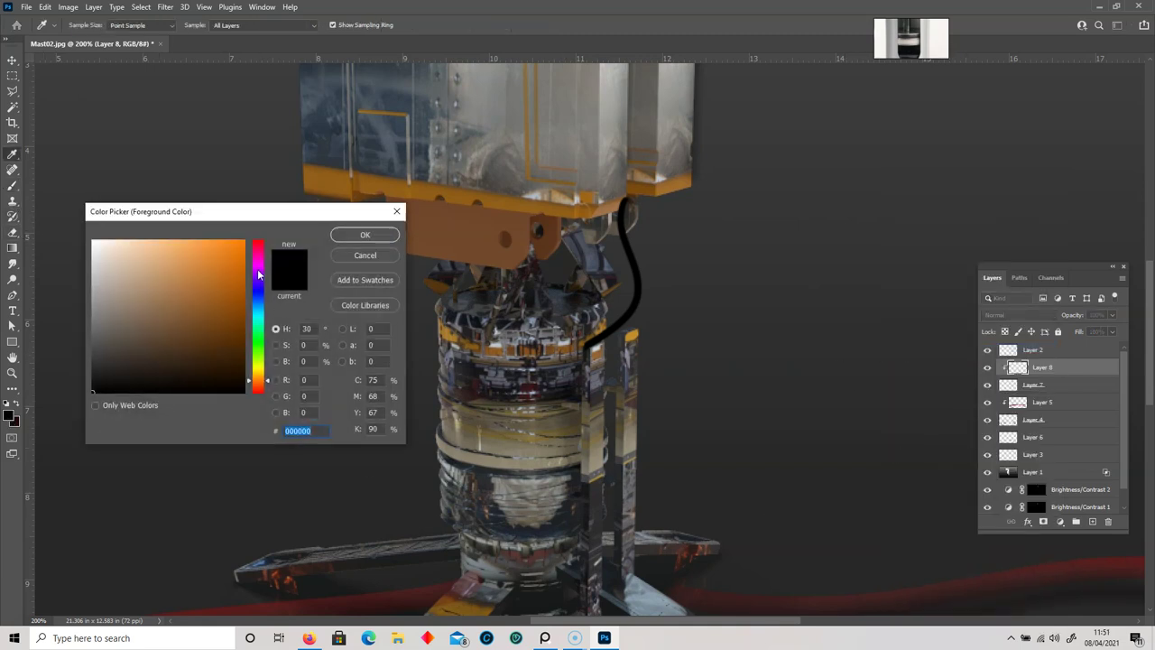
left_click_drag(259, 255, 261, 239)
mouse_move(261, 374)
left_mouse_down()
mouse_move(261, 390)
mouse_move(246, 325)
mouse_move(257, 344)
left_mouse_up()
key("Return")
- Choose a soft brush, shrink it considerably and paint the dark red along the black cable on Layer 8
right_click(644, 252)
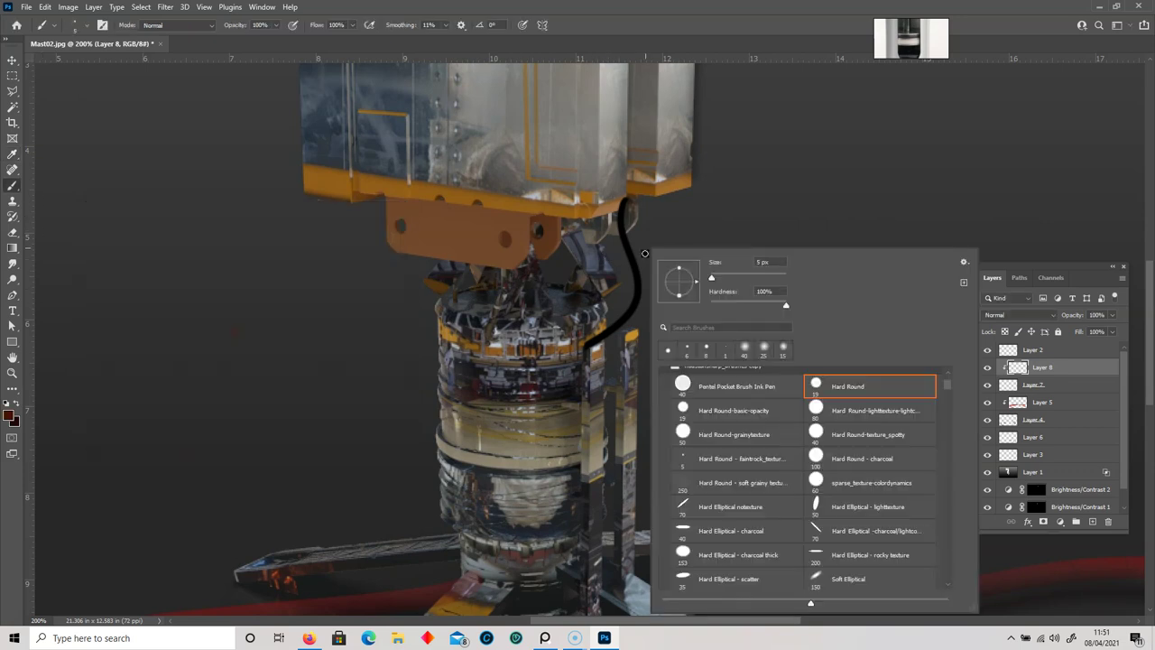
left_click_drag(950, 386, 948, 395)
left_click(706, 412)
left_click(615, 26)
key("bracketleft")
key("bracketleft")
key("bracketleft")
key("bracketleft")
key("bracketleft")
key("bracketleft")
key("bracketleft")
key("bracketleft")
key("bracketleft")
key("bracketleft")
key("bracketleft")
key("bracketleft")
key("bracketleft")
key("bracketleft")
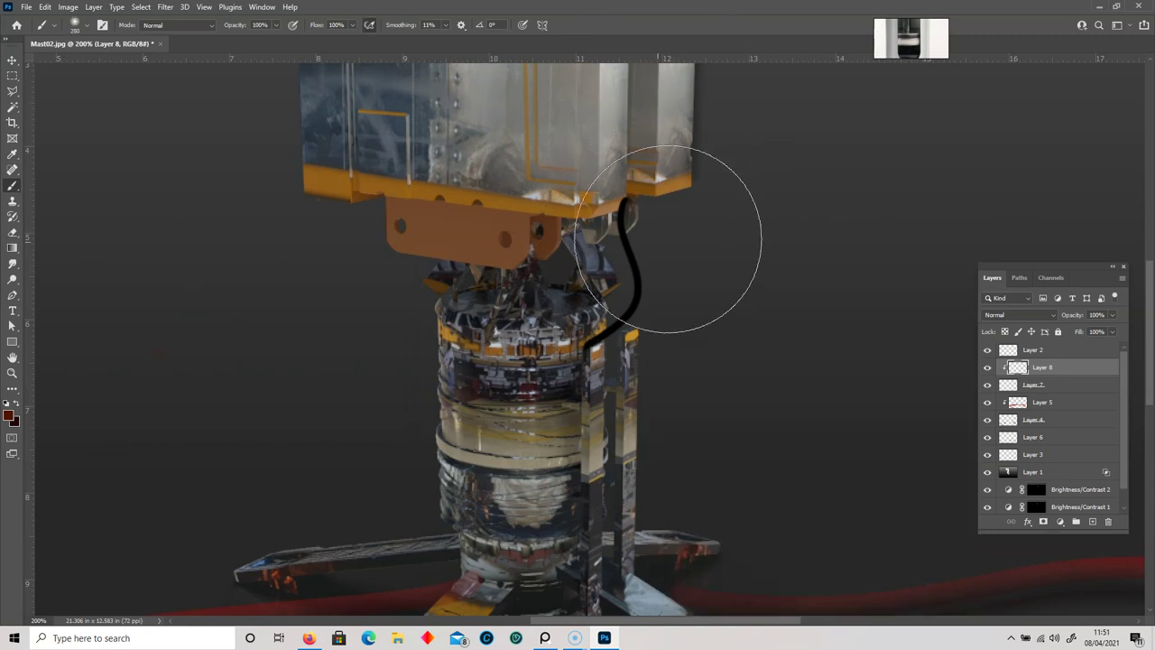
mouse_move(639, 211)
left_mouse_down()
mouse_move(655, 322)
mouse_move(631, 350)
mouse_move(568, 373)
left_mouse_up()
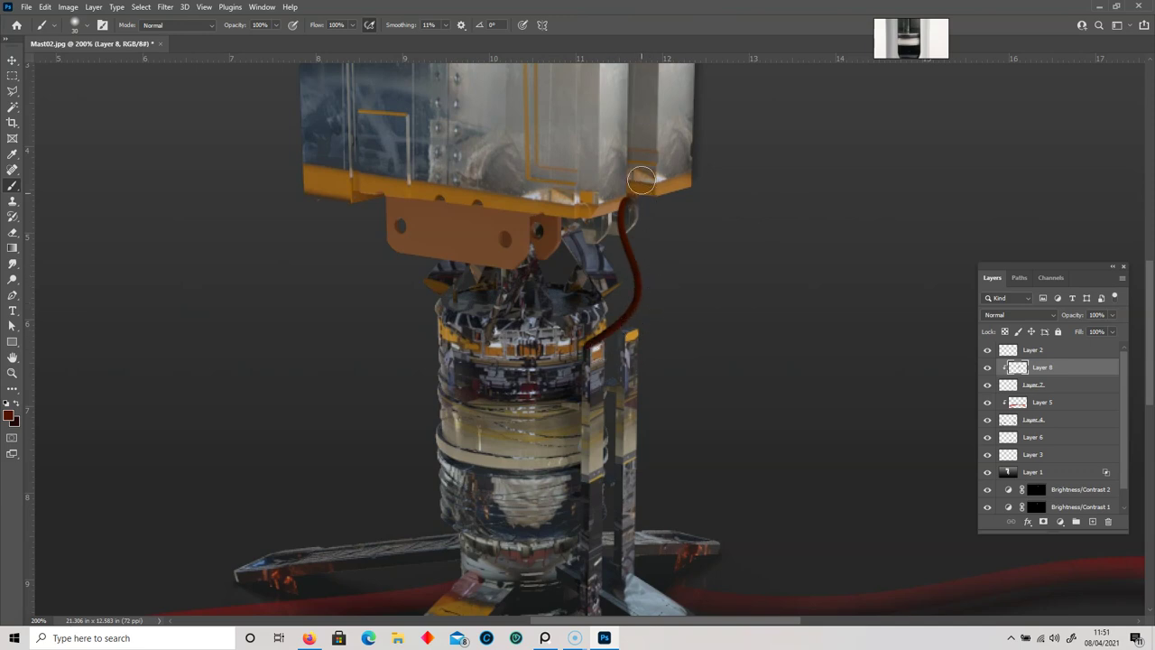
- Paint a brighter orange-red highlight along the thin cable on Layer 8 and trim its upper end on Layer 7
left_click(9, 416)
left_click(225, 313)
left_click(365, 234)
mouse_move(634, 246)
left_mouse_down()
mouse_move(647, 304)
mouse_move(623, 321)
left_mouse_up()
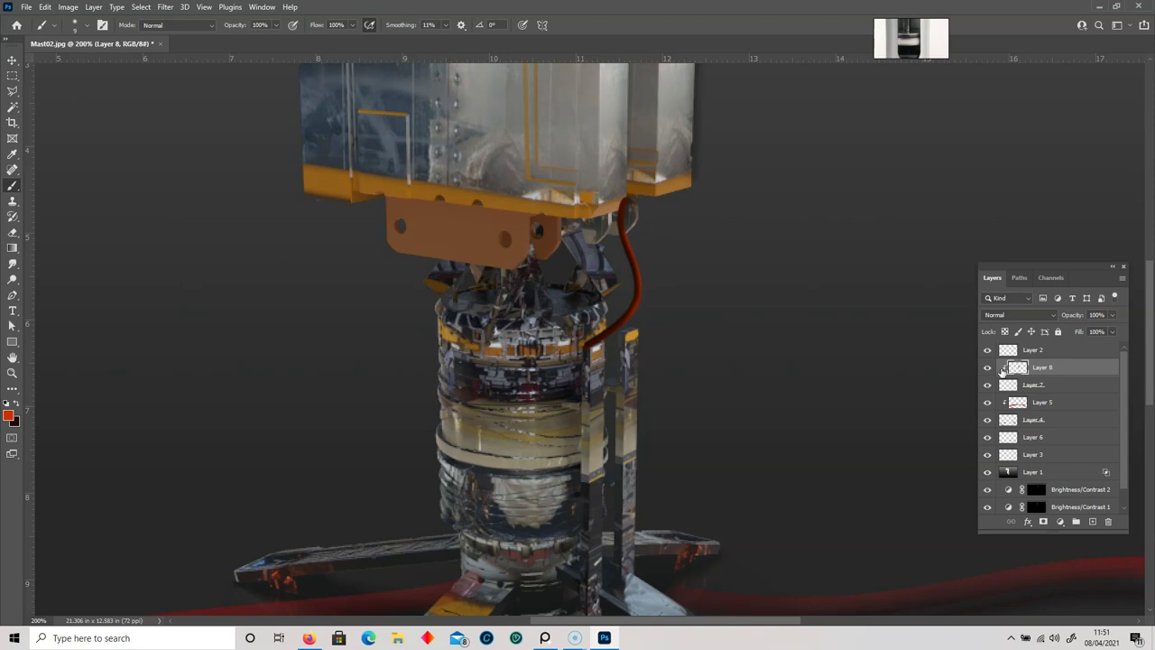
left_click(1083, 388)
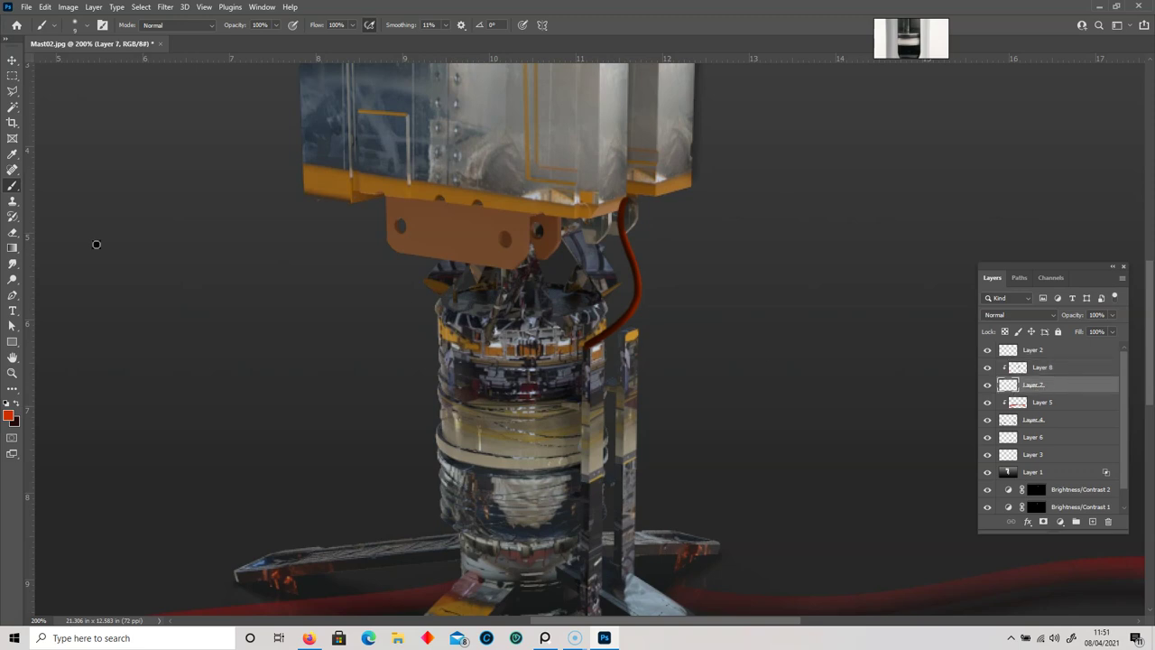
left_click(13, 233)
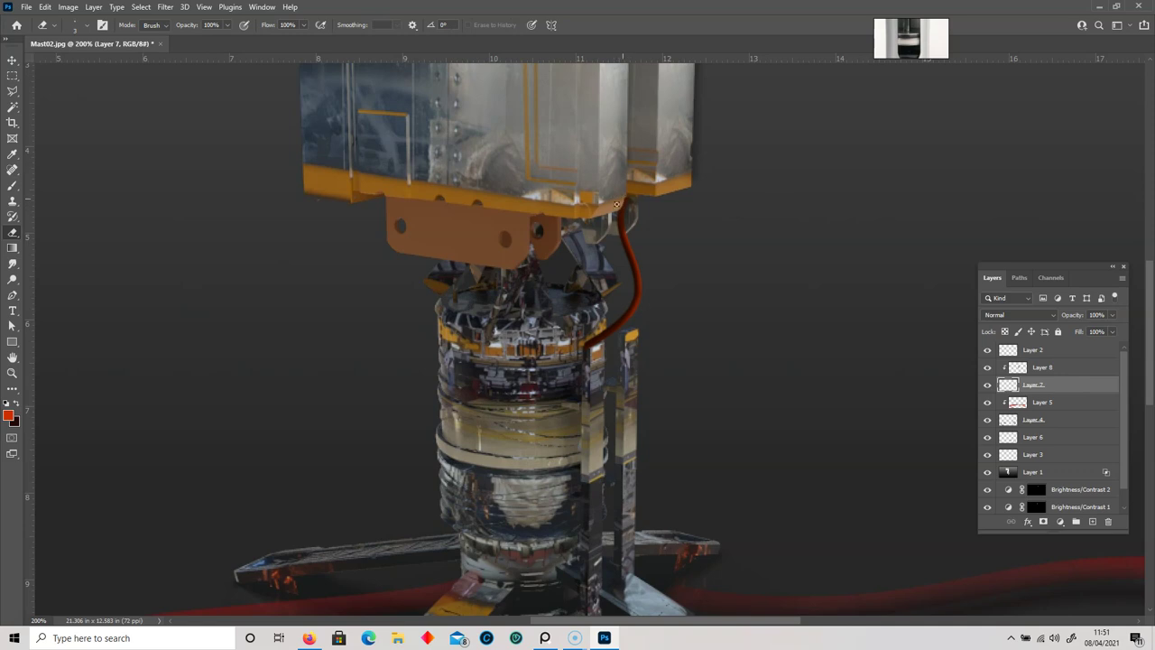
- Add a new layer above Layer 8 and swap the brush's foreground colour to the very dark red
left_click(1063, 370)
left_click(1093, 522)
left_click(12, 185)
left_click(15, 403)
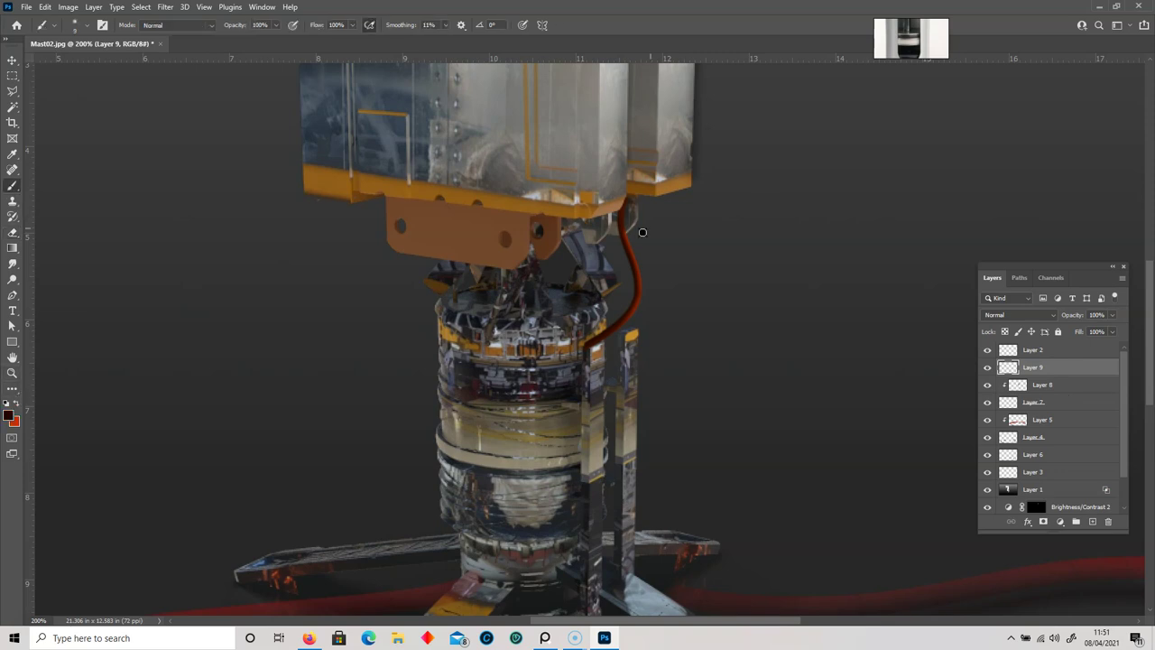
- Undo a trial stroke for the second cable and switch to a different, much smaller brush
mouse_move(636, 199)
left_mouse_down()
mouse_move(667, 247)
mouse_move(645, 343)
left_mouse_up()
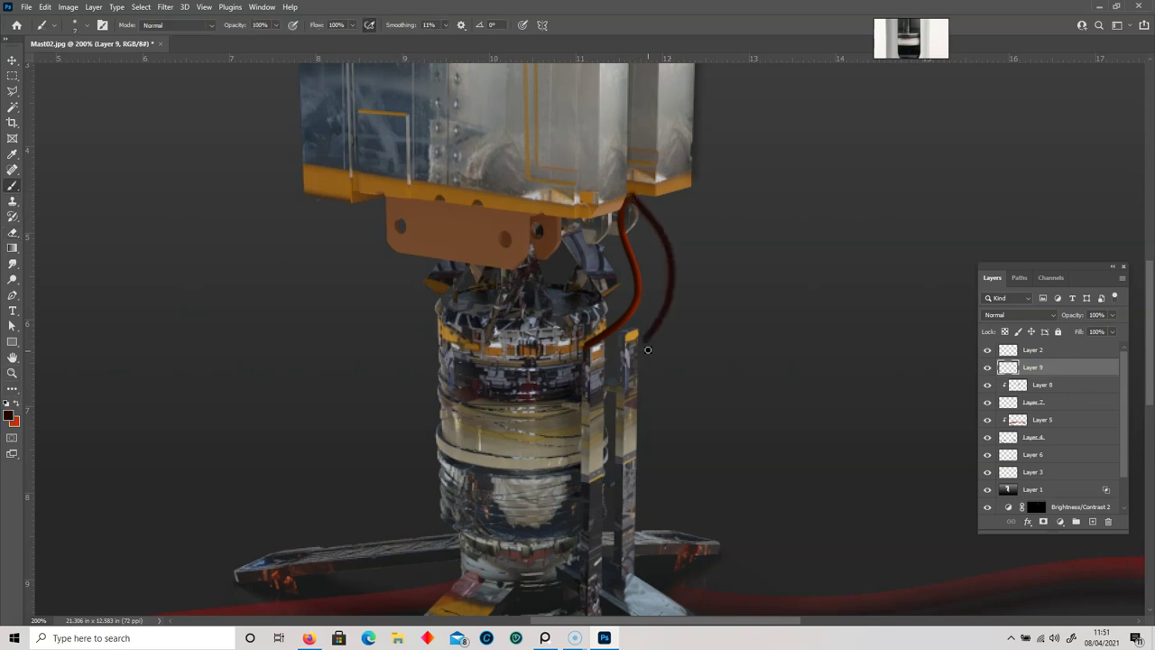
key("ctrl+z")
right_click(627, 284)
left_click_drag(927, 407, 919, 384)
left_click(822, 476)
left_click(673, 25)
key("[")
key("[")
key("[")
key("[")
key("[")
key("[")
- Paint a thin dark red second cable on Layer 9, curving from the box's underside to the rear post, and tidy its lower end with the Eraser
left_click_drag(640, 200, 651, 367)
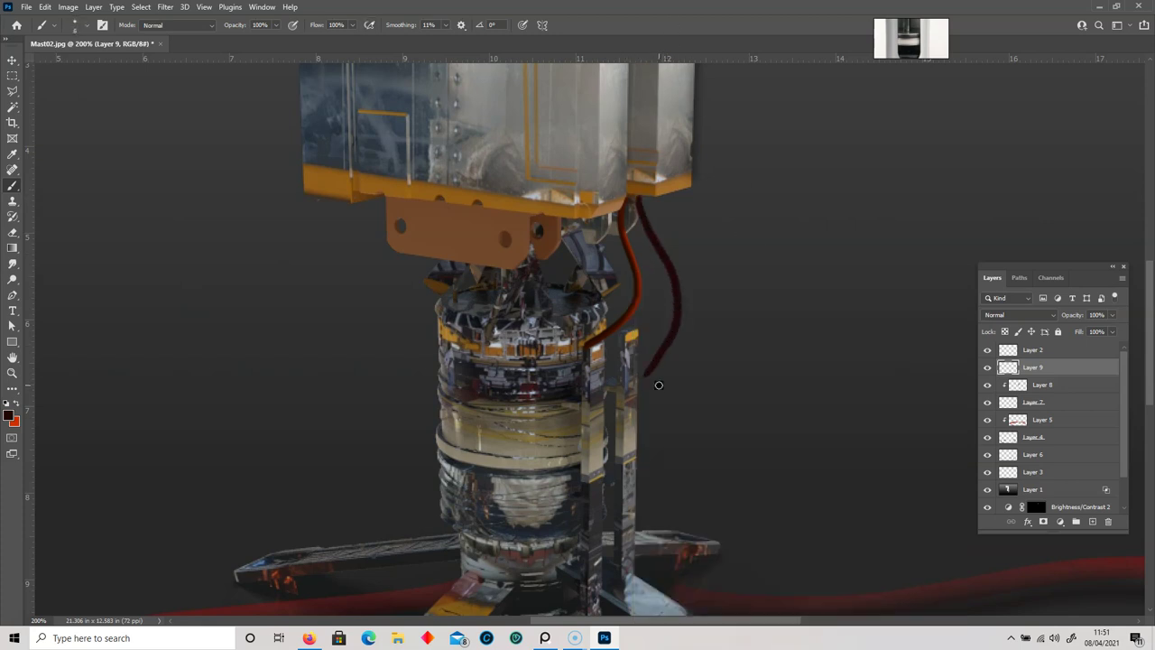
key("ctrl+z")
left_click_drag(642, 200, 641, 379)
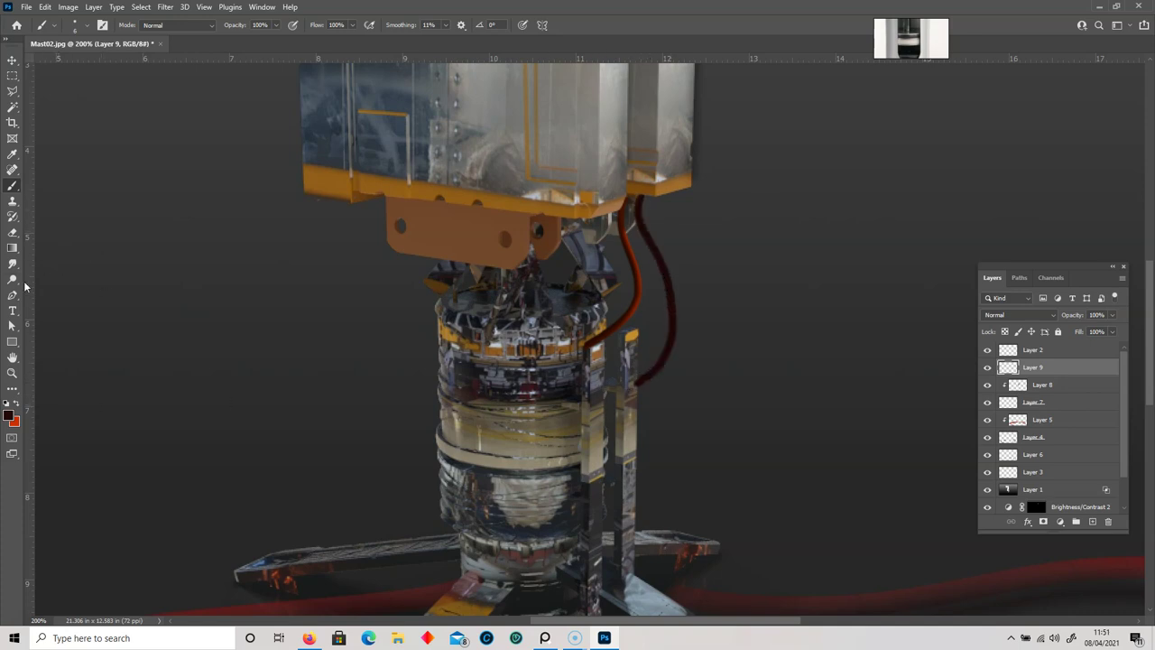
left_click(13, 232)
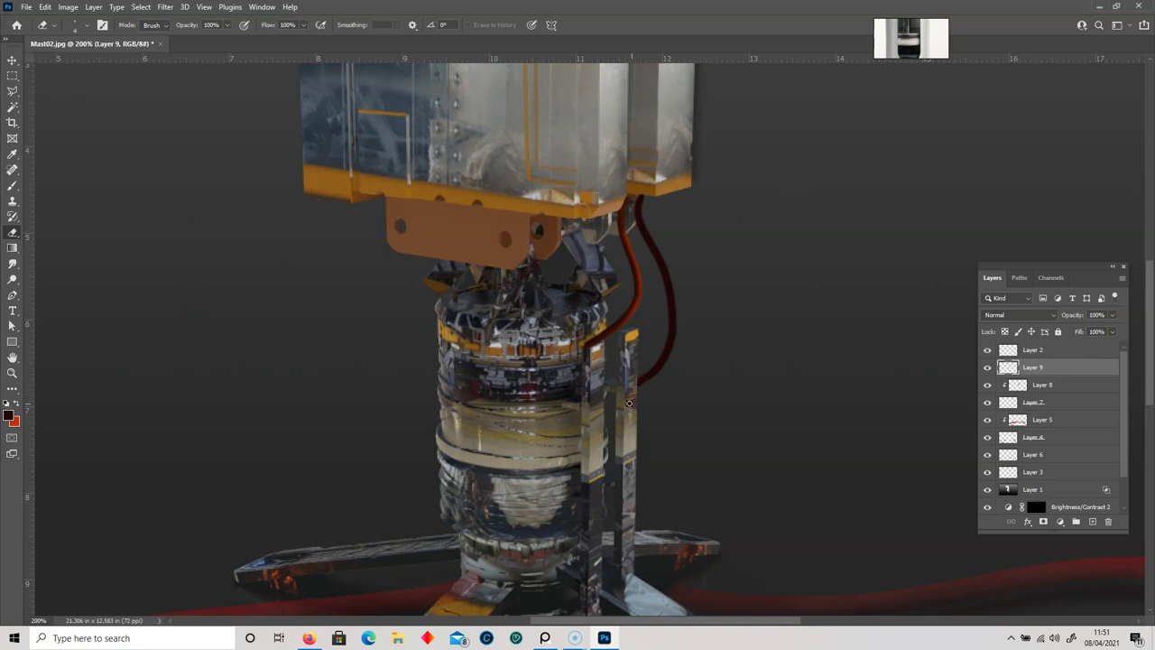
- Add a new layer clipped to Layer 9 and make orange-red the brush's foreground colour
left_click(1092, 522)
right_click(1067, 373)
left_click(941, 347)
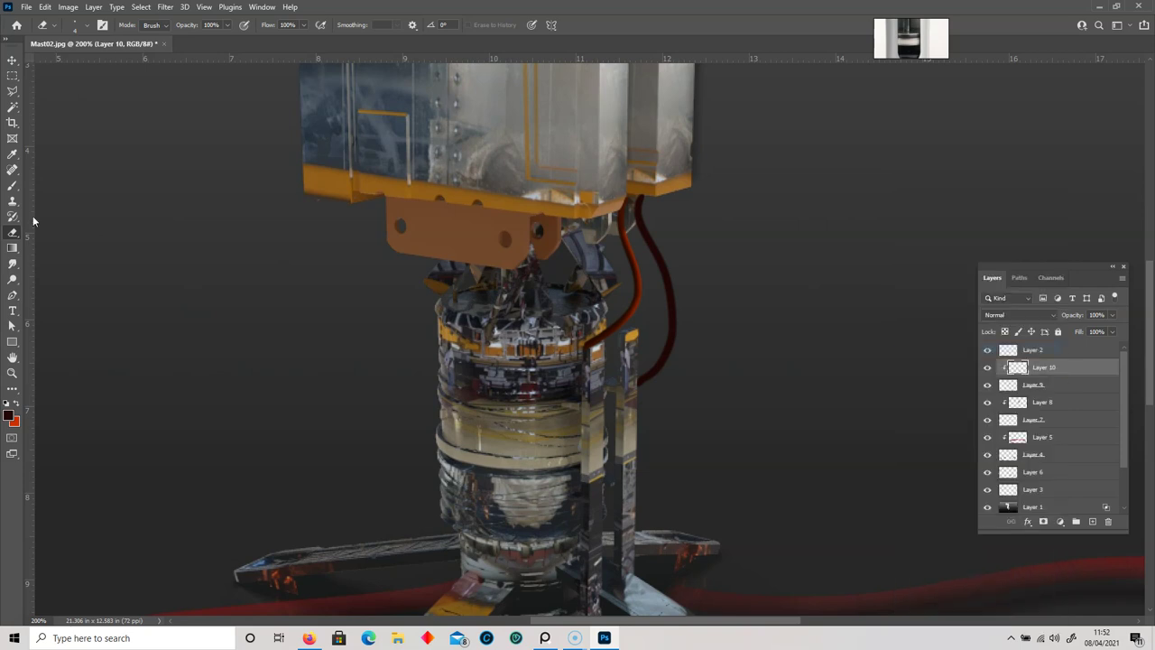
left_click(12, 187)
key("x")
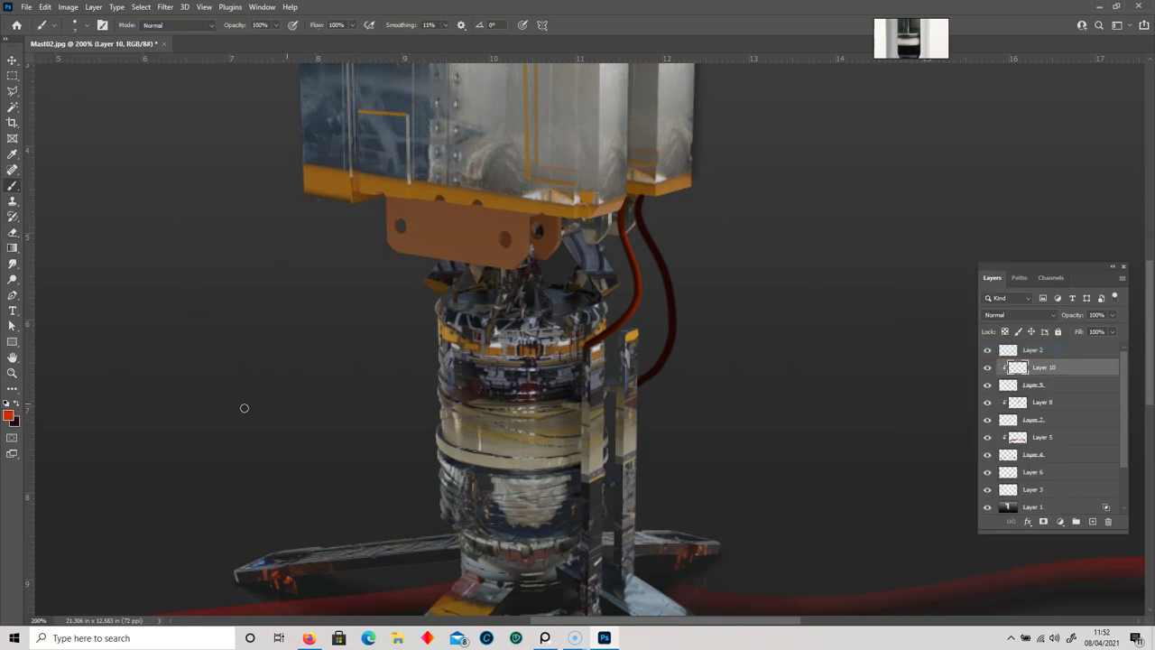
- Choose another brush, shrink it heavily and paint an orange-red highlight along the second cable on Layer 10
right_click(655, 267)
left_click_drag(958, 395, 957, 400)
left_click(732, 550)
left_click(647, 37)
key("bracketleft")
key("bracketleft")
key("bracketleft")
key("bracketleft")
key("bracketleft")
key("bracketleft")
key("bracketleft")
key("bracketleft")
key("bracketleft")
key("bracketleft")
key("bracketleft")
key("bracketleft")
key("bracketleft")
key("bracketleft")
key("bracketleft")
mouse_move(652, 197)
left_mouse_down()
mouse_move(683, 268)
mouse_move(676, 334)
mouse_move(647, 378)
left_mouse_up()
key("bracketleft")
key("bracketleft")
key("bracketleft")
key("bracketleft")
key("bracketleft")
key("bracketleft")
key("bracketleft")
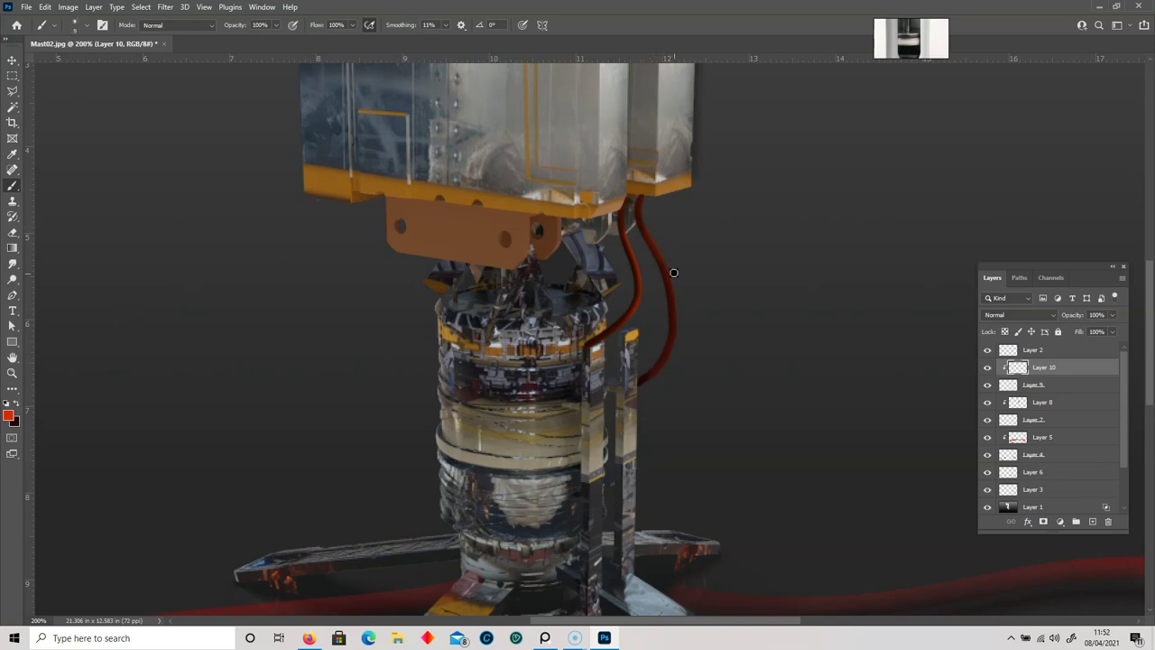
- Merge the cable layers from Layer 10 down to Layer 4 into one layer and toggle its visibility to check it
key("ctrl+minus")
key("ctrl+minus")
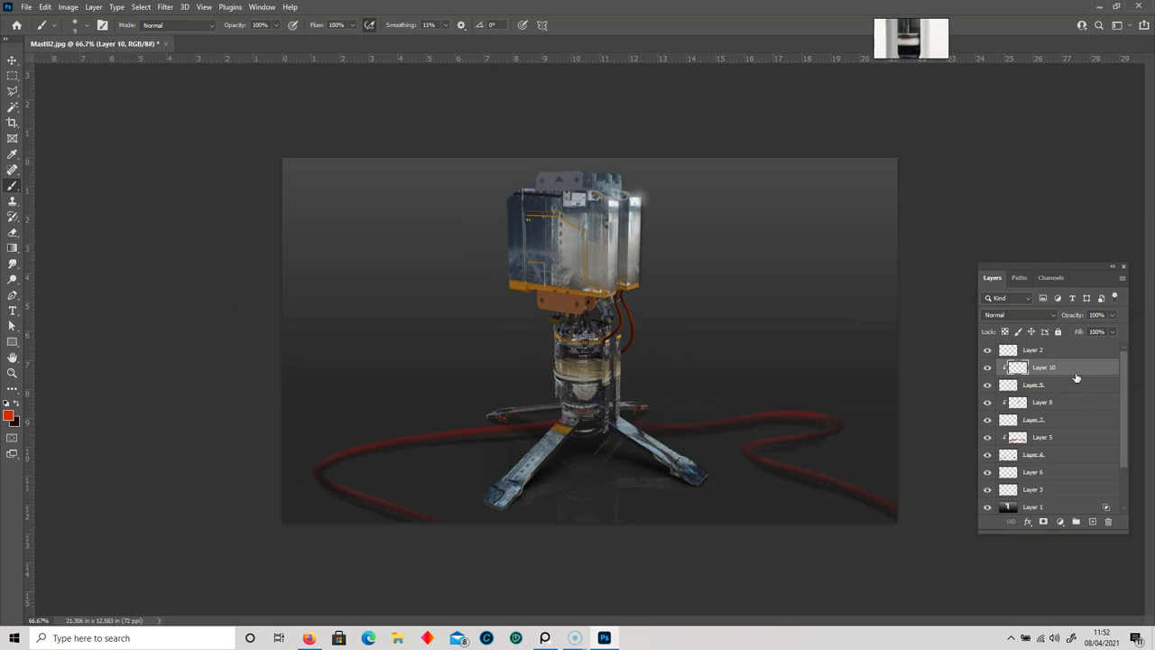
left_click(1072, 455, "shift")
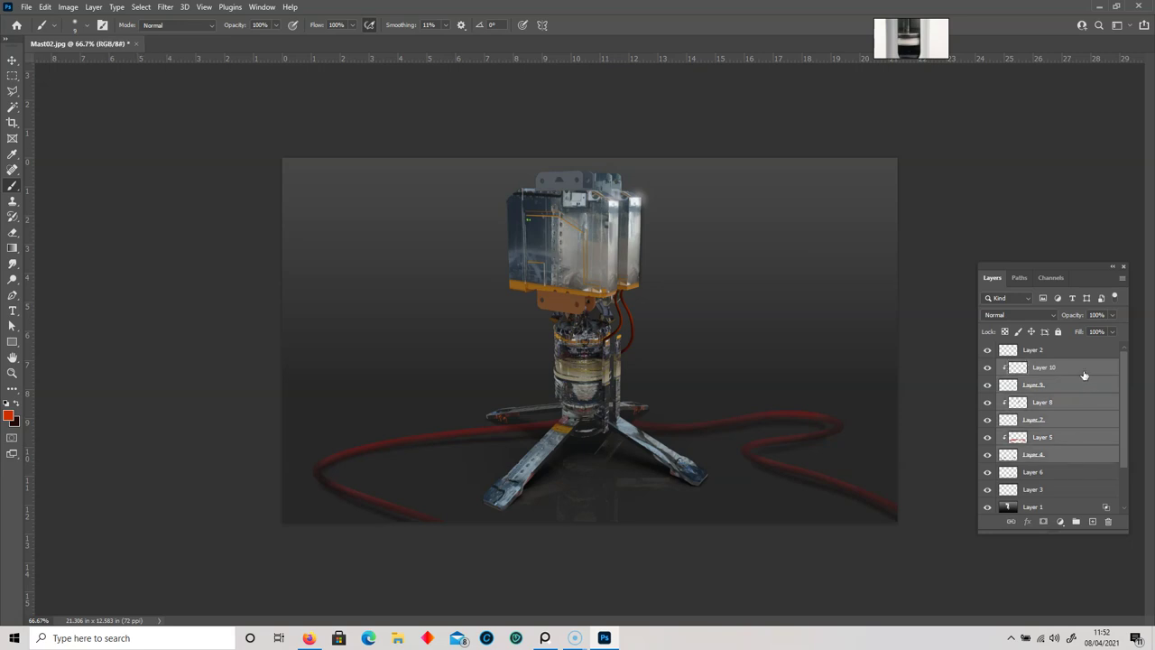
right_click(1055, 451)
left_click(925, 472)
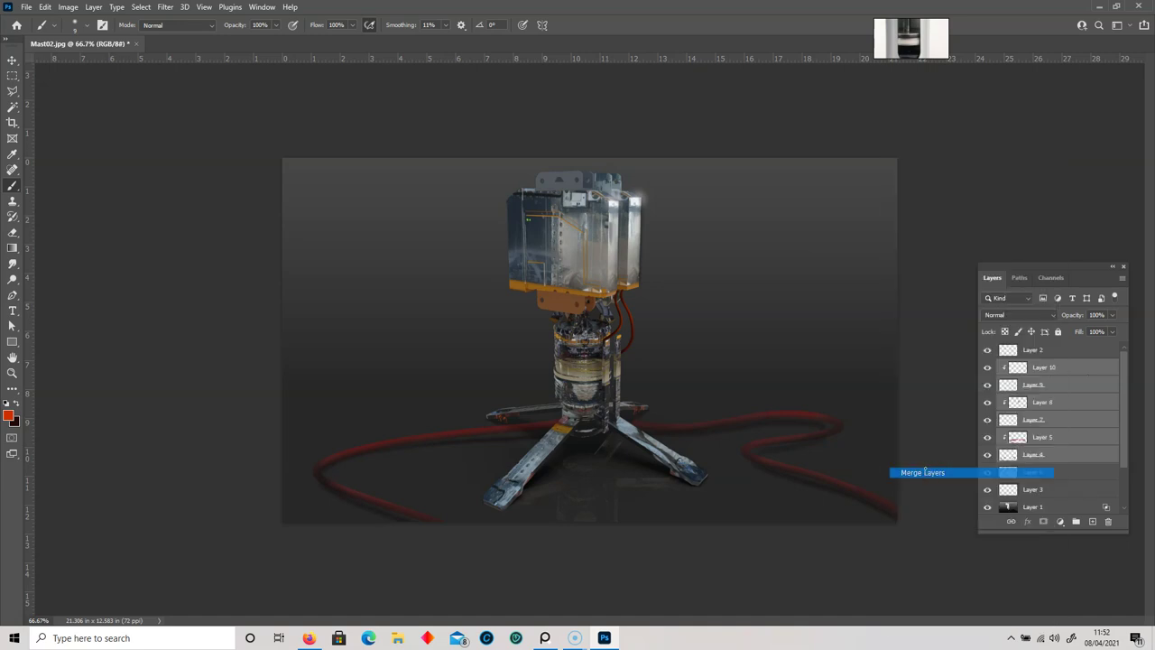
left_click(987, 368)
left_click(987, 367)
left_click(987, 368)
left_click(987, 367)
- Merge the combined cable layer down into Layer 6 and toggle its visibility to check the cables and shadows
right_click(1060, 372)
left_click(925, 472)
left_click(987, 367)
left_click(988, 368)
left_click(987, 367)
left_click(987, 367)
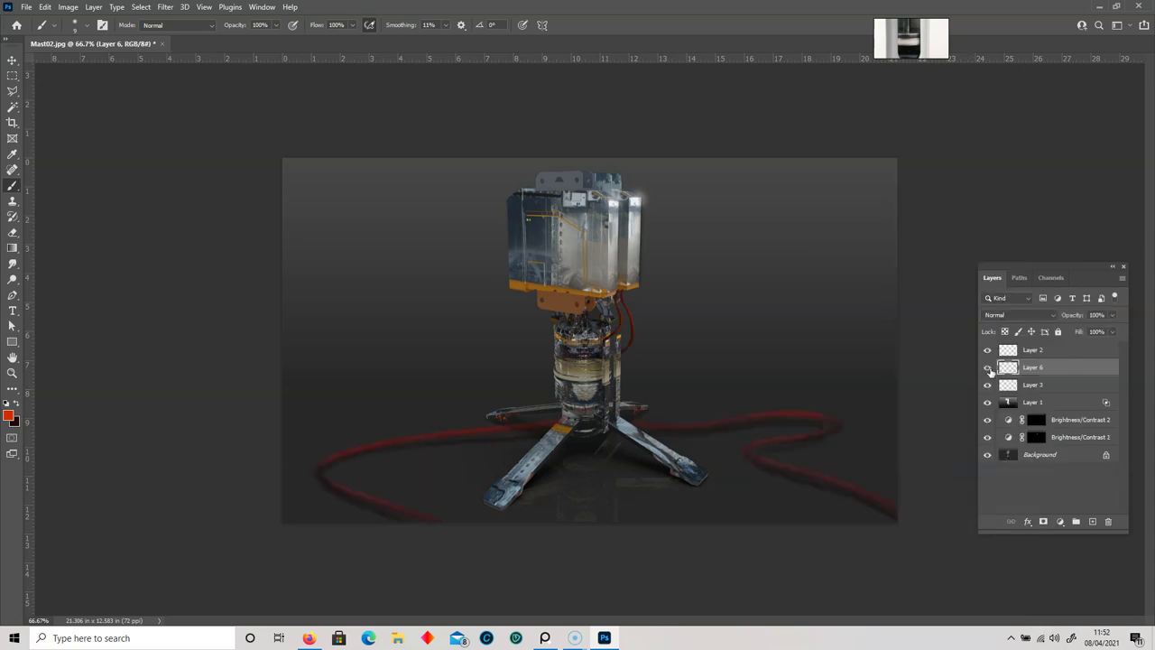
key("ctrl+1")
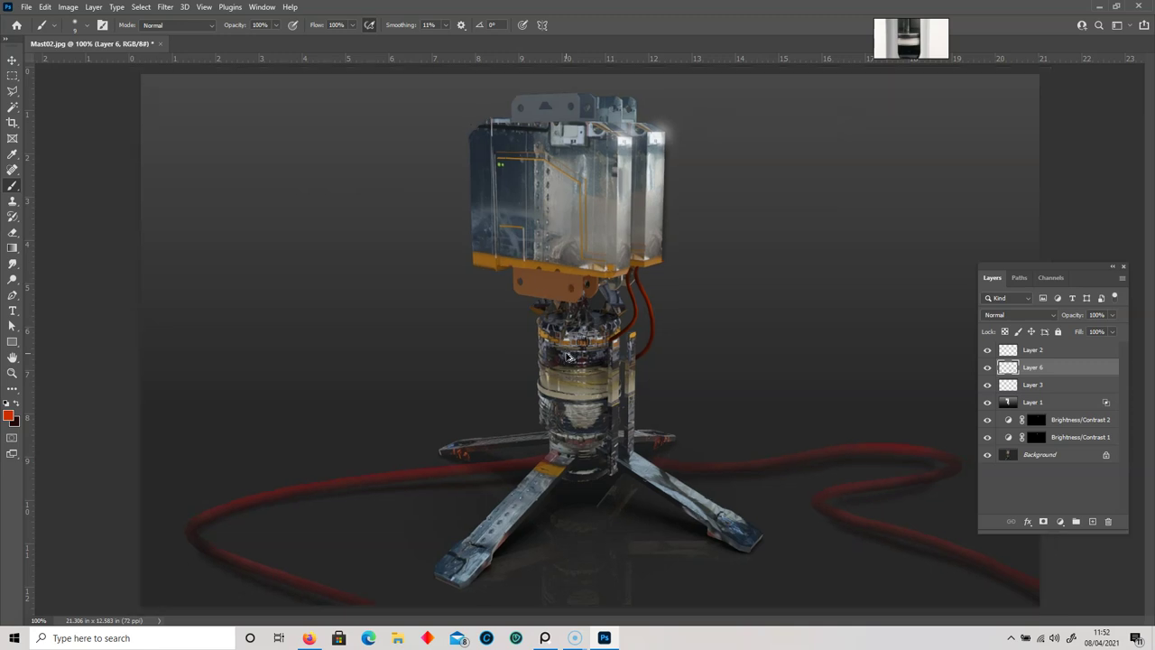
key("ctrl+minus")
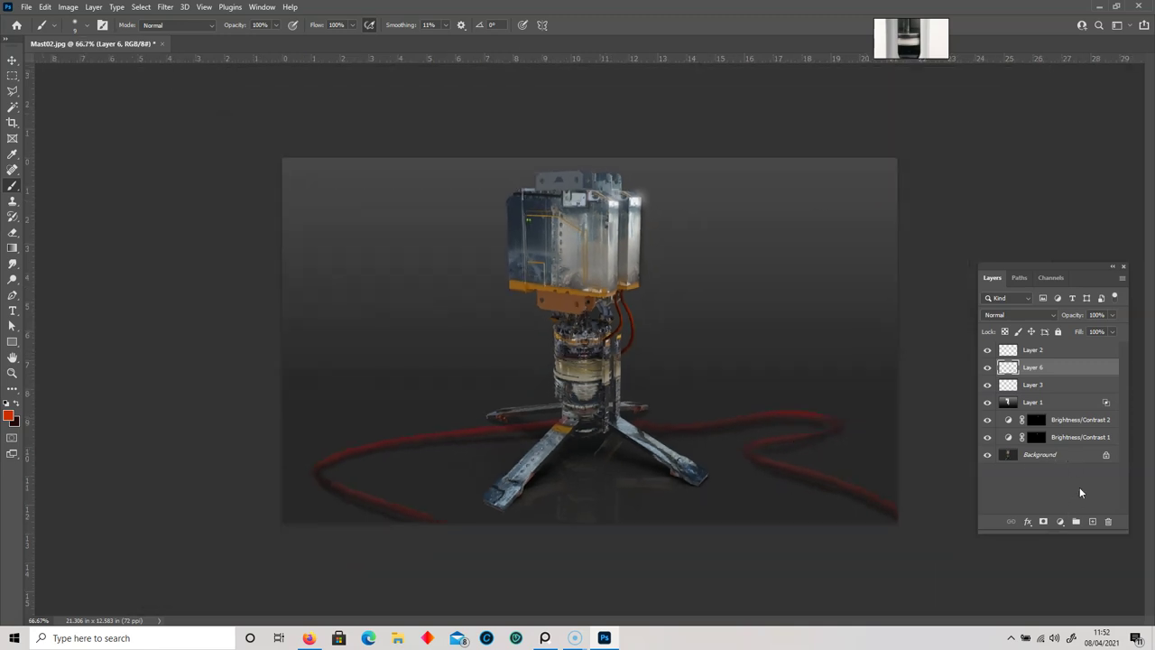
- Lighten the upper backdrop on Layer 1 with the Dodge tool, using midtones and a brush size of 500
left_click(1061, 353)
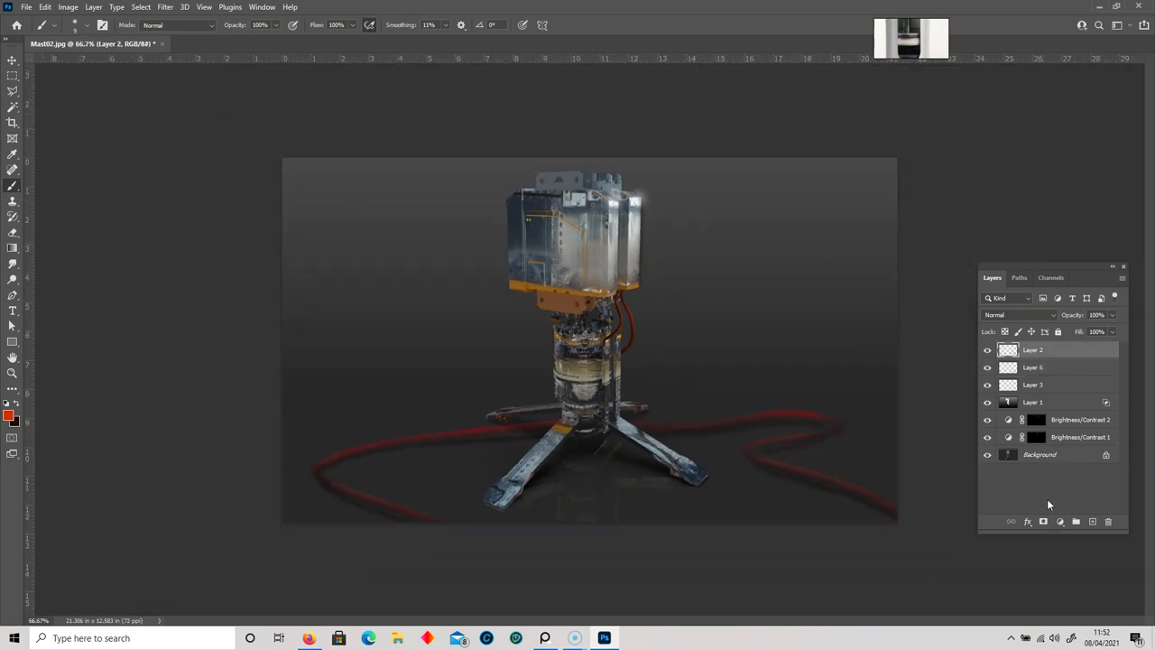
left_click(1035, 408)
left_click(13, 279)
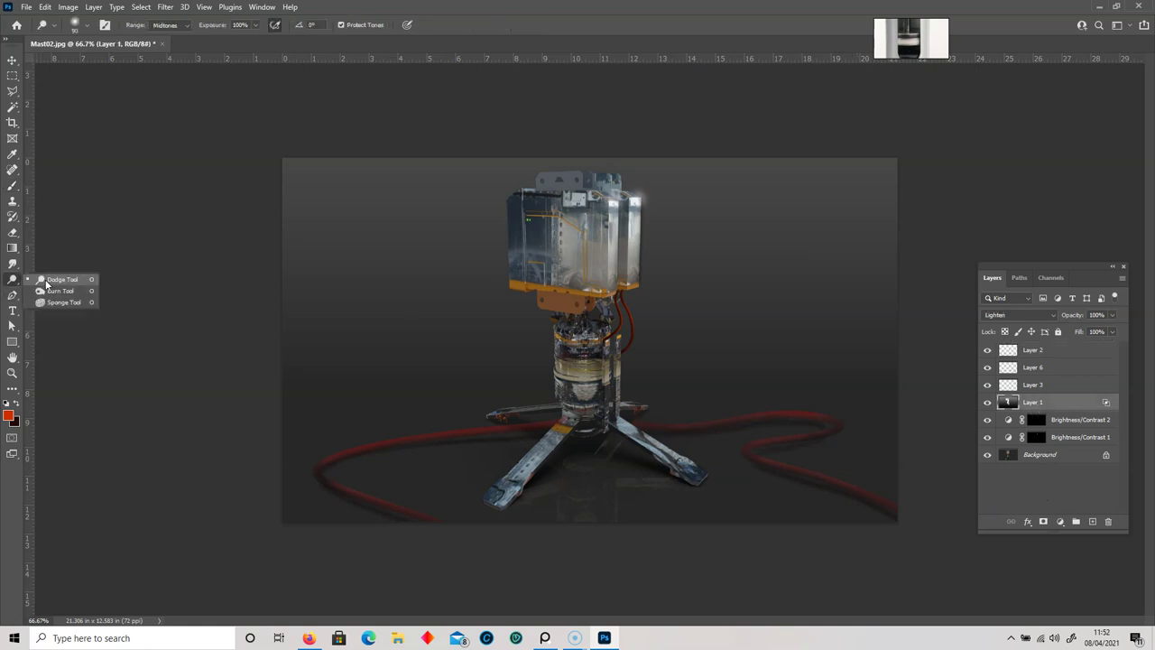
key("bracketright")
key("bracketright")
key("bracketright")
key("bracketright")
key("bracketright")
key("bracketright")
key("bracketright")
key("bracketright")
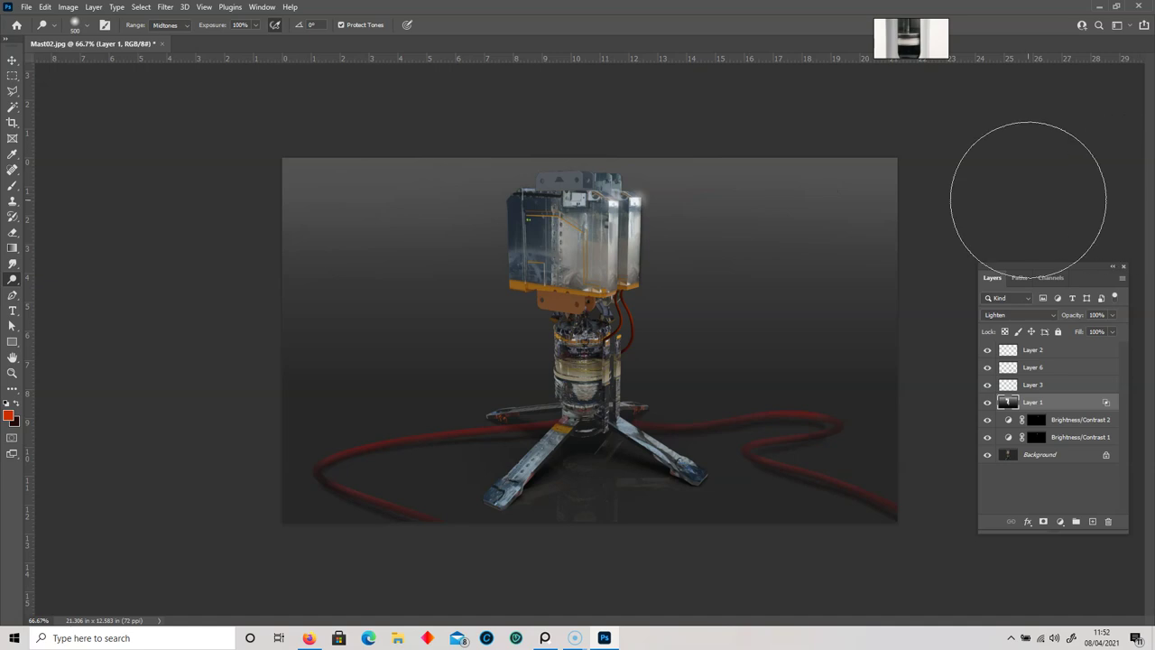
- Stamp all visible layers into a new merged layer above Layer 2
left_click(1072, 351)
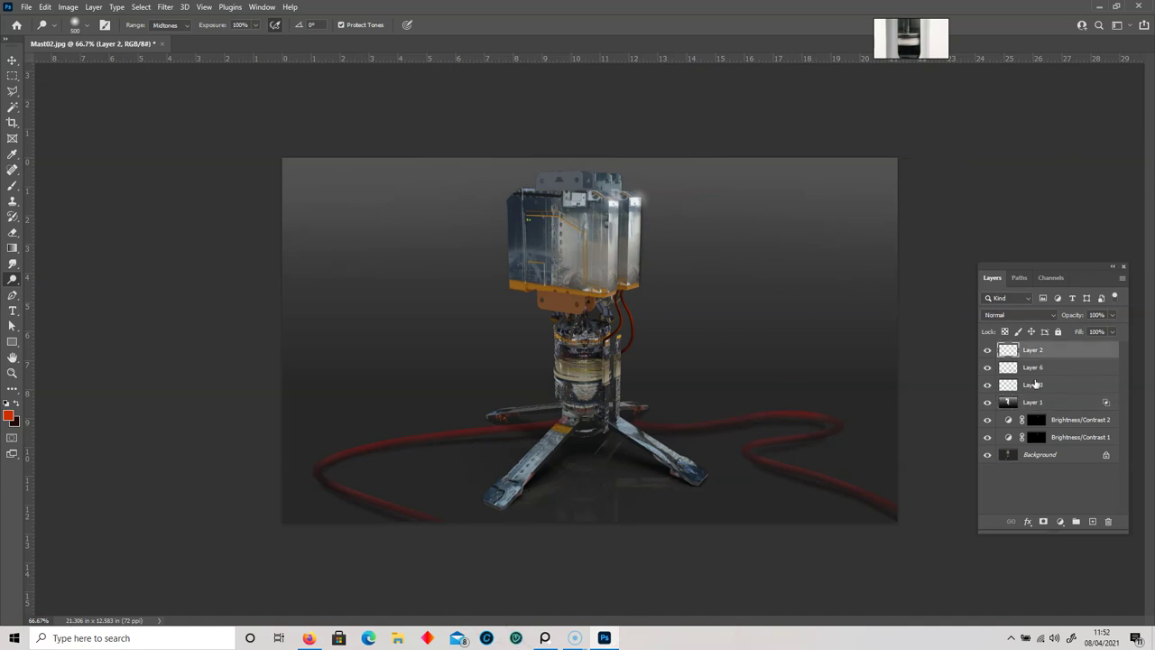
key("ctrl+shift+alt+e")
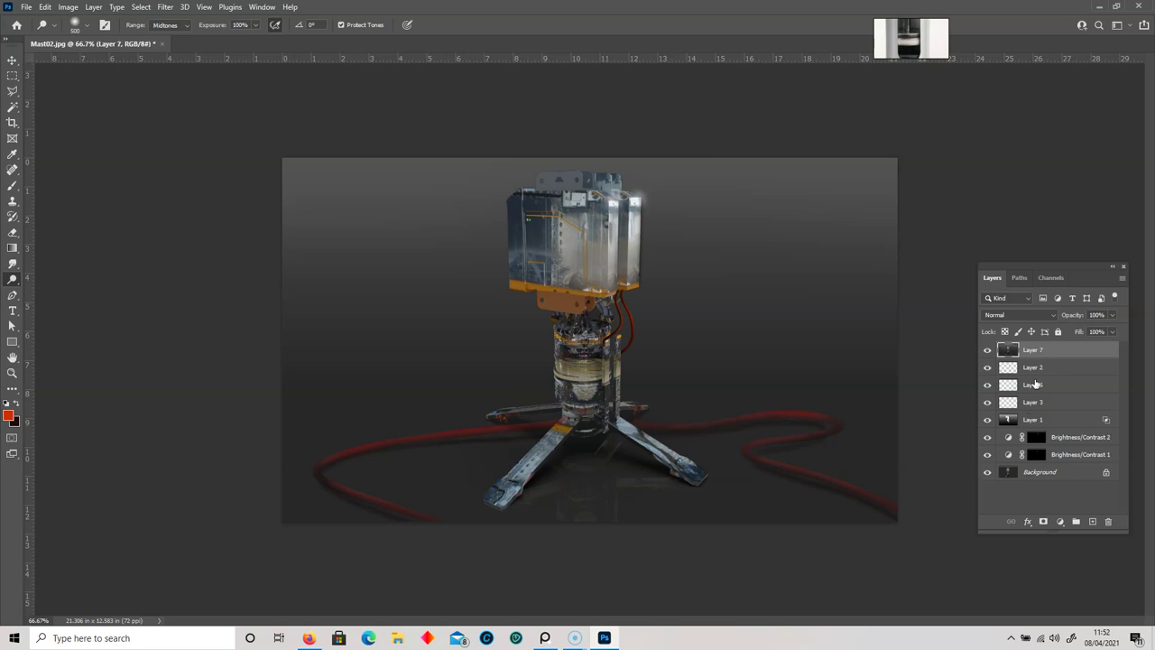
key("ctrl+plus")
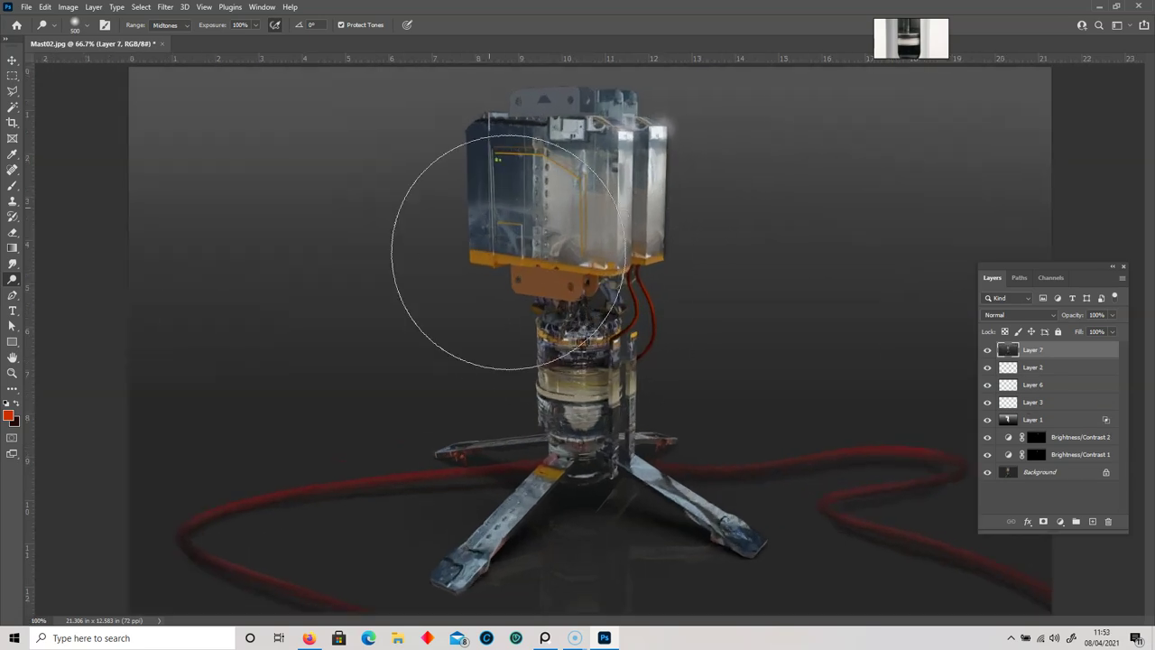
- Apply Smart Sharpen with Lens Blur removal to Layer 7, lowering the sharpening amount
left_click(168, 11)
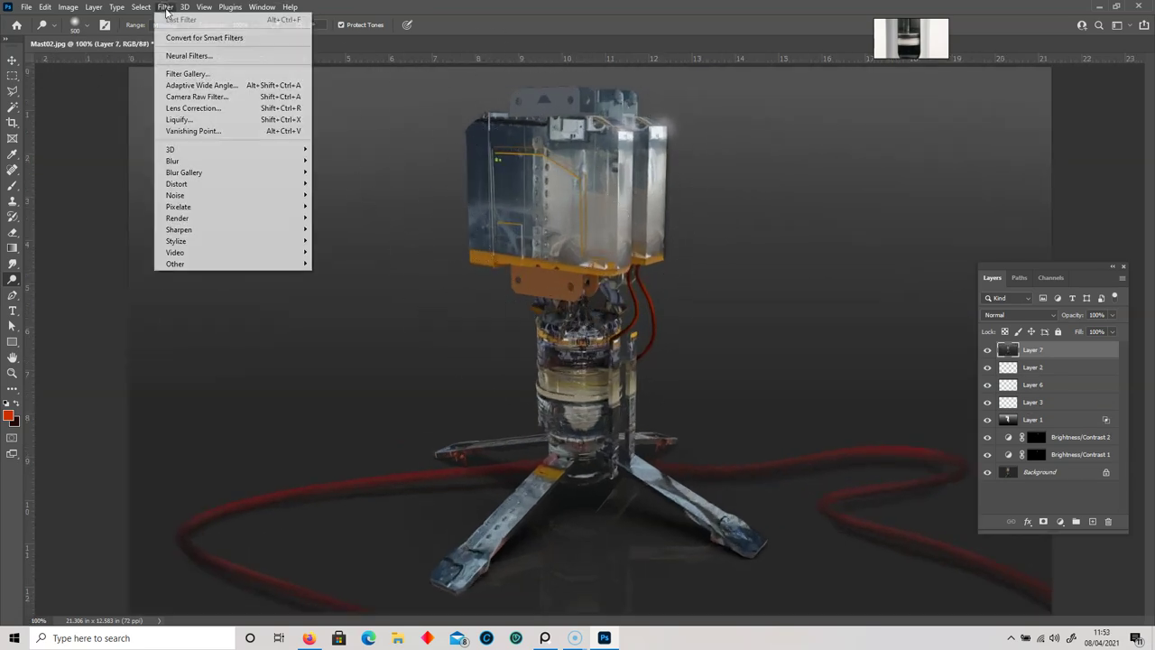
mouse_move(180, 219)
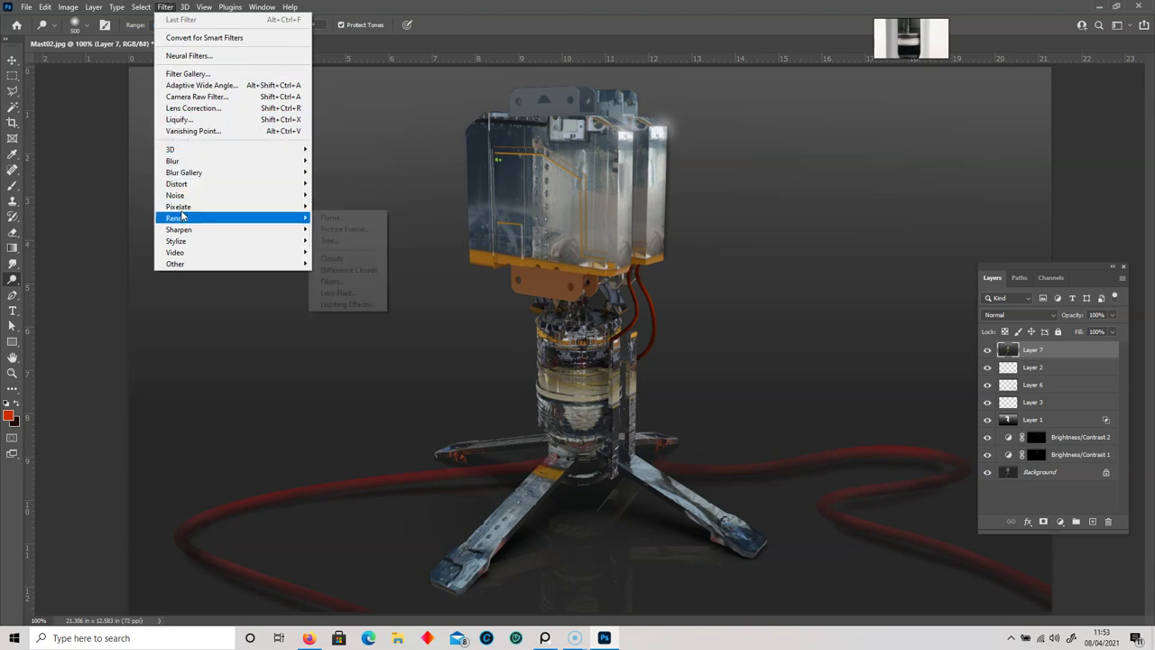
mouse_move(216, 231)
left_click(348, 276)
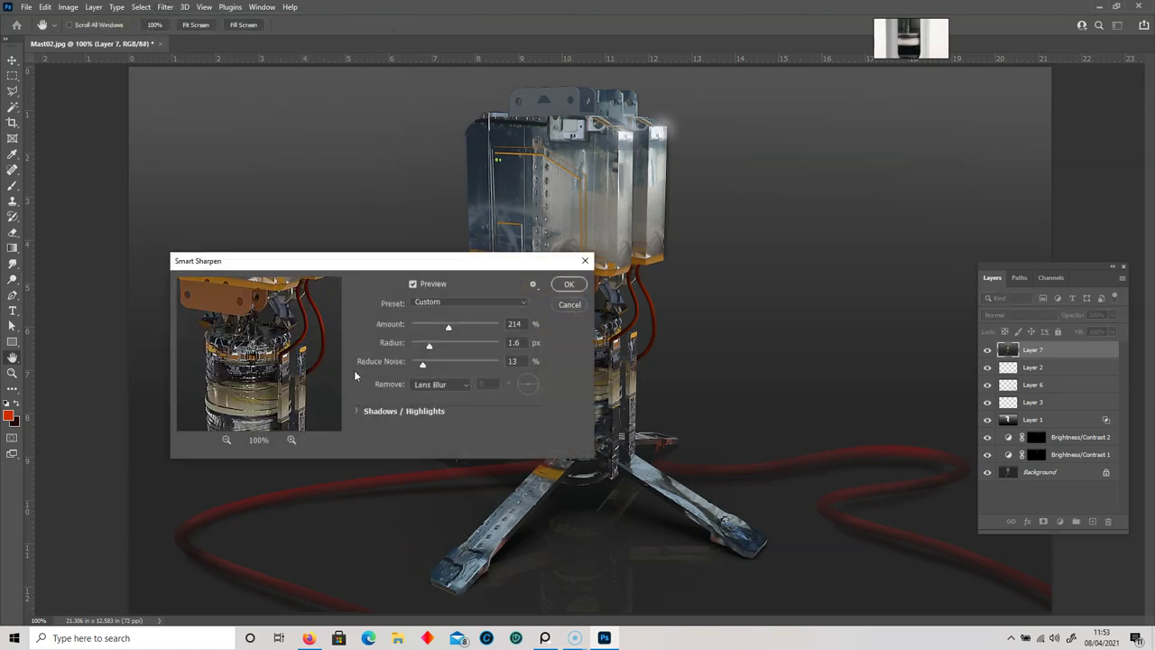
left_click_drag(448, 327, 426, 347)
left_click(561, 288)
left_click(564, 286)
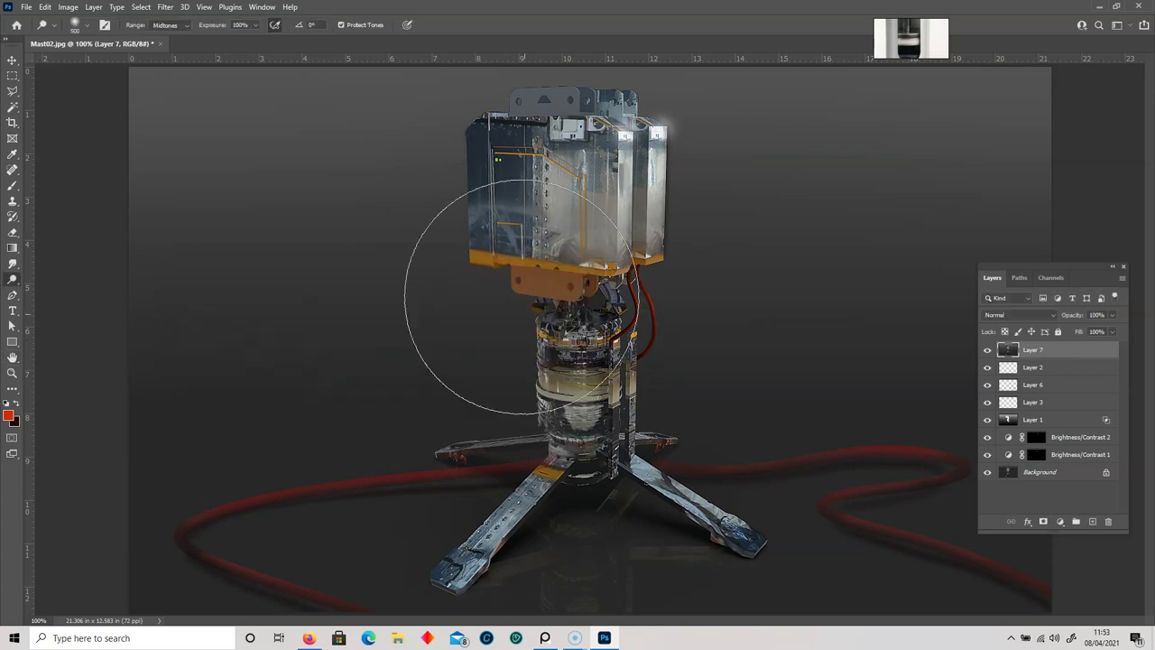
- Add 1% uniform noise to Layer 7
left_click(165, 8)
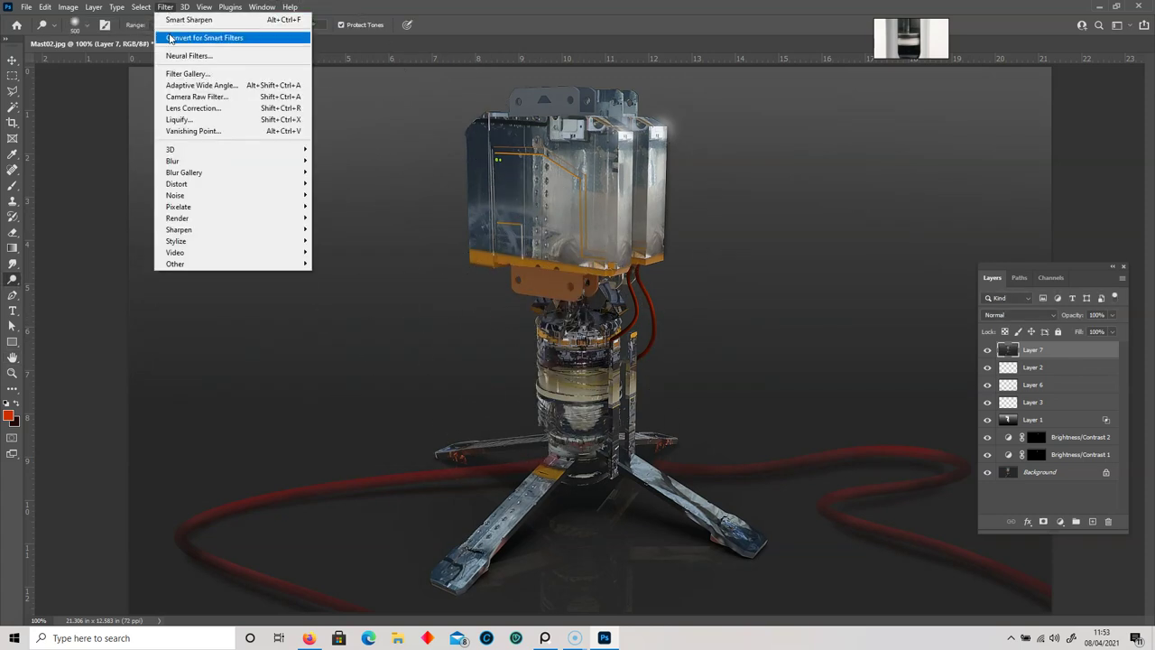
mouse_move(198, 196)
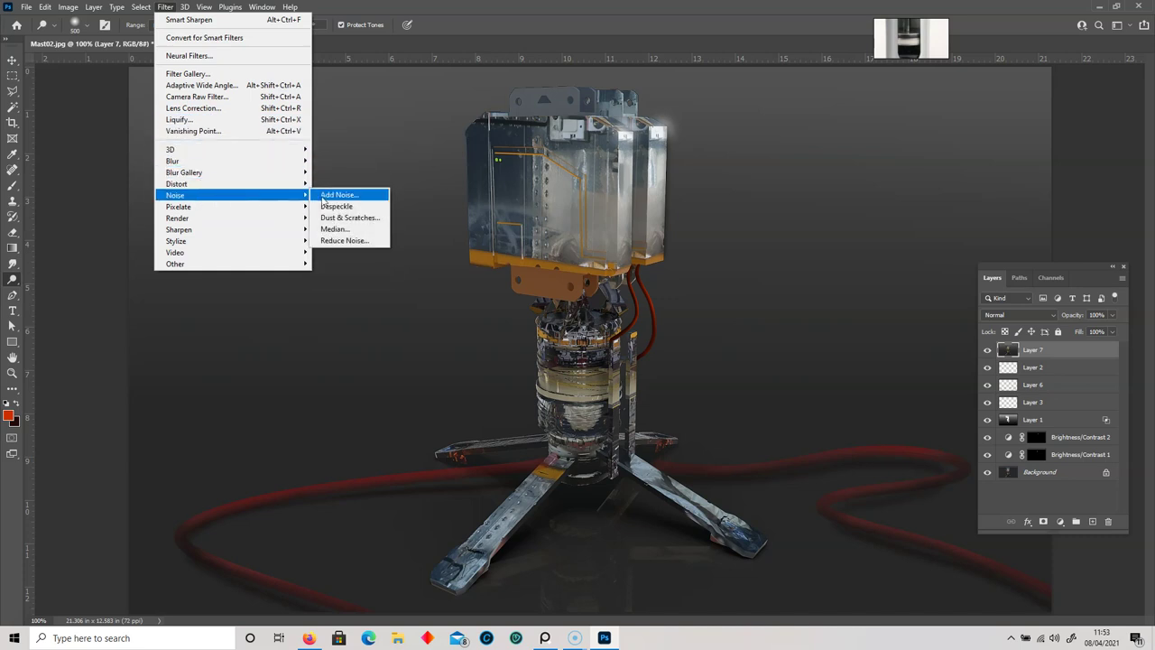
left_click(332, 194)
key("ctrl+plus")
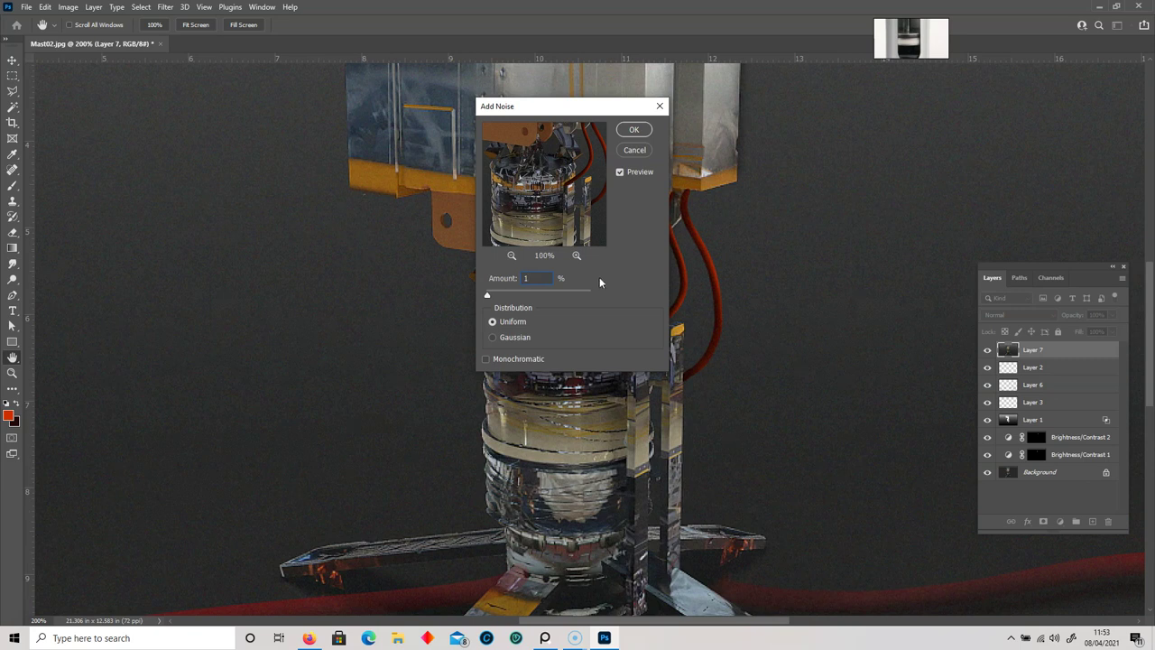
left_click(632, 130)
key("o")
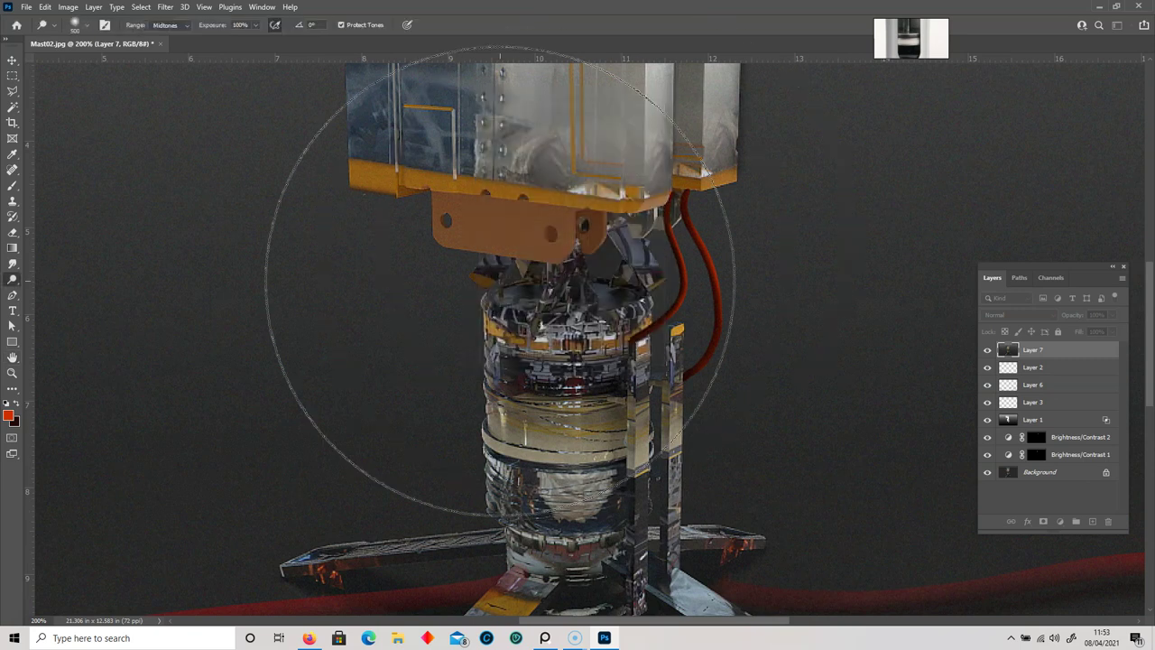
- Apply custom Lens Correction to Layer 7 with a strongly negative red/cyan fringe, green/magenta +26.98 and blue/yellow -29.37
key("ctrl+minus")
left_click(165, 7)
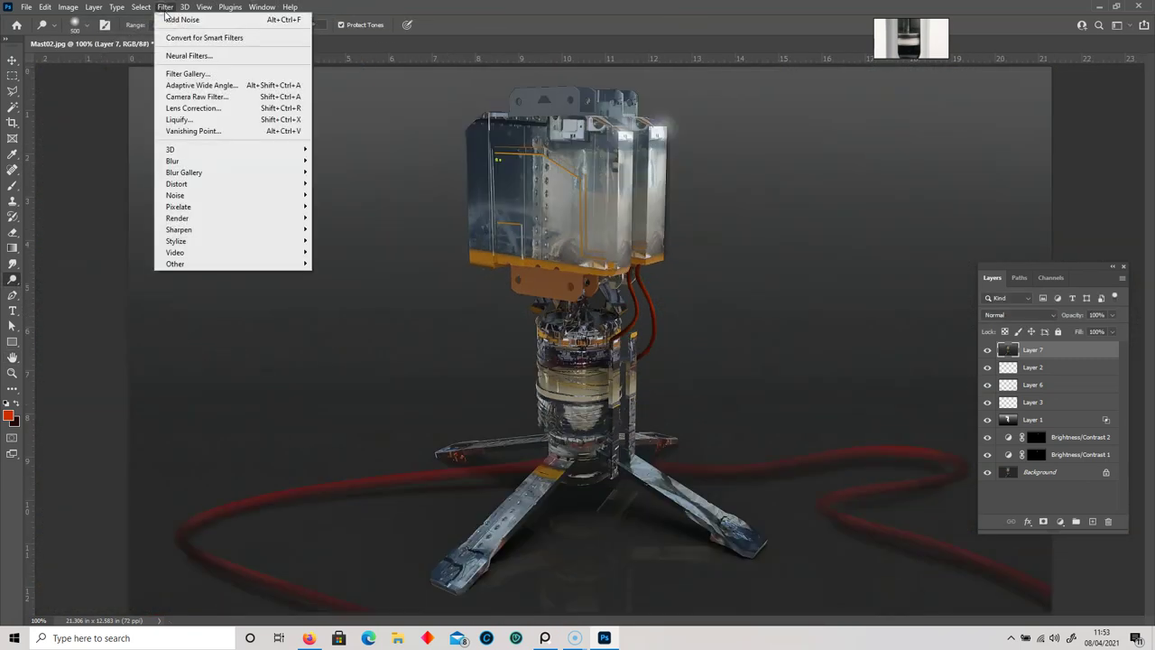
left_click(193, 109)
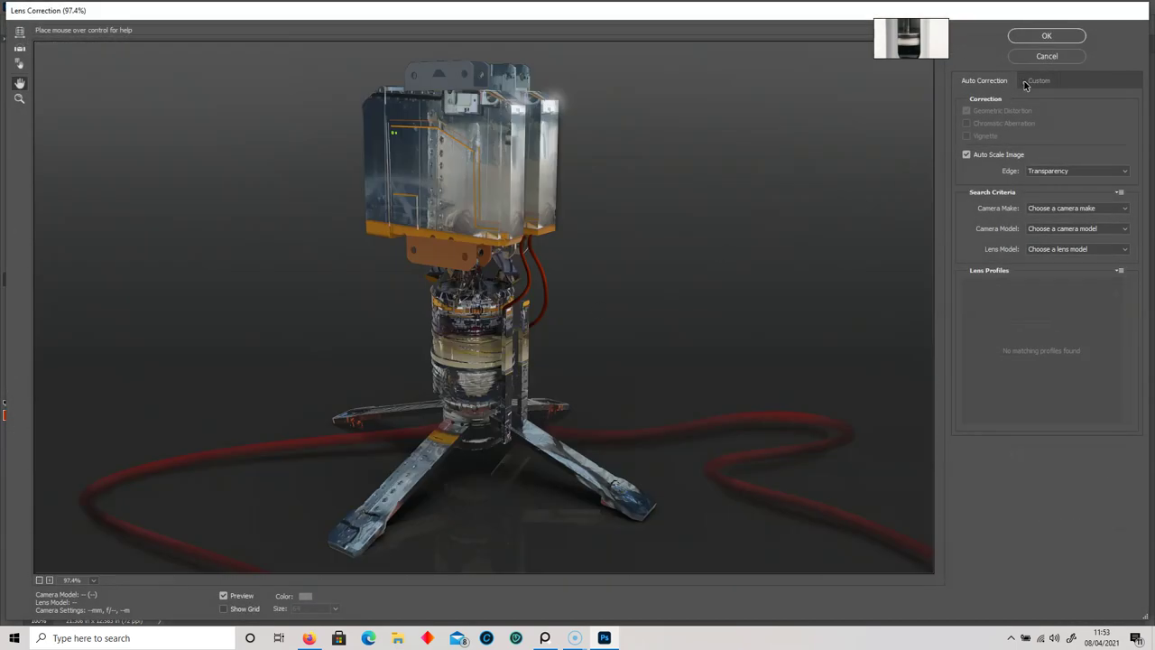
left_click(1027, 82)
left_click_drag(1000, 187, 1017, 187)
left_click(1067, 208)
left_click_drag(1047, 231, 1024, 232)
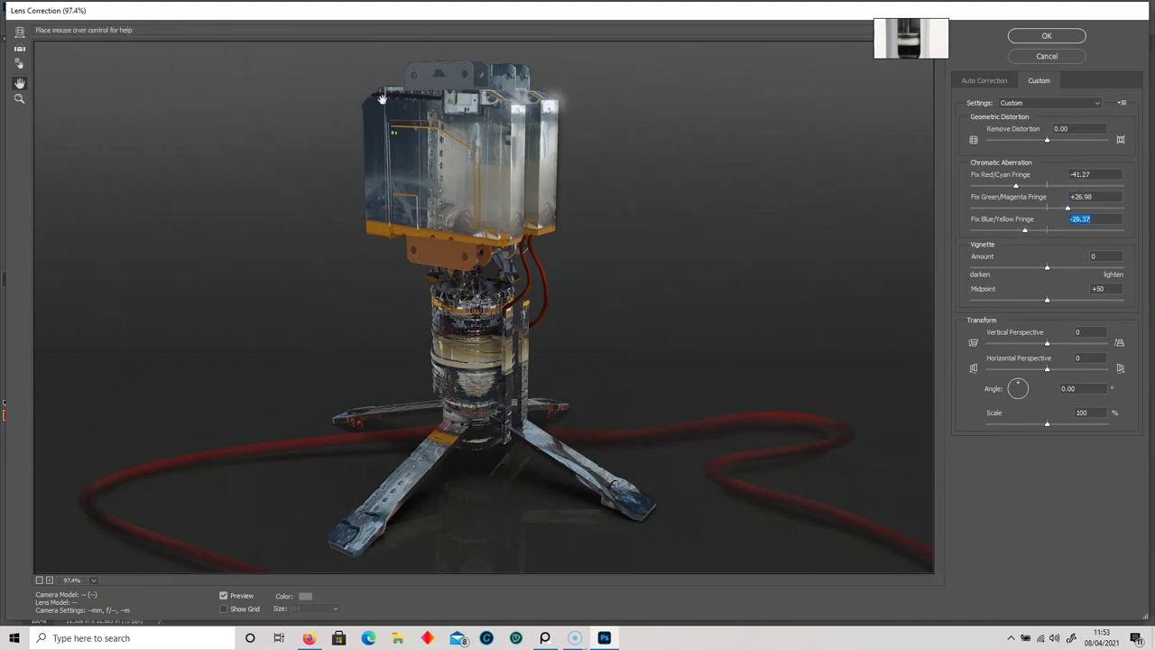
left_click_drag(1016, 186, 1005, 186)
left_click(1047, 35)
- Examine the colour fringing along the upper box's edges, orange lines and green lights, shrinking the Dodge brush to 6
scroll(488, 233, "up", 5, "alt")
mouse_move(335, 215)
left_mouse_down()
mouse_move(433, 397)
mouse_move(379, 449)
left_mouse_up()
scroll(392, 294, "up", 1, "alt")
left_click_drag(384, 199, 423, 325)
key("bracketleft")
key("bracketleft")
key("bracketleft")
key("bracketleft")
key("bracketleft")
key("bracketleft")
key("bracketleft")
key("bracketleft")
key("bracketleft")
key("bracketleft")
key("bracketleft")
key("bracketleft")
key("bracketleft")
key("bracketleft")
key("bracketleft")
key("bracketleft")
key("bracketleft")
key("bracketleft")
key("bracketleft")
key("bracketleft")
key("bracketleft")
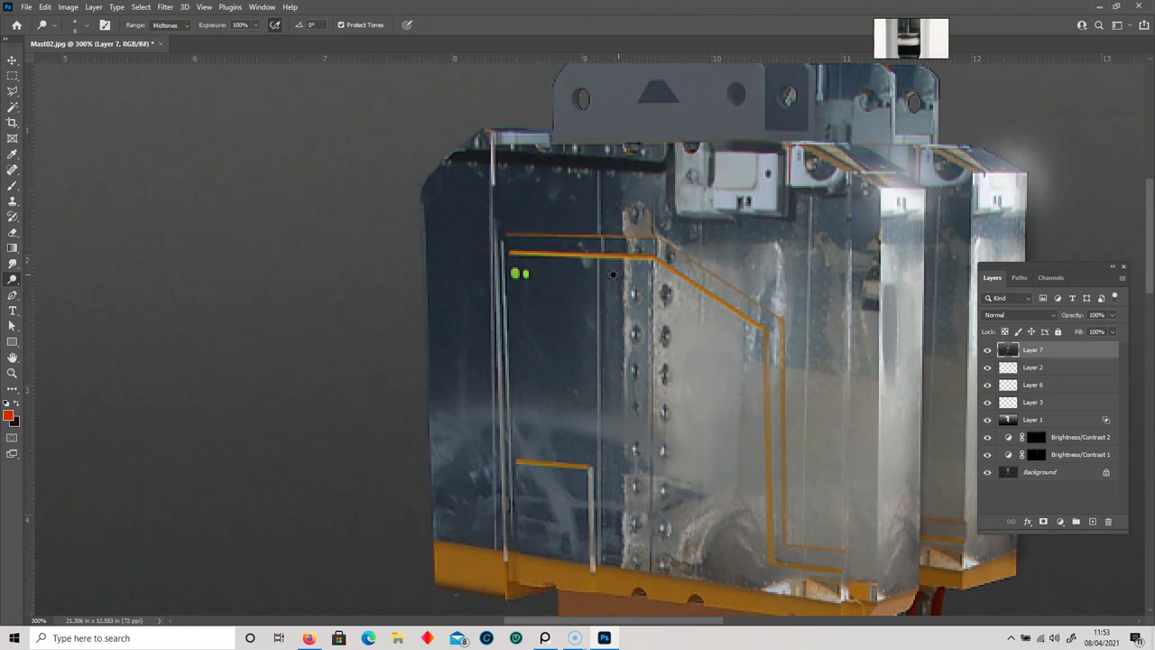
- Add a Color Balance adjustment layer above Layer 7
scroll(490, 399, "down", 6, "alt")
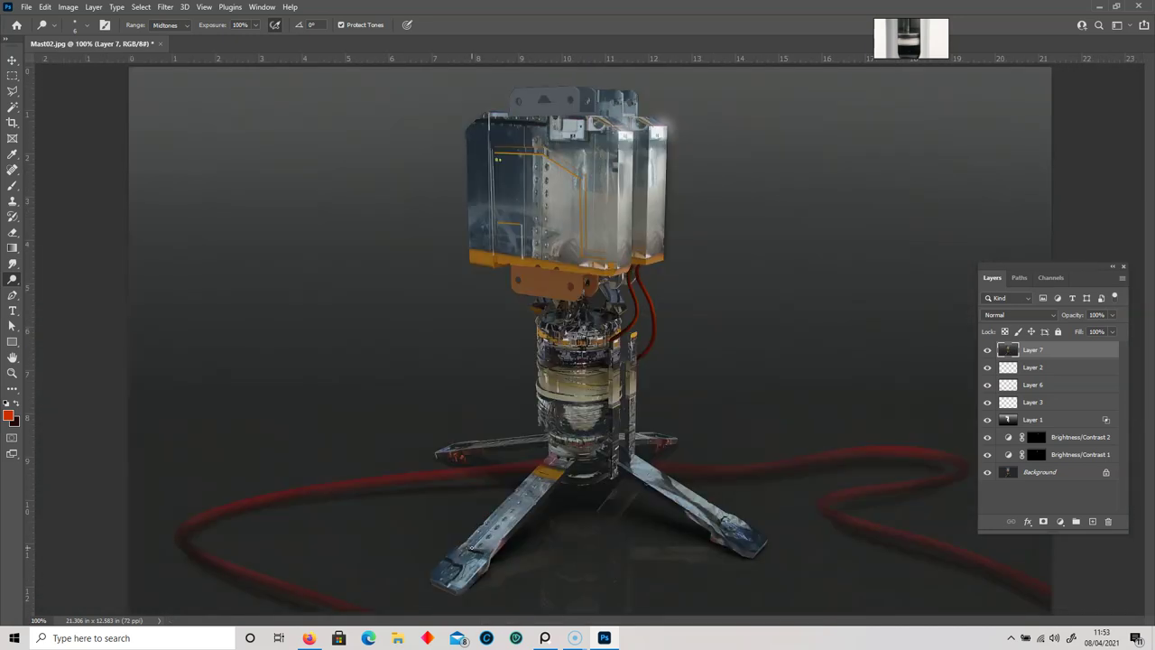
scroll(980, 560, "down", 1, "alt")
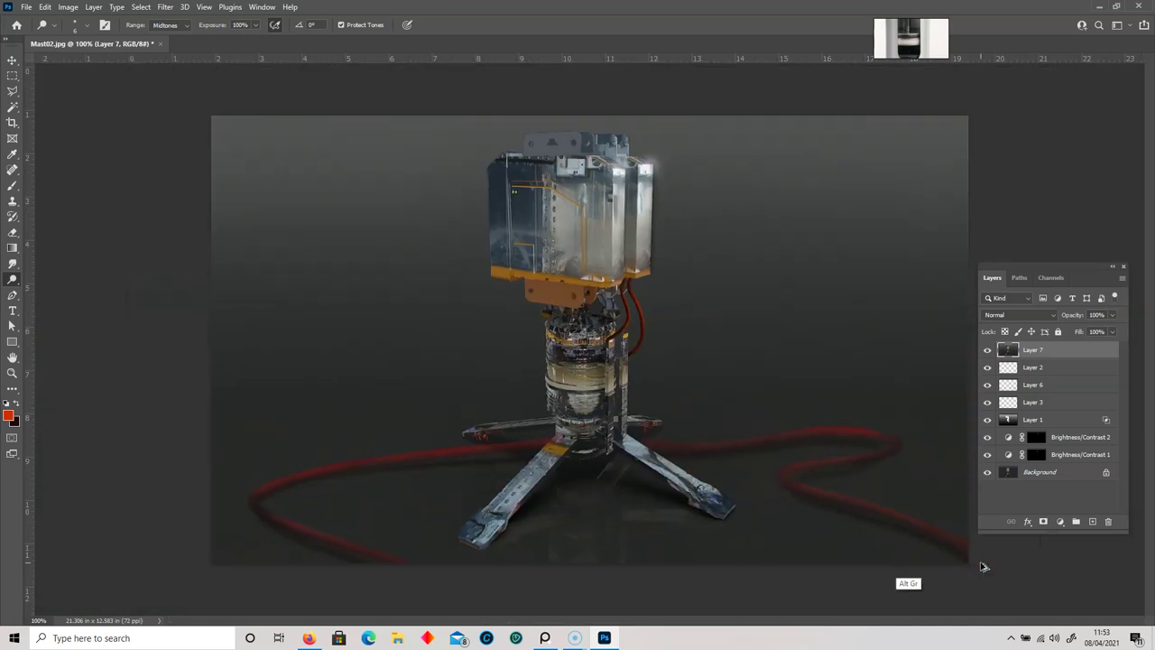
left_click(1060, 521)
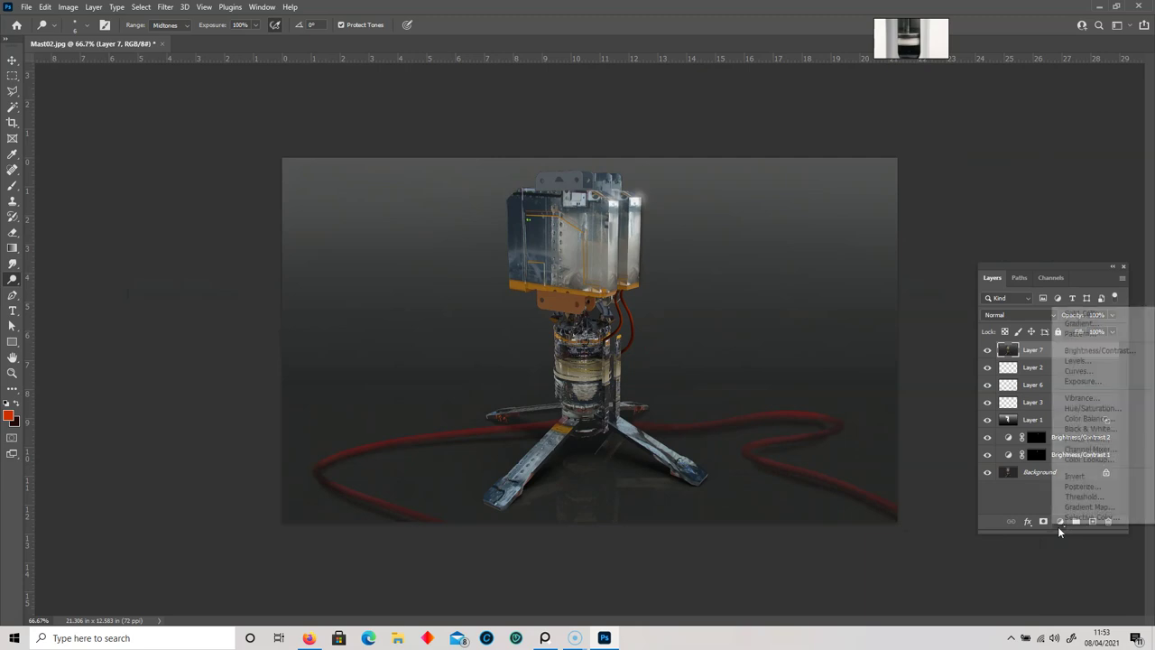
left_click(1087, 419)
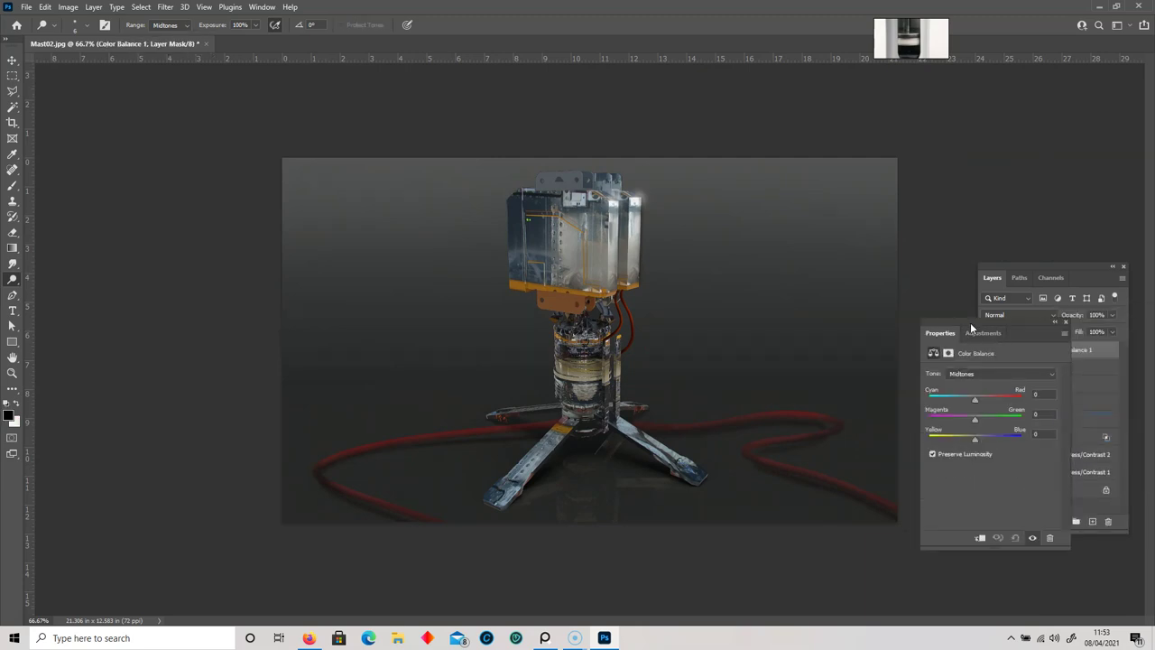
- Adjust the Color Balance midtones slightly and set the highlights to Cyan/Red -10 and Yellow/Blue +16
left_click_drag(972, 328, 930, 317)
left_click_drag(935, 427, 932, 430)
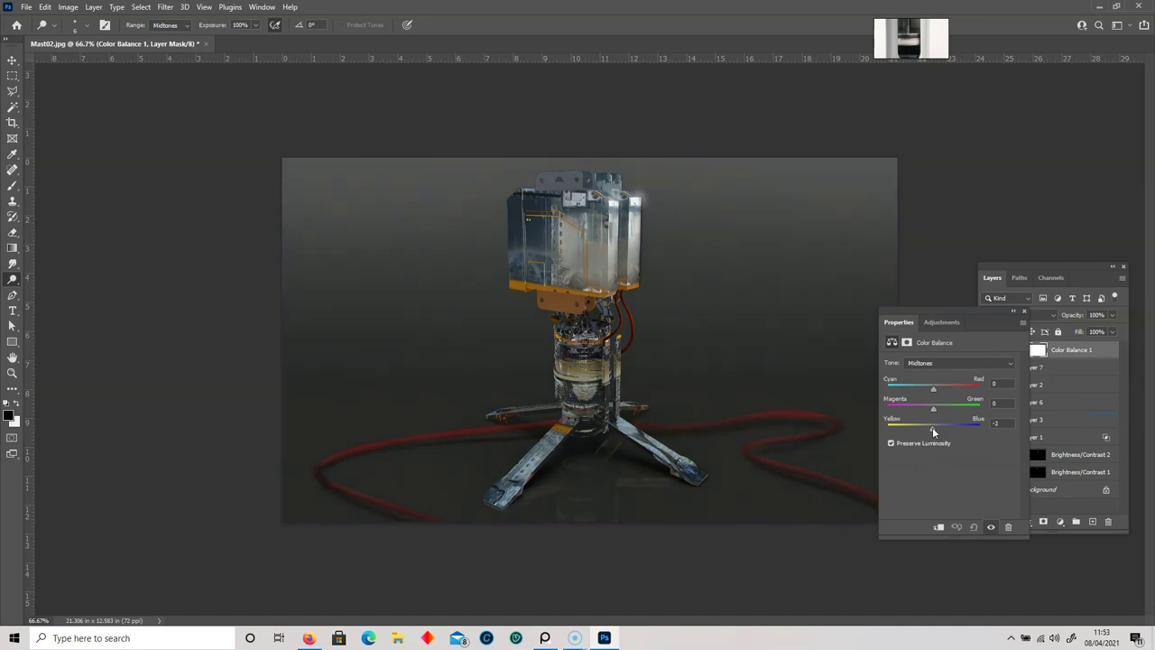
left_click_drag(934, 388, 932, 390)
left_click(937, 365)
left_click(939, 391)
left_click_drag(933, 428, 928, 429)
left_click_drag(935, 389, 924, 392)
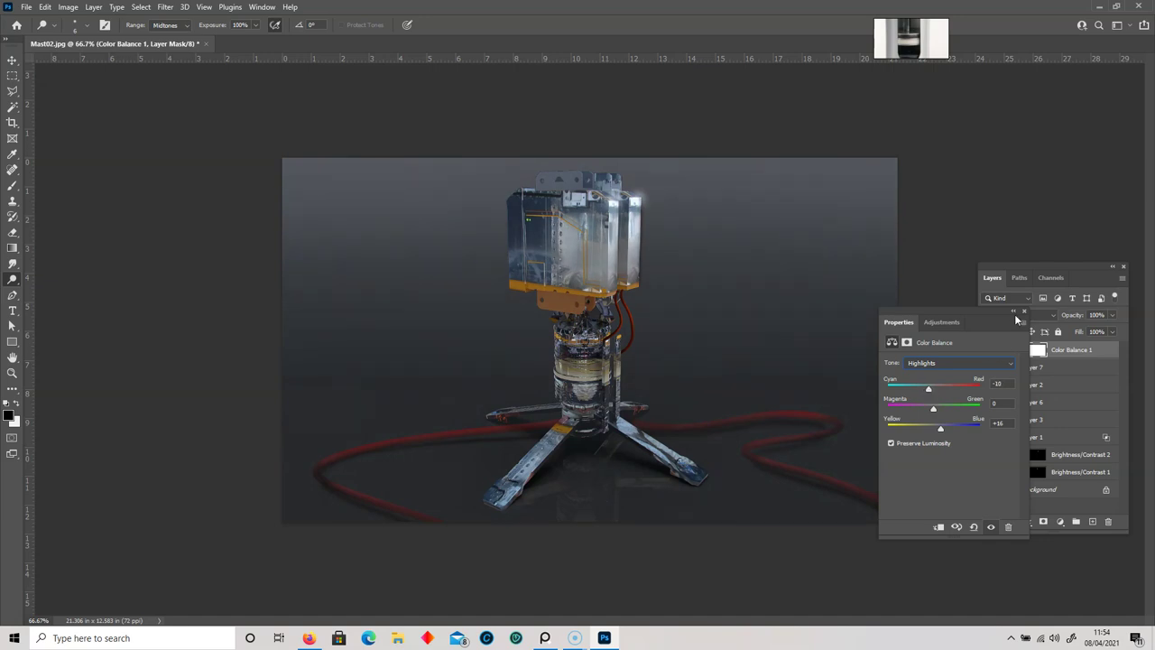
left_click(1023, 312)
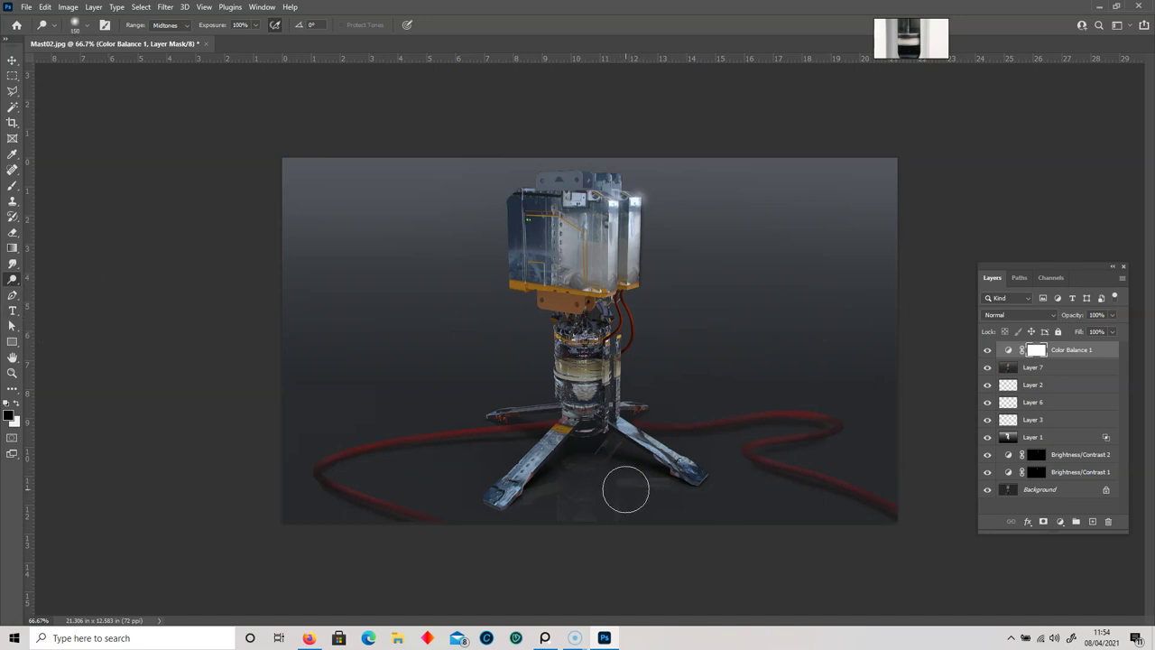
- Dodge the floor reflection beneath the mast on Layer 7 with the Midtones range at 100% exposure
left_click(1036, 368)
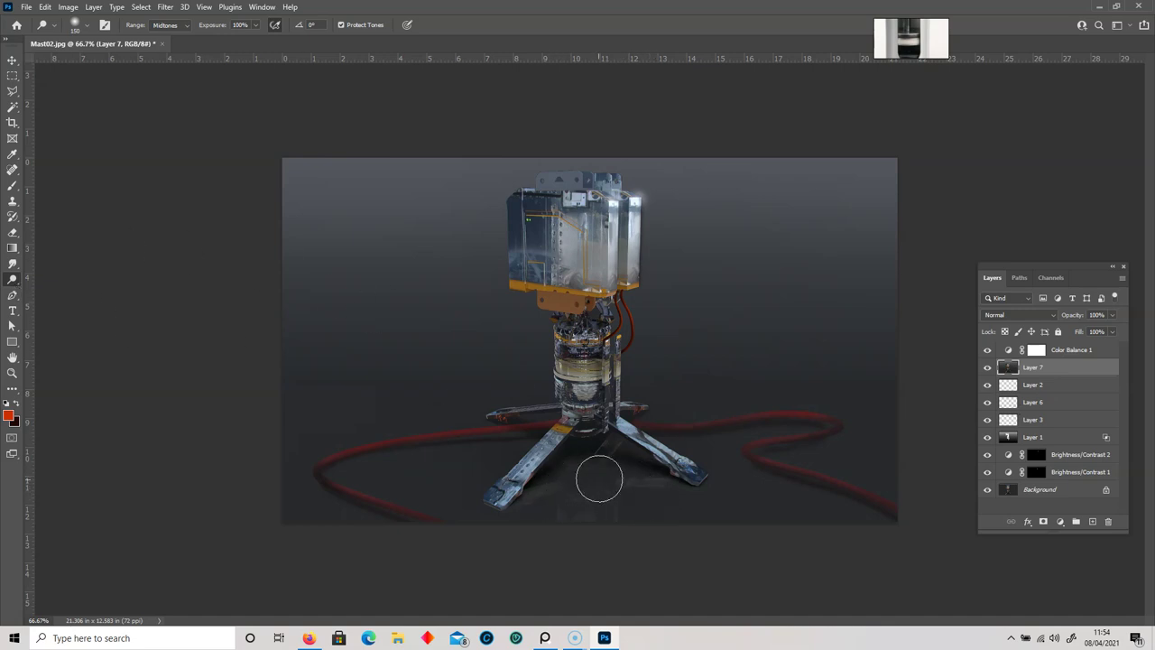
right_click(12, 282)
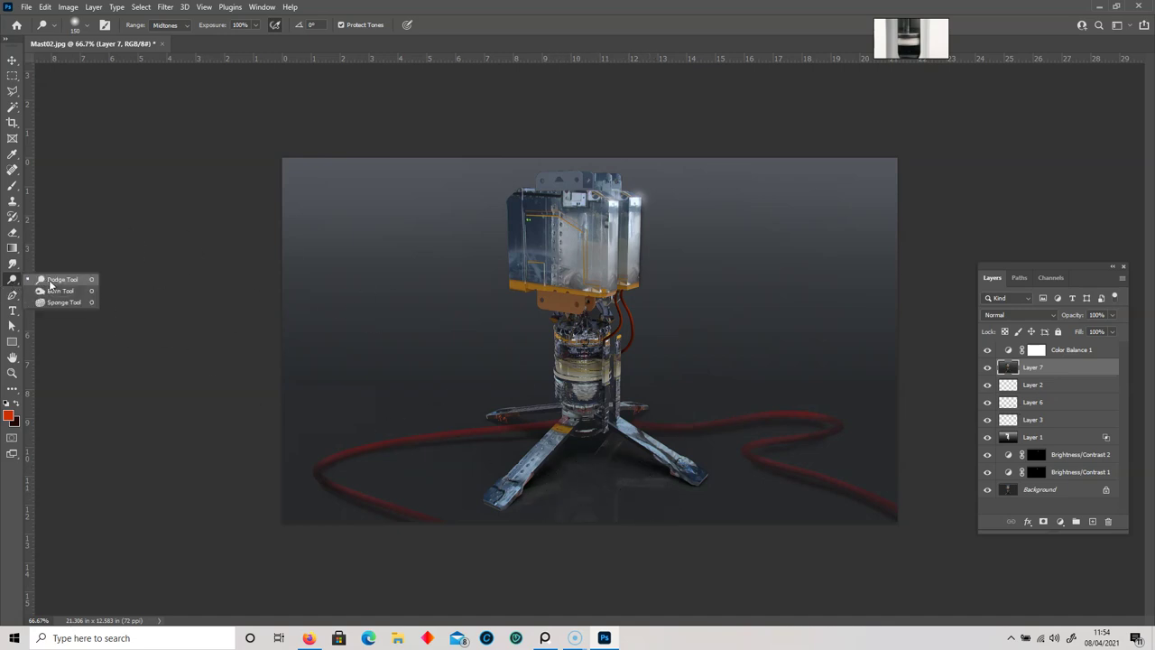
left_click(50, 283)
left_click(170, 25)
left_click(168, 56)
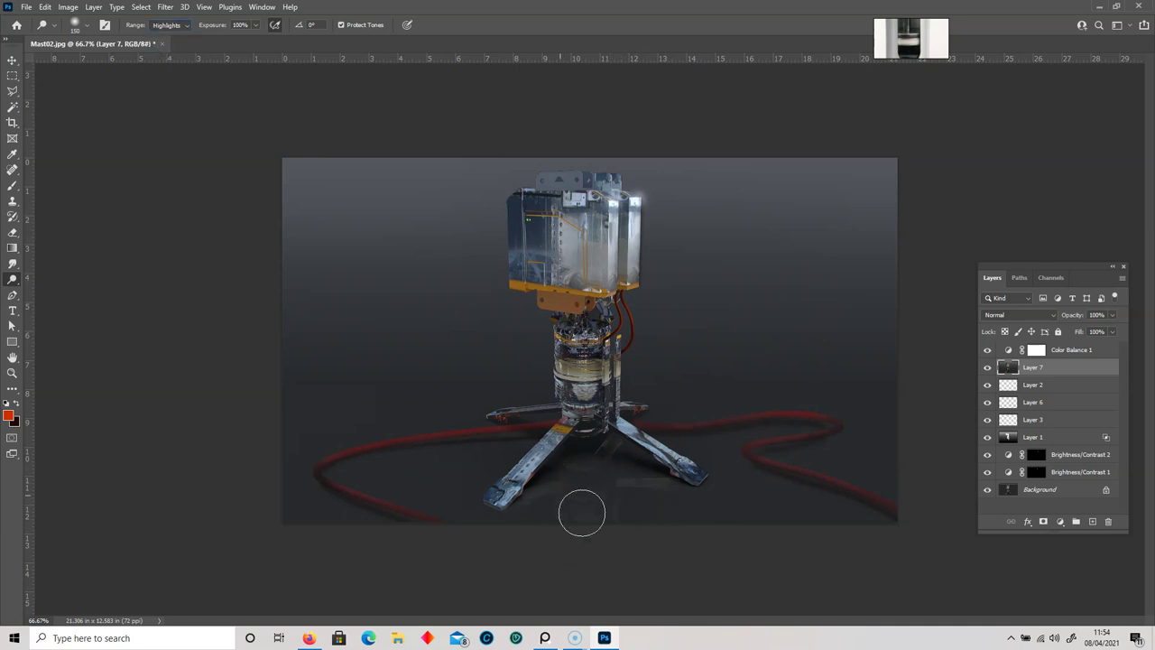
left_click(168, 26)
left_click(168, 44)
key("bracketright")
left_click_drag(621, 481, 647, 503)
- Enlarge the Dodge brush to 400 and lighten the floor along the image's lower edge
key("bracketright")
key("bracketright")
key("bracketright")
key("bracketright")
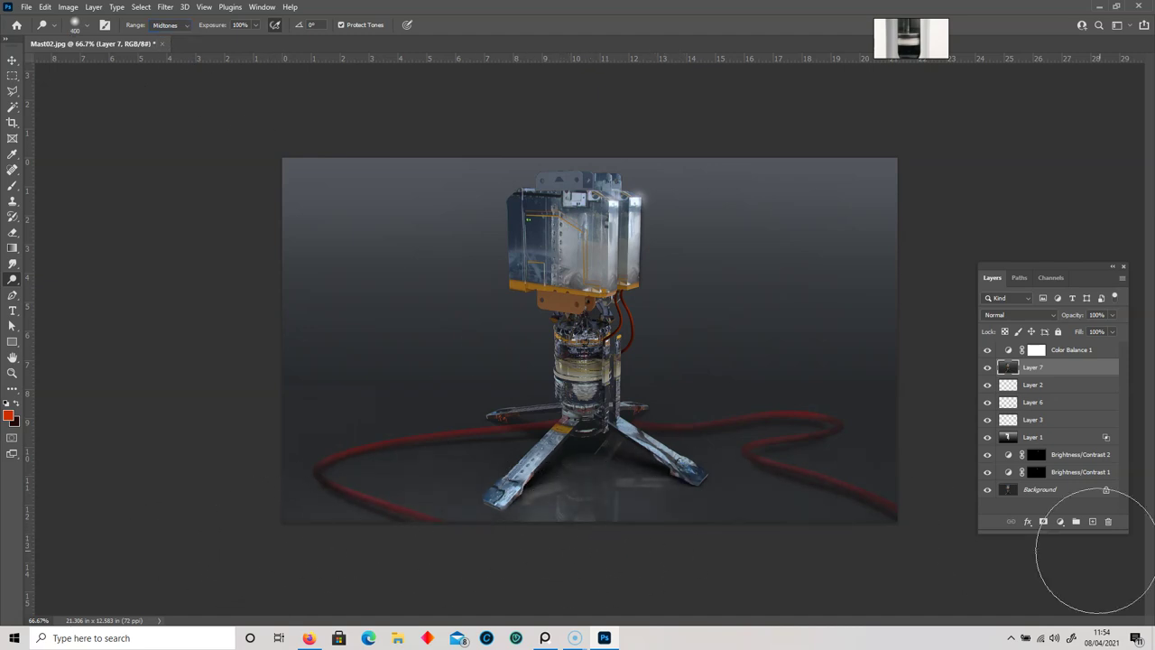
left_click_drag(647, 569, 361, 562)
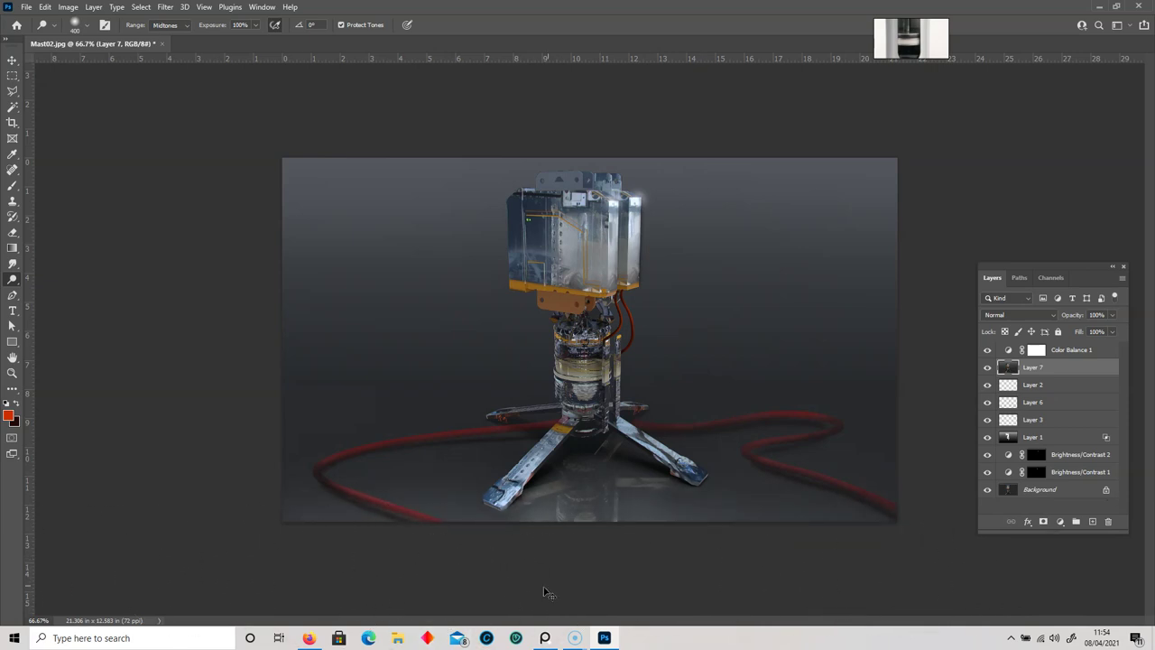
- Shrink the Dodge brush and brighten the highlights on the mast's legs and the upper box's front edge
key("bracketleft")
key("bracketleft")
key("bracketleft")
key("bracketright")
key("bracketleft")
key("bracketleft")
key("bracketleft")
key("bracketleft")
key("bracketleft")
key("bracketleft")
key("bracketleft")
key("bracketleft")
key("bracketleft")
key("bracketleft")
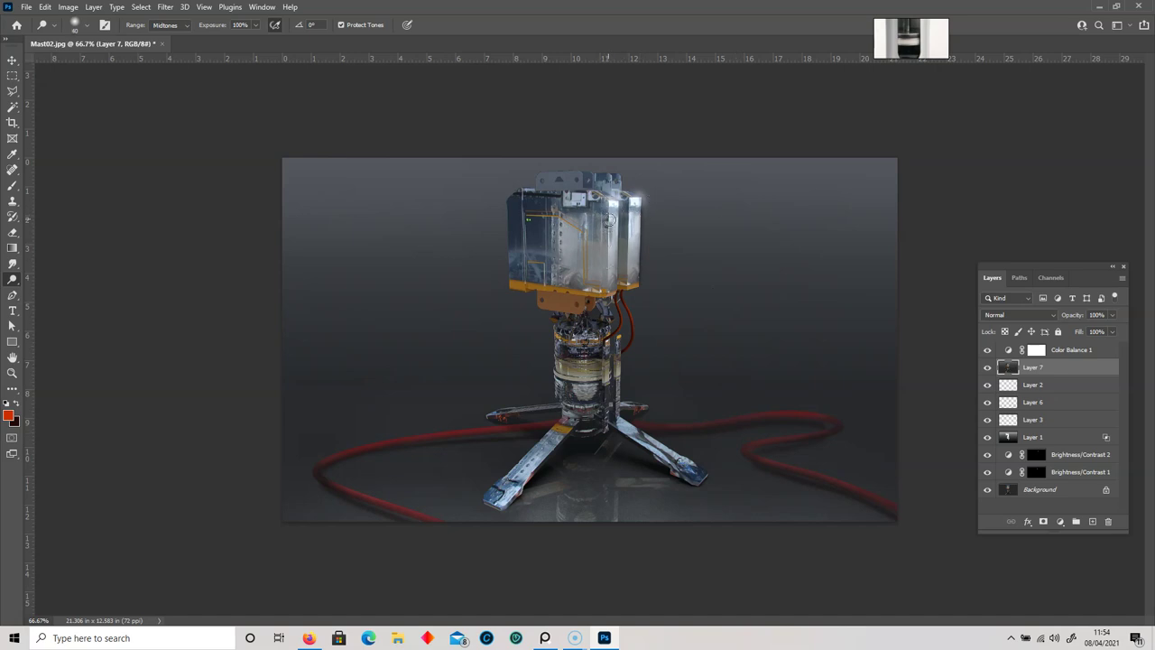
key("bracketleft")
mouse_move(610, 219)
left_mouse_down()
mouse_move(610, 280)
mouse_move(609, 214)
left_mouse_up()
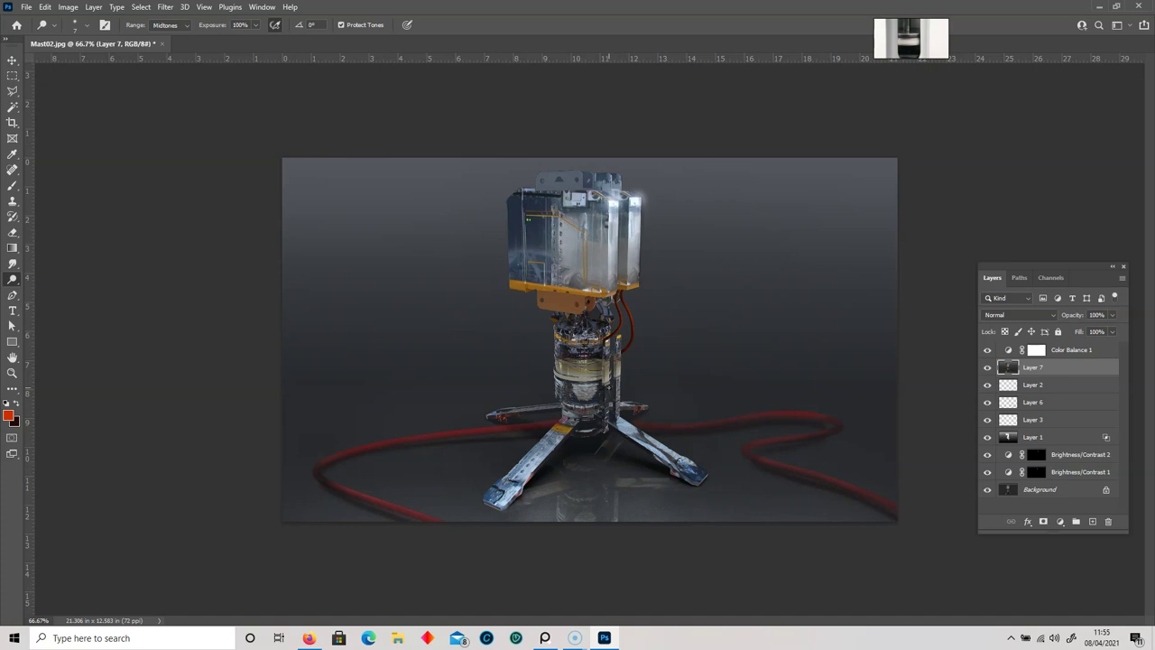
- Add a new layer above Color Balance 1 and outline the front vertical post beside the column with the Polygonal Lasso
key("ctrl+plus")
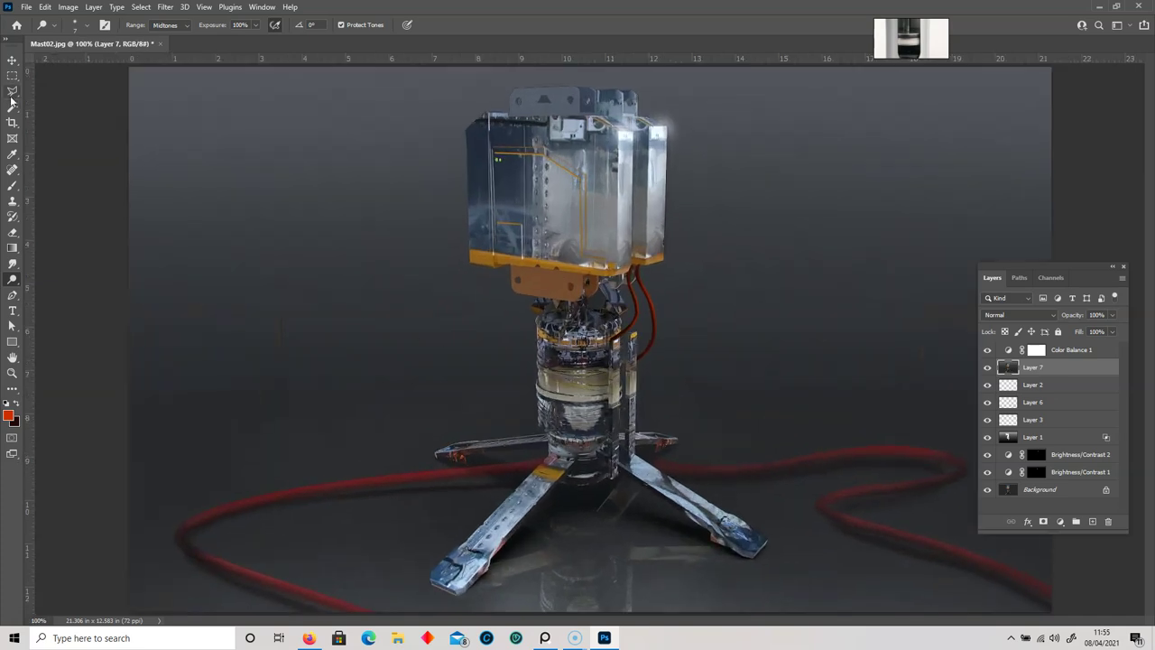
left_click(12, 91)
left_click(40, 106)
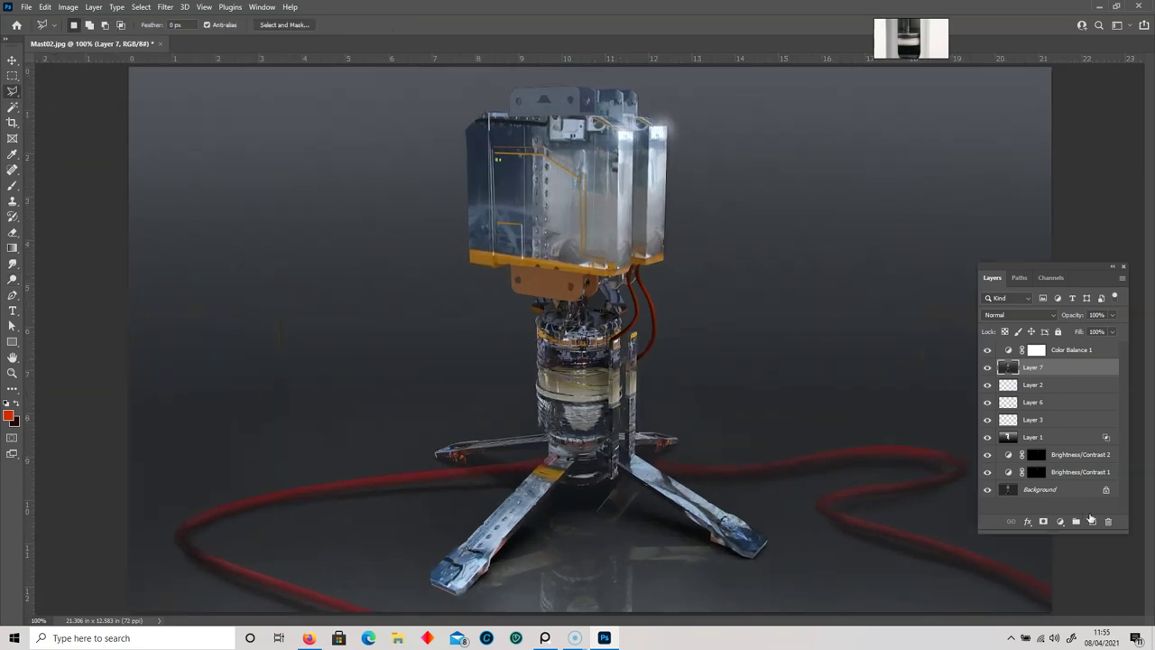
left_click(1074, 351)
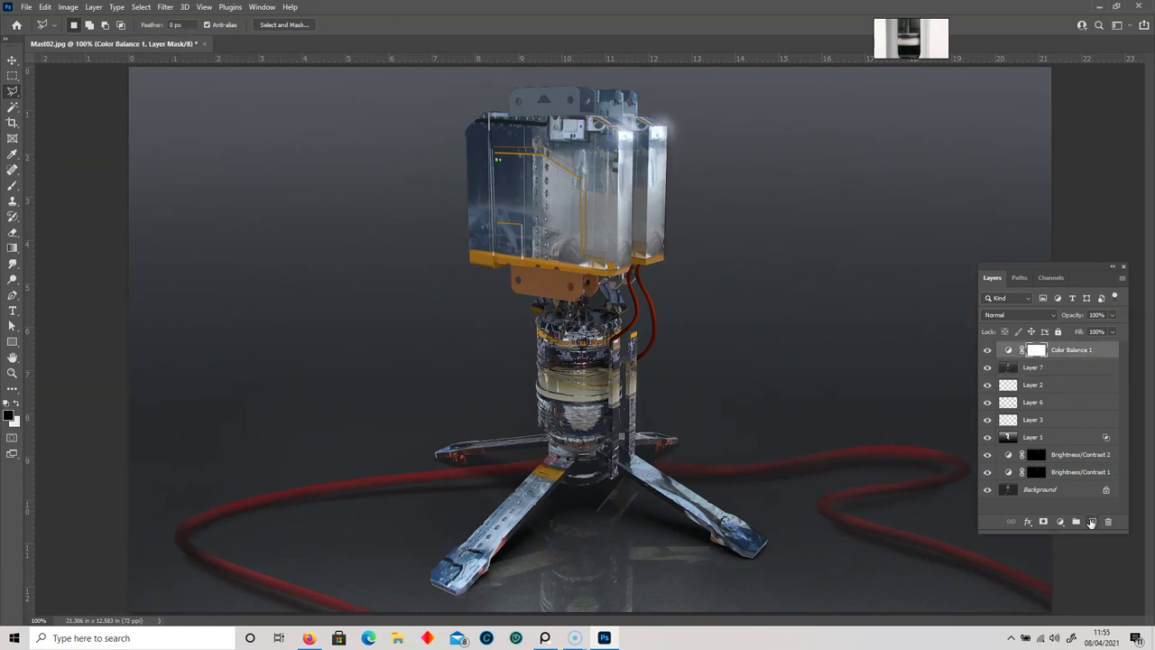
left_click(1092, 523)
left_click_drag(619, 372, 619, 481)
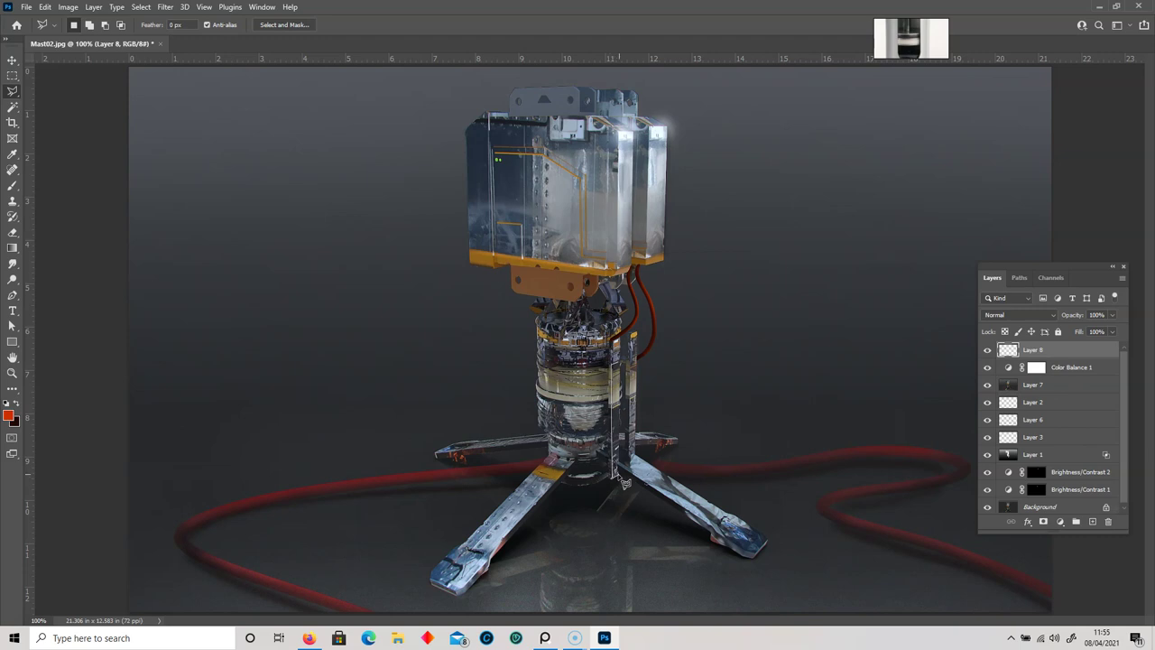
- Pick the dark grey #656470, brush it over the selected front post and clear the selection
key("i")
left_click(9, 416)
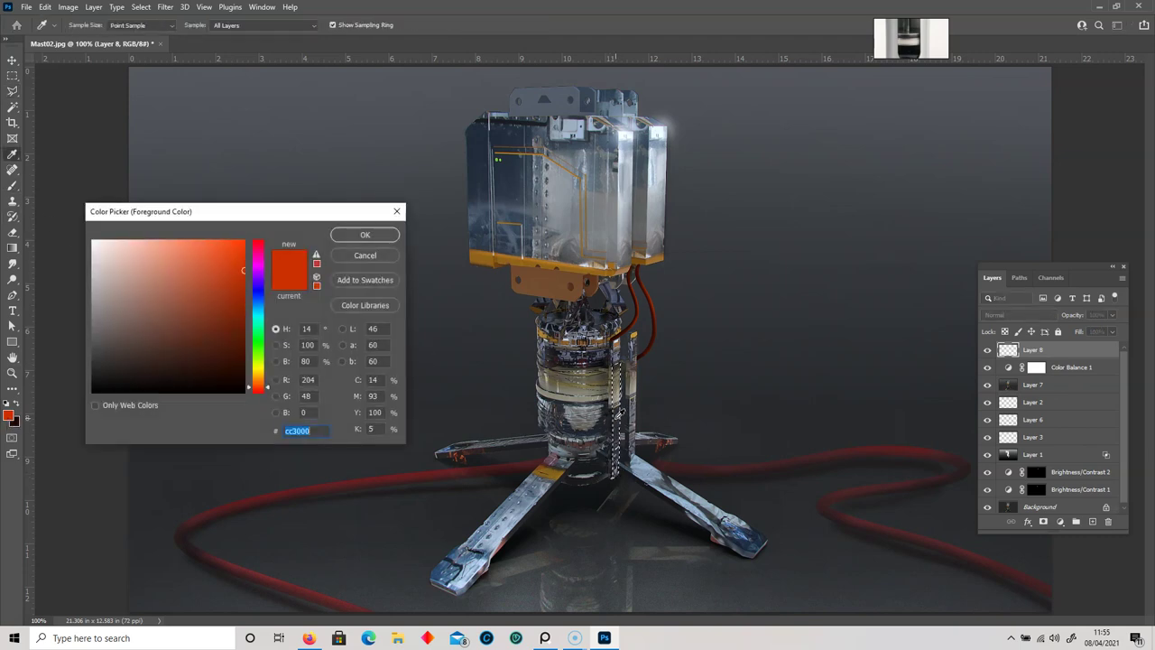
left_click(541, 418)
left_click(108, 326)
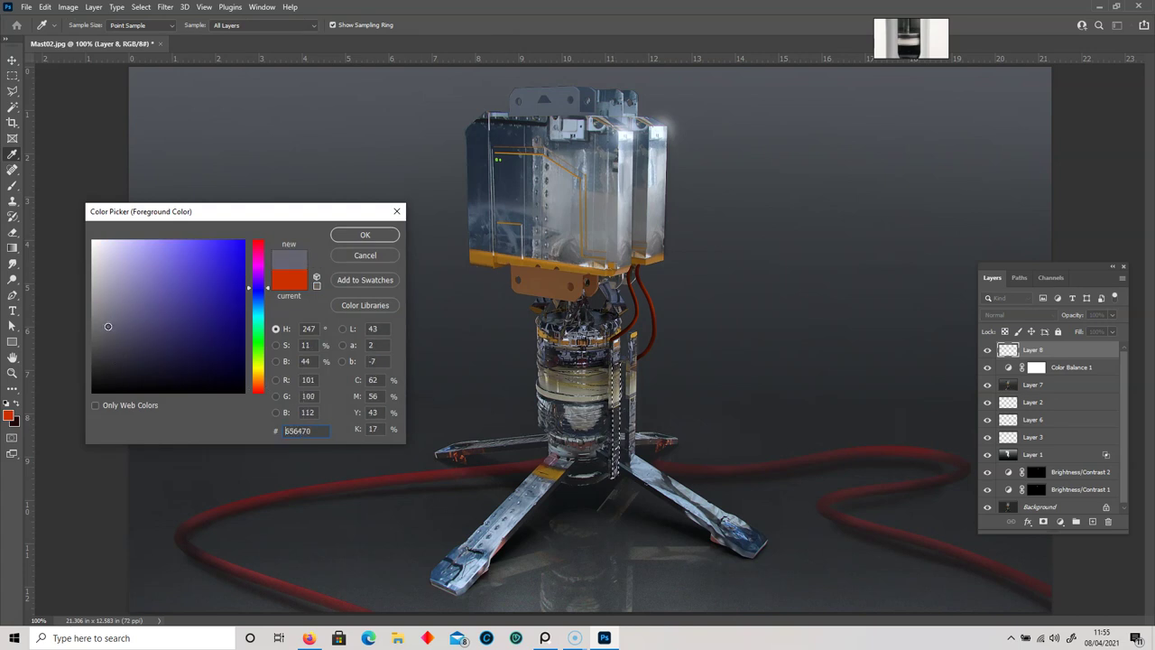
key("Return")
key("b")
left_click_drag(620, 358, 613, 566)
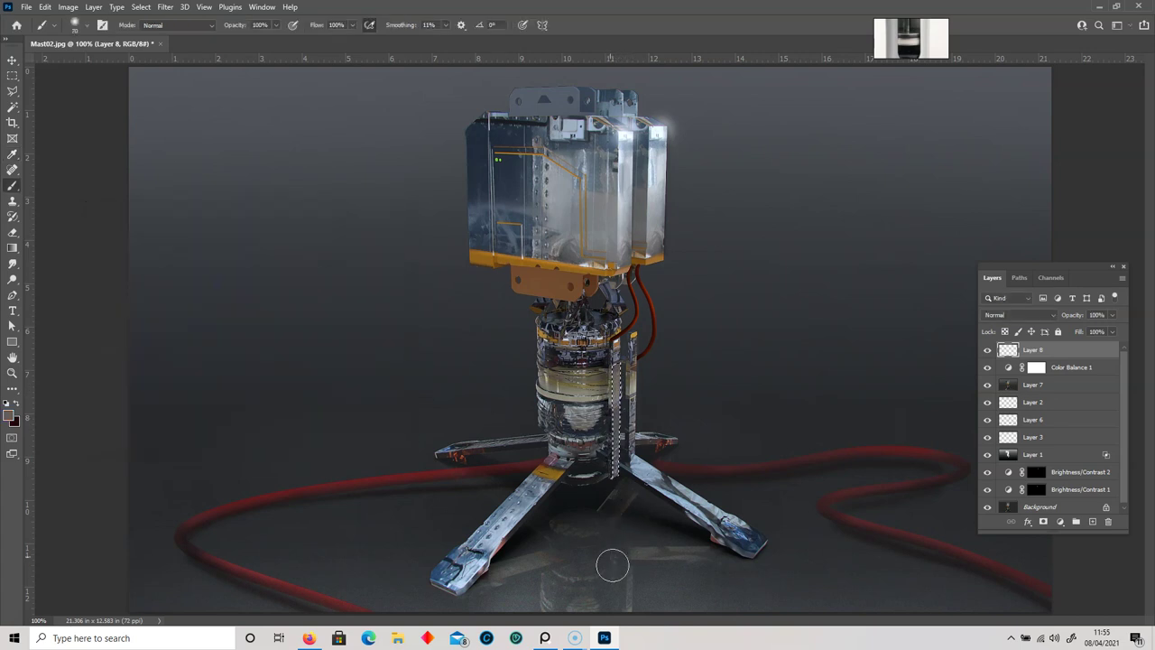
left_click(11, 76)
left_click(219, 228)
- Outline the rear vertical post with the Polygonal Lasso, brush it with the dark grey and clear the selection
left_click(11, 91)
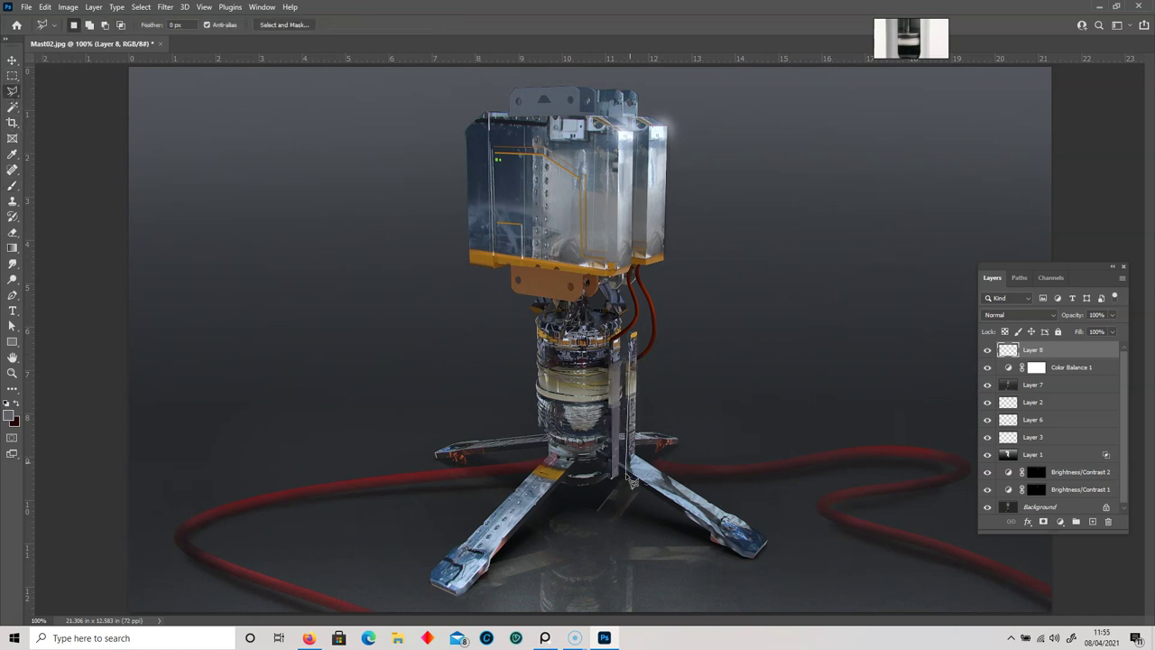
left_click_drag(638, 461, 642, 350)
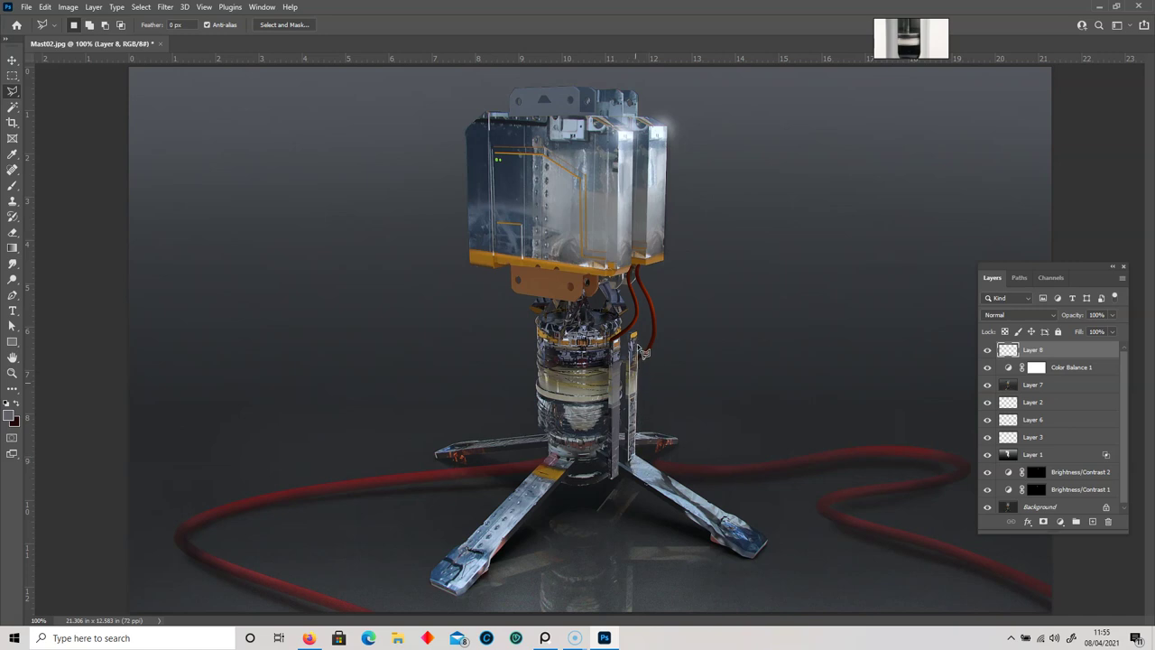
key("b")
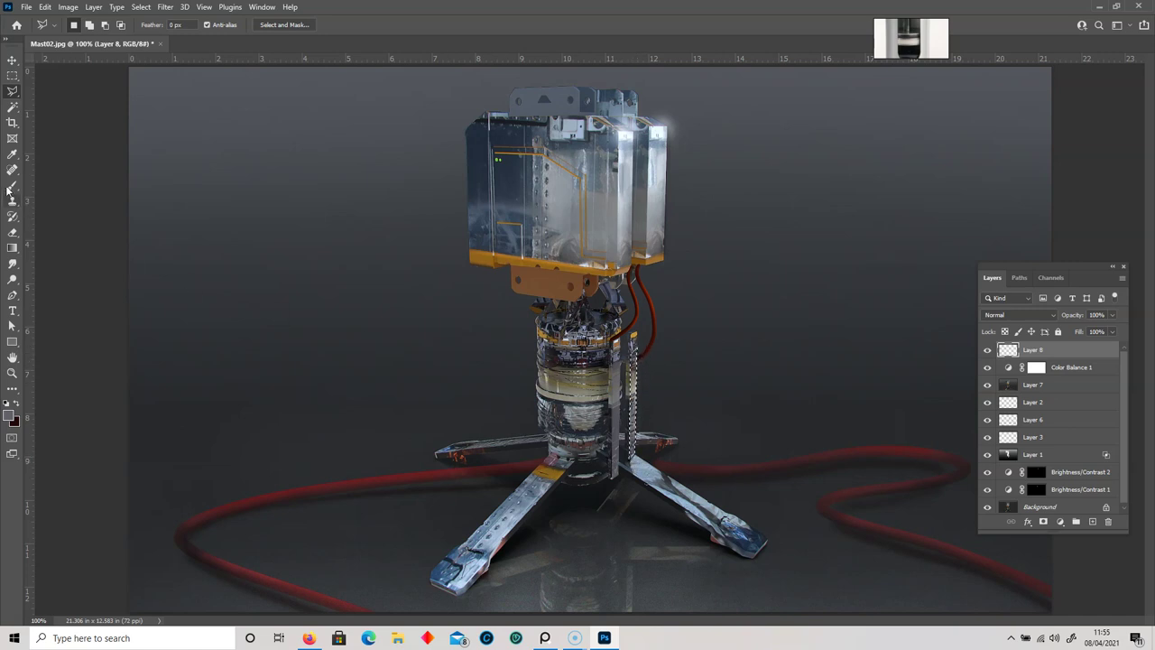
key("bracketright")
key("bracketright")
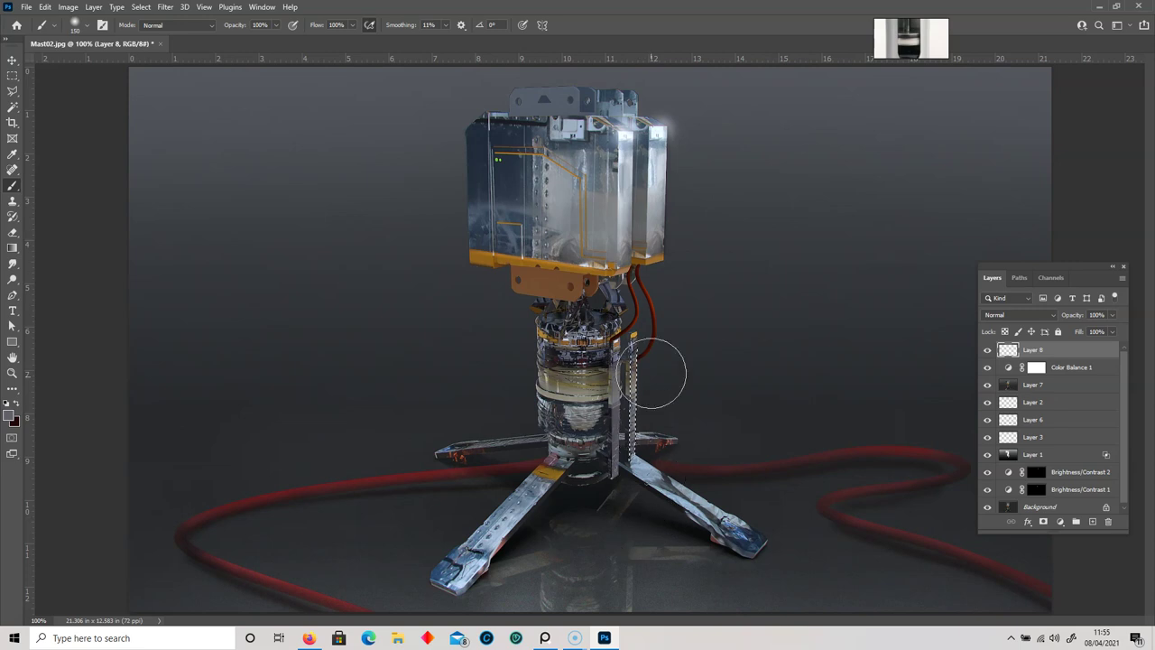
key("m")
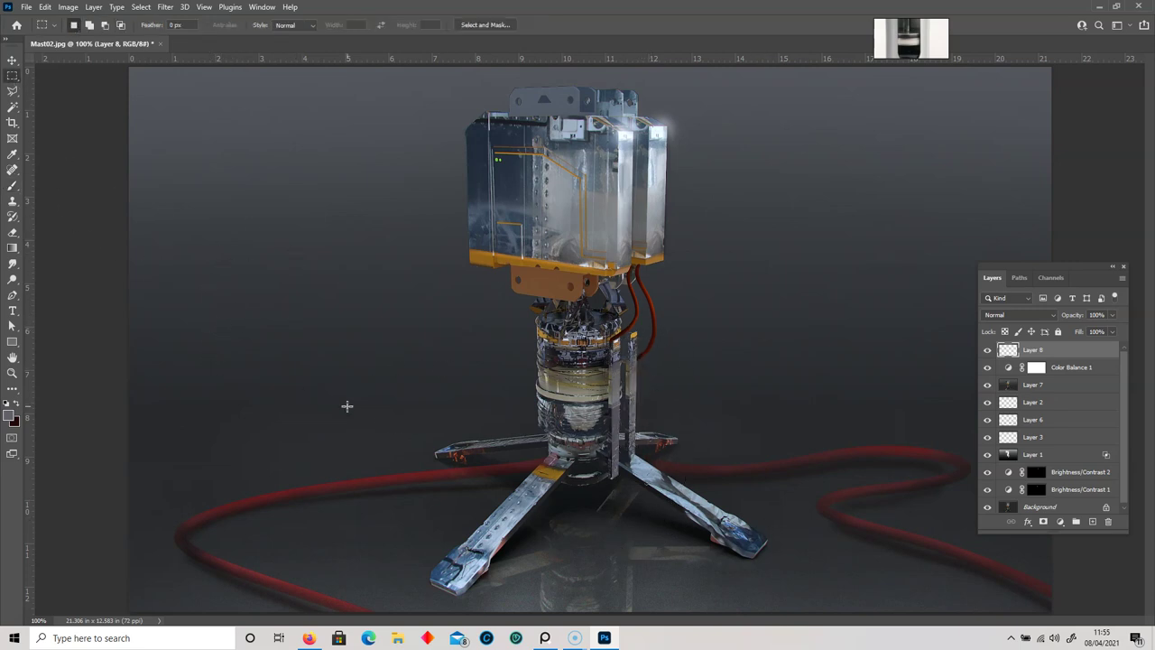
- Restore the rear post's selection, pick a lighter grey and brush it over the post, clearing the selection
key("ctrl+z")
left_click(8, 415)
left_click(101, 280)
left_click(365, 234)
left_click_drag(635, 378, 640, 388)
left_click(12, 185)
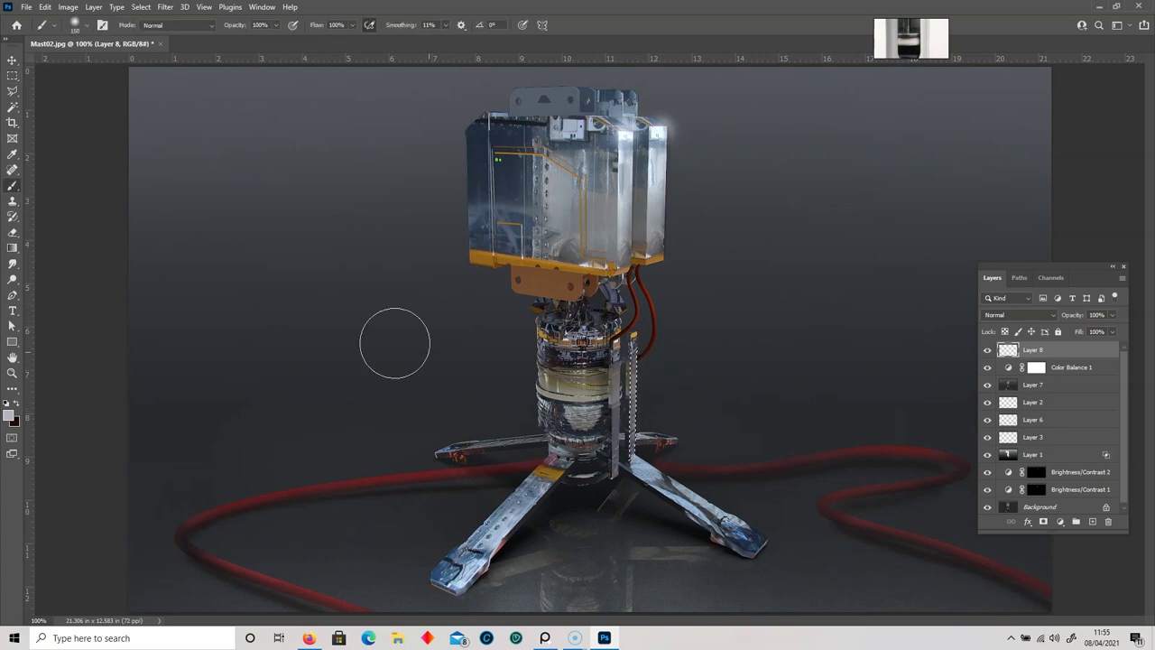
key("bracketleft")
key("bracketleft")
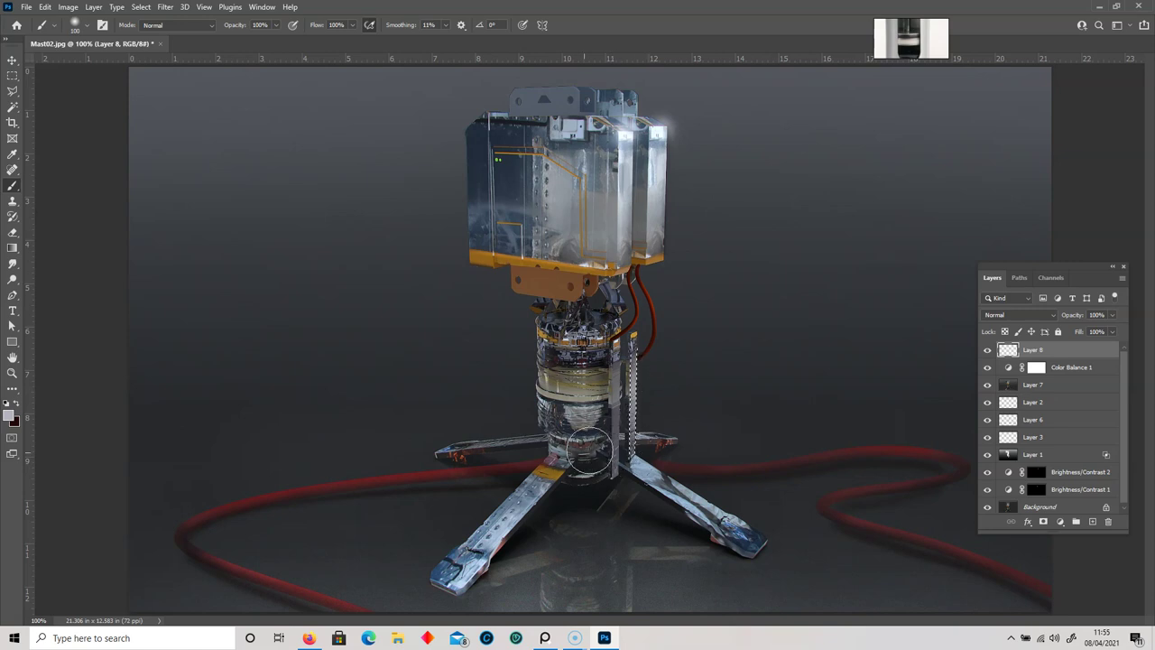
key("l")
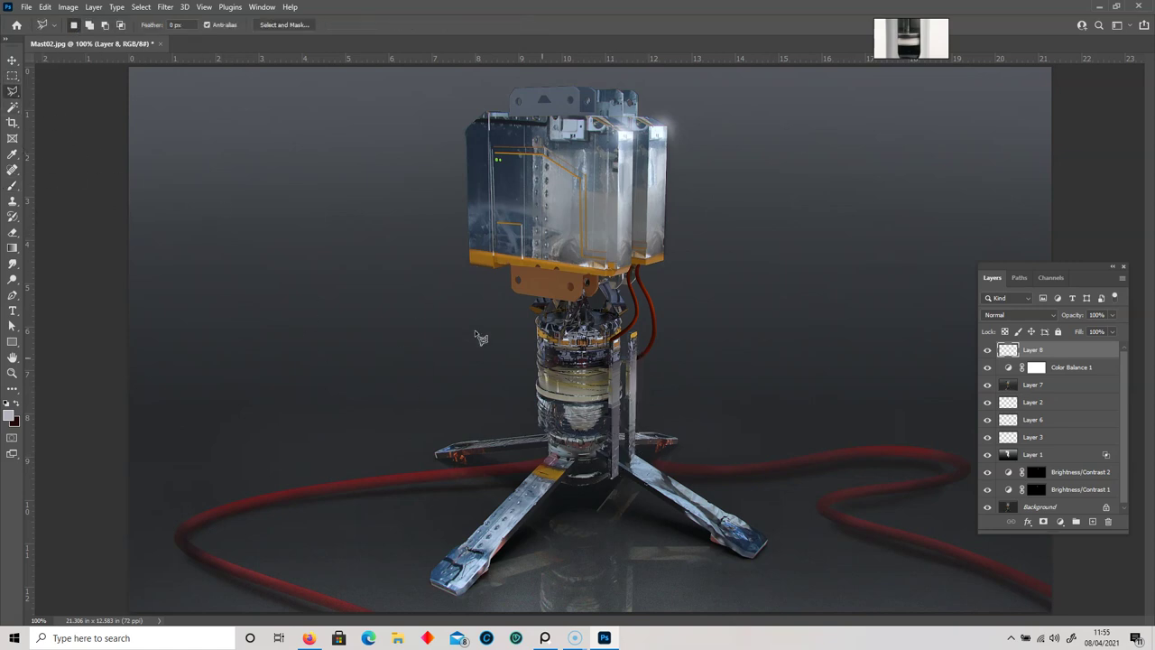
- Outline the front post again, brush the lighter grey over it and clear the selection
left_click(619, 353)
left_click(620, 480)
left_click(612, 479)
left_click(612, 355)
left_click(619, 353)
left_click(11, 186)
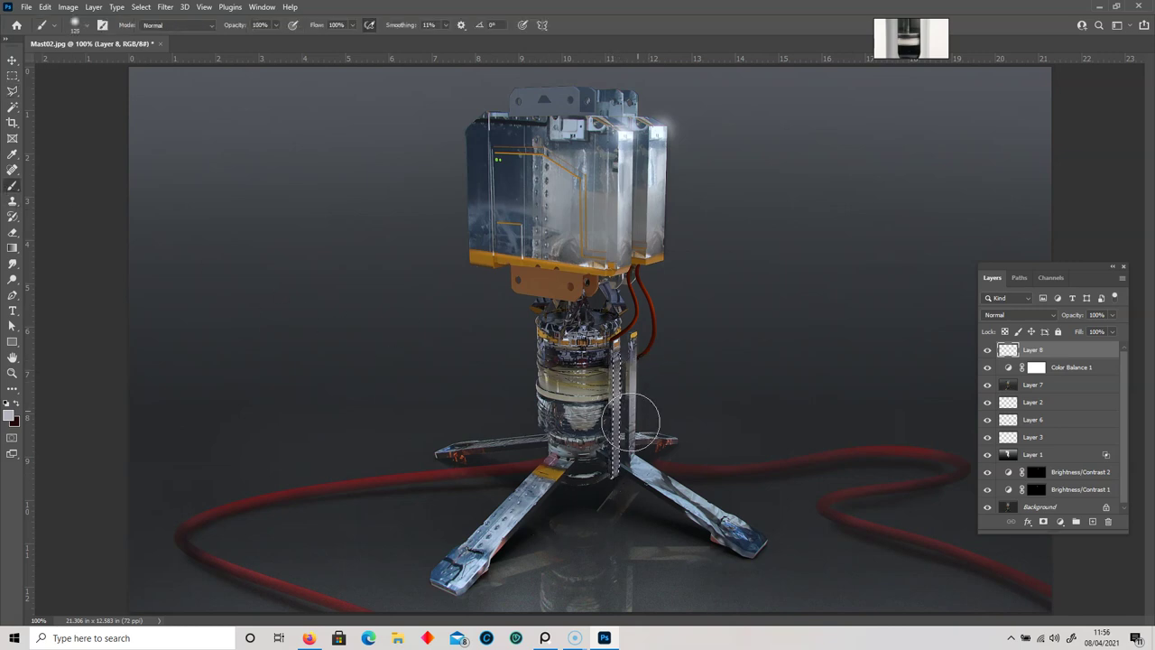
key("bracketleft")
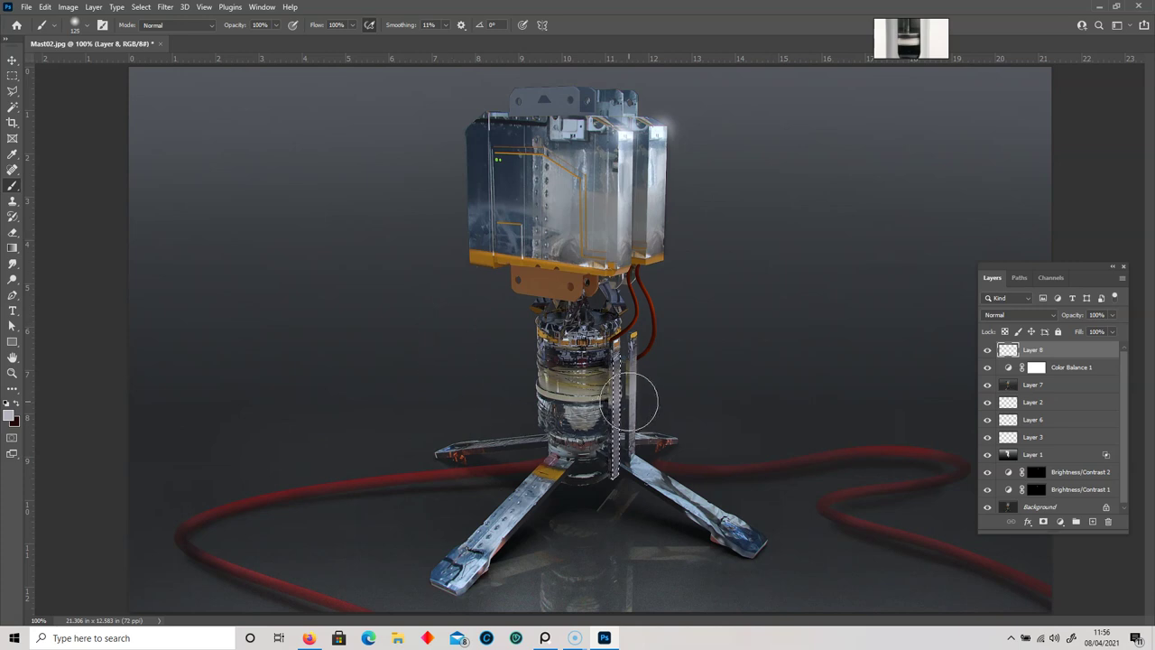
left_click(12, 76)
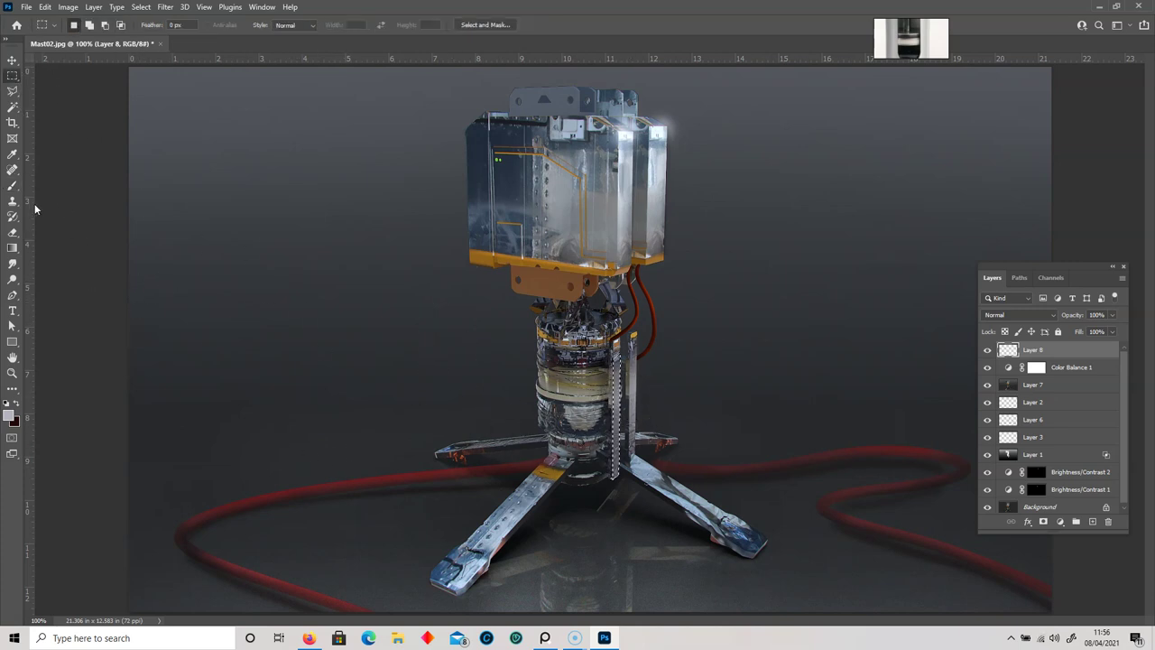
left_click(12, 186)
key("ctrl+d")
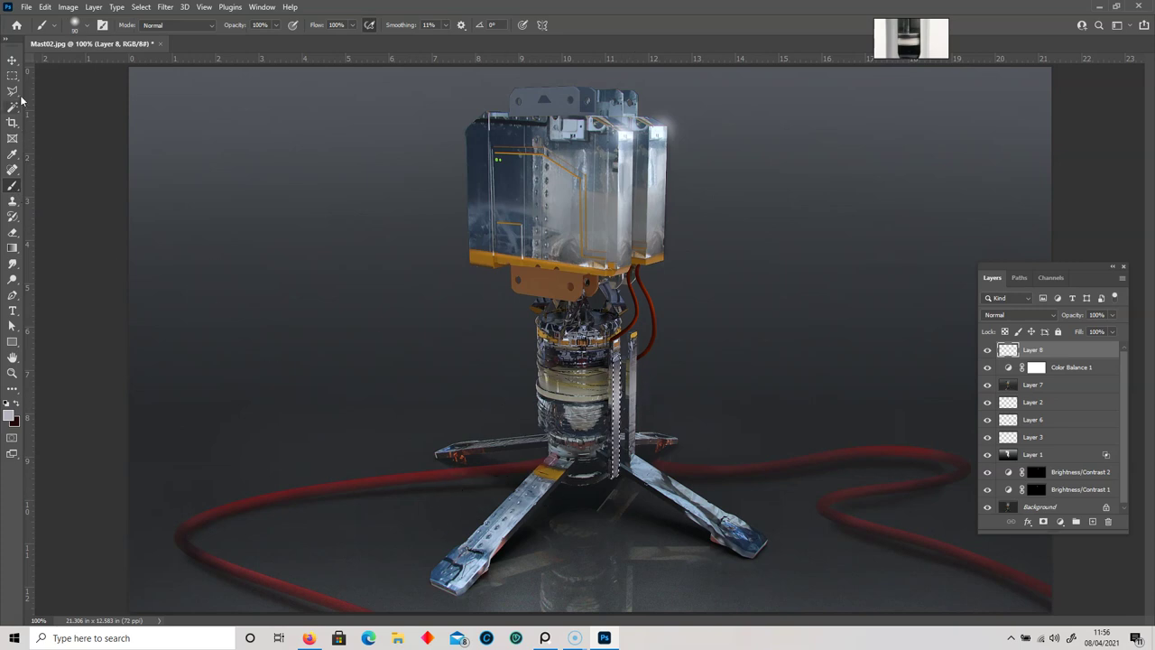
left_click(12, 75)
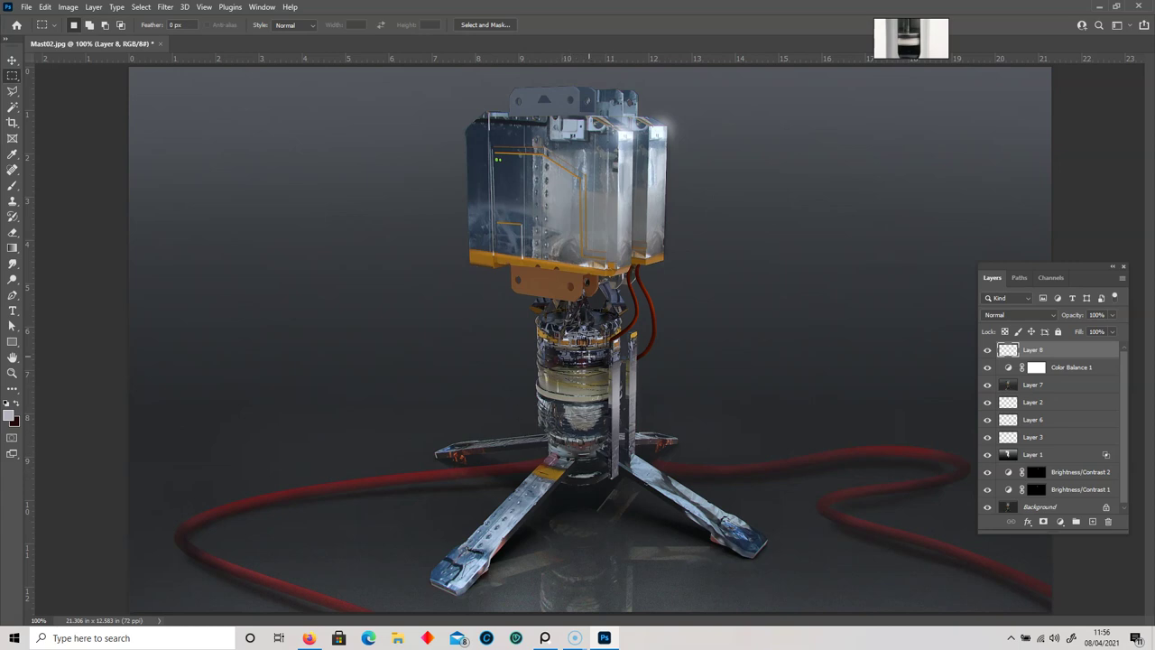
- Pick a near-white colour and paint a thin highlight along the lower edge of the orange bracket under the box
key("ctrl+plus")
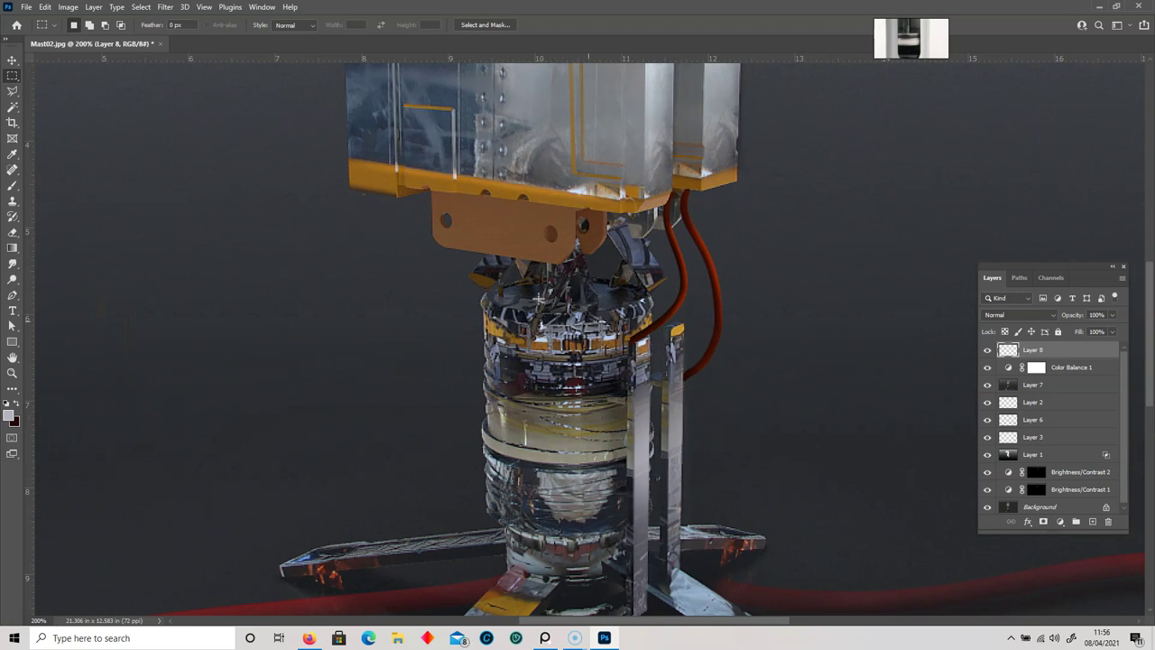
left_click(13, 185)
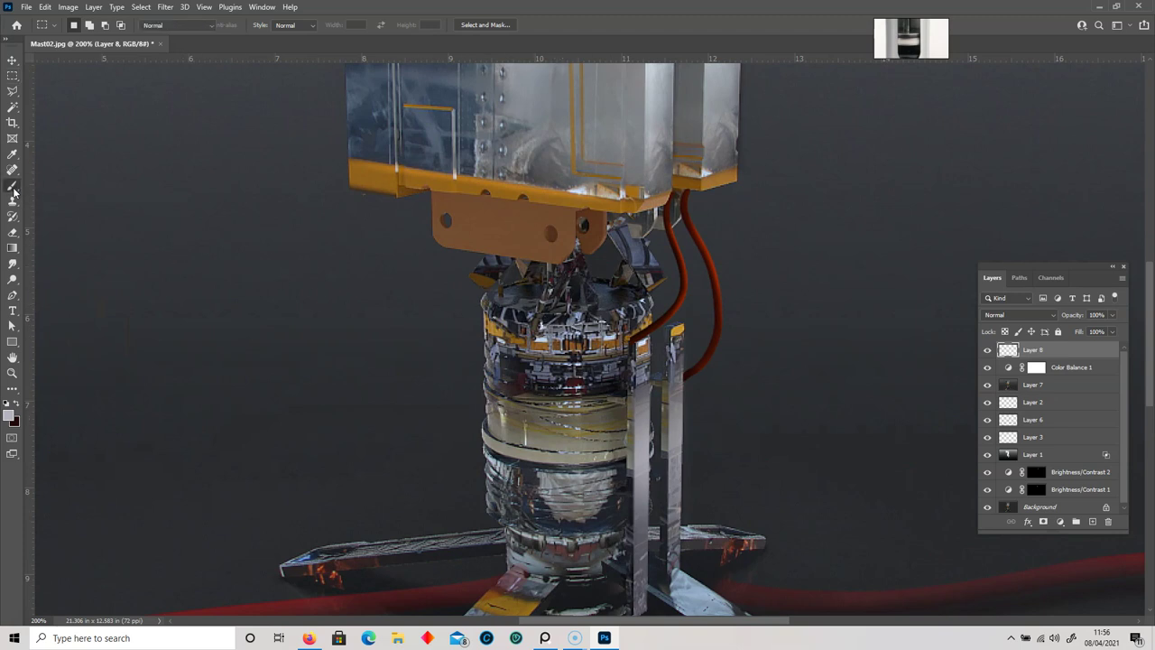
left_click(9, 414)
left_click(95, 249)
left_click(365, 235)
key("bracketleft")
key("bracketleft")
key("bracketleft")
key("bracketleft")
key("bracketleft")
key("bracketleft")
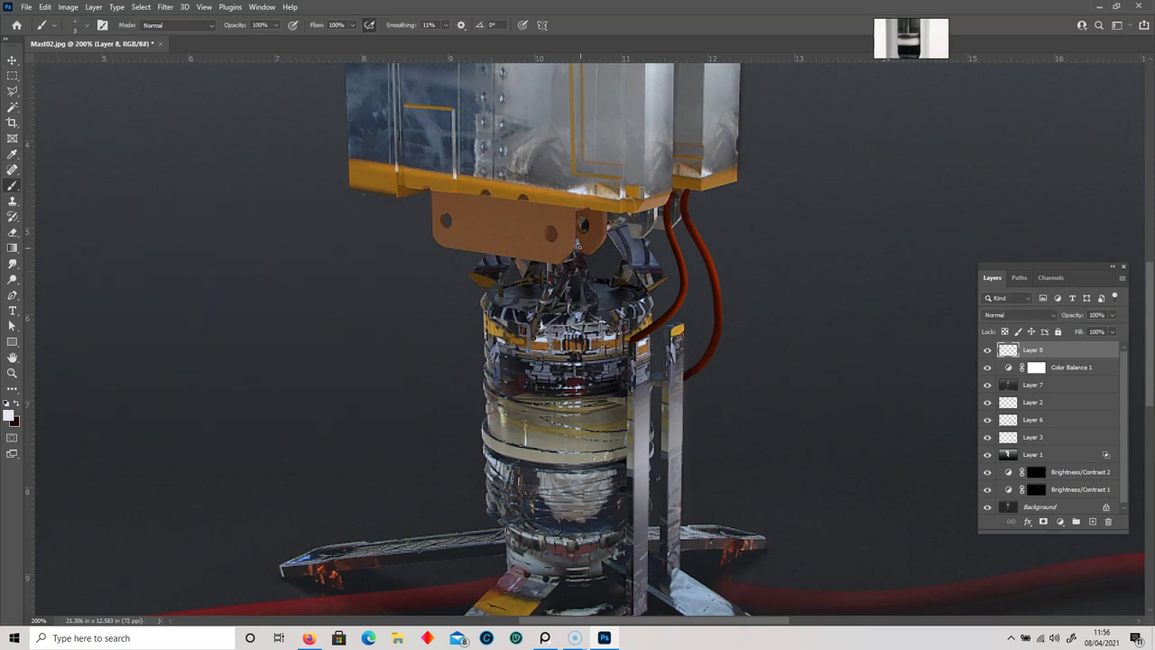
left_click(575, 250, "shift")
left_click(574, 250)
left_click(561, 263, "shift")
key("shift")
- Swap to the dark colour and paint a small Wi-Fi symbol below the green lights on the upper box
left_click_drag(414, 301, 405, 462)
left_click(18, 405)
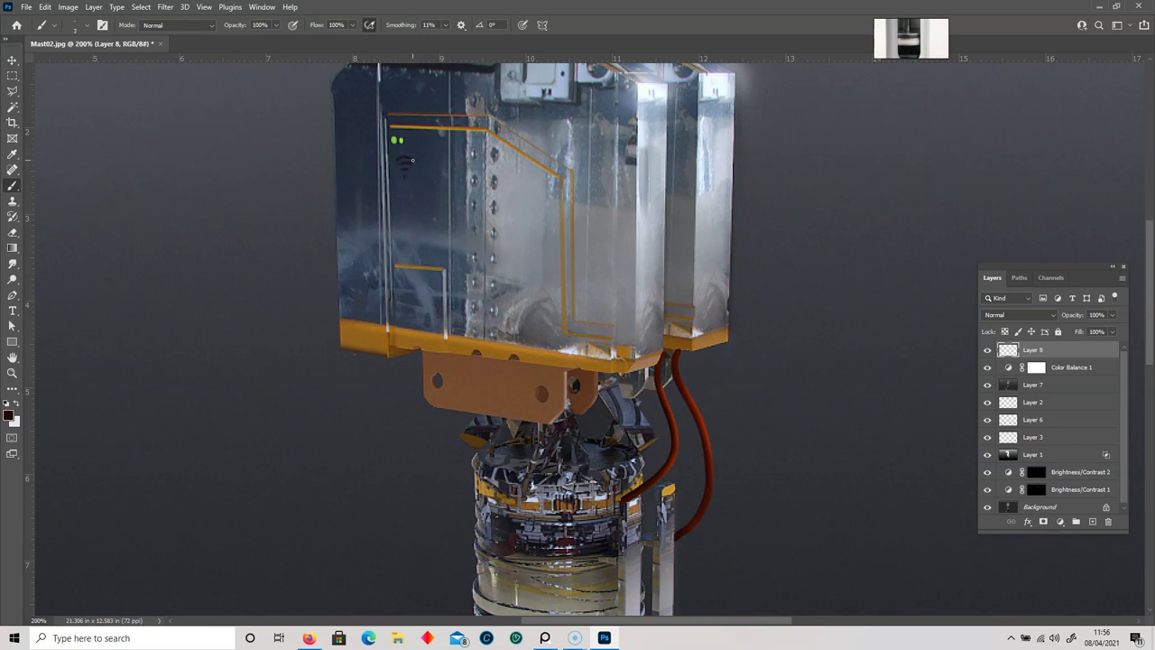
key("ctrl+minus")
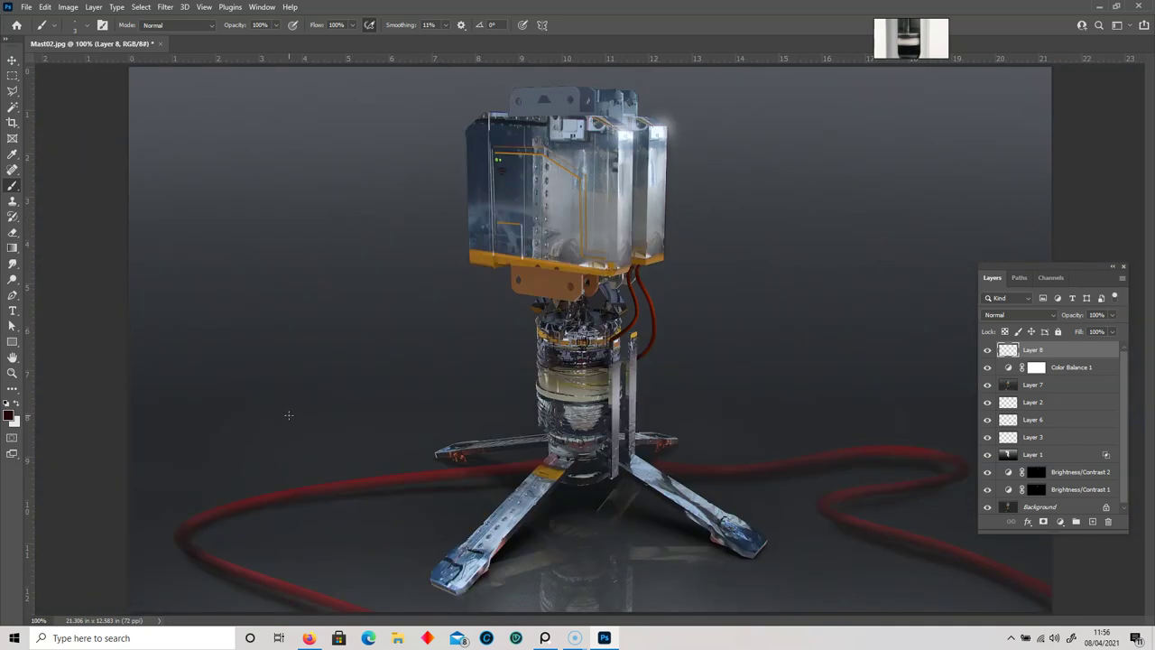